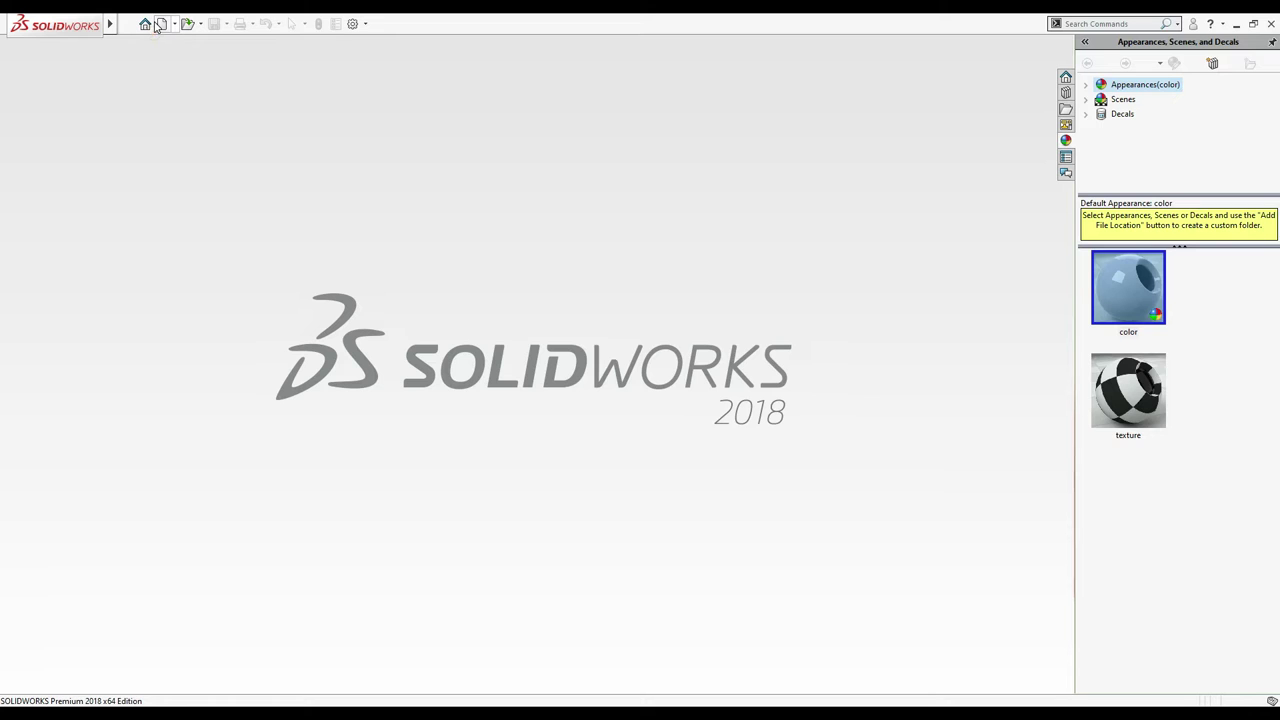
# - Create a new blank part document, Part6
pyautogui.click(161, 23)
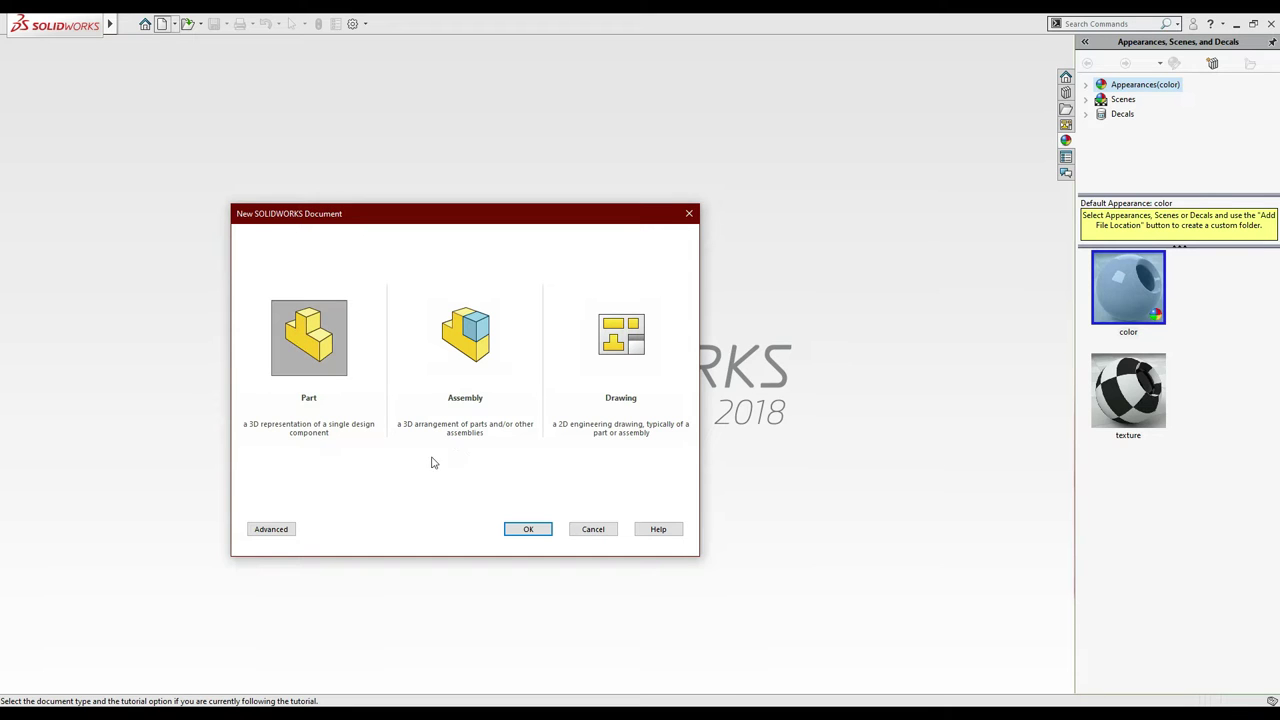
pyautogui.click(524, 529)
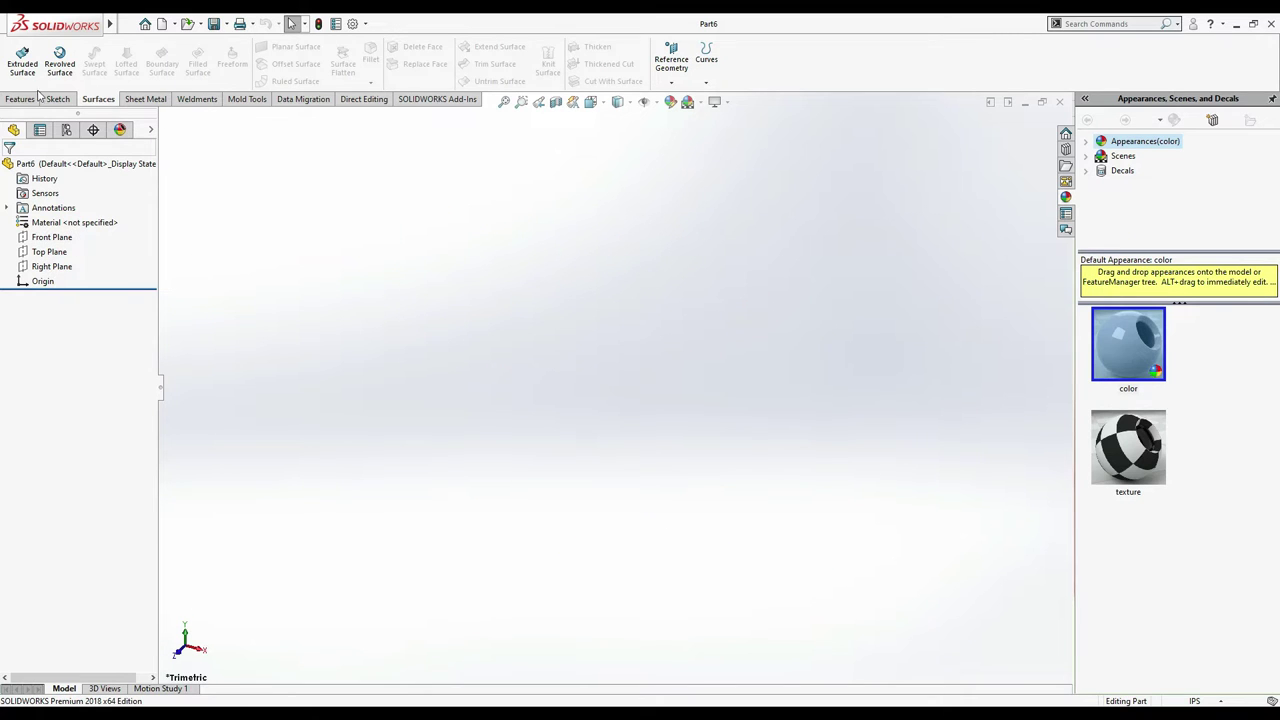
# - Cycle through the Sheet Metal, Features and Surfaces tabs, ending on Sheet Metal
pyautogui.click(148, 100)
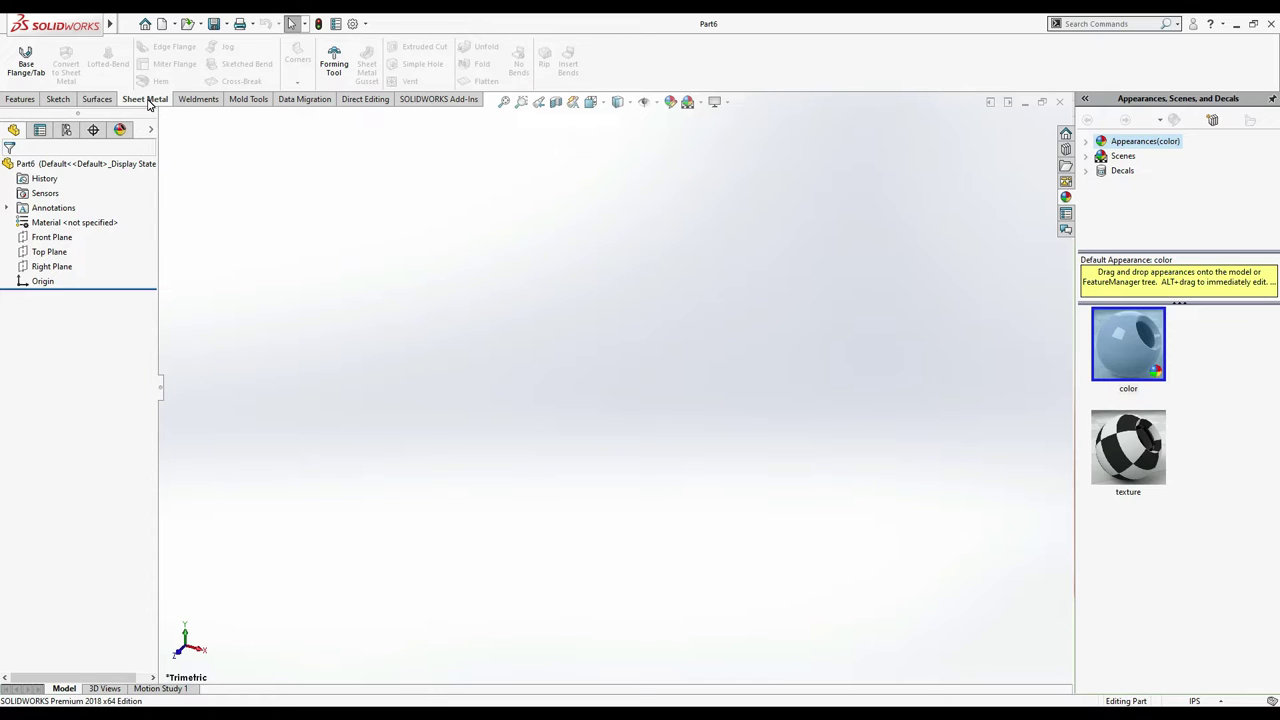
pyautogui.click(20, 99)
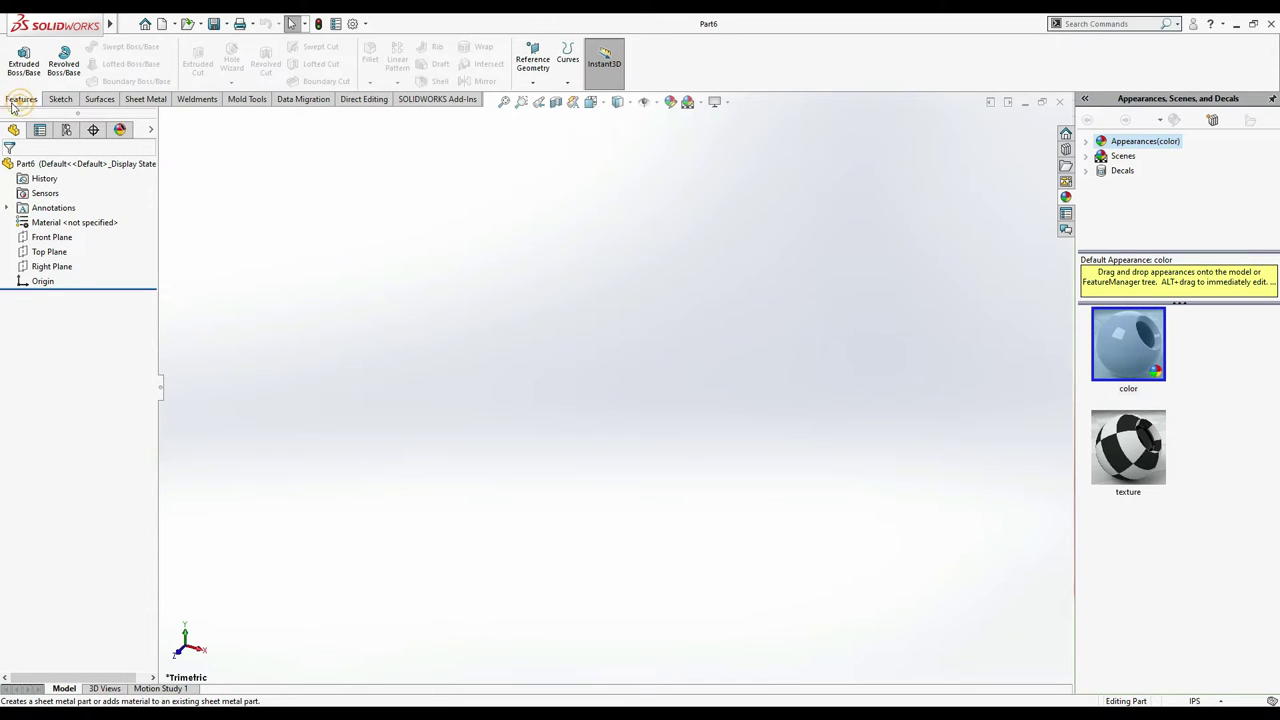
pyautogui.click(100, 100)
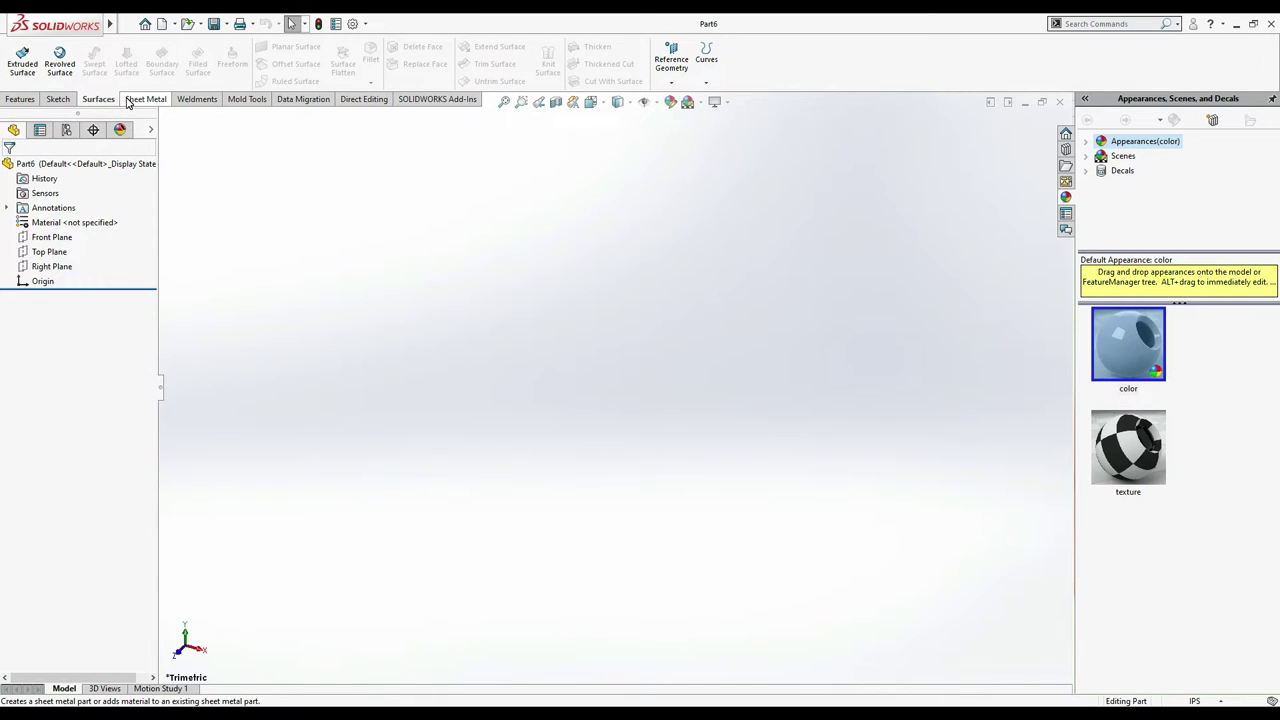
pyautogui.click(132, 99)
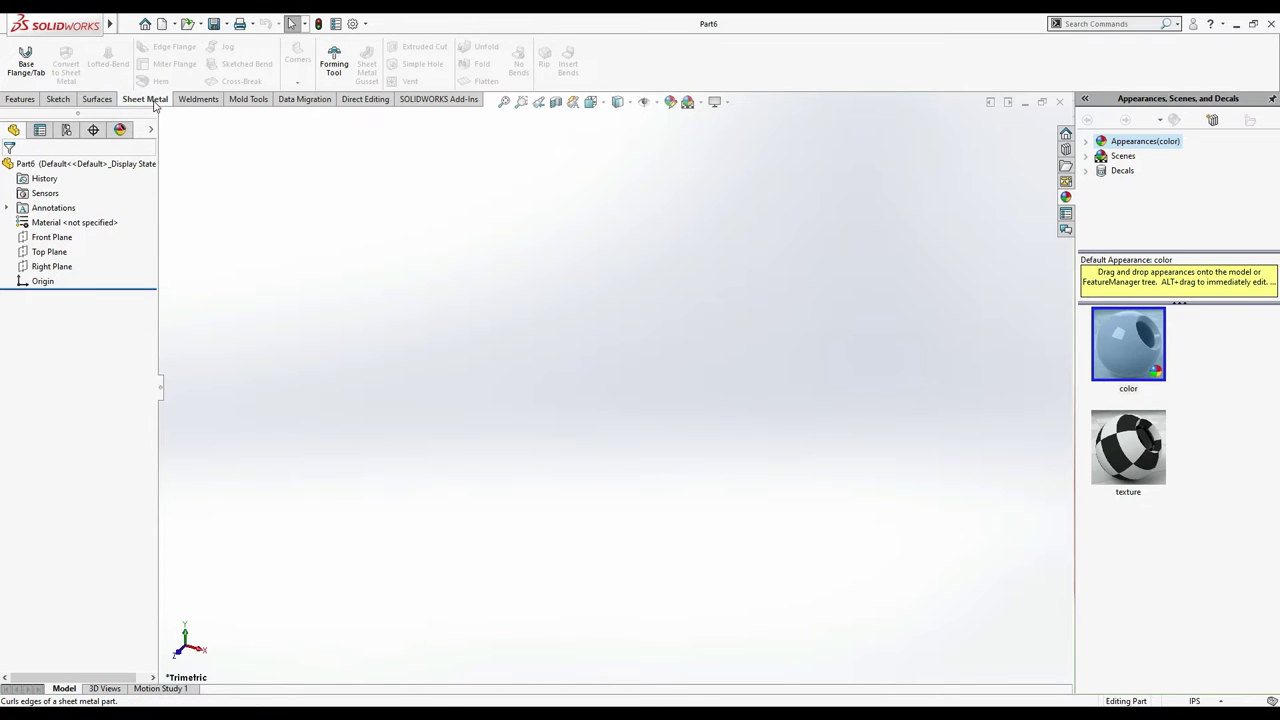
# - Draw a center rectangle from the origin in a new Front Plane sketch
pyautogui.click(58, 240)
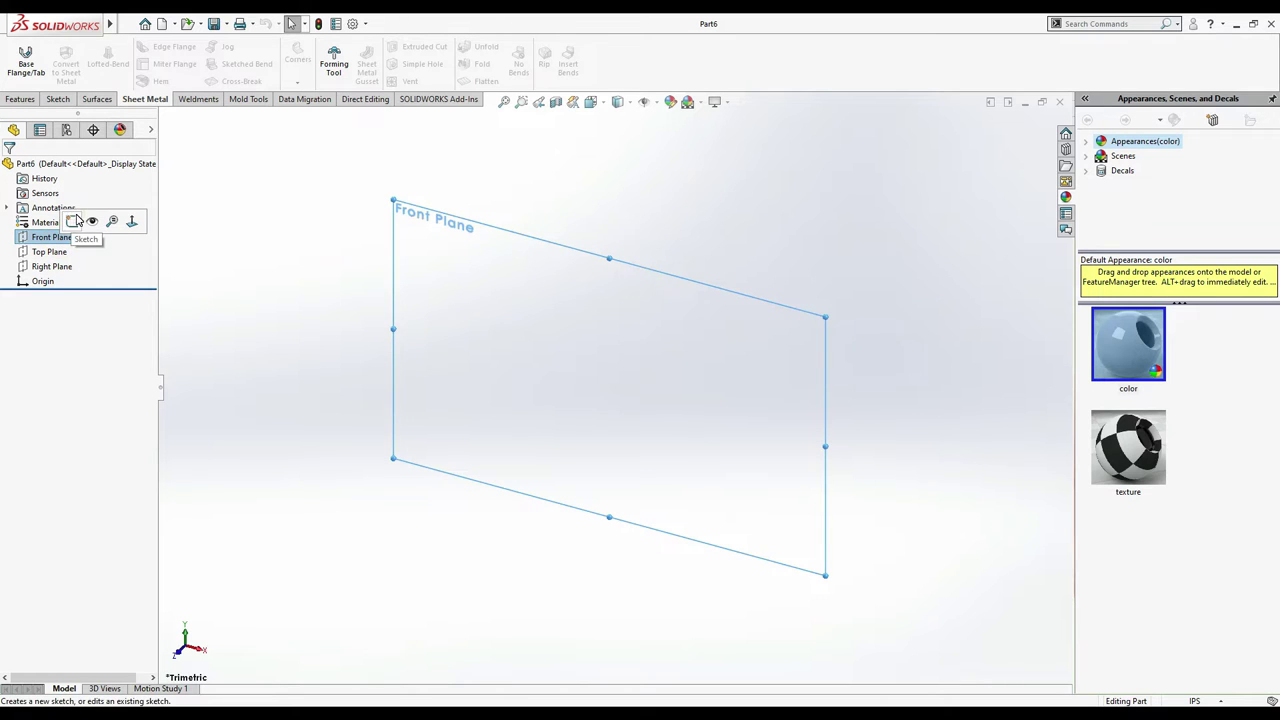
pyautogui.click(78, 216)
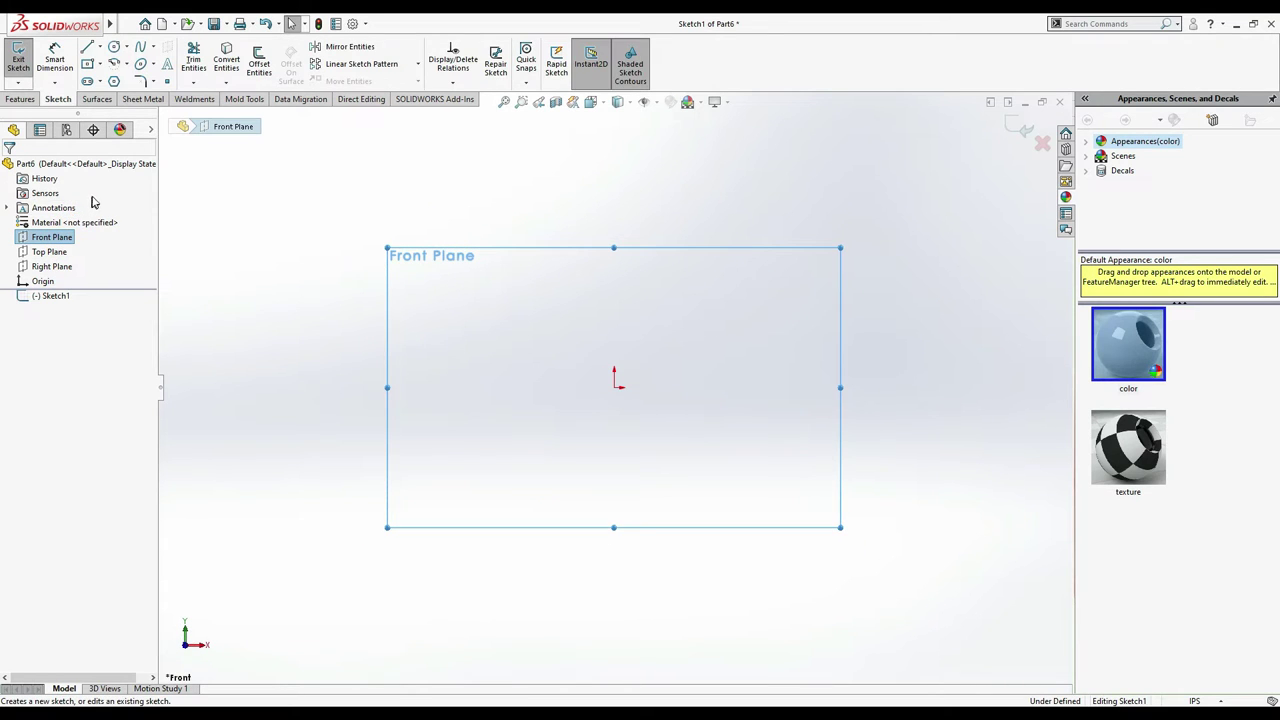
pyautogui.click(88, 63)
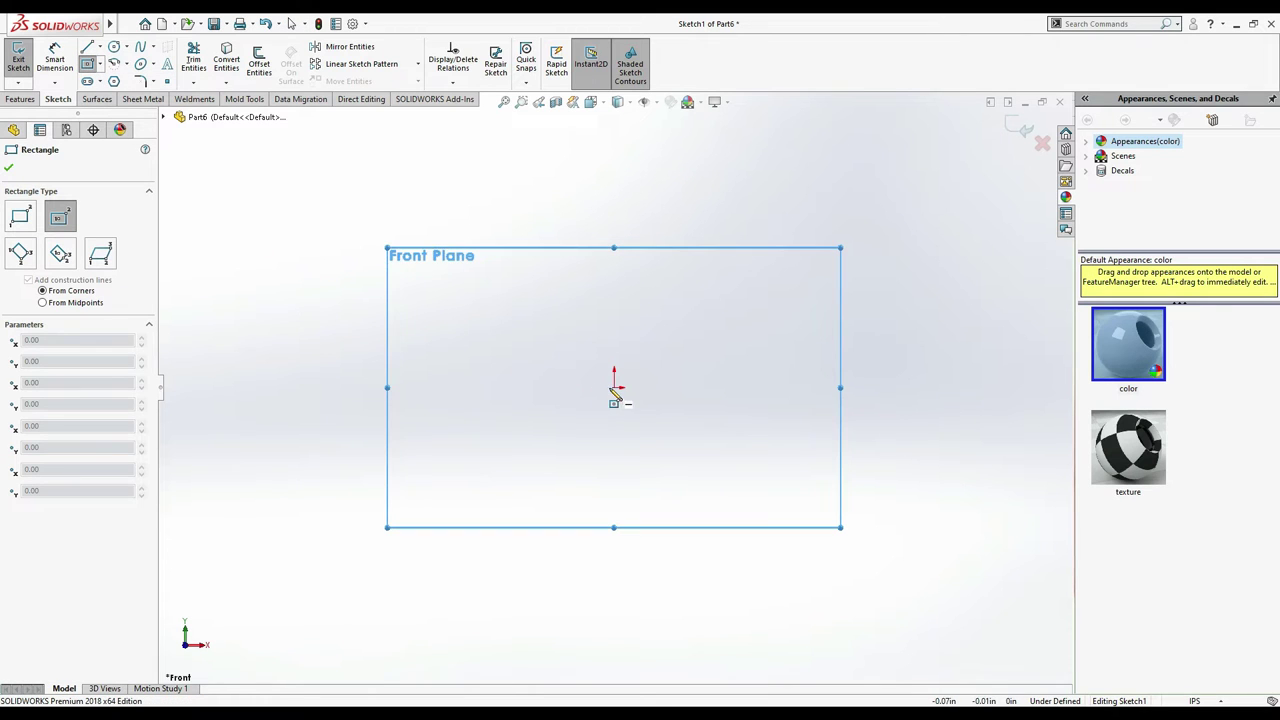
pyautogui.moveTo(615, 388); pyautogui.dragTo(522, 248)
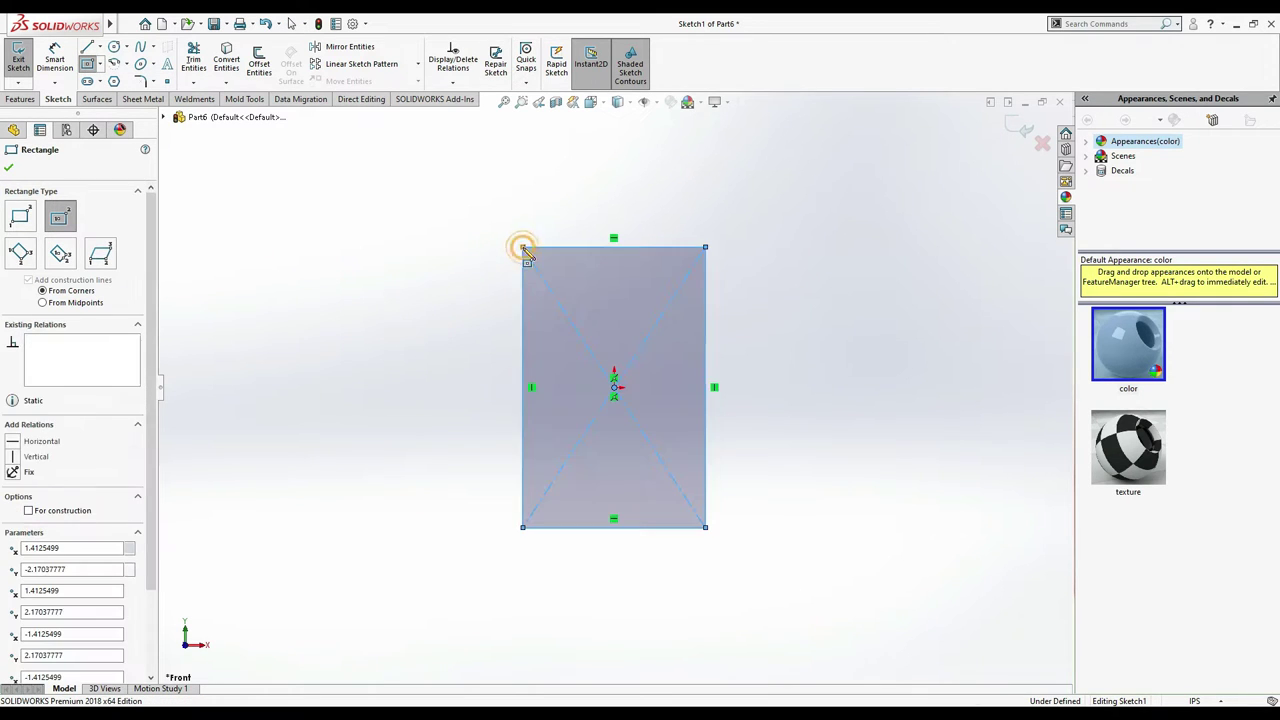
# - Dimension the rectangle 24.00 in wide and 48.00 in tall
pyautogui.click(55, 60)
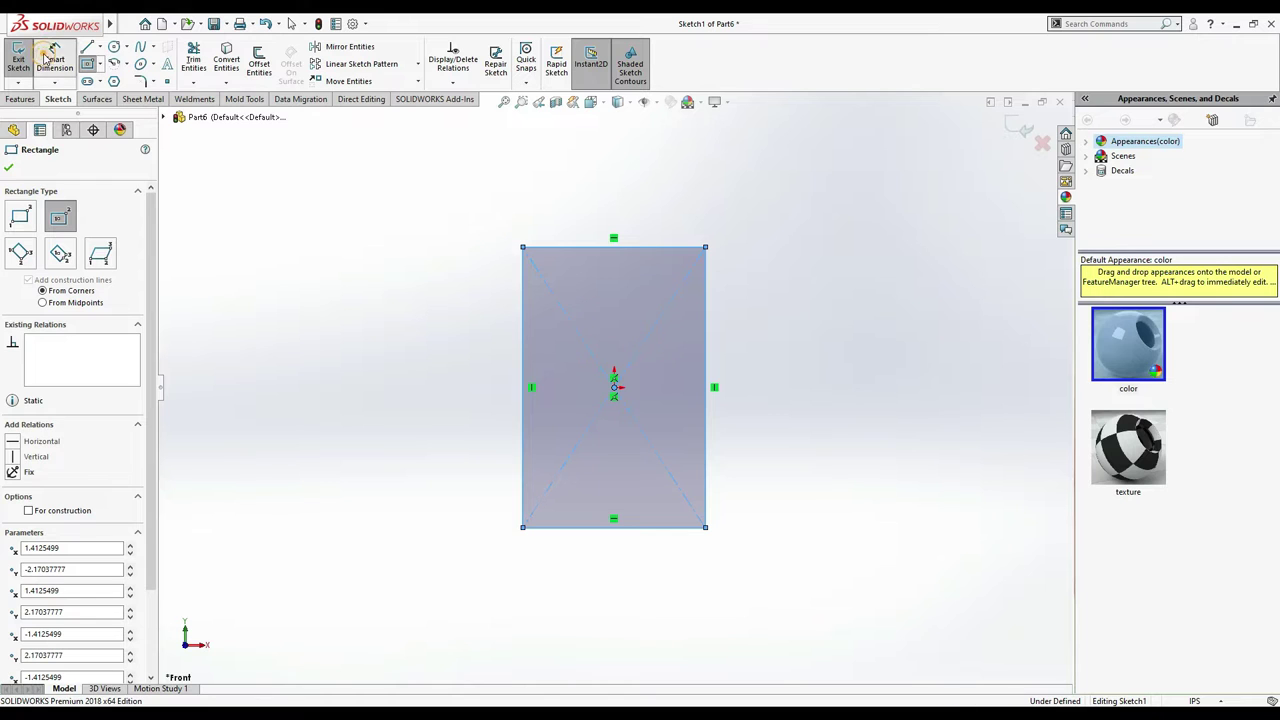
pyautogui.click(571, 247)
pyautogui.click(571, 195)
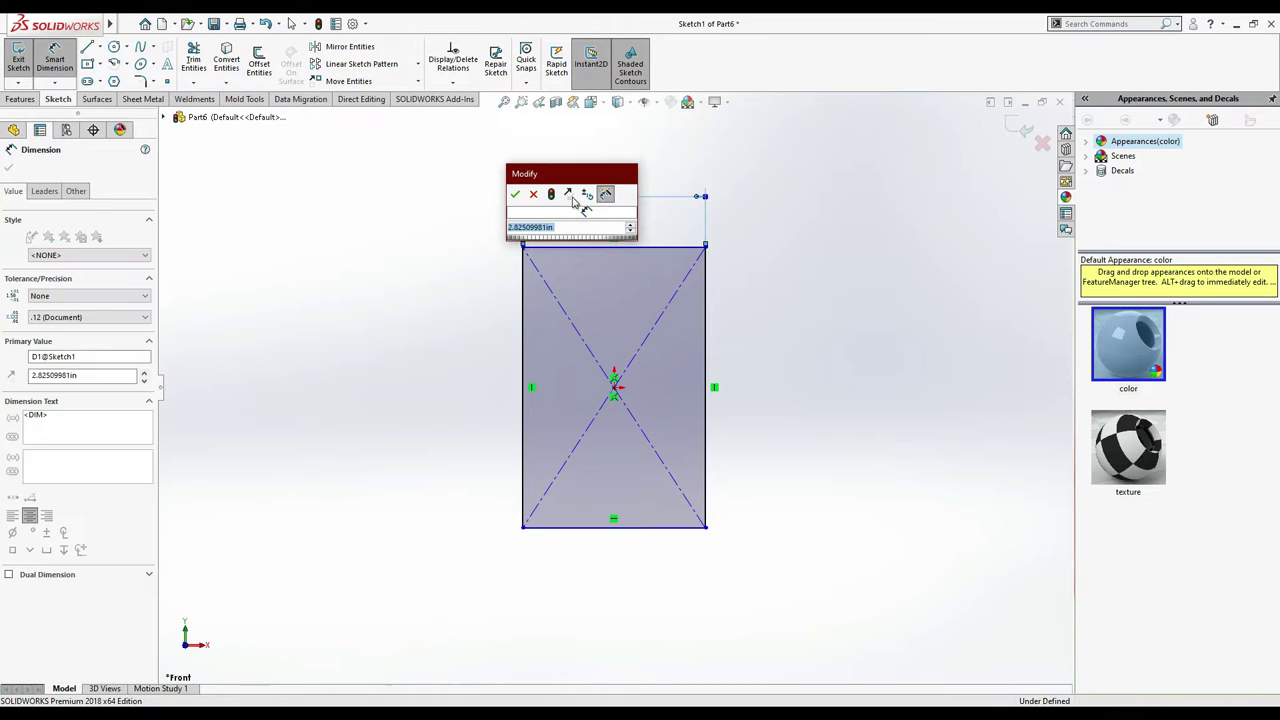
pyautogui.write('12"')
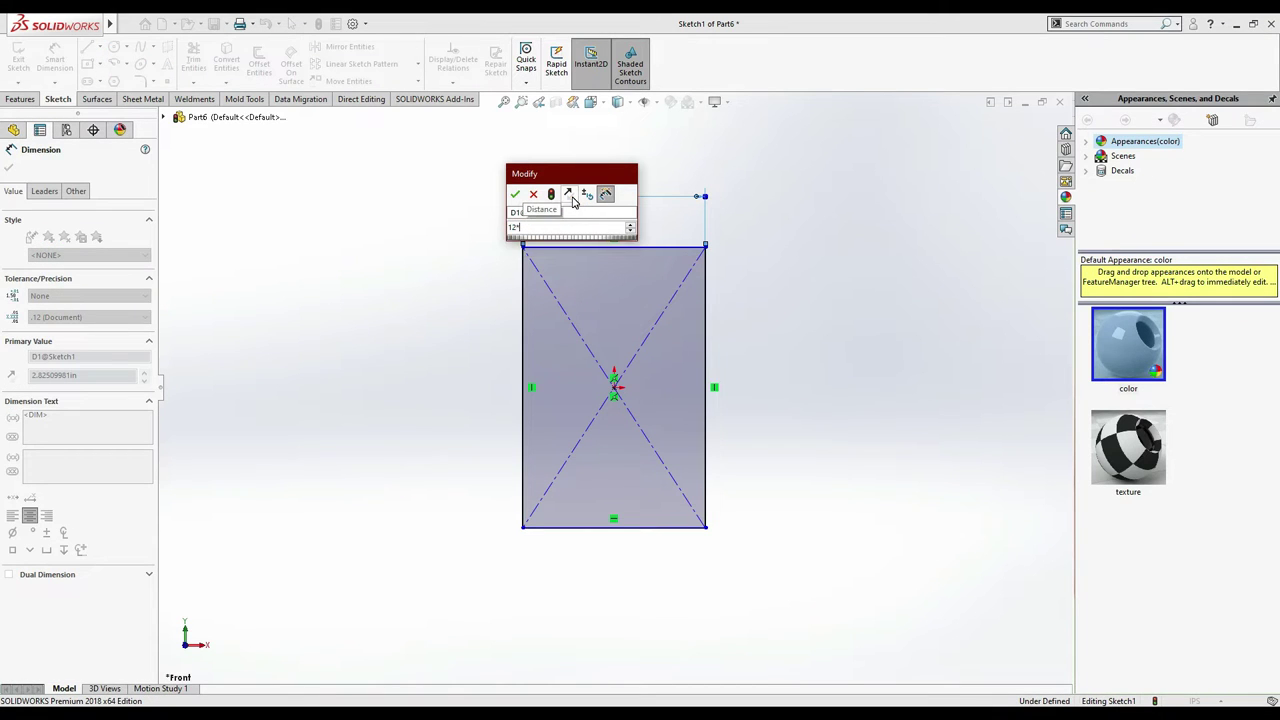
pyautogui.write('2')
pyautogui.press('Return')
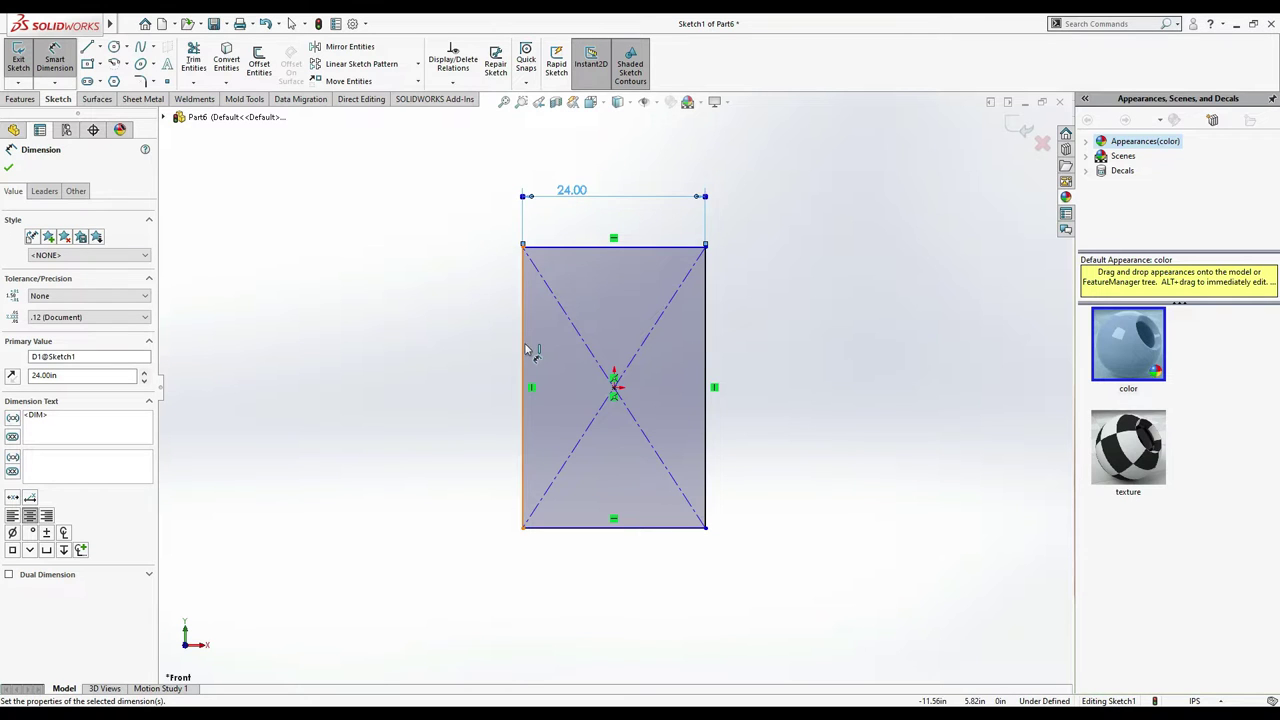
pyautogui.click(527, 349)
pyautogui.click(457, 362)
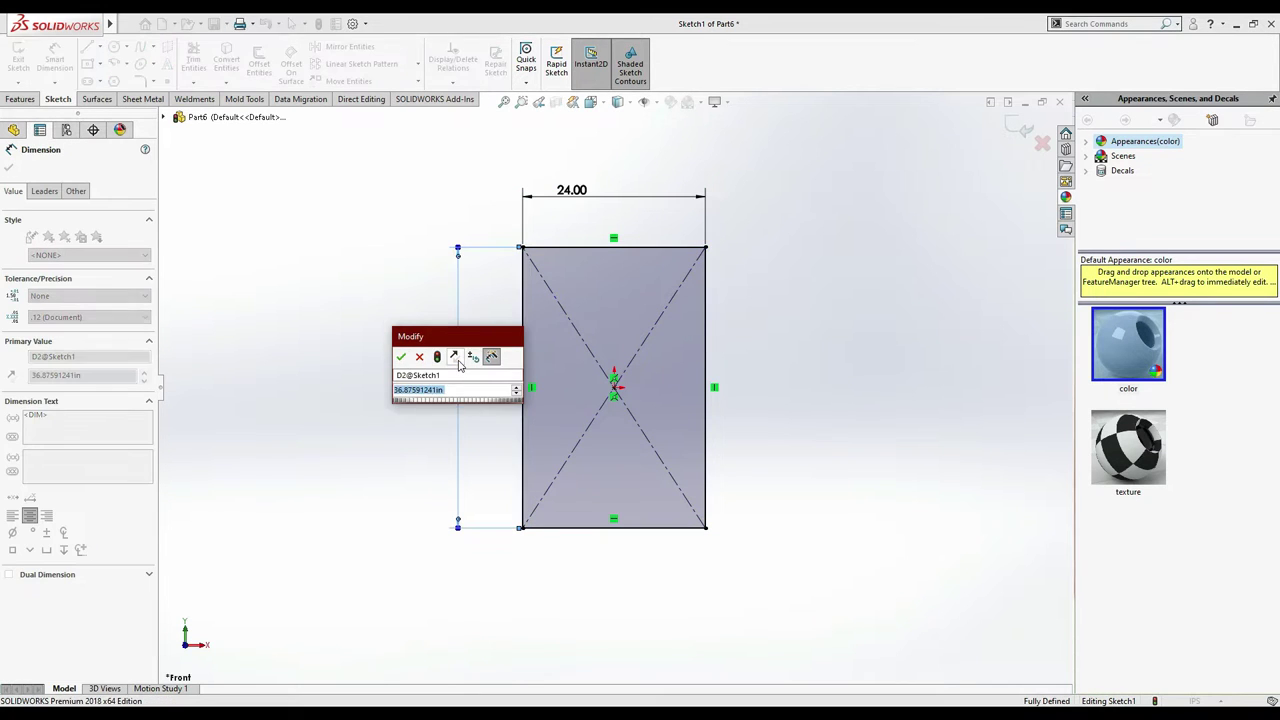
pyautogui.write('4"')
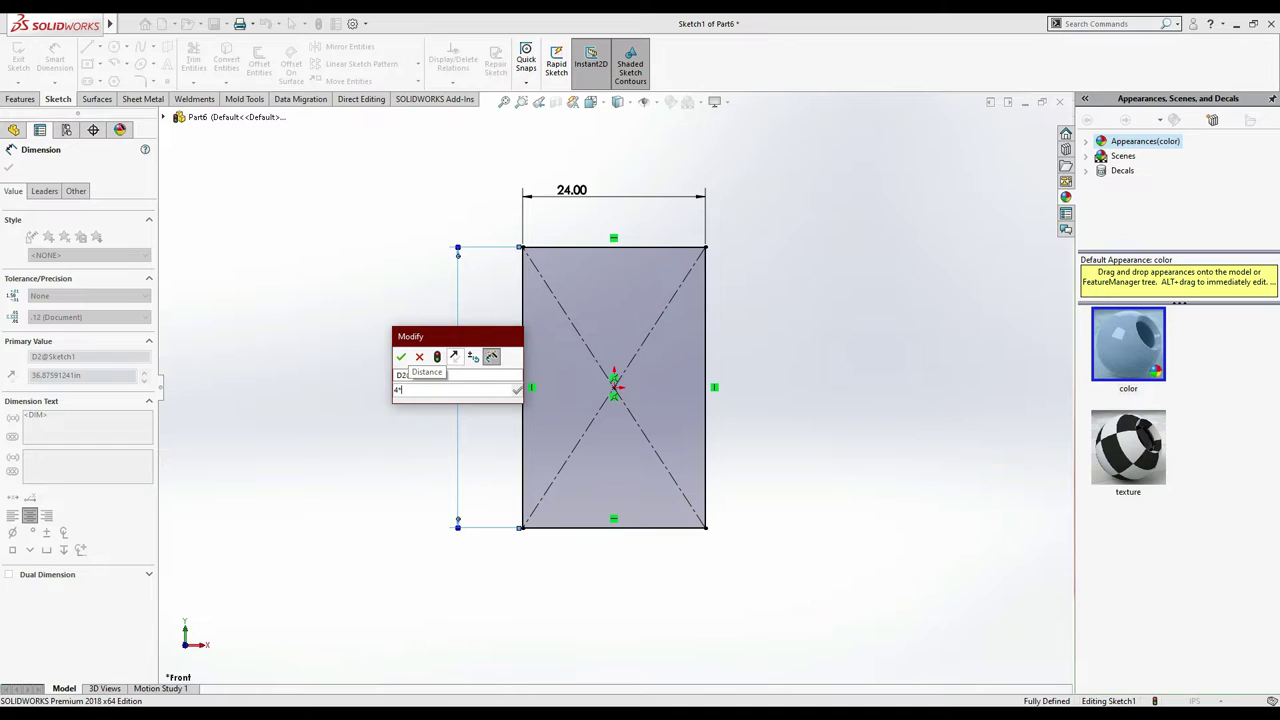
pyautogui.write('2')
pyautogui.press('Escape')
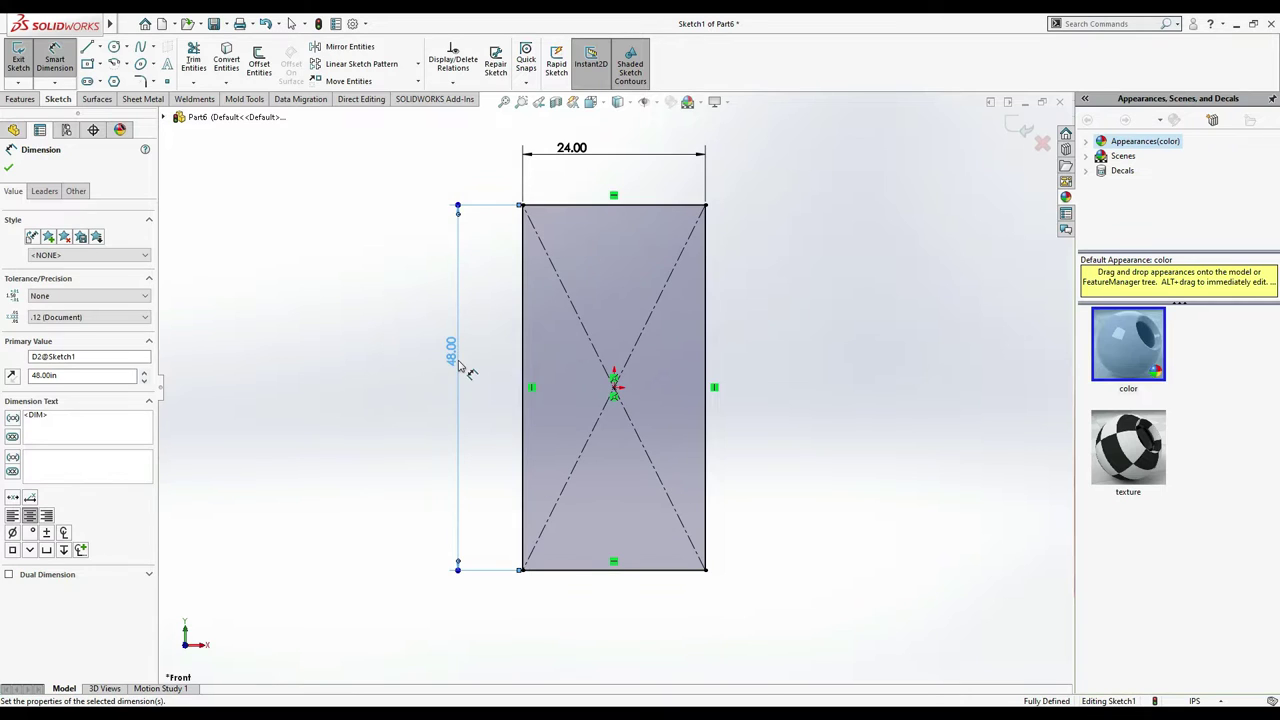
# - Close the Dimension tool, undock and redock the CommandManager, and show Sheet Metal tools
pyautogui.click(8, 169)
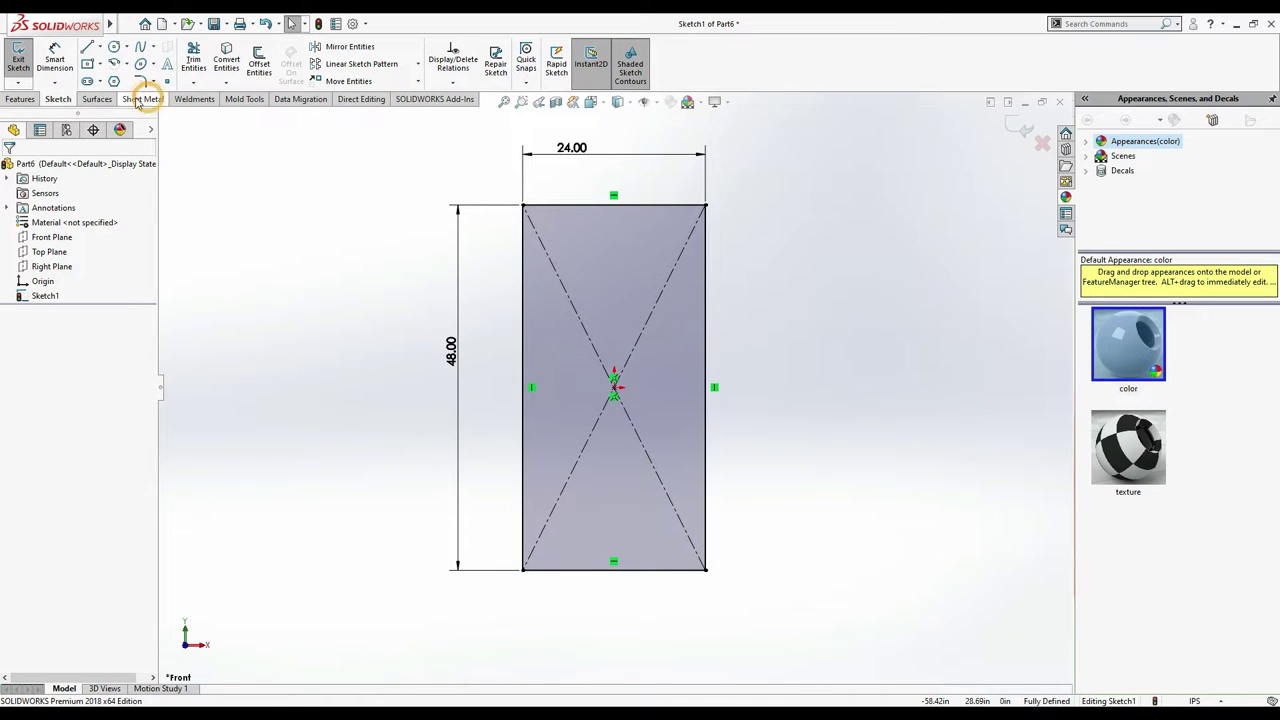
pyautogui.moveTo(145, 95)
pyautogui.mouseDown()
pyautogui.moveTo(126, 52)
pyautogui.moveTo(236, 46)
pyautogui.moveTo(10, 48)
pyautogui.moveTo(12, 32)
pyautogui.moveTo(215, 22)
pyautogui.moveTo(217, 48)
pyautogui.mouseUp()
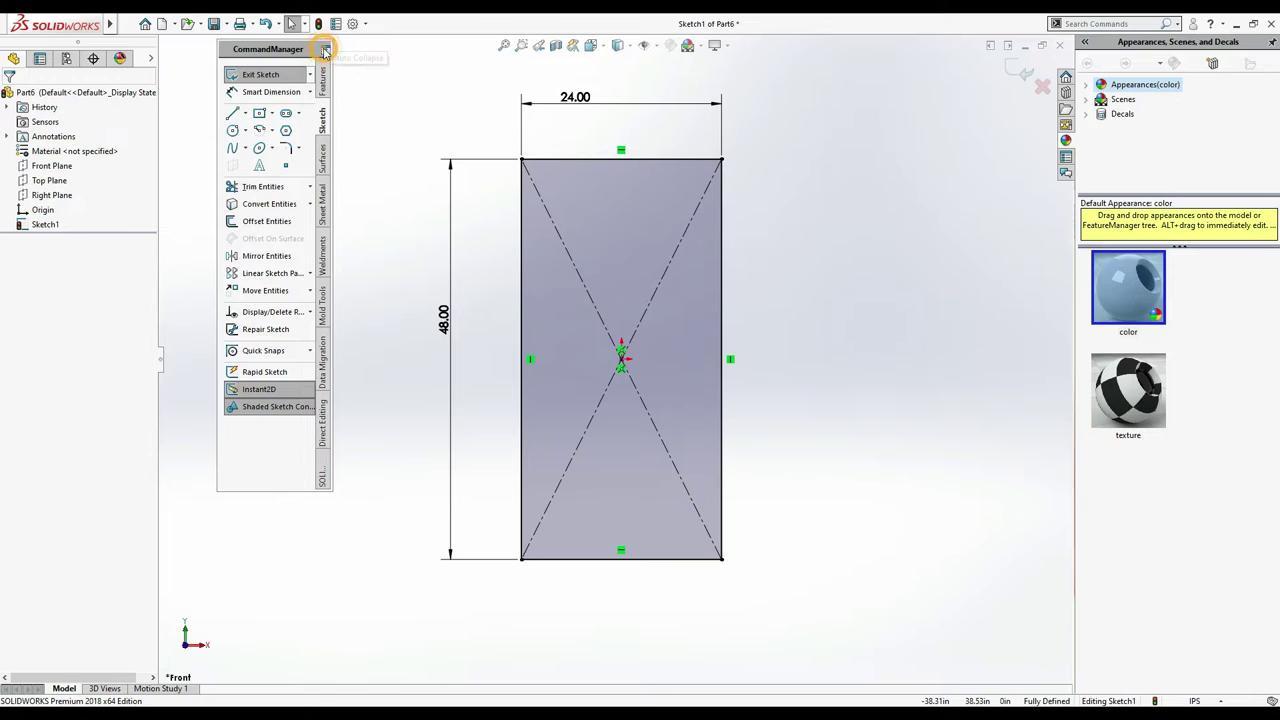
pyautogui.moveTo(287, 48); pyautogui.dragTo(640, 55)
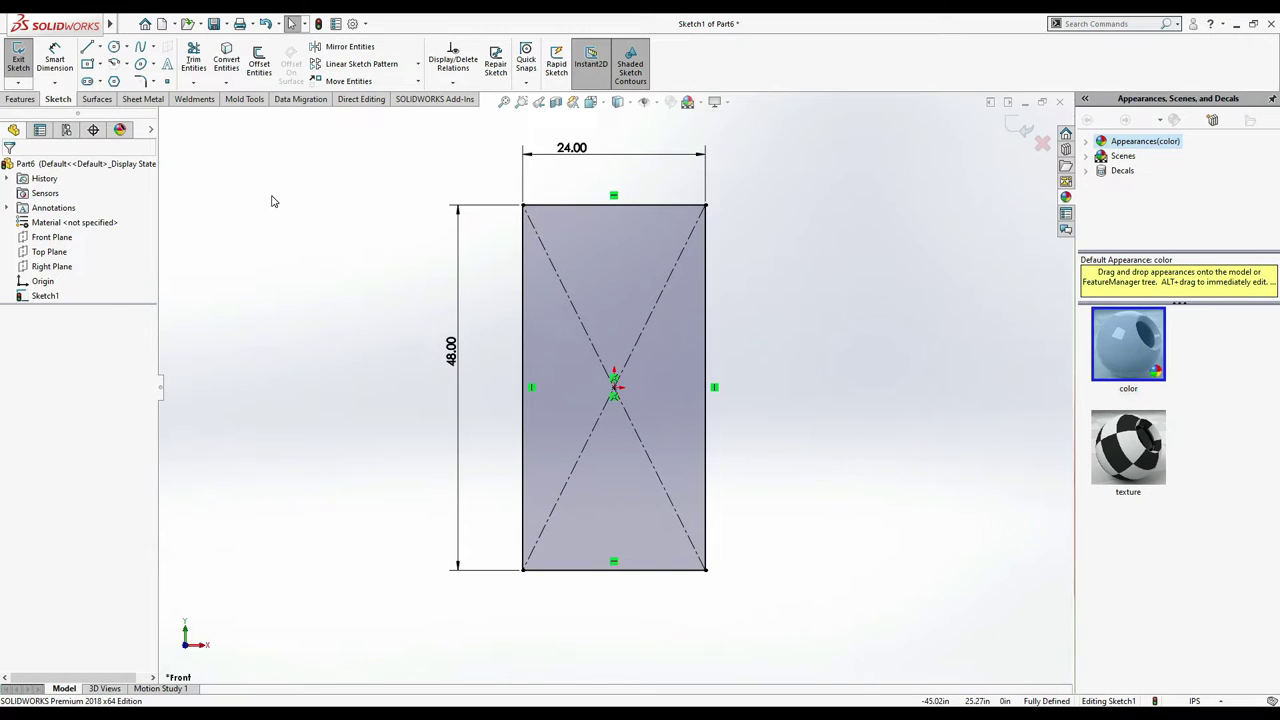
pyautogui.click(142, 99)
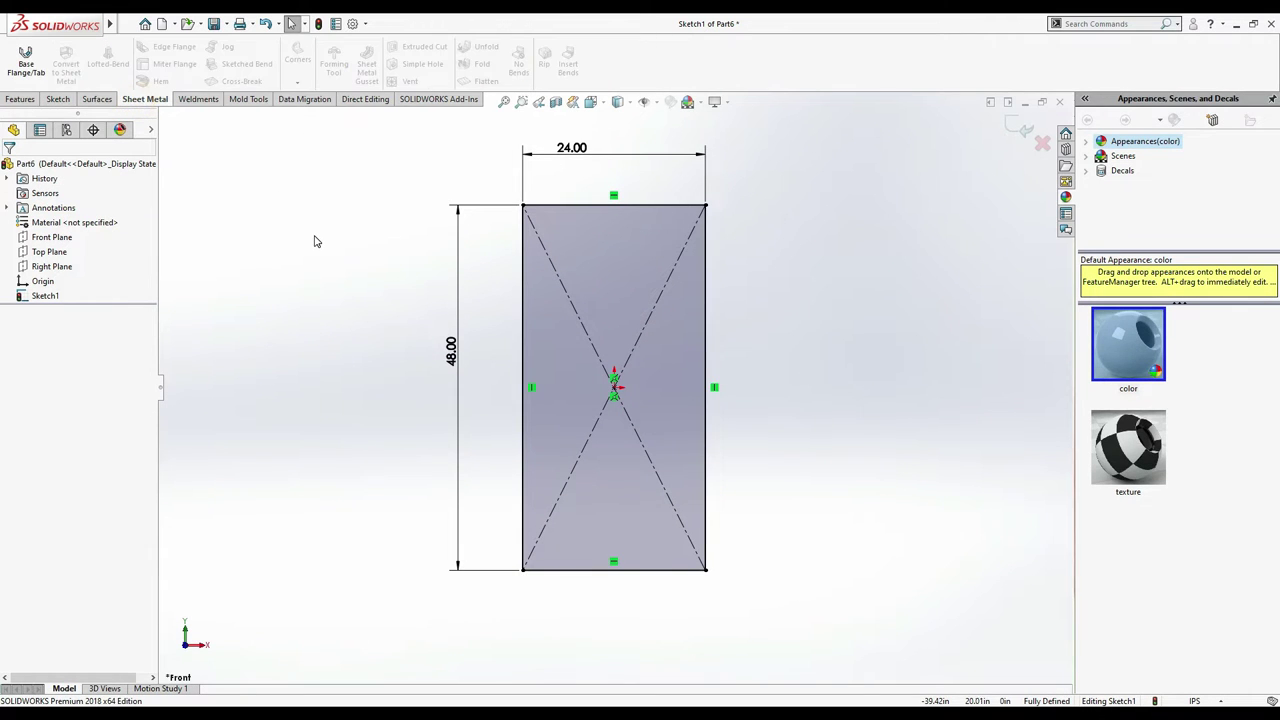
# - Create a 3mm-thick base flange from the 24 by 48 rectangle sketch
pyautogui.click(30, 63)
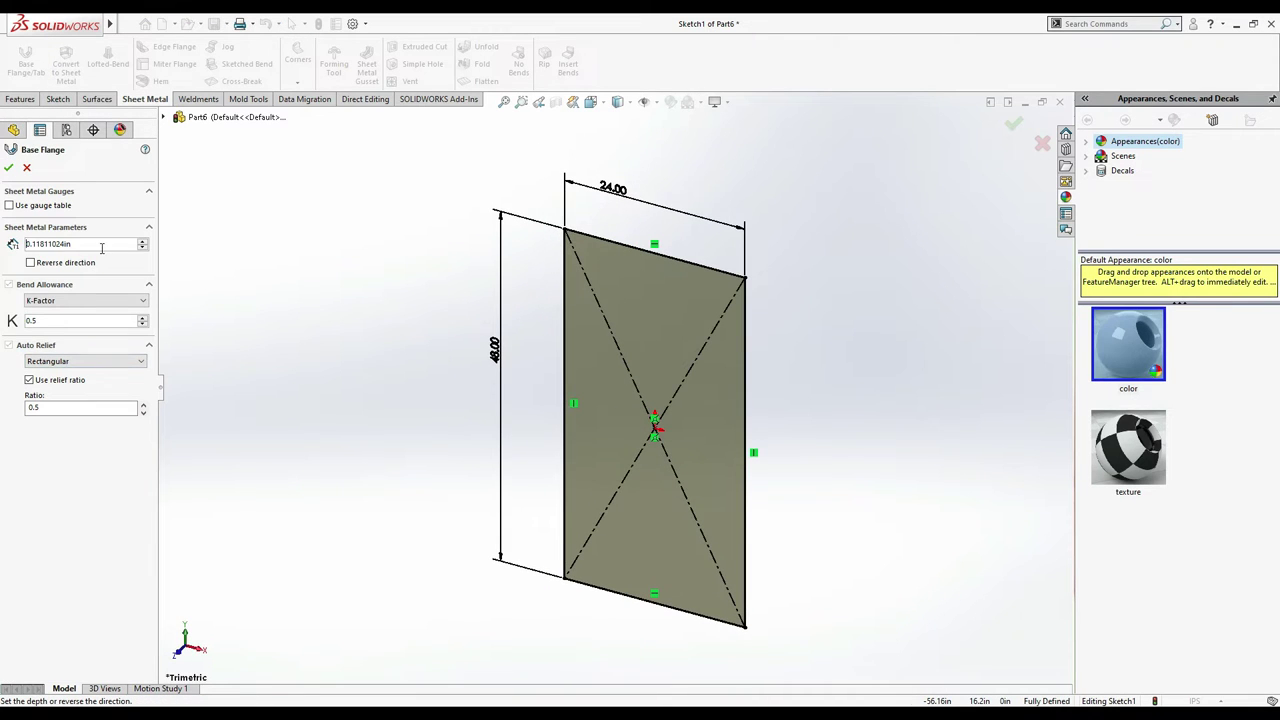
pyautogui.doubleClick(96, 243)
pyautogui.write('3mm')
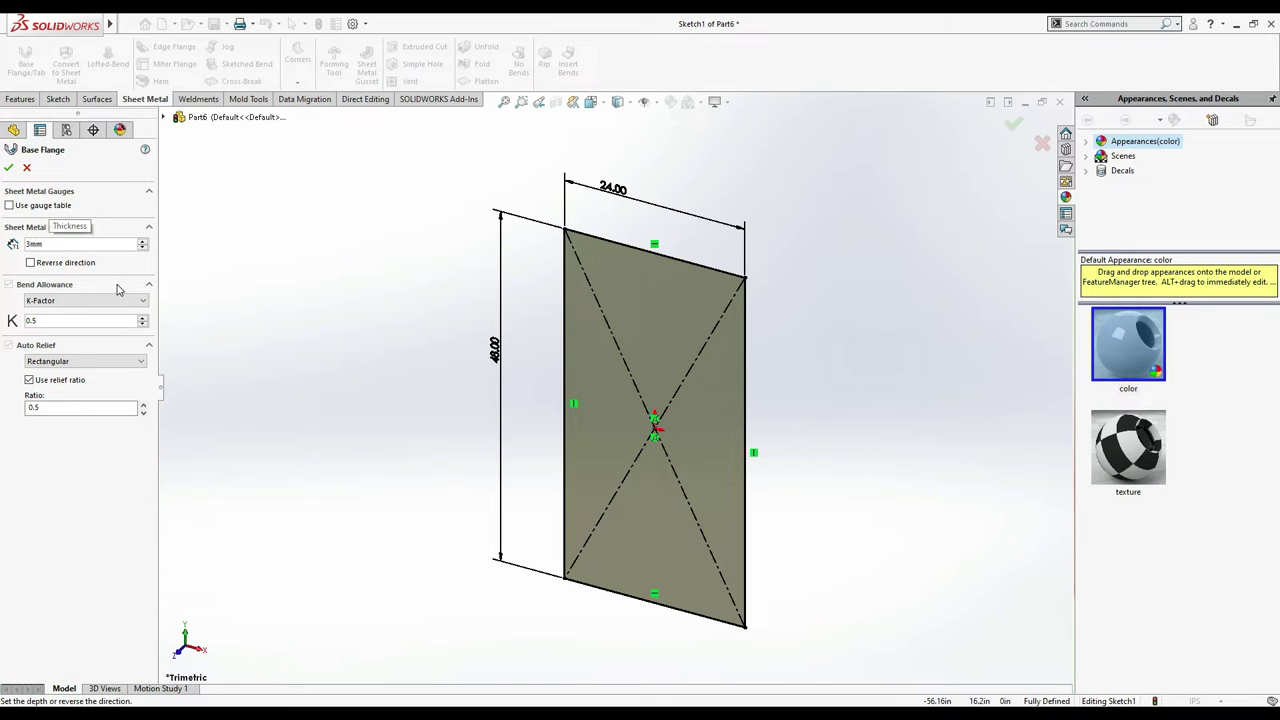
pyautogui.press('Return')
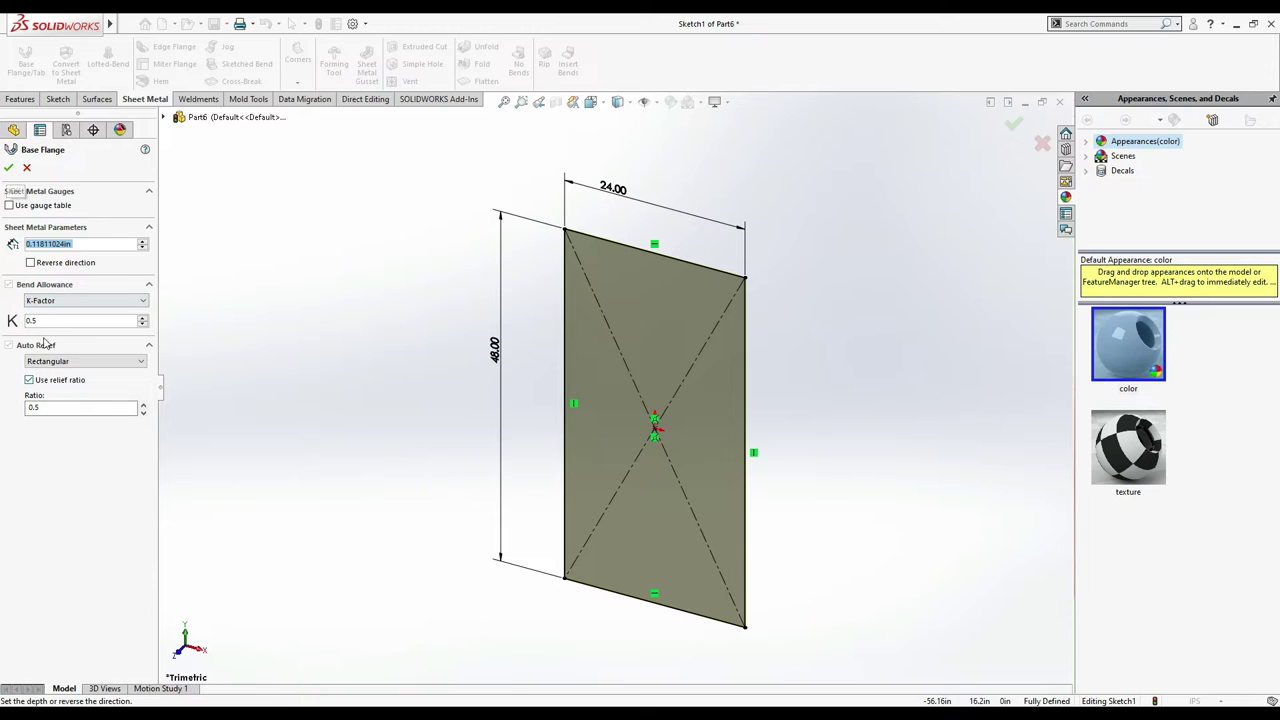
pyautogui.click(12, 166)
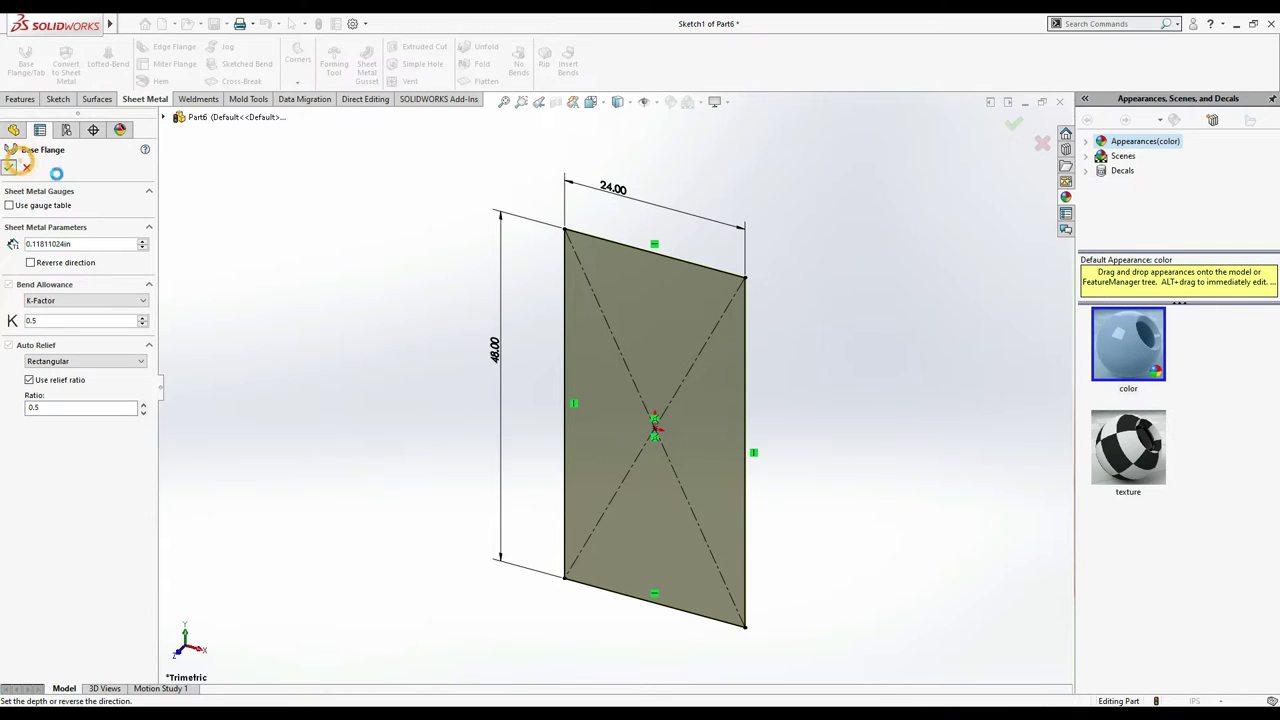
pyautogui.click(375, 273)
pyautogui.scroll(-5, 716, 282)
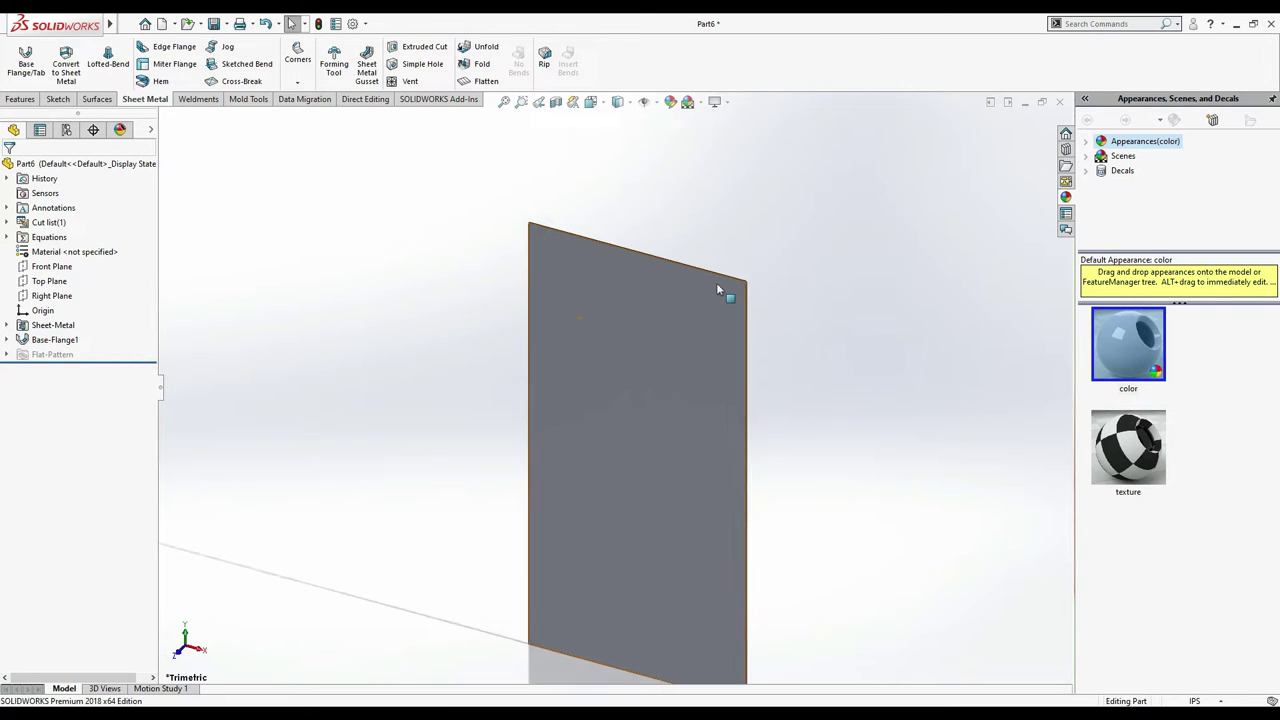
pyautogui.scroll(-2, 728, 295)
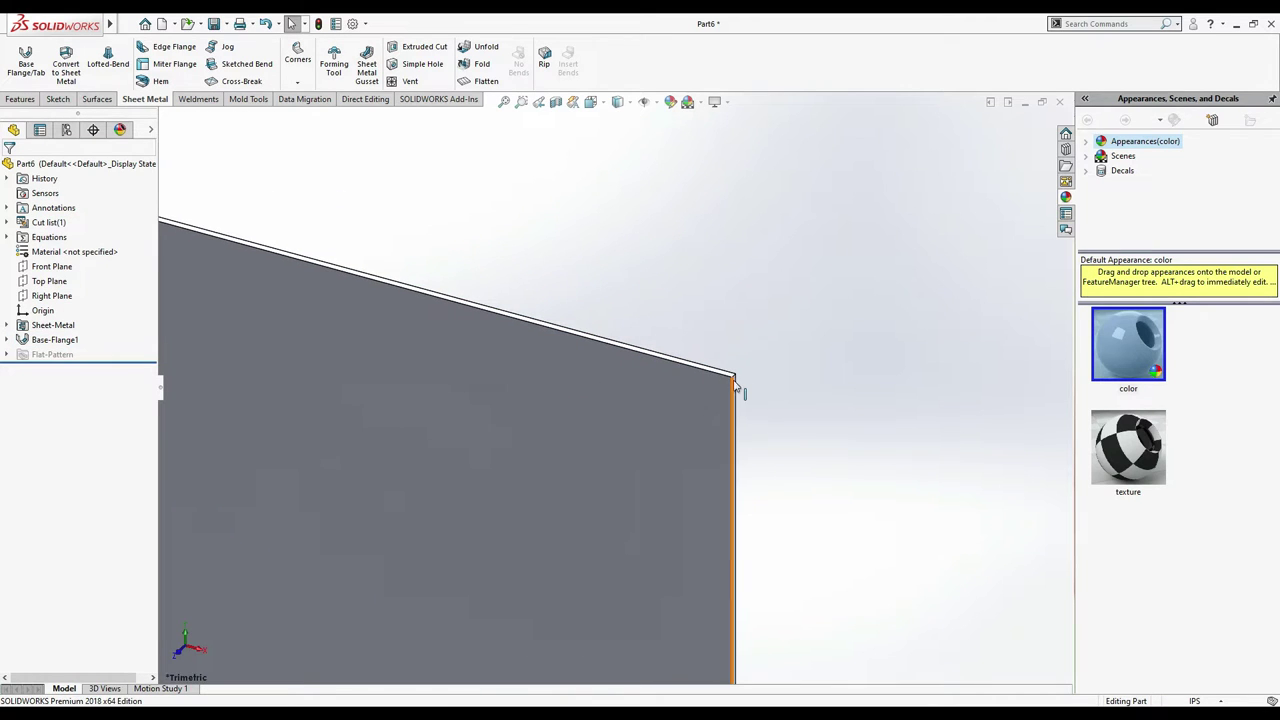
pyautogui.scroll(6, 566, 449)
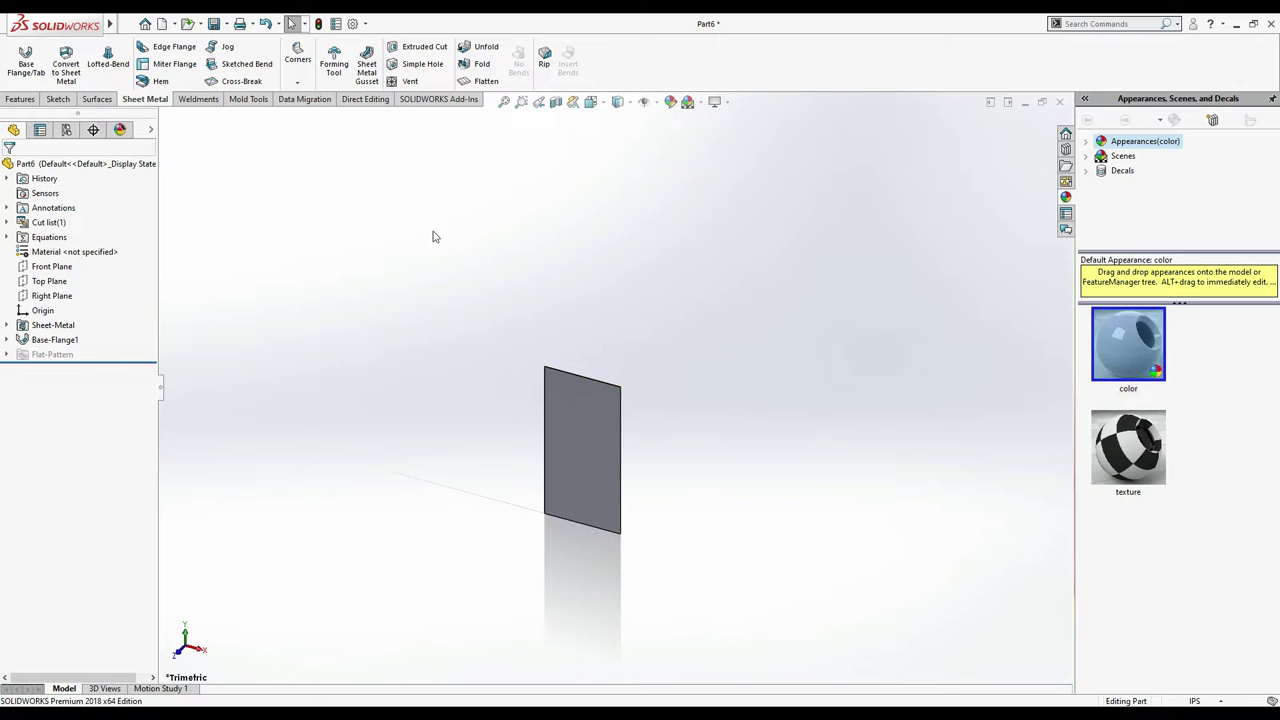
pyautogui.click(503, 101)
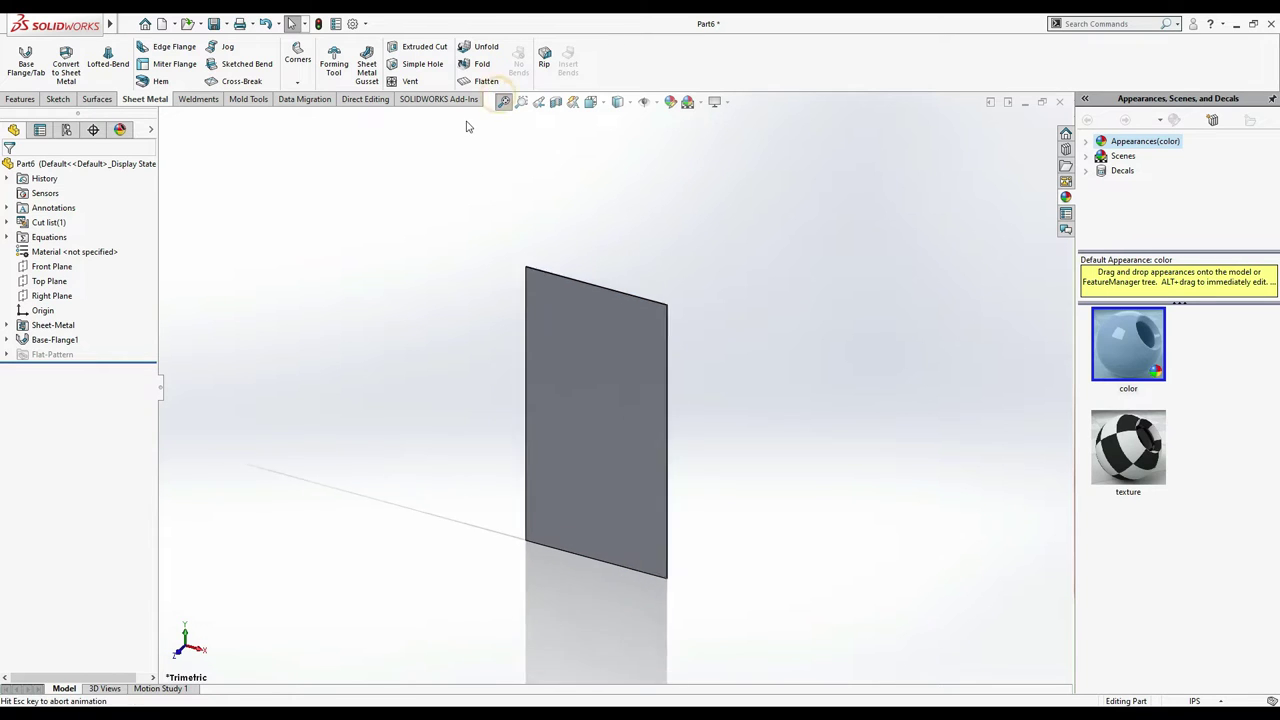
# - Start an edge flange on the sheet's right, top, left and bottom edges
pyautogui.click(163, 50)
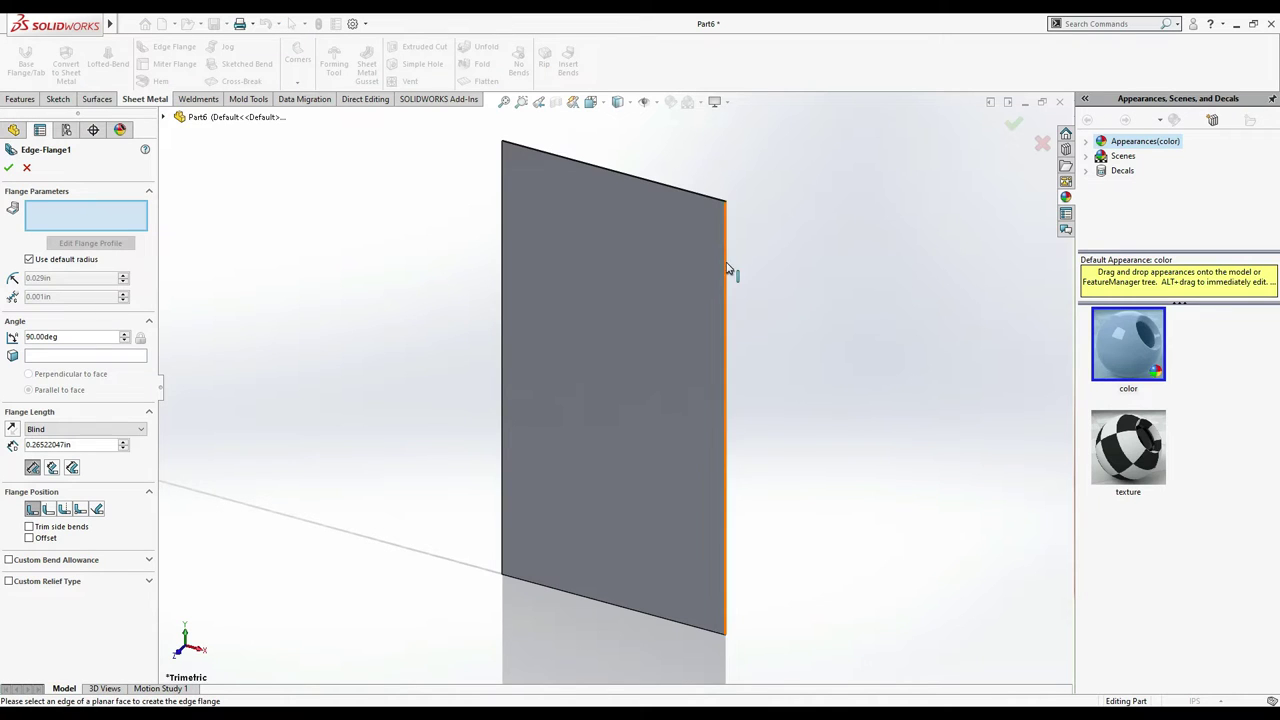
pyautogui.scroll(-3, 731, 271)
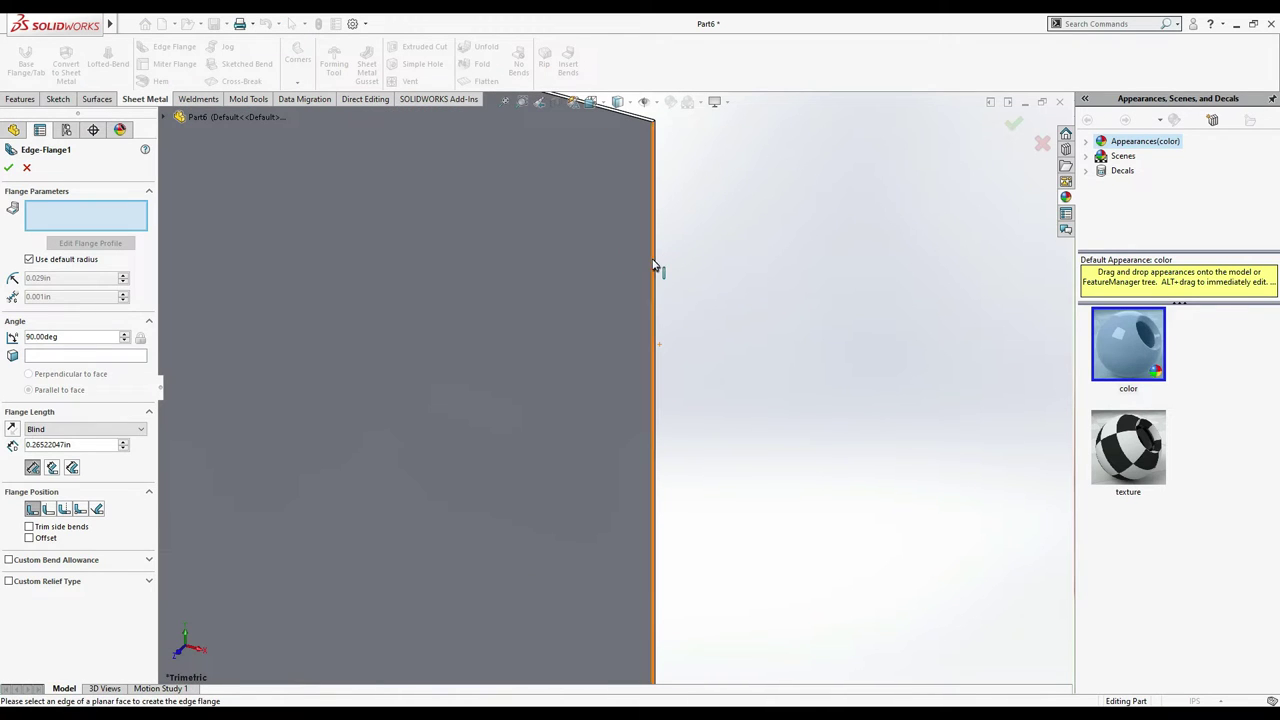
pyautogui.click(654, 262)
pyautogui.scroll(2, 645, 285)
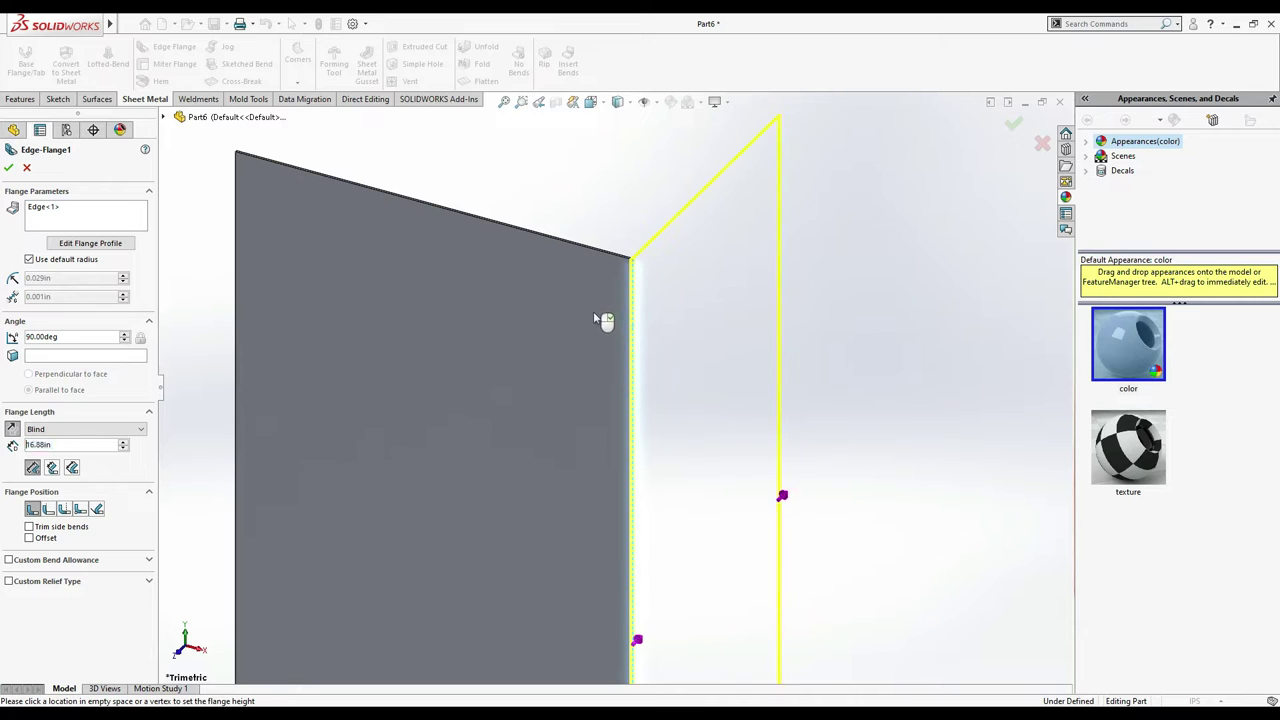
pyautogui.click(345, 458)
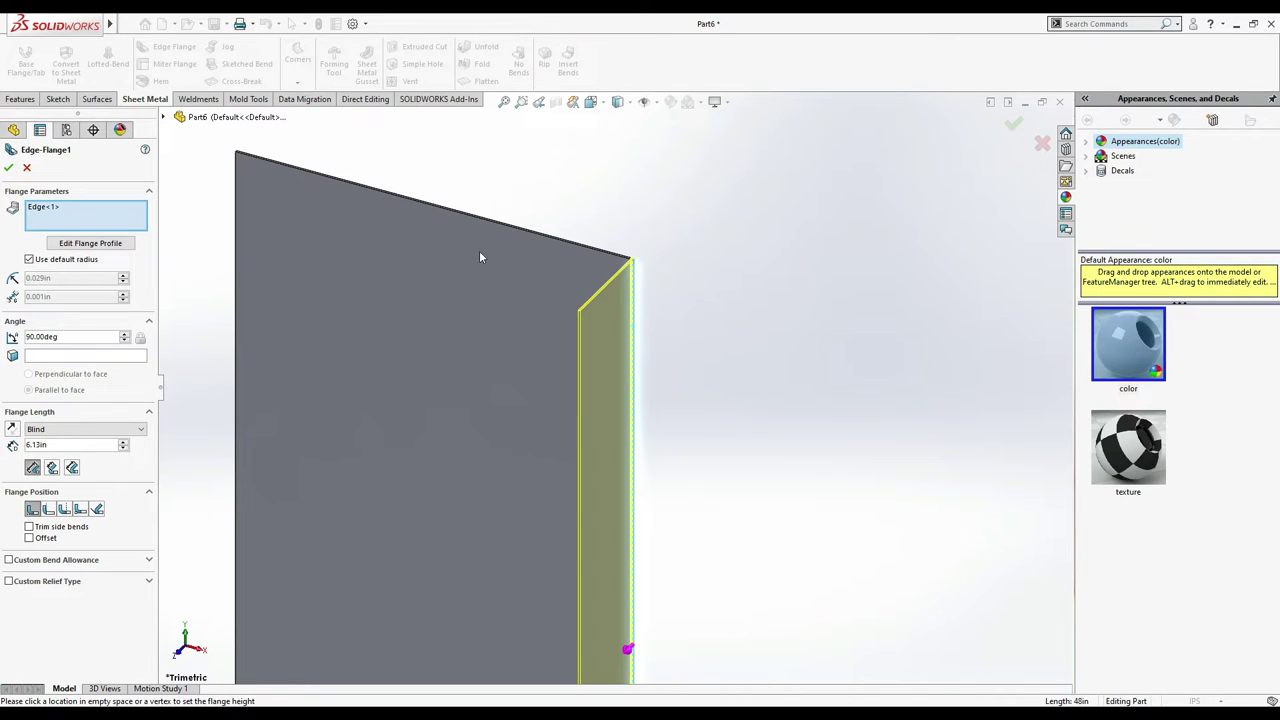
pyautogui.scroll(2, 478, 230)
pyautogui.scroll(-3, 475, 270)
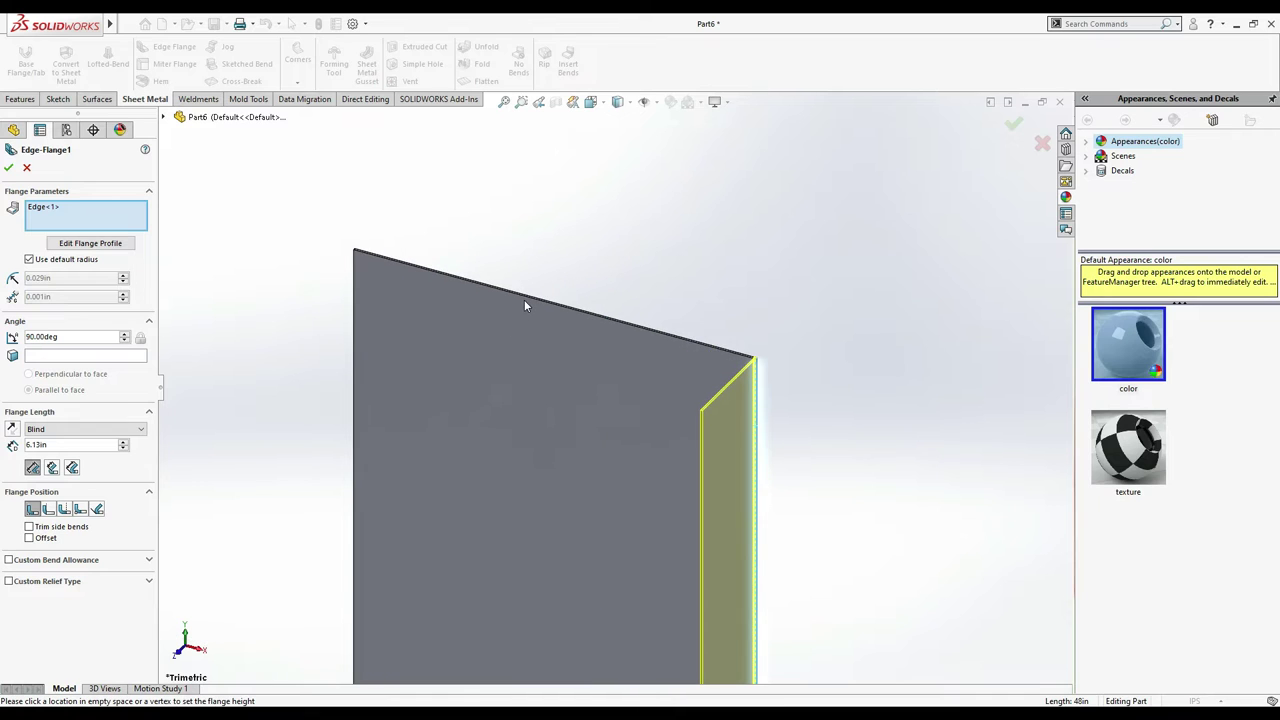
pyautogui.click(524, 300)
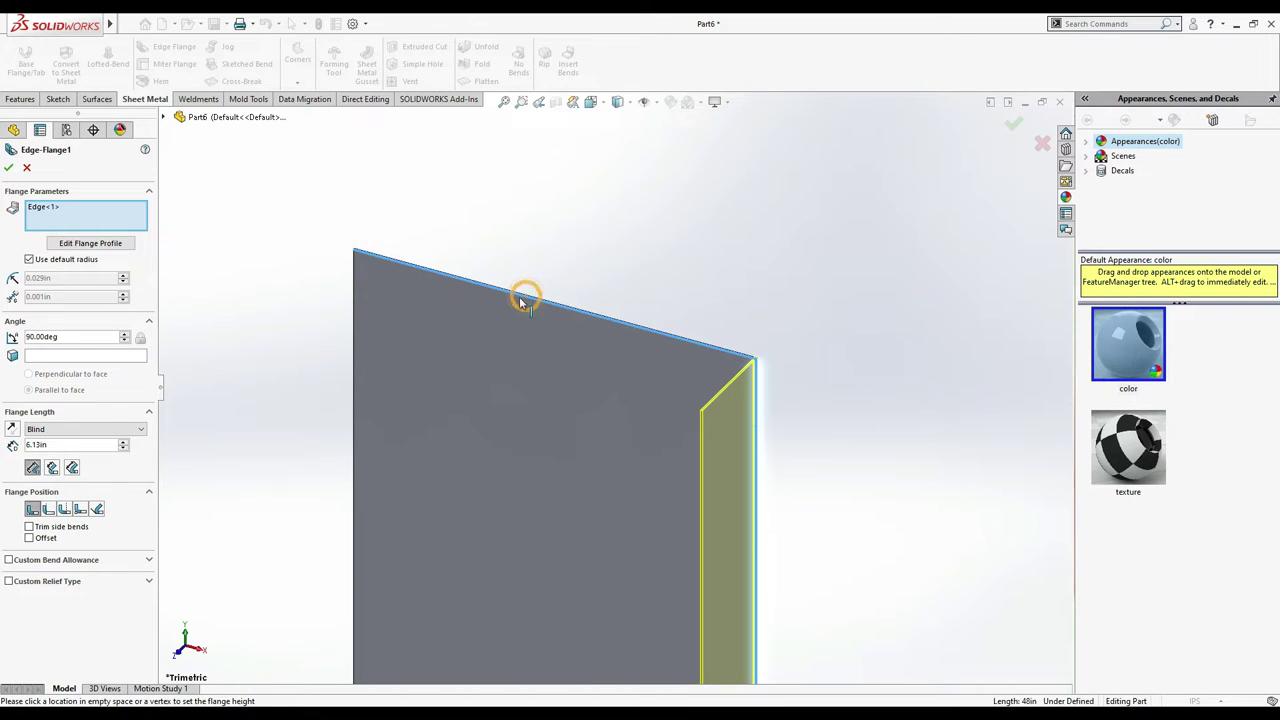
pyautogui.click(353, 400)
pyautogui.scroll(2, 507, 371)
pyautogui.scroll(-4, 583, 607)
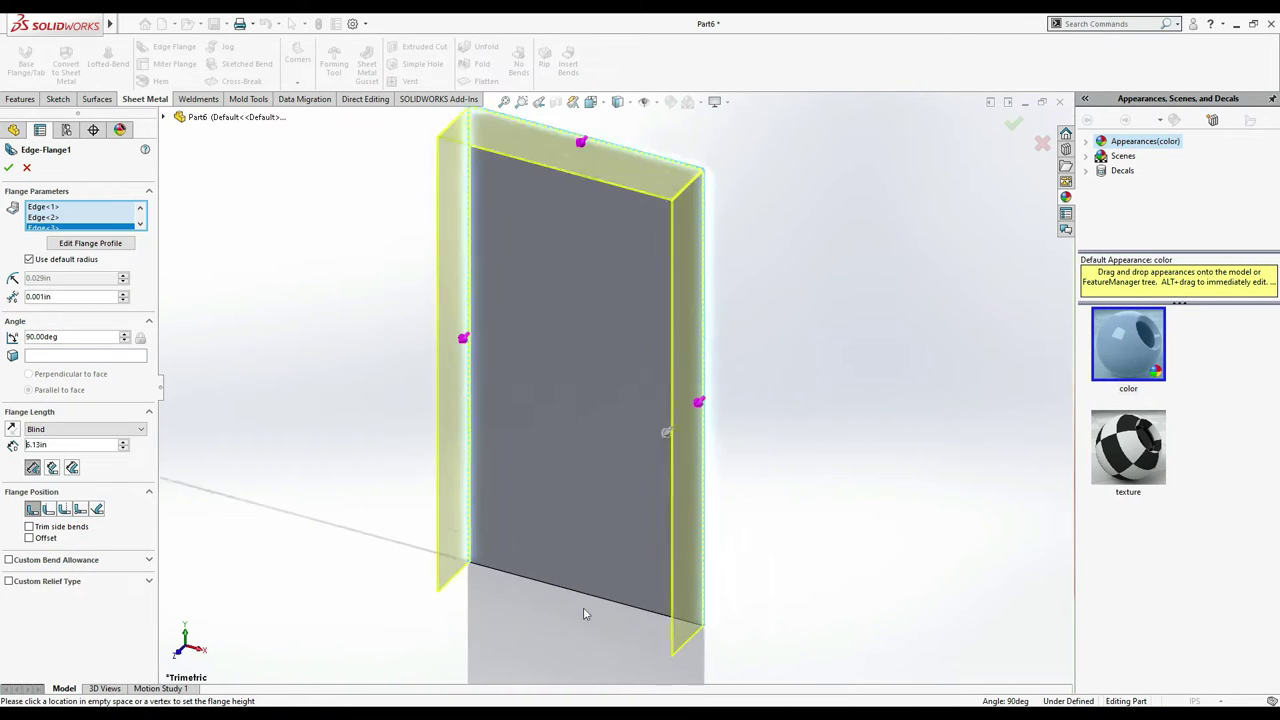
pyautogui.scroll(-2, 585, 612)
pyautogui.click(563, 577)
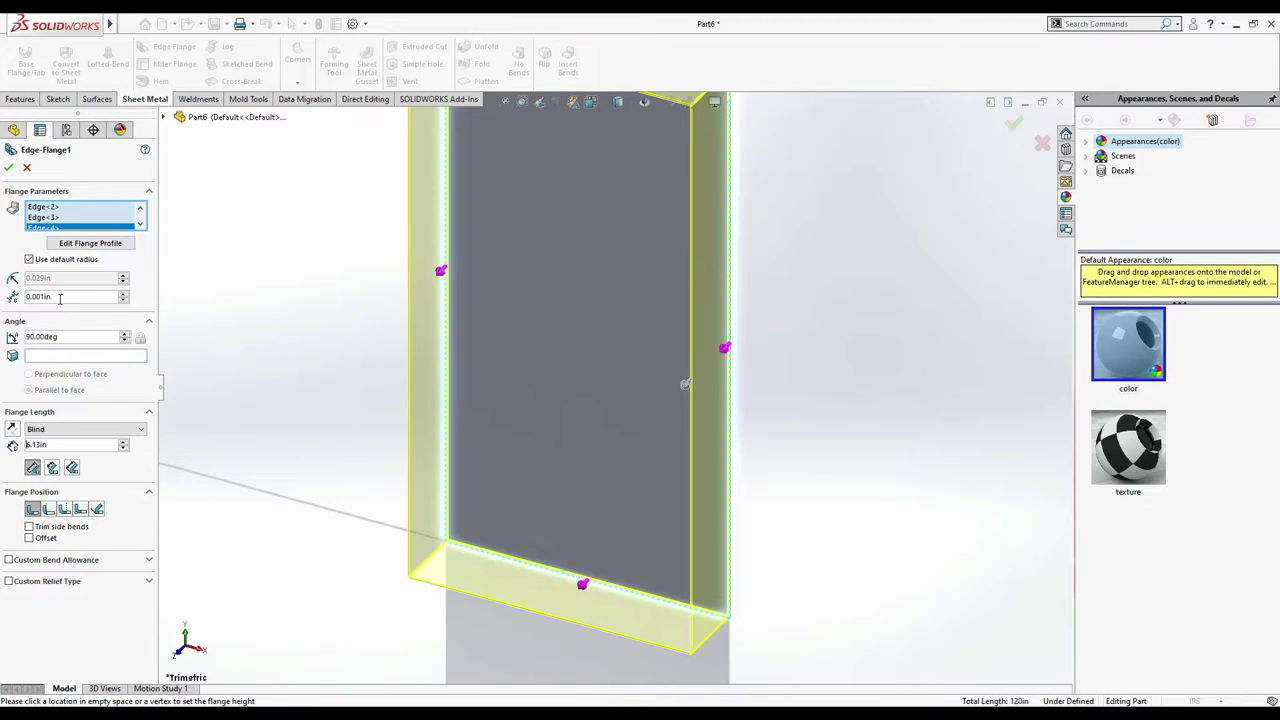
# - Set the edge flange length to 18 in
pyautogui.doubleClick(69, 449)
pyautogui.write('18')
pyautogui.press('Return')
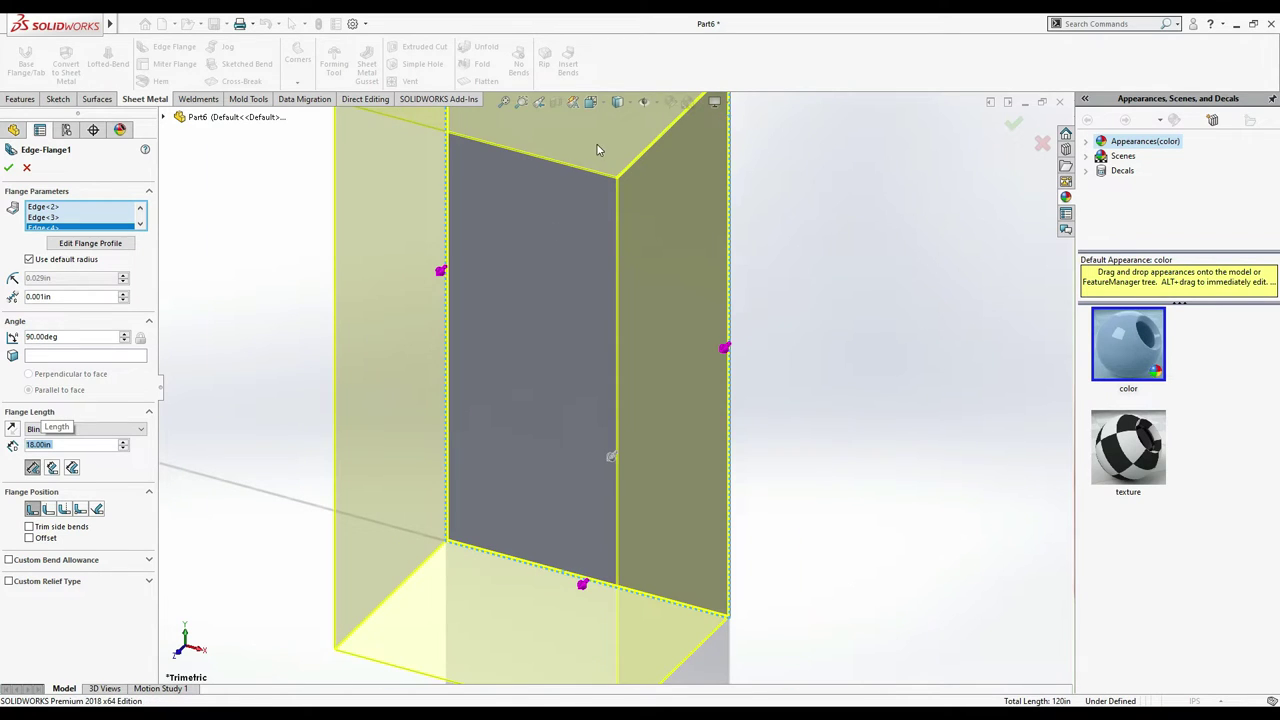
pyautogui.scroll(-6, 716, 256)
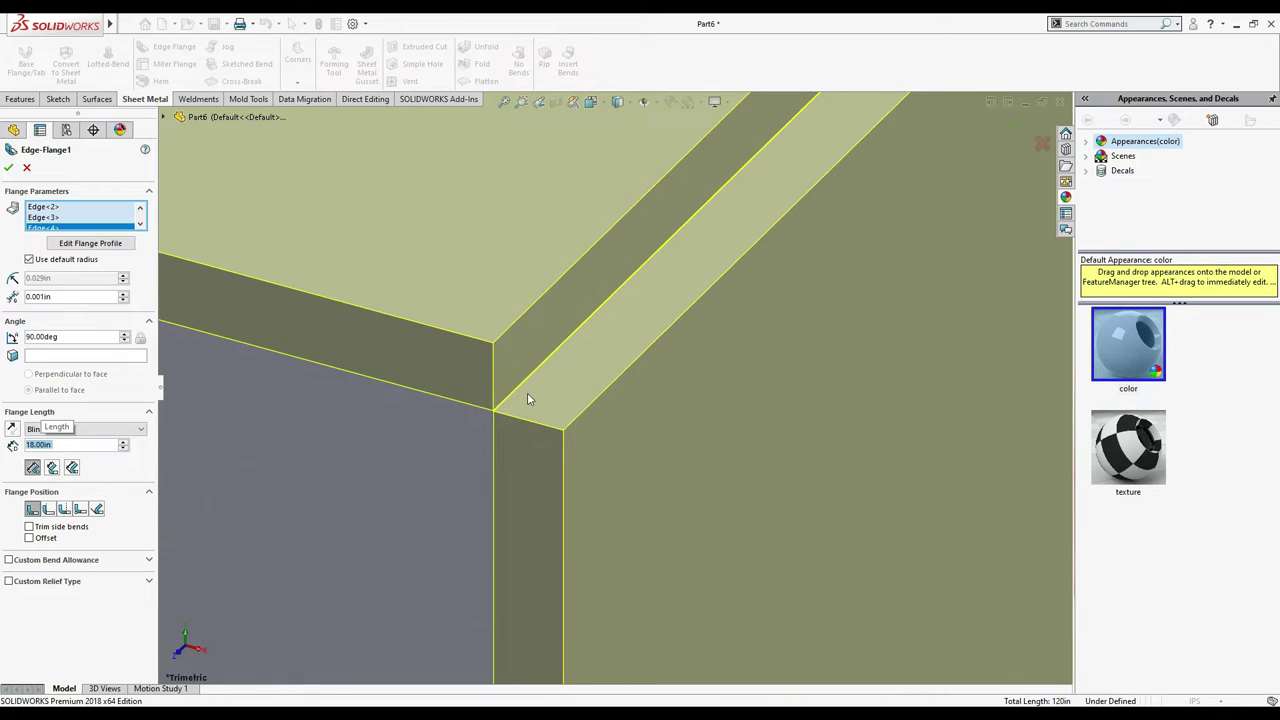
pyautogui.scroll(-4, 528, 399)
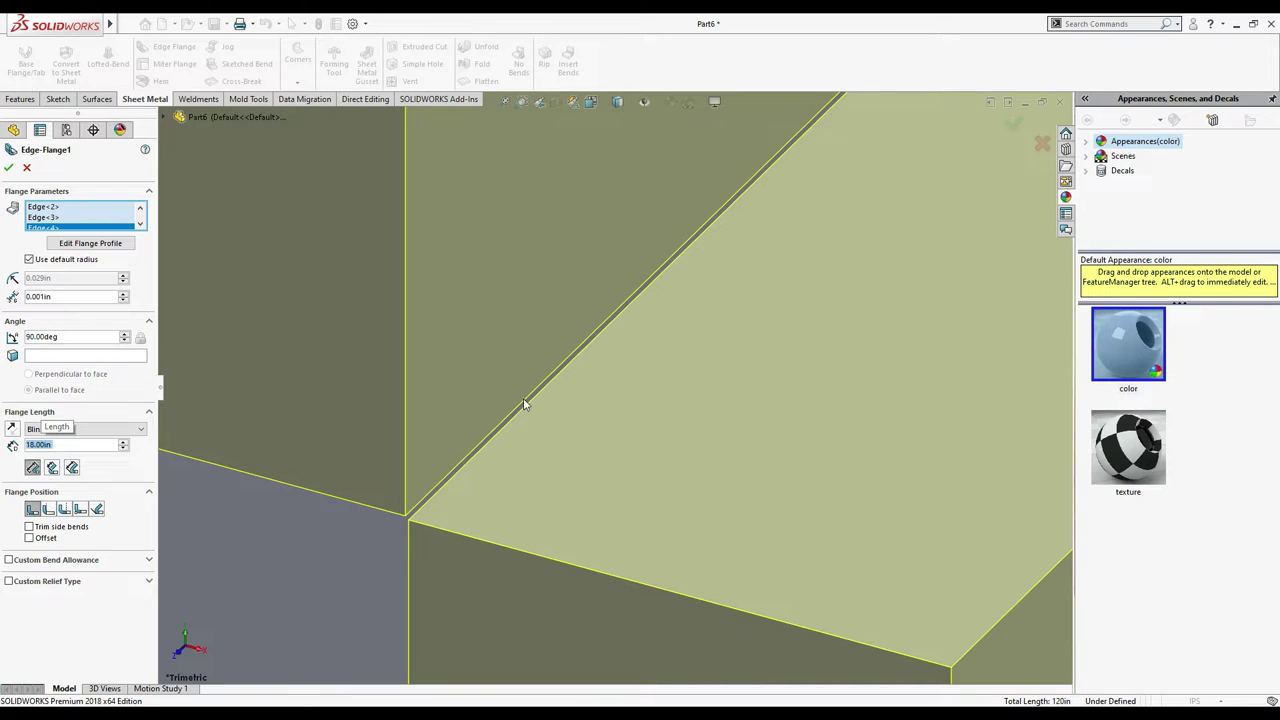
pyautogui.scroll(2, 528, 390)
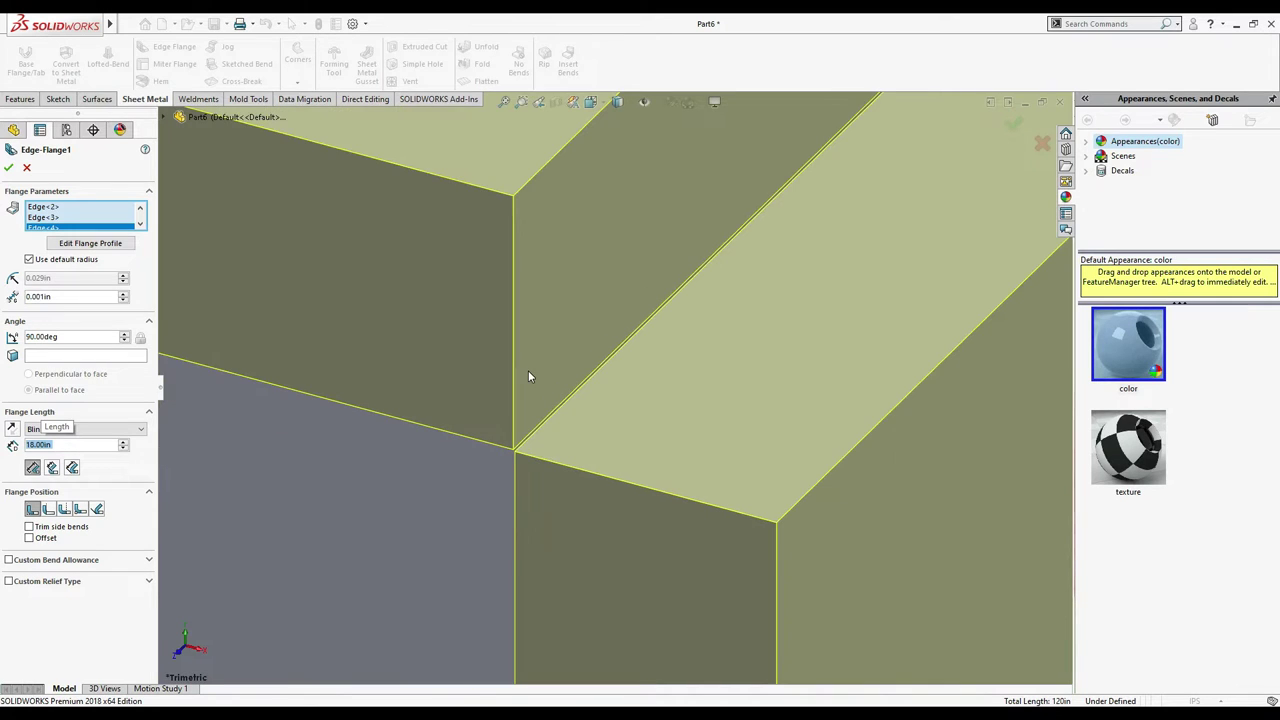
# - Set the corner gap to 0.01 in and build the four flanges
pyautogui.doubleClick(70, 296)
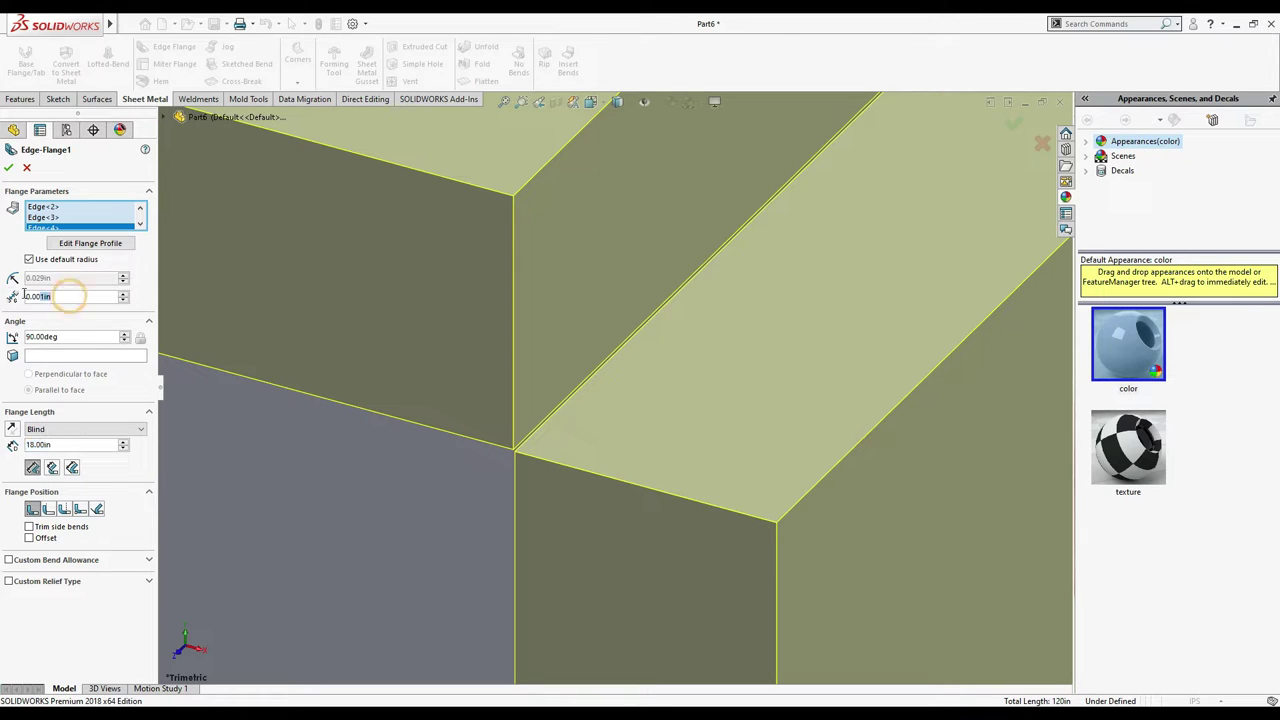
pyautogui.write('0.1')
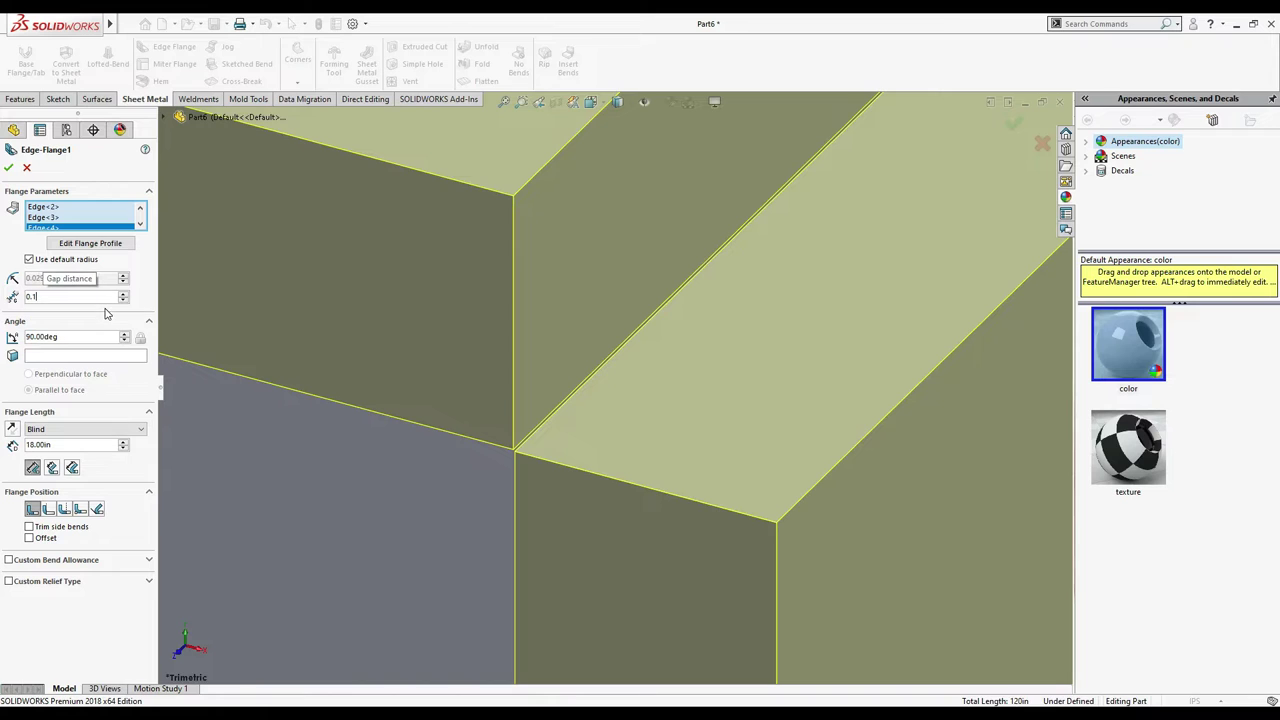
pyautogui.press('Return')
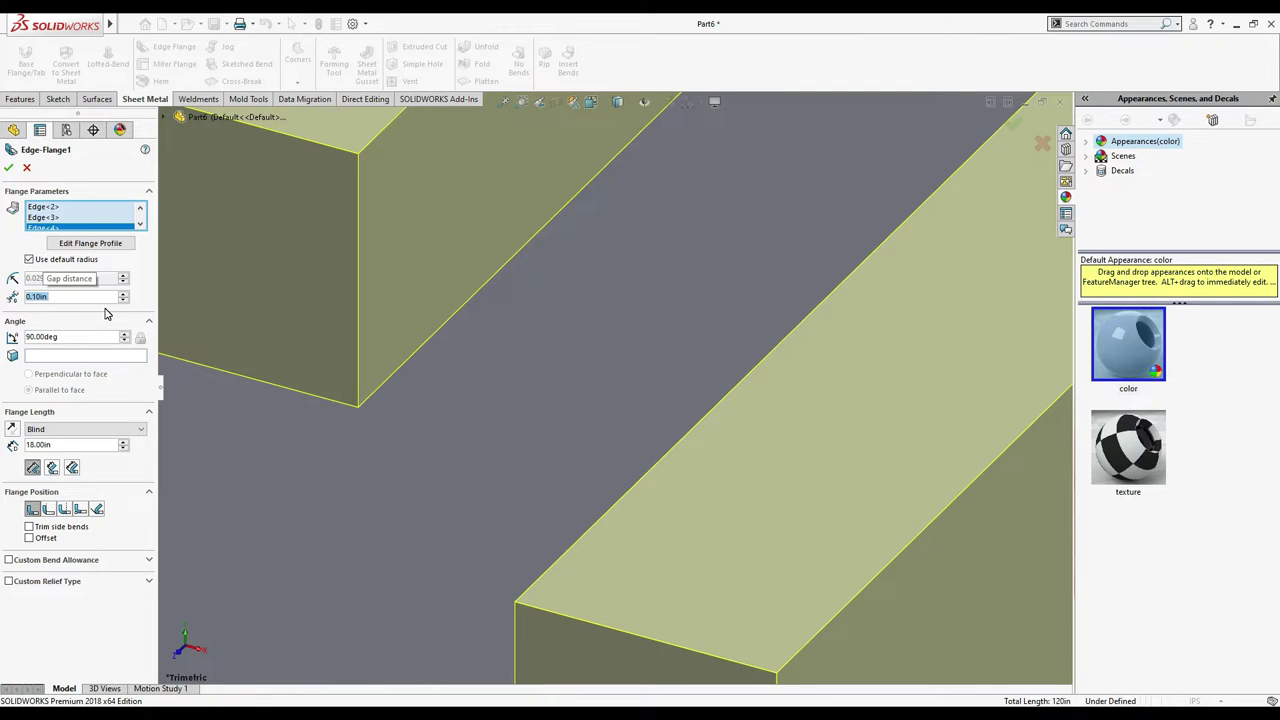
pyautogui.scroll(5, 514, 345)
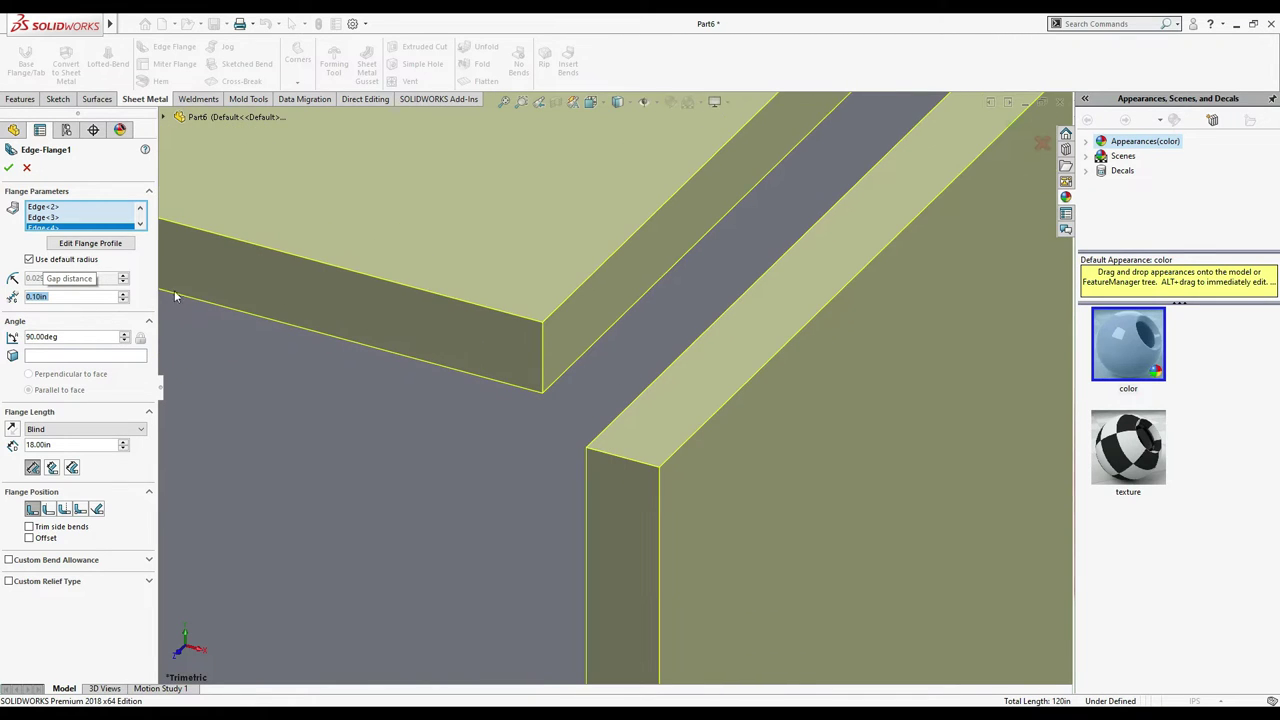
pyautogui.write('0.0')
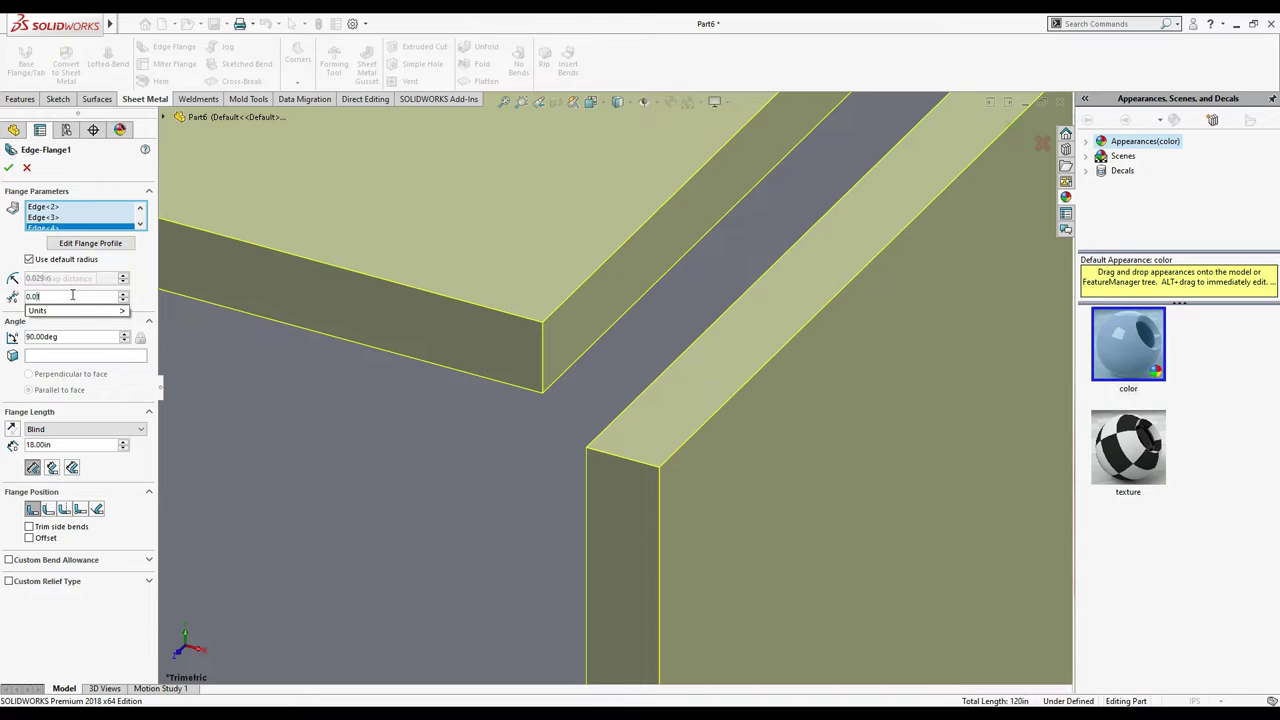
pyautogui.write('1')
pyautogui.press('Return')
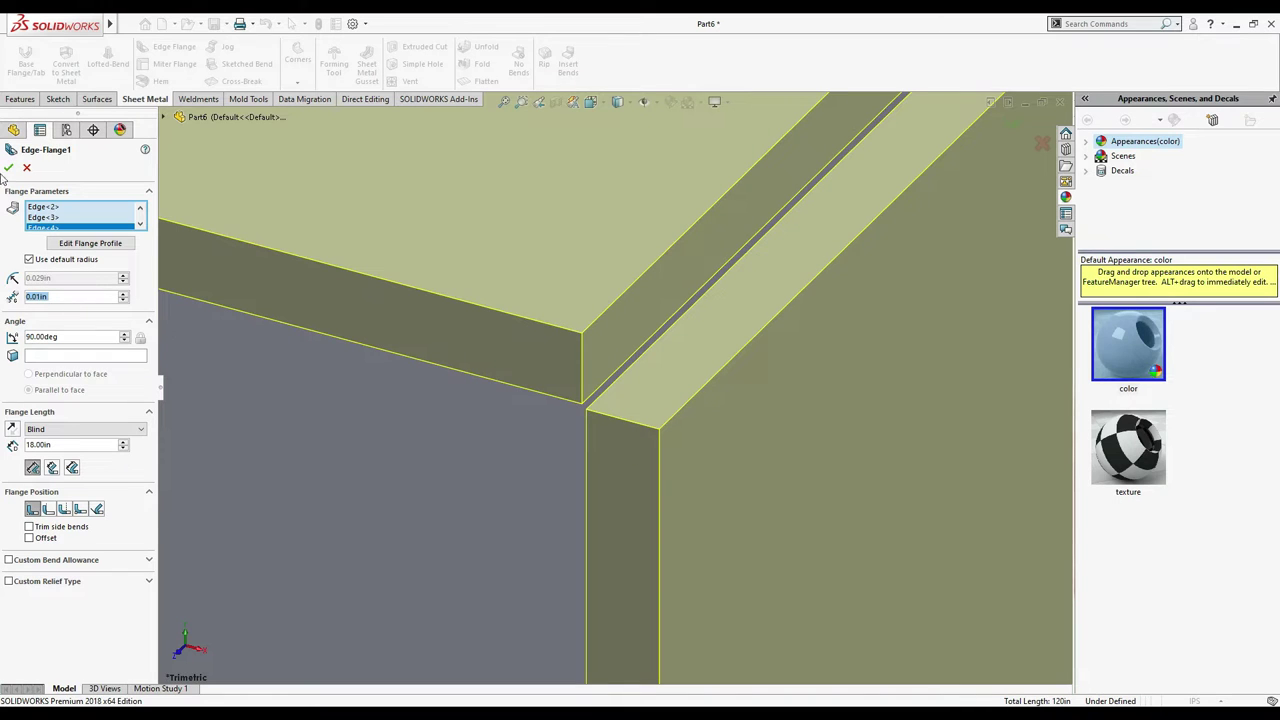
pyautogui.click(7, 170)
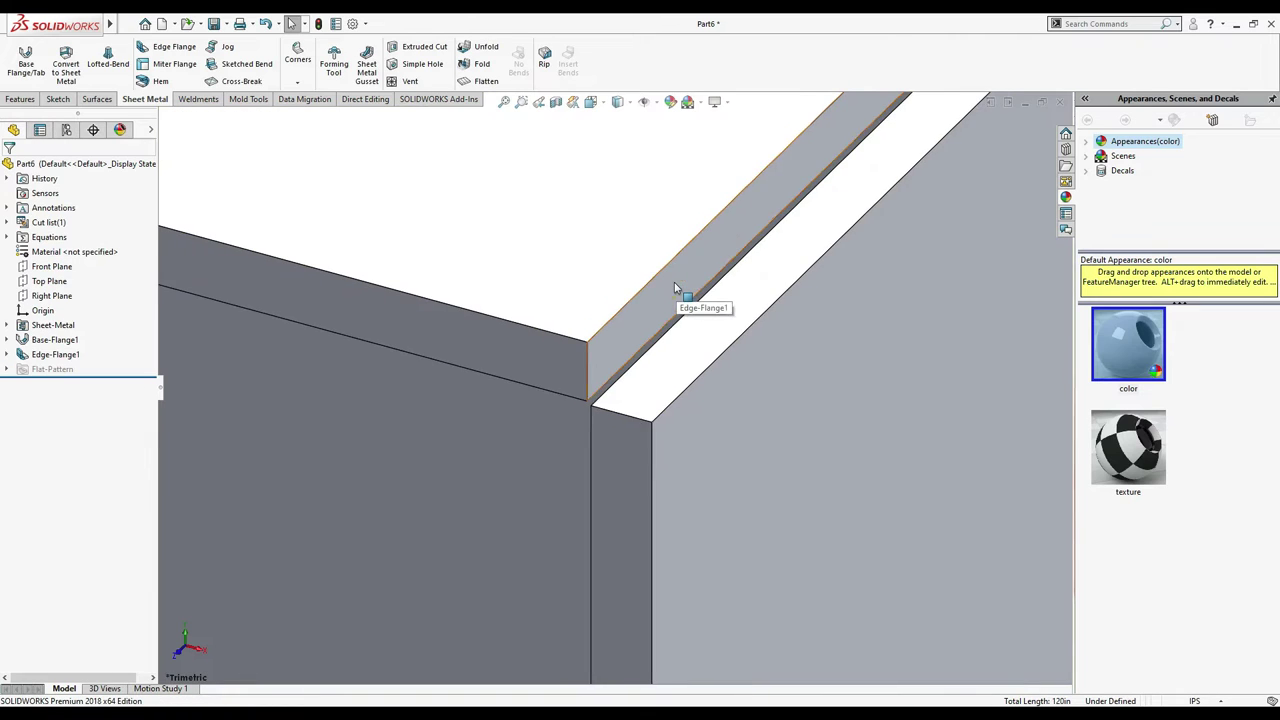
pyautogui.scroll(5, 680, 335)
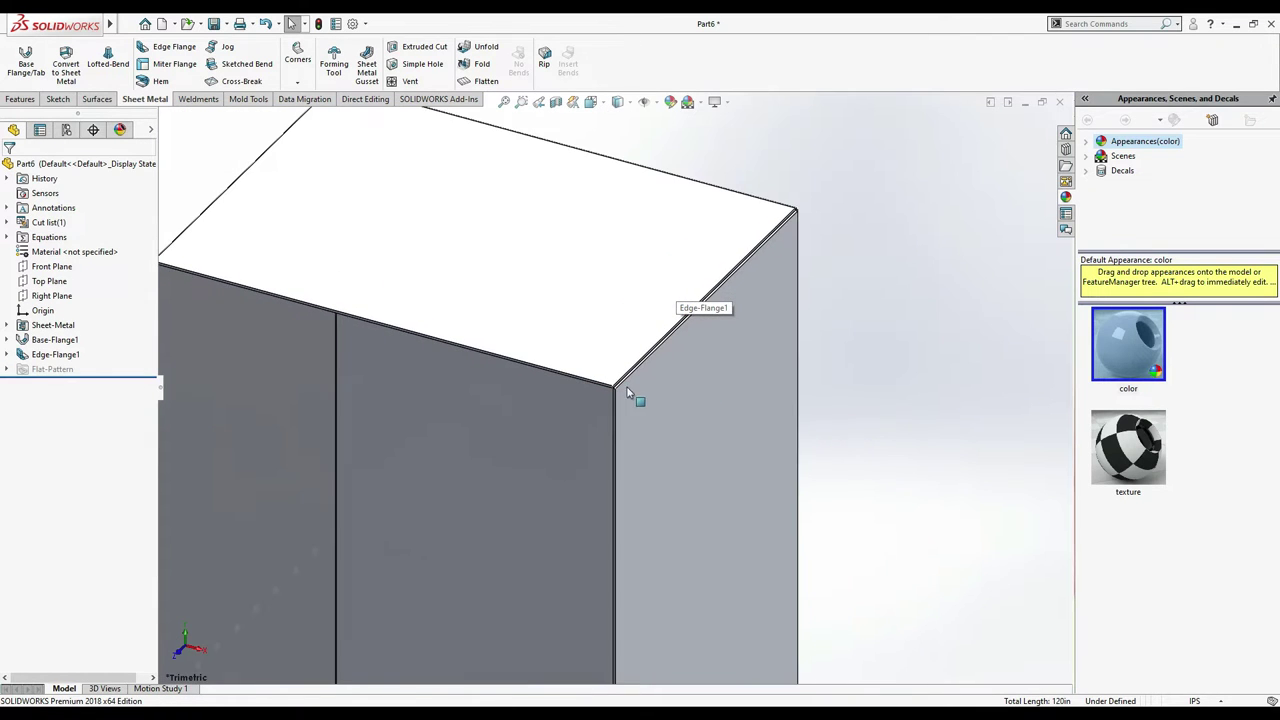
pyautogui.scroll(3, 524, 478)
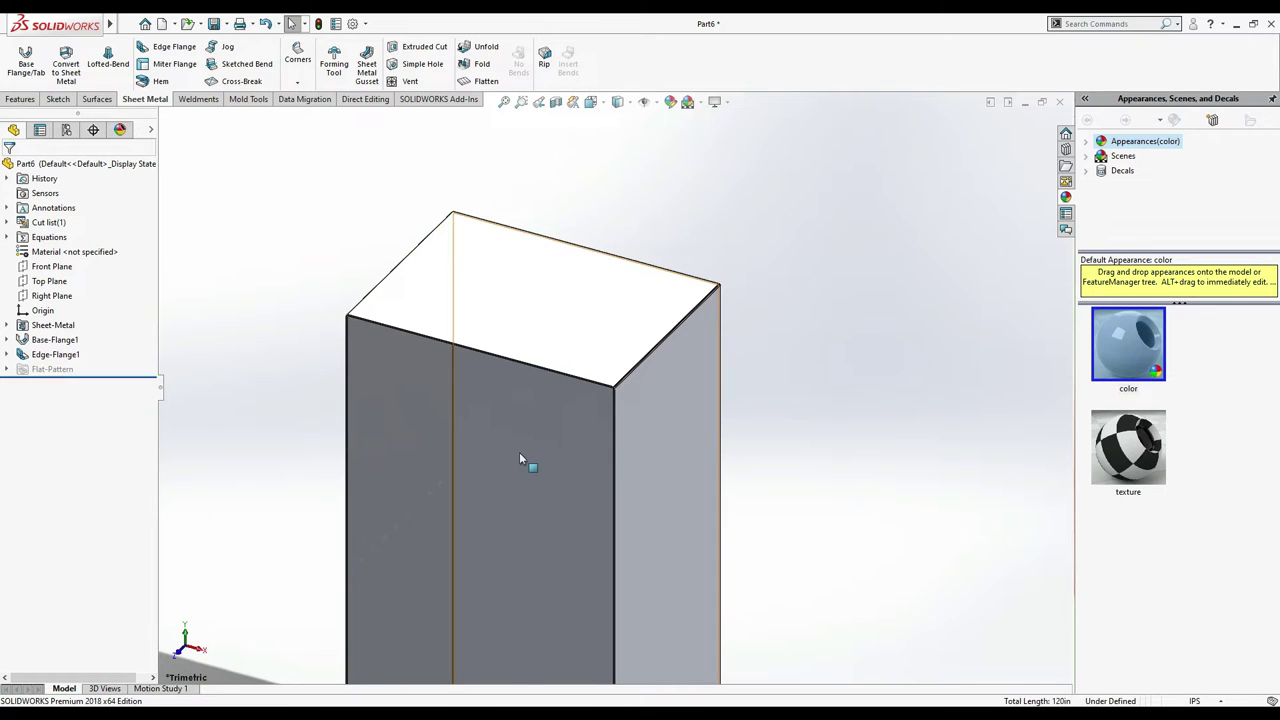
pyautogui.scroll(3, 519, 452)
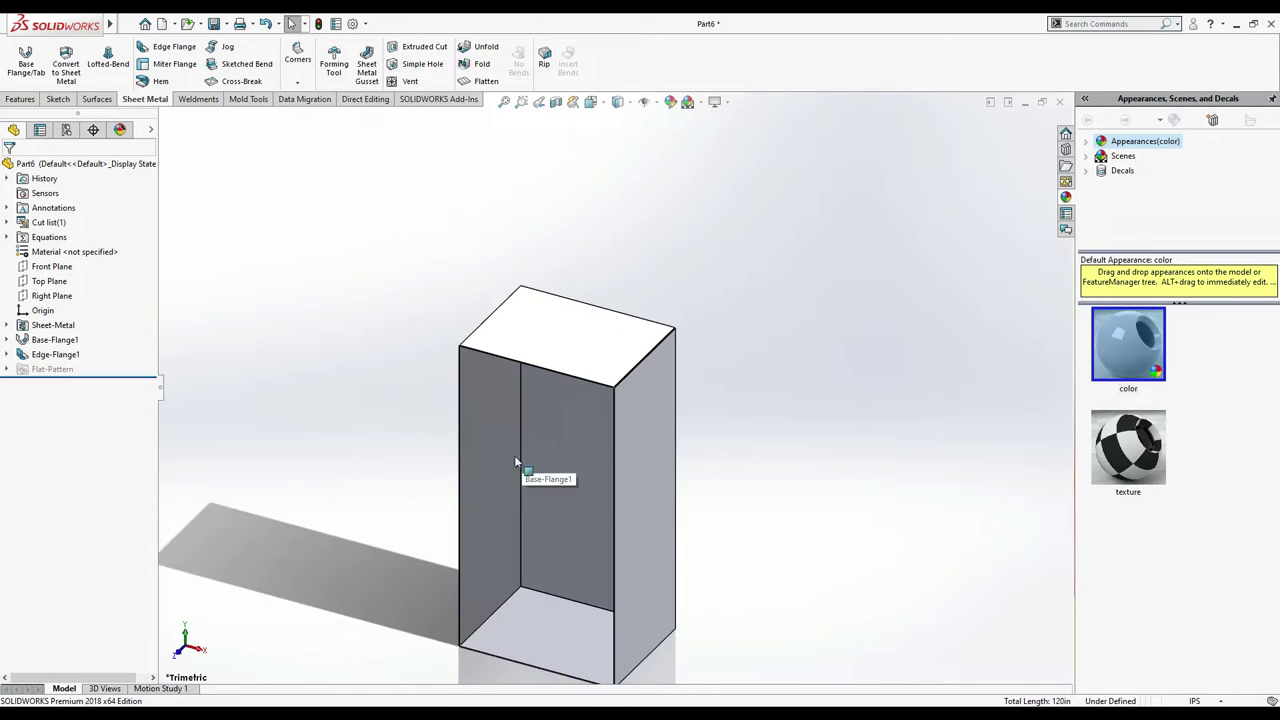
# - Start a second edge flange on the top, both vertical and bottom front edges
pyautogui.click(163, 53)
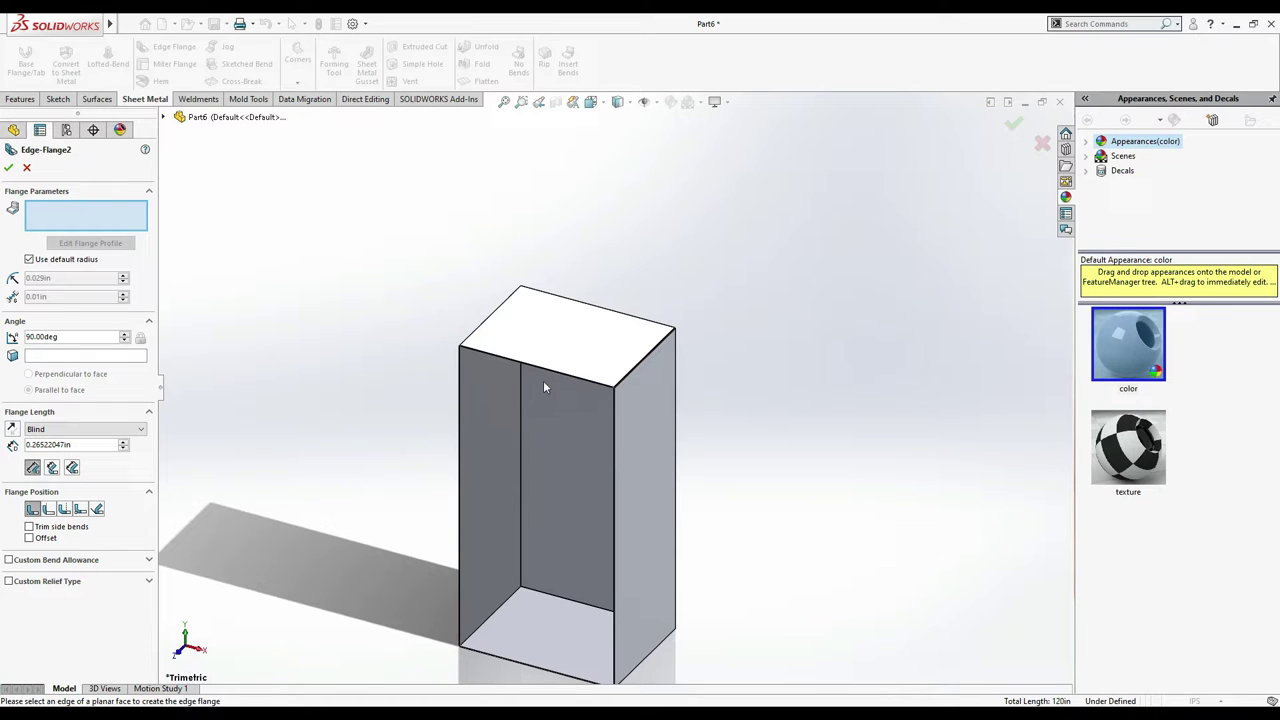
pyautogui.scroll(-6, 547, 384)
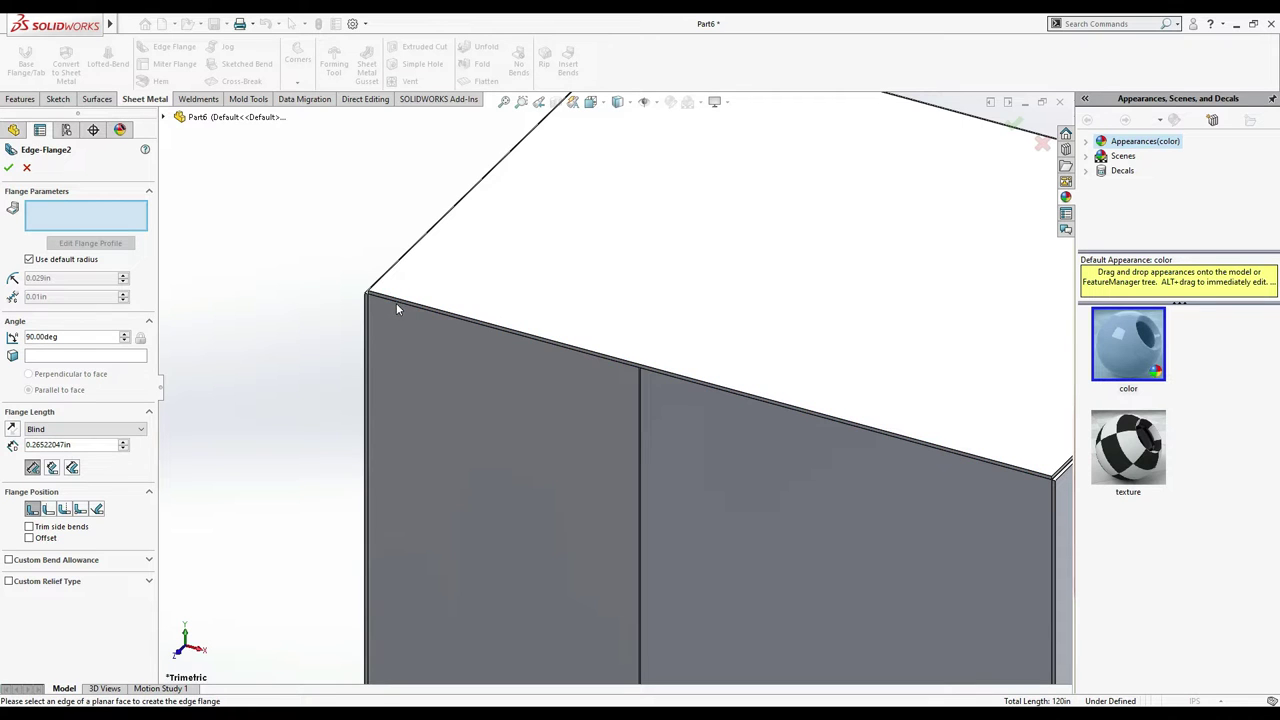
pyautogui.click(397, 303)
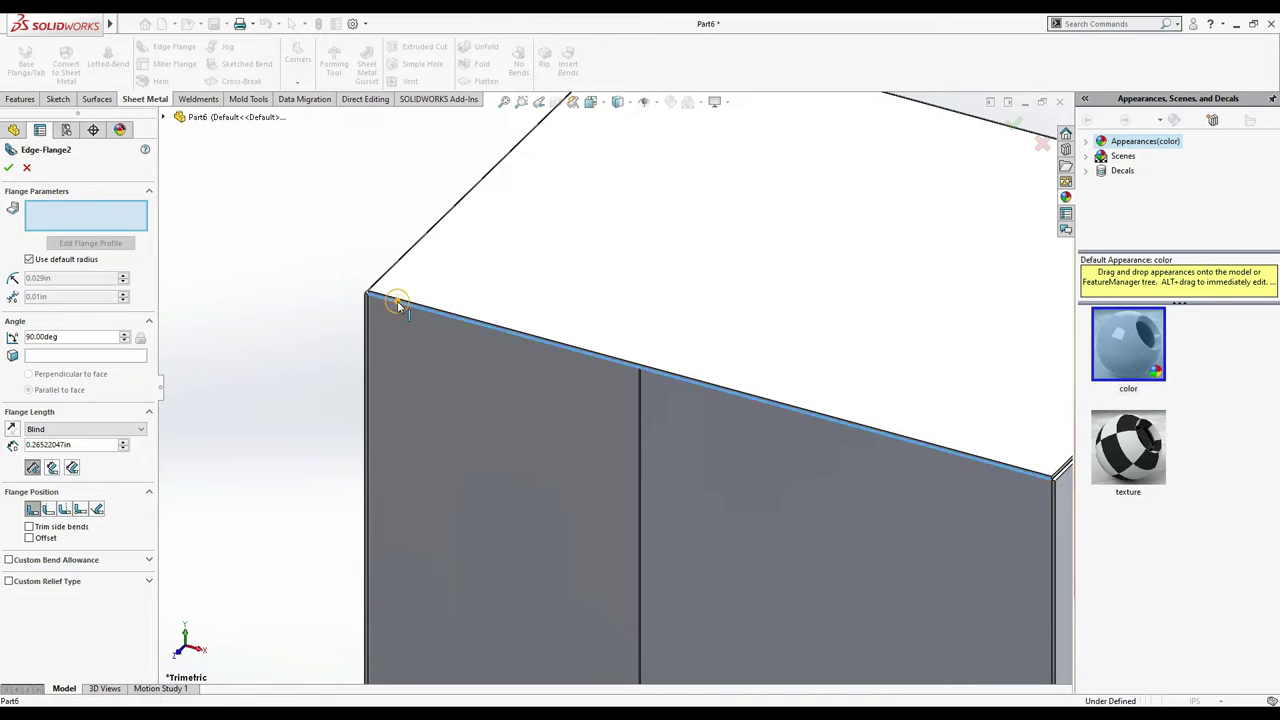
pyautogui.click(675, 501)
pyautogui.scroll(5, 675, 501)
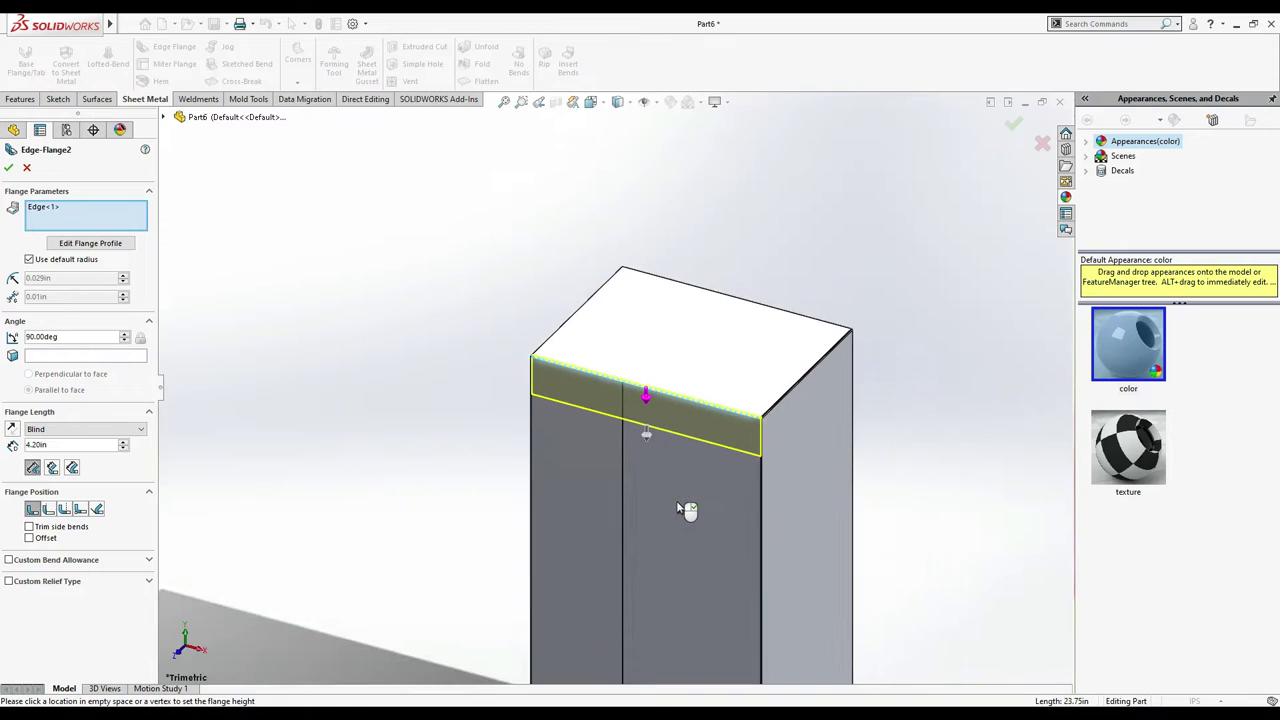
pyautogui.scroll(-5, 762, 543)
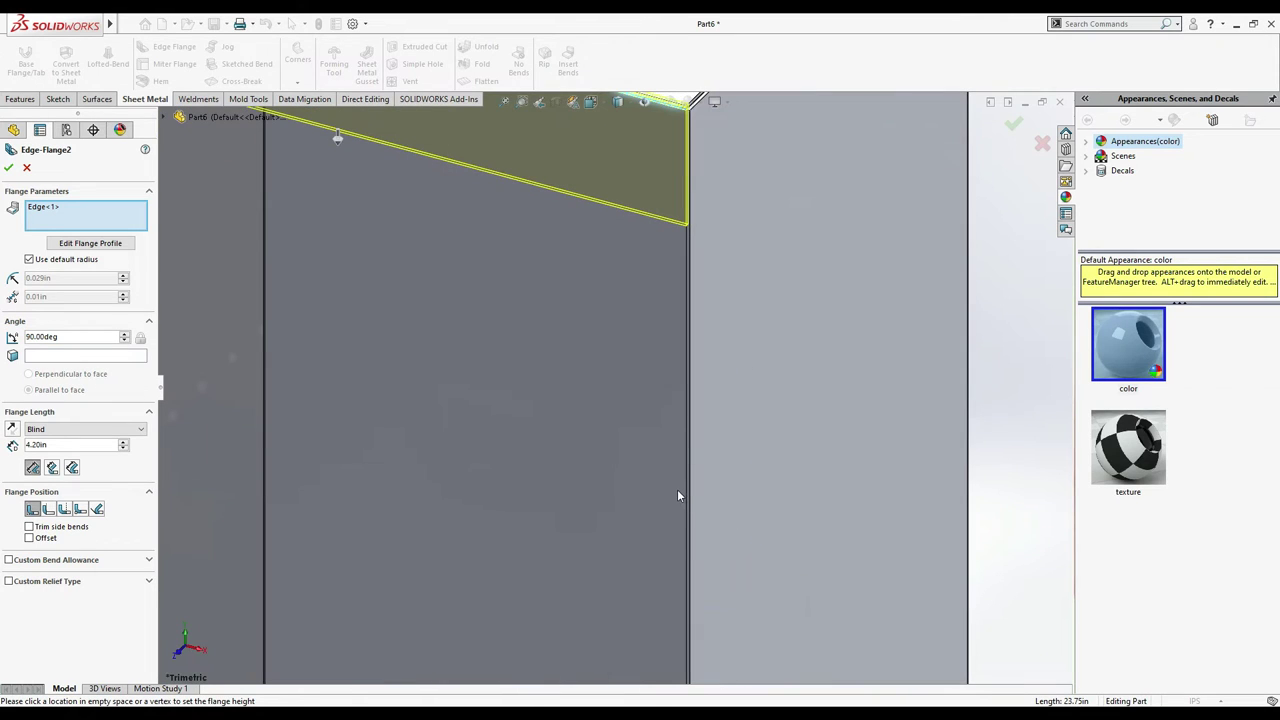
pyautogui.click(686, 491)
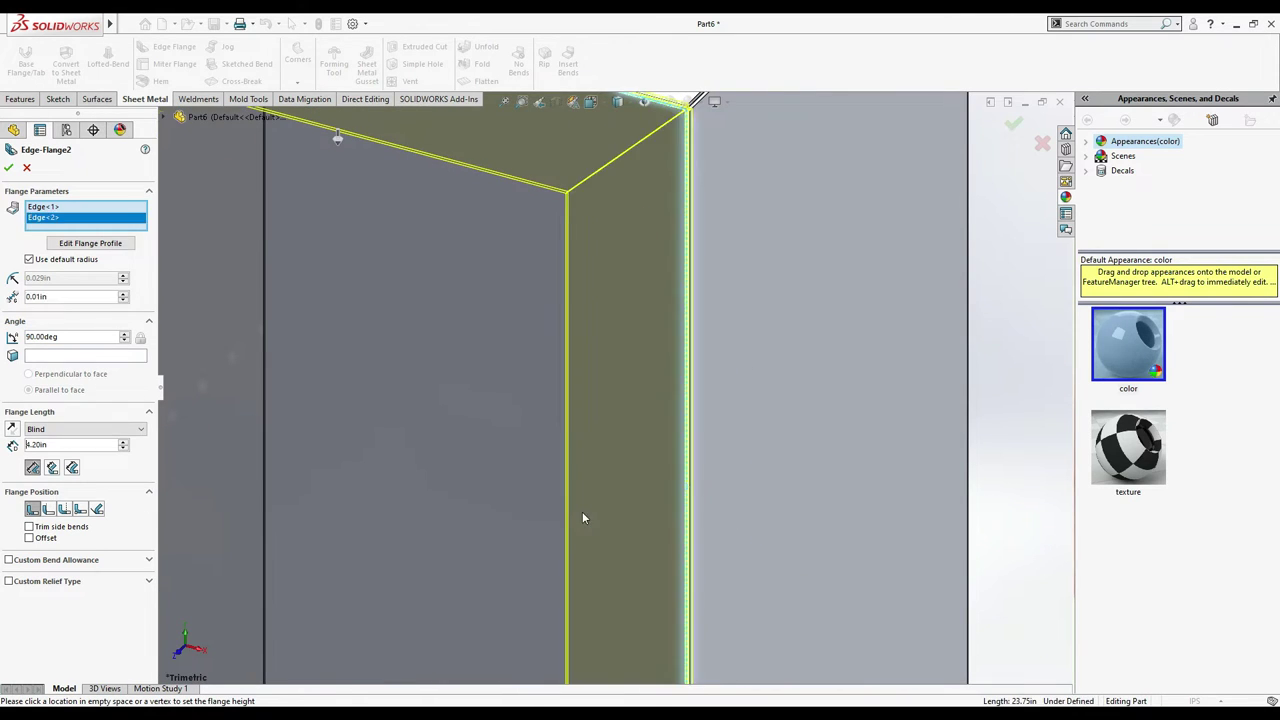
pyautogui.scroll(3, 583, 517)
pyautogui.scroll(3, 583, 517)
pyautogui.scroll(-5, 498, 486)
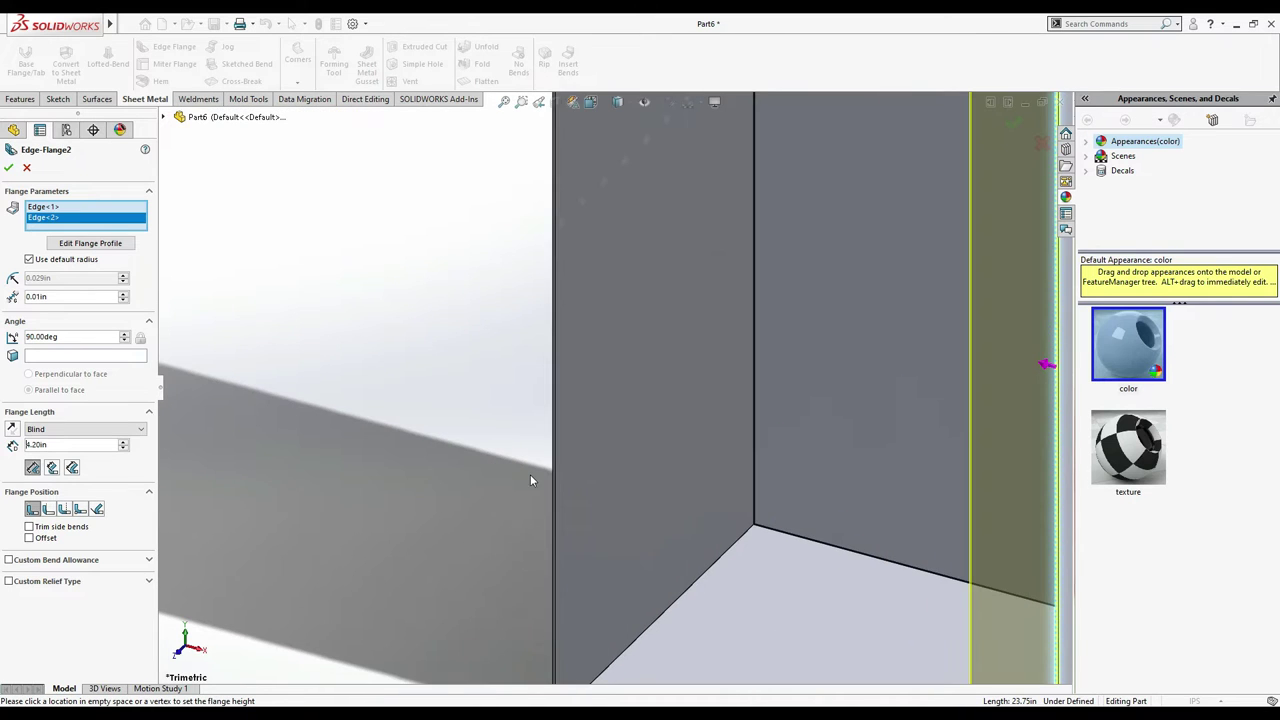
pyautogui.click(556, 497)
pyautogui.scroll(3, 621, 521)
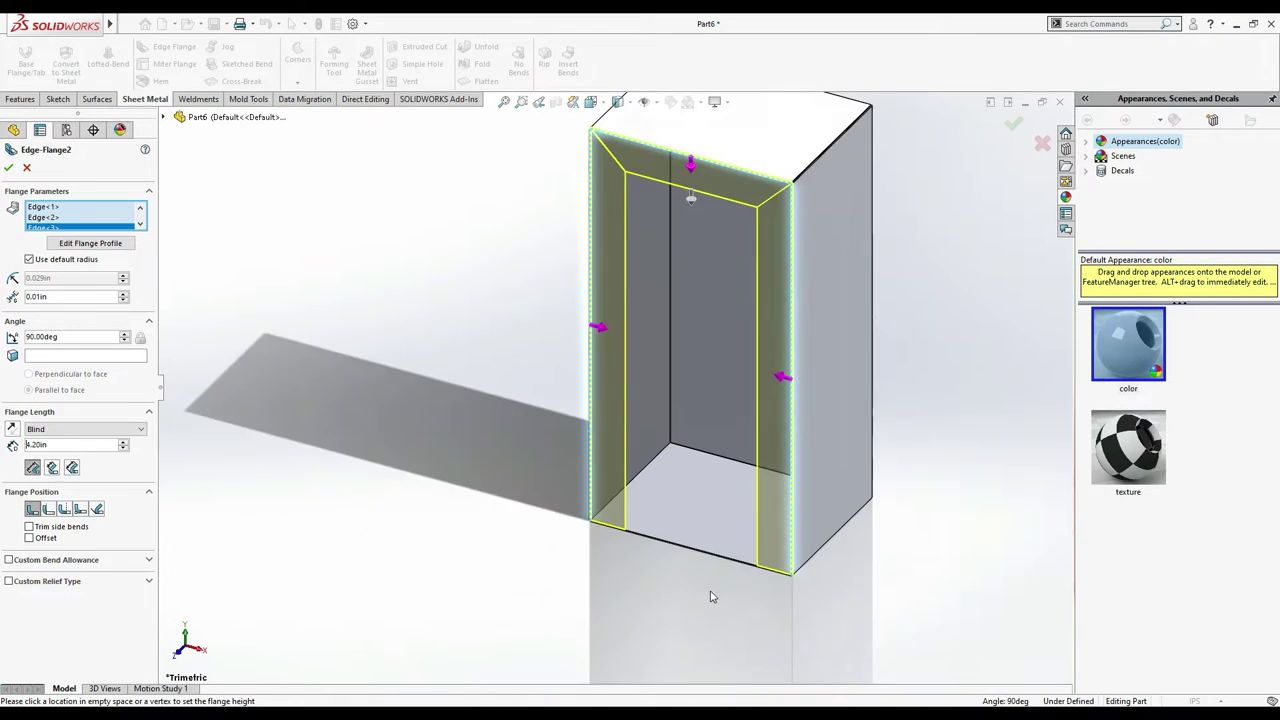
pyautogui.scroll(-4, 688, 554)
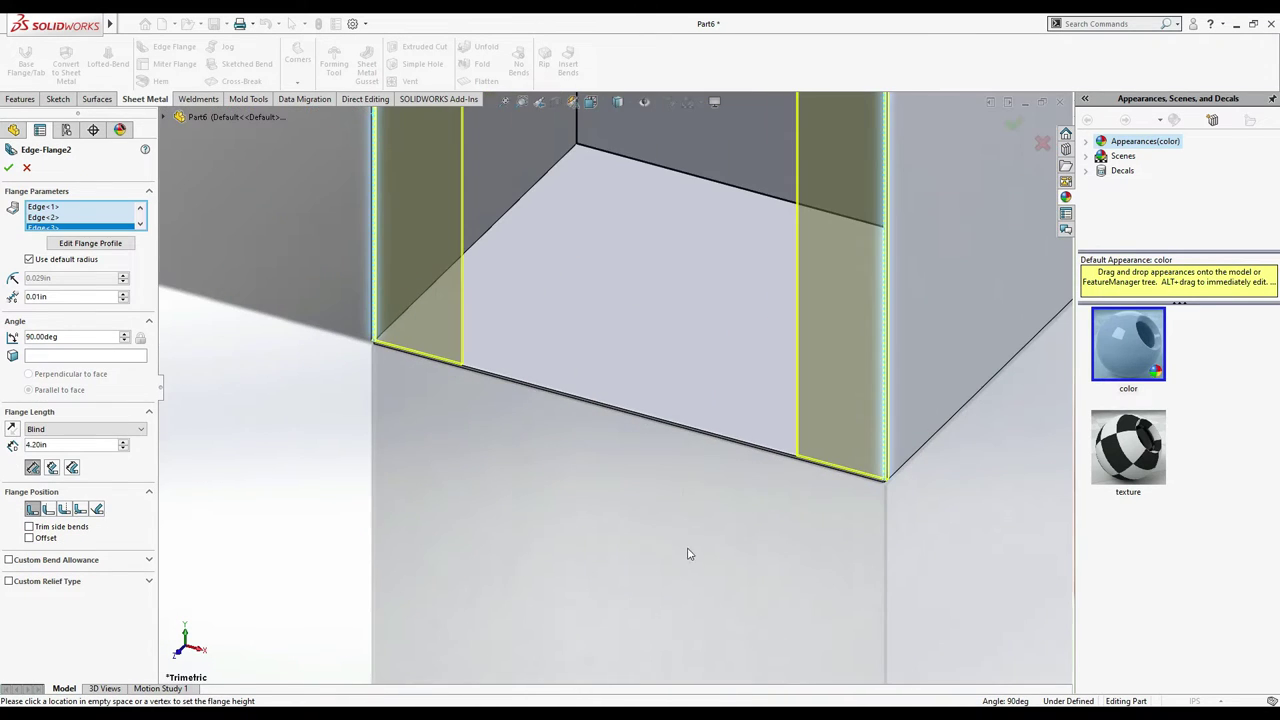
pyautogui.click(674, 433)
pyautogui.scroll(2, 669, 477)
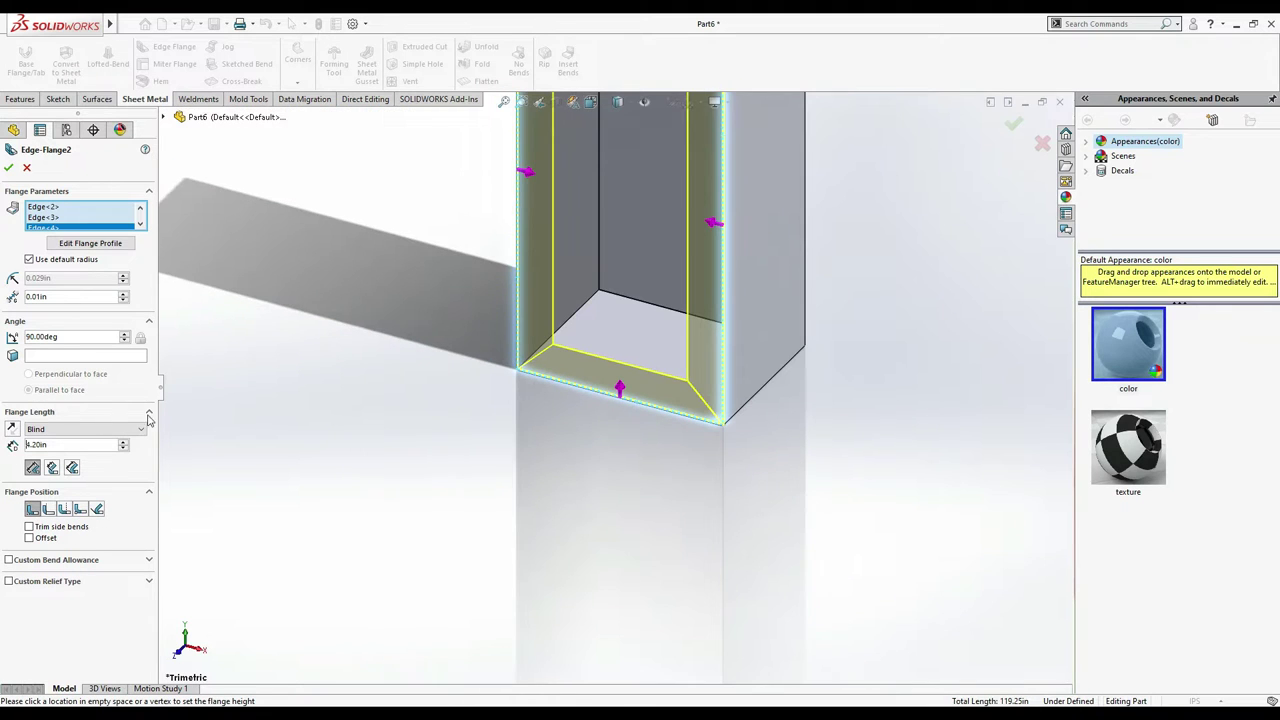
# - Give the rim flange a 1.5 in length and accept it
pyautogui.click(78, 444)
pyautogui.write('1.5')
pyautogui.press('Return')
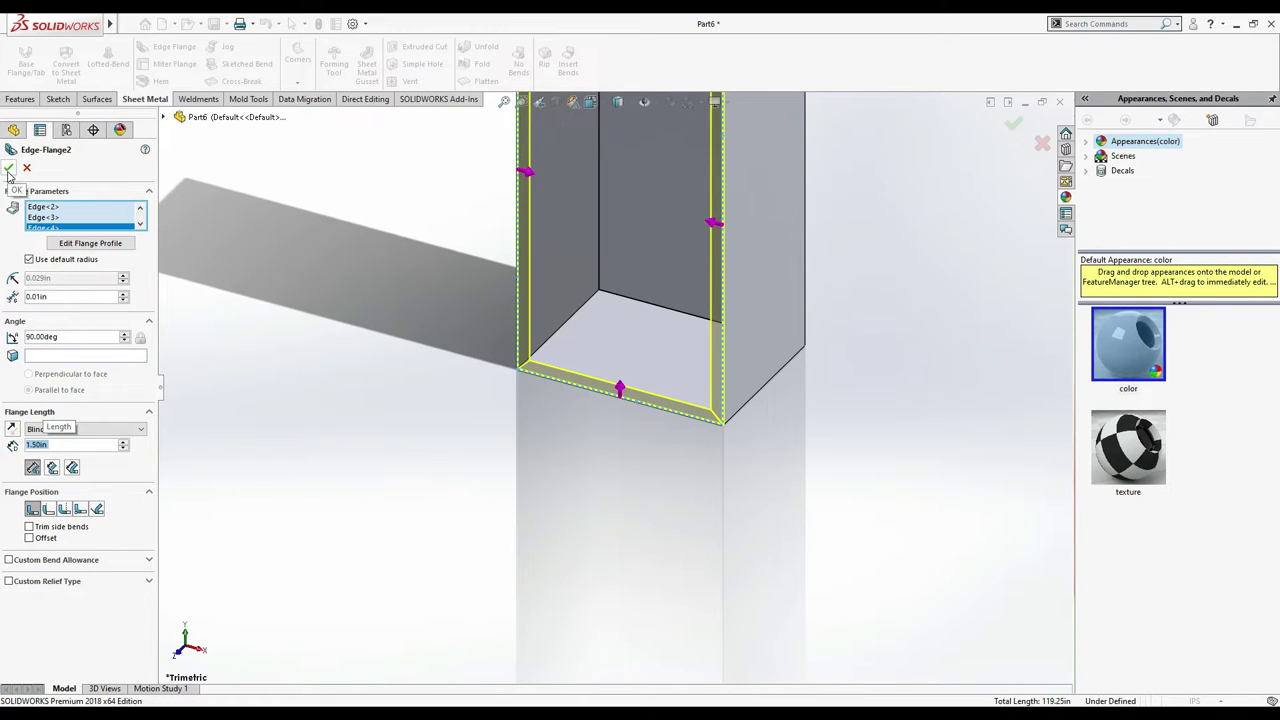
pyautogui.scroll(-10, 650, 429)
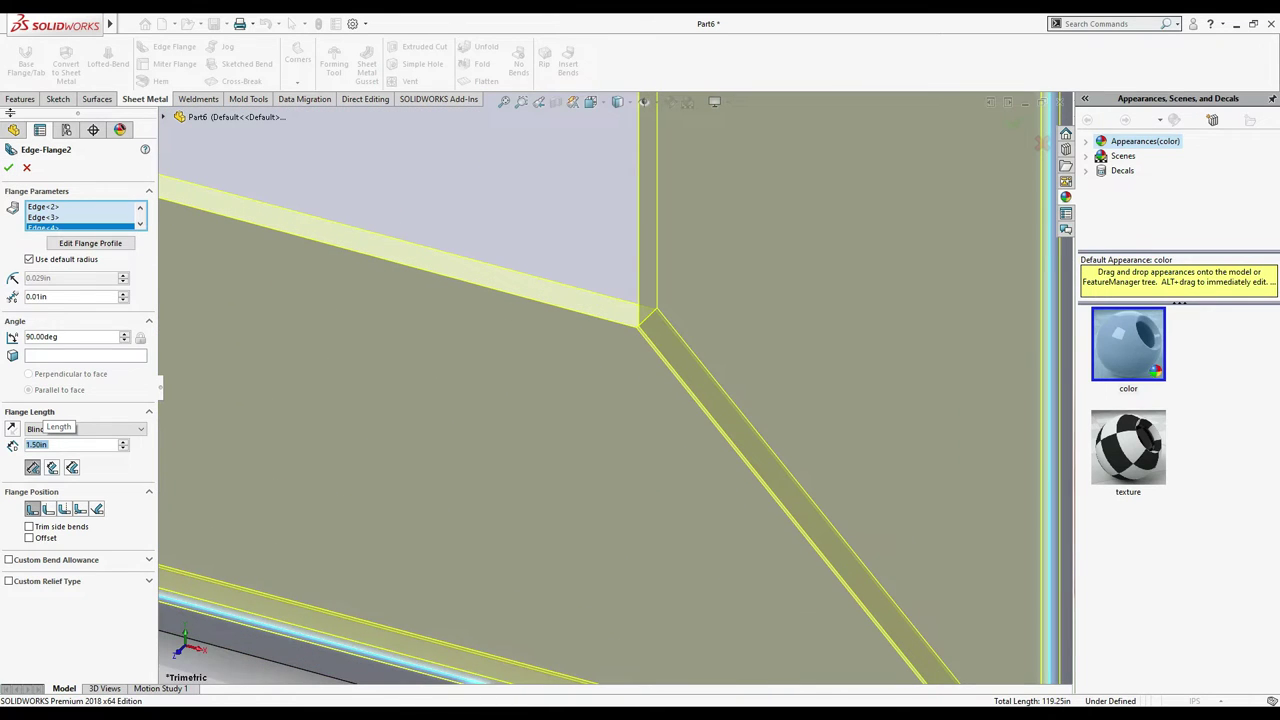
pyautogui.click(9, 167)
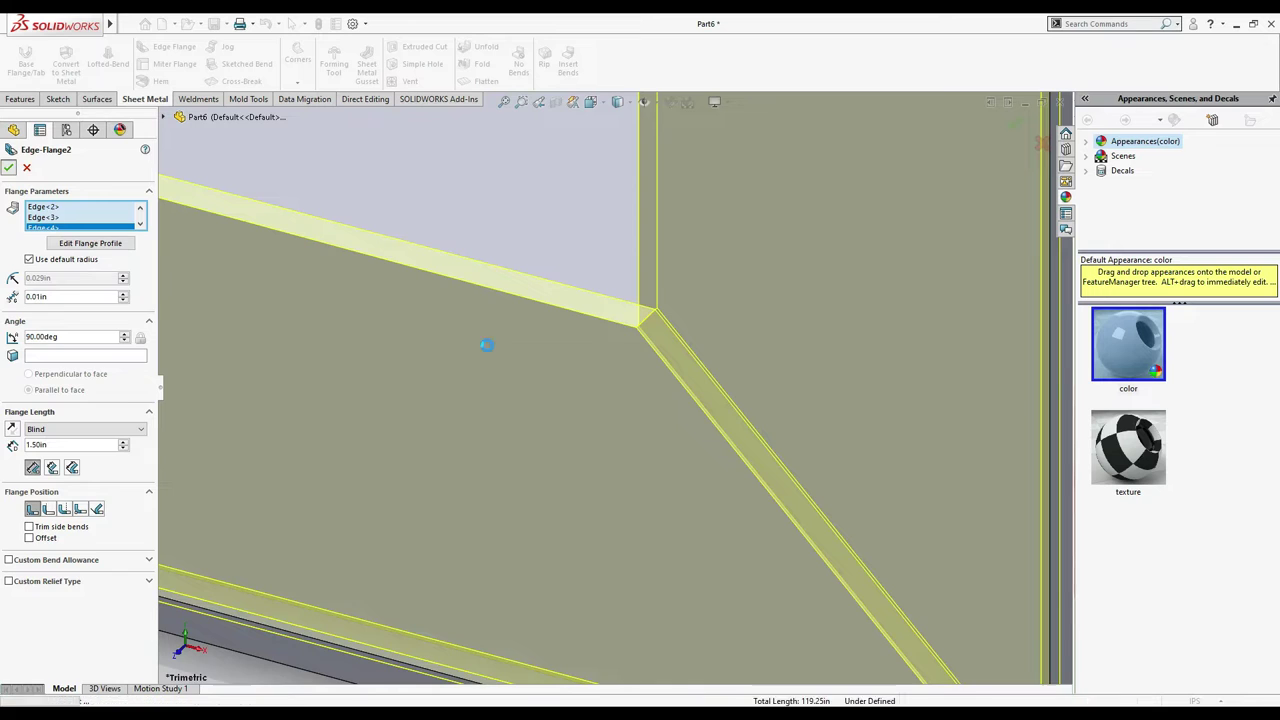
pyautogui.scroll(10, 532, 370)
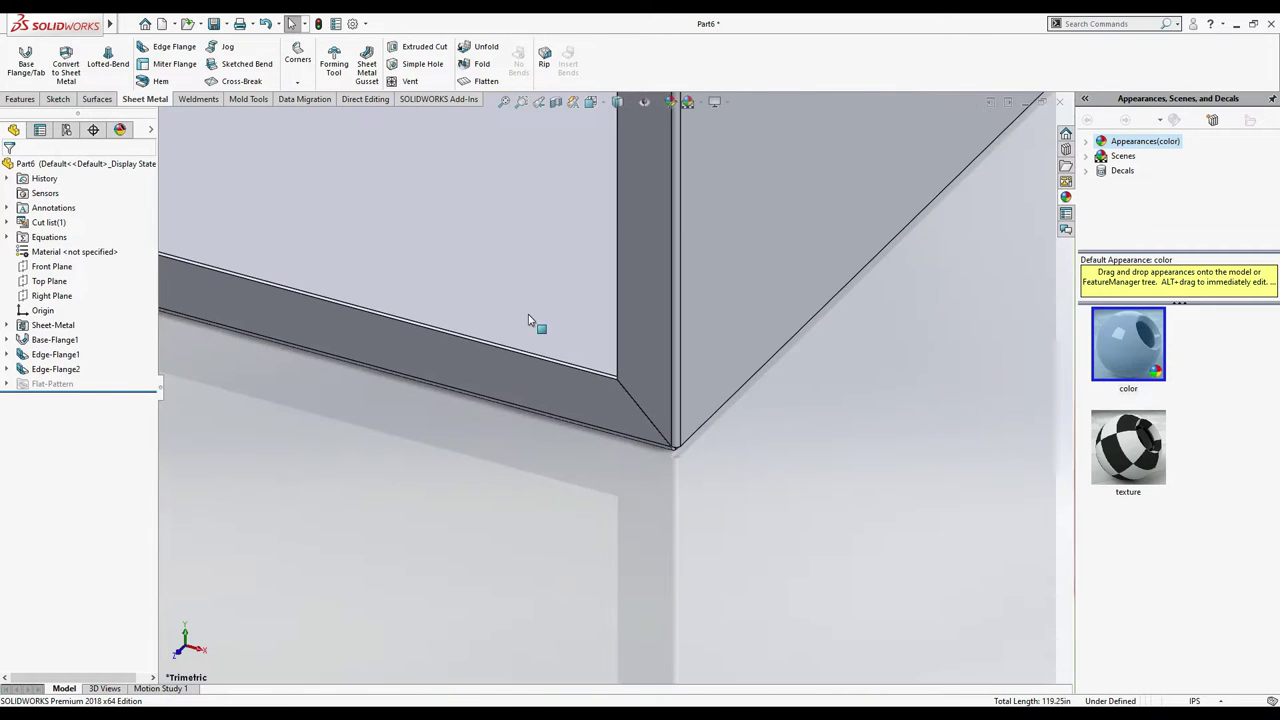
pyautogui.scroll(3, 427, 189)
pyautogui.scroll(-4, 420, 205)
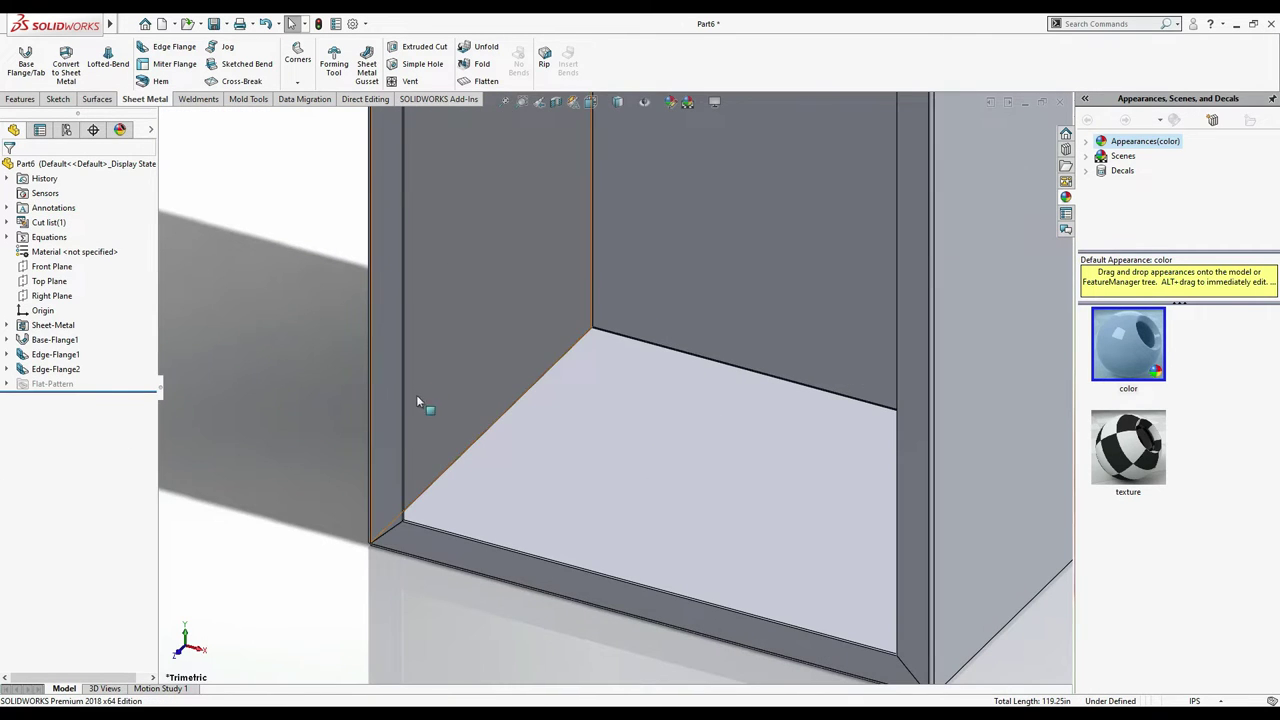
pyautogui.scroll(-3, 412, 477)
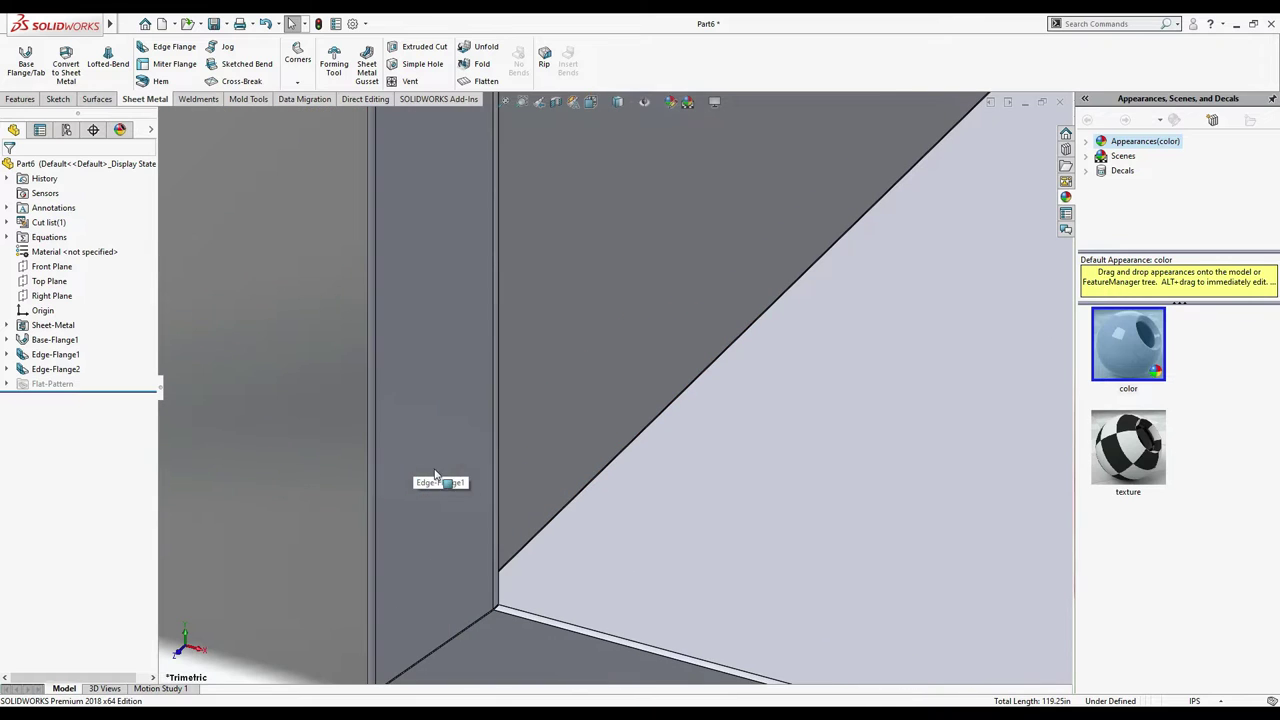
# - Start a new edge flange on the four inner edges of the front opening
pyautogui.click(166, 47)
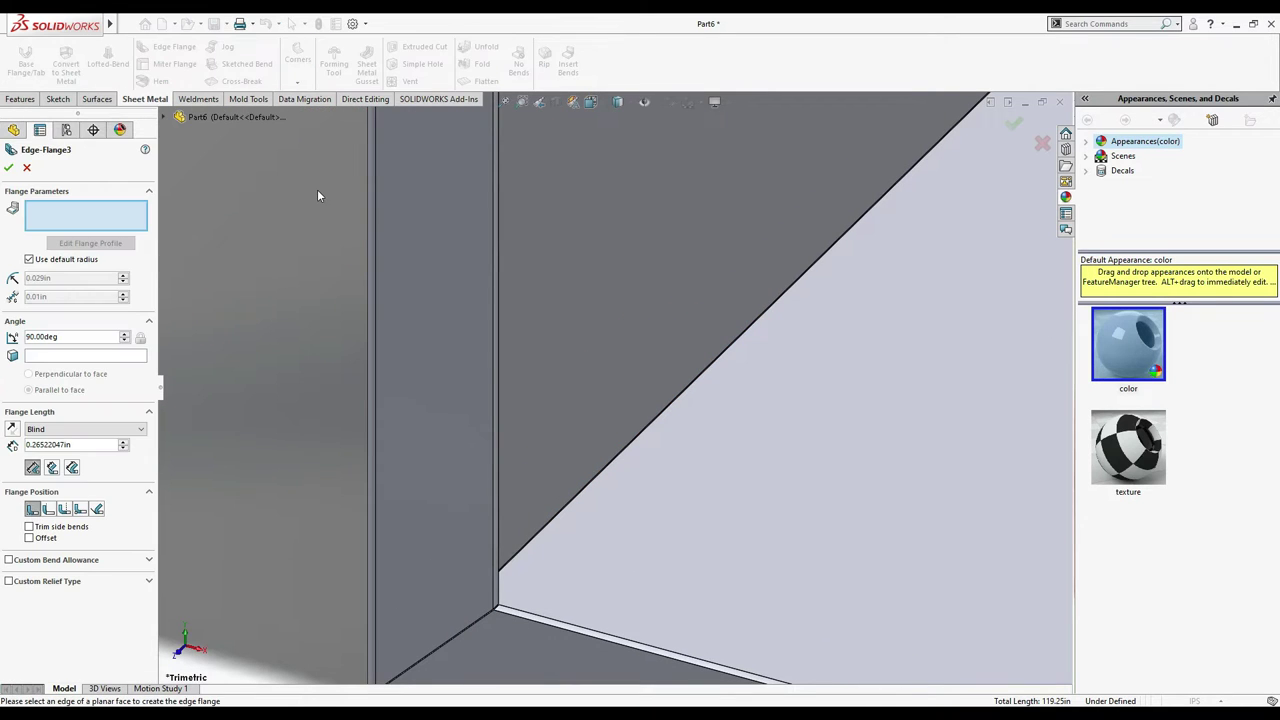
pyautogui.click(493, 494)
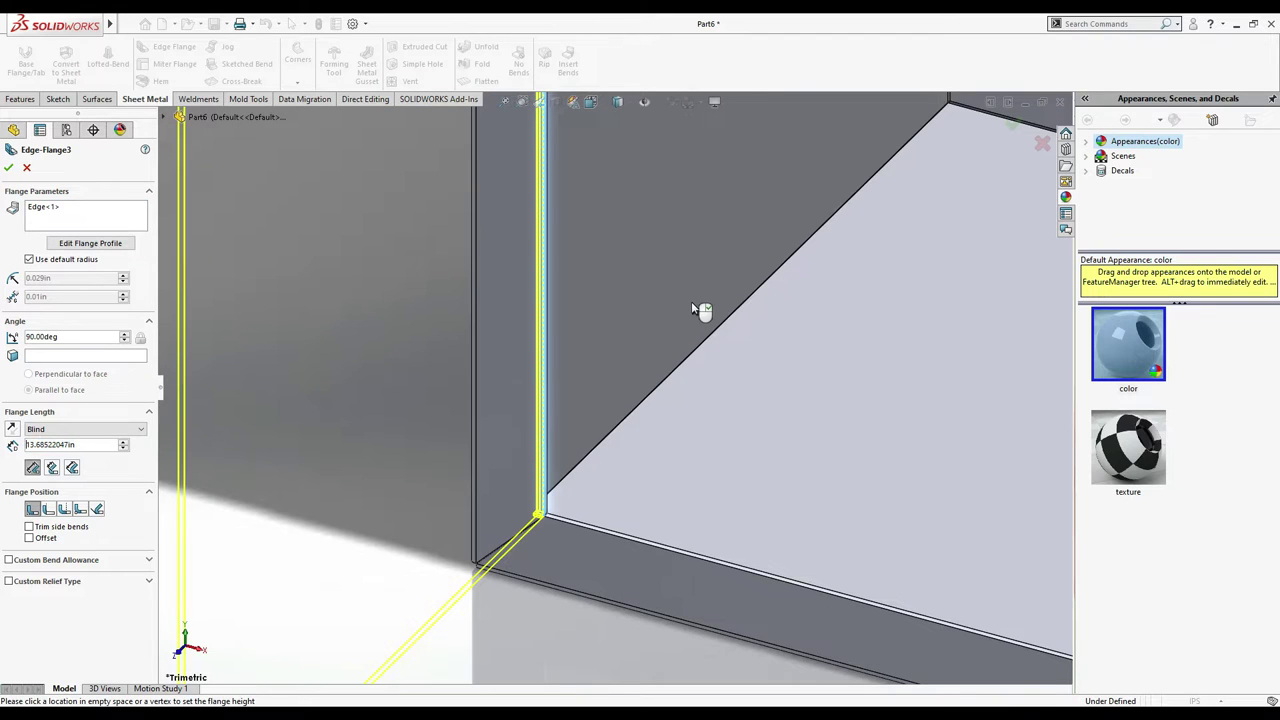
pyautogui.scroll(5, 831, 271)
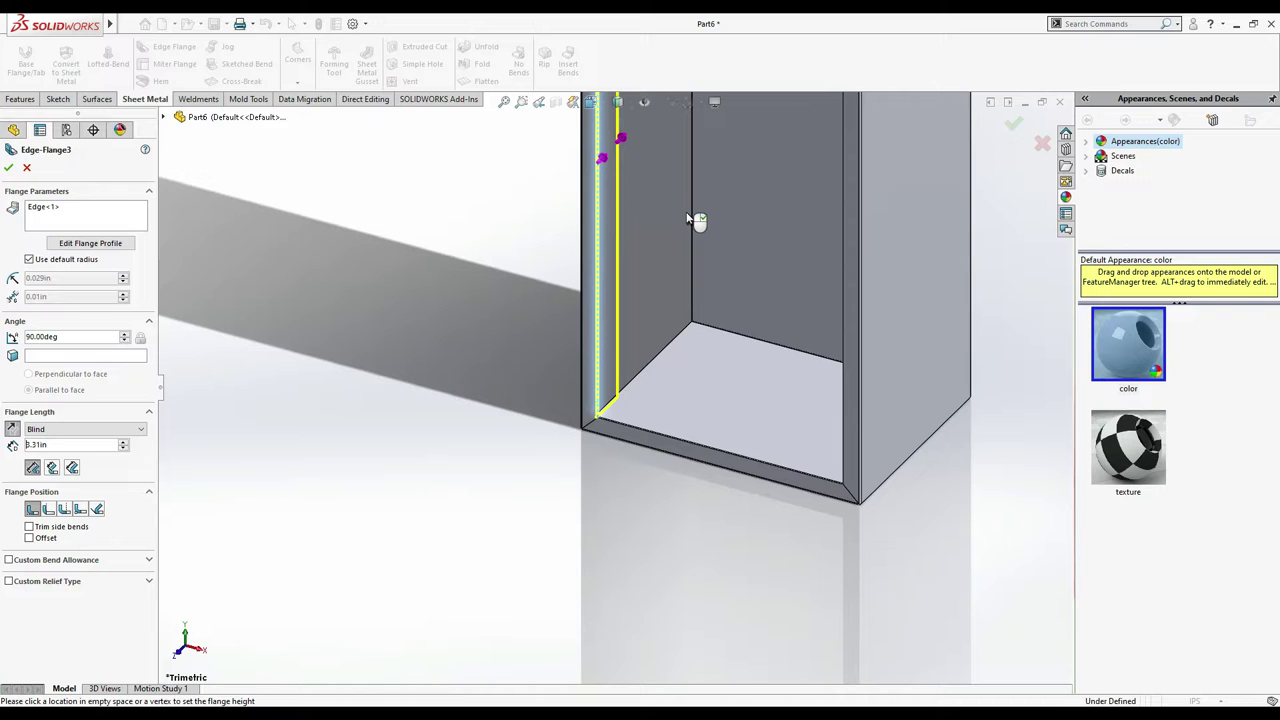
pyautogui.click(688, 219)
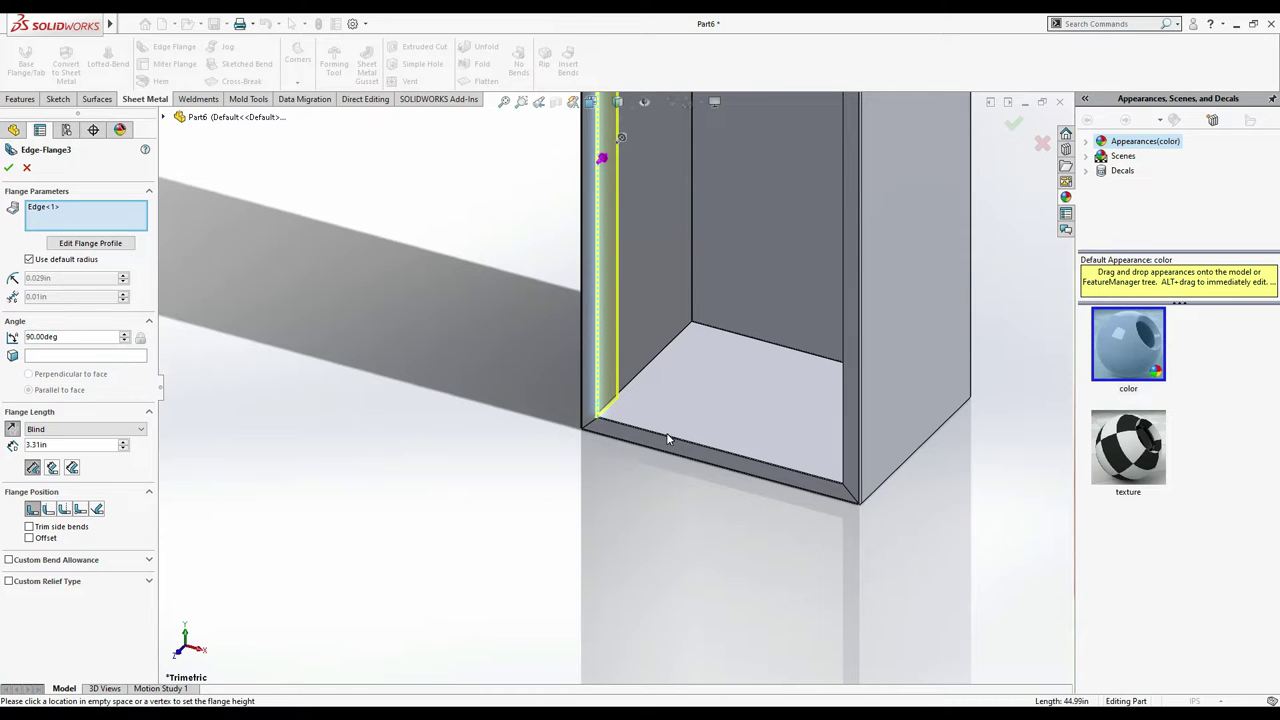
pyautogui.scroll(-5, 668, 440)
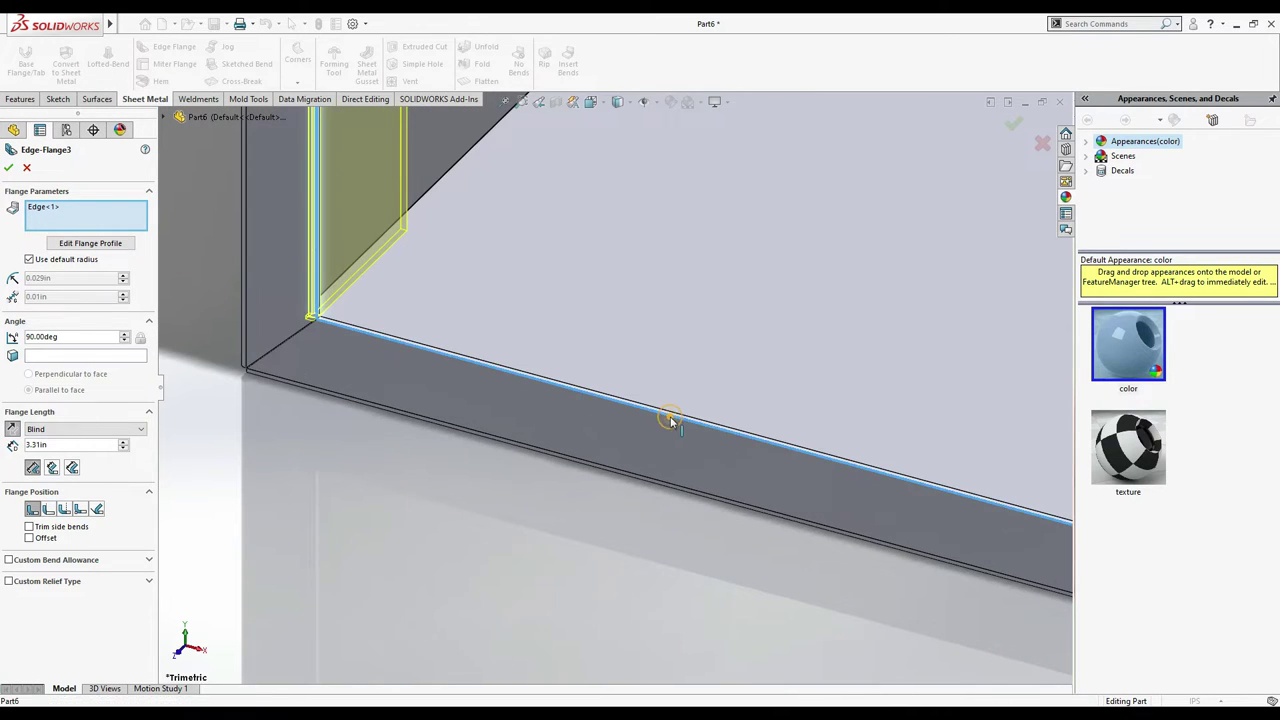
pyautogui.click(668, 437)
pyautogui.scroll(2, 972, 420)
pyautogui.scroll(-5, 858, 399)
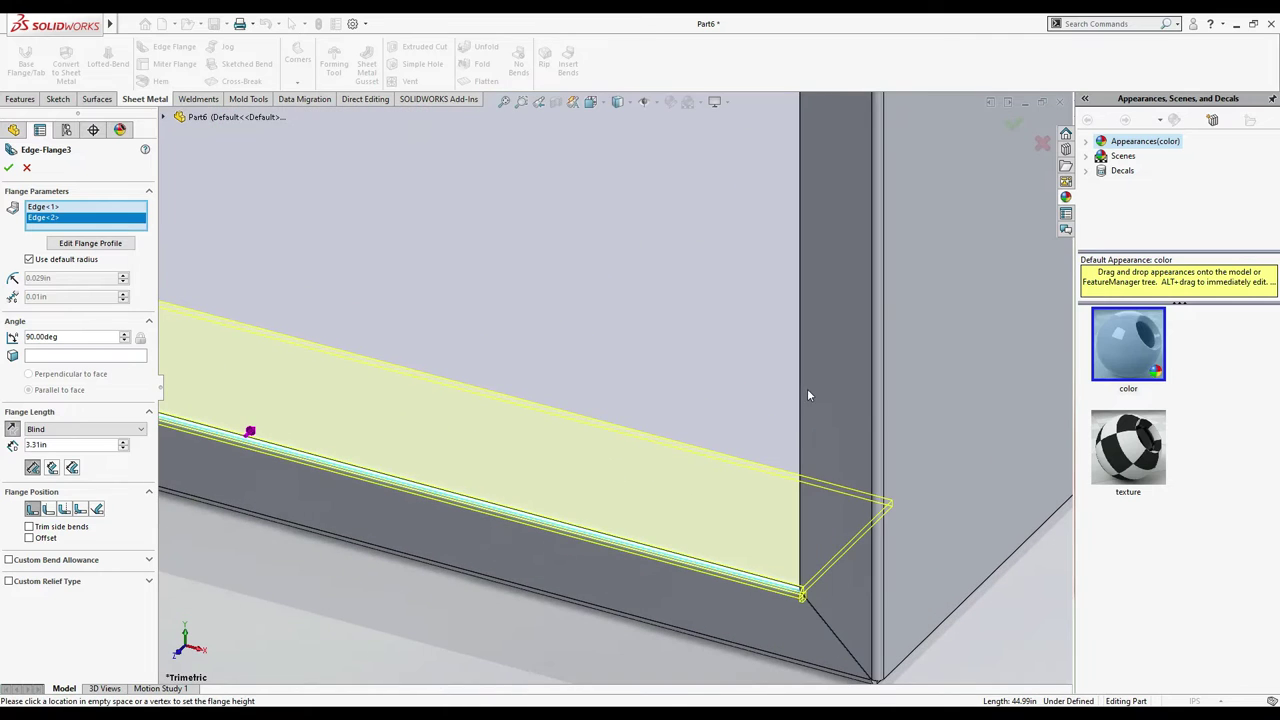
pyautogui.click(802, 388)
pyautogui.scroll(6, 677, 240)
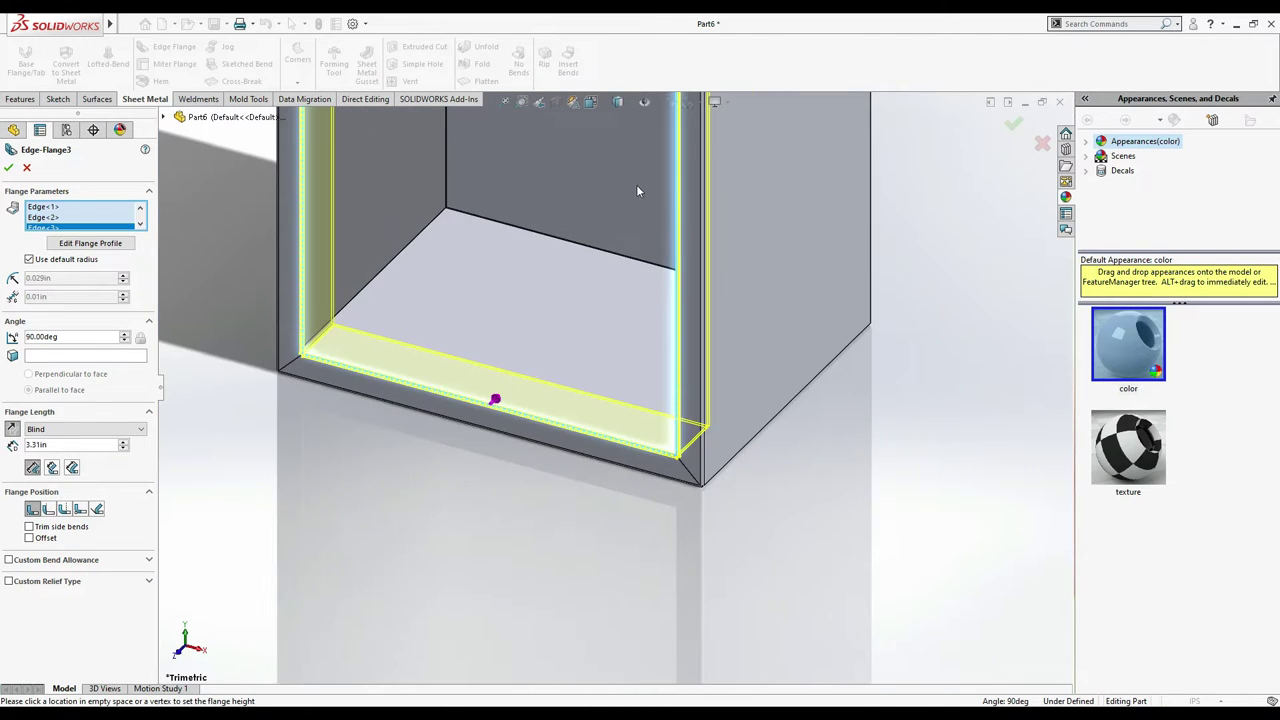
pyautogui.scroll(3, 558, 140)
pyautogui.scroll(-6, 588, 490)
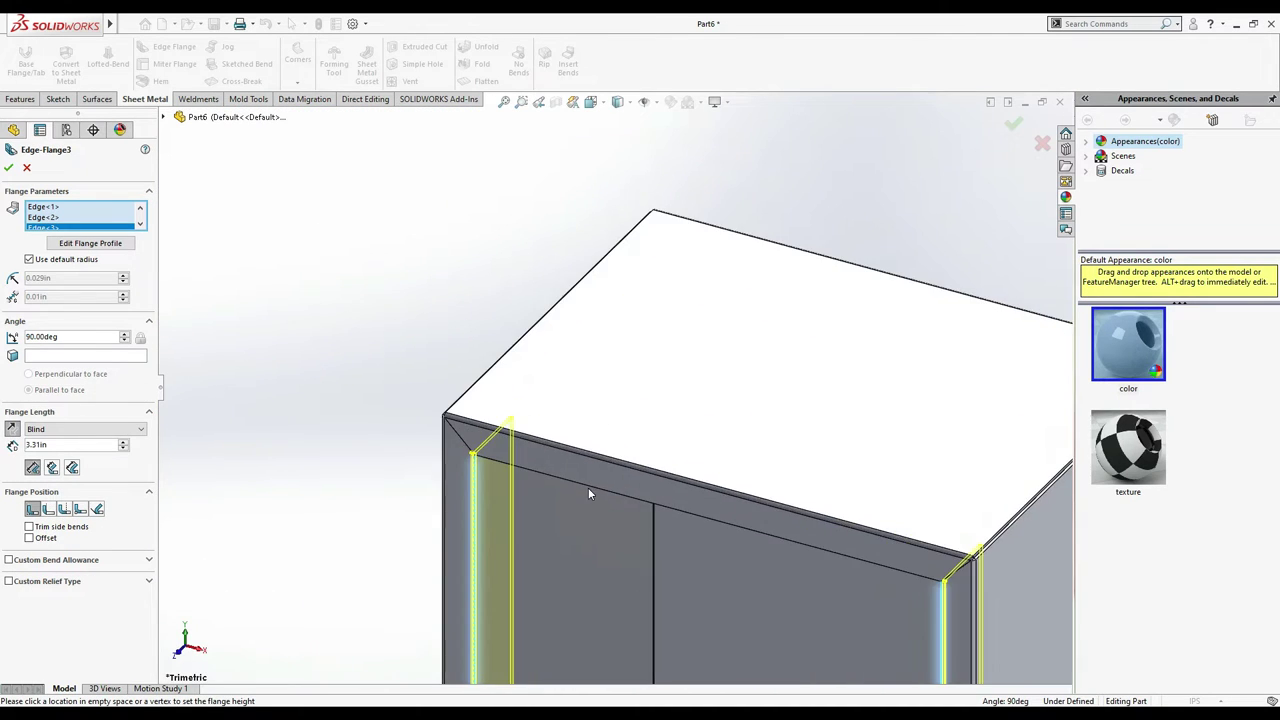
pyautogui.click(589, 488)
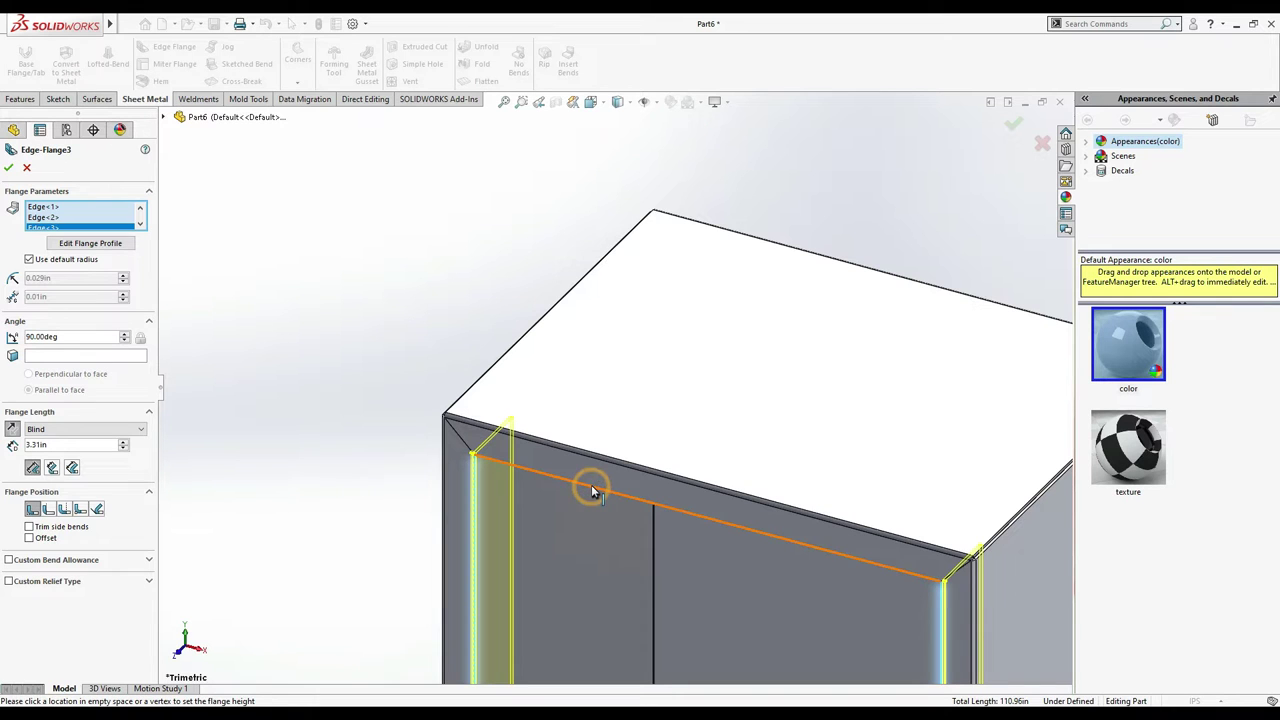
pyautogui.scroll(5, 680, 440)
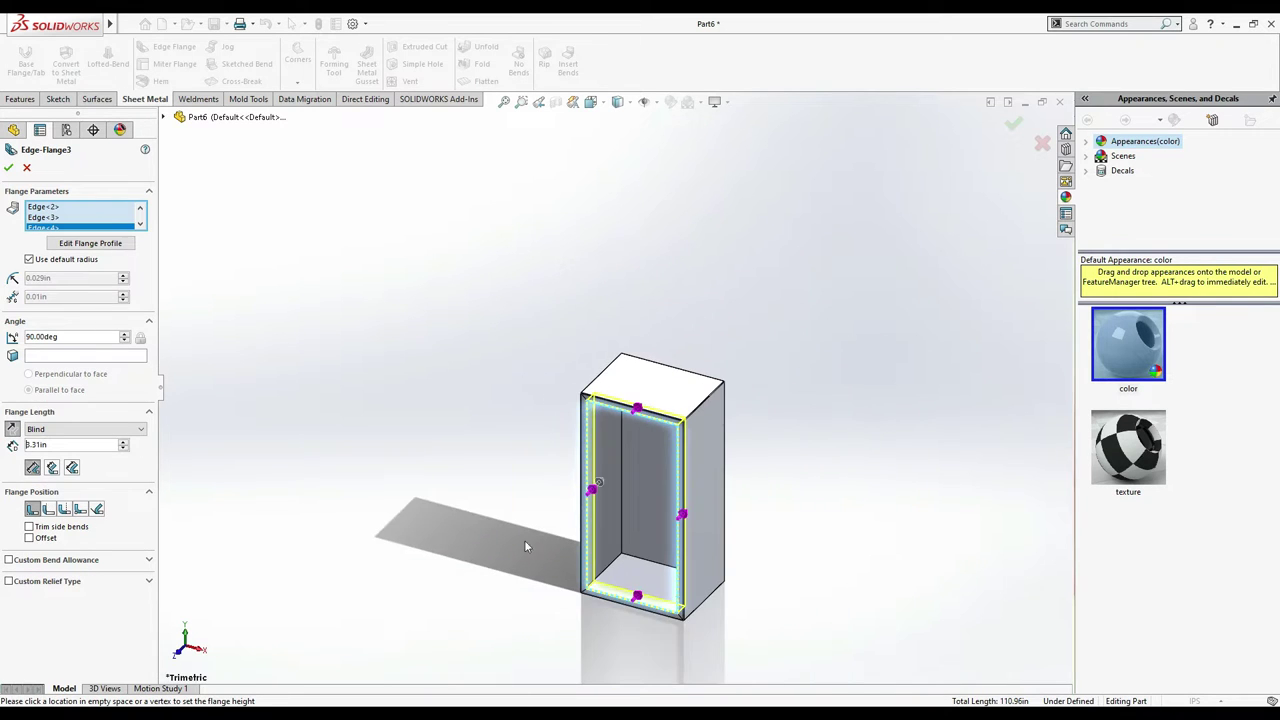
# - Set the return flange length to 1.50 in and accept it
pyautogui.doubleClick(80, 444)
pyautogui.write('1.5')
pyautogui.press('Return')
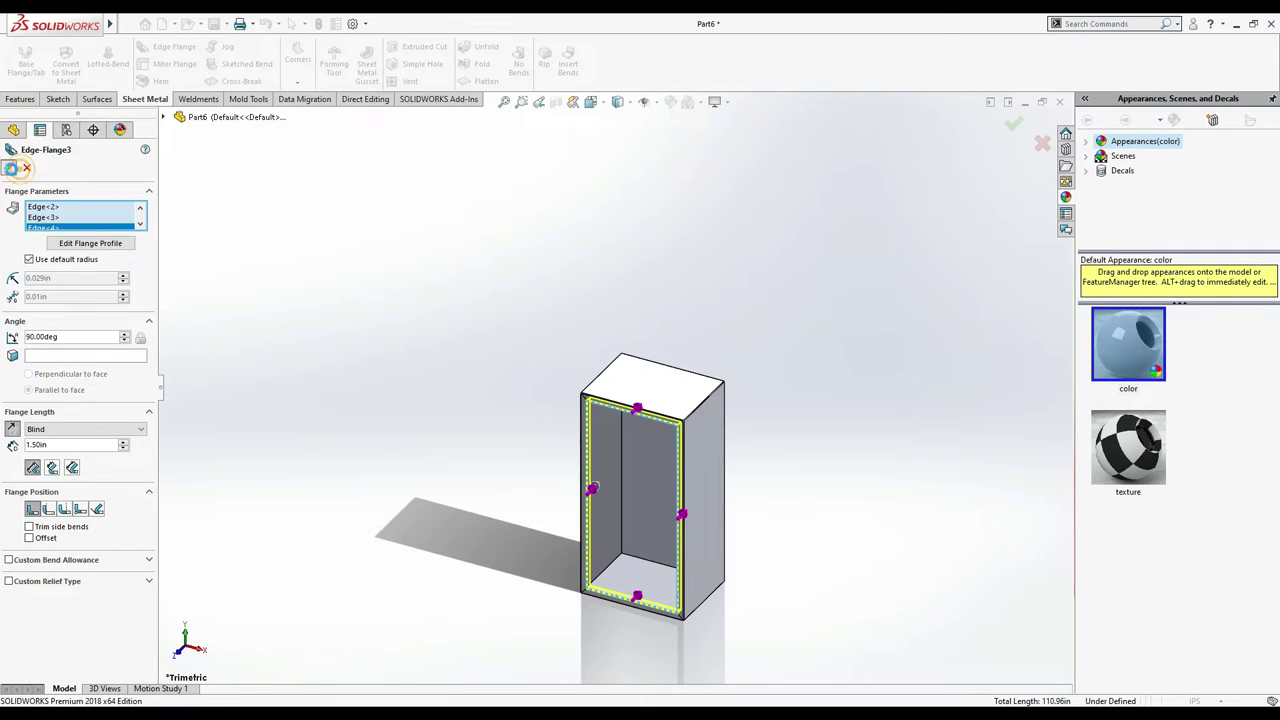
pyautogui.click(8, 167)
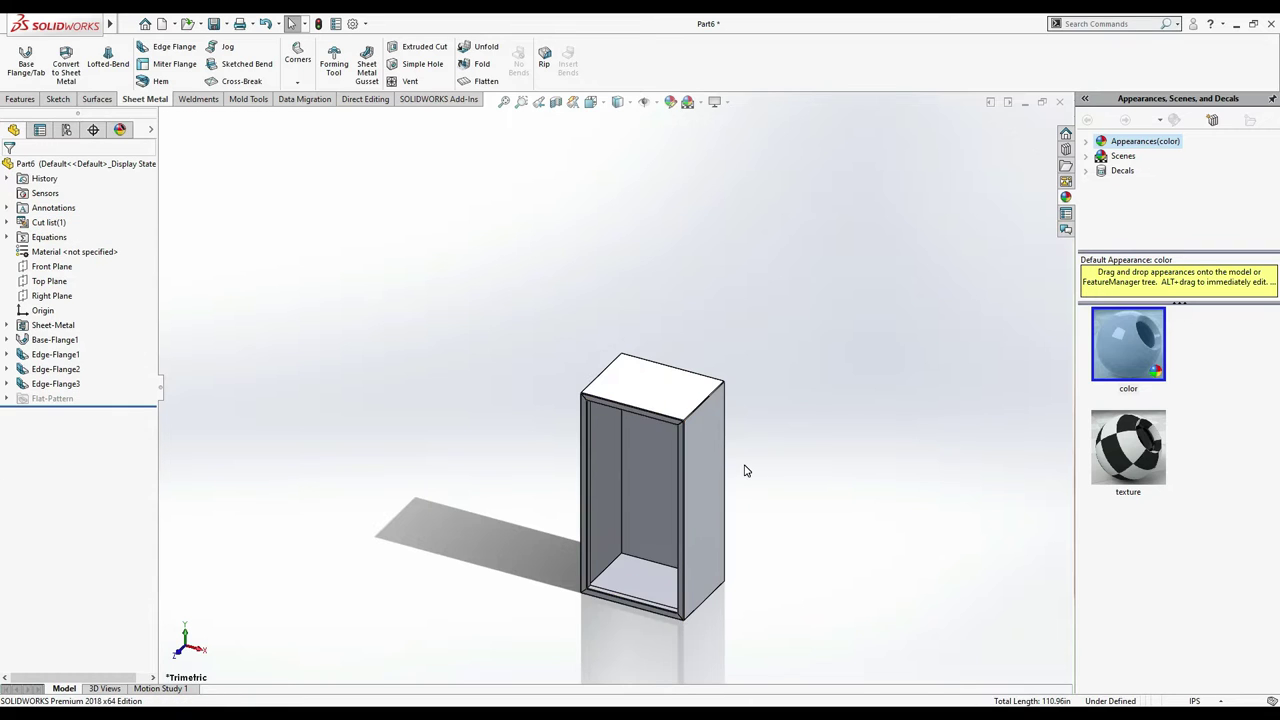
# - Zoom to the top front corner and start a Welded Corner from Corners
pyautogui.scroll(-5, 743, 471)
pyautogui.scroll(3, 571, 580)
pyautogui.scroll(-4, 571, 590)
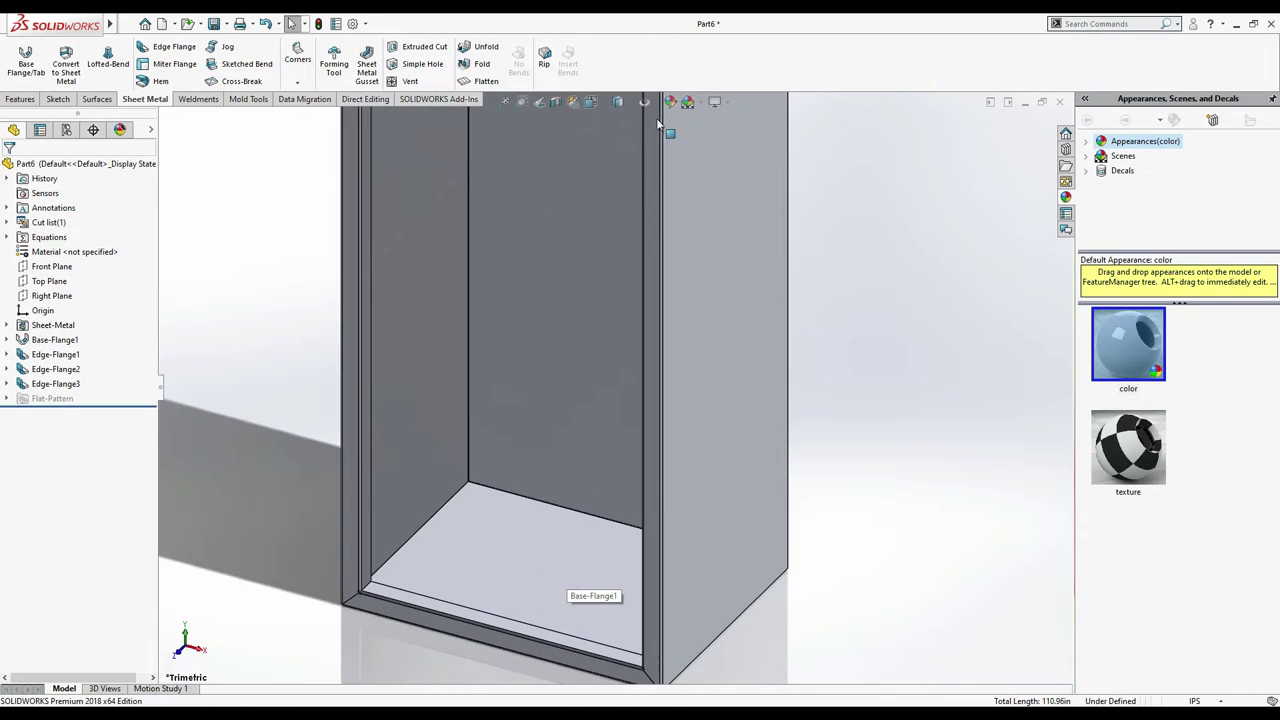
pyautogui.scroll(4, 580, 560)
pyautogui.scroll(-3, 655, 170)
pyautogui.scroll(-2, 648, 438)
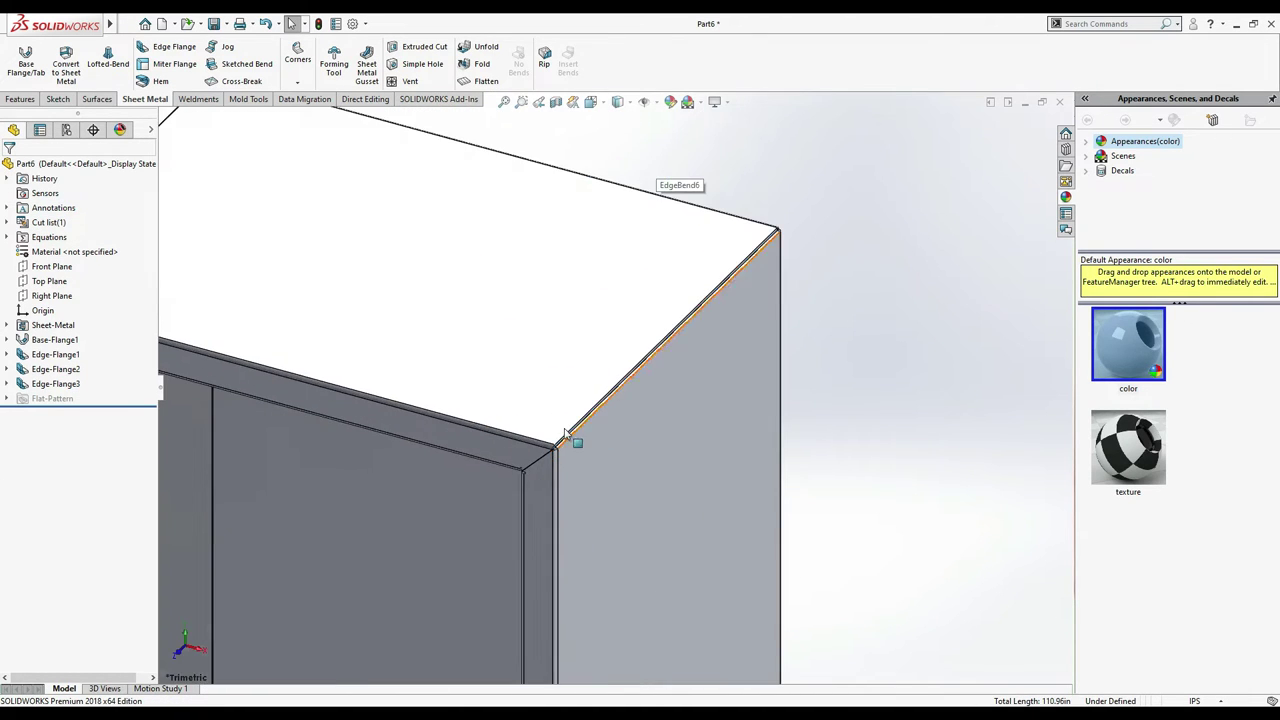
pyautogui.scroll(-3, 572, 440)
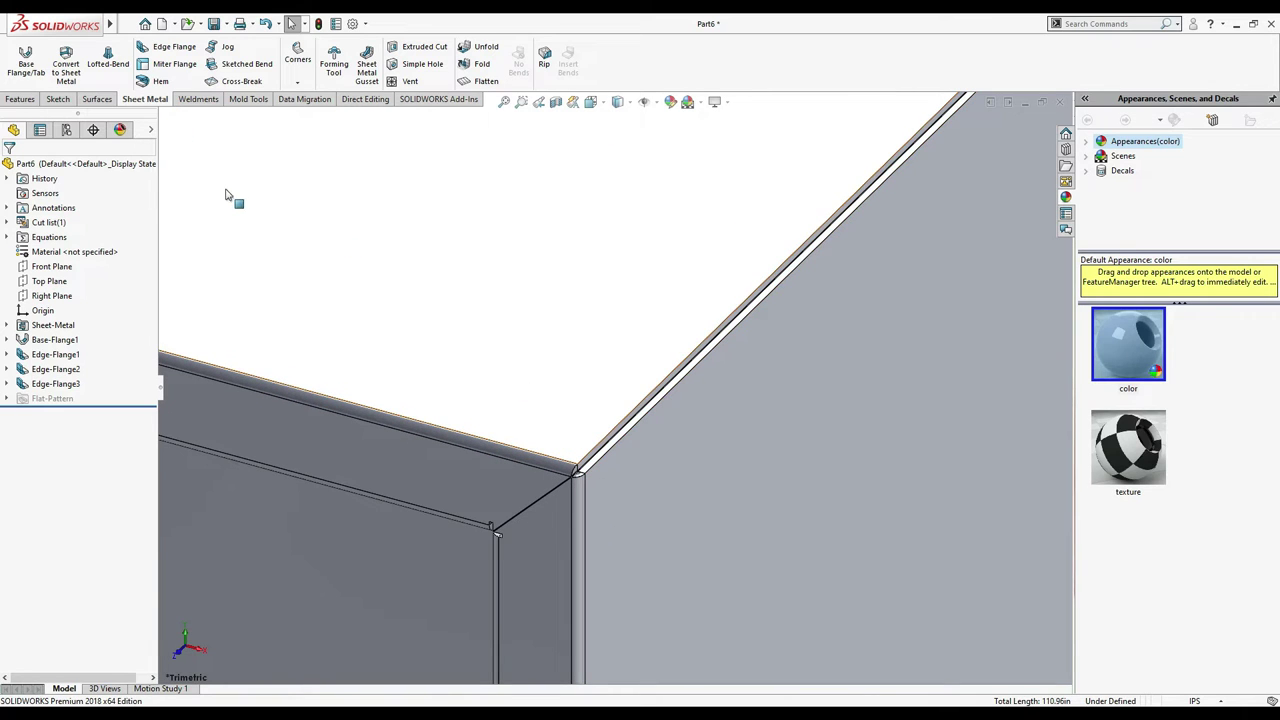
pyautogui.click(289, 75)
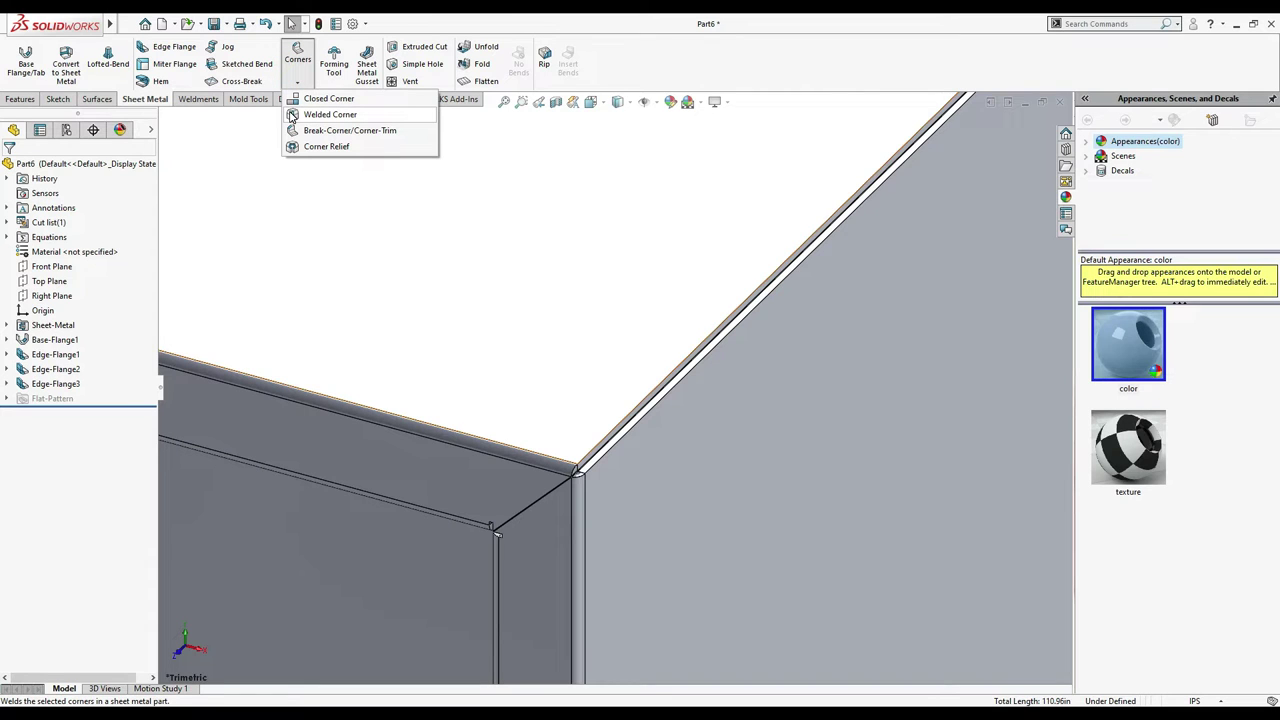
pyautogui.click(329, 114)
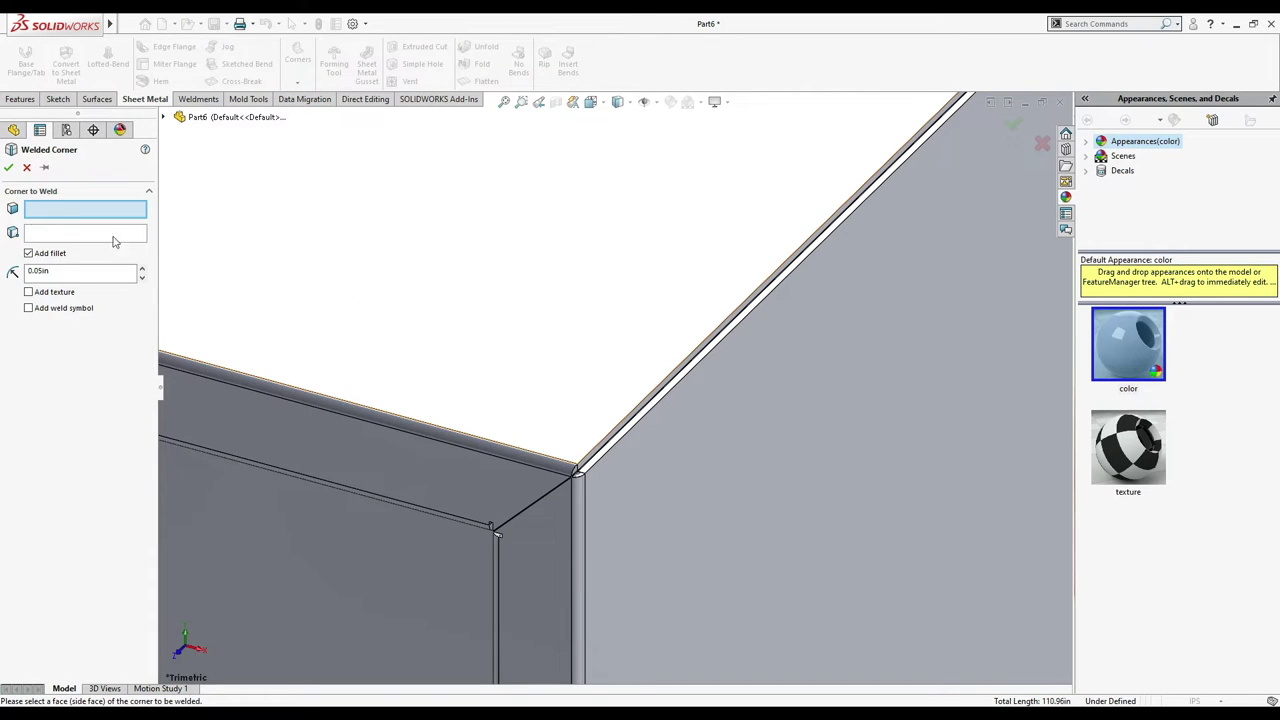
# - Weld the top front corner at the flange face with a 0.05 in fillet
pyautogui.click(613, 453)
pyautogui.scroll(-3, 620, 455)
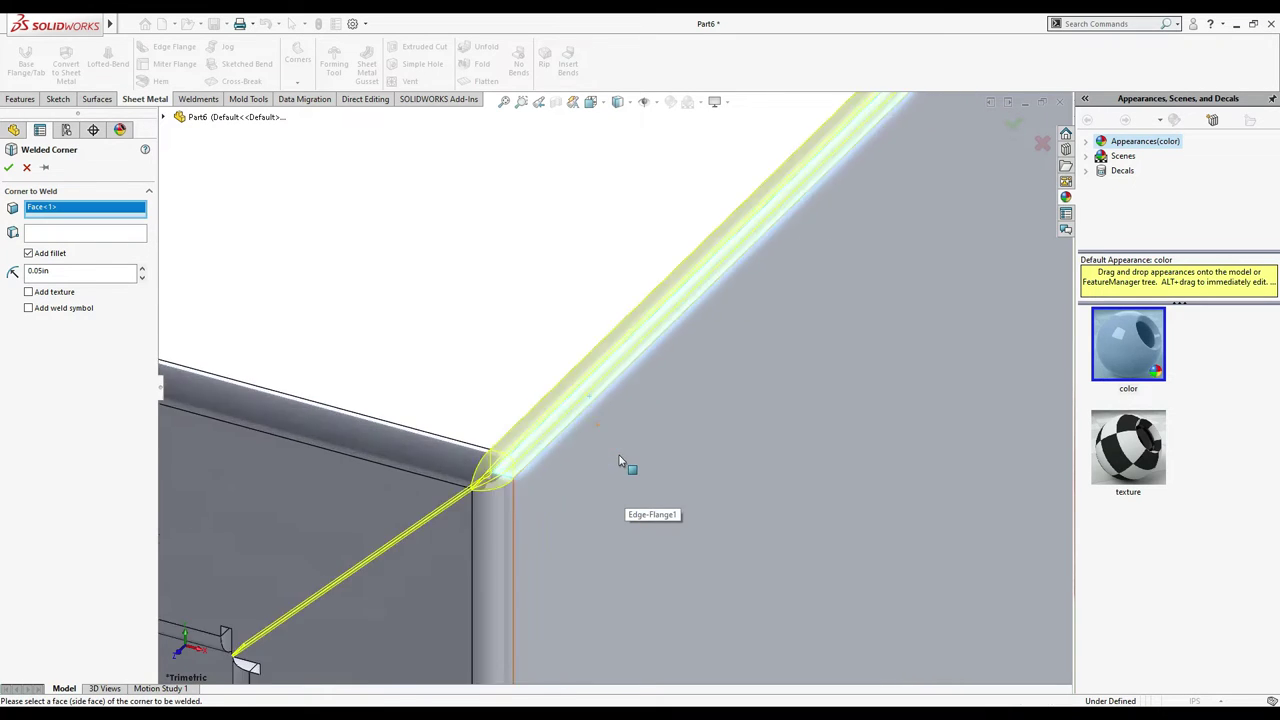
pyautogui.scroll(-3, 506, 451)
pyautogui.scroll(2, 526, 505)
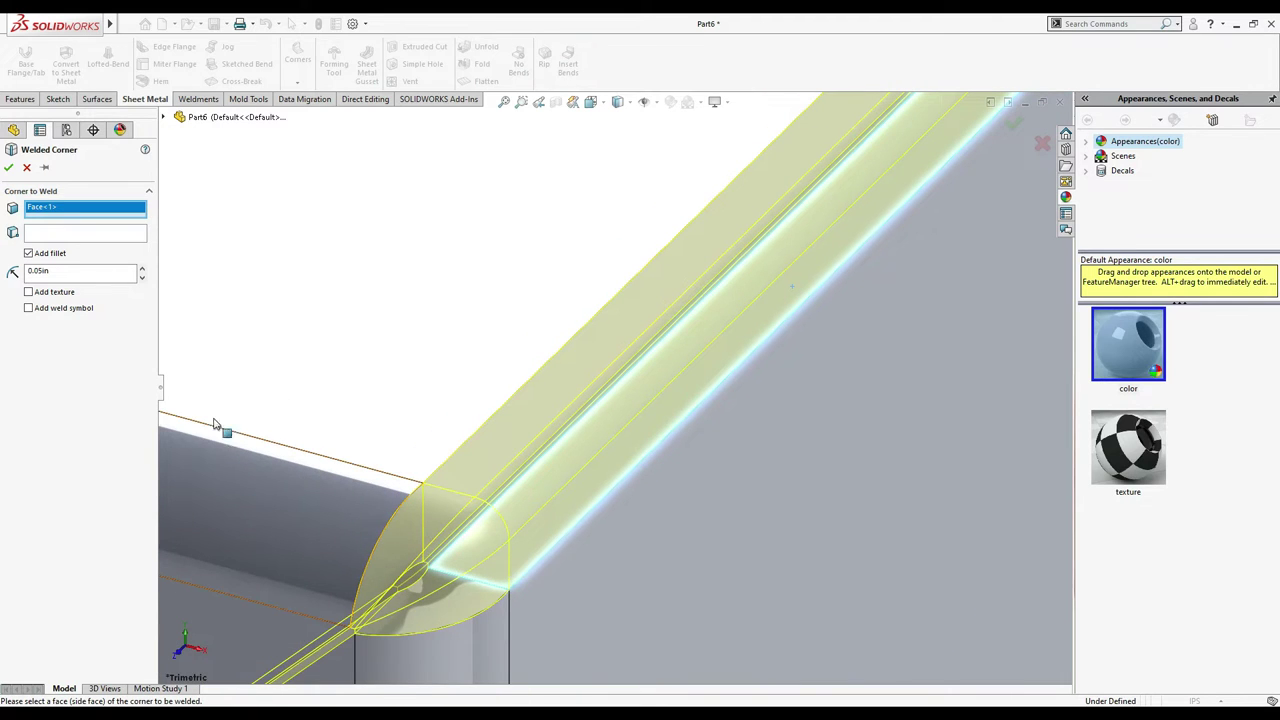
pyautogui.press('z')
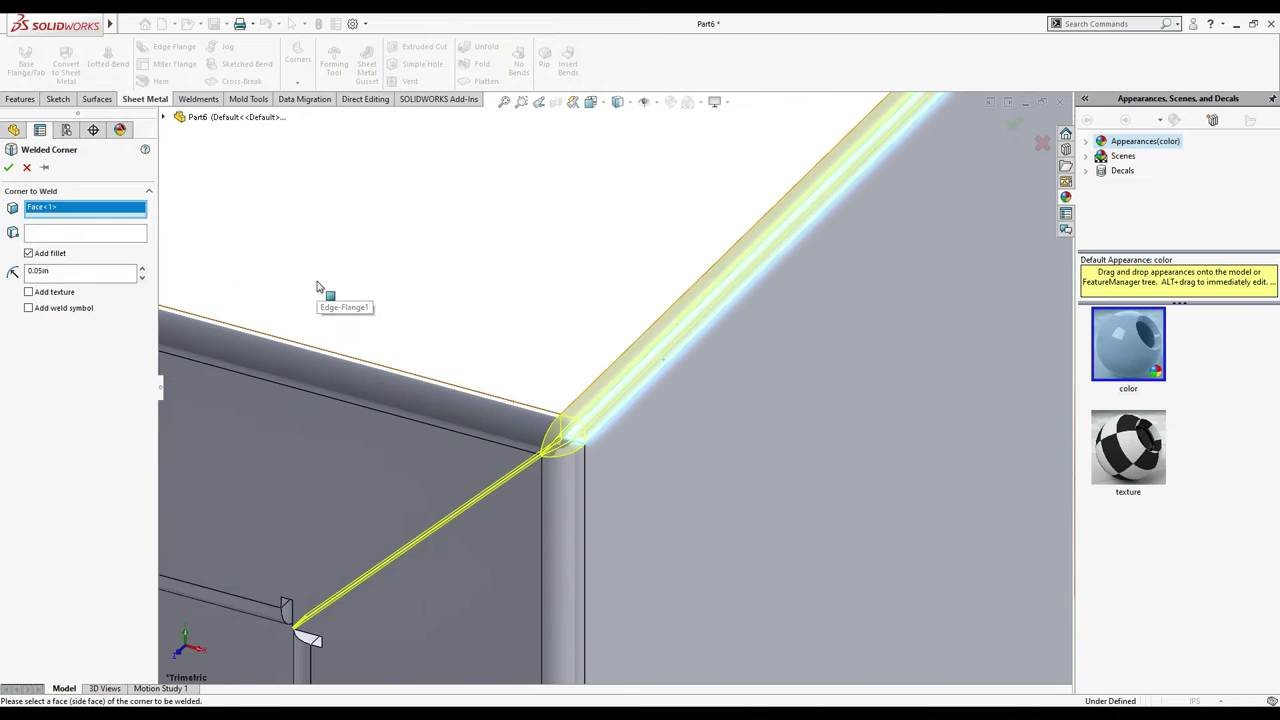
pyautogui.click(9, 167)
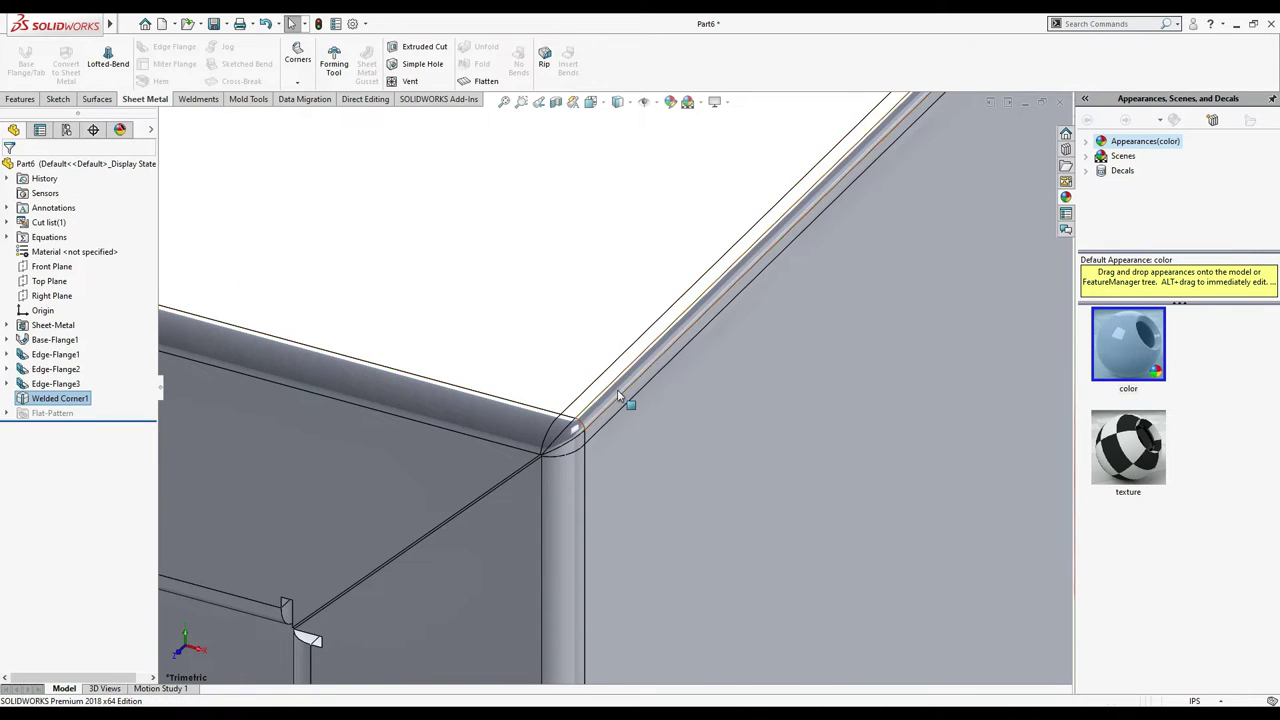
# - Edit Welded Corner1 to turn on a weld texture for the bead
pyautogui.scroll(-2, 614, 395)
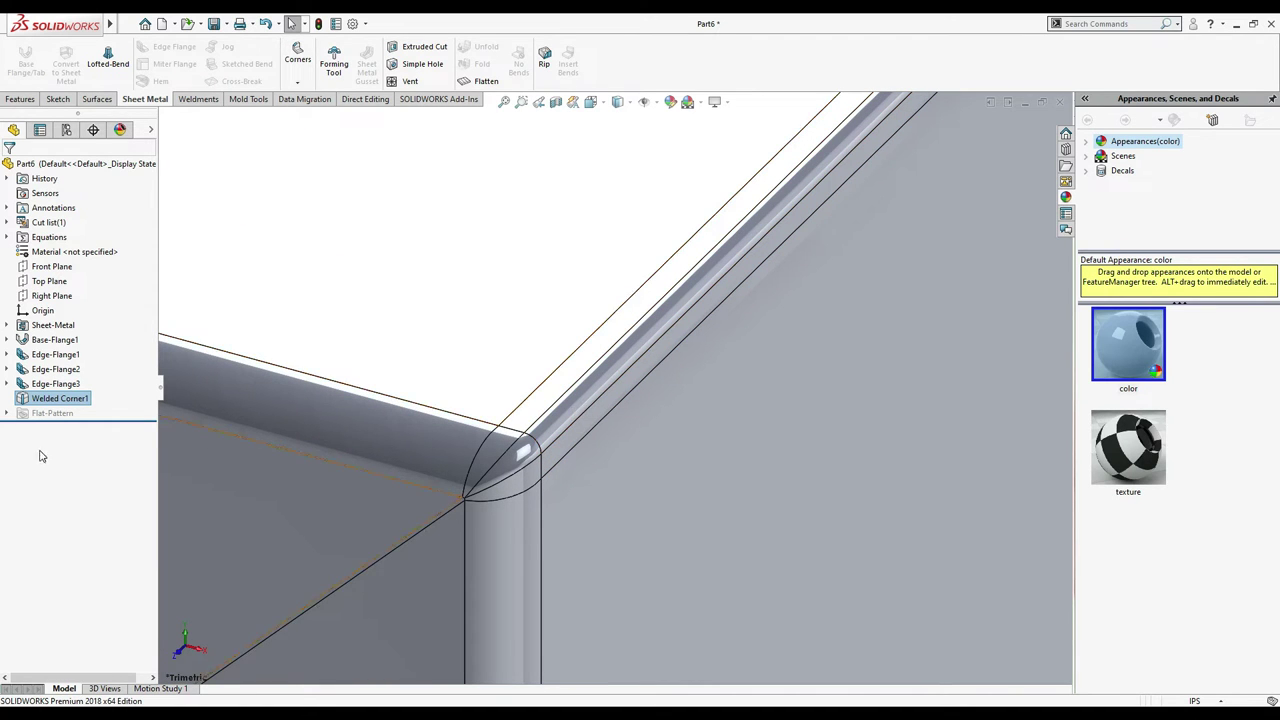
pyautogui.click(44, 401)
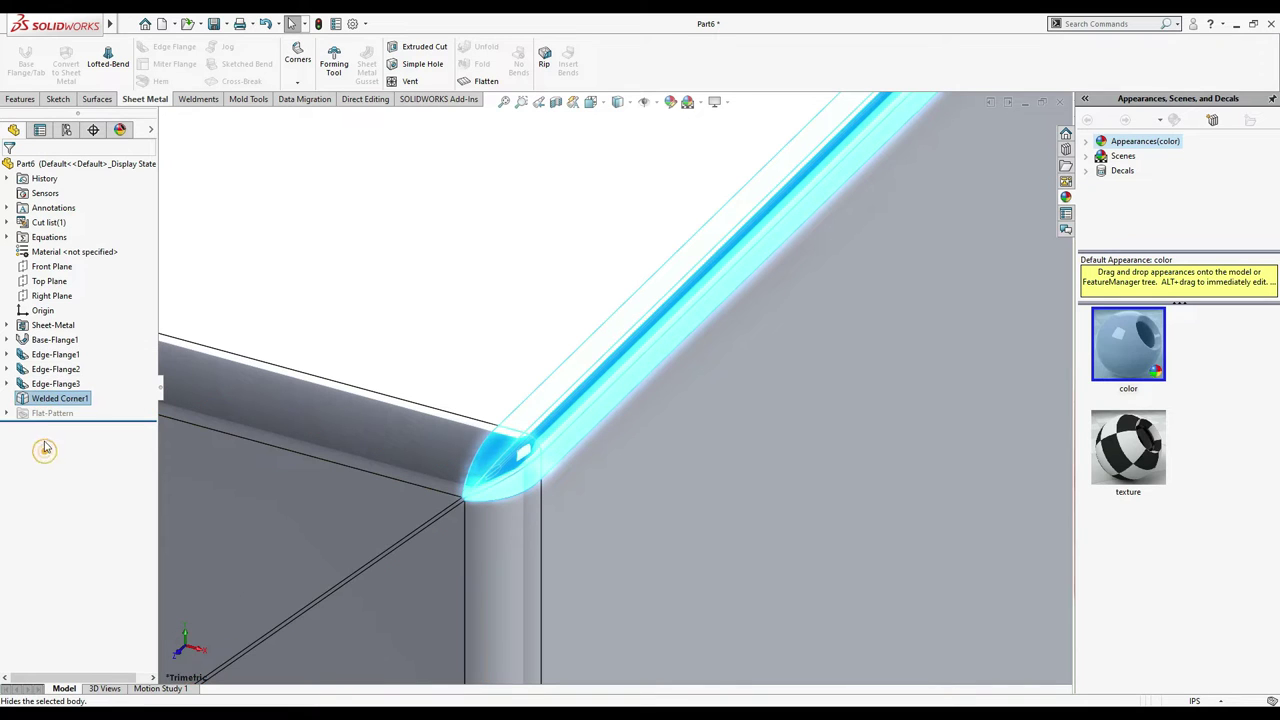
pyautogui.rightClick(54, 401)
pyautogui.click(63, 368)
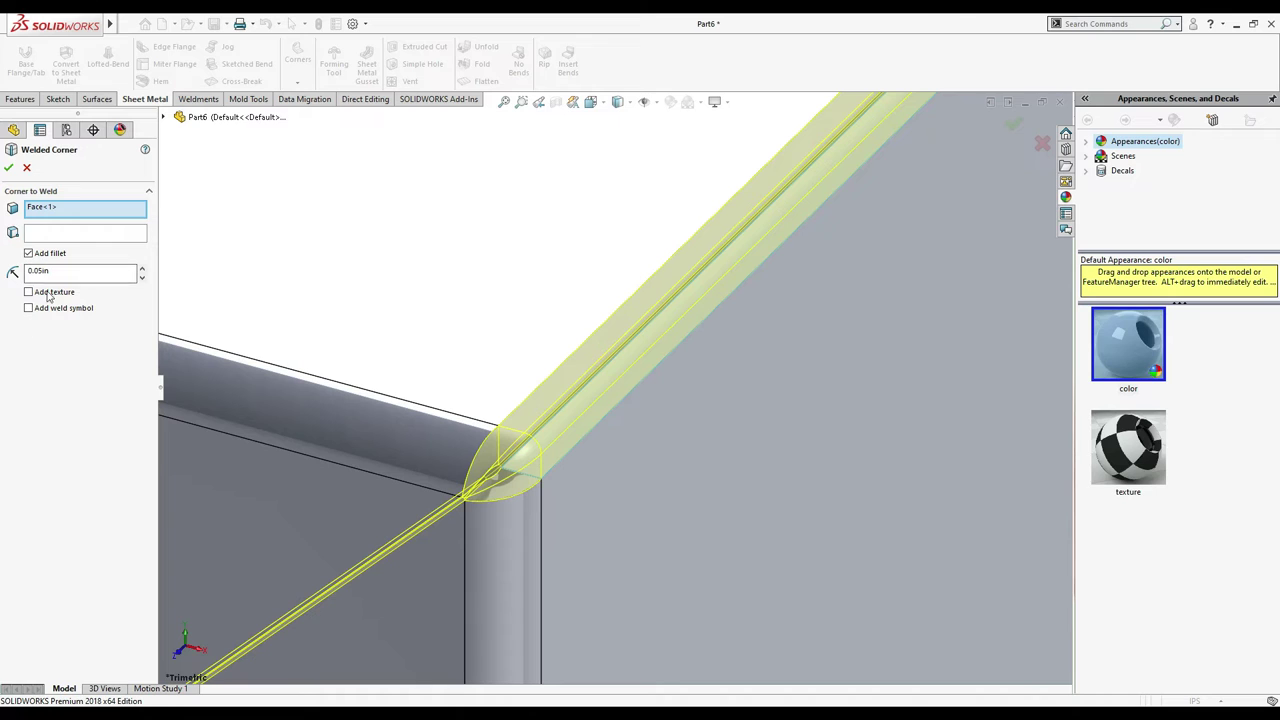
pyautogui.click(49, 294)
pyautogui.click(8, 168)
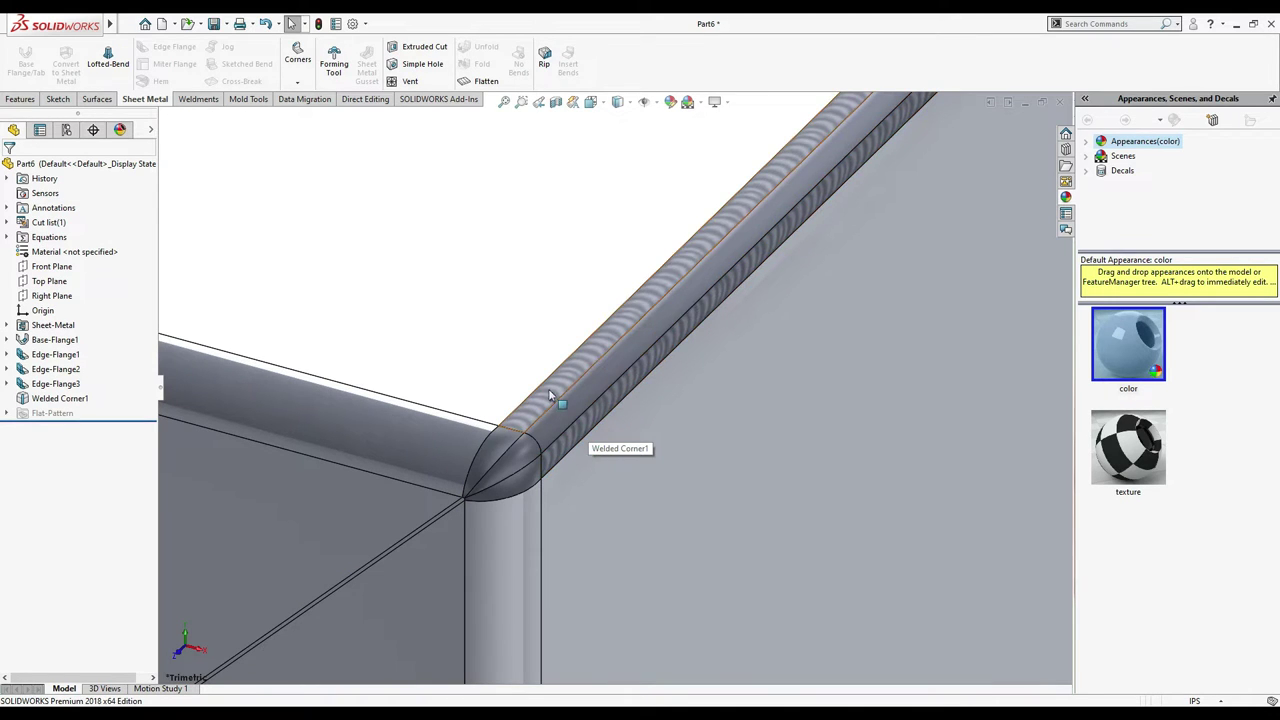
# - Edit Welded Corner1 again and turn the weld texture back off
pyautogui.scroll(1, 564, 389)
pyautogui.scroll(1, 655, 332)
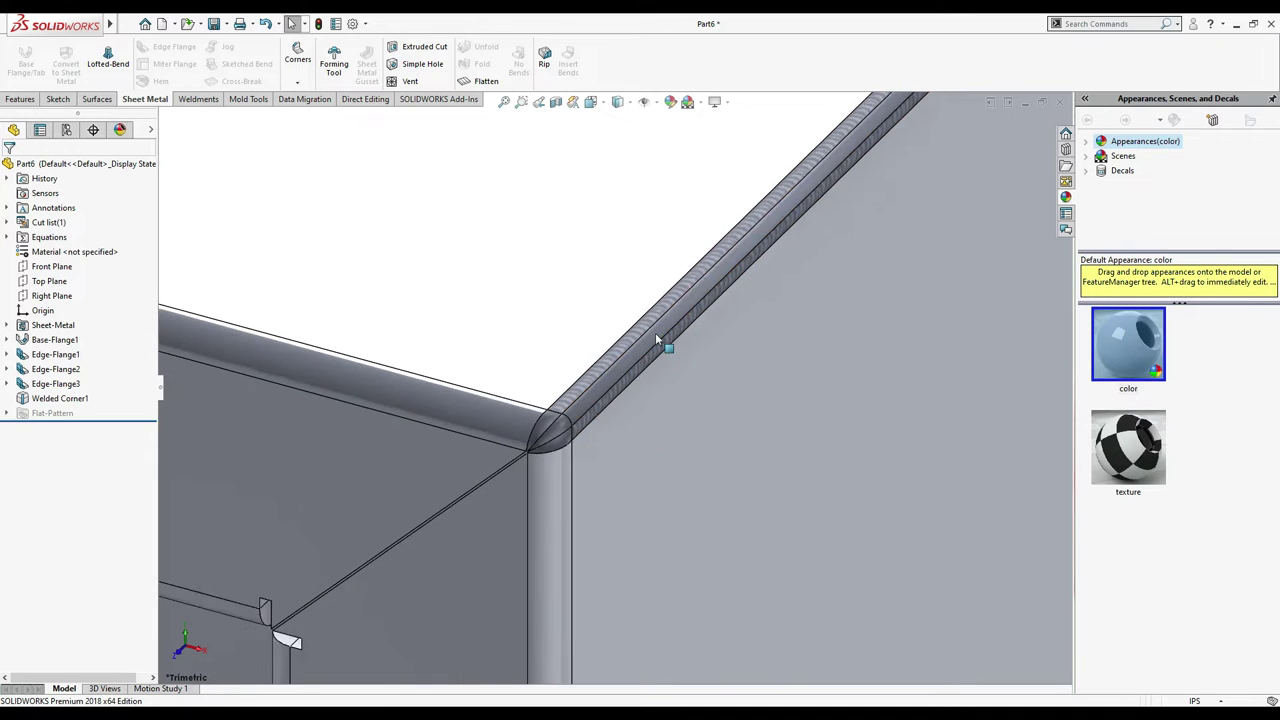
pyautogui.scroll(2, 655, 332)
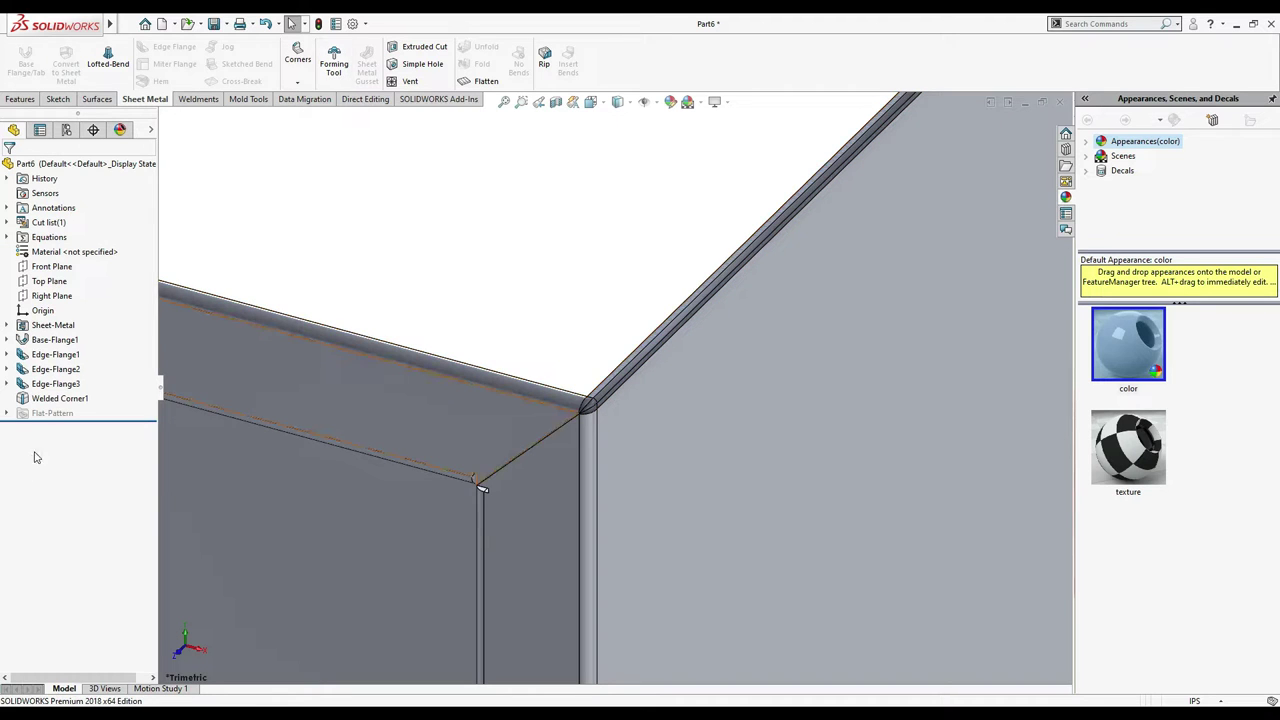
pyautogui.rightClick(44, 399)
pyautogui.click(55, 356)
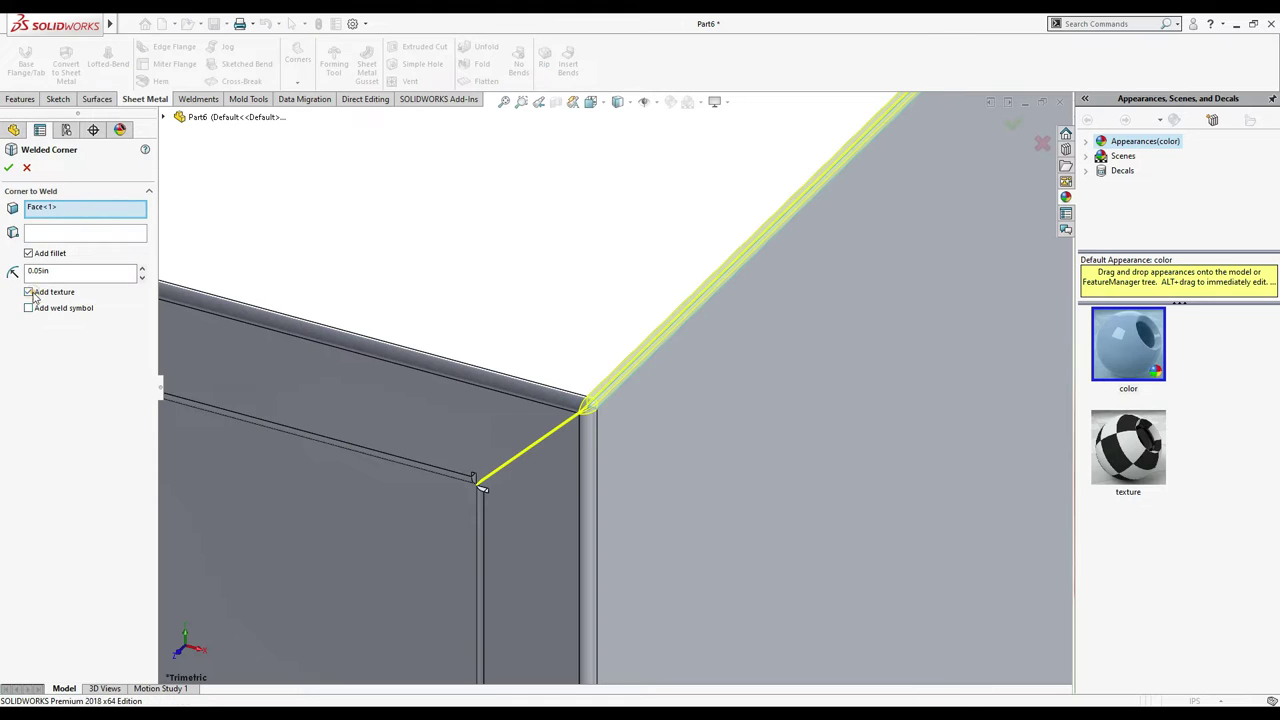
pyautogui.click(29, 291)
pyautogui.click(8, 167)
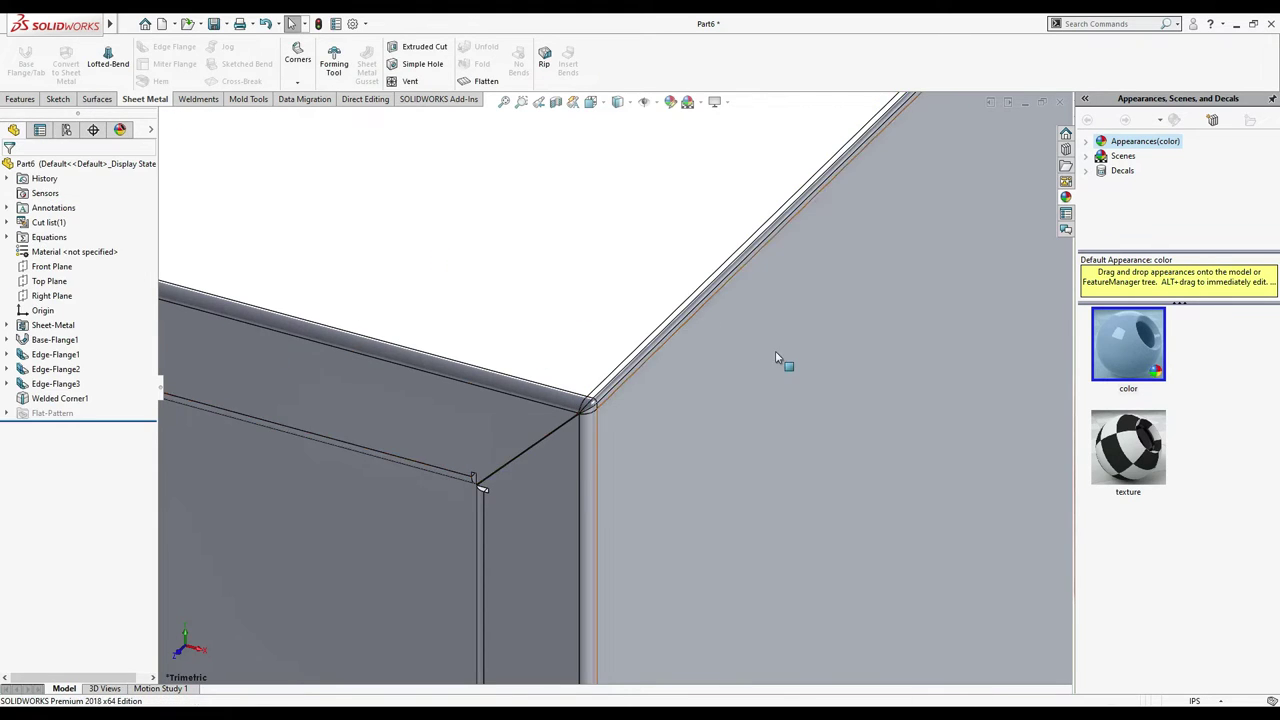
pyautogui.scroll(4, 766, 366)
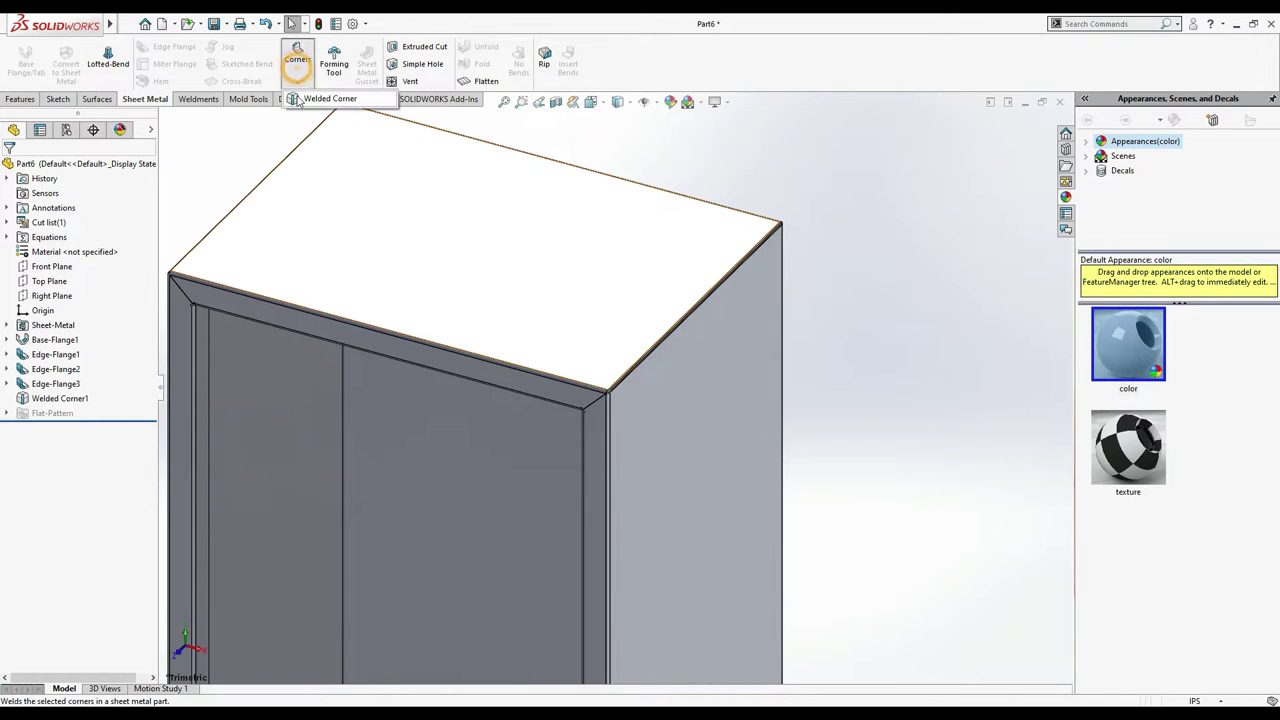
# - Create Welded Corner2 on the top-left corner's side face
pyautogui.click(297, 52)
pyautogui.scroll(5, 250, 207)
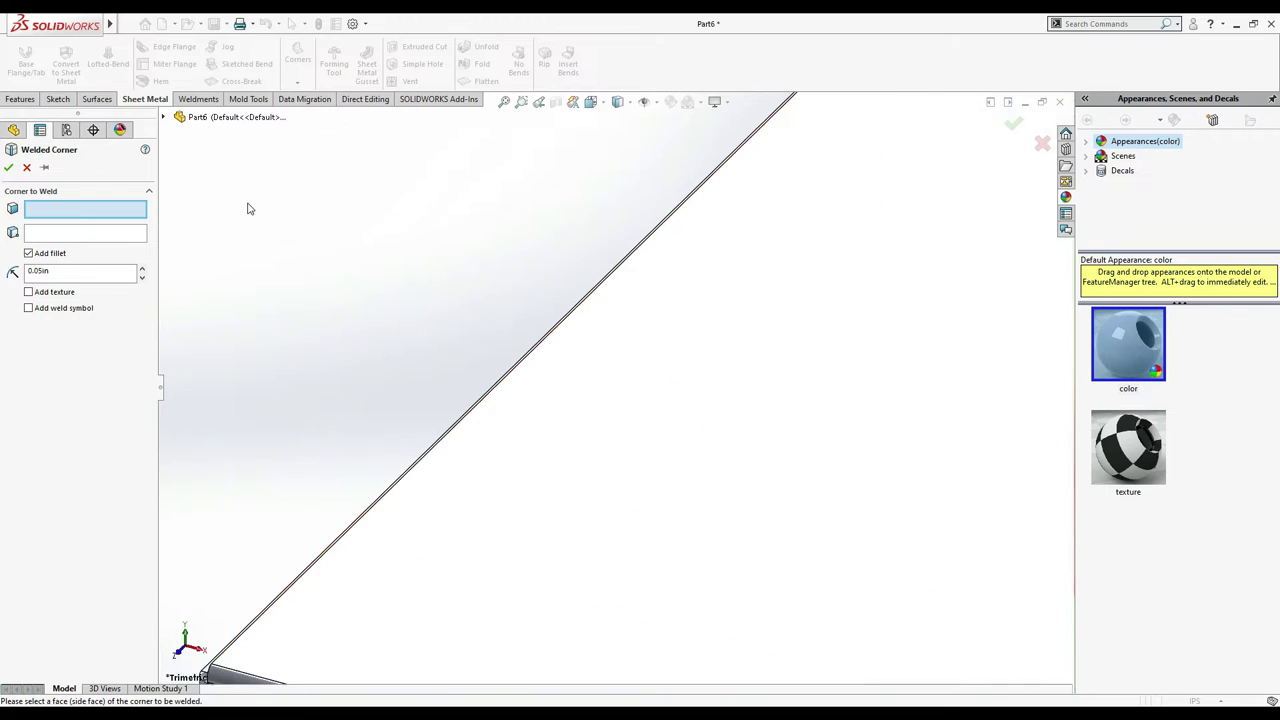
pyautogui.scroll(-5, 257, 636)
pyautogui.scroll(5, 795, 264)
pyautogui.scroll(-5, 795, 264)
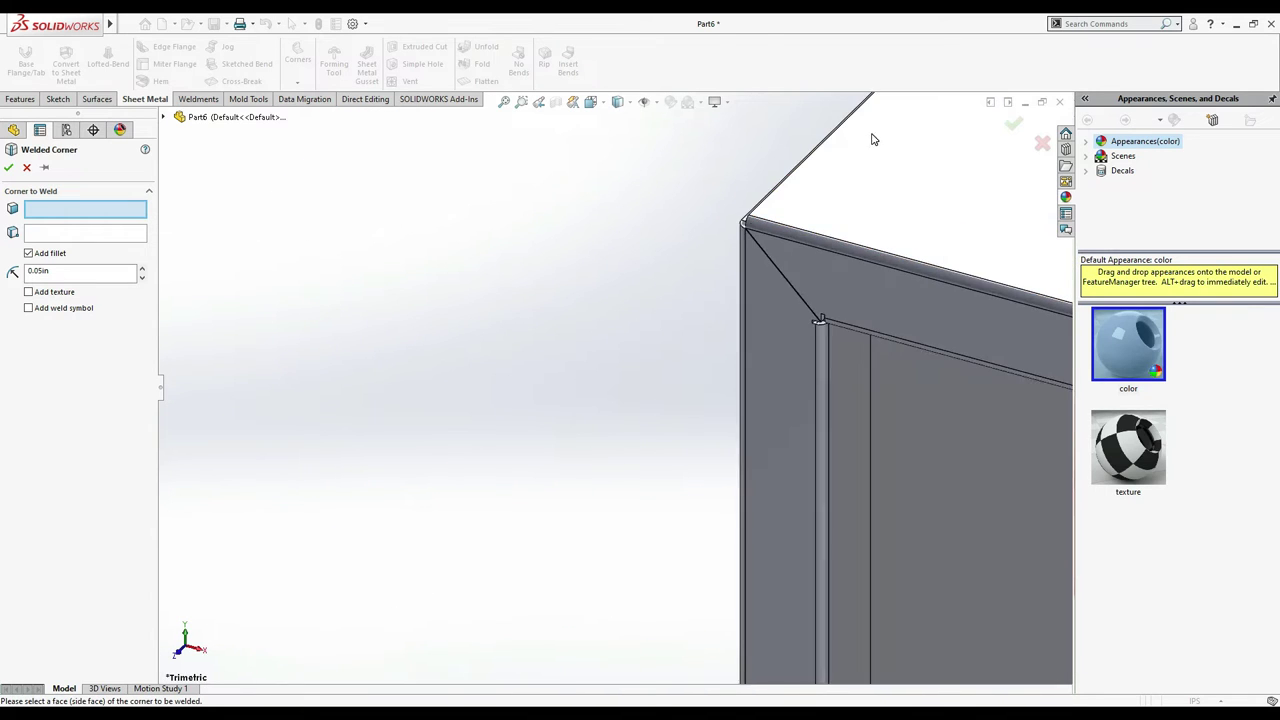
pyautogui.scroll(3, 695, 288)
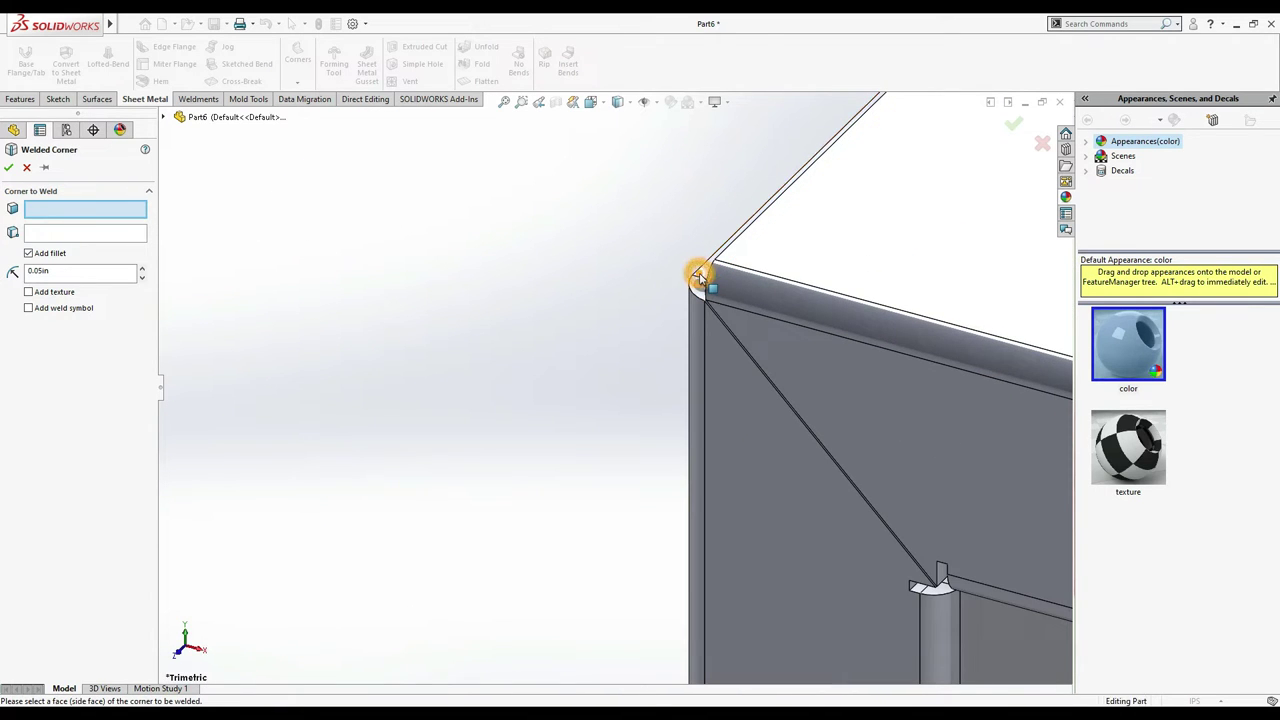
pyautogui.click(700, 279)
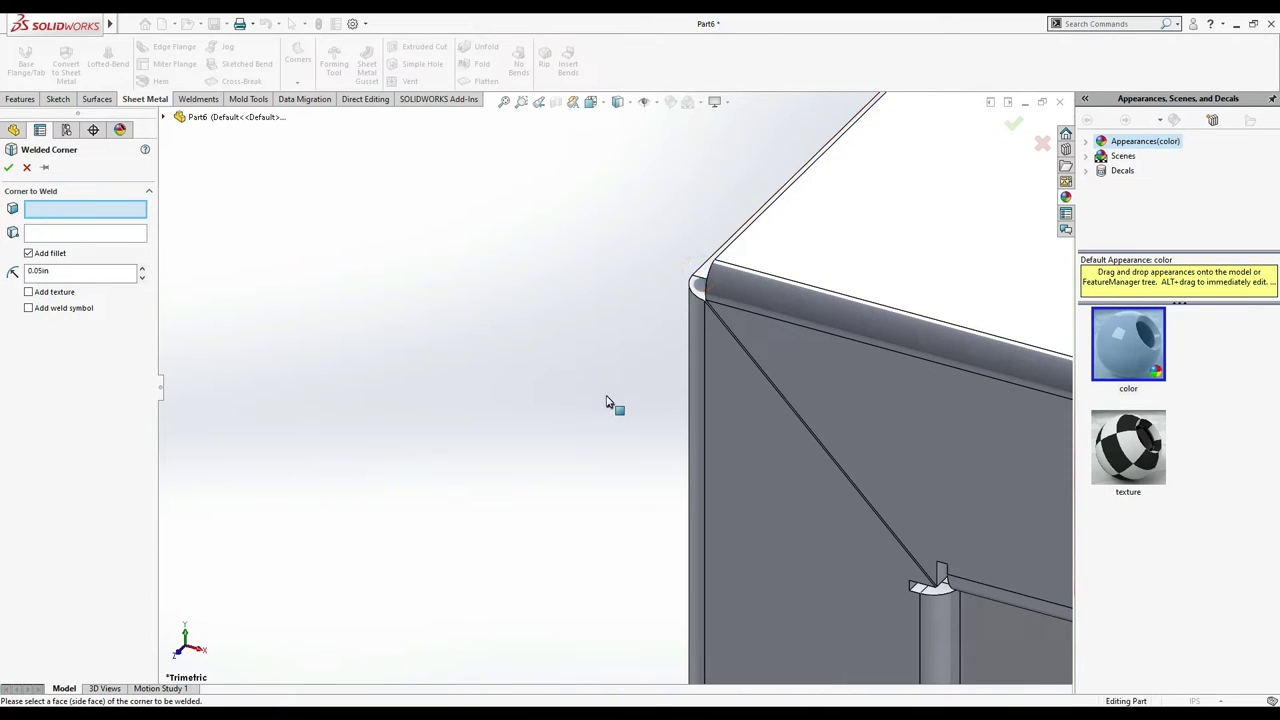
pyautogui.click(8, 167)
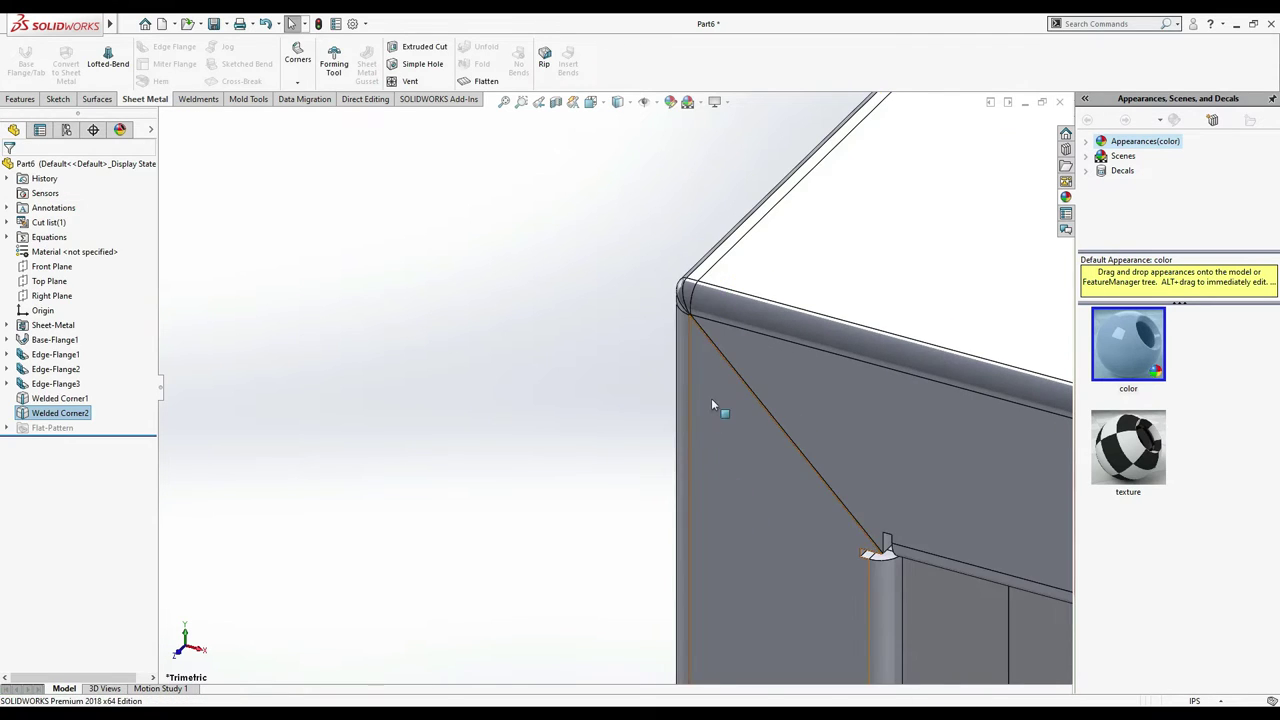
# - Rotate the box to its inner edges and create Welded Corner3 on the next corner
pyautogui.scroll(3, 757, 393)
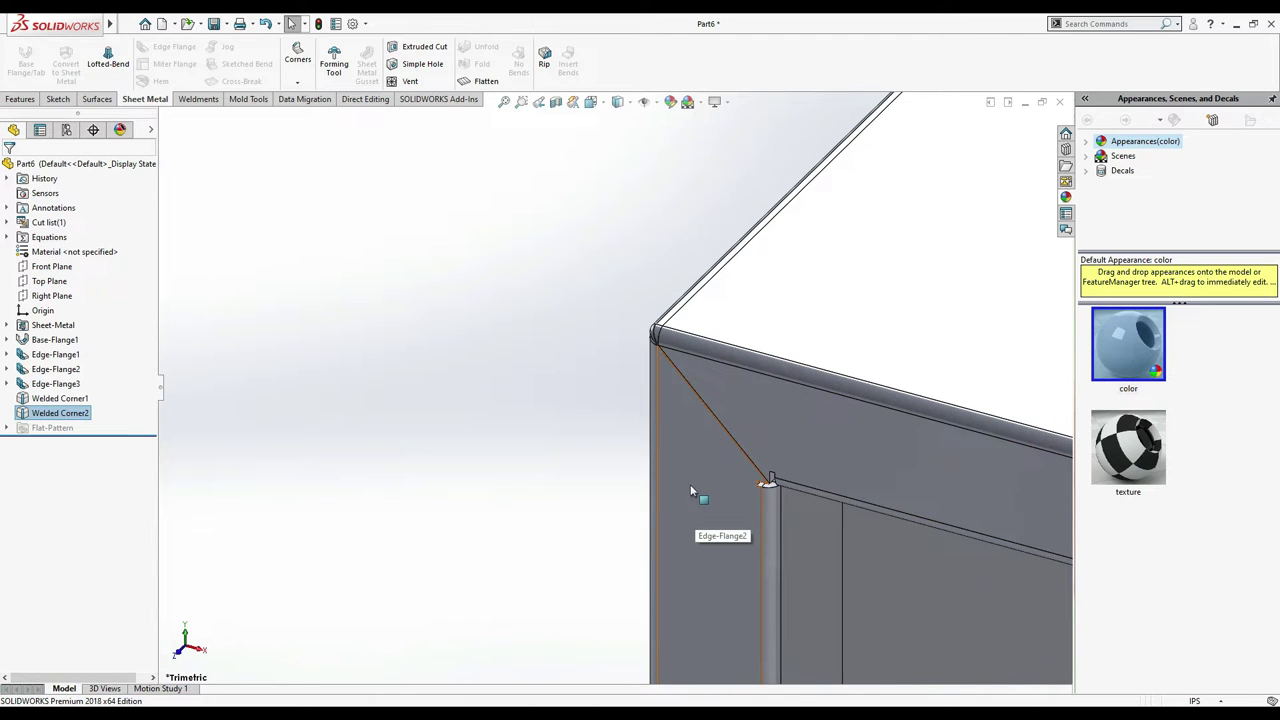
pyautogui.scroll(5, 692, 482)
pyautogui.press('Down')
pyautogui.press('Down')
pyautogui.press('Down')
pyautogui.press('Down')
pyautogui.press('Down')
pyautogui.press('Down')
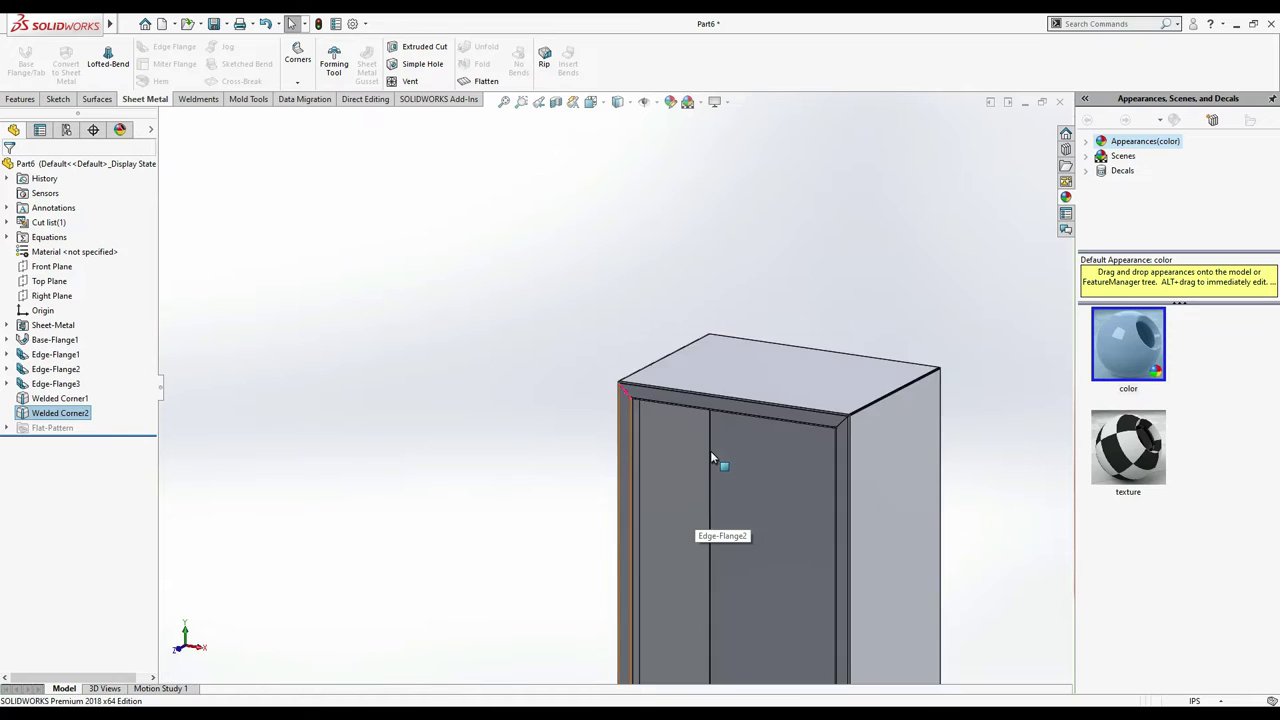
pyautogui.scroll(-5, 712, 458)
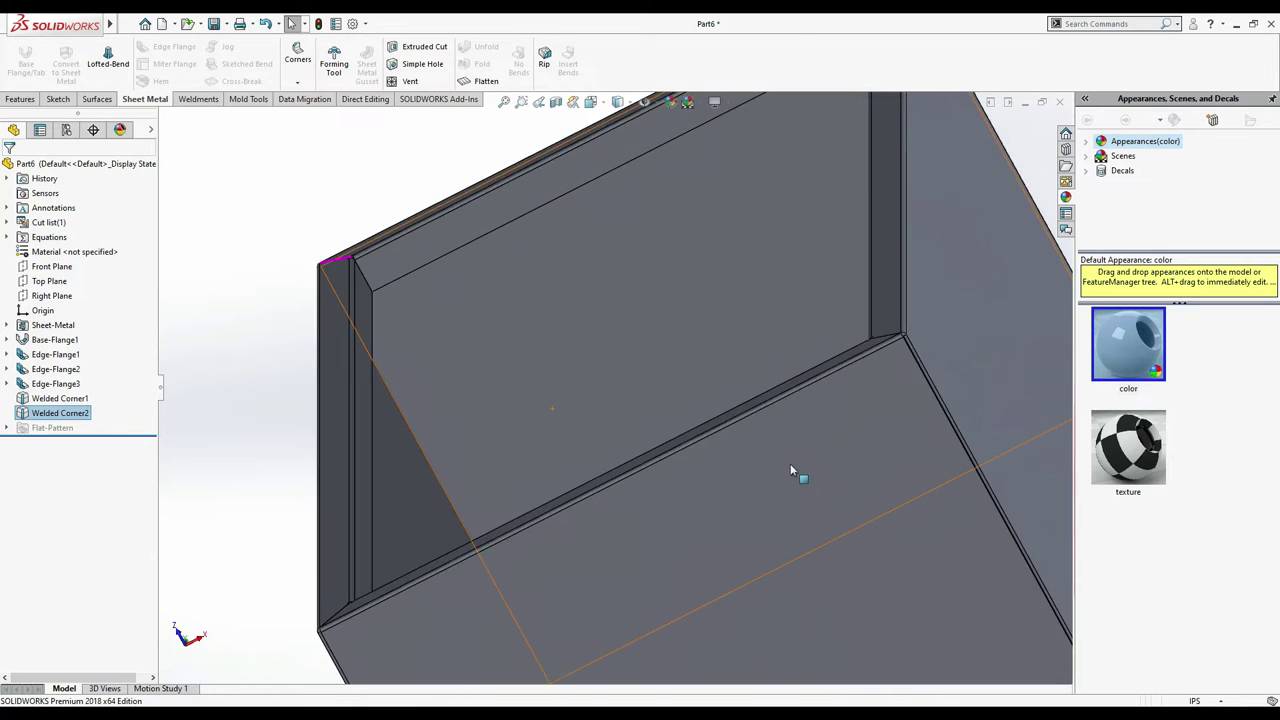
pyautogui.click(296, 80)
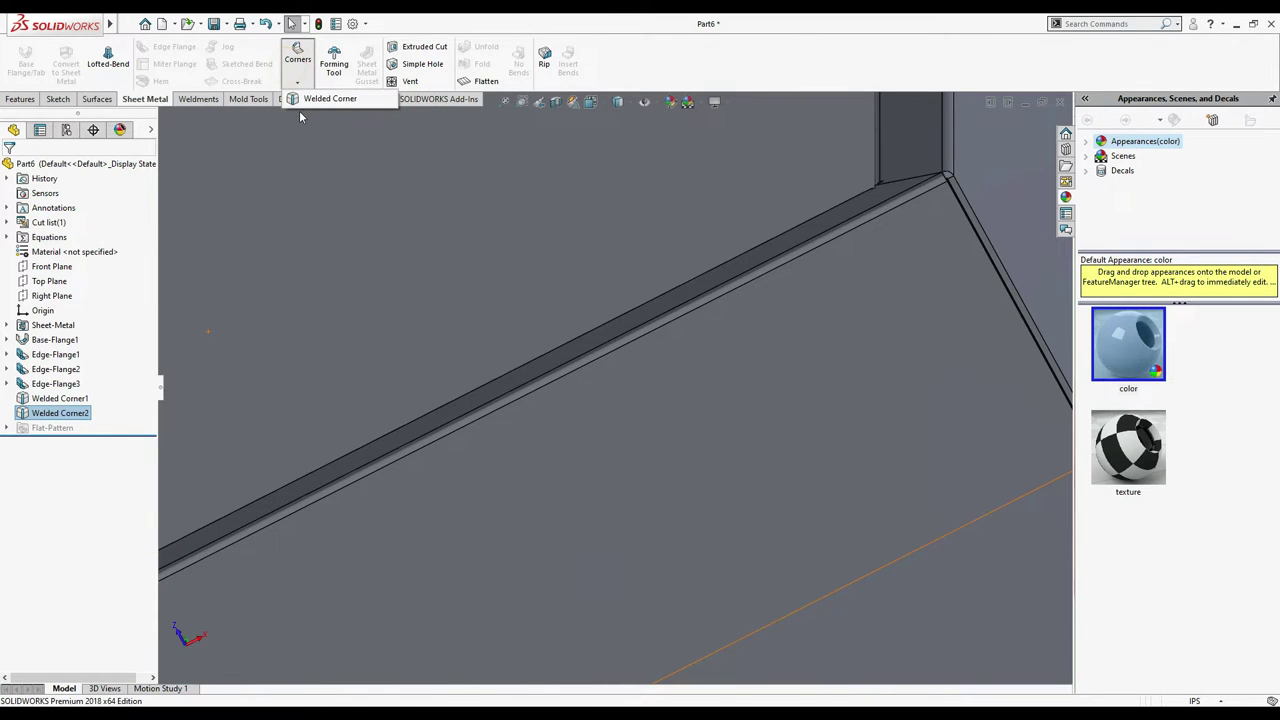
pyautogui.click(310, 100)
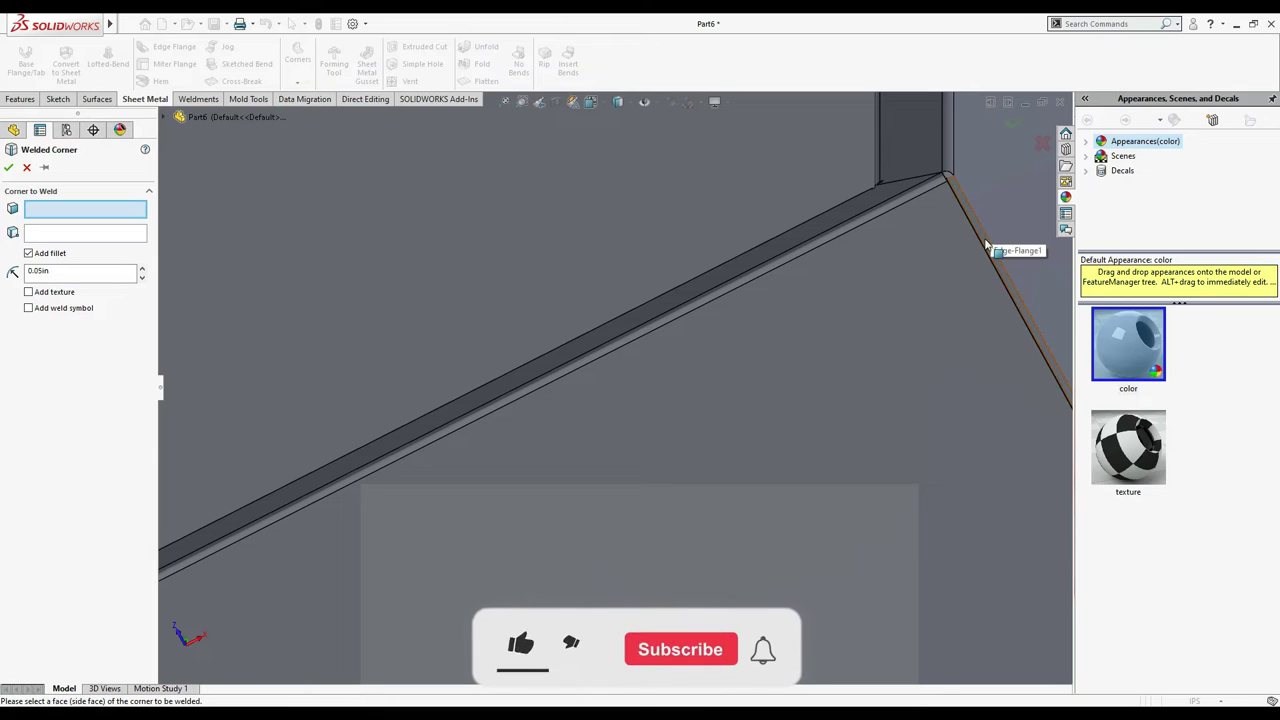
pyautogui.click(795, 258)
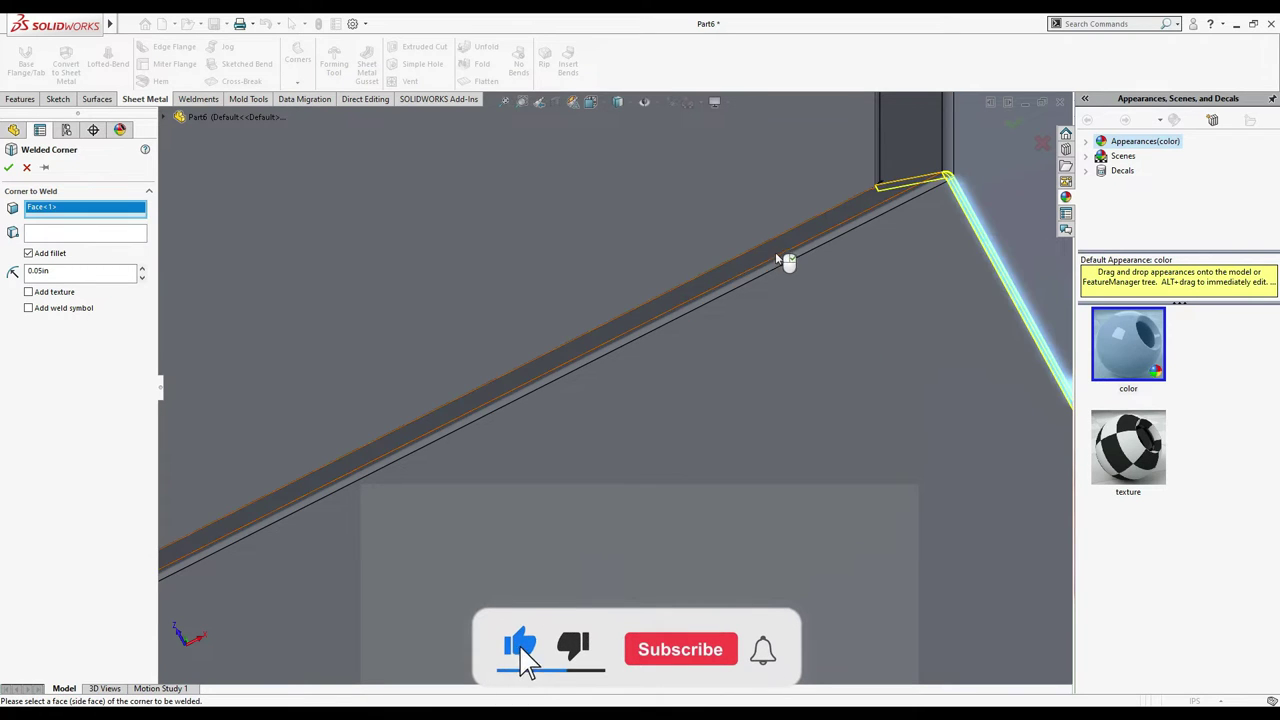
pyautogui.click(8, 167)
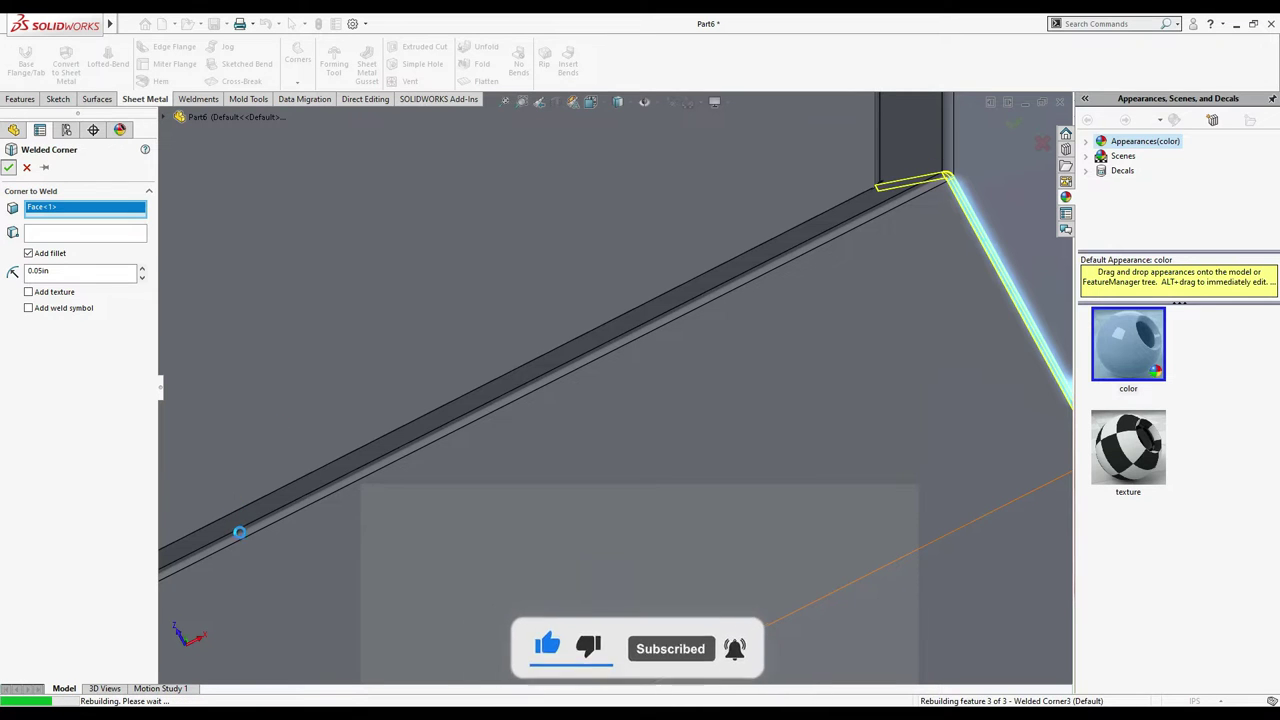
# - Select the lower-left corner edge and start the fourth welded corner
pyautogui.scroll(-5, 277, 562)
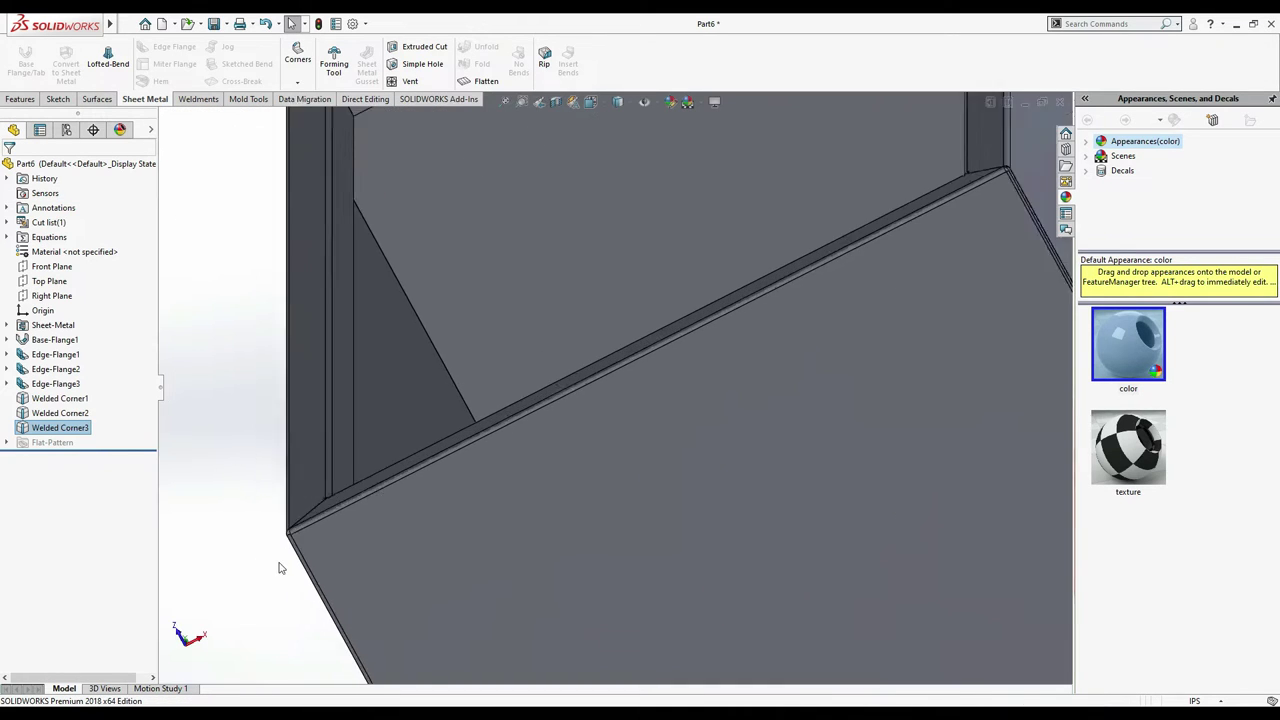
pyautogui.click(335, 517)
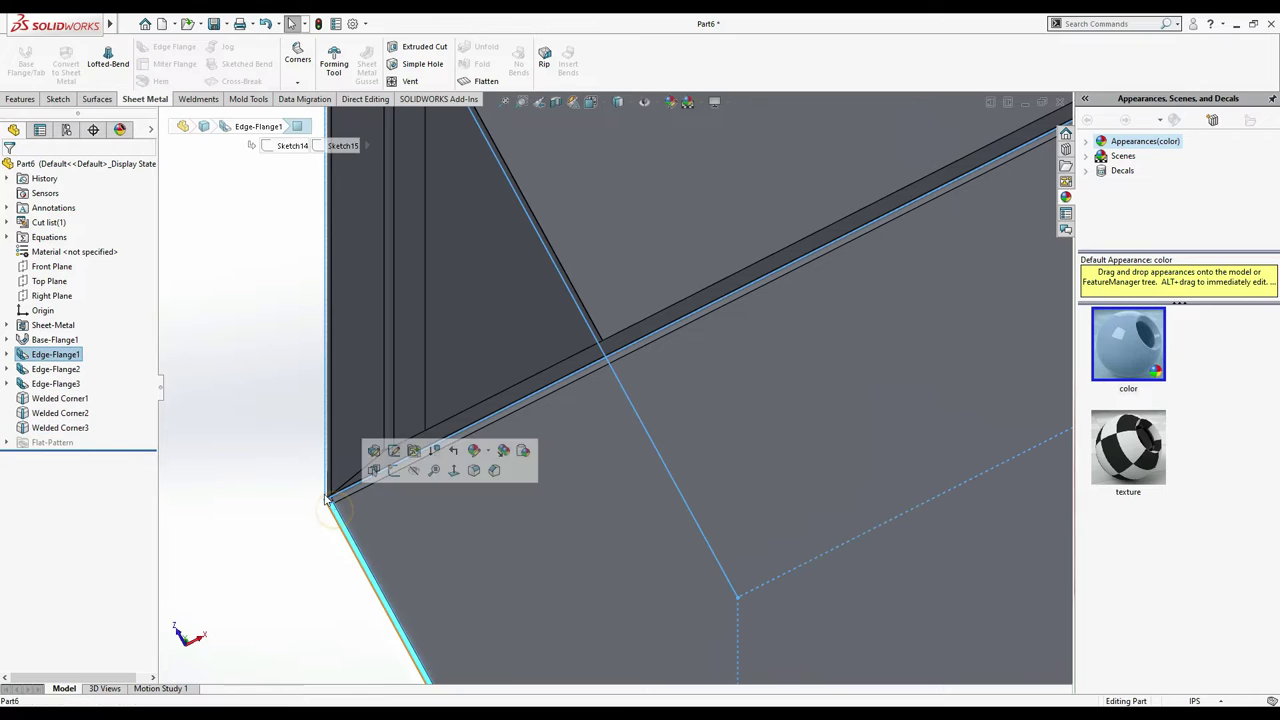
pyautogui.click(297, 55)
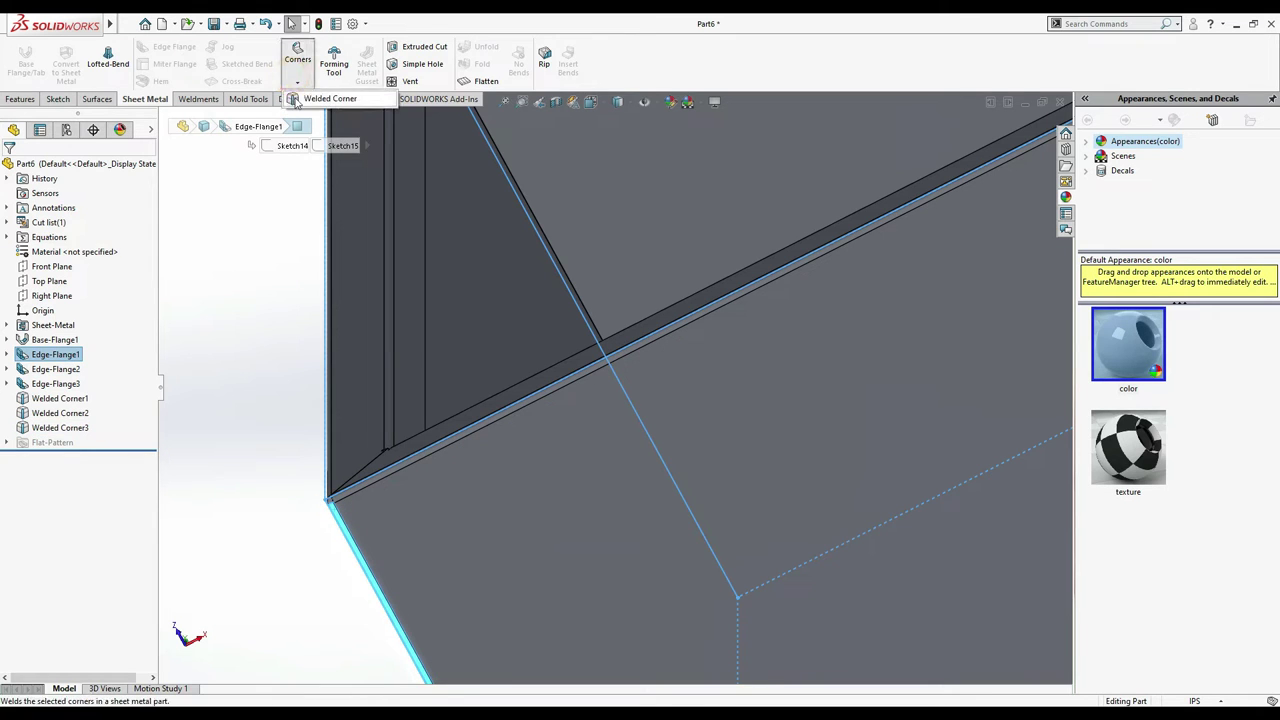
pyautogui.click(300, 94)
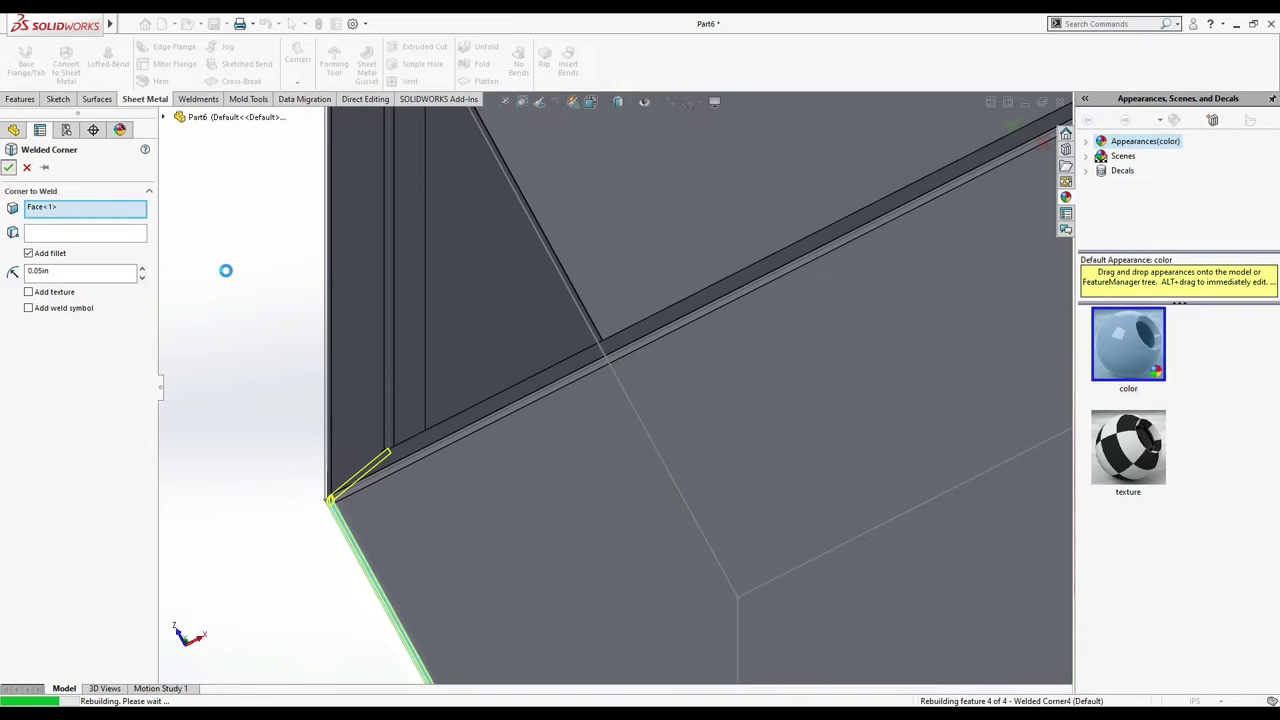
# - Zoom to fit the box and switch between front and isometric views
pyautogui.press('f')
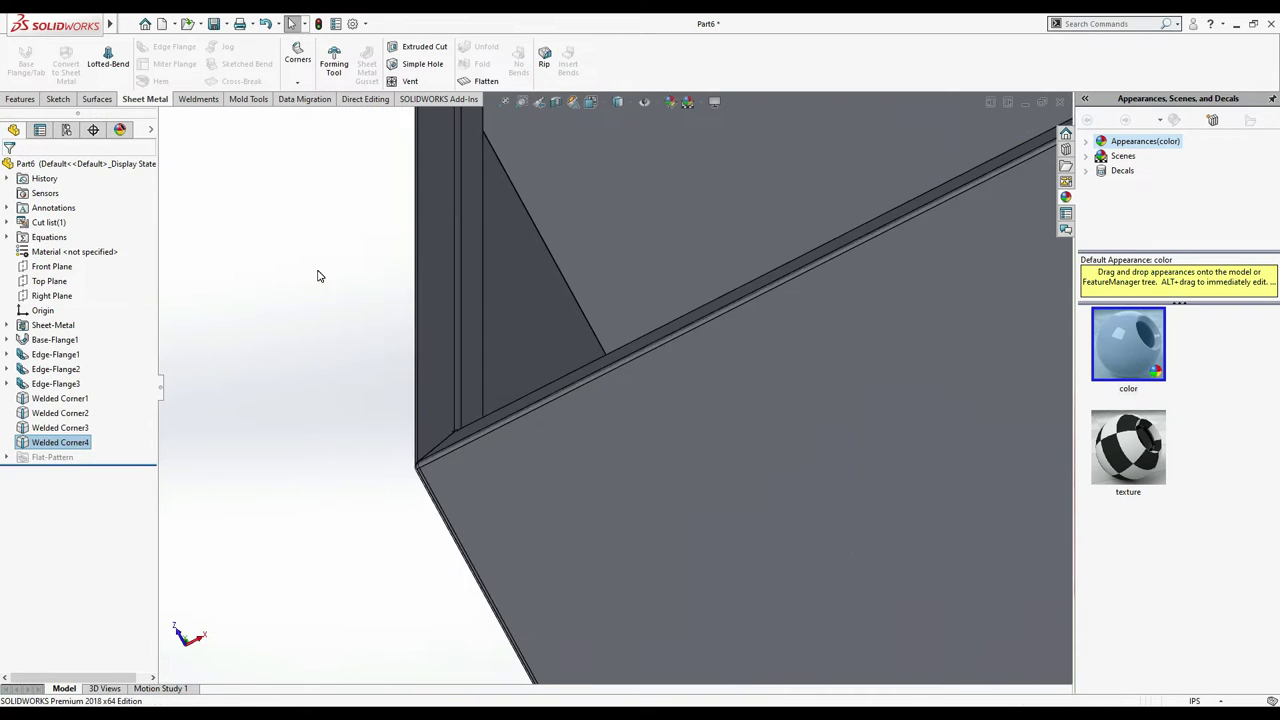
pyautogui.hotkey('ctrl', '1')
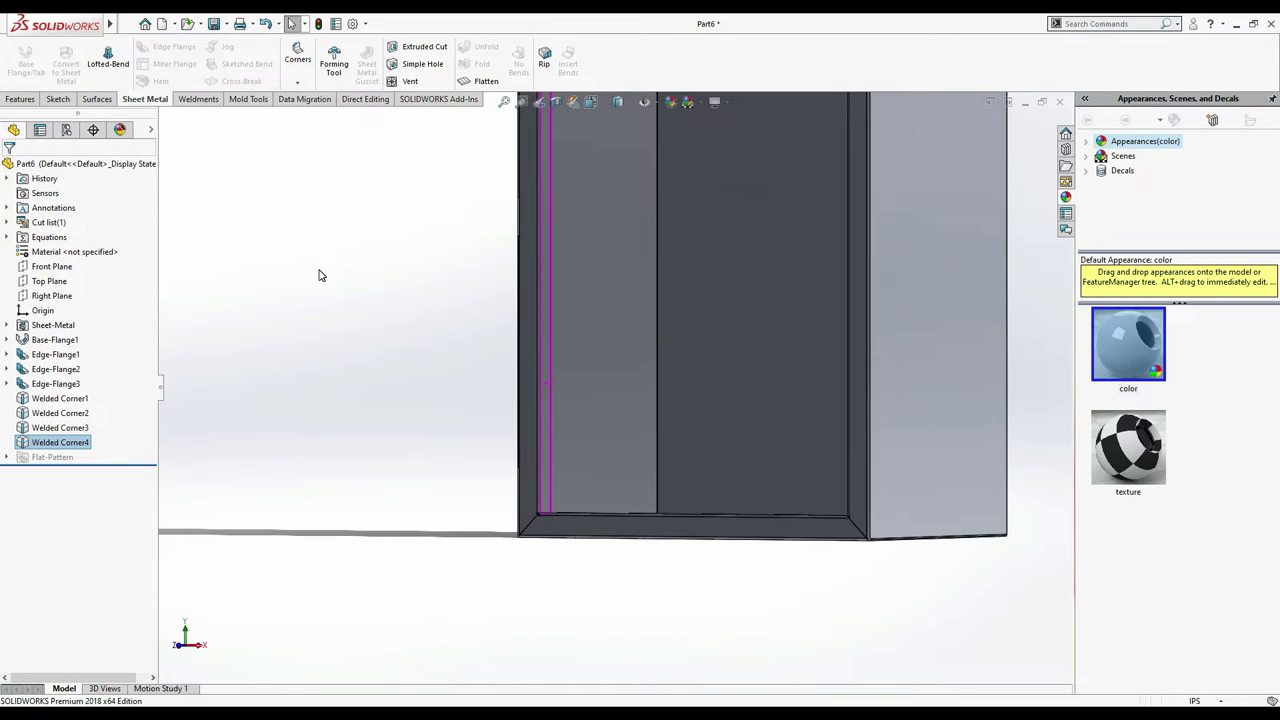
pyautogui.hotkey('ctrl', '8')
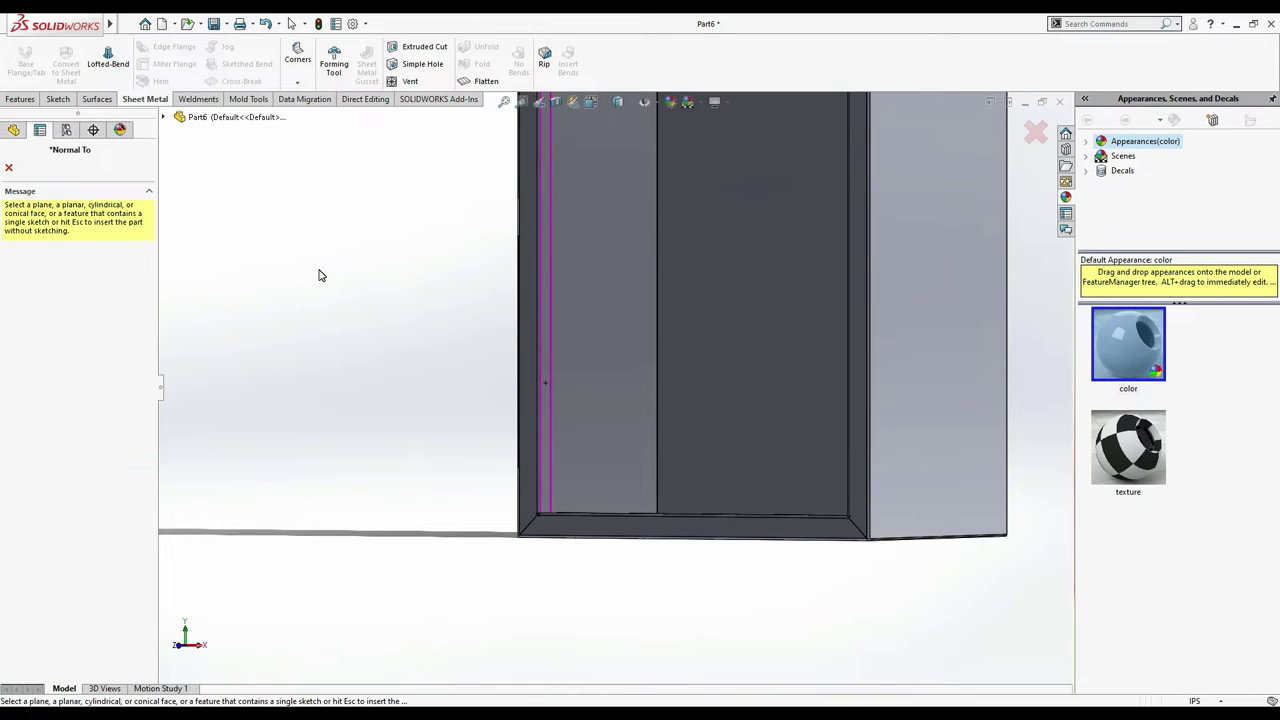
pyautogui.hotkey('ctrl', '7')
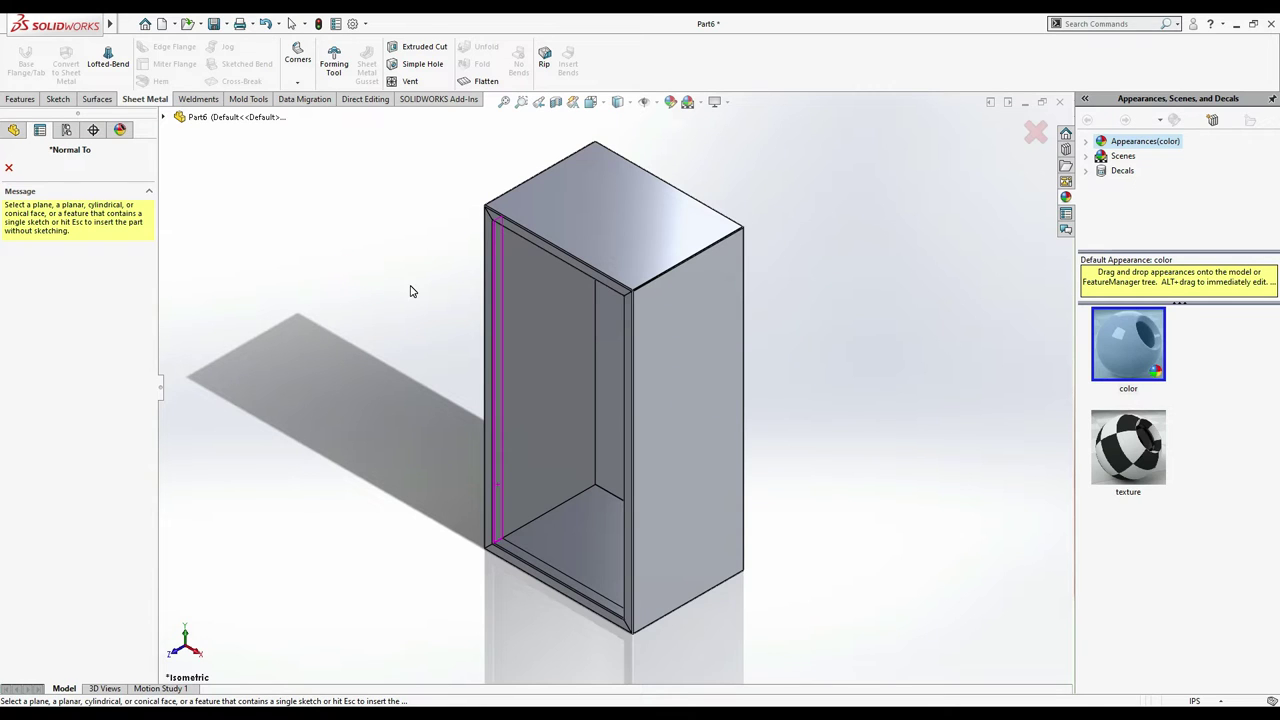
pyautogui.click(7, 169)
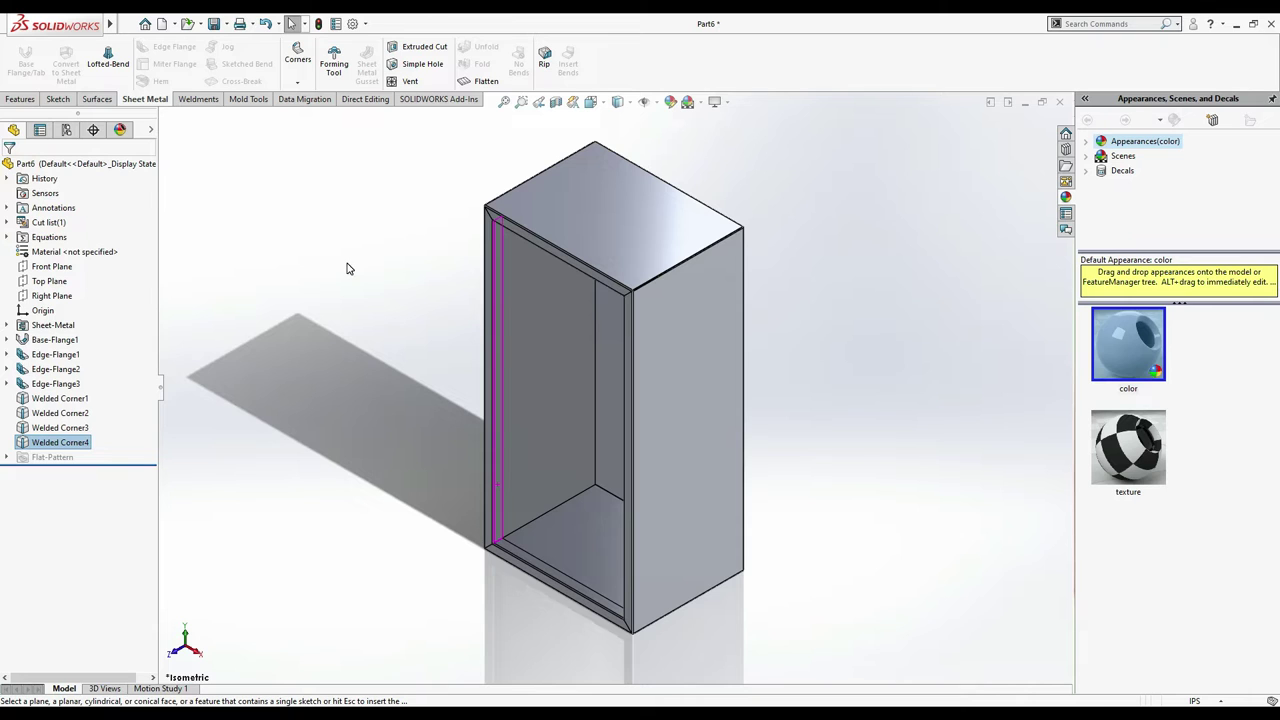
pyautogui.hotkey('ctrl', '8')
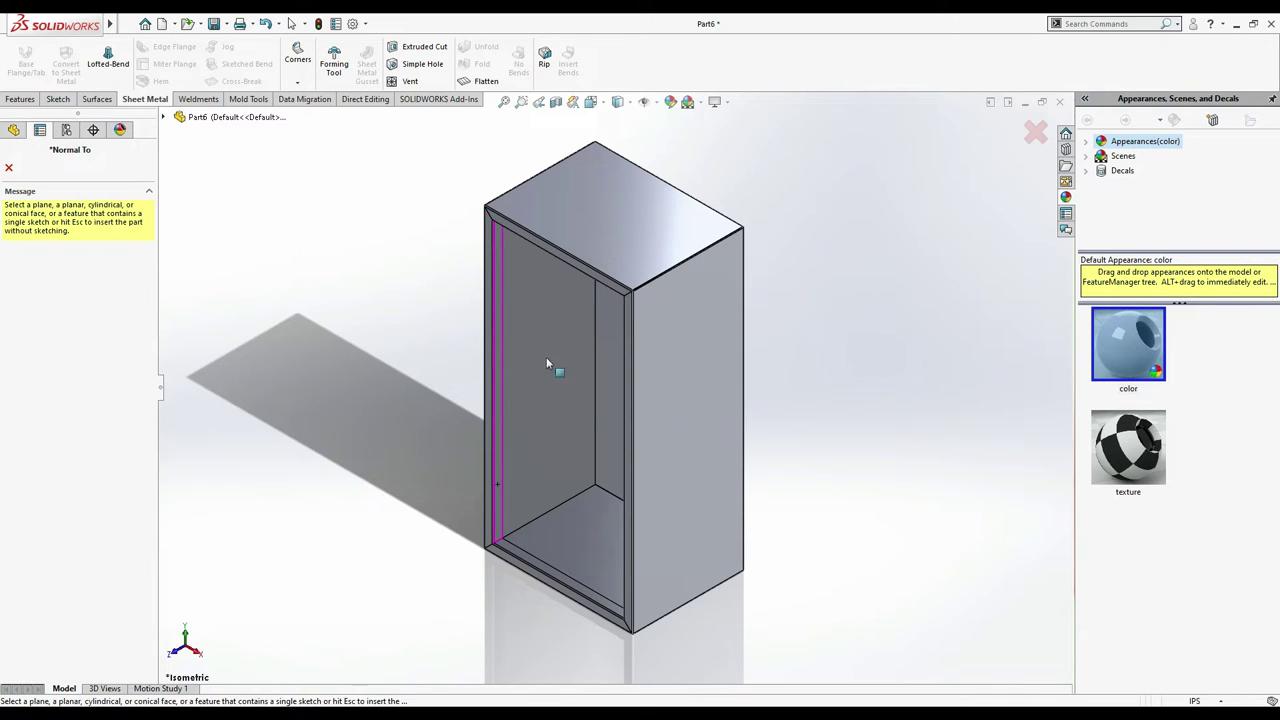
pyautogui.click(9, 167)
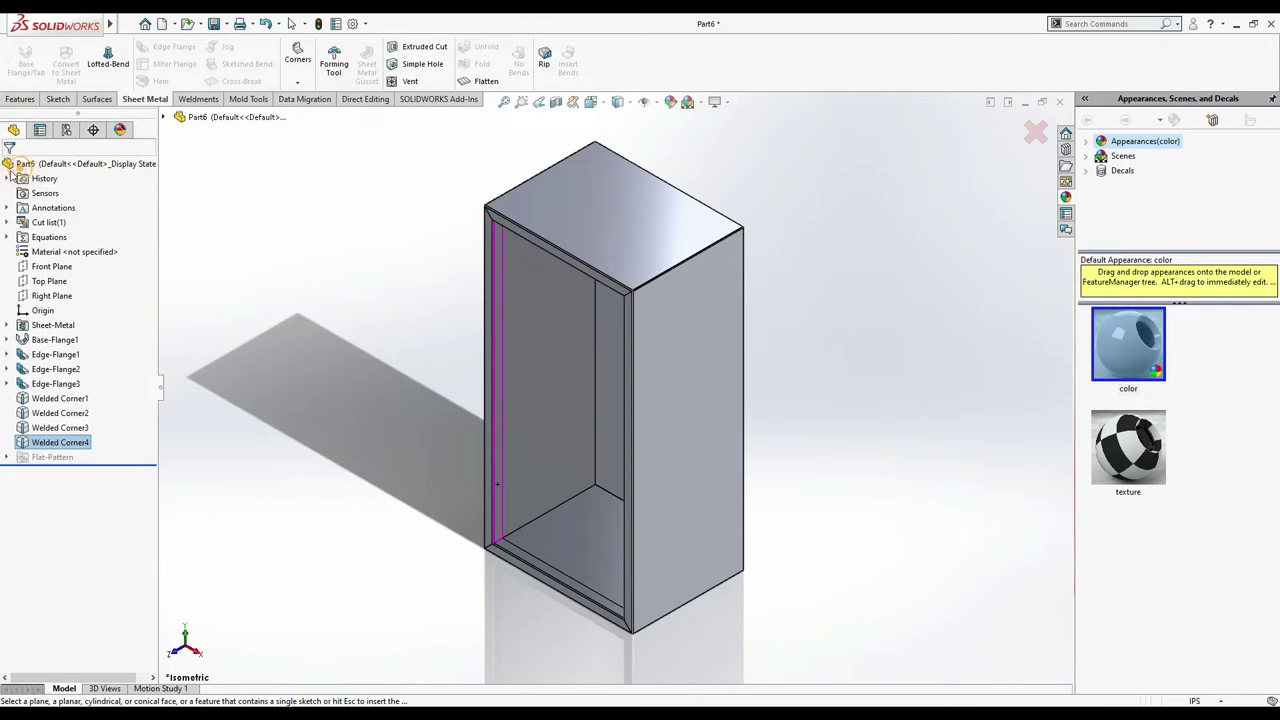
# - View the box's inner side face straight on, then return to isometric and clear the selection
pyautogui.click(606, 352)
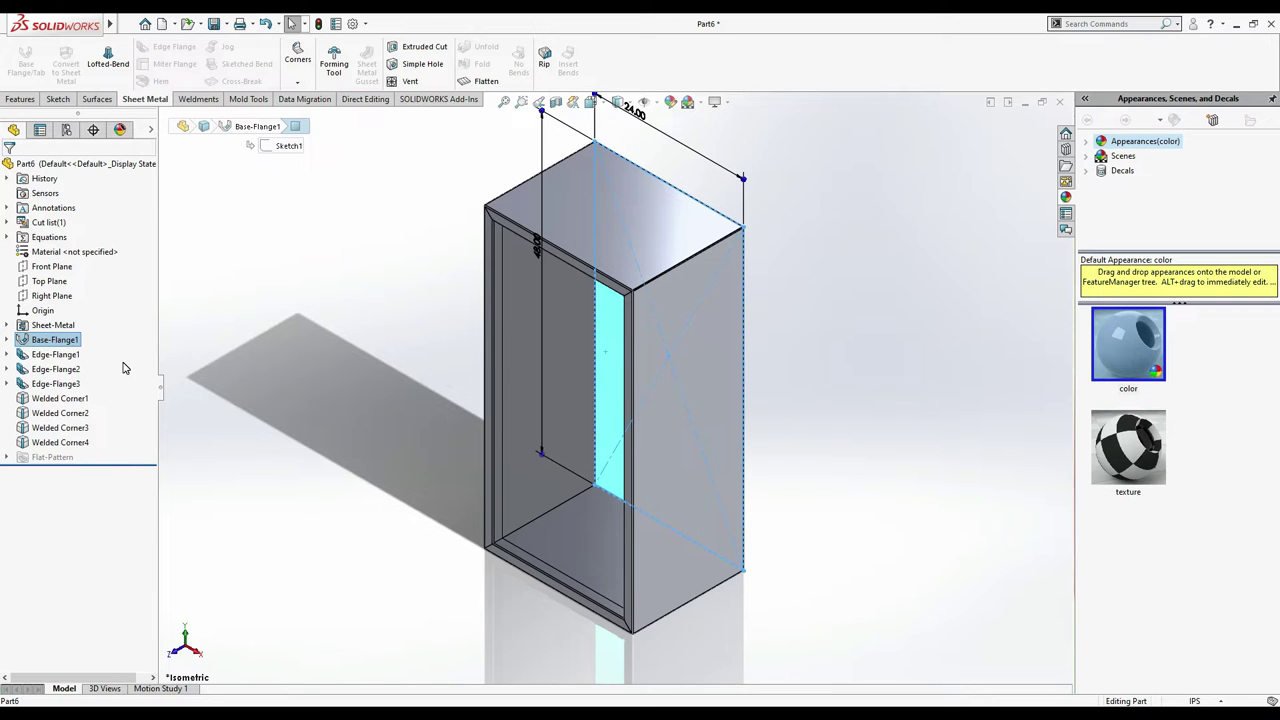
pyautogui.hotkey('ctrl', '8')
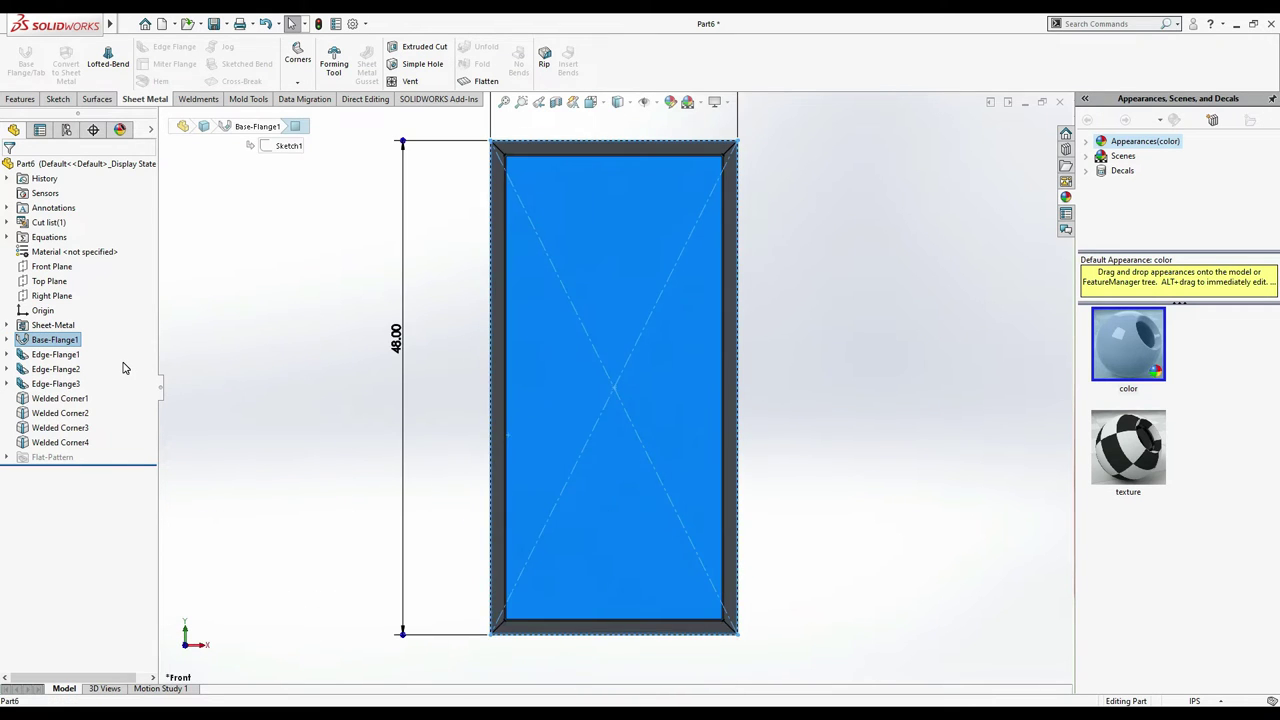
pyautogui.hotkey('ctrl', '7')
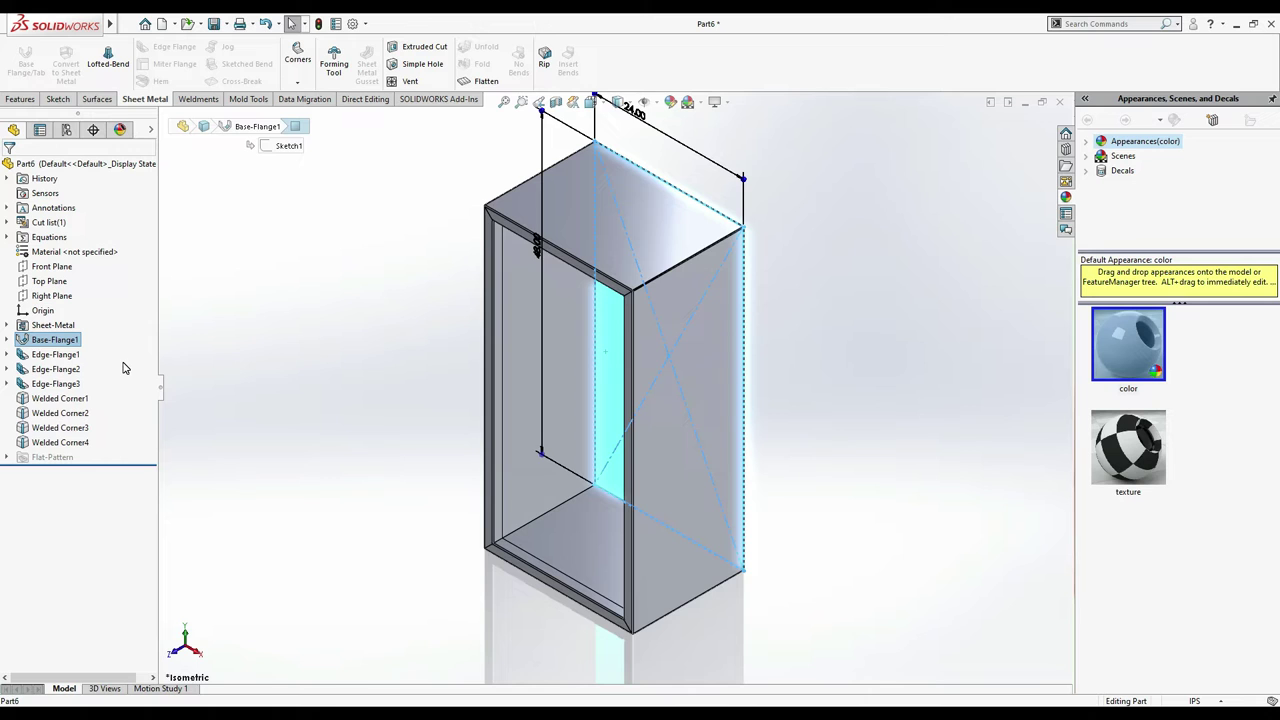
pyautogui.click(320, 396)
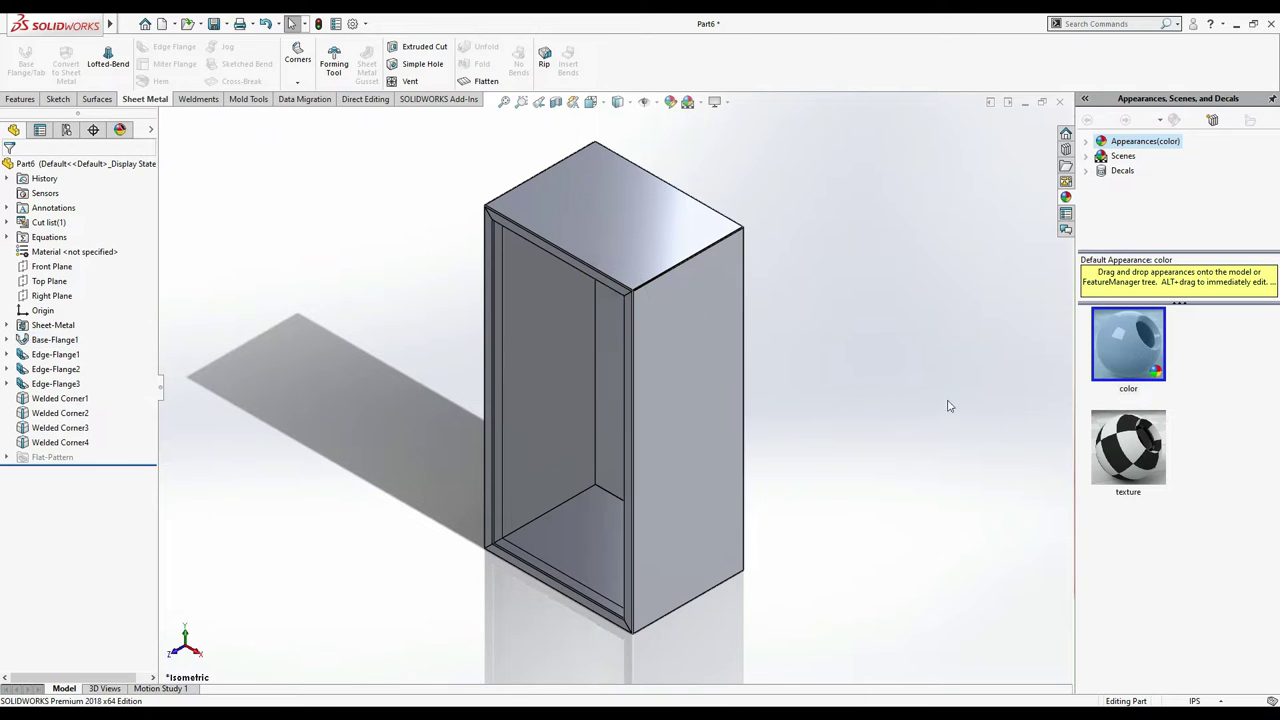
pyautogui.scroll(-8, 600, 330)
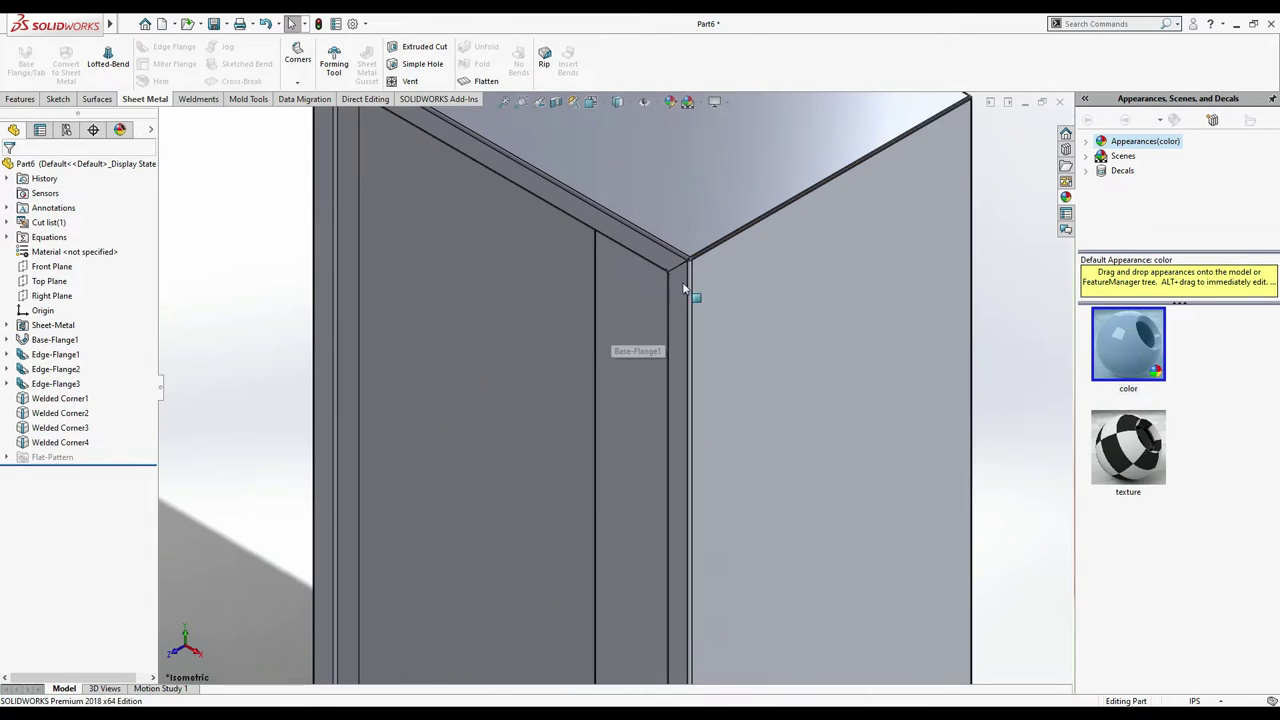
pyautogui.scroll(3, 697, 260)
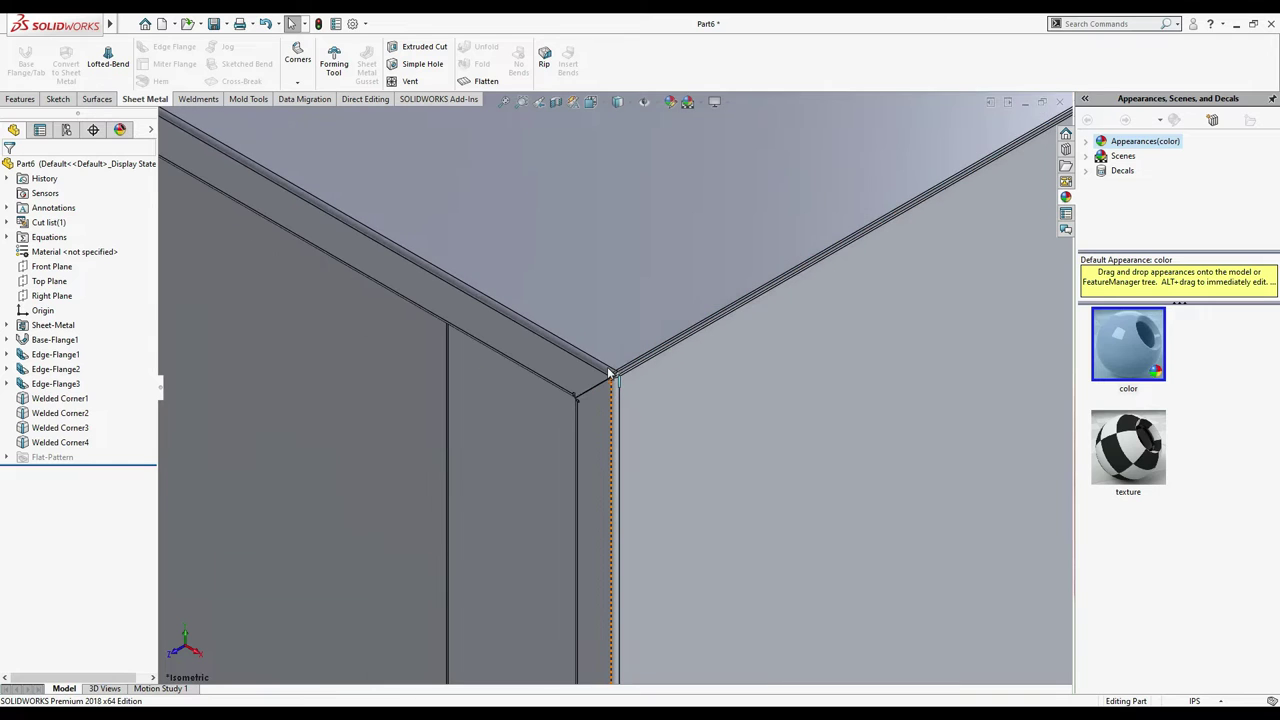
pyautogui.scroll(5, 608, 373)
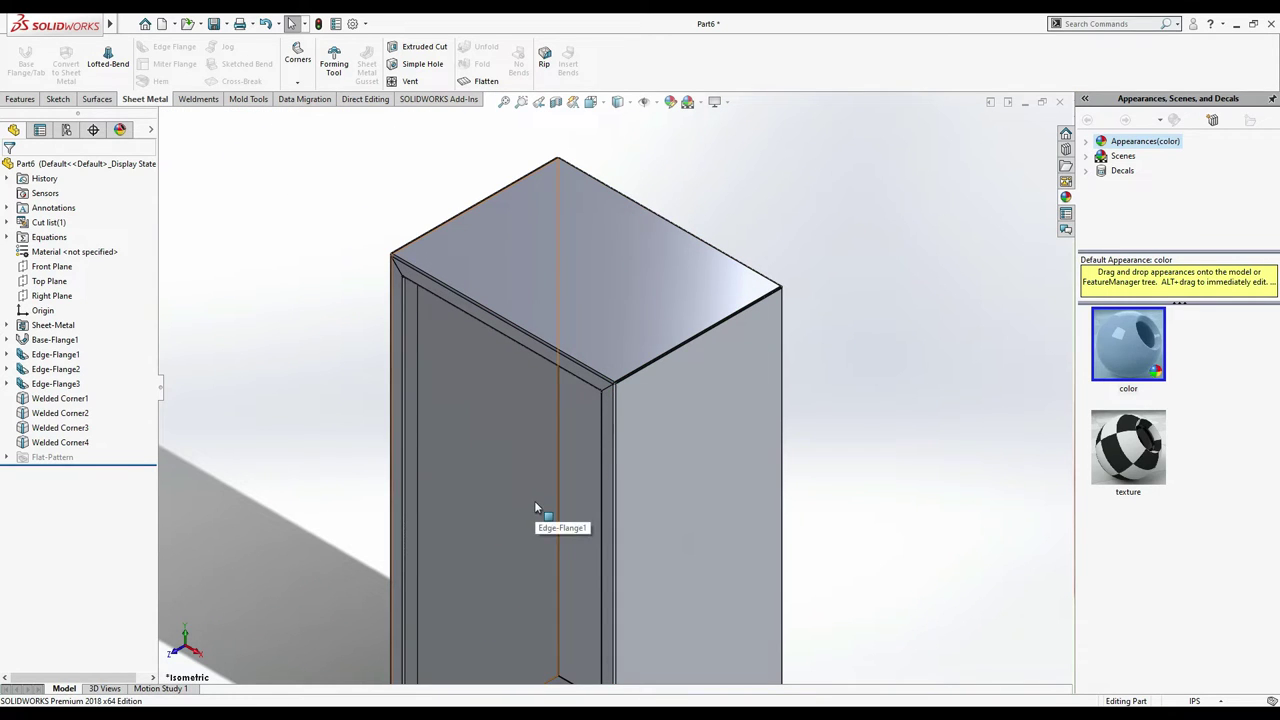
pyautogui.scroll(2, 534, 500)
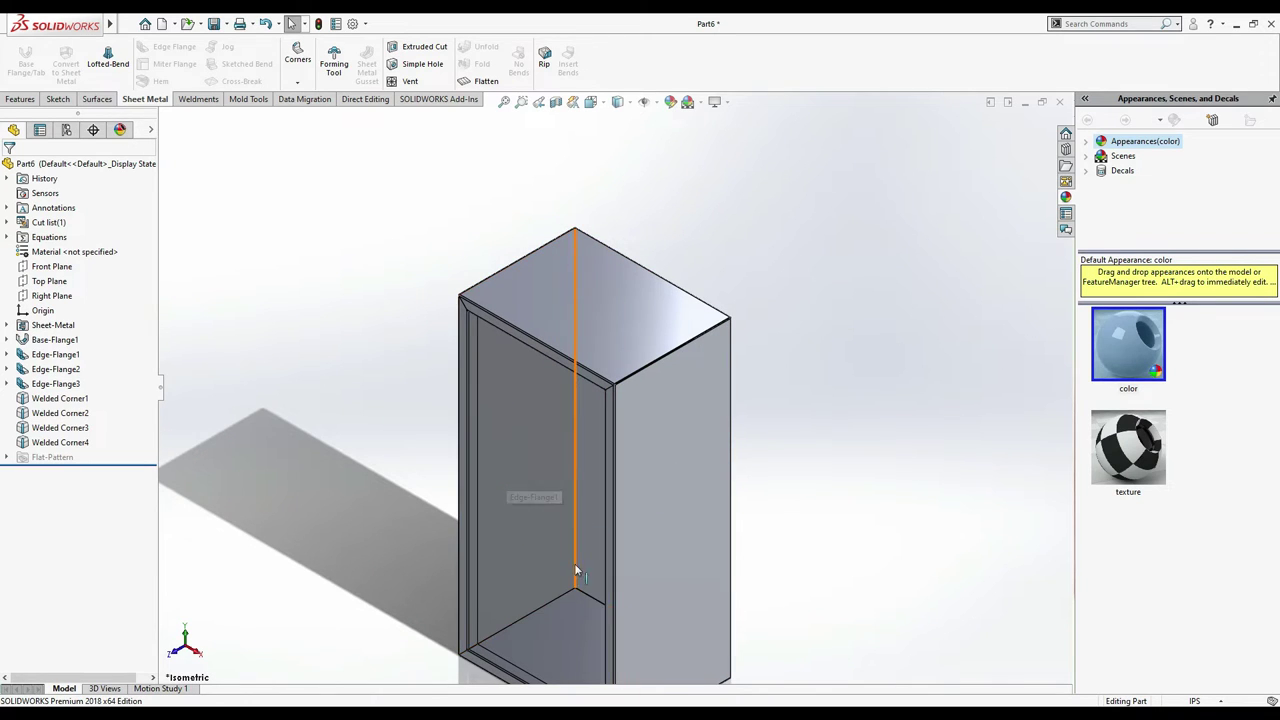
# - Sketch on the panel's front face and draw upper and lower full-width corner rectangles
pyautogui.click(598, 468)
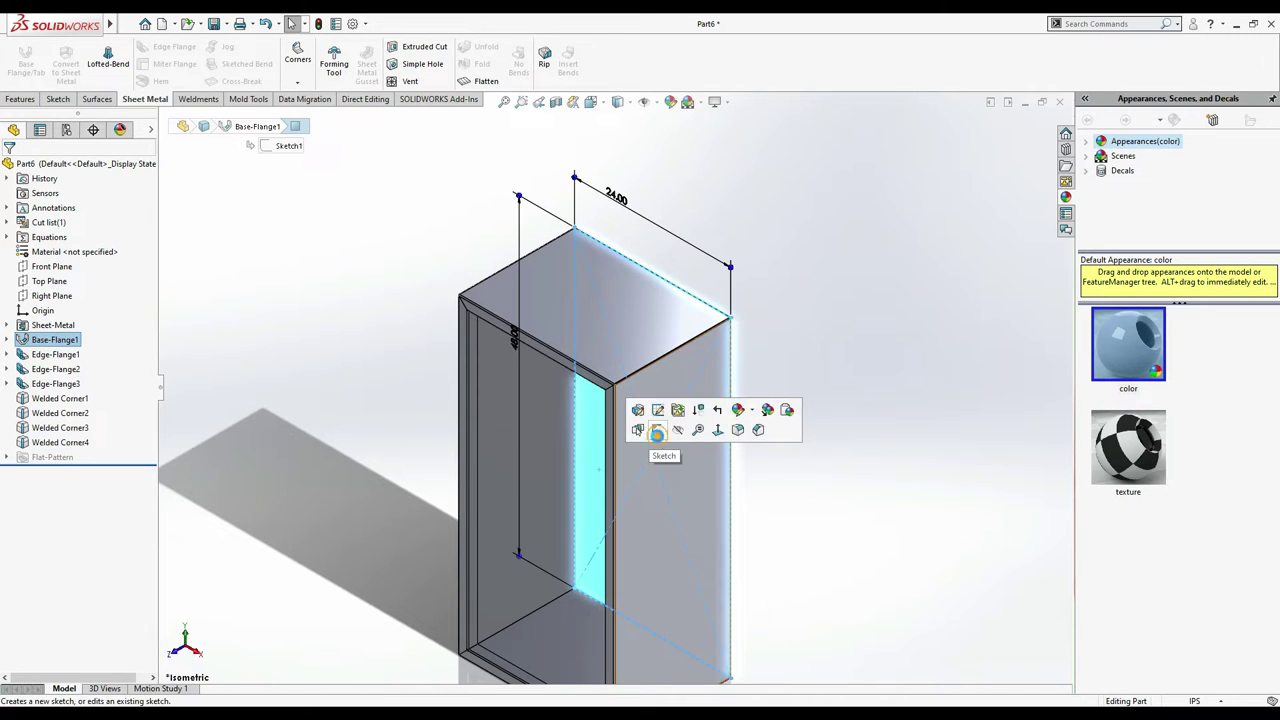
pyautogui.click(655, 430)
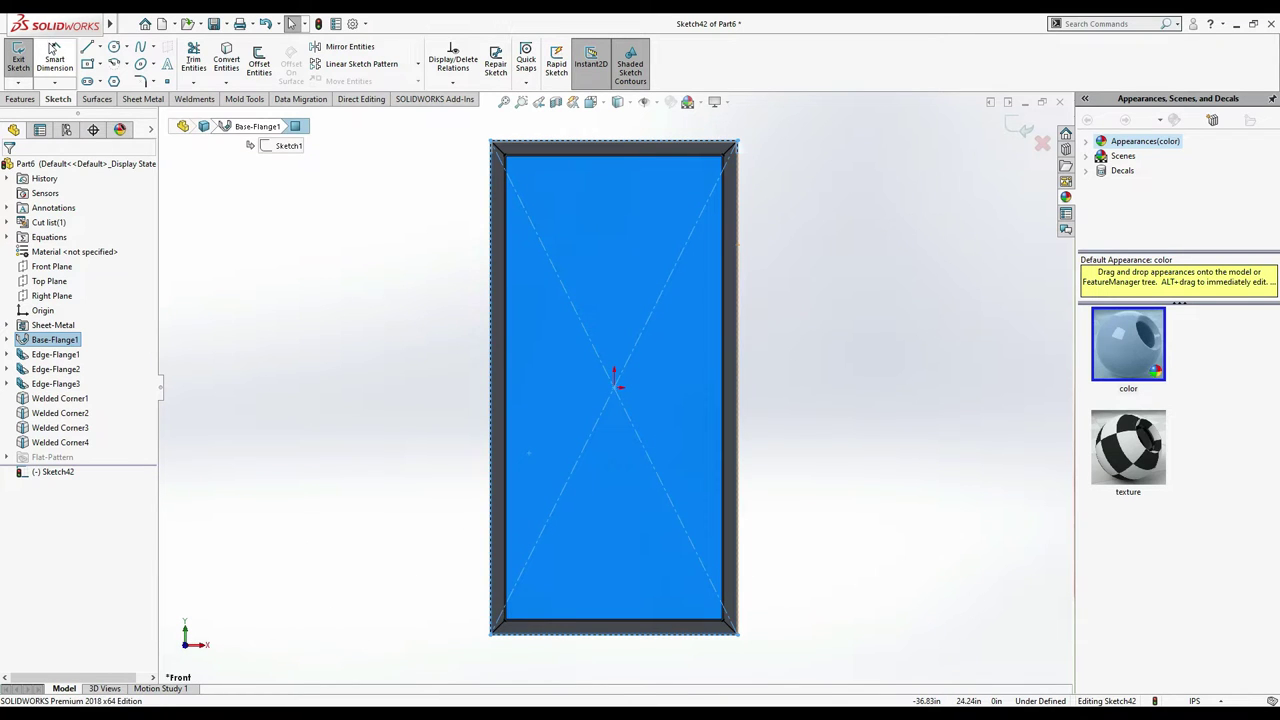
pyautogui.click(101, 64)
pyautogui.click(110, 80)
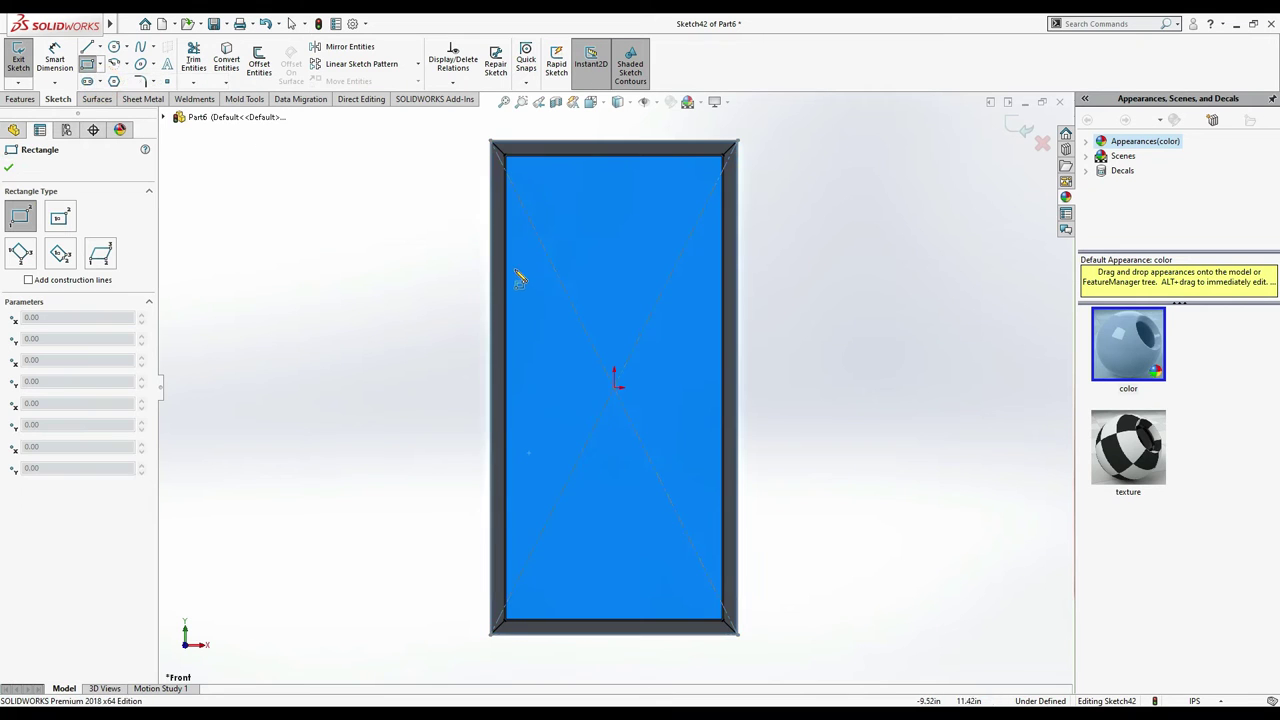
pyautogui.click(492, 239)
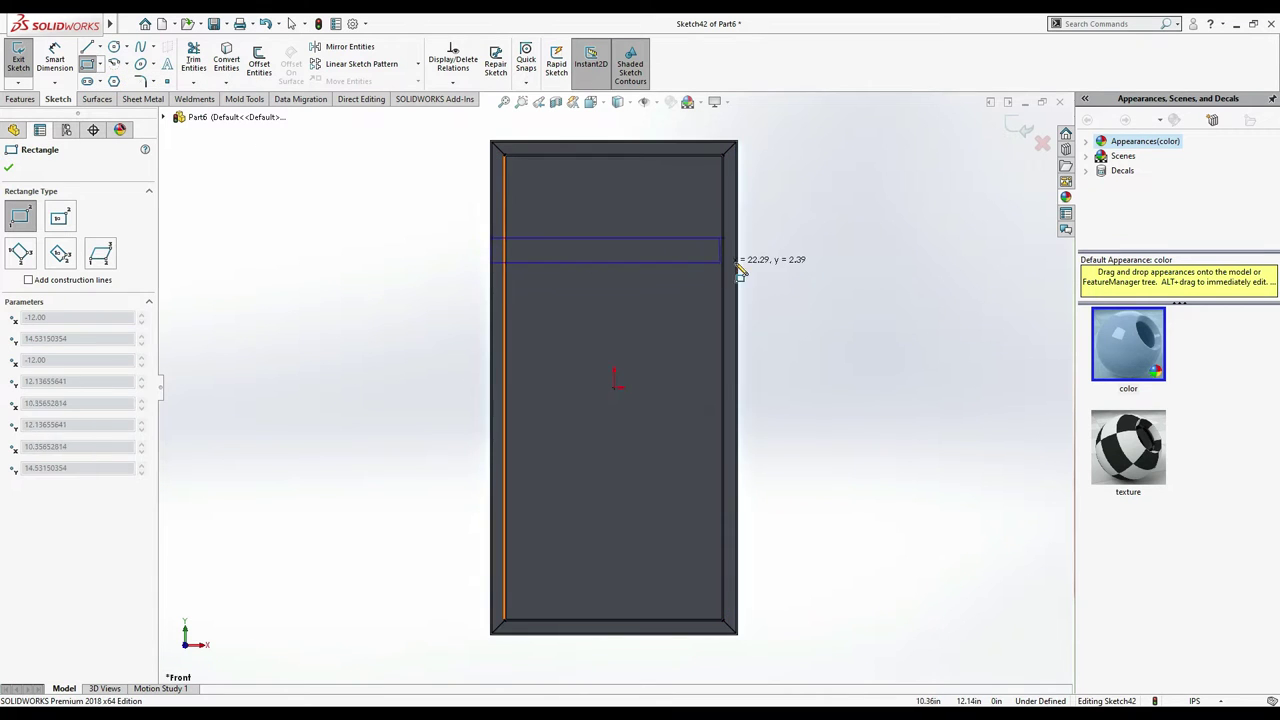
pyautogui.click(739, 262)
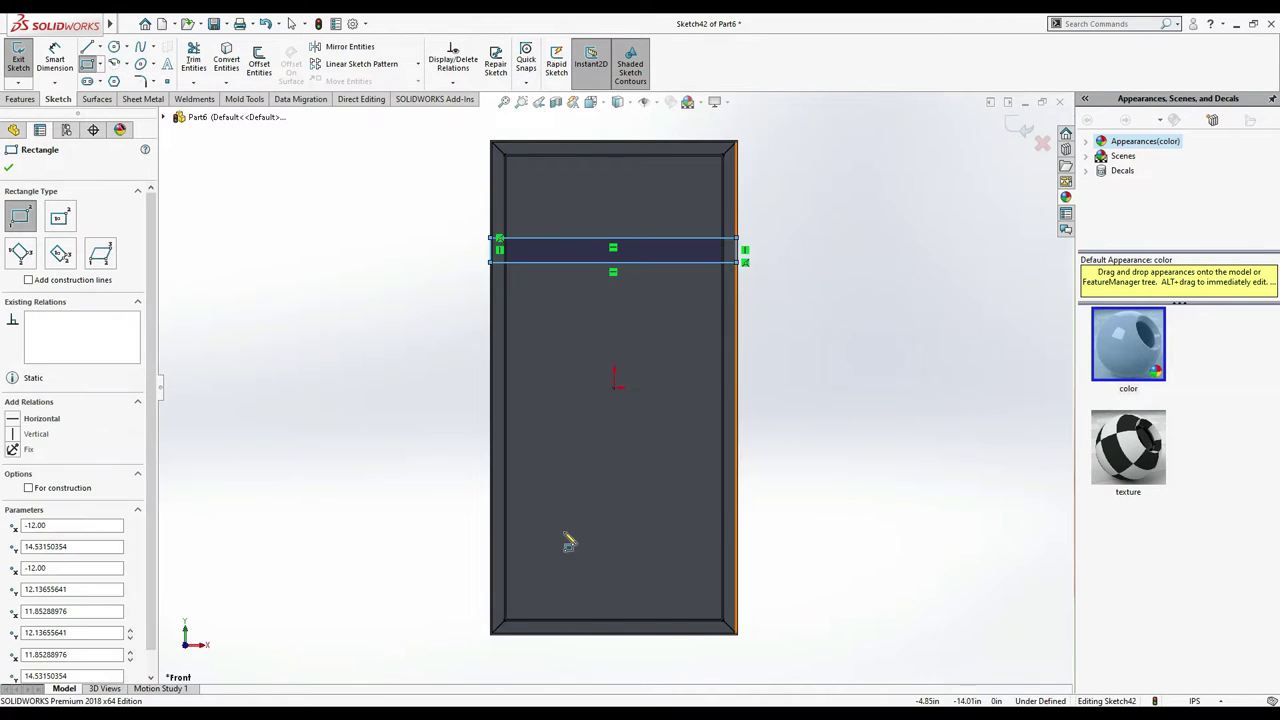
pyautogui.click(492, 478)
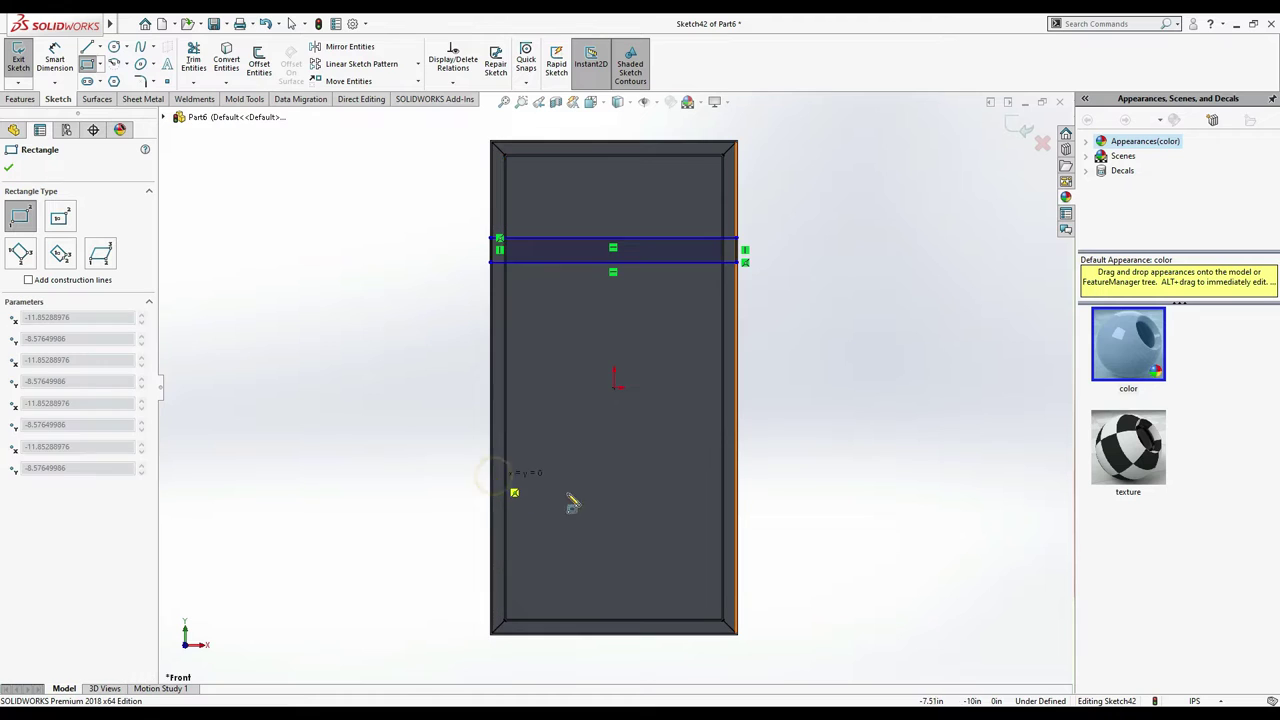
pyautogui.click(740, 497)
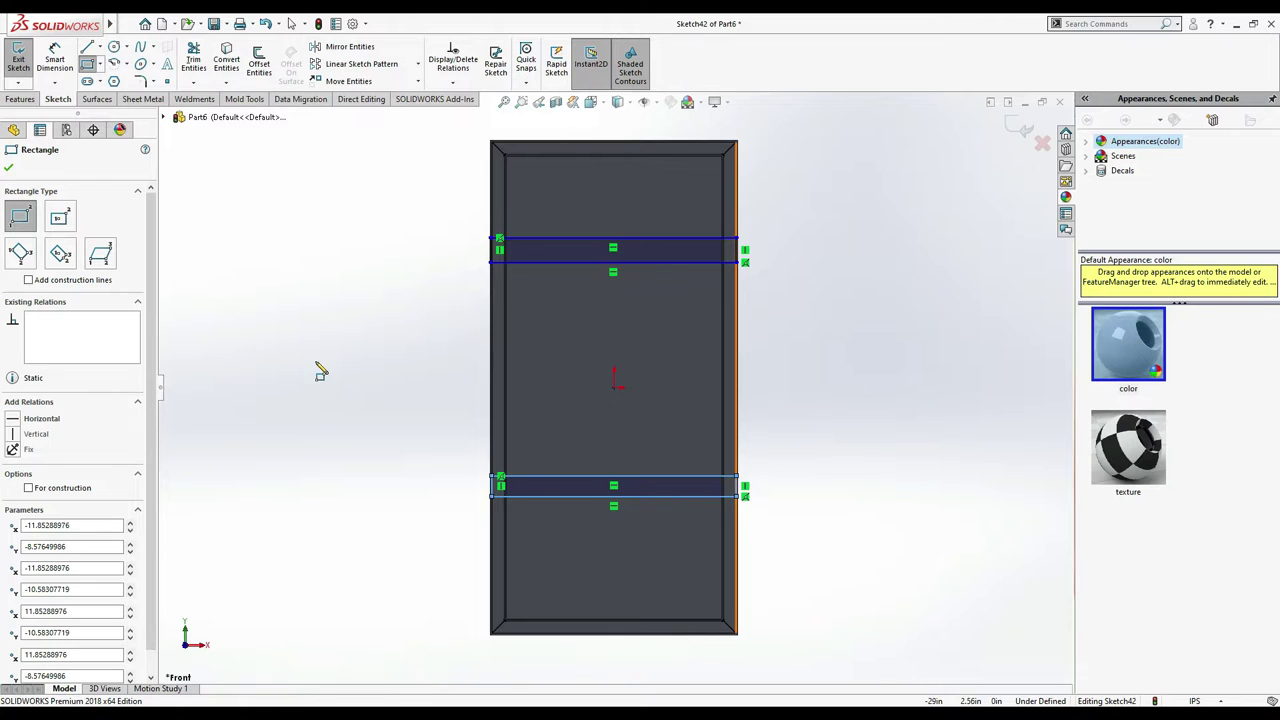
# - Add an Equal relation to the two bands' left sides
pyautogui.click(60, 56)
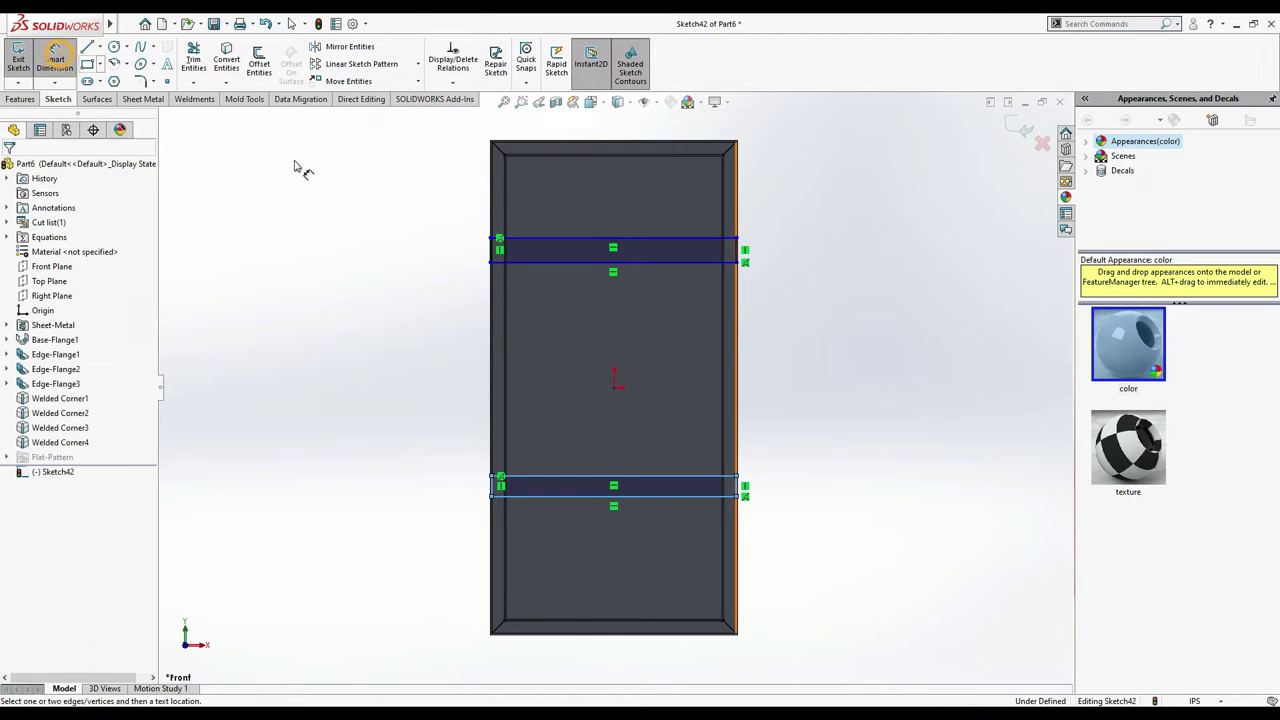
pyautogui.press('Escape')
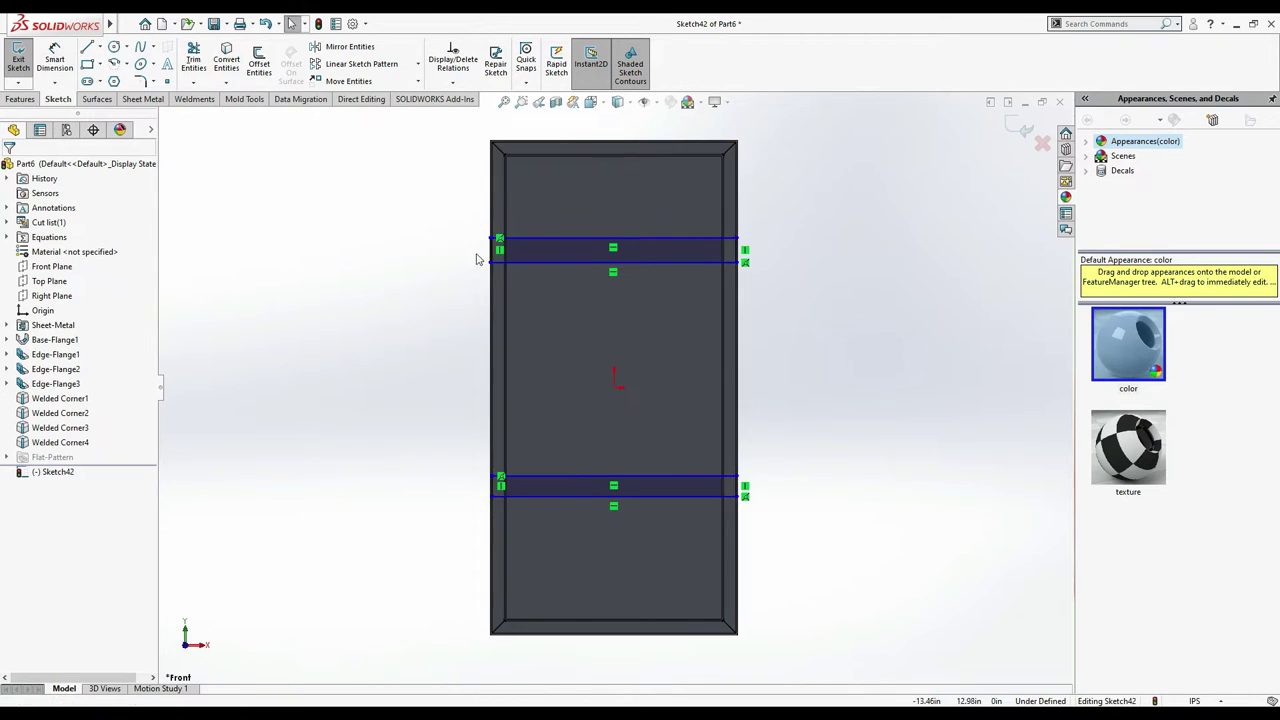
pyautogui.click(491, 250)
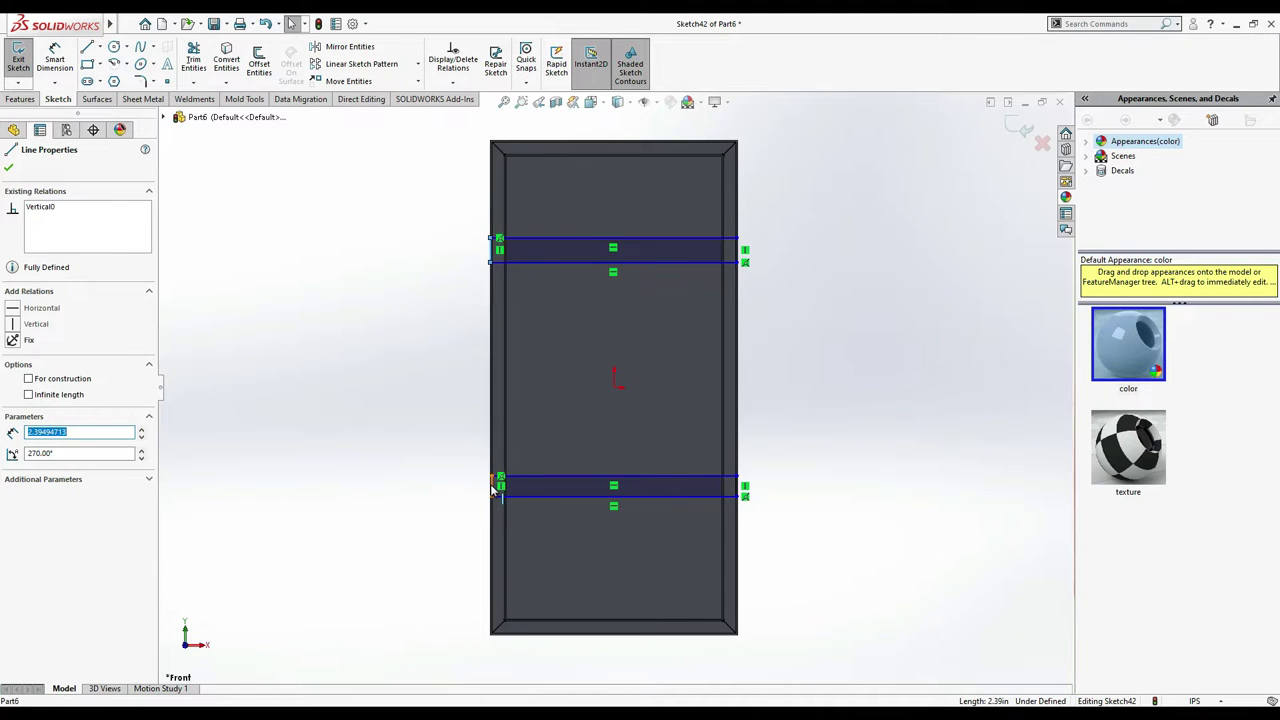
pyautogui.keyDown('ctrl'); pyautogui.click(494, 484); pyautogui.keyUp('ctrl')
pyautogui.click(33, 463)
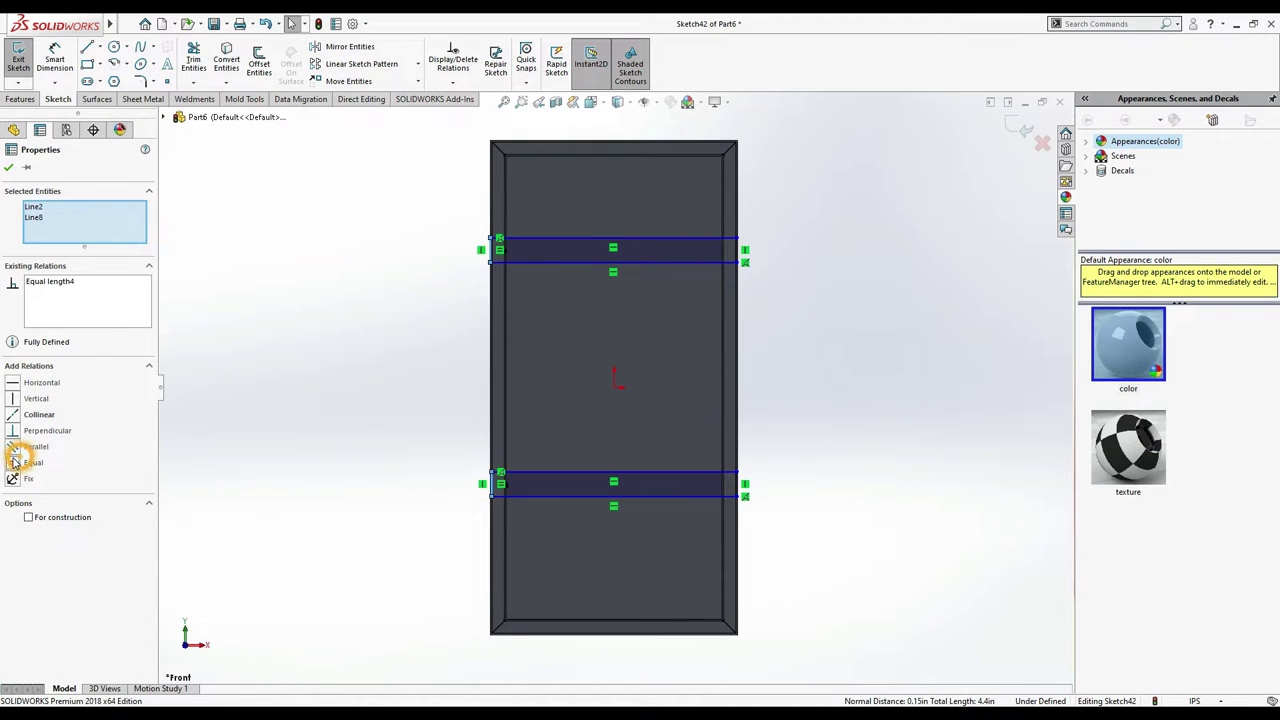
# - Dimension band height 3, upper band 10 from the top, and lower band from the bottom
pyautogui.click(55, 60)
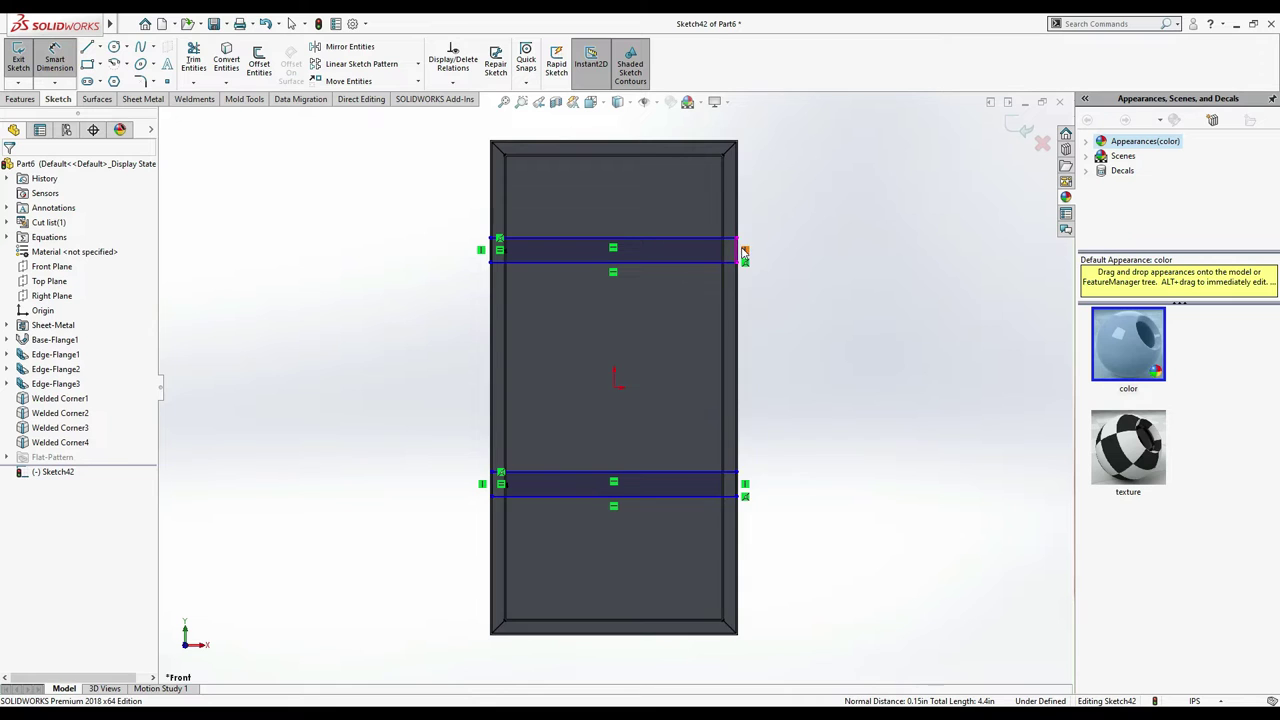
pyautogui.click(745, 256)
pyautogui.click(757, 243)
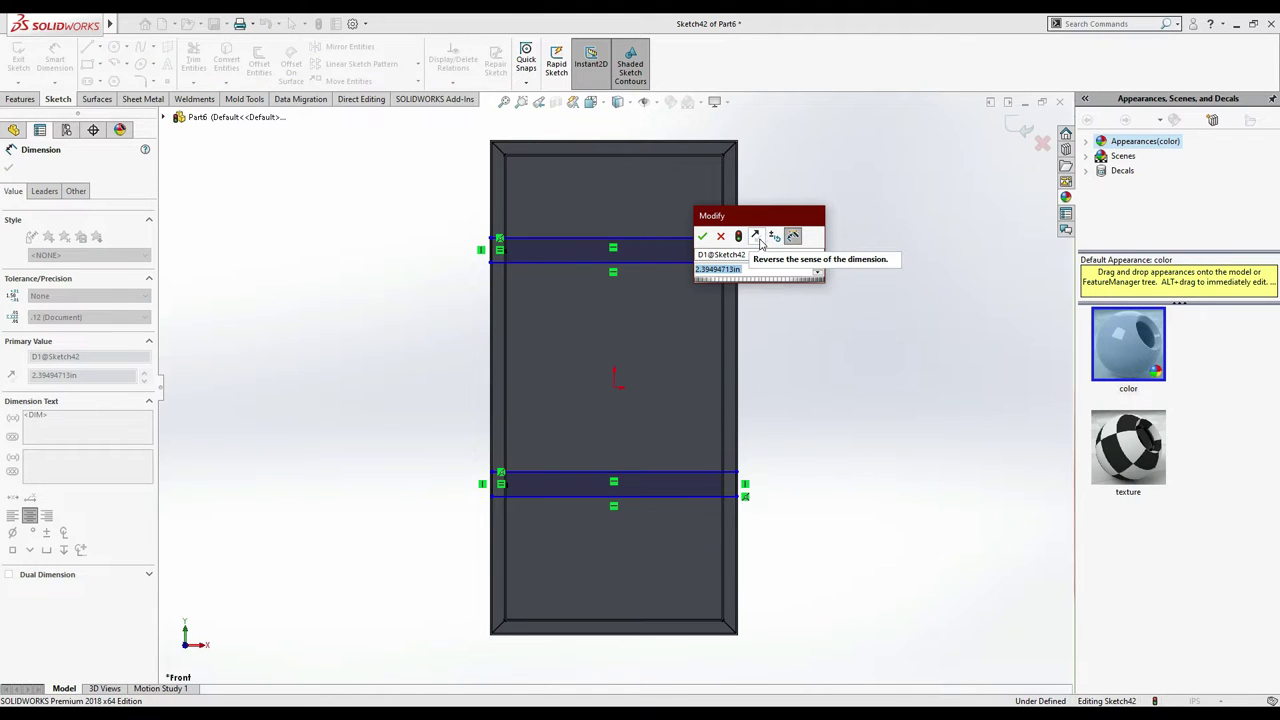
pyautogui.write('3')
pyautogui.press('Return')
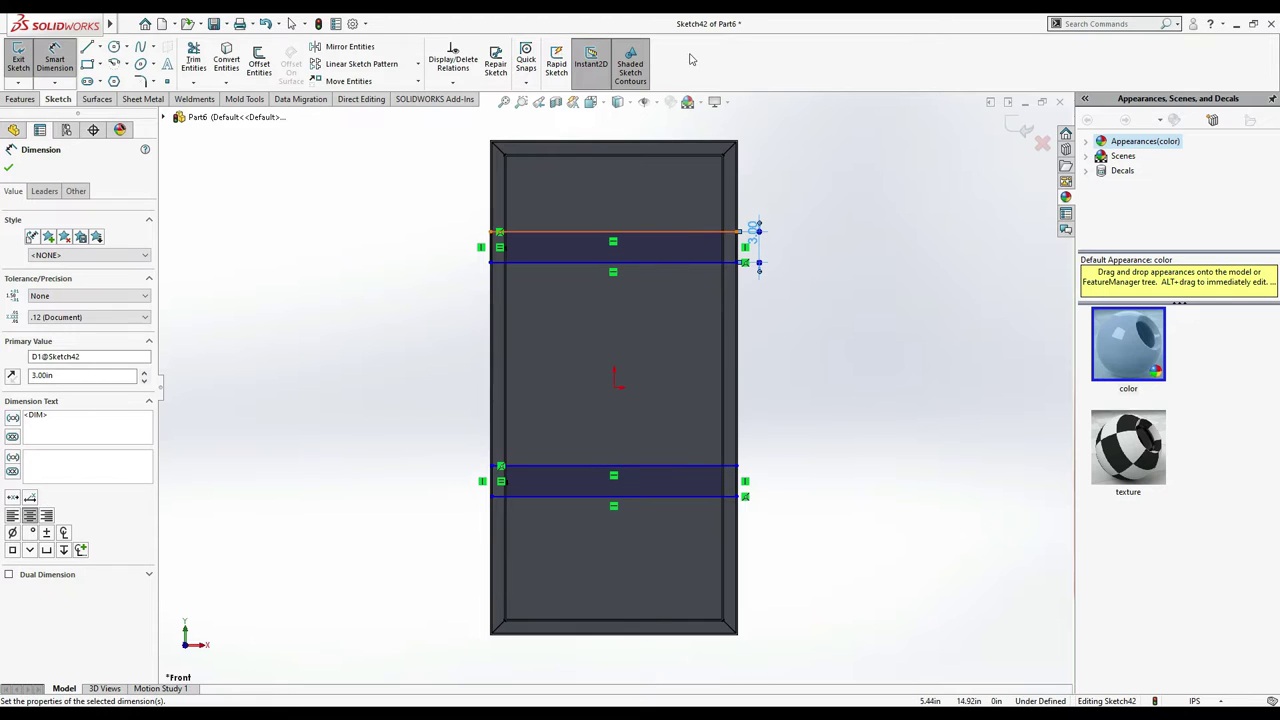
pyautogui.click(691, 146)
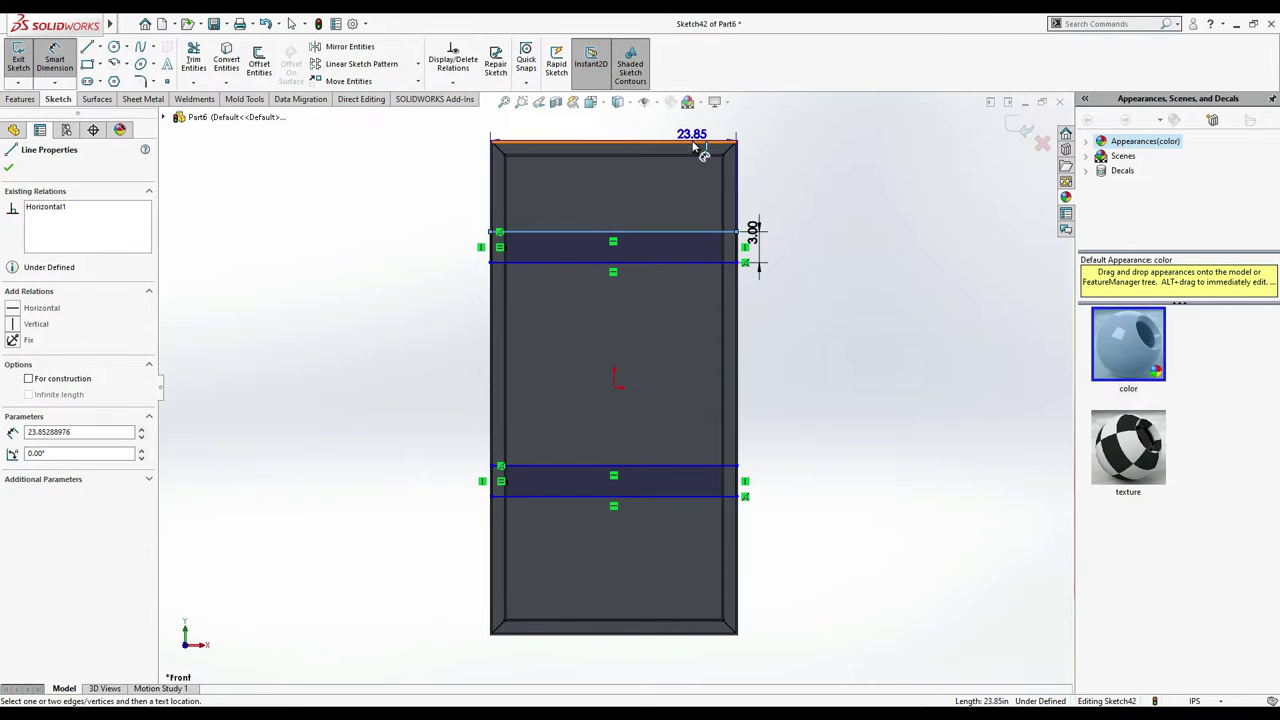
pyautogui.click(740, 231)
pyautogui.click(804, 180)
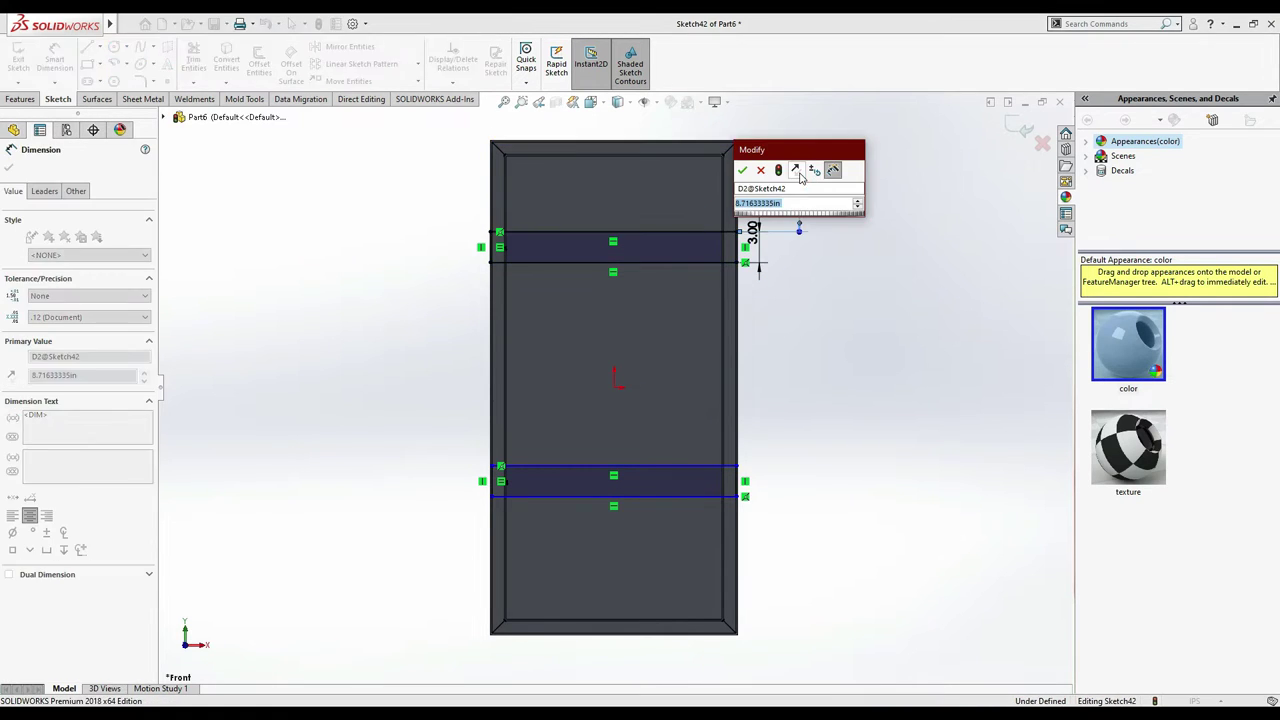
pyautogui.write('10')
pyautogui.press('Return')
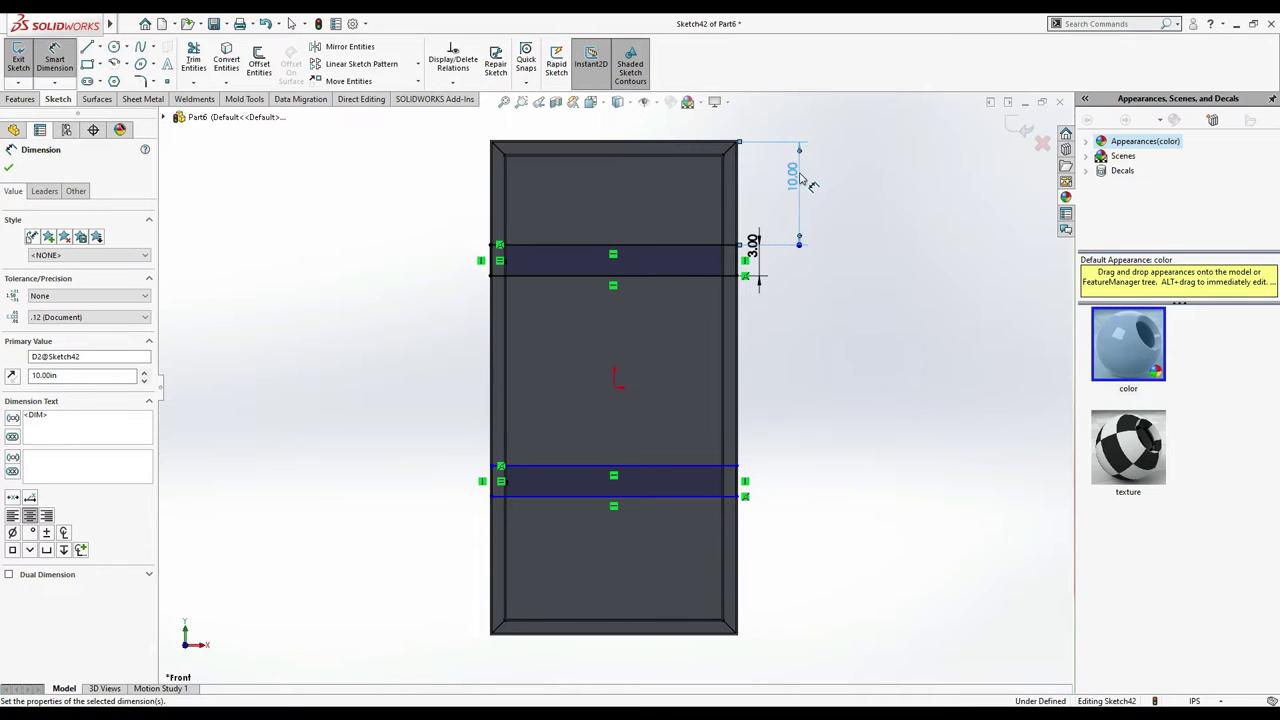
pyautogui.click(713, 630)
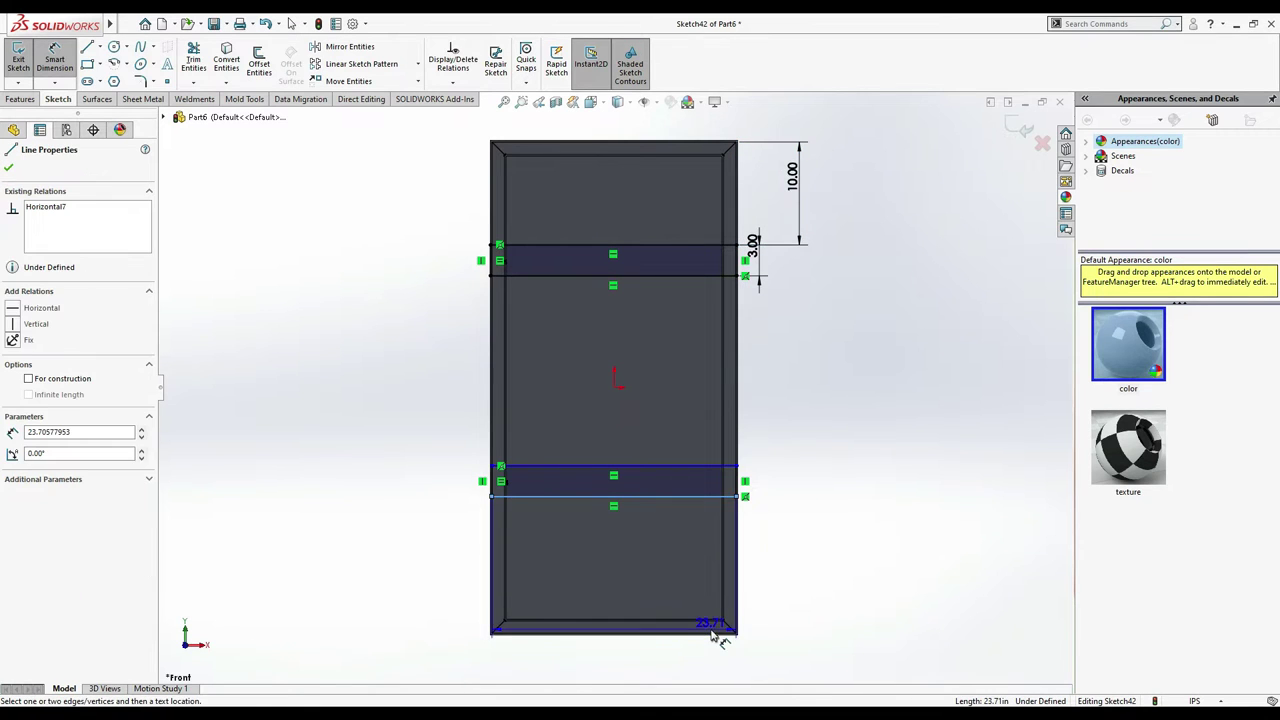
pyautogui.click(764, 607)
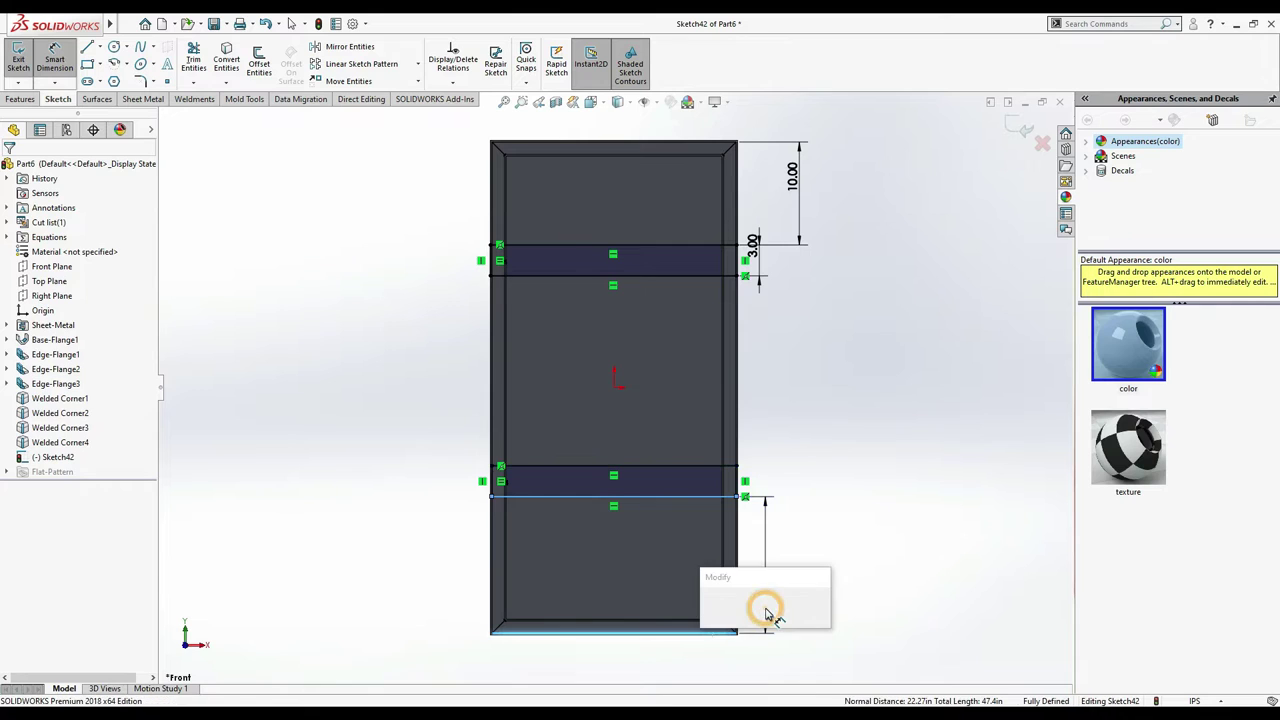
pyautogui.press('Return')
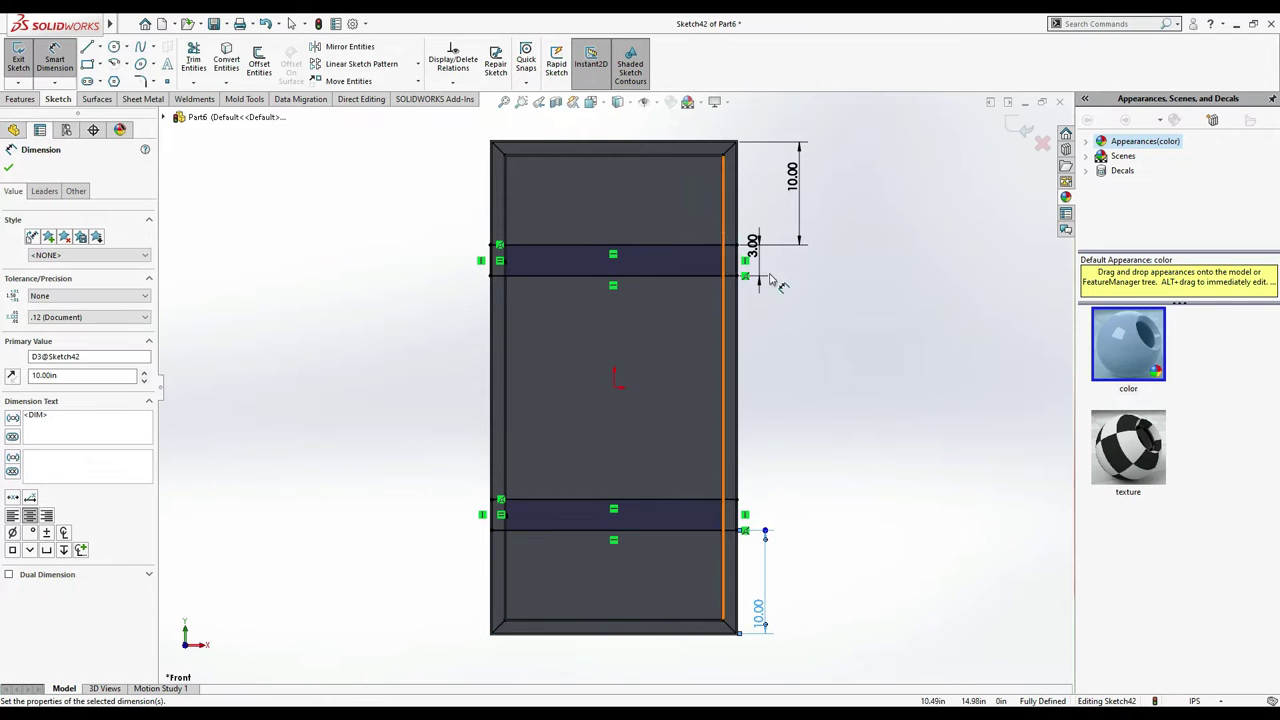
# - Change the band height to 1.5 and keep the band spacing as a reference dimension
pyautogui.doubleClick(755, 250)
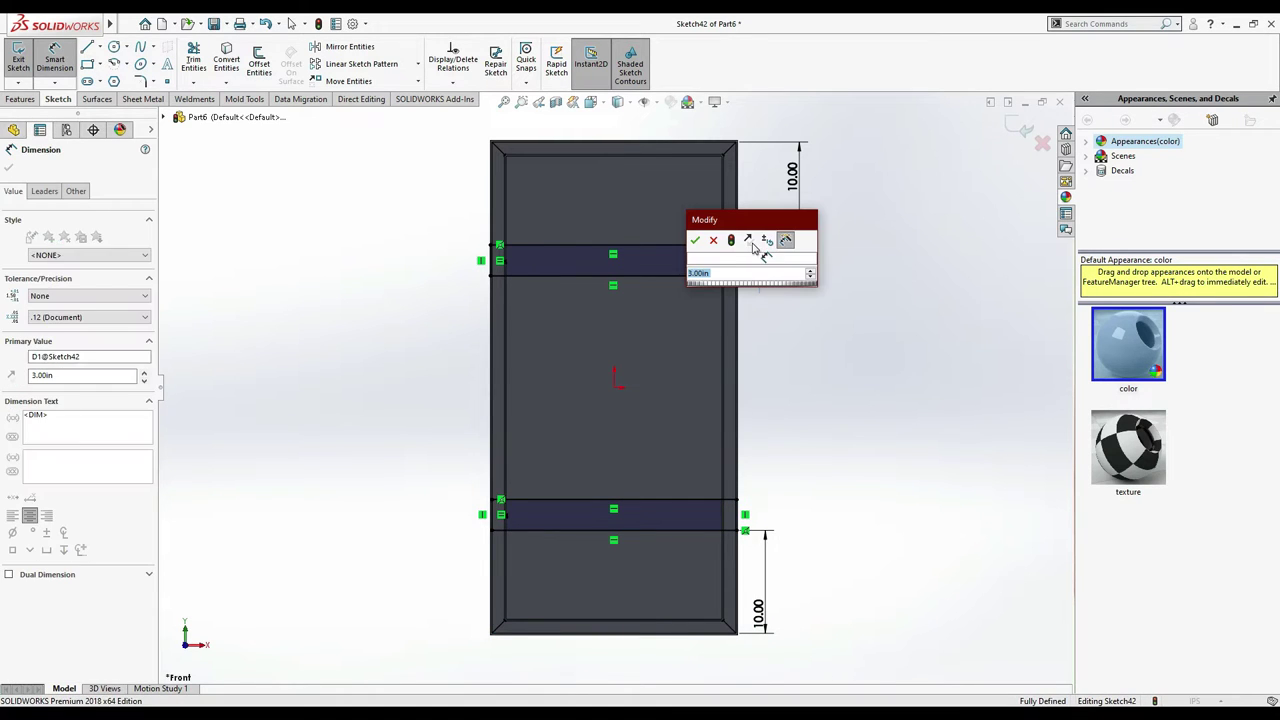
pyautogui.write('2')
pyautogui.press('Return')
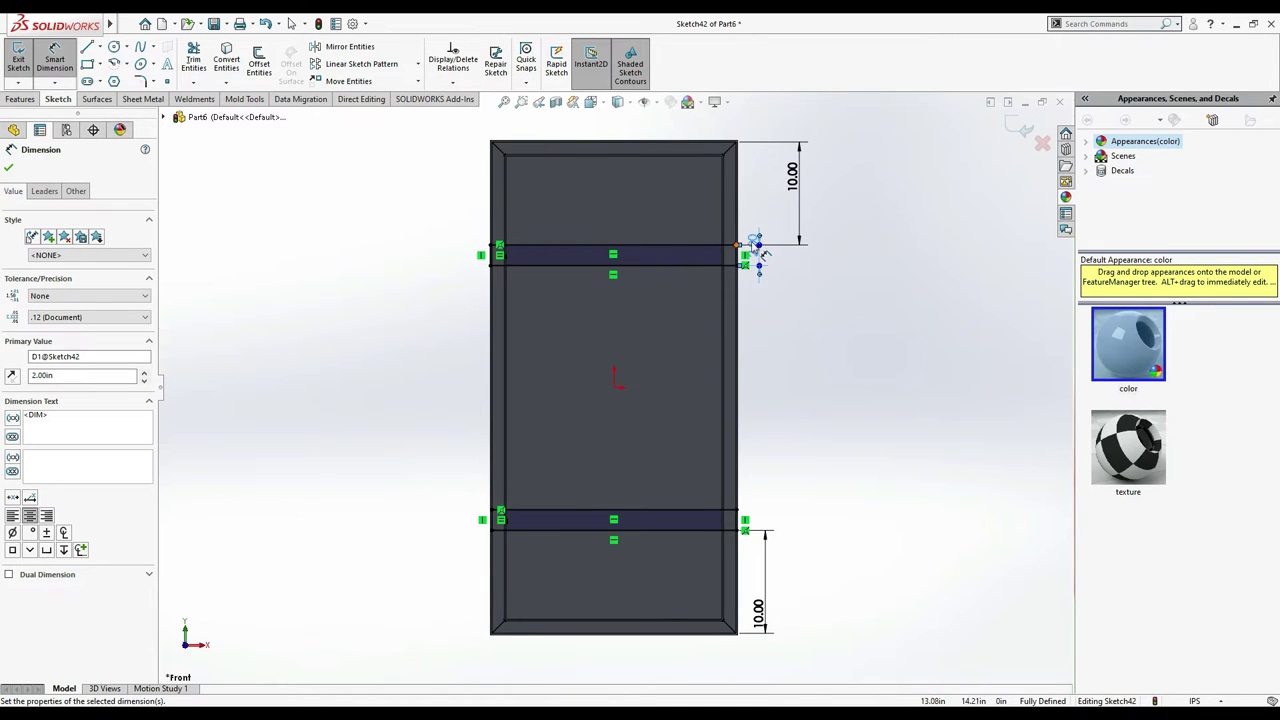
pyautogui.doubleClick(755, 250)
pyautogui.write('1.5')
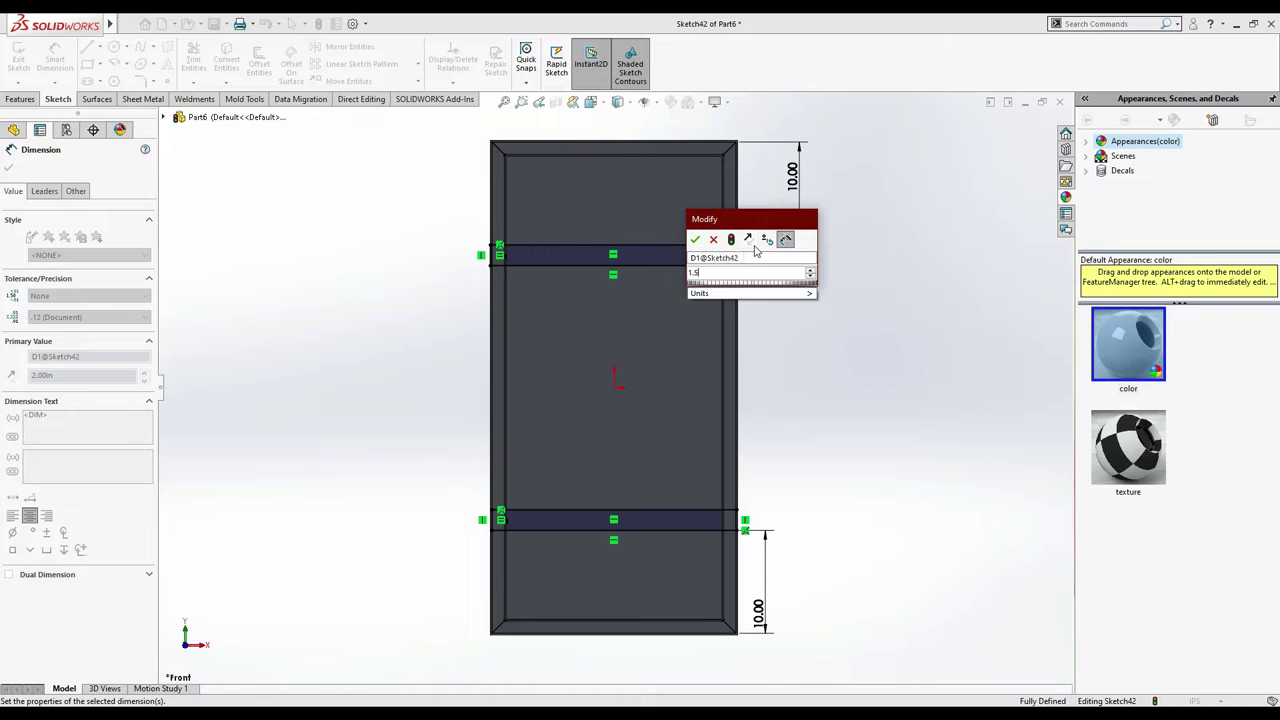
pyautogui.press('Return')
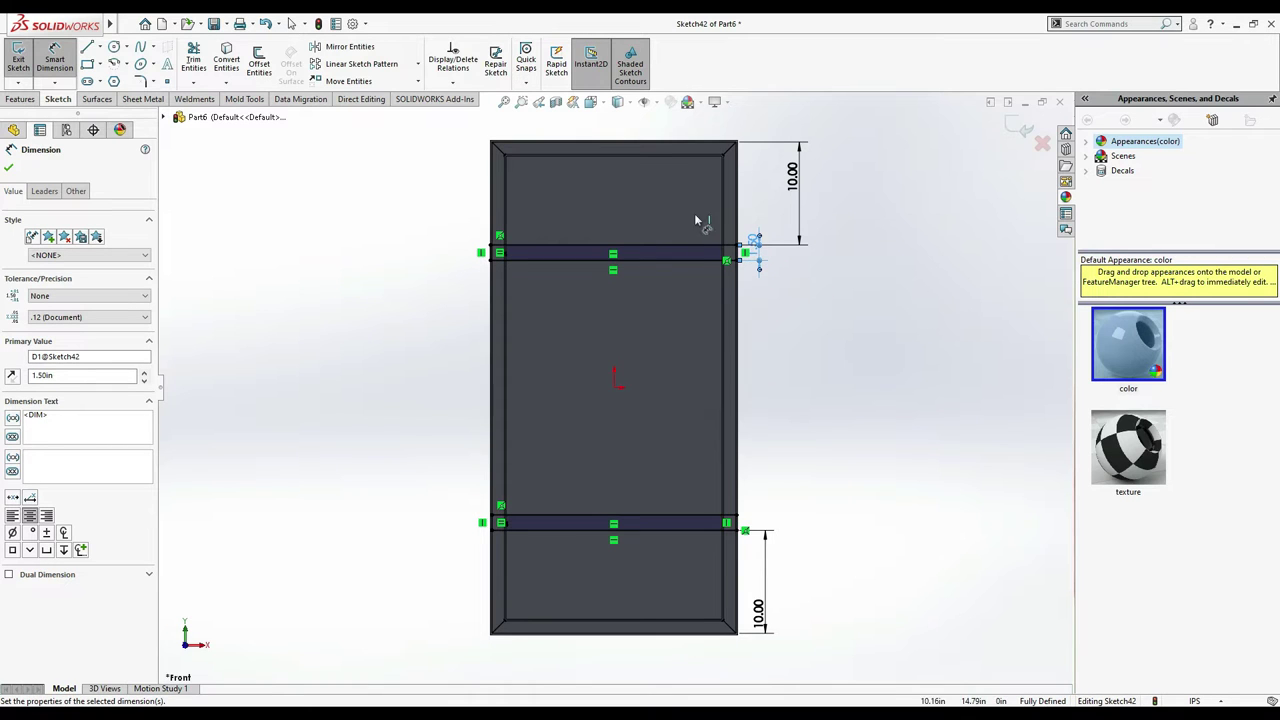
pyautogui.click(688, 260)
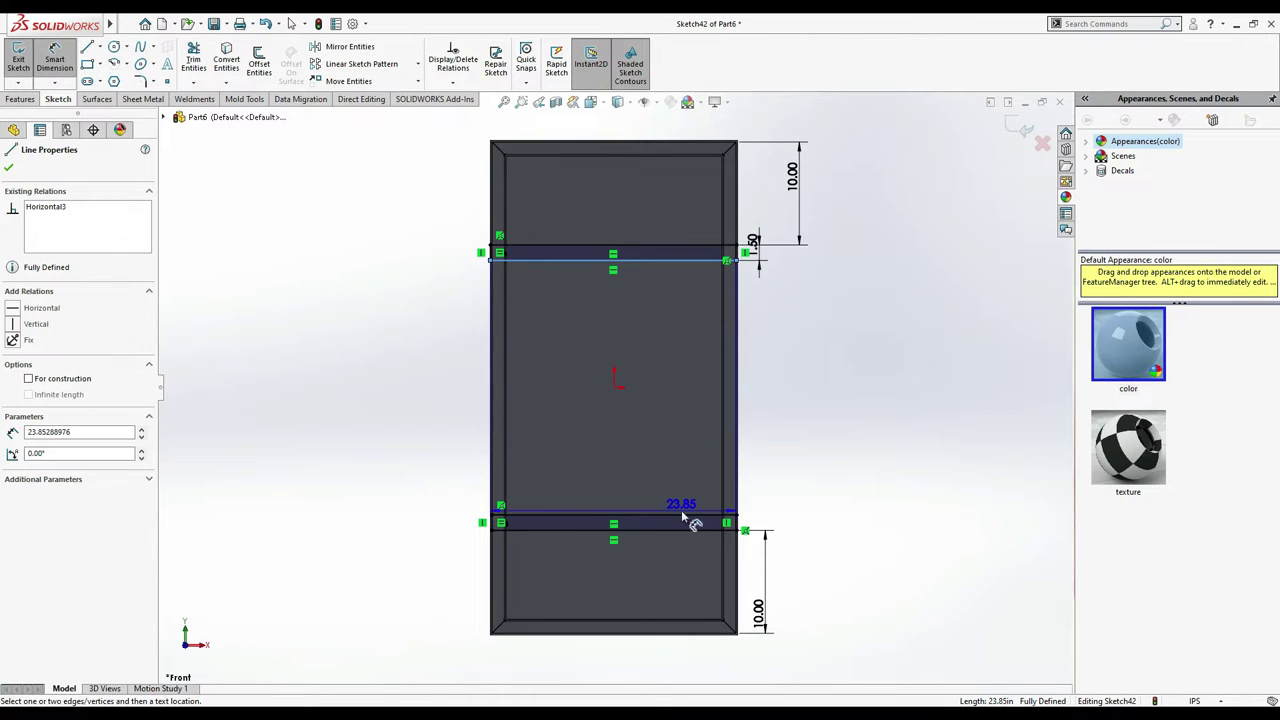
pyautogui.click(683, 517)
pyautogui.click(812, 405)
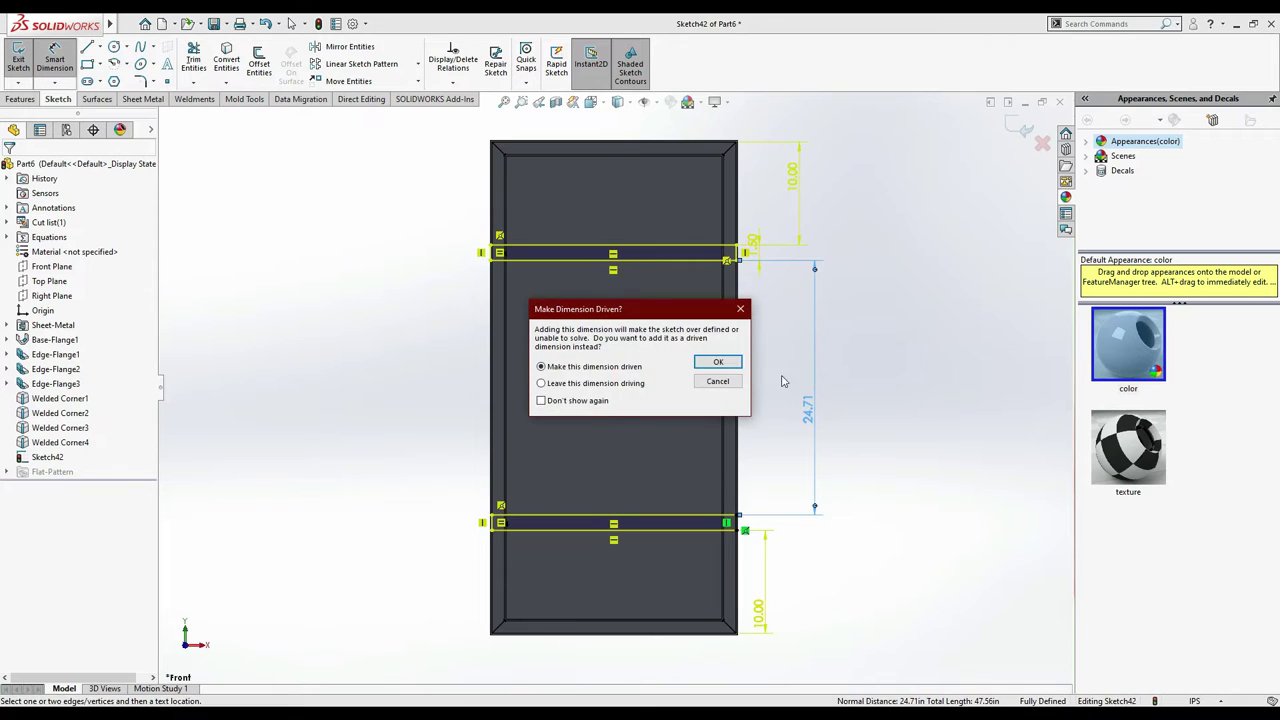
pyautogui.click(710, 362)
# - Set the upper band 15 from the top and the lower band 15 from the bottom
pyautogui.click(792, 176)
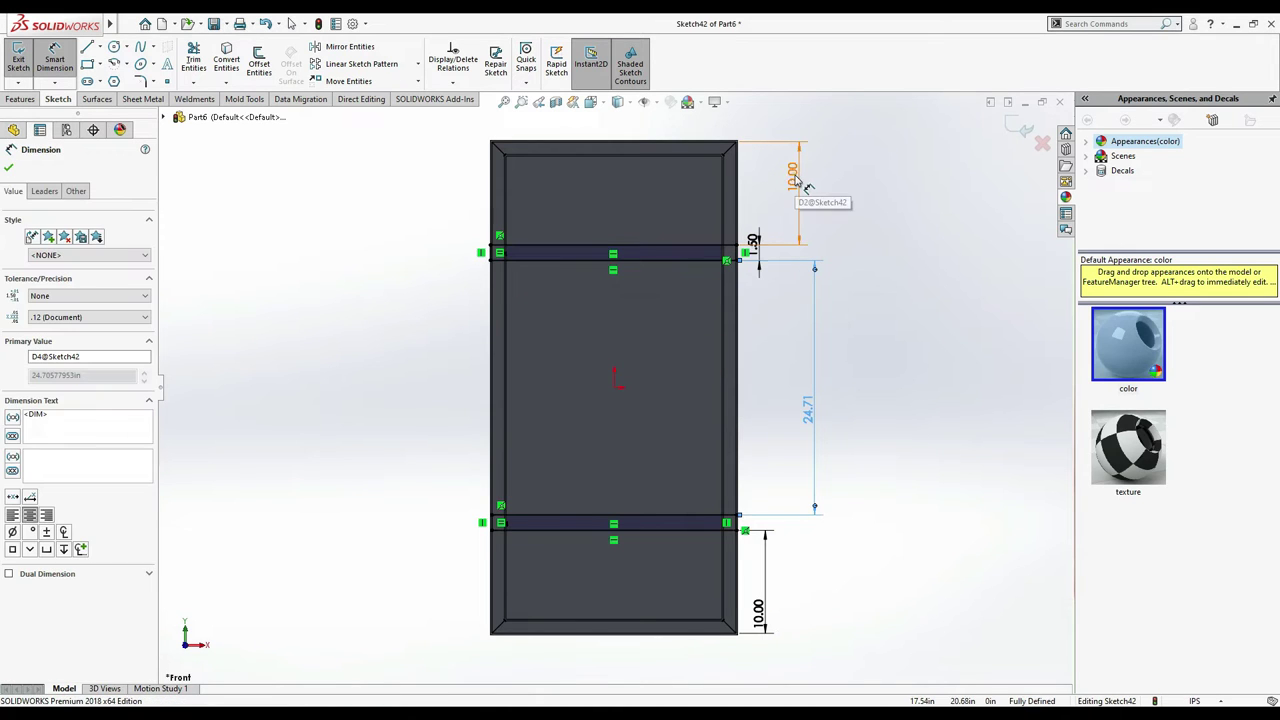
pyautogui.press('Delete')
pyautogui.click(793, 175)
pyautogui.write('15')
pyautogui.press('Return')
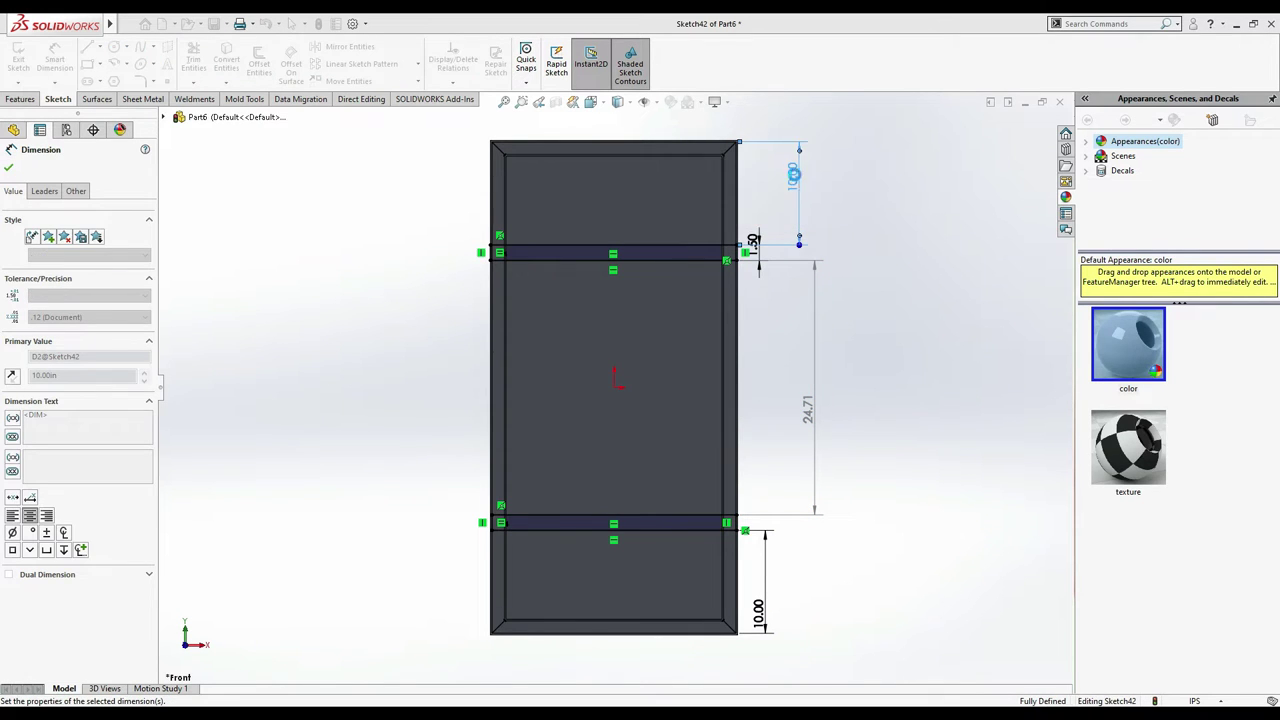
pyautogui.doubleClick(759, 611)
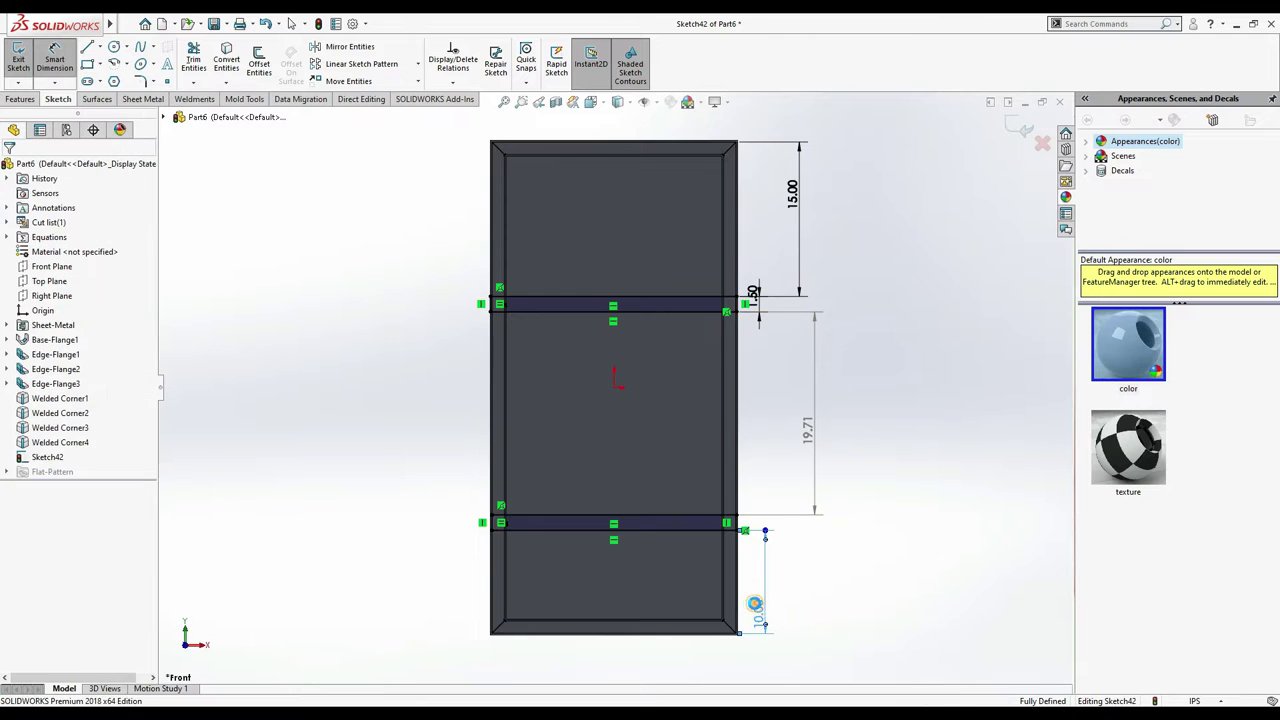
pyautogui.write('15')
pyautogui.press('Return')
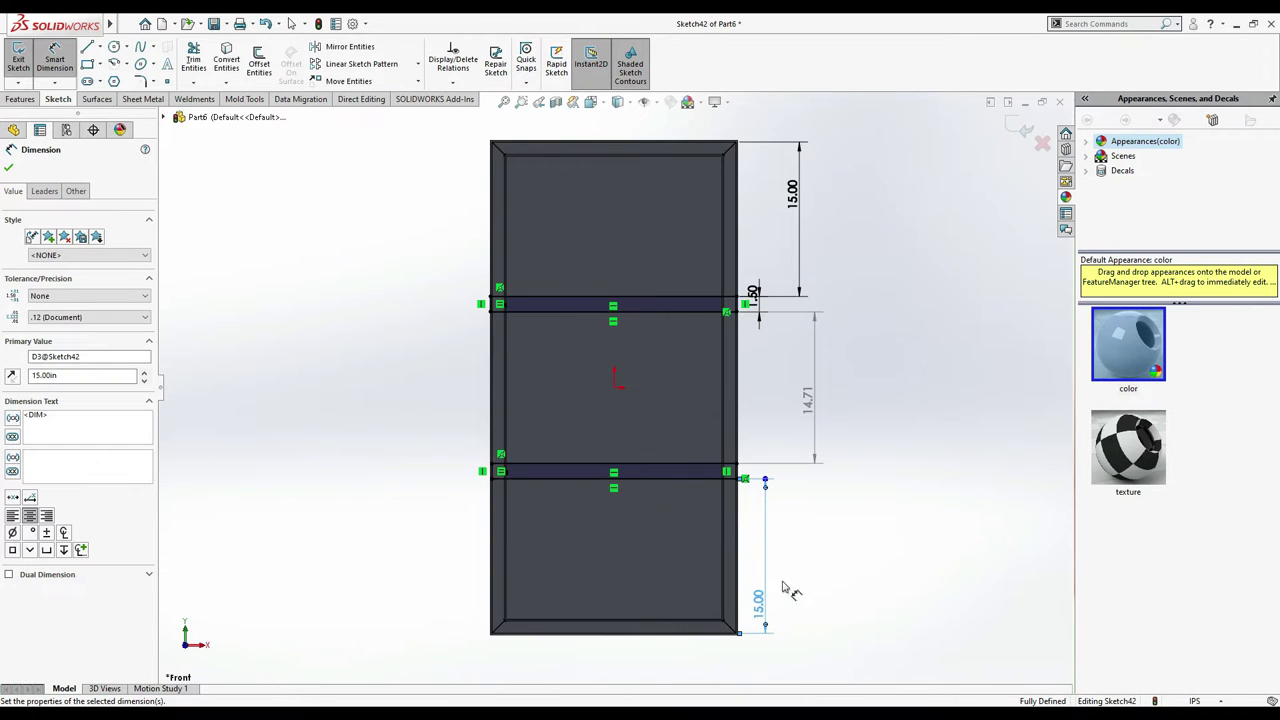
pyautogui.click(8, 168)
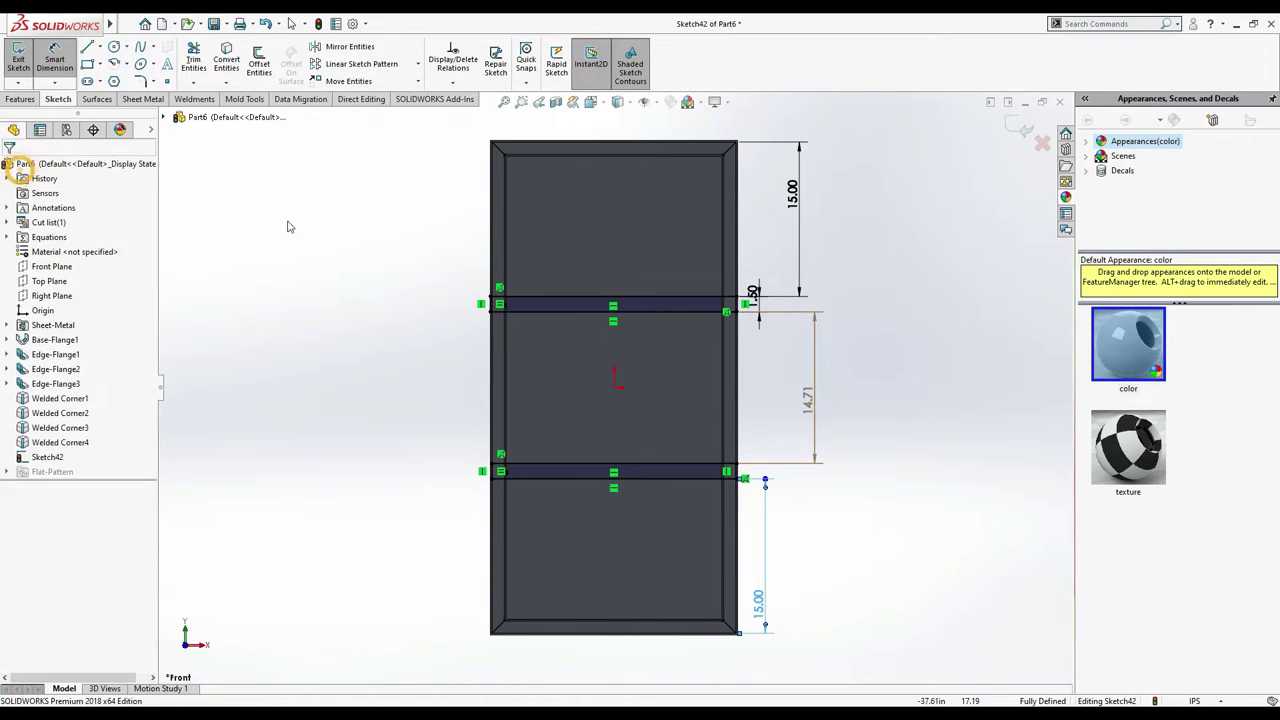
pyautogui.click(290, 220)
# - Extrude Sketch42's two bands 14 in deep as Boss-Extrude1
pyautogui.click(8, 100)
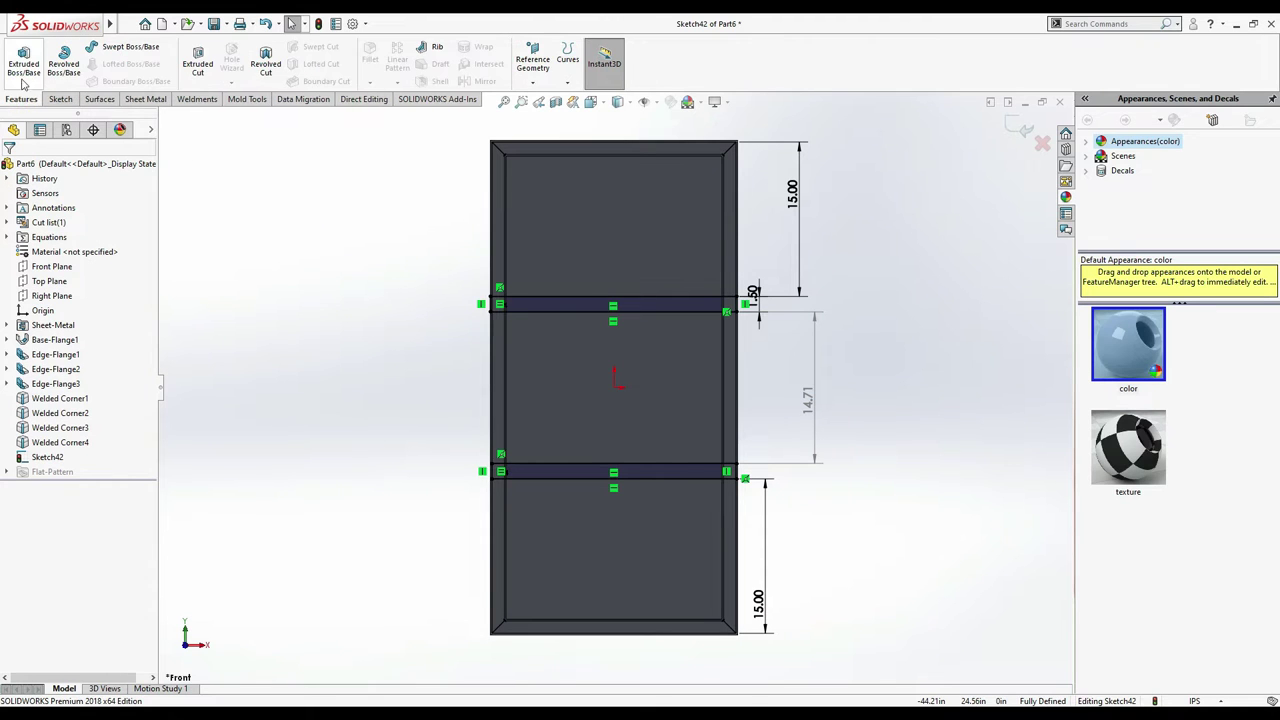
pyautogui.click(27, 70)
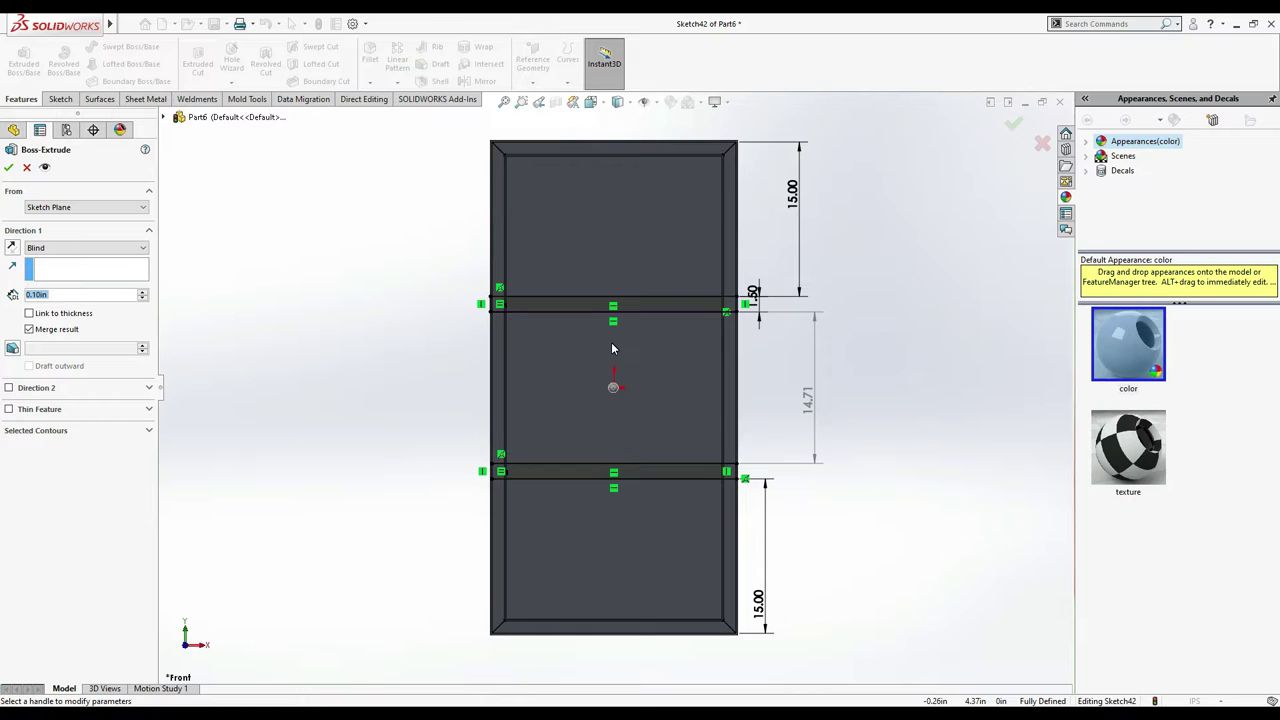
pyautogui.click(336, 387)
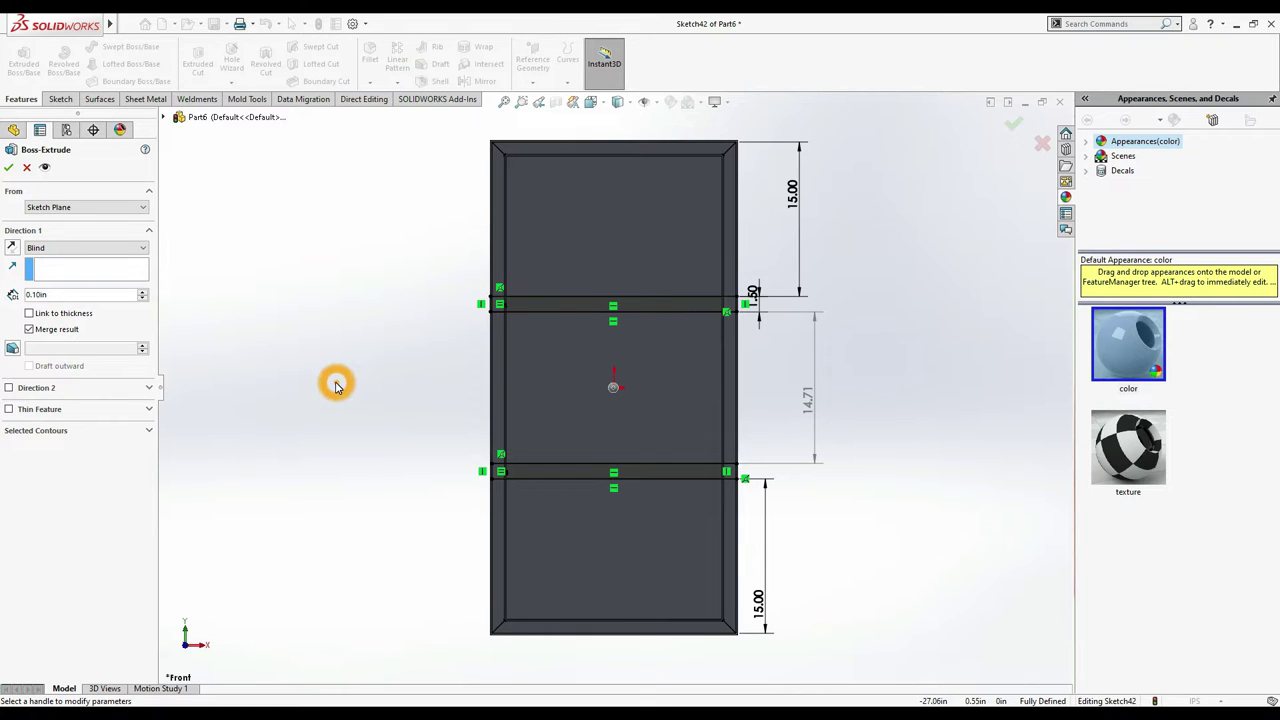
pyautogui.hotkey('ctrl', '7')
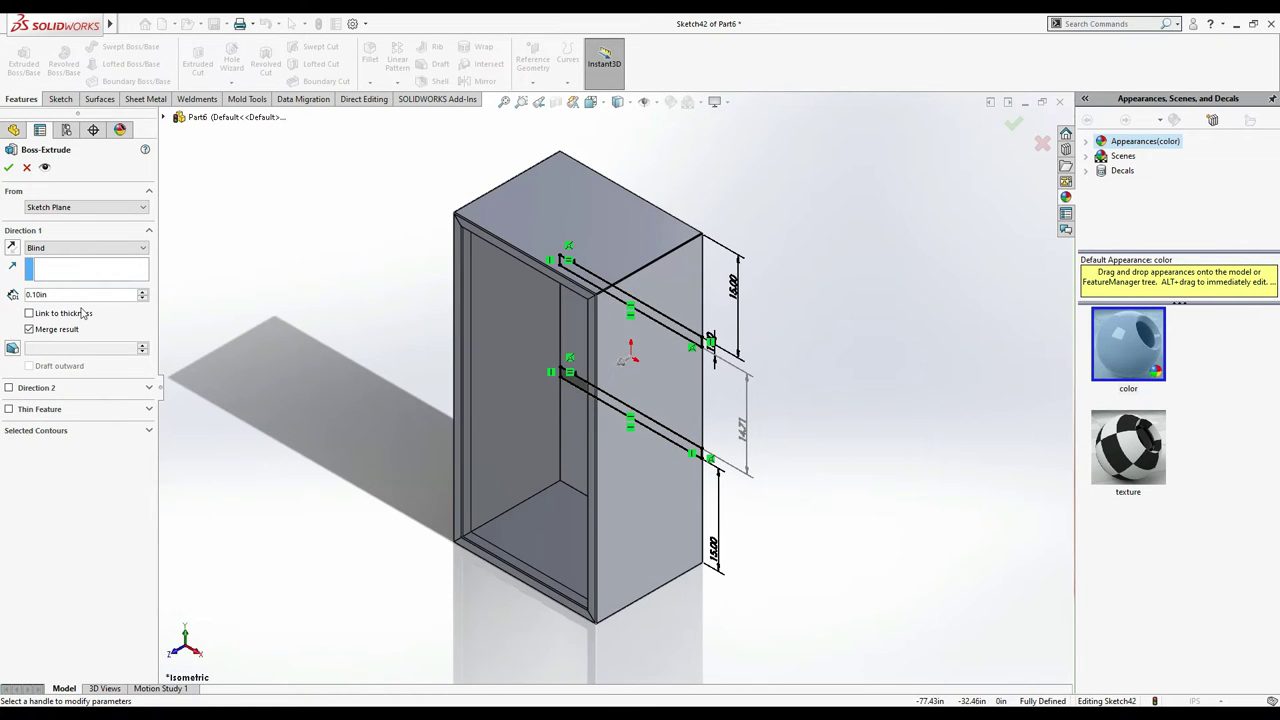
pyautogui.click(95, 294)
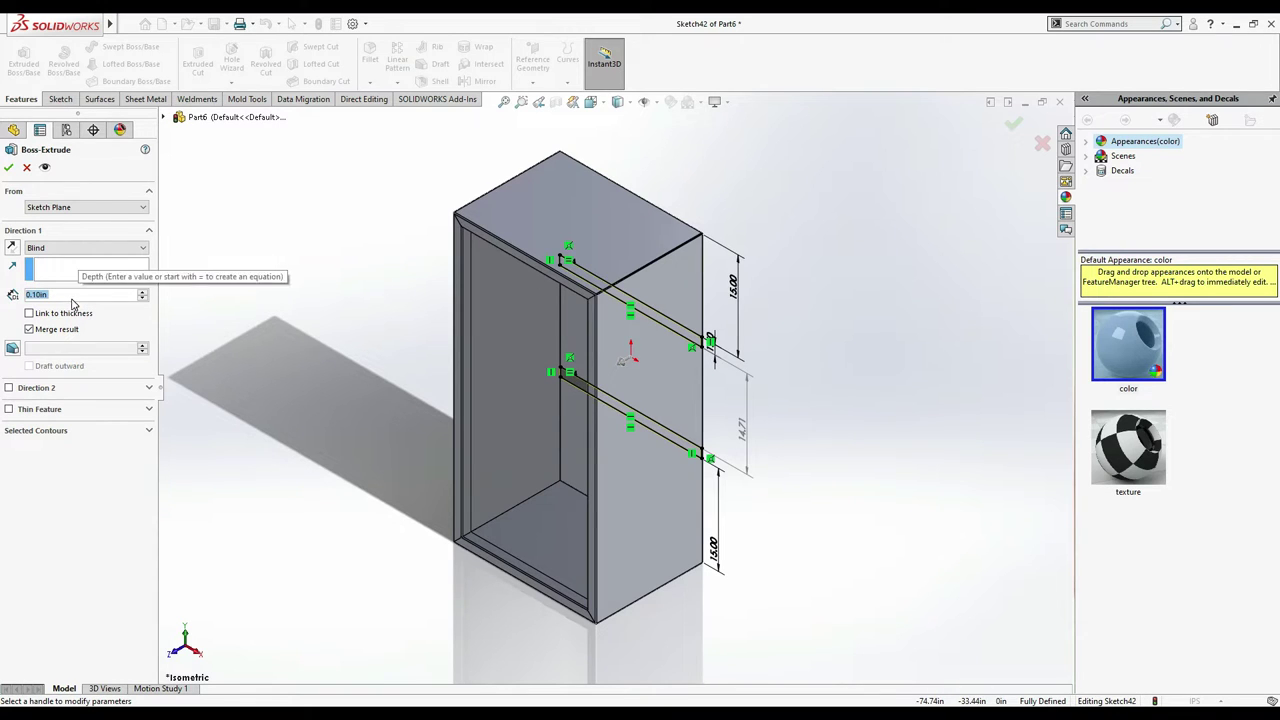
pyautogui.write('14')
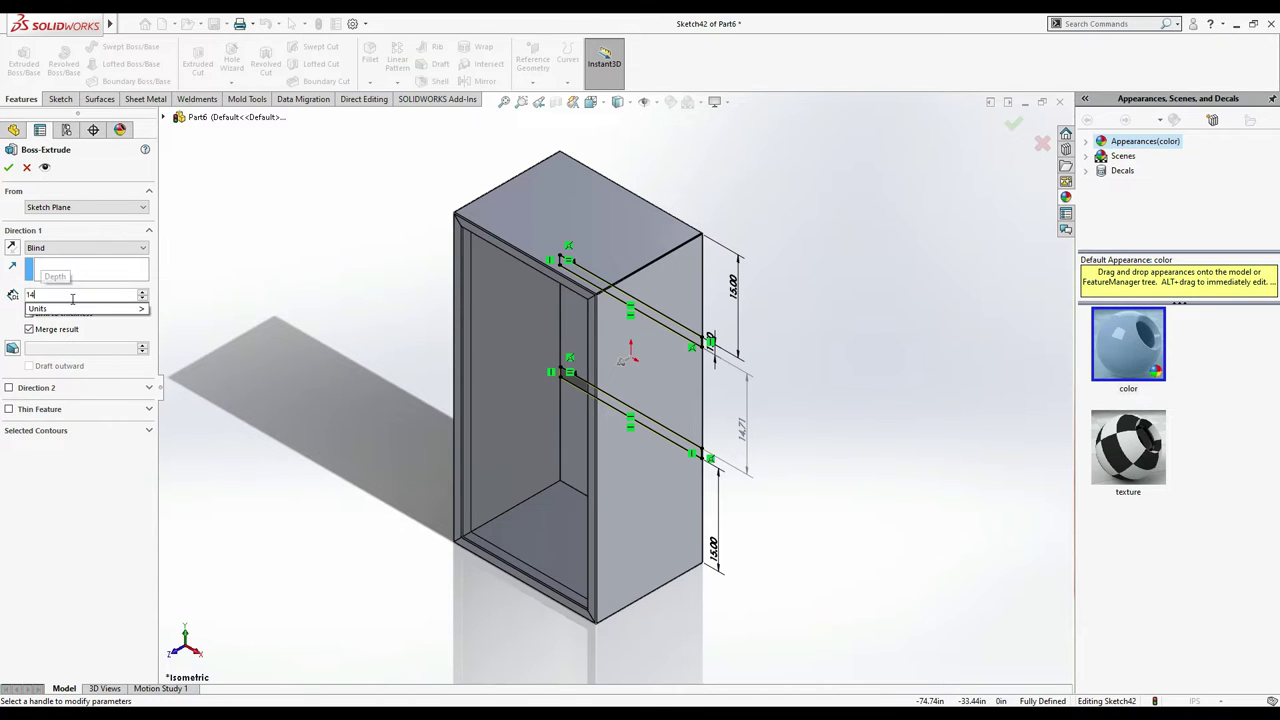
pyautogui.press('Return')
pyautogui.click(6, 168)
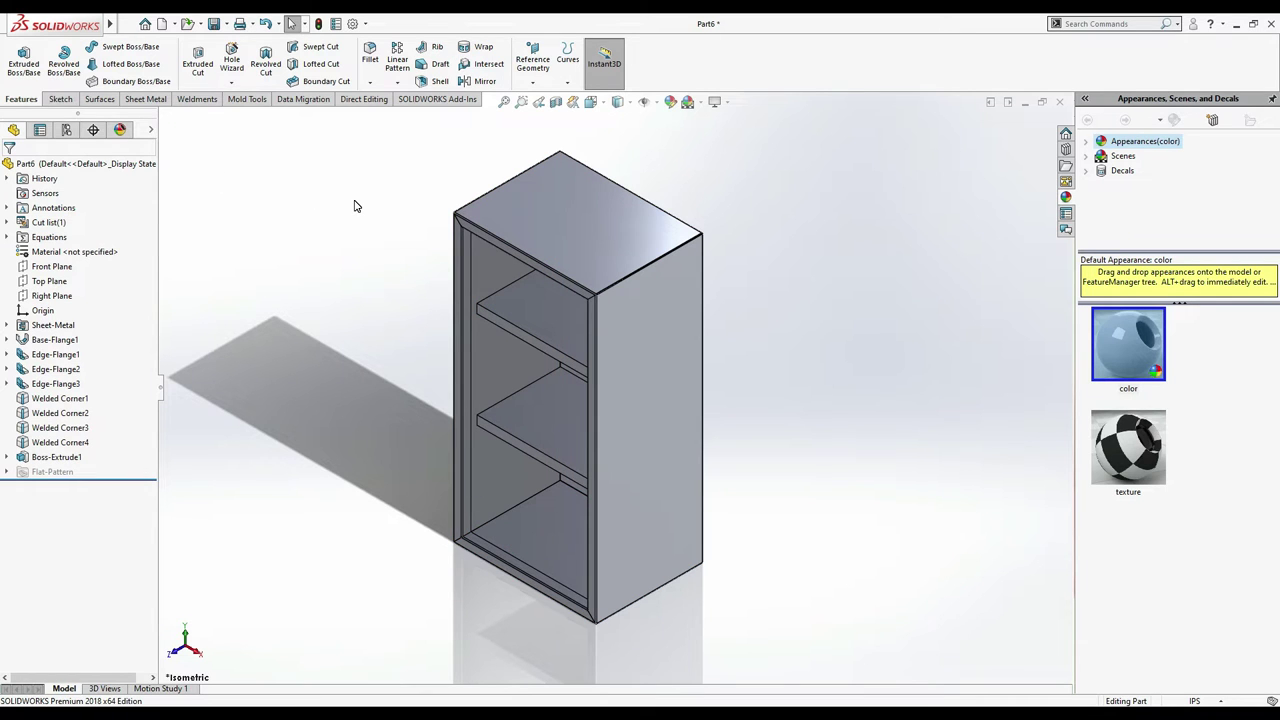
# - Save the cabinet as Part1 in Desktop > box with cover, then close the window
pyautogui.hotkey('ctrl', 's')
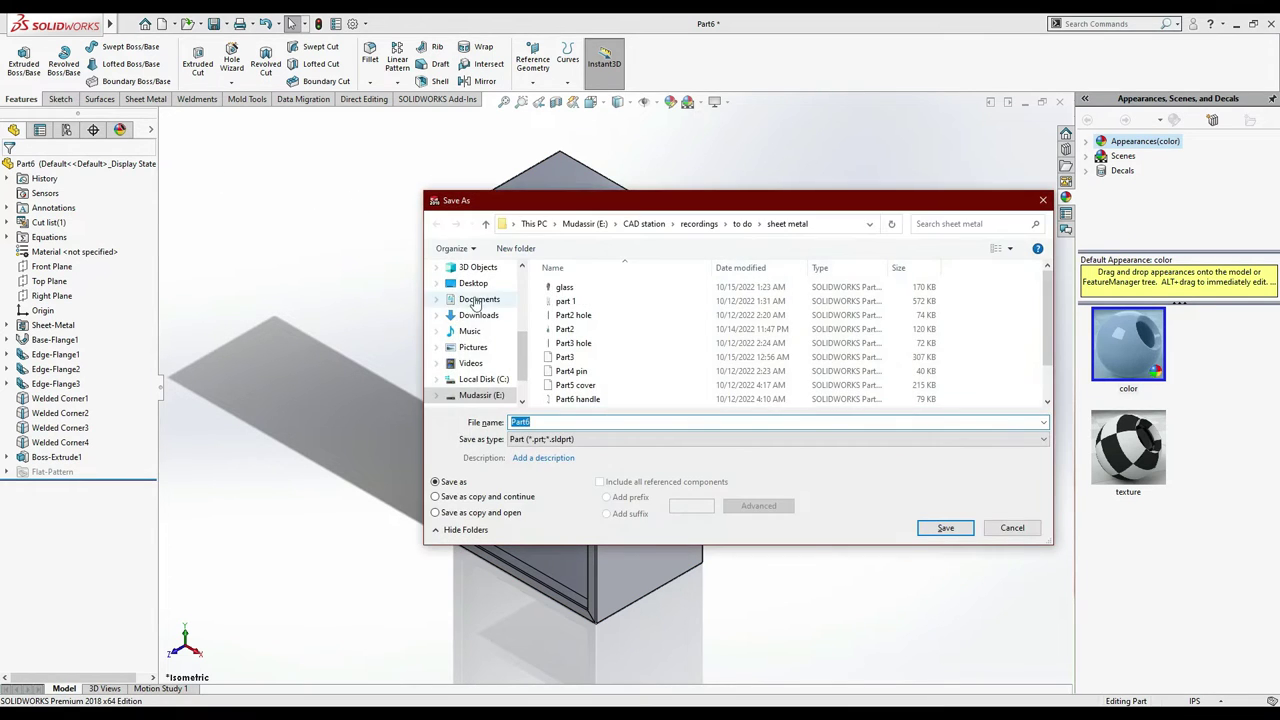
pyautogui.click(473, 284)
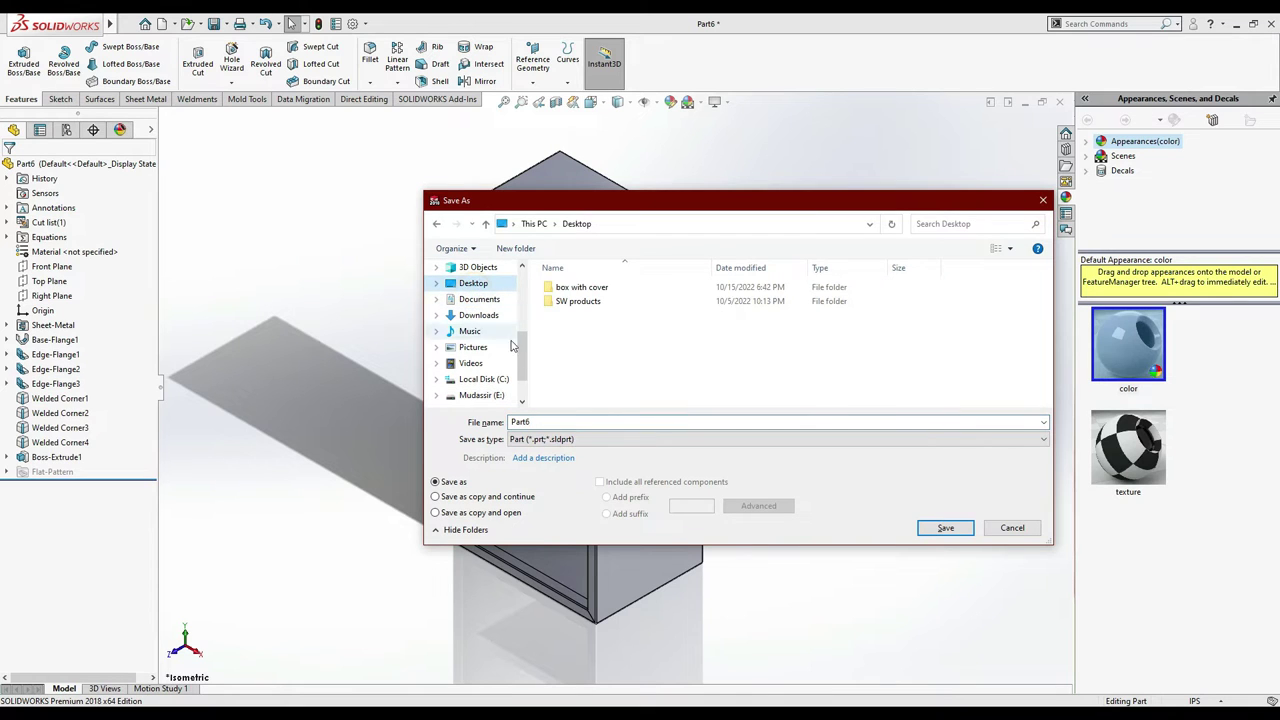
pyautogui.doubleClick(565, 288)
pyautogui.doubleClick(578, 423)
pyautogui.click(553, 422)
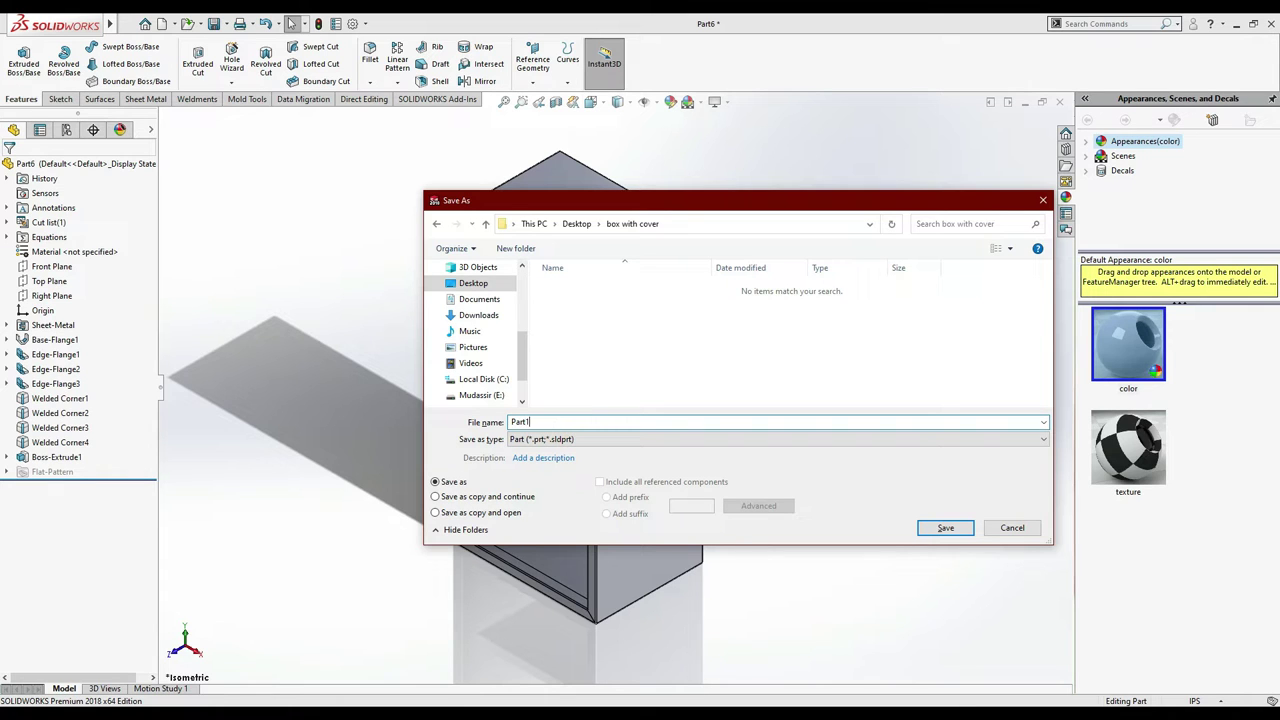
pyautogui.press('Return')
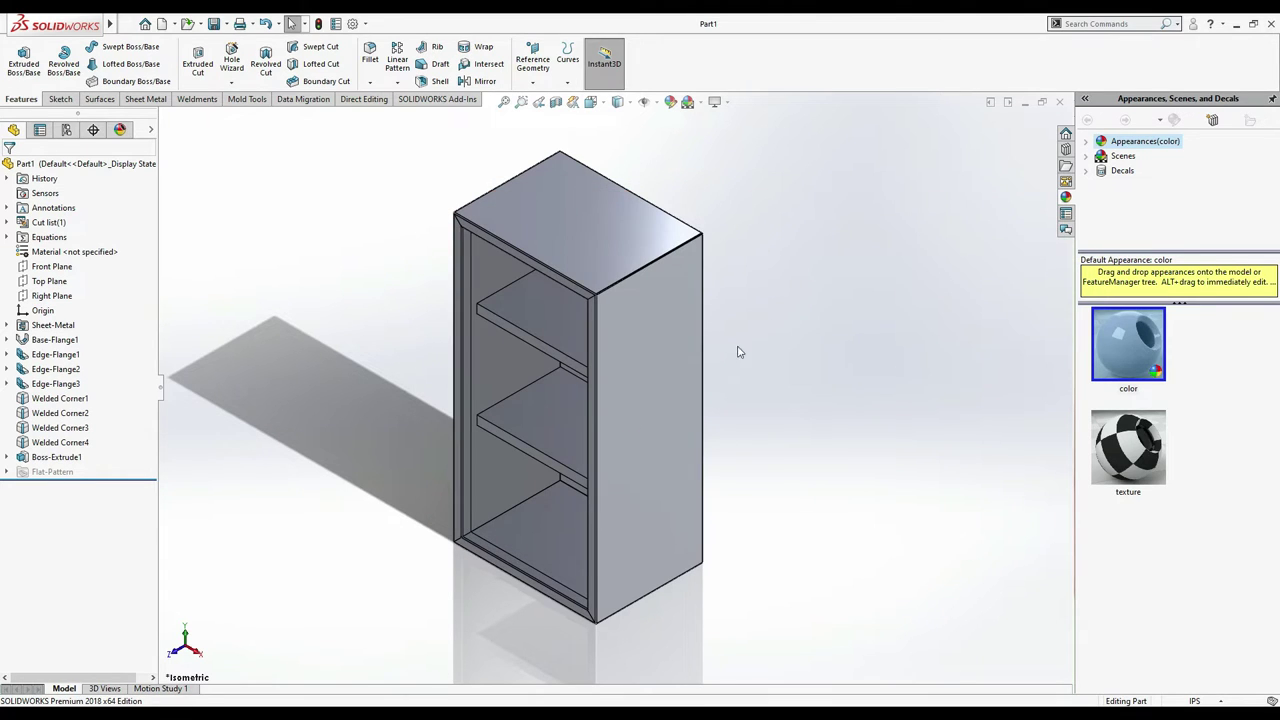
pyautogui.click(1059, 102)
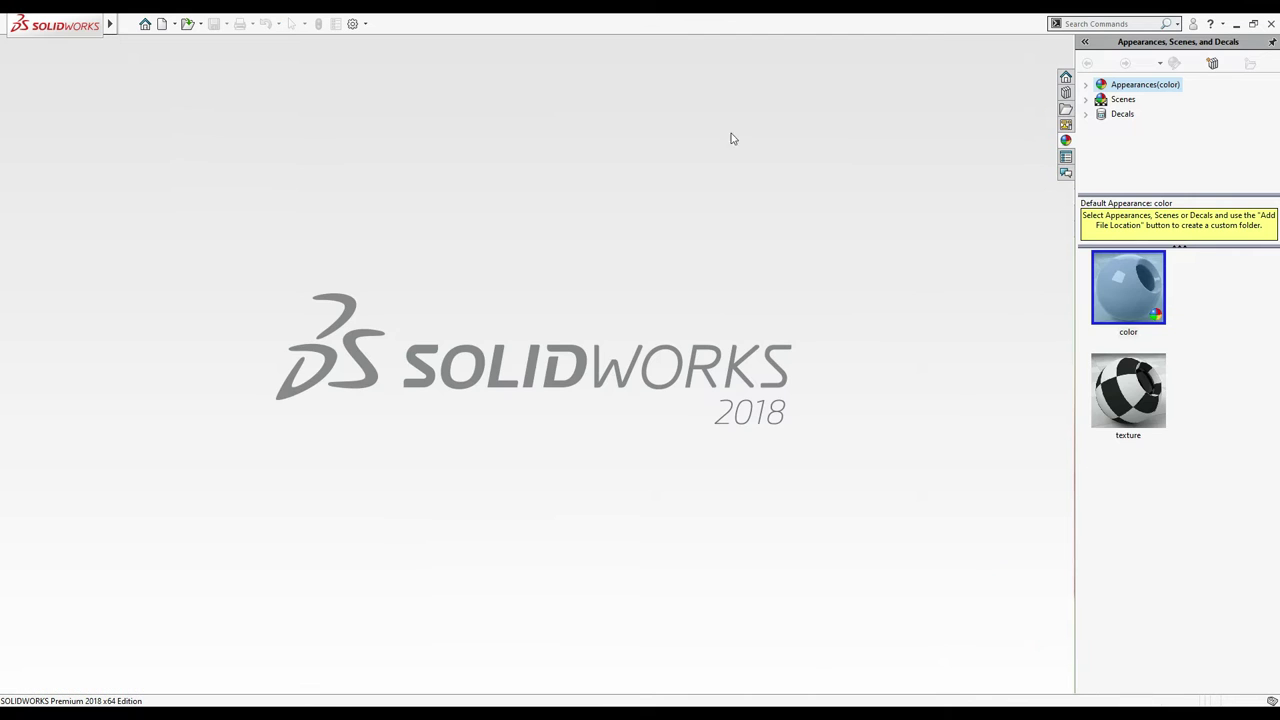
# - Create a new part and draw a center rectangle from the origin on the Front Plane
pyautogui.click(162, 28)
pyautogui.doubleClick(298, 343)
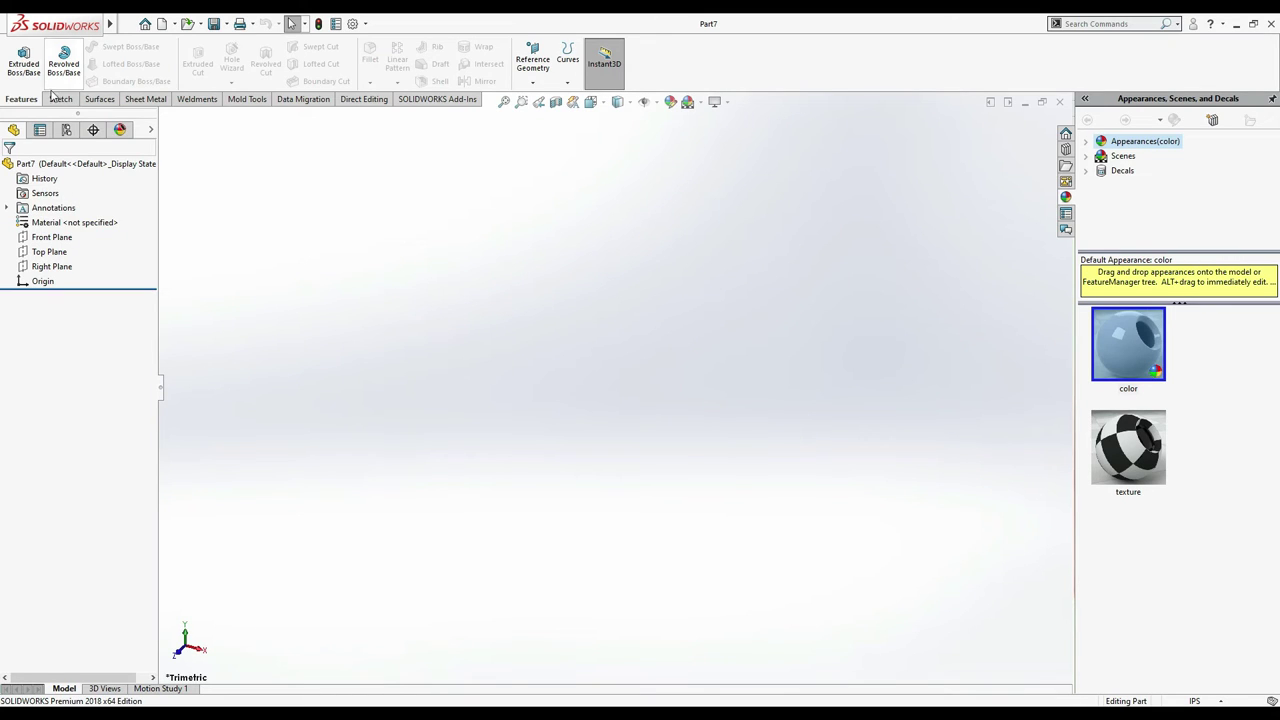
pyautogui.click(42, 238)
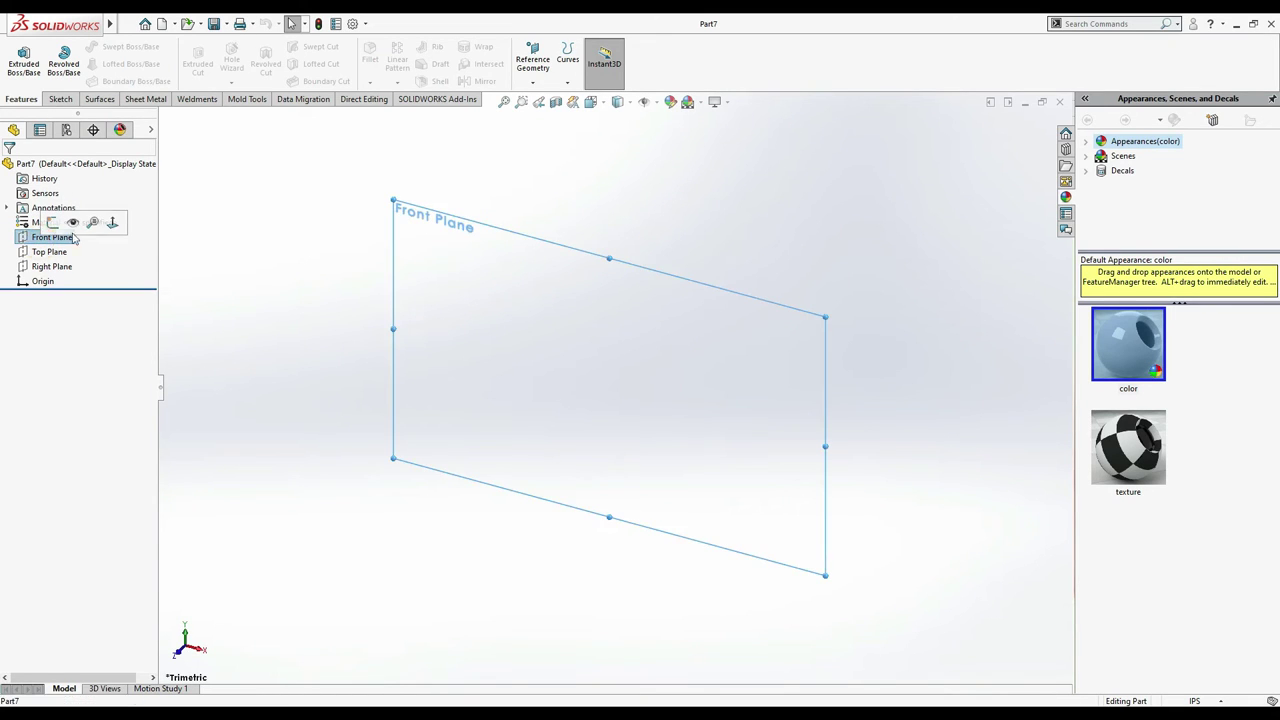
pyautogui.click(52, 223)
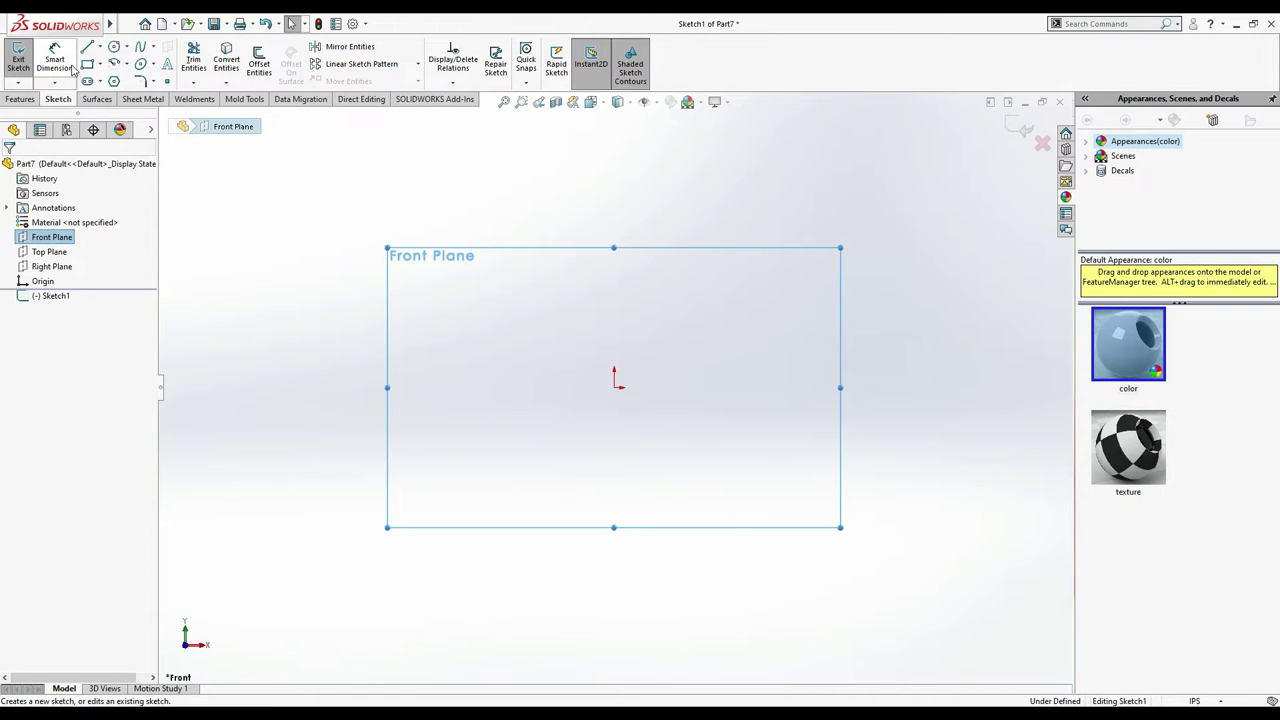
pyautogui.click(100, 63)
pyautogui.click(130, 94)
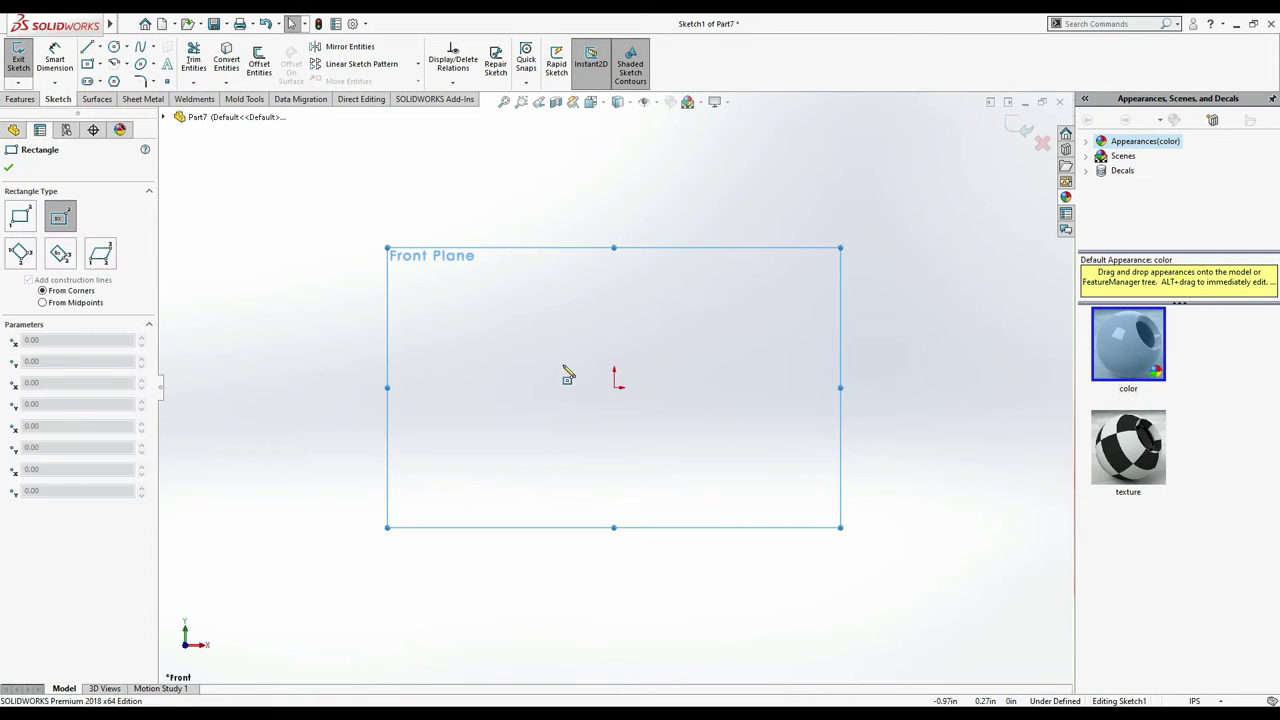
pyautogui.click(614, 387)
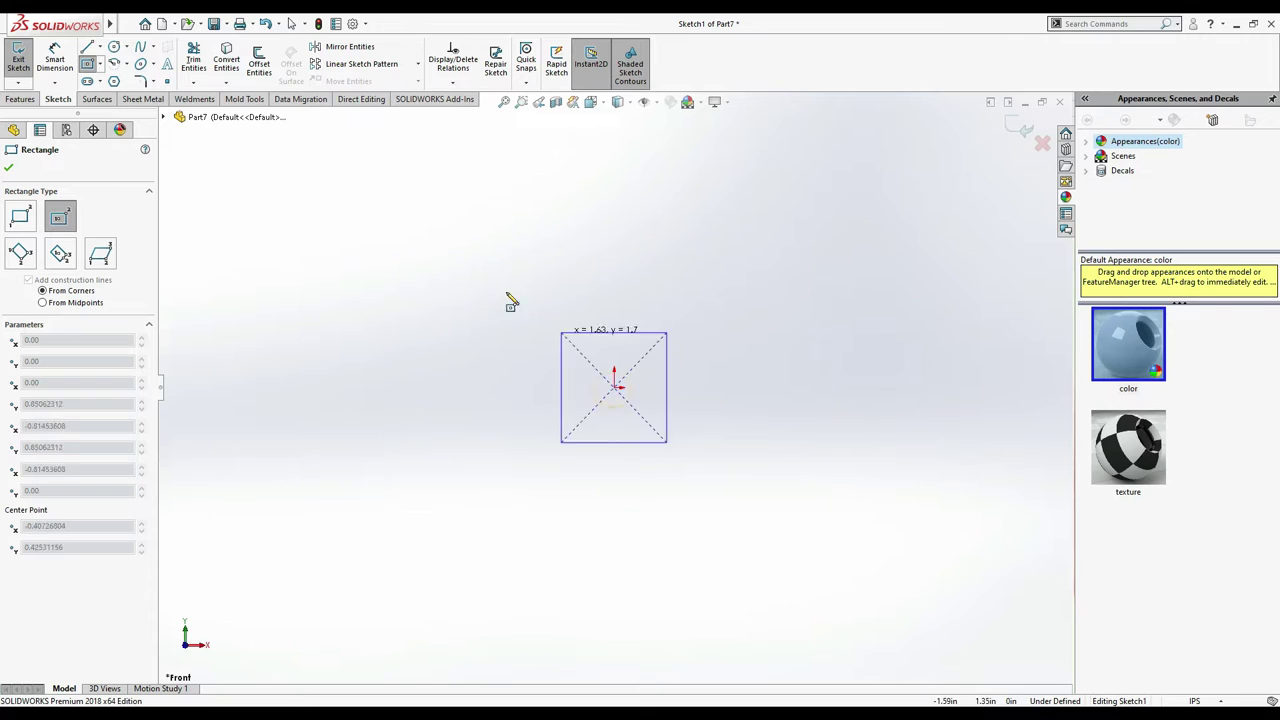
pyautogui.click(500, 234)
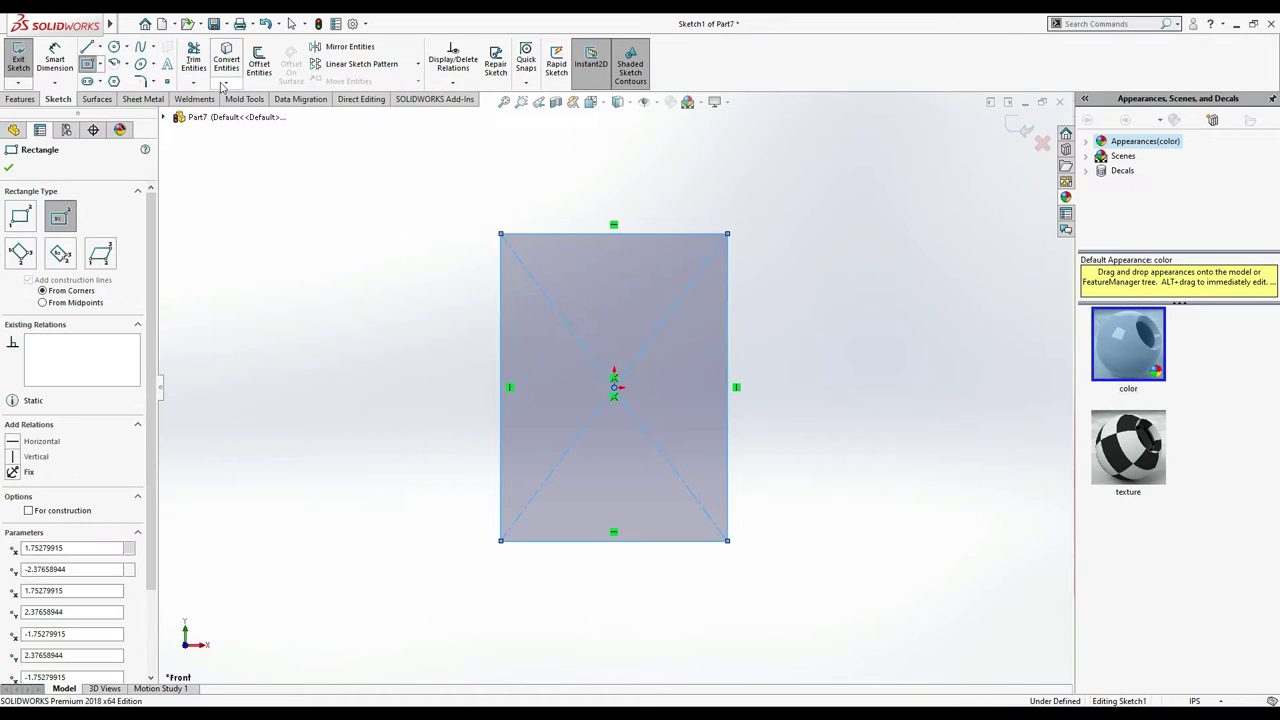
# - Dimension the rectangle 24 wide and 48 tall
pyautogui.click(55, 62)
pyautogui.click(566, 236)
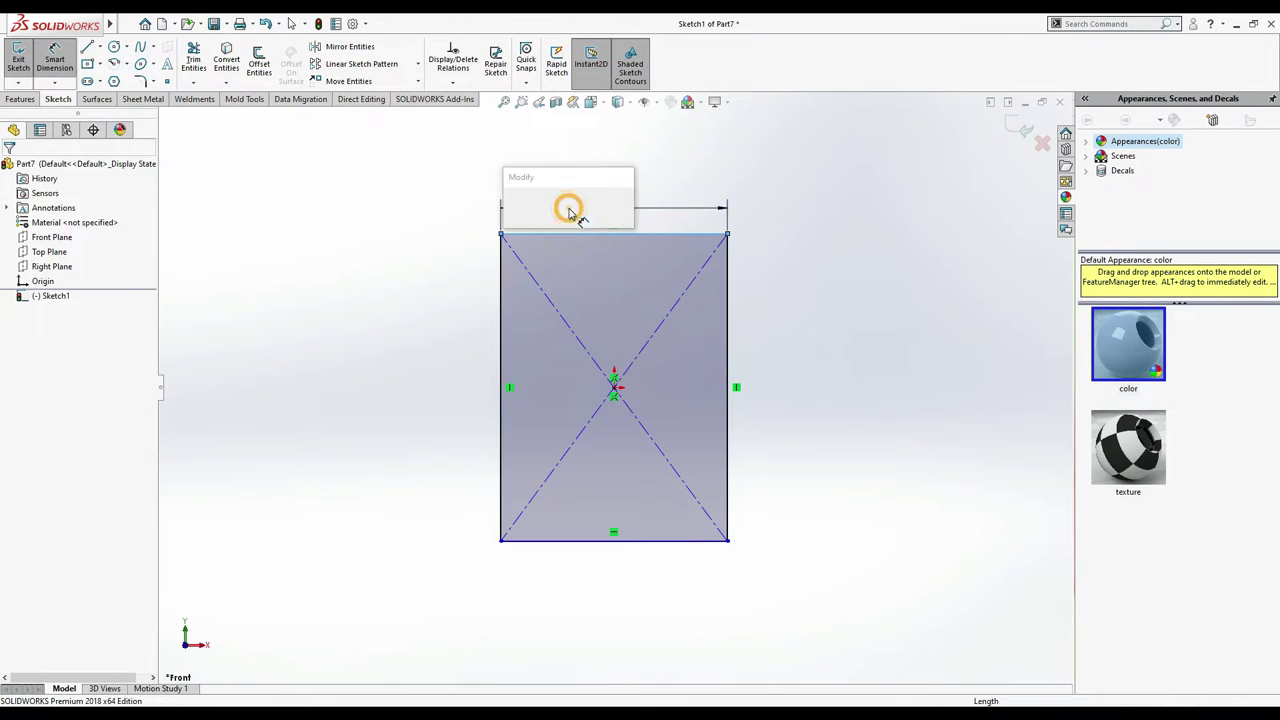
pyautogui.click(570, 207)
pyautogui.write('24')
pyautogui.press('Return')
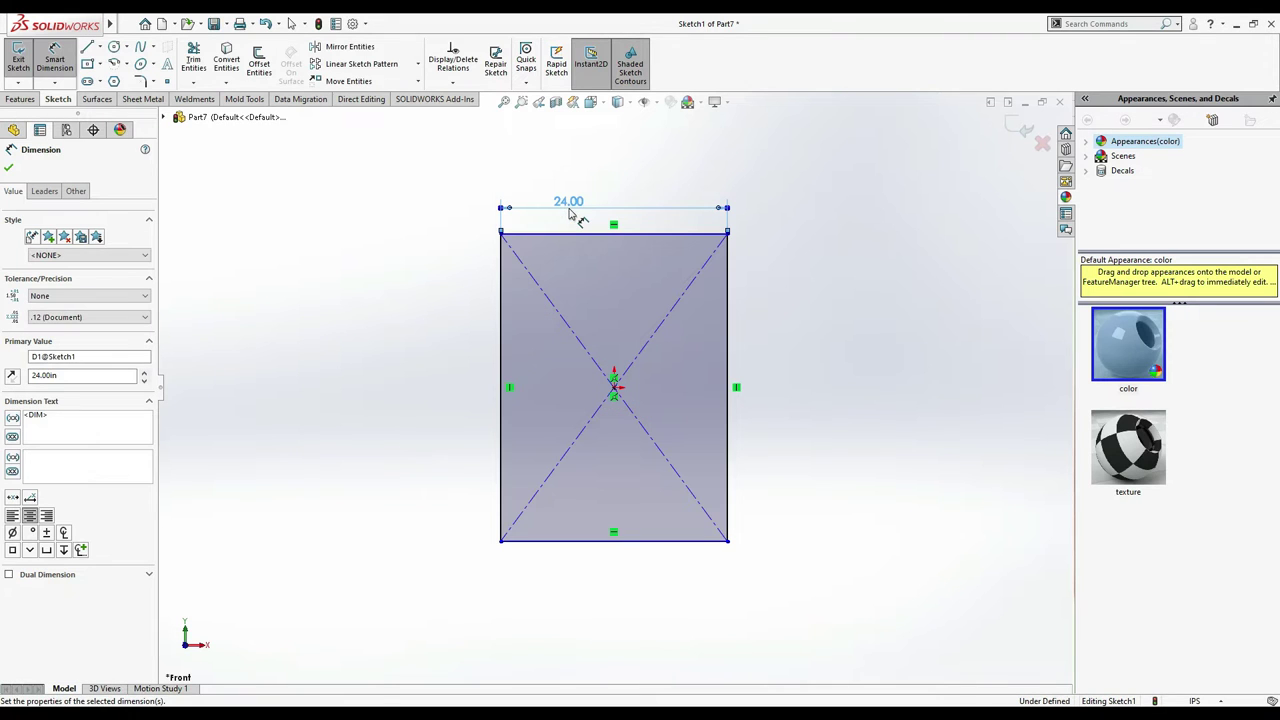
pyautogui.click(501, 310)
pyautogui.click(477, 322)
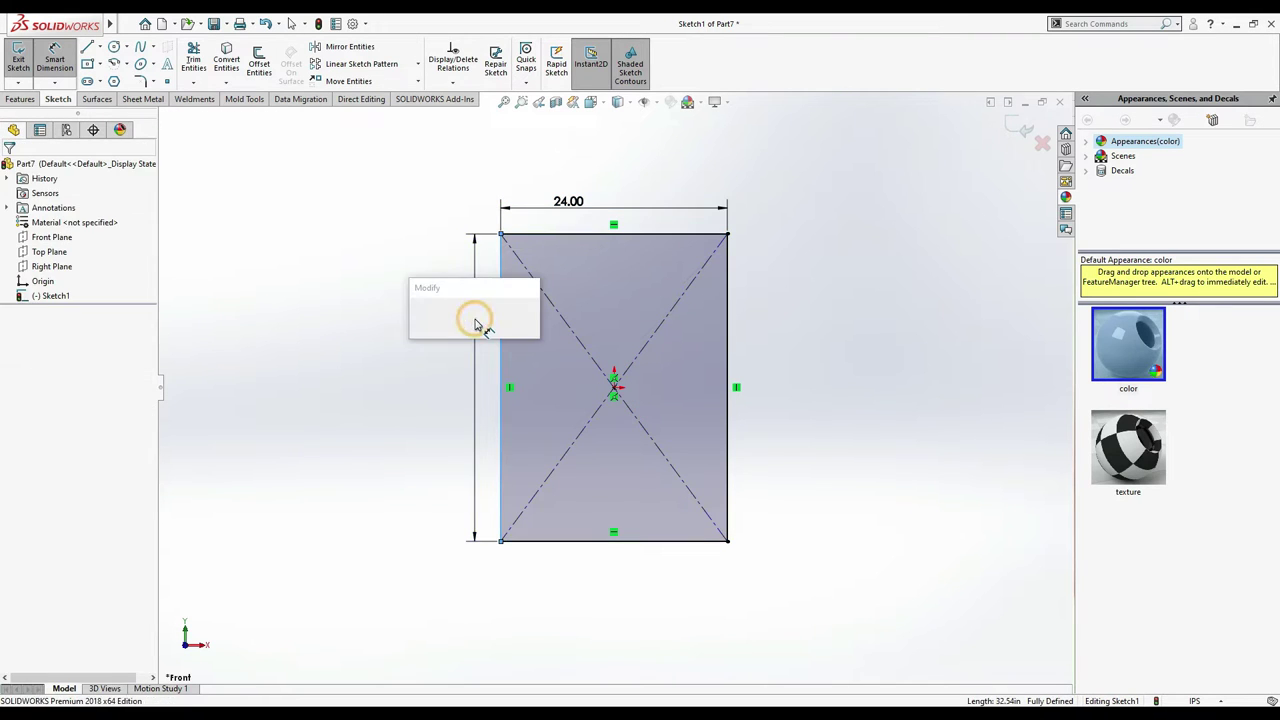
pyautogui.write('4')
pyautogui.write('8')
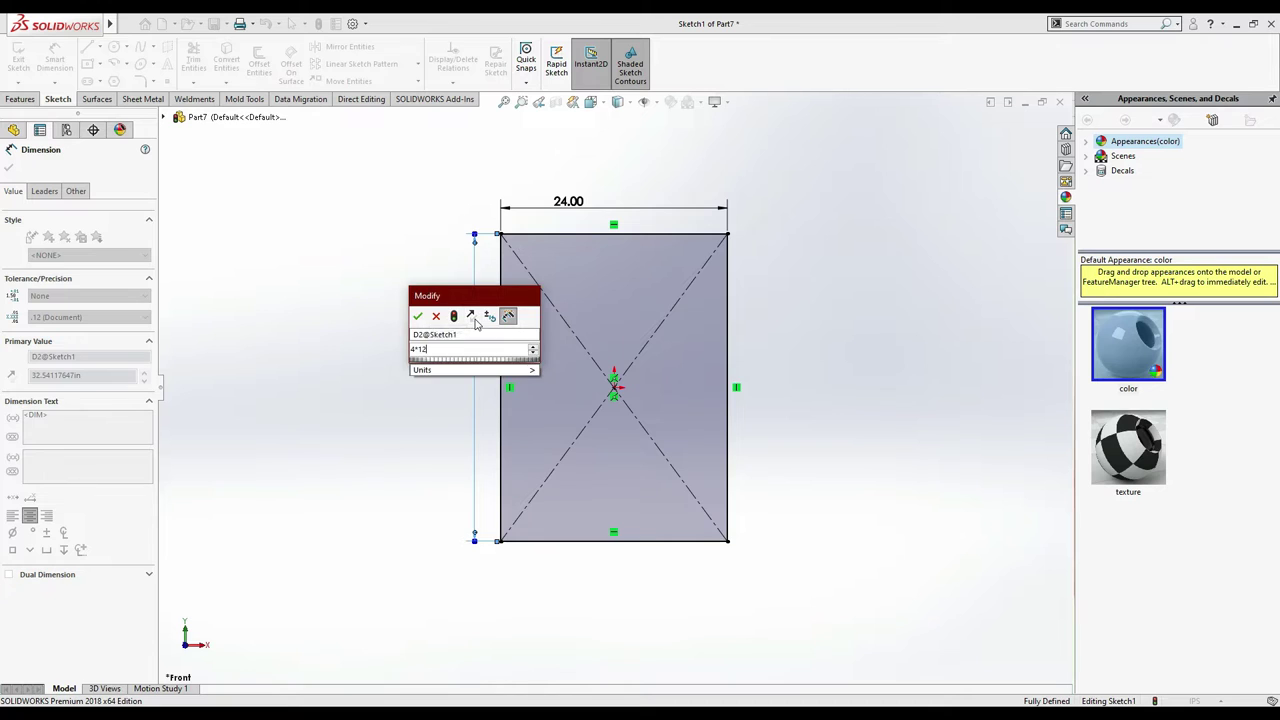
pyautogui.press('Return')
pyautogui.click(8, 166)
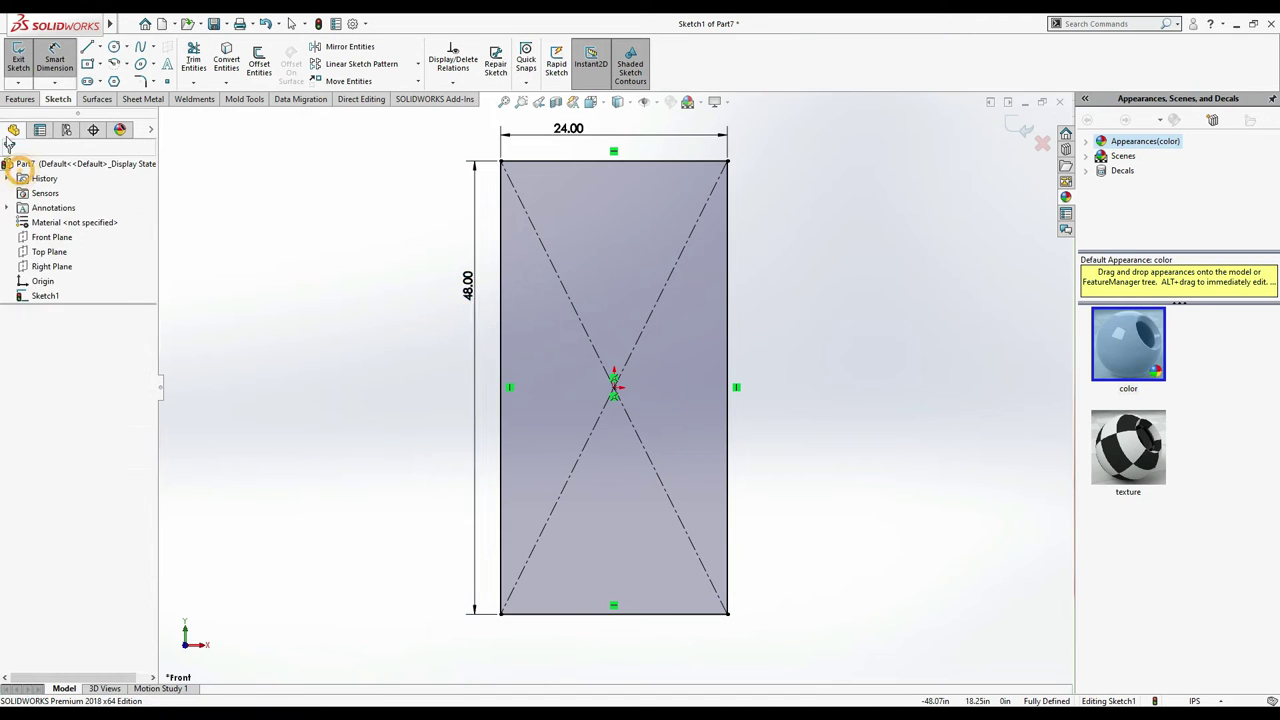
pyautogui.click(21, 99)
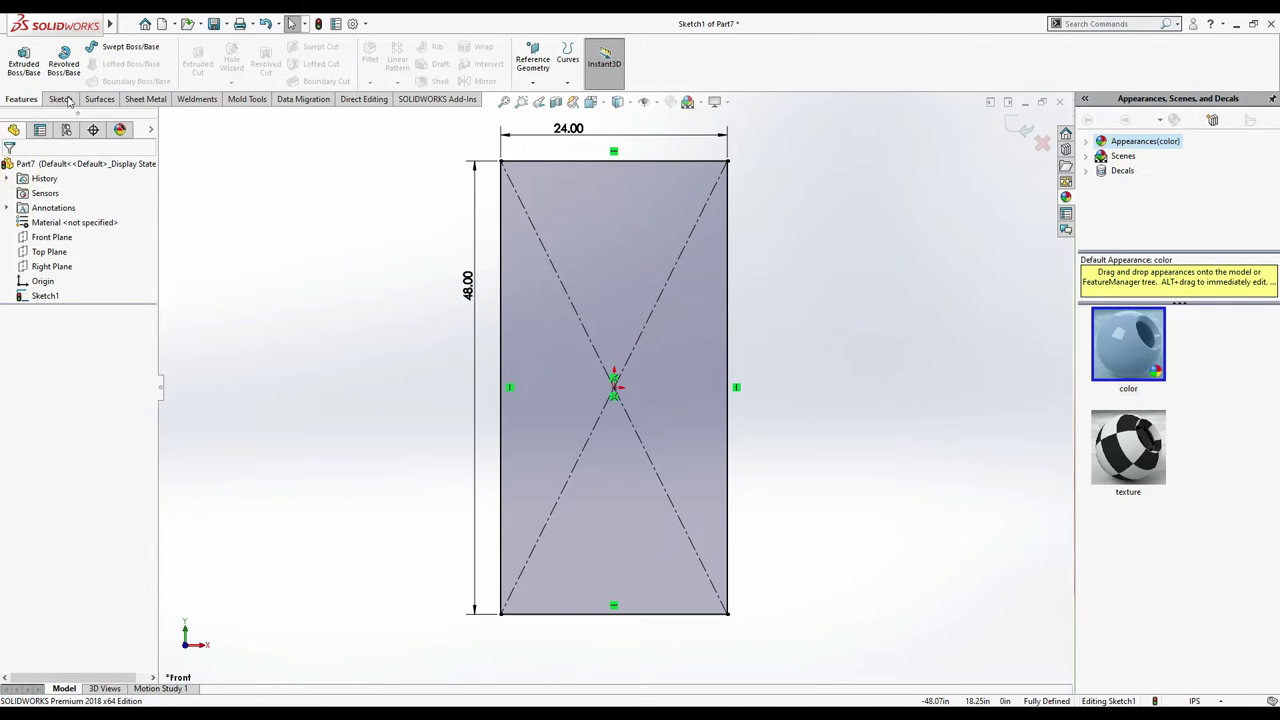
# - Convert Sketch1 into Base-Flange1, a 0.11811024 in (3 mm) thick sheet-metal plate
pyautogui.click(135, 100)
pyautogui.click(27, 64)
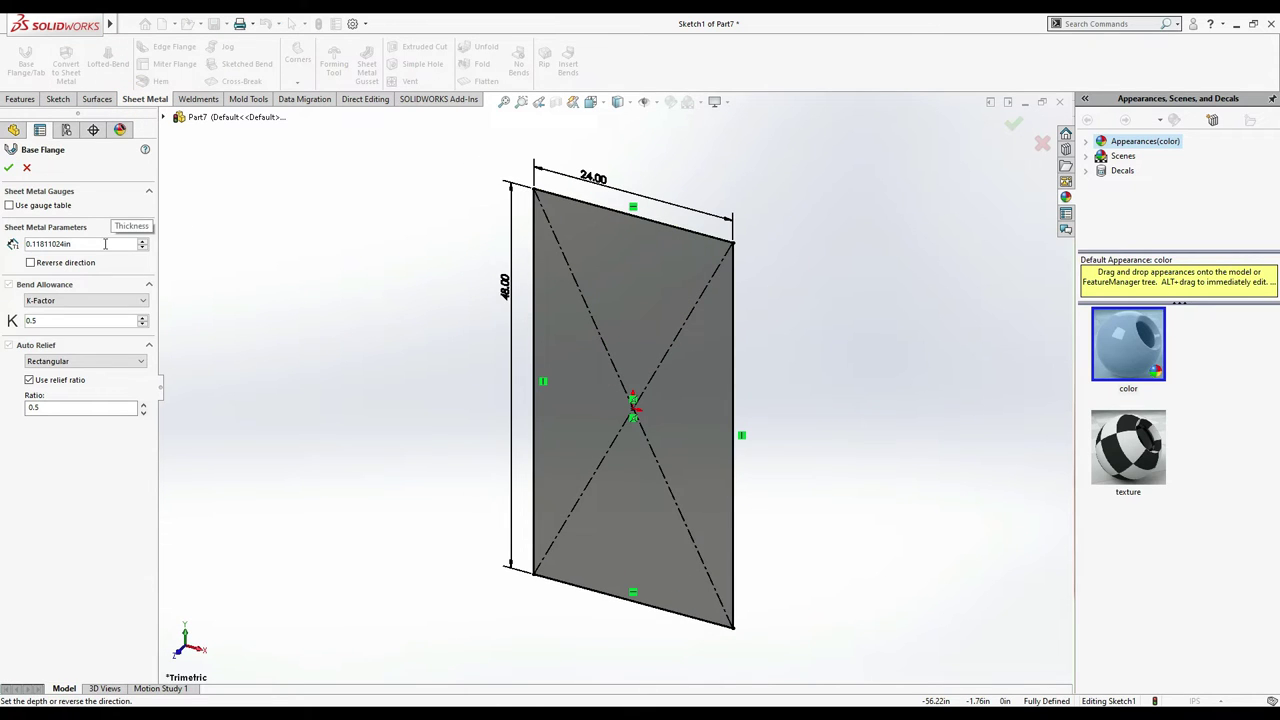
pyautogui.doubleClick(91, 247)
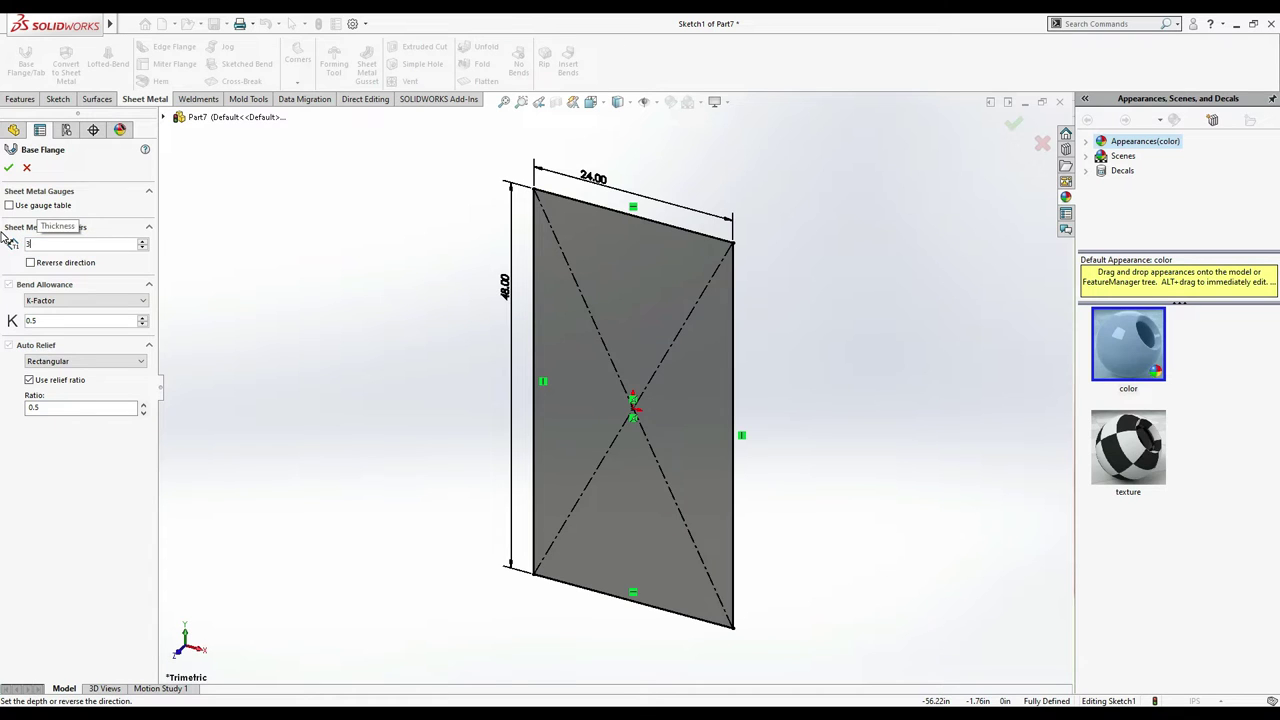
pyautogui.click(10, 168)
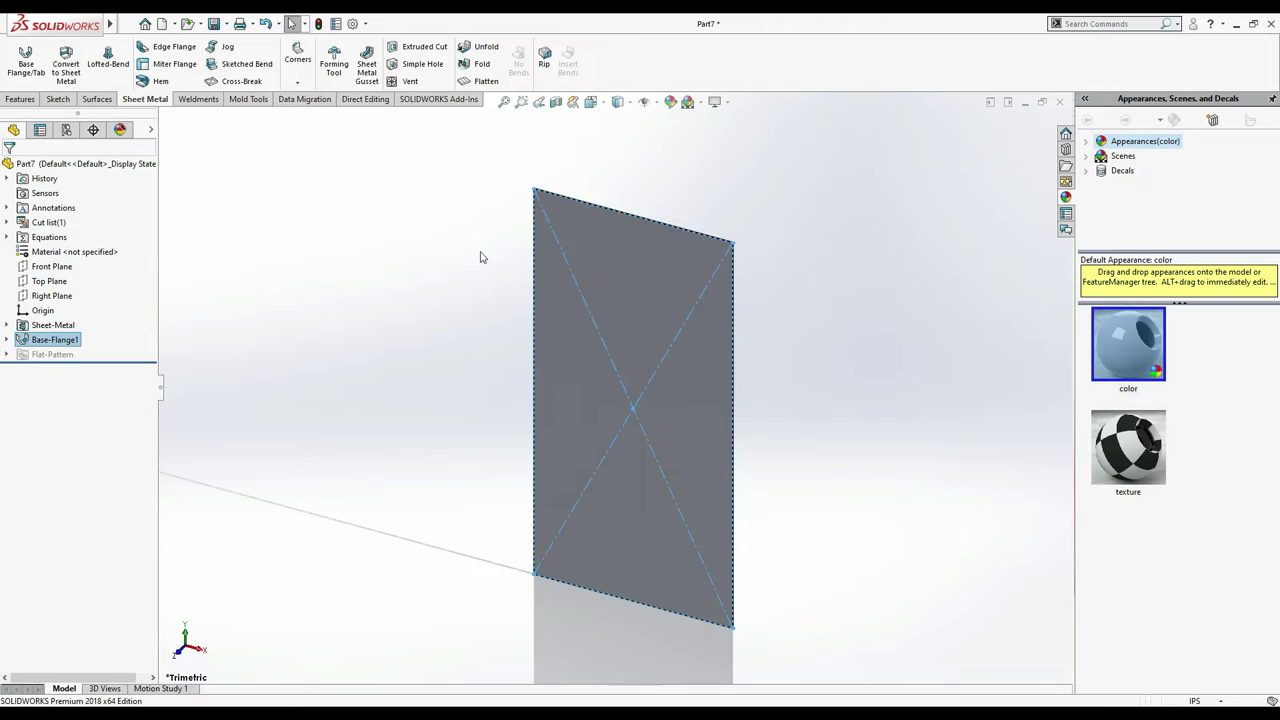
# - Start an edge flange on the right, bottom, left and top edges of the plate
pyautogui.click(836, 314)
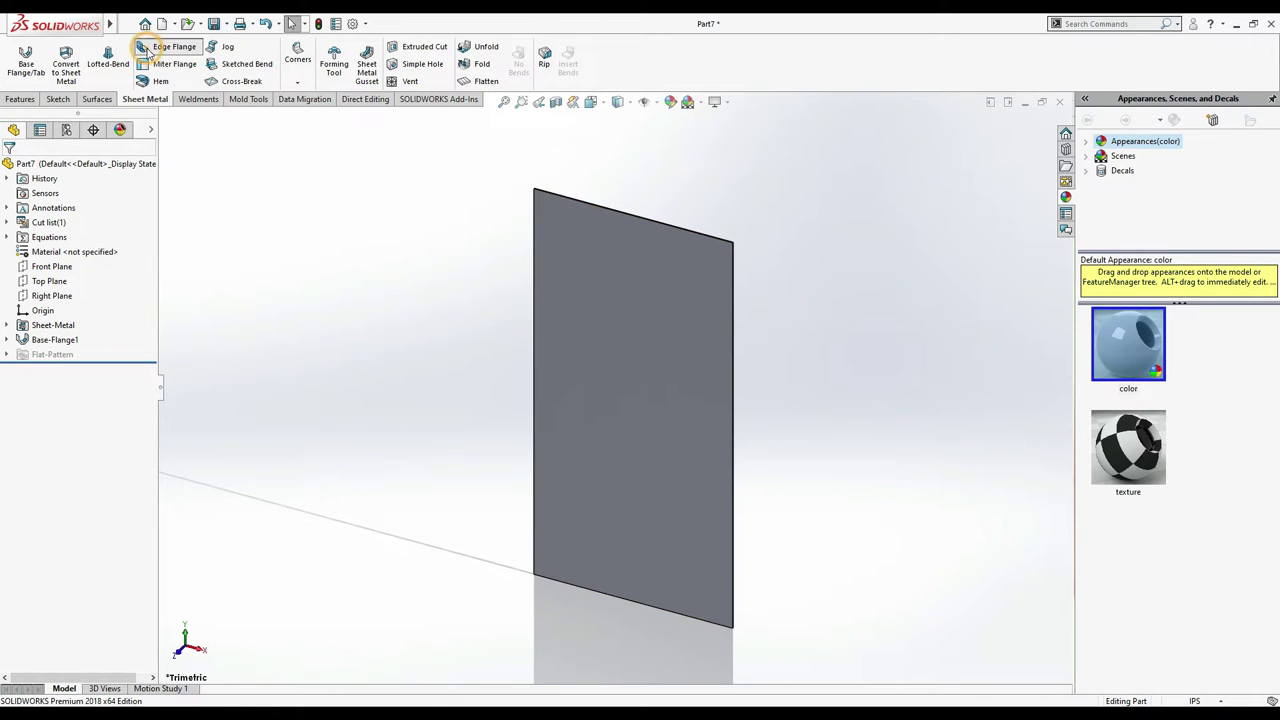
pyautogui.click(166, 47)
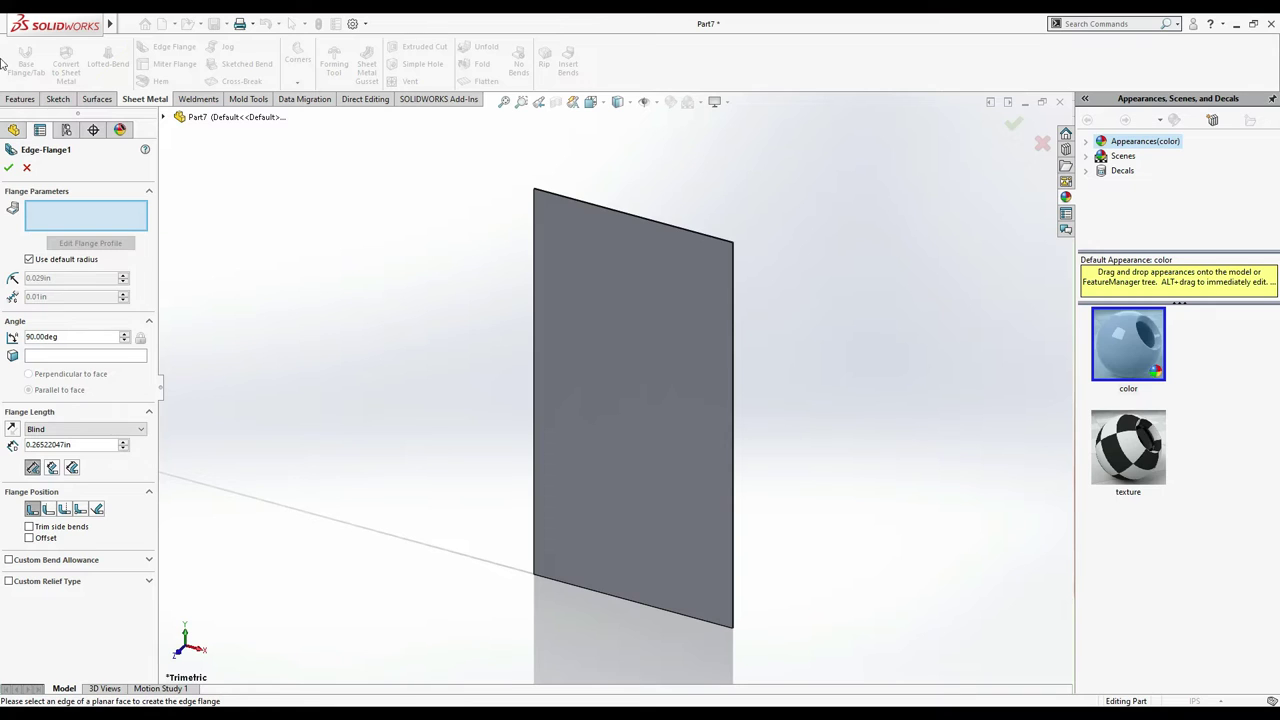
pyautogui.scroll(-5, 720, 530)
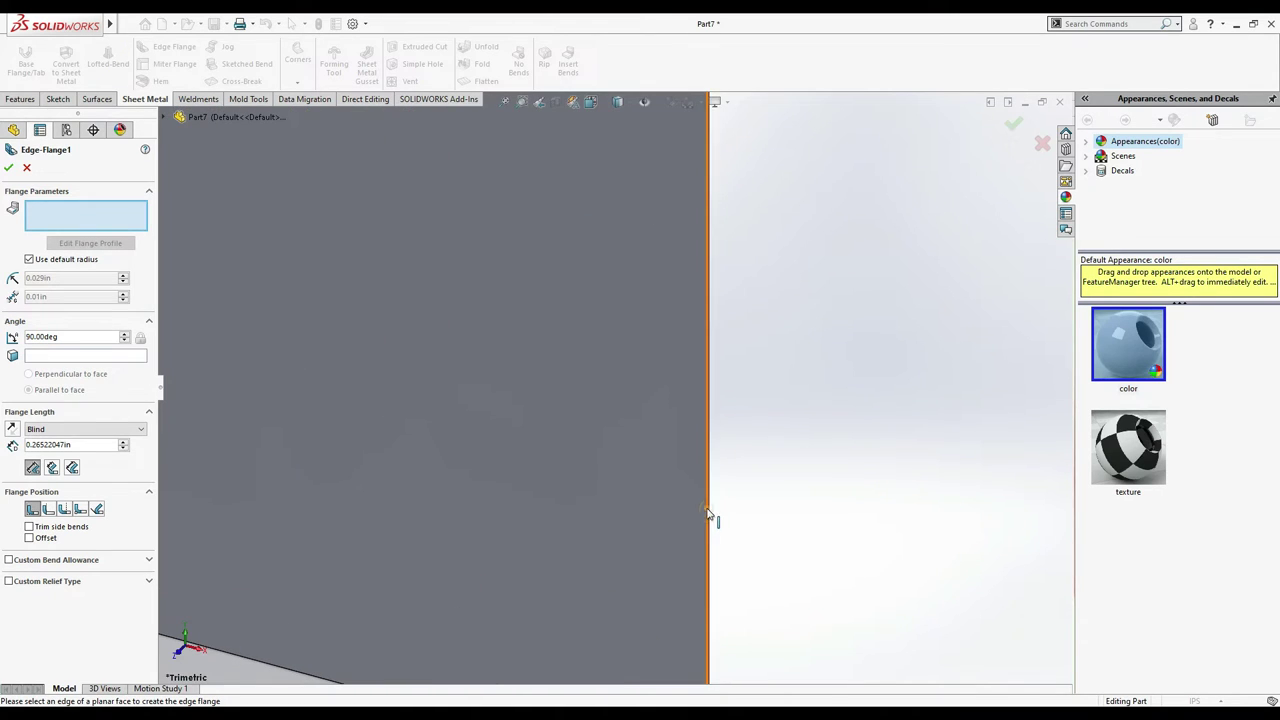
pyautogui.click(709, 517)
pyautogui.scroll(3, 594, 449)
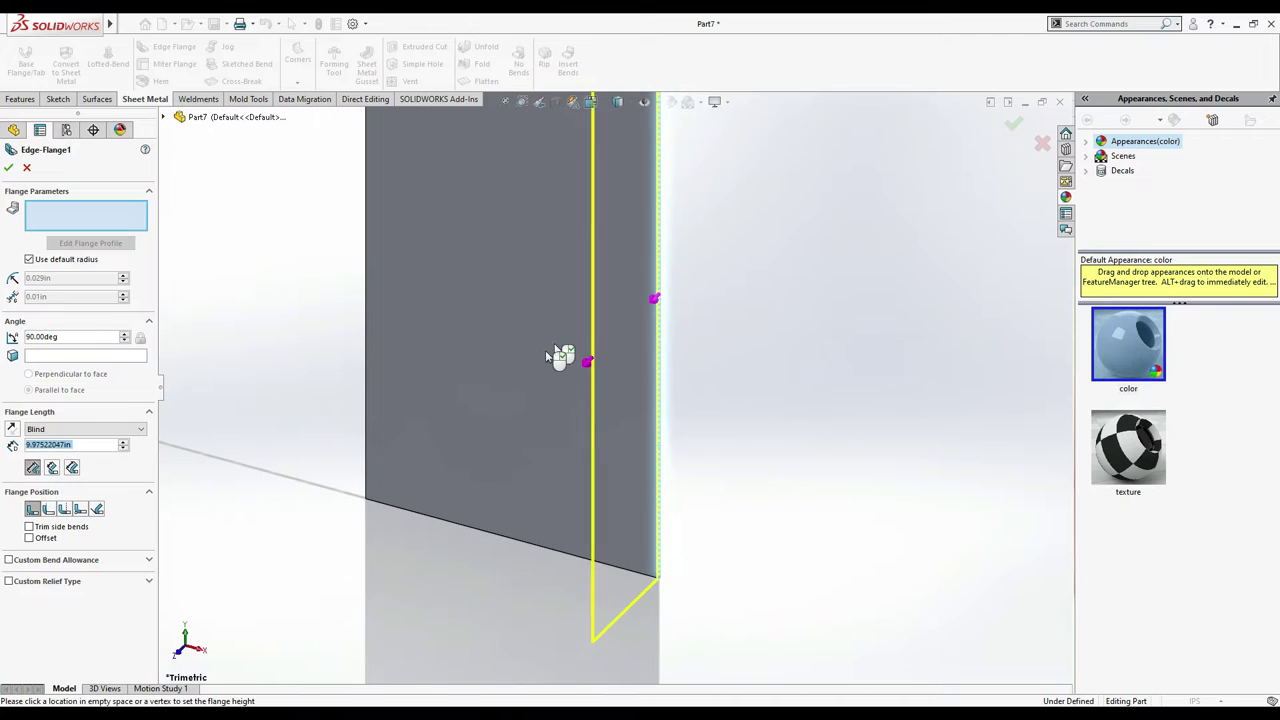
pyautogui.click(486, 531)
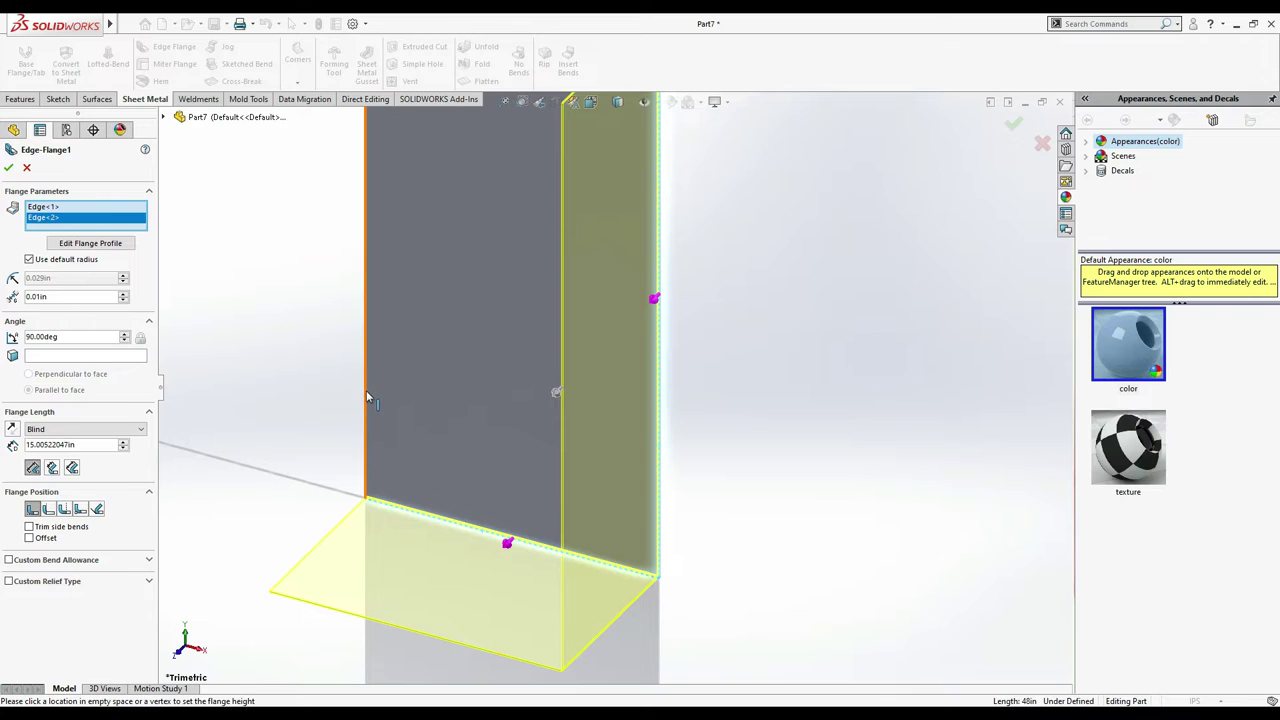
pyautogui.click(366, 390)
pyautogui.scroll(3, 456, 328)
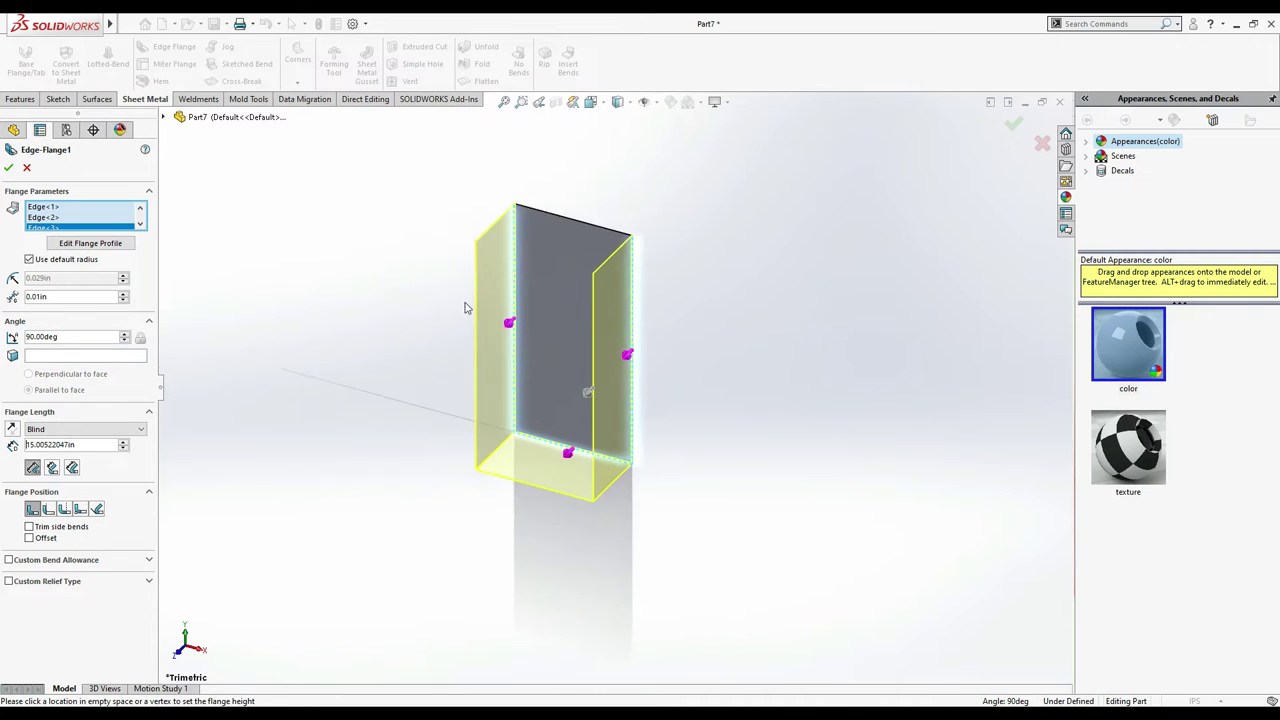
pyautogui.click(554, 246)
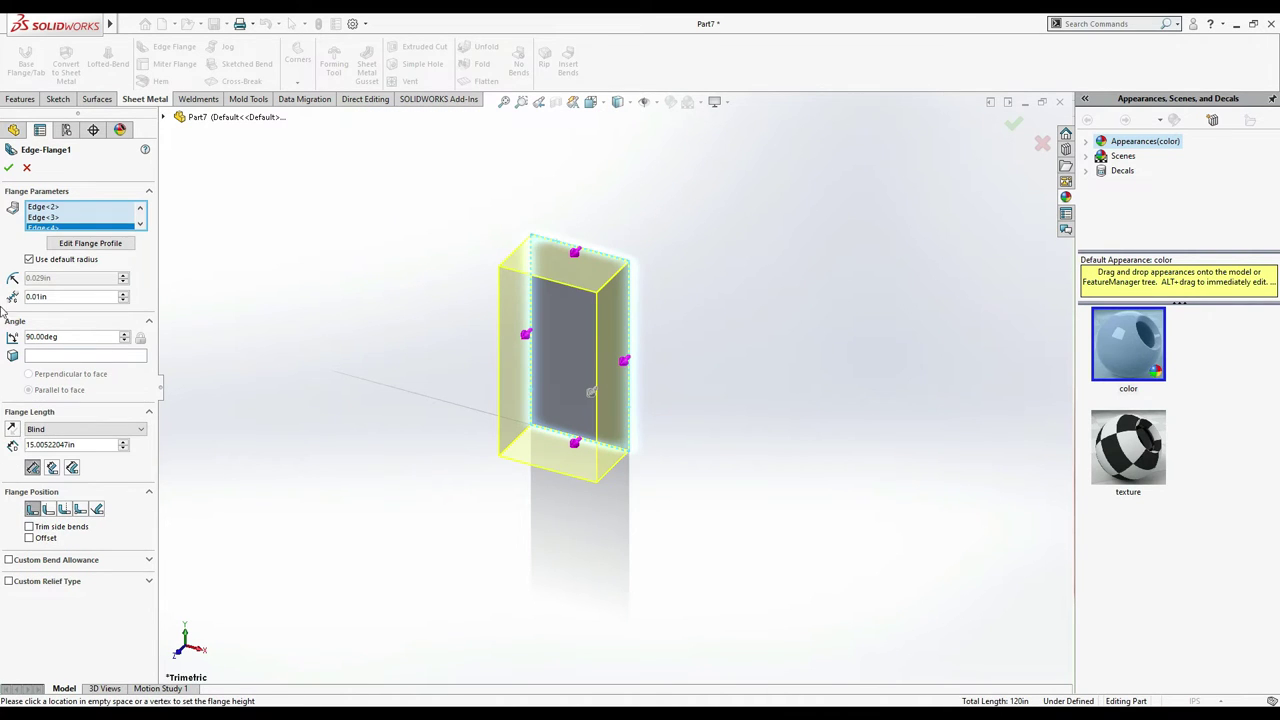
# - Set the flange length to 2 in, check each edge's preview, and accept the flange
pyautogui.doubleClick(57, 449)
pyautogui.write('2')
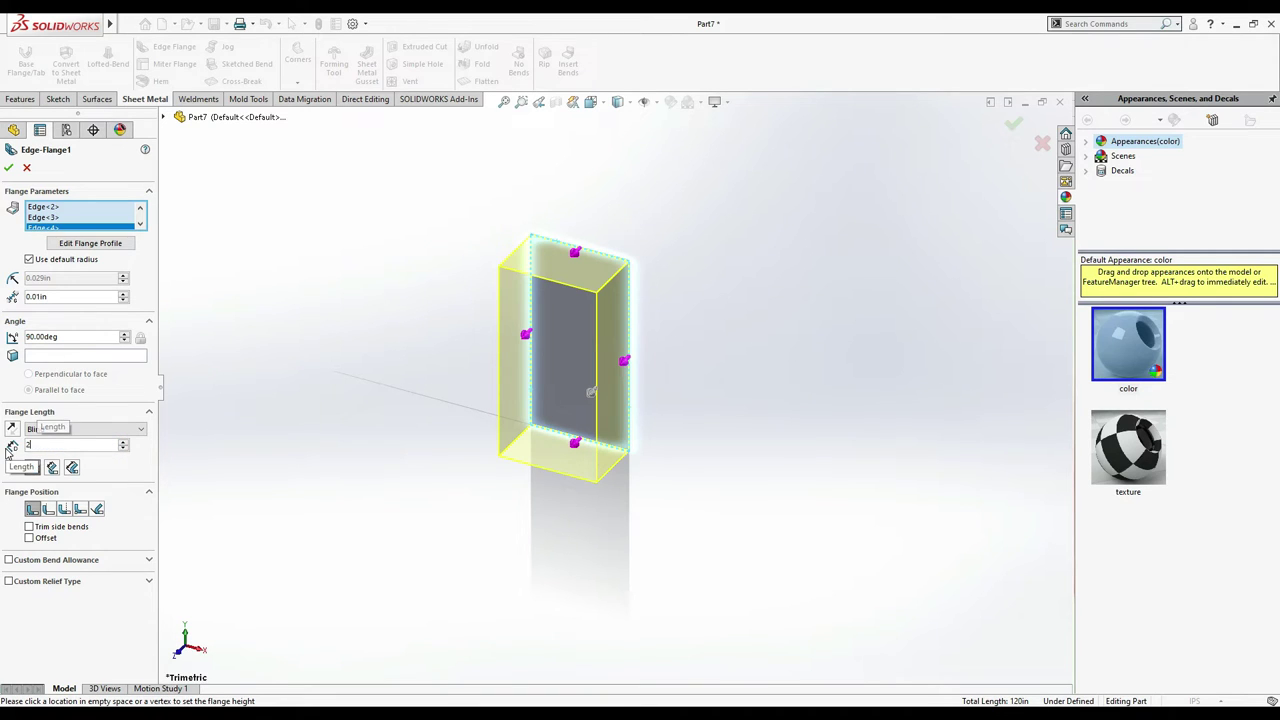
pyautogui.press('Return')
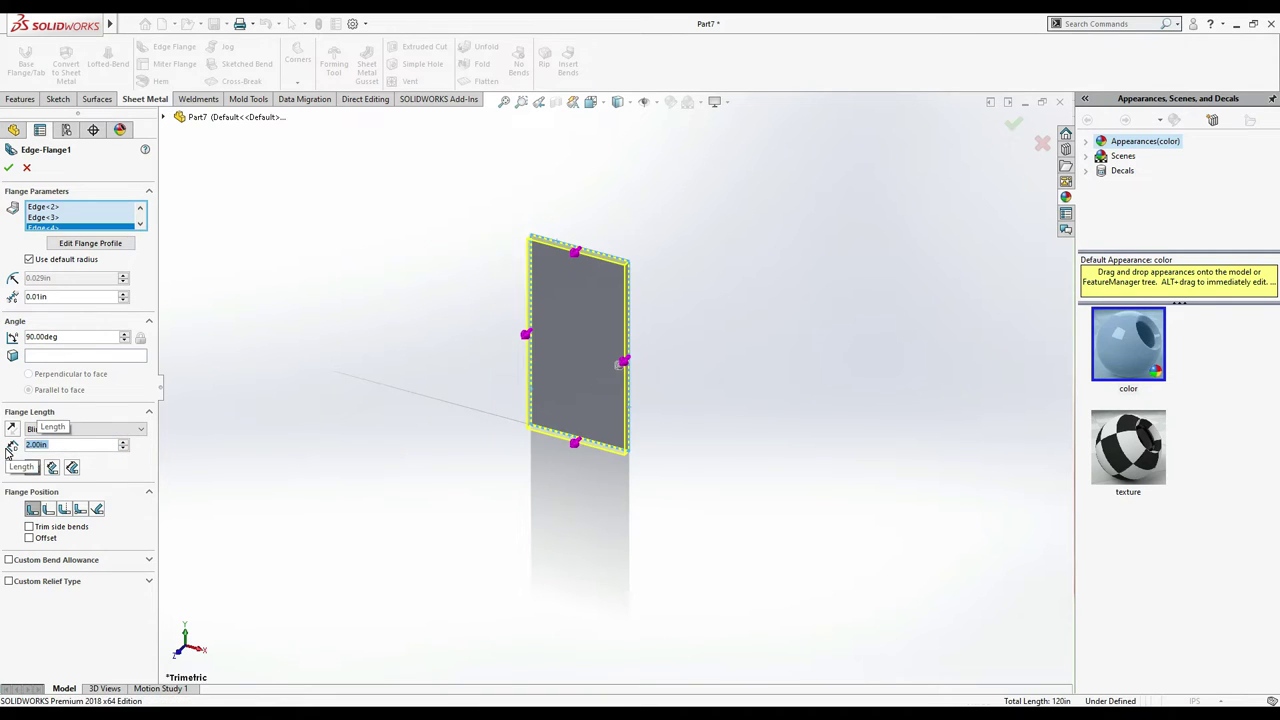
pyautogui.click(505, 102)
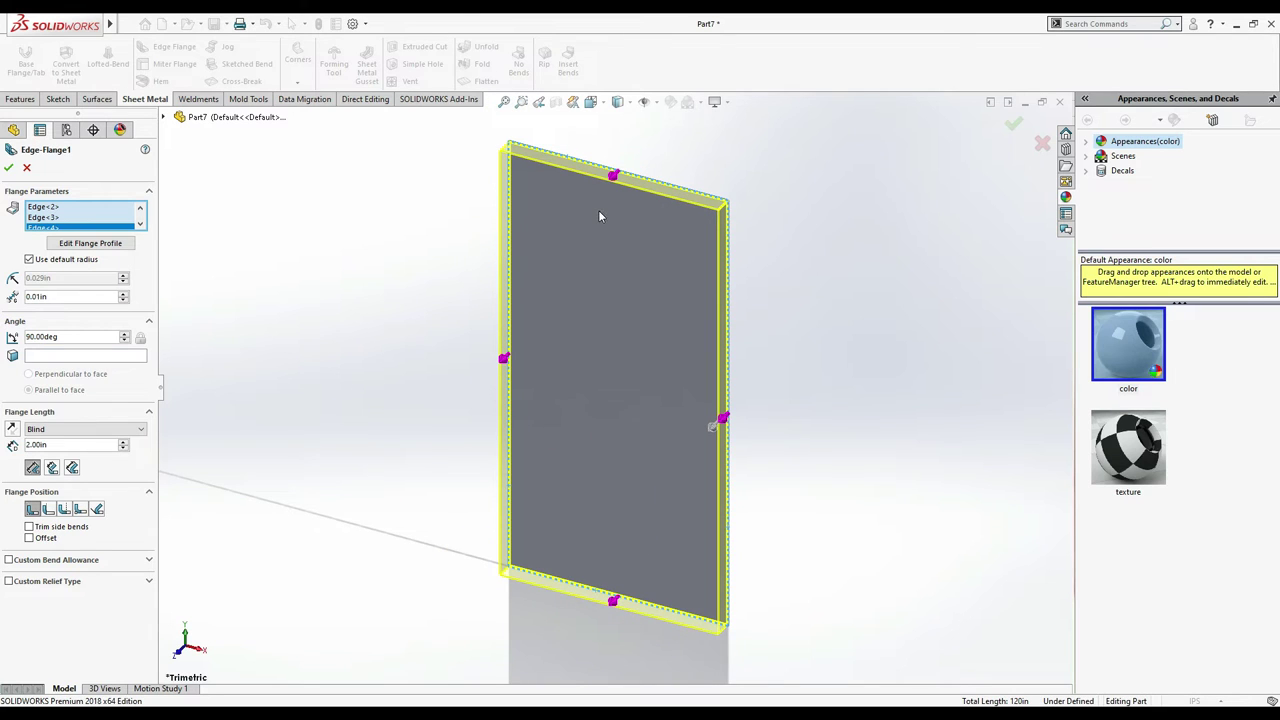
pyautogui.click(613, 177)
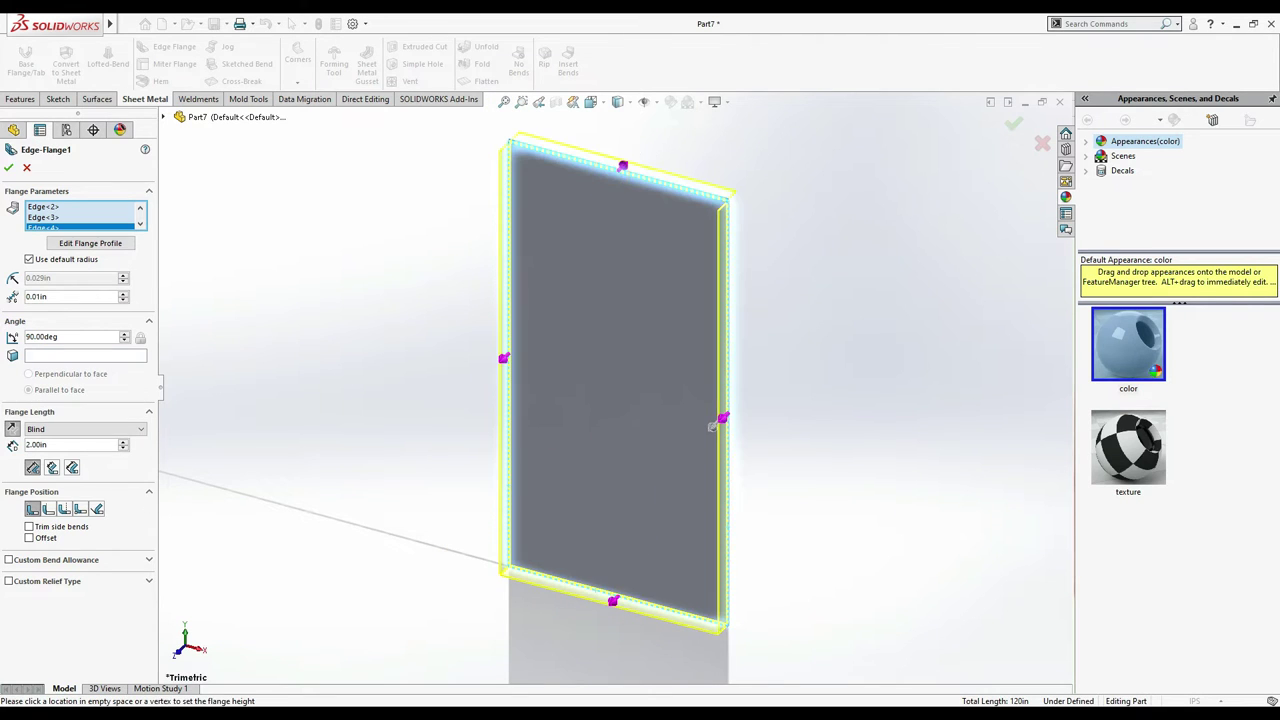
pyautogui.click(725, 421)
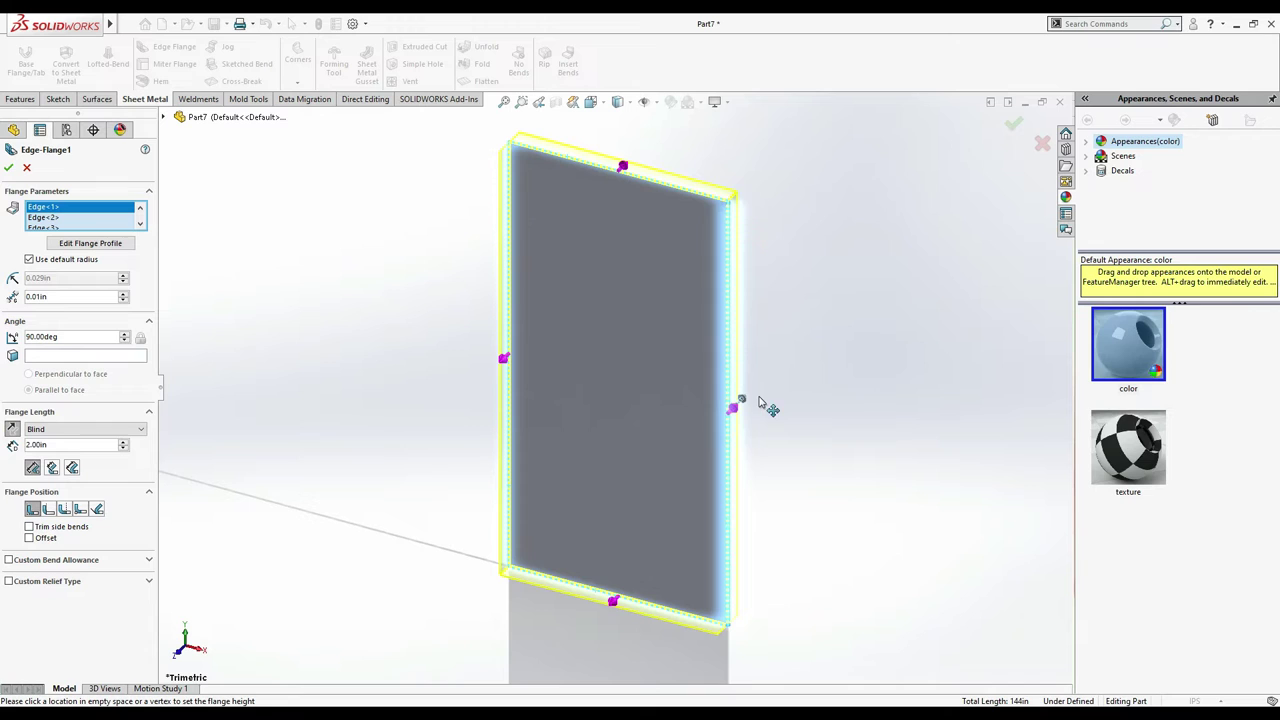
pyautogui.click(613, 603)
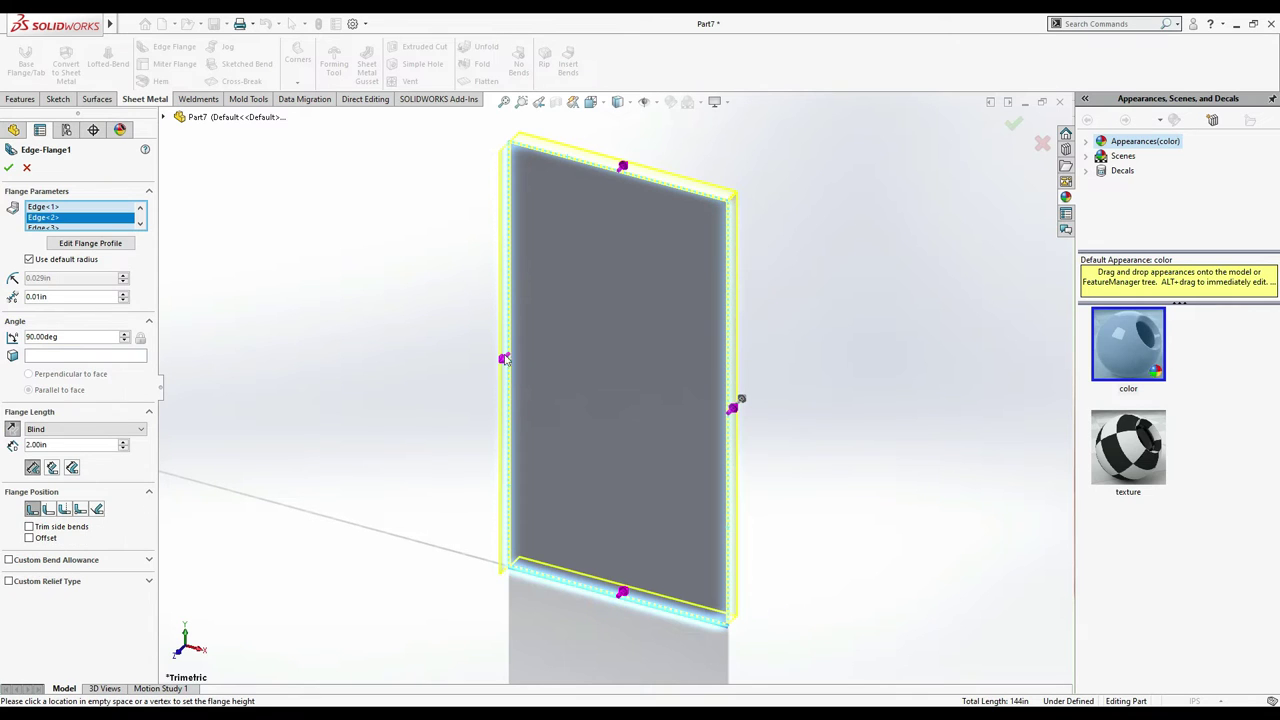
pyautogui.click(505, 362)
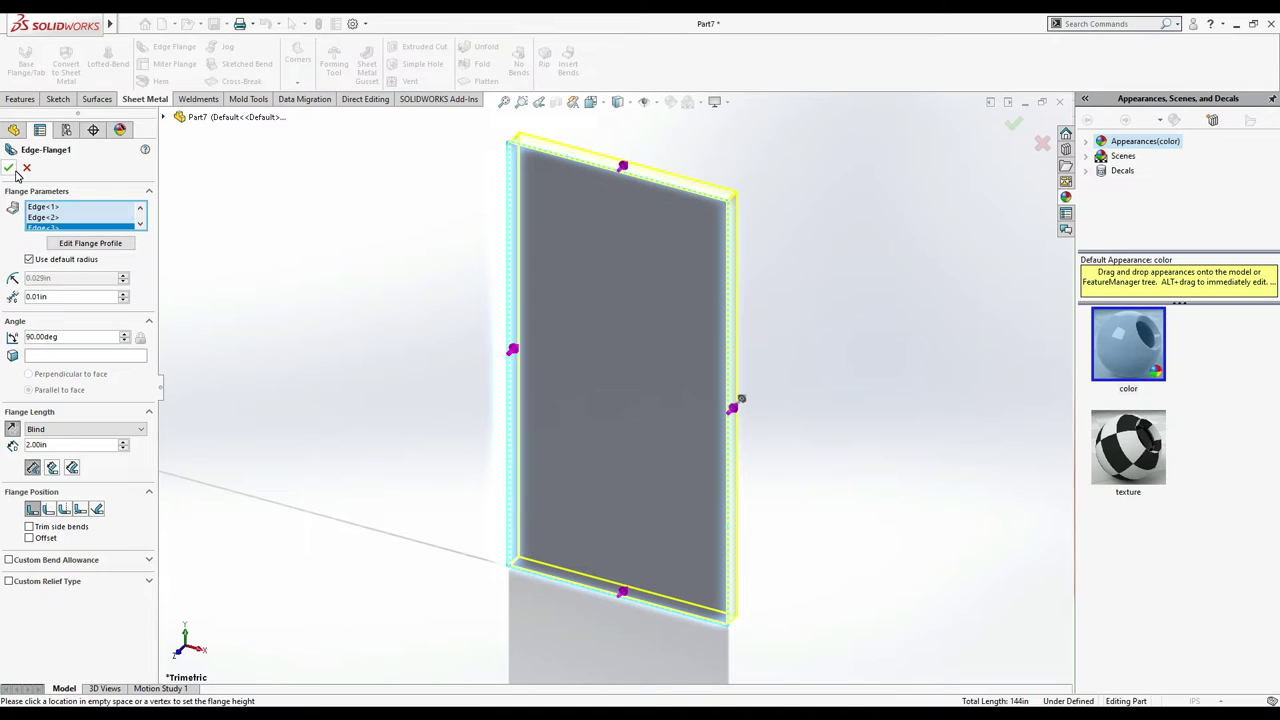
pyautogui.scroll(-6, 724, 265)
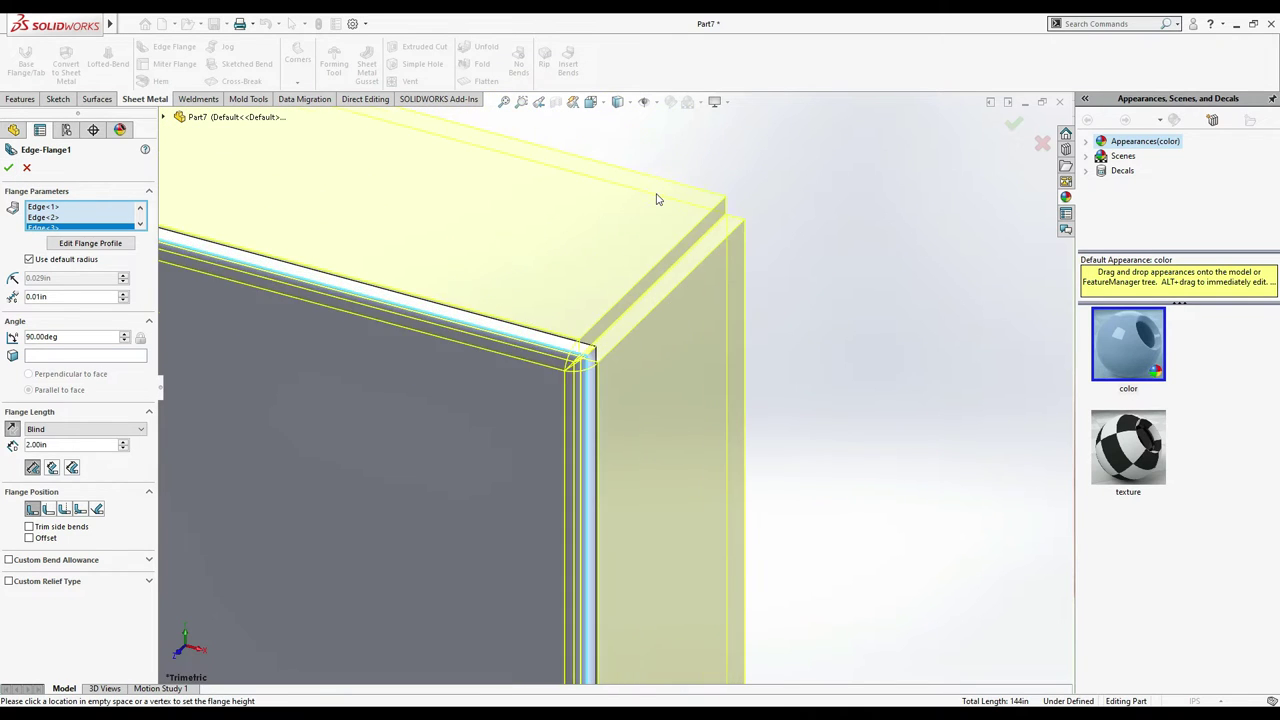
pyautogui.scroll(3, 611, 400)
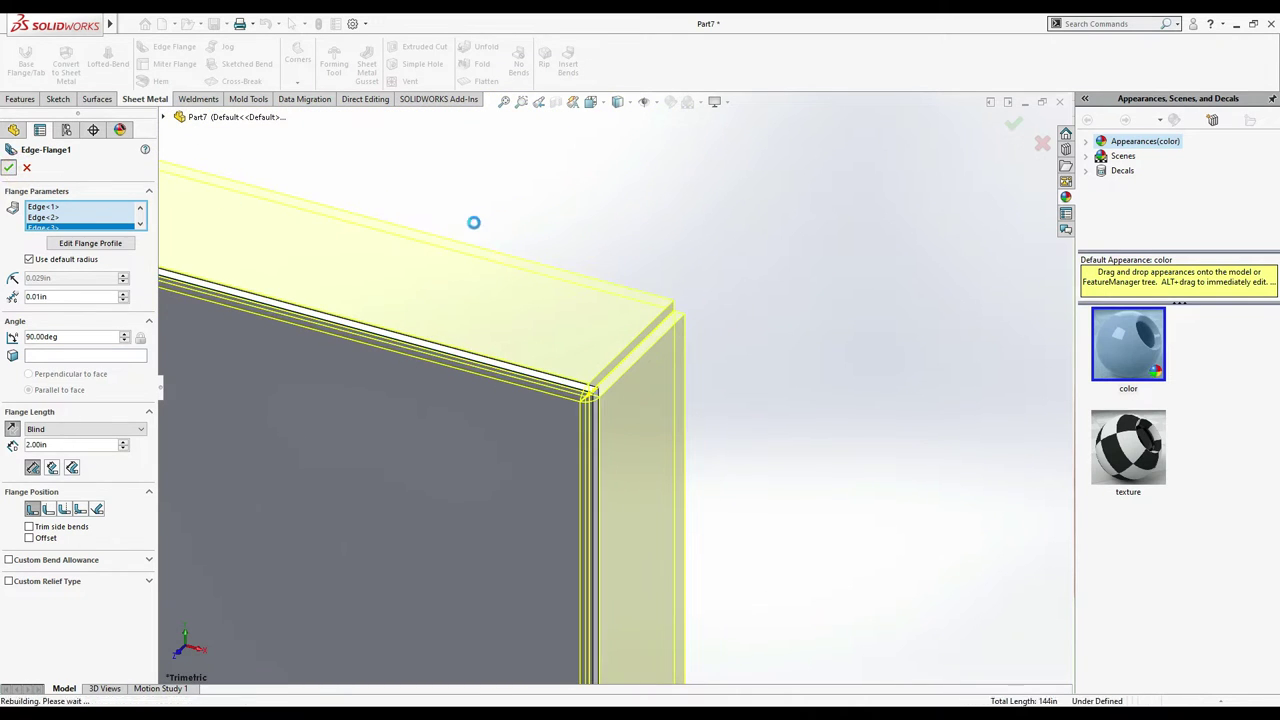
pyautogui.press('Return')
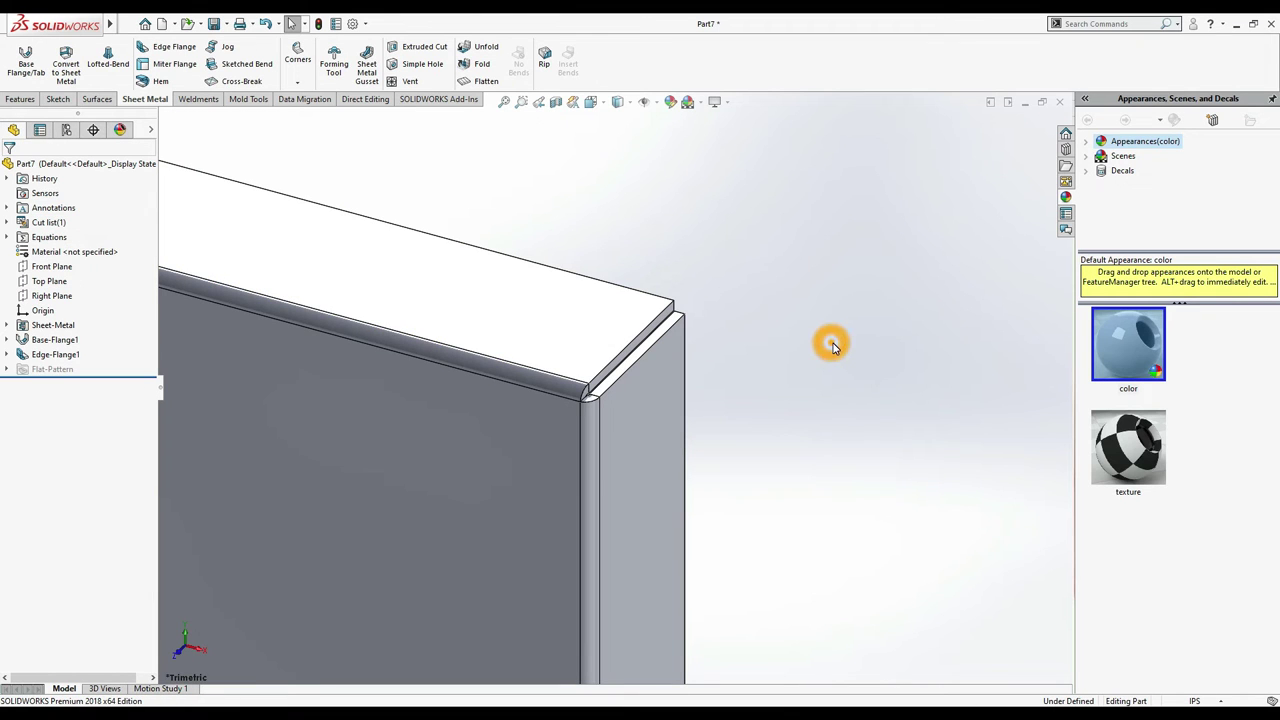
pyautogui.press('Left')
pyautogui.press('Left')
pyautogui.press('Left')
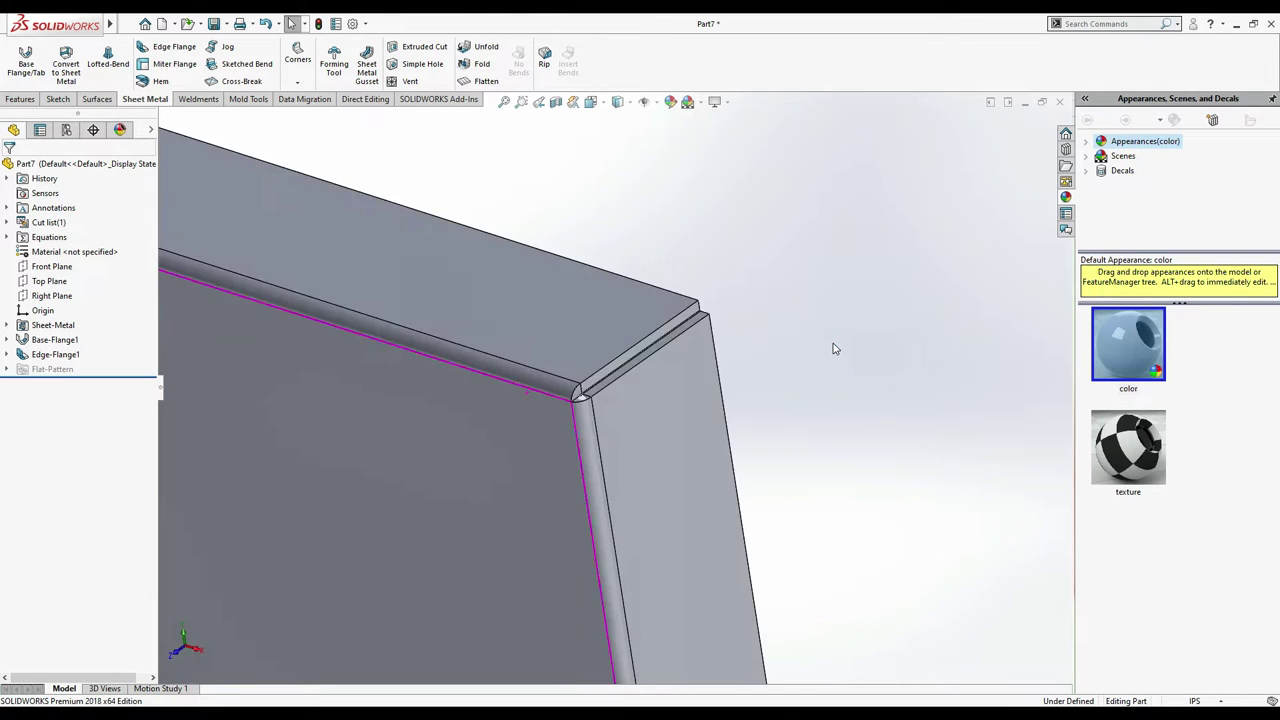
pyautogui.press('Left')
pyautogui.press('Left')
pyautogui.press('Left')
pyautogui.press('Left')
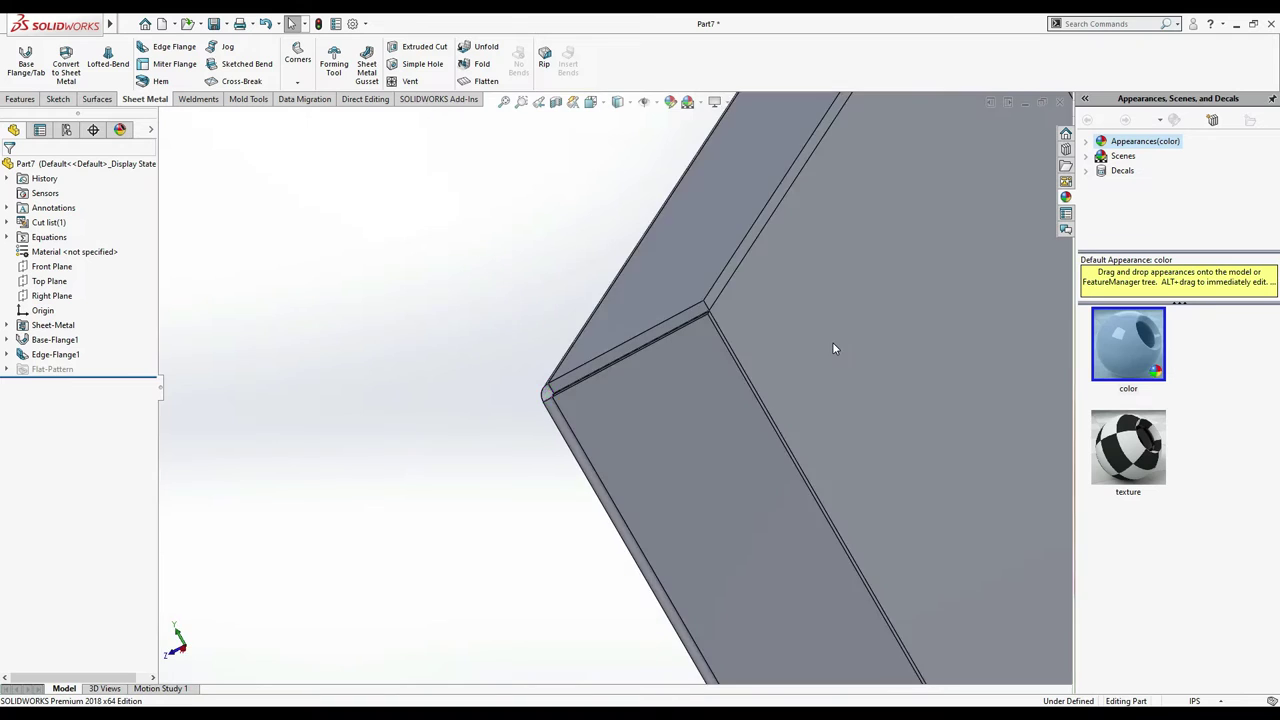
pyautogui.press('Left')
pyautogui.press('Left')
pyautogui.press('Left')
pyautogui.press('Left')
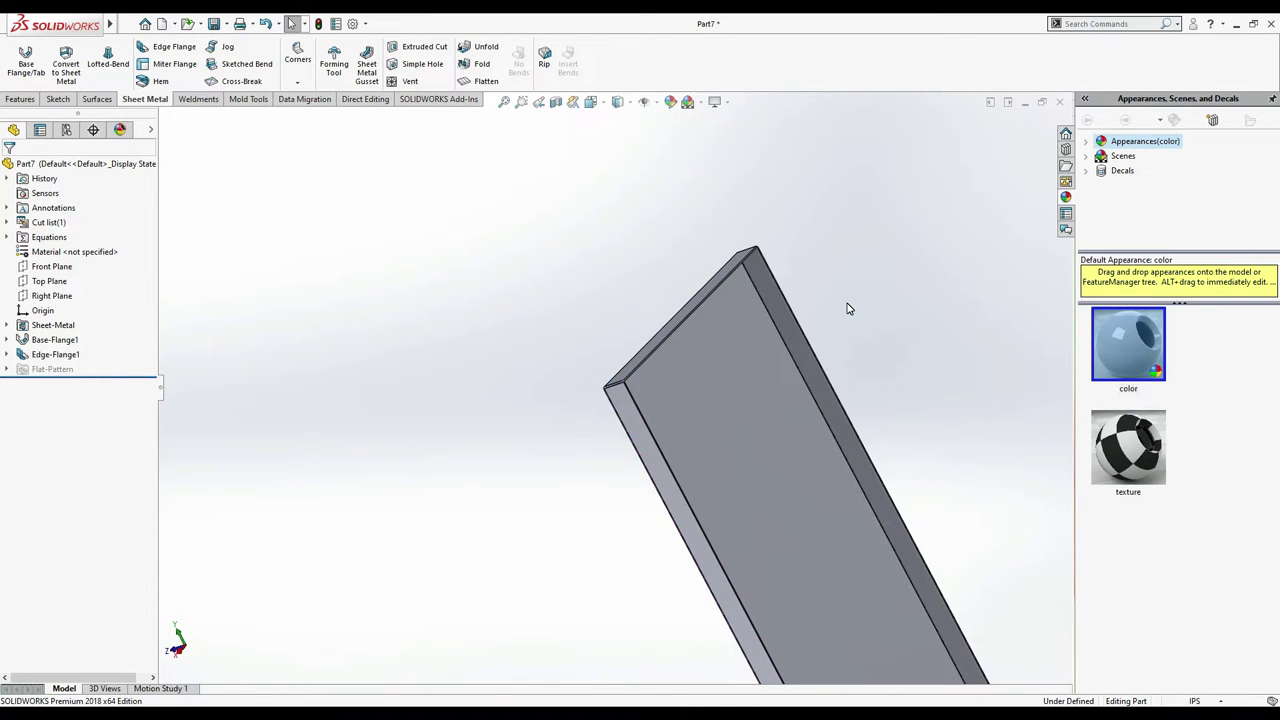
pyautogui.press('Left')
pyautogui.press('Left')
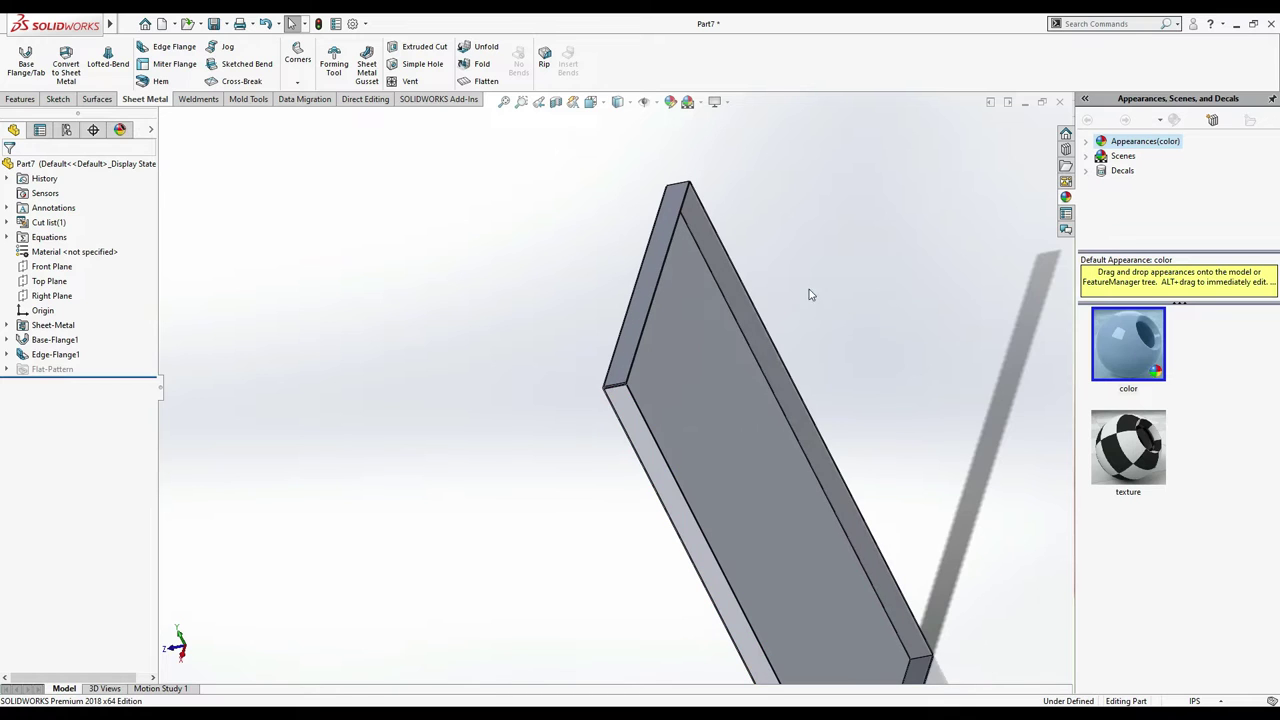
pyautogui.click(689, 364)
pyautogui.hotkey('ctrl', '8')
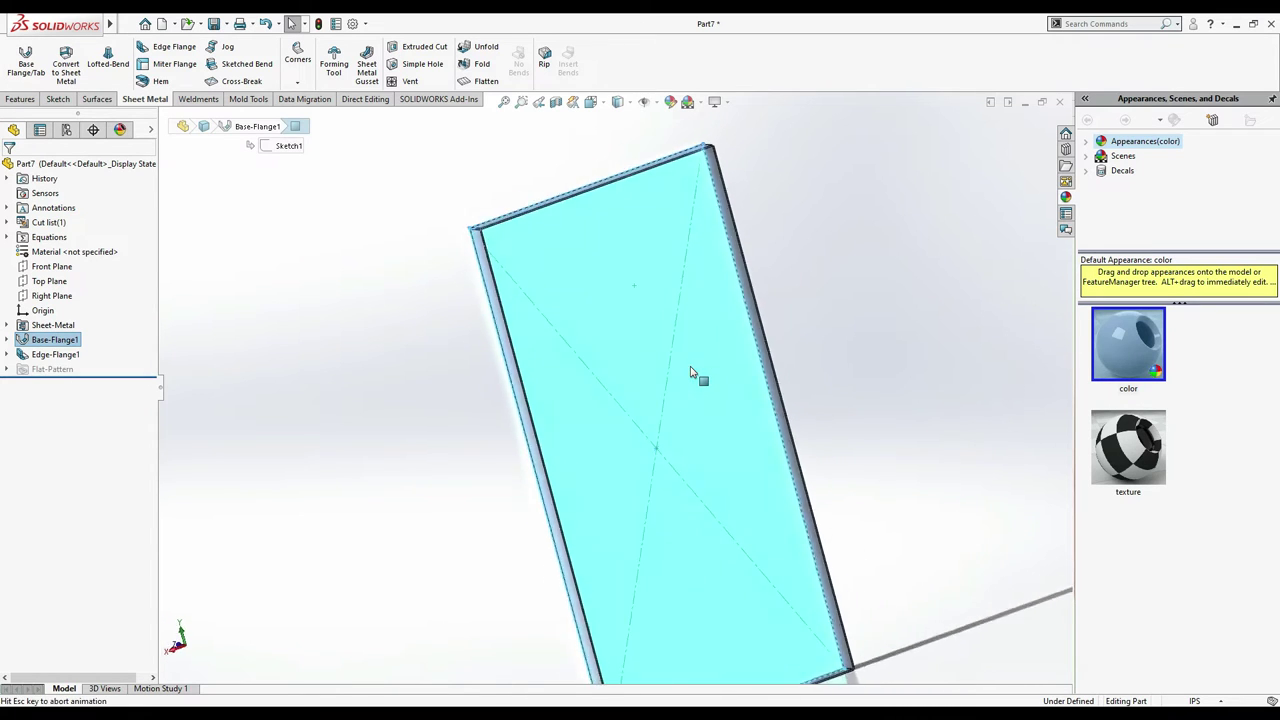
pyautogui.click(826, 314)
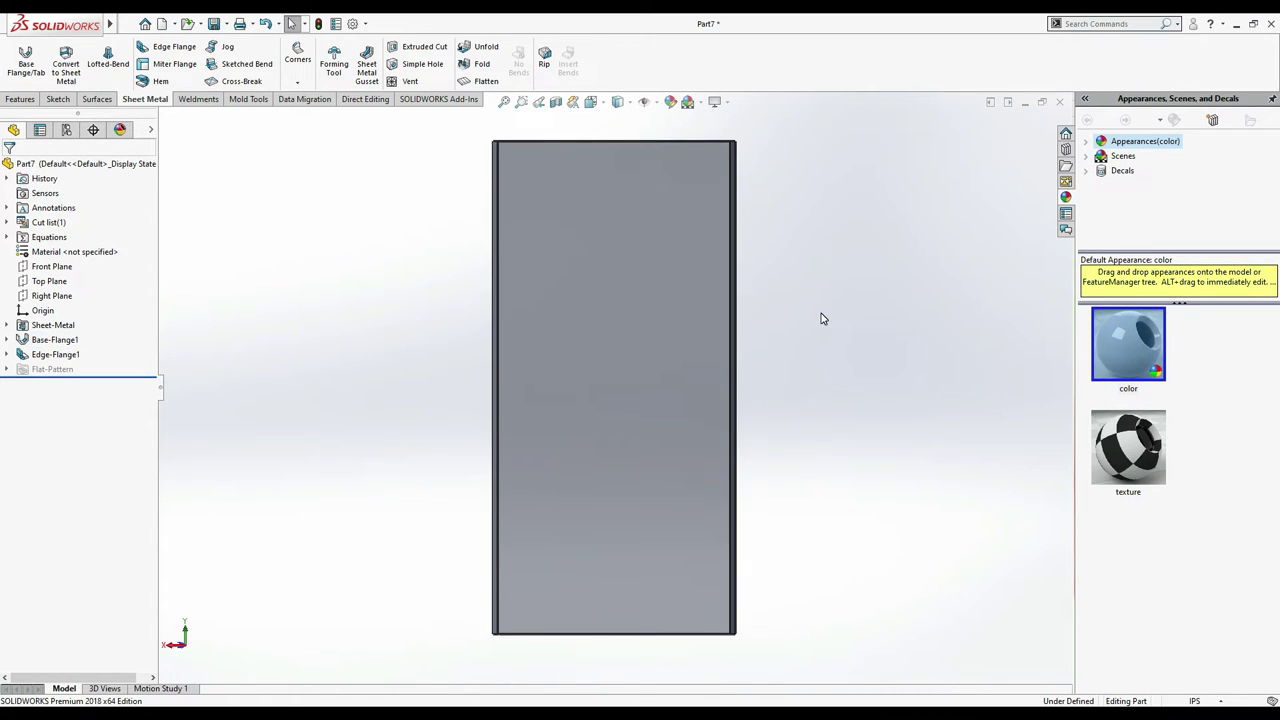
pyautogui.press('Left')
pyautogui.press('Left')
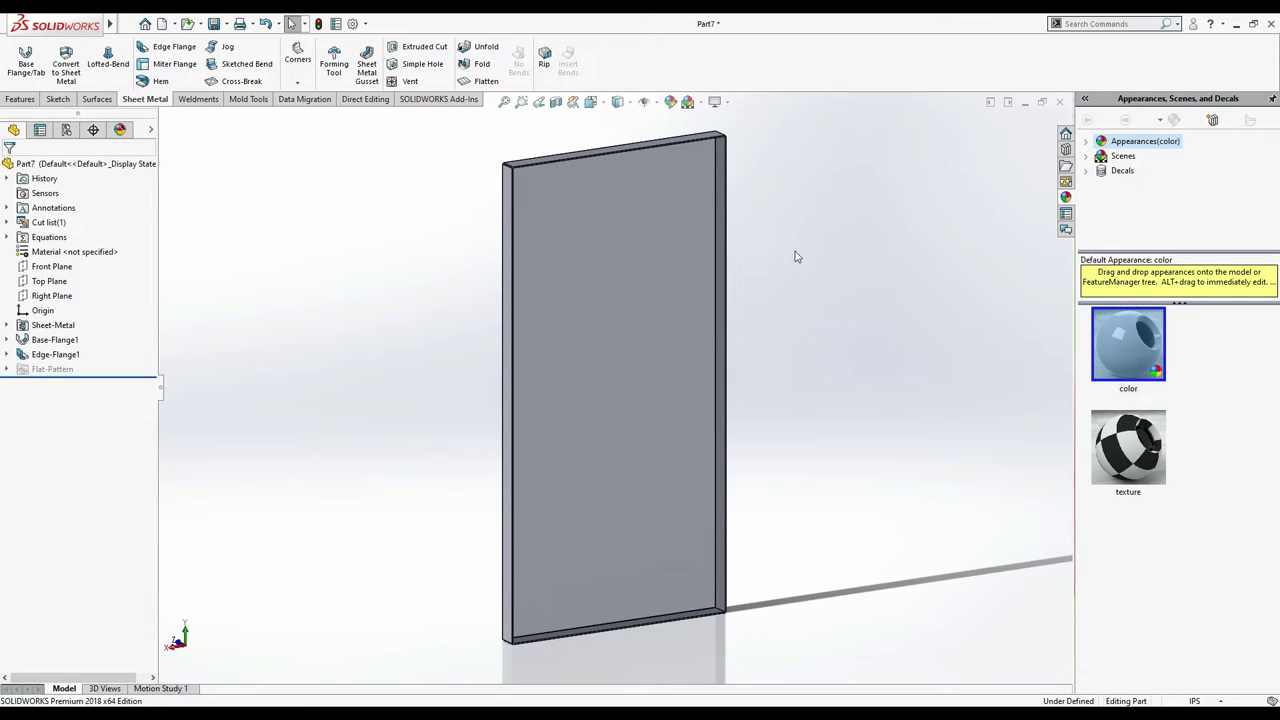
# - Start a second edge flange on the top, left, right and bottom front edges
pyautogui.click(168, 47)
pyautogui.scroll(-3, 491, 239)
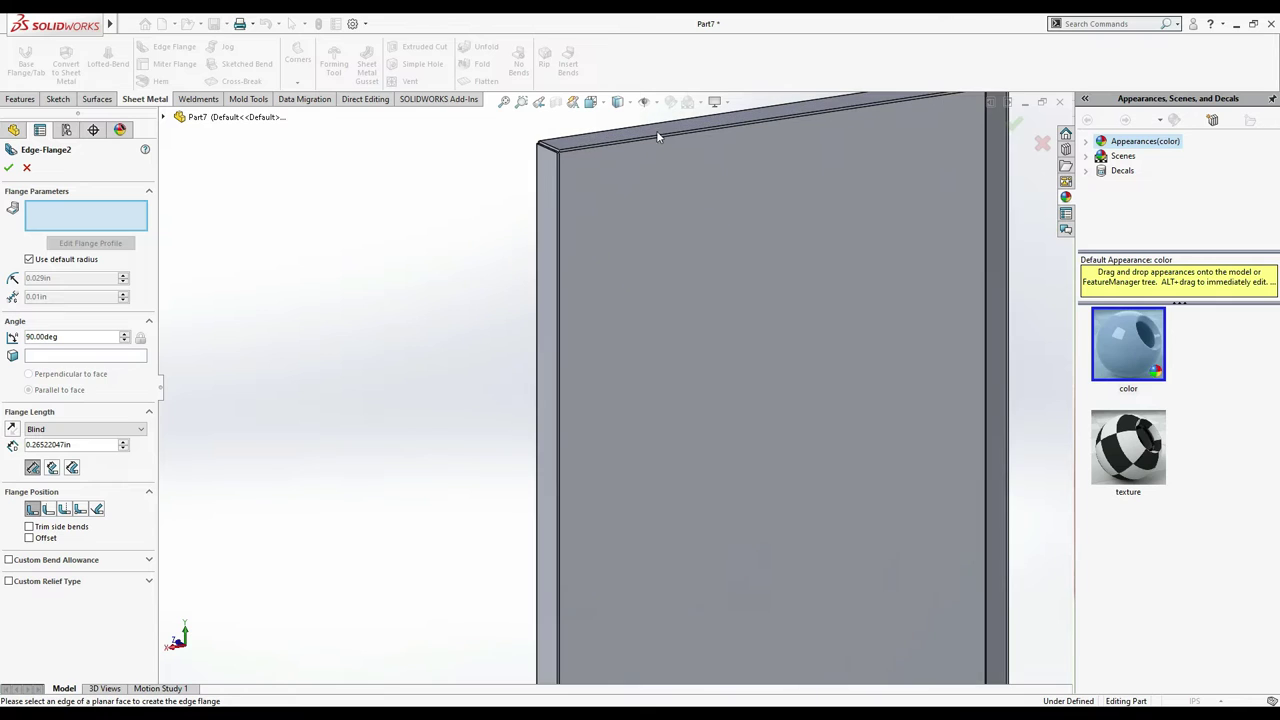
pyautogui.click(590, 147)
pyautogui.click(607, 222)
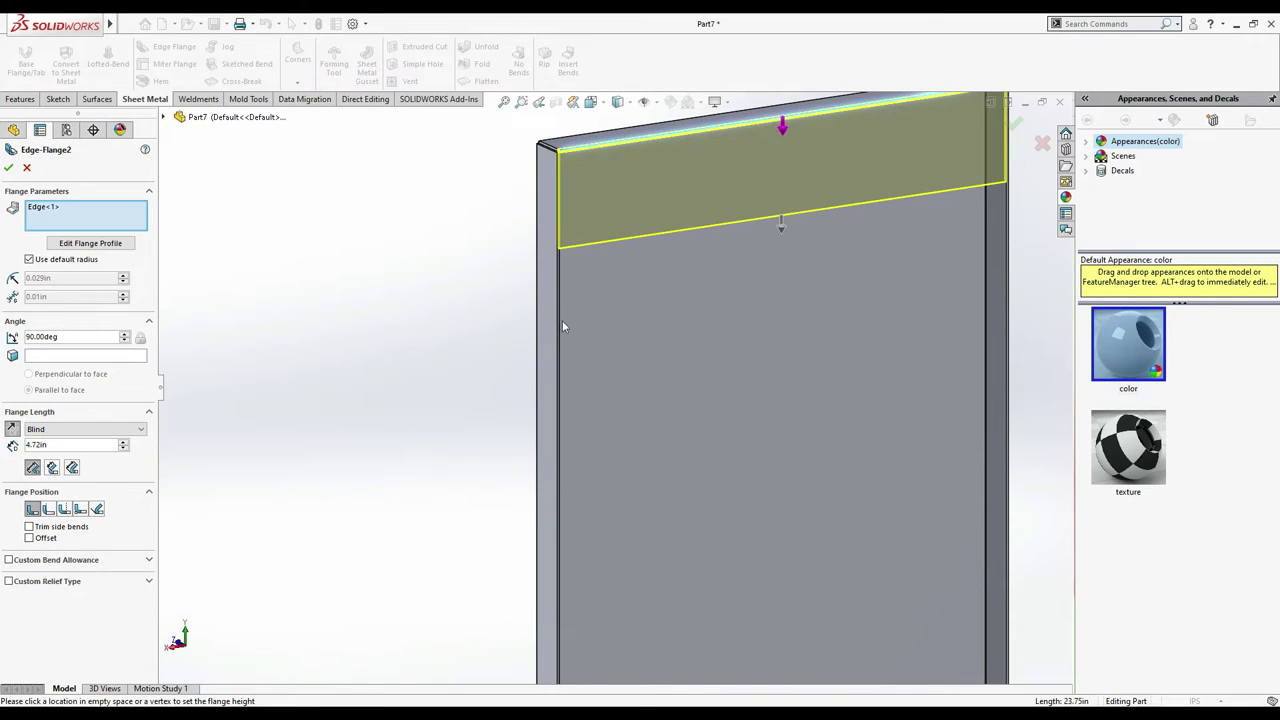
pyautogui.click(559, 324)
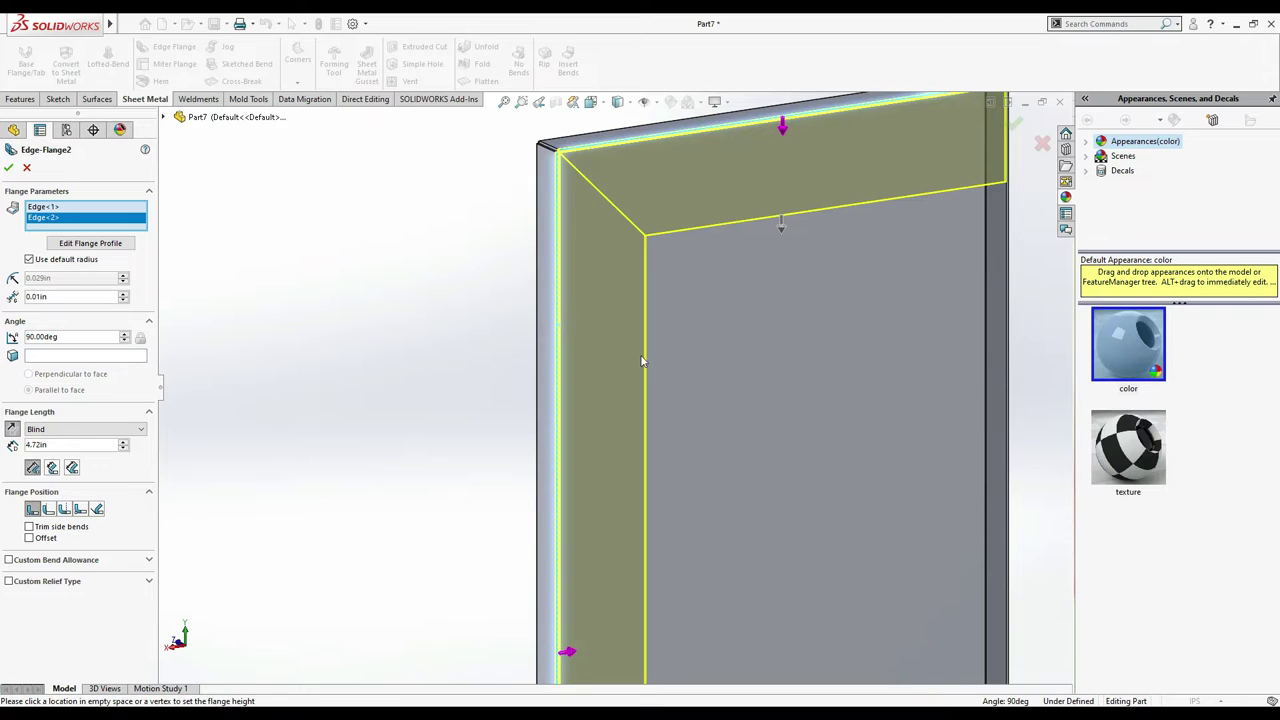
pyautogui.scroll(3, 800, 429)
pyautogui.scroll(2, 800, 429)
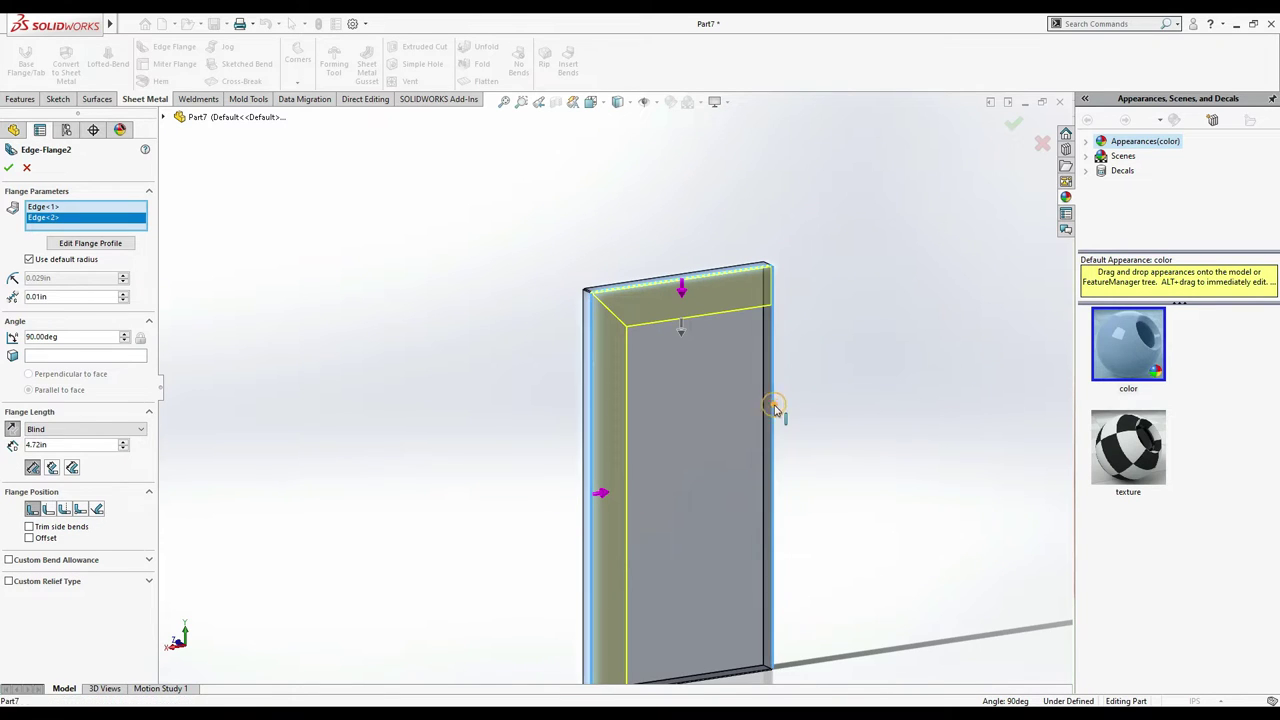
pyautogui.click(771, 408)
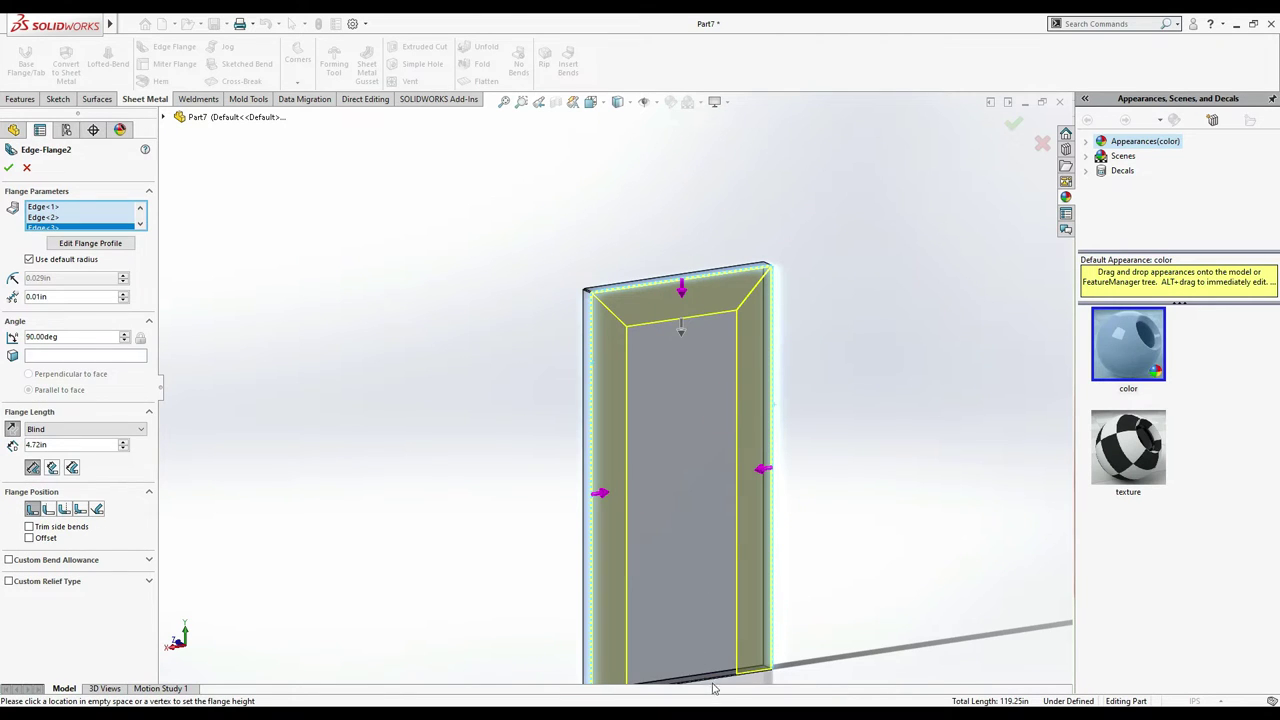
pyautogui.click(709, 631)
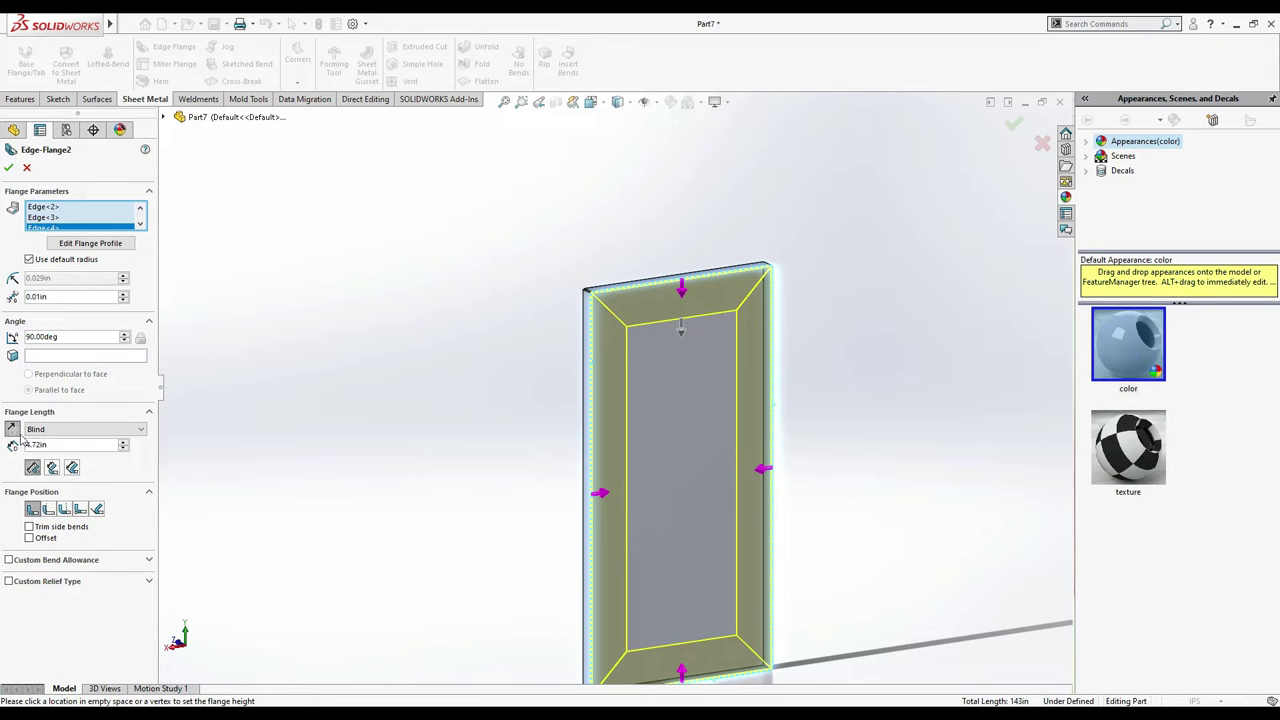
# - Set the return flange length to 1 in and accept Edge-Flange2
pyautogui.doubleClick(60, 444)
pyautogui.write('1')
pyautogui.press('Return')
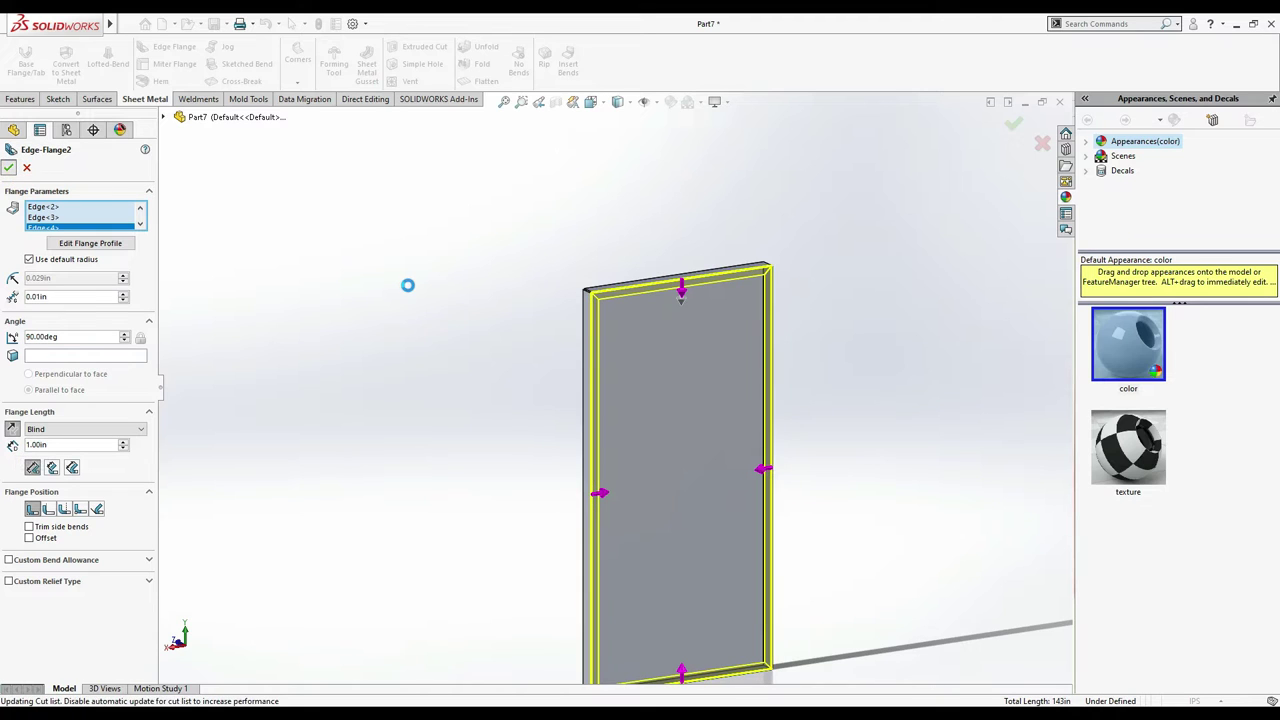
pyautogui.press('Return')
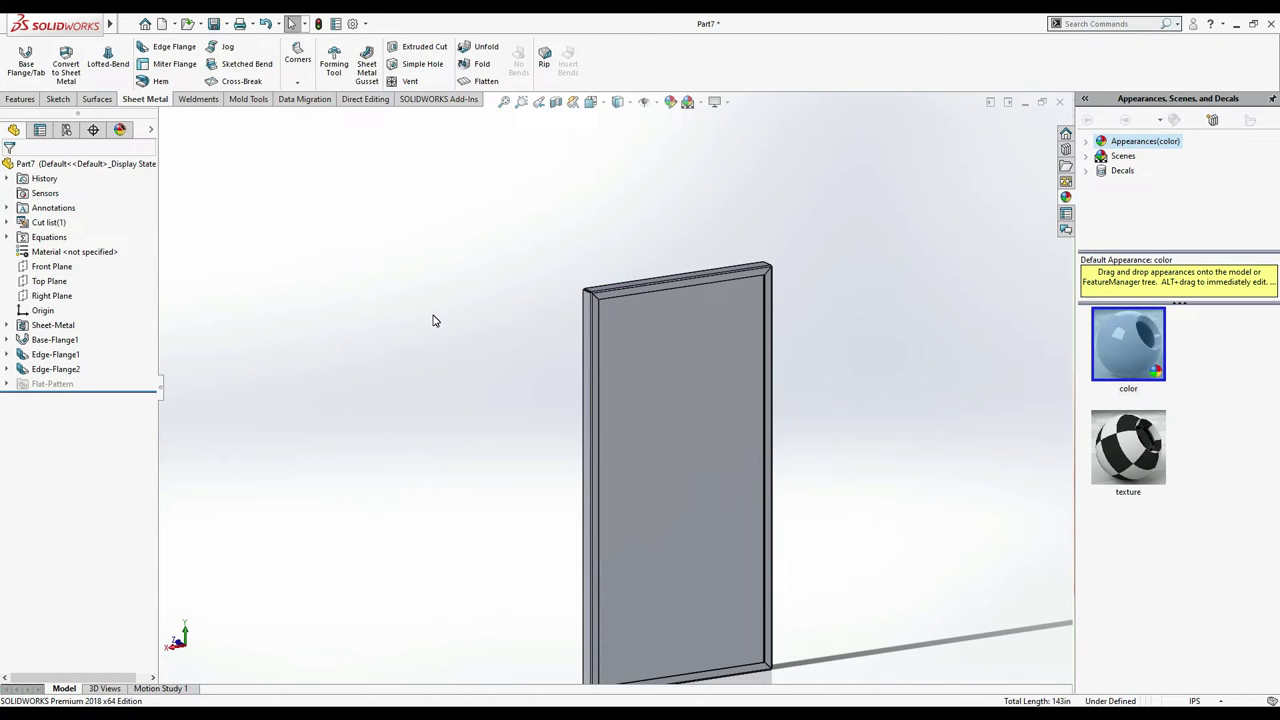
# - Weld the first corner of the return flanges with a 0.05 in fillet
pyautogui.scroll(-5, 513, 319)
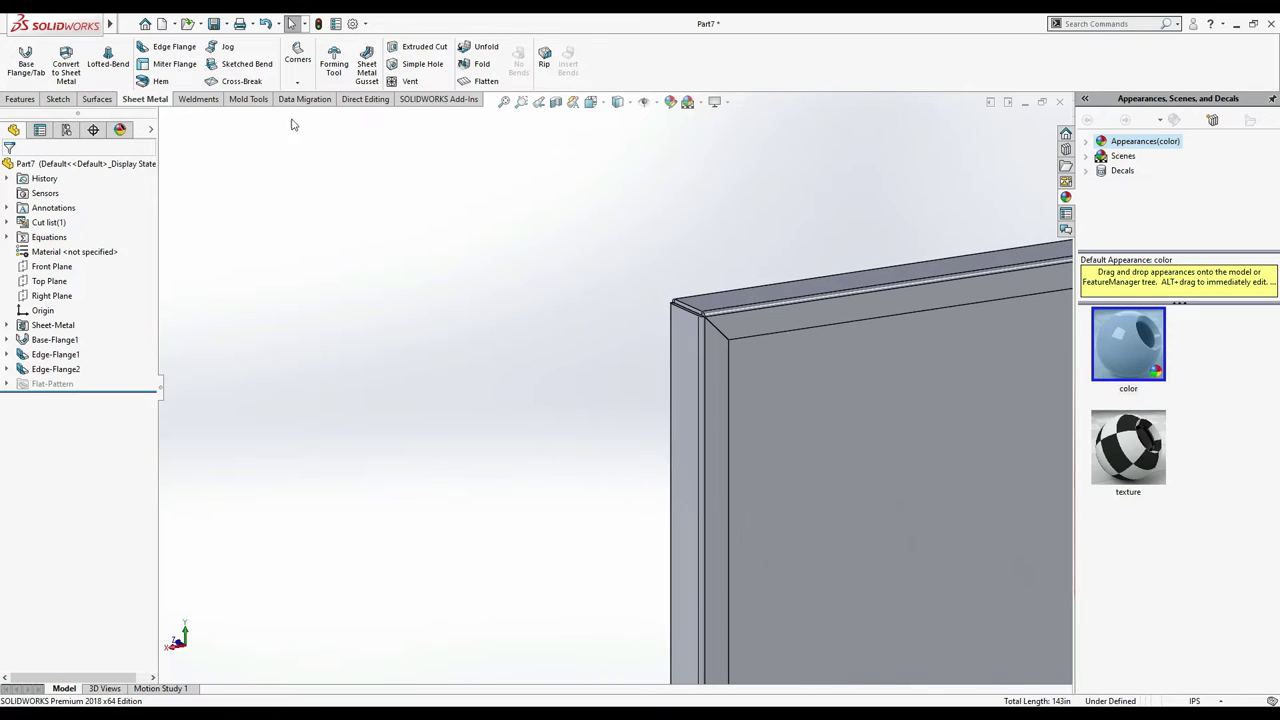
pyautogui.click(297, 80)
pyautogui.click(322, 114)
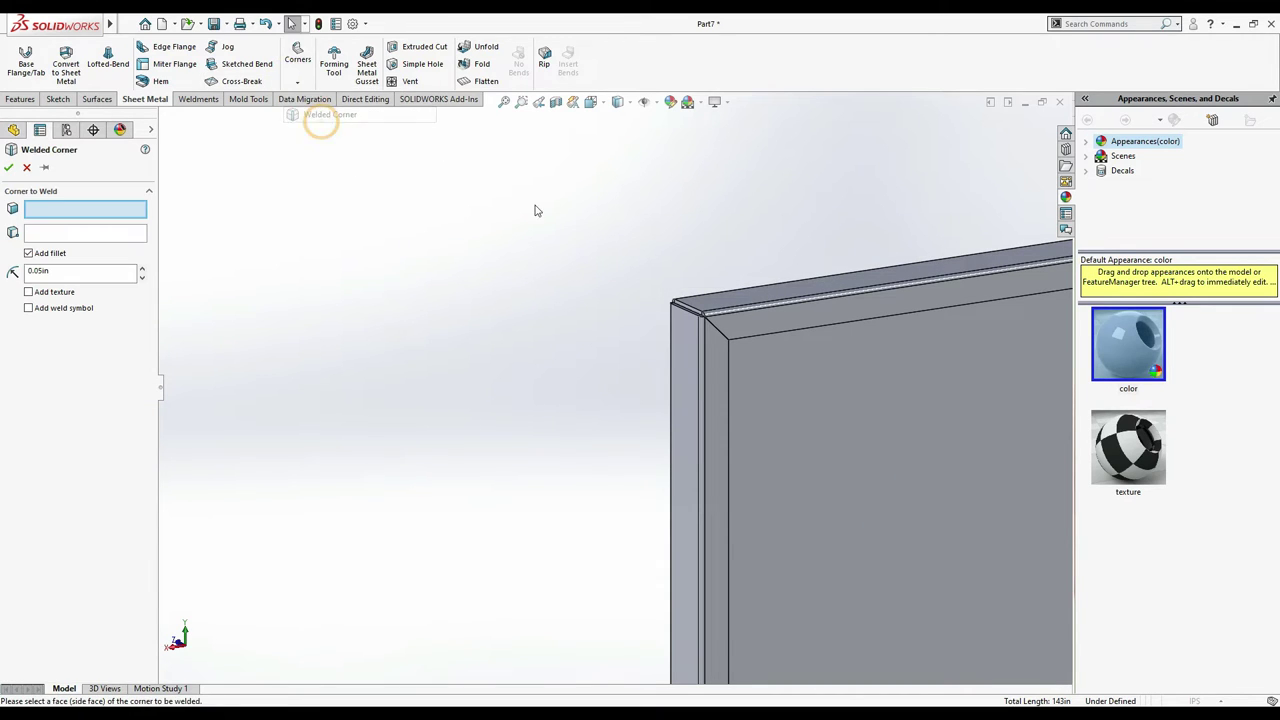
pyautogui.click(705, 310)
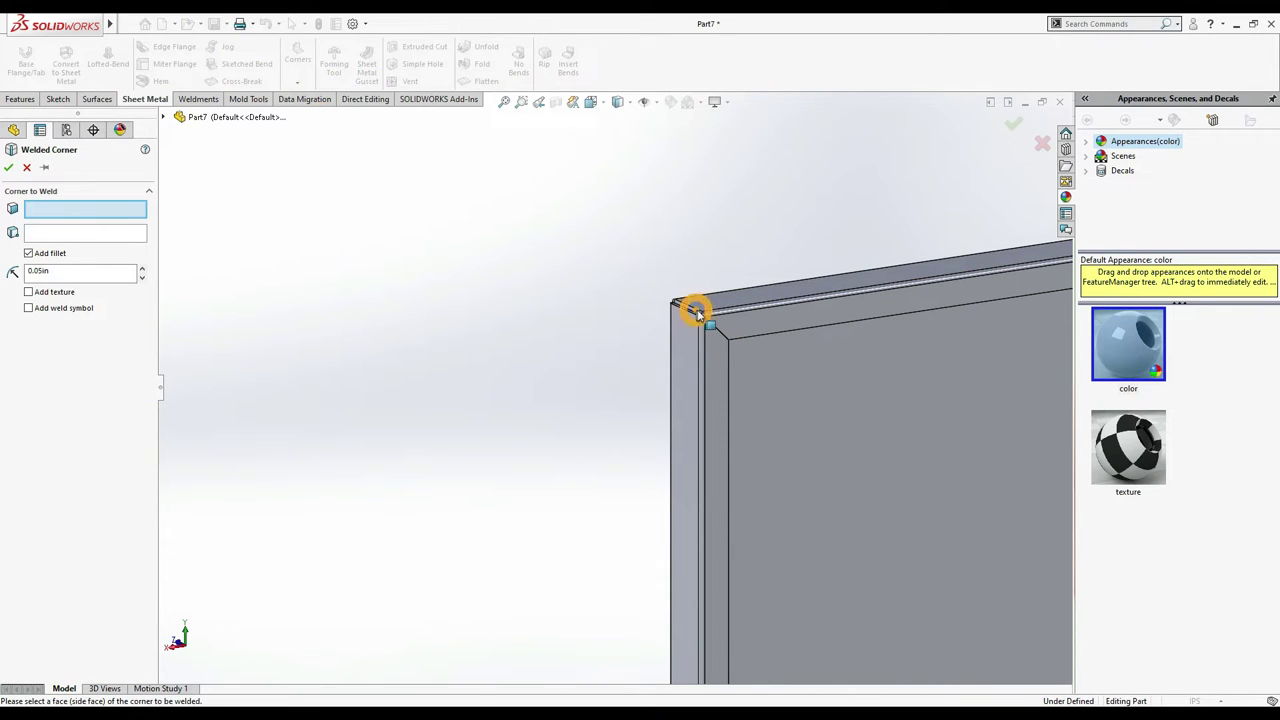
pyautogui.click(838, 338)
pyautogui.scroll(3, 834, 330)
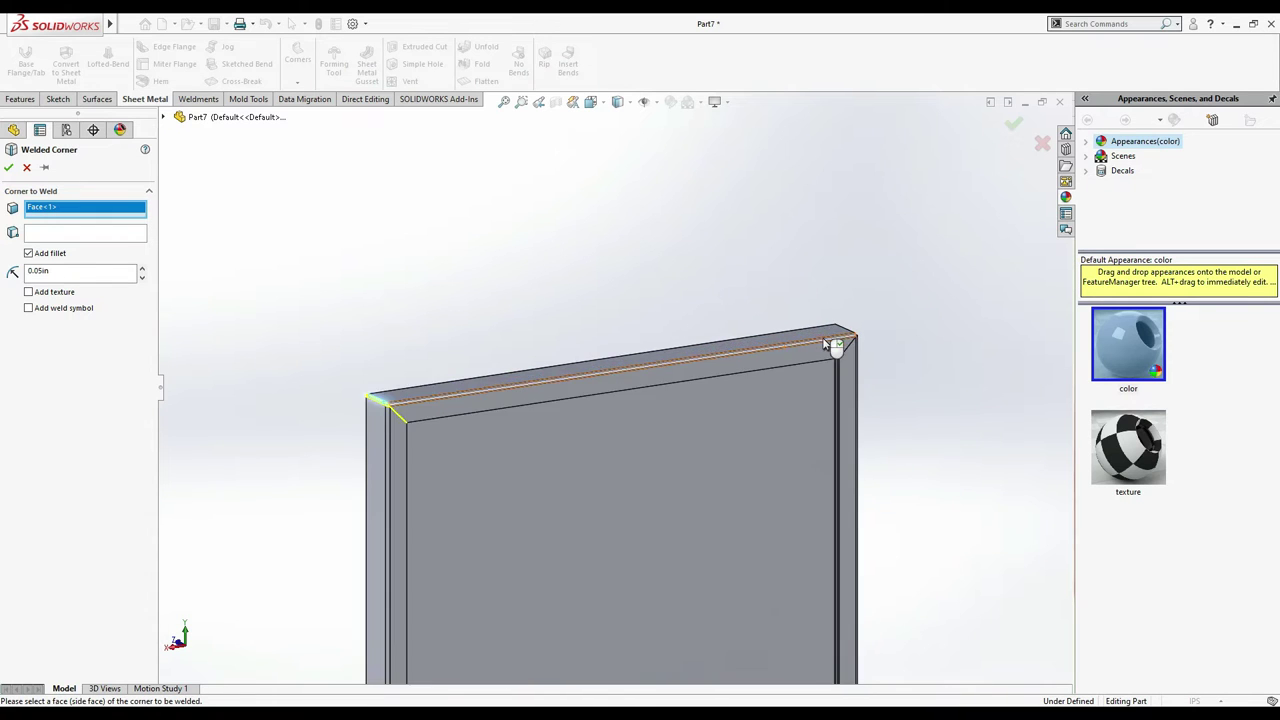
pyautogui.scroll(-4, 824, 345)
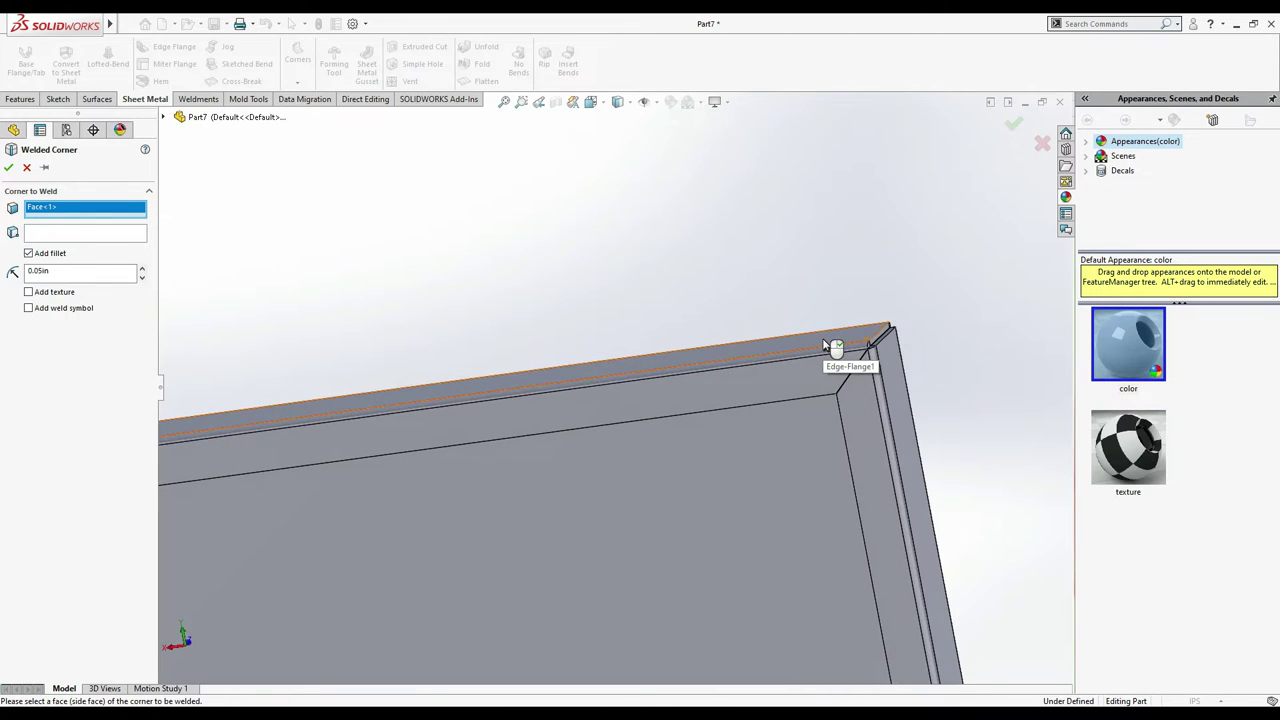
pyautogui.scroll(4, 810, 338)
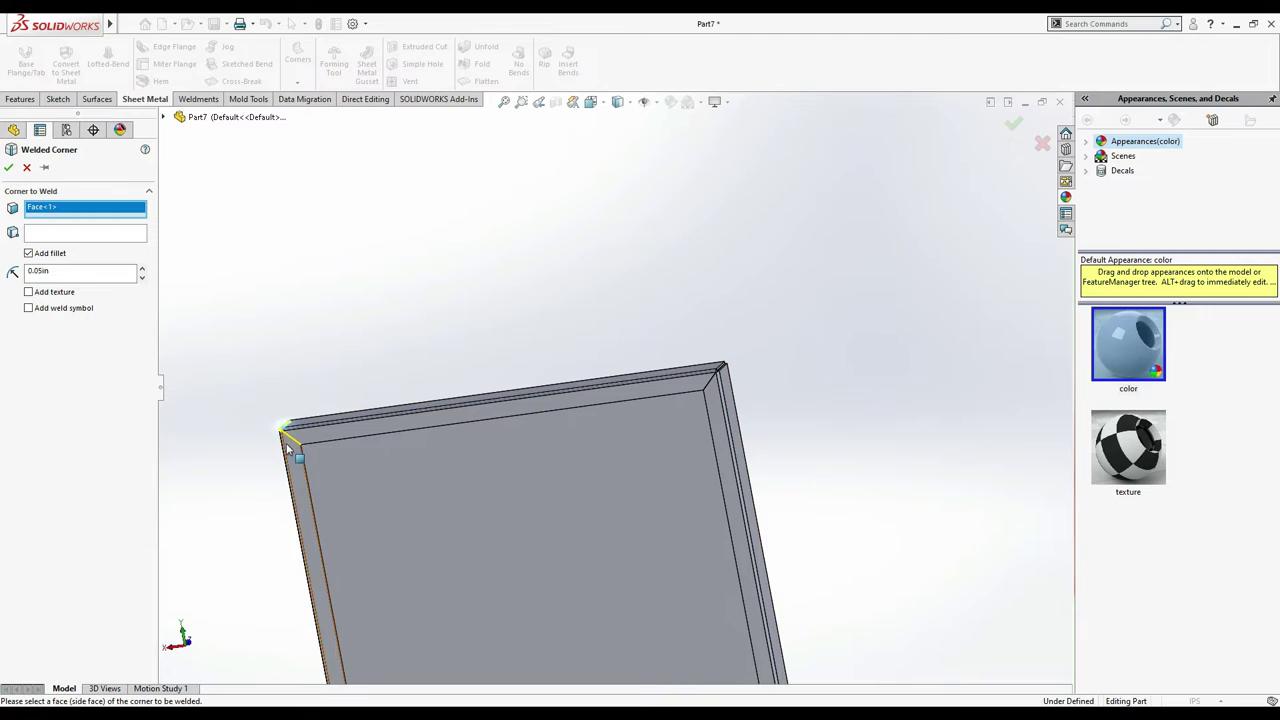
pyautogui.scroll(-2, 720, 370)
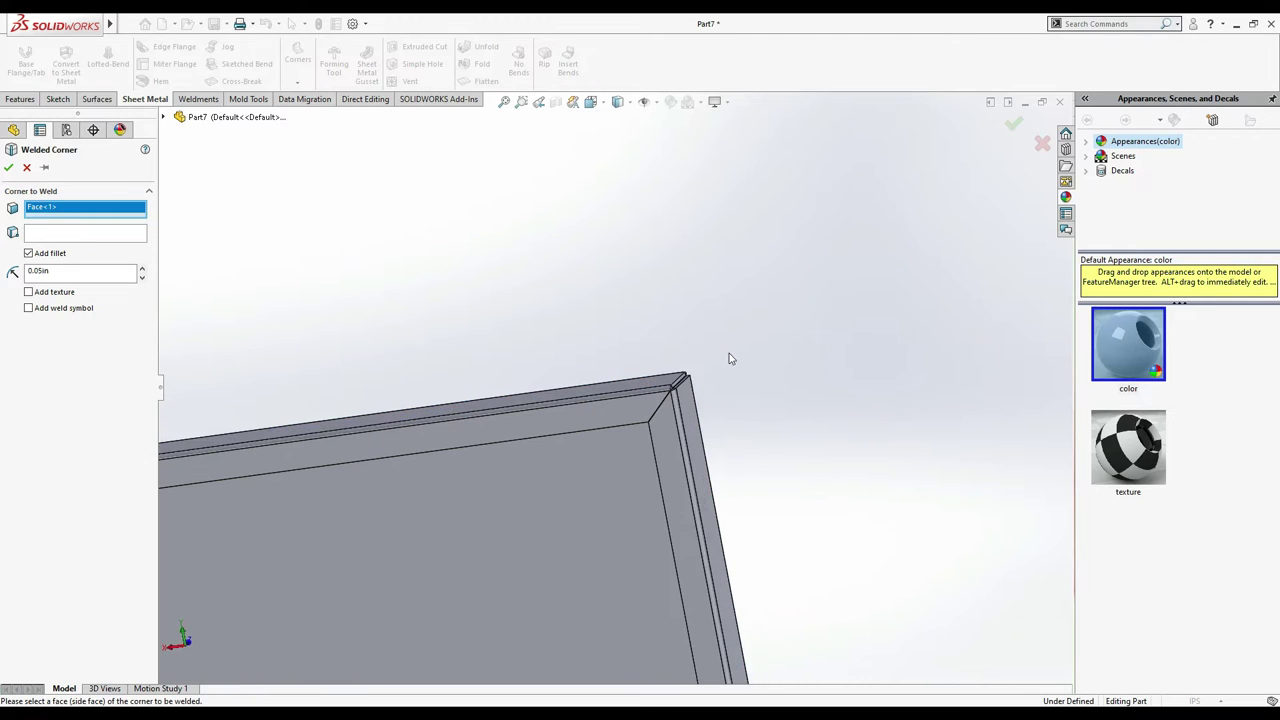
pyautogui.scroll(3, 409, 509)
pyautogui.scroll(-4, 371, 485)
pyautogui.scroll(3, 582, 450)
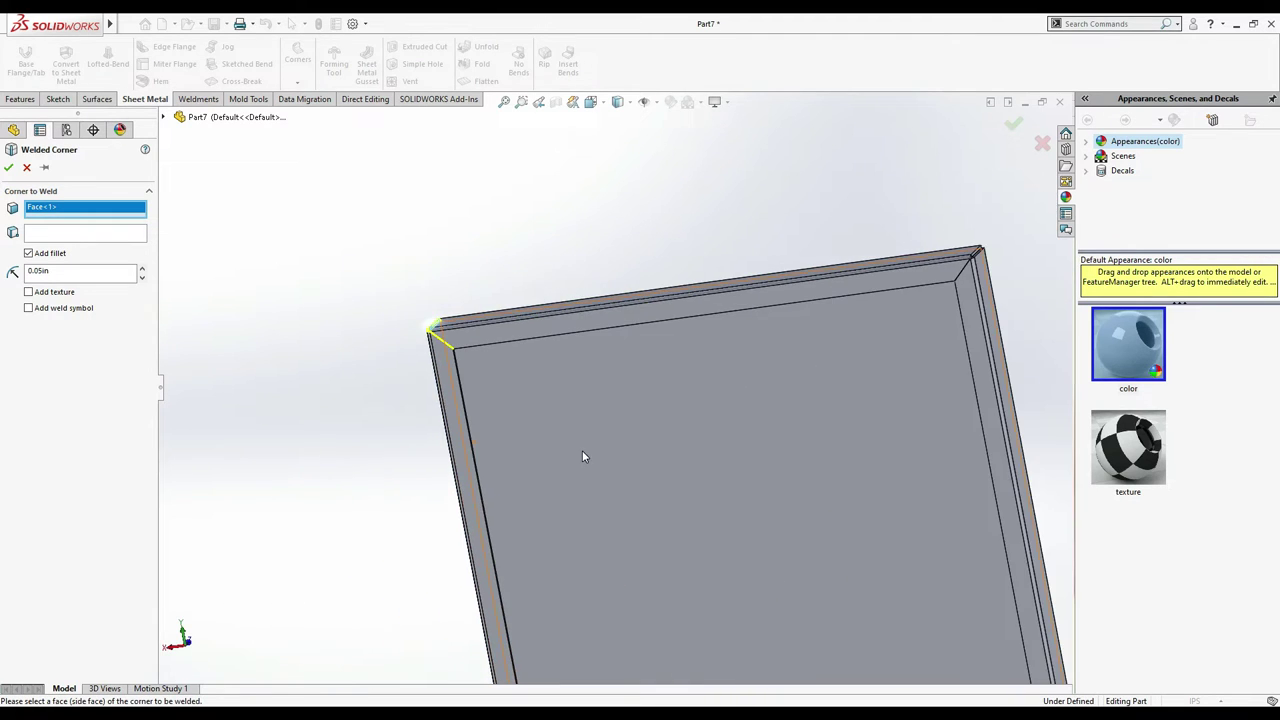
pyautogui.scroll(-3, 596, 447)
pyautogui.scroll(1, 1055, 228)
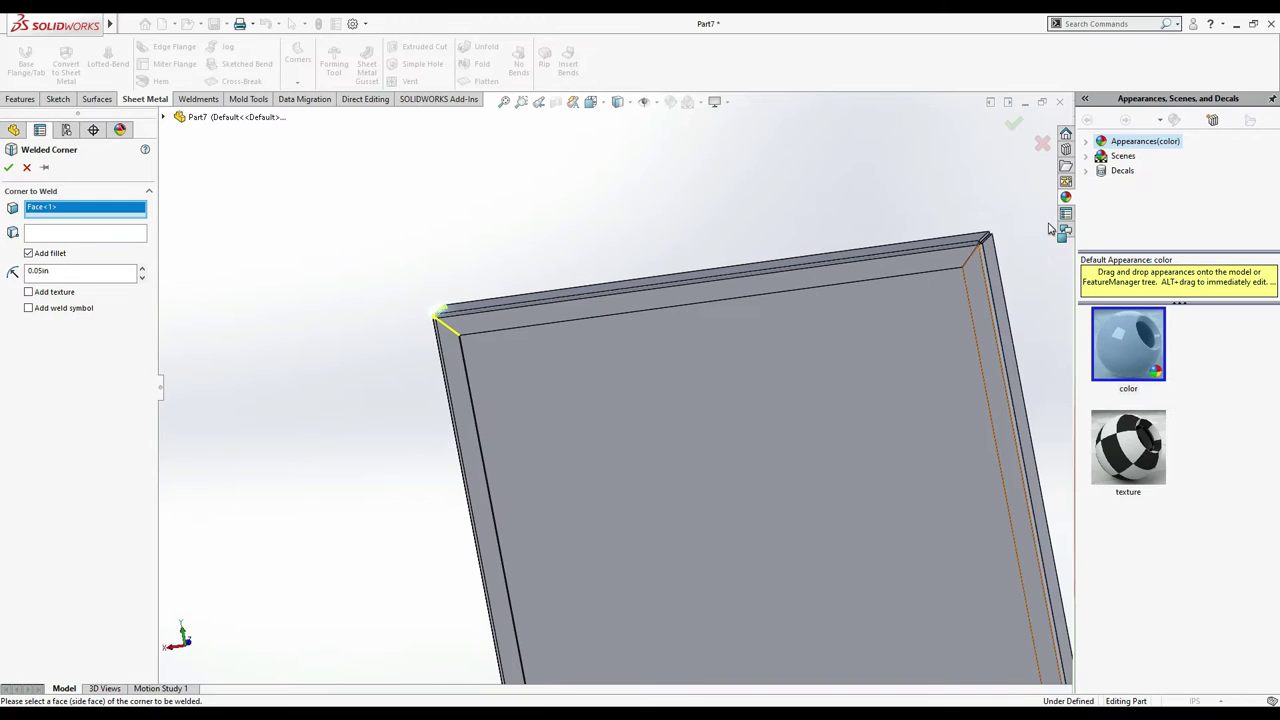
pyautogui.click(983, 242)
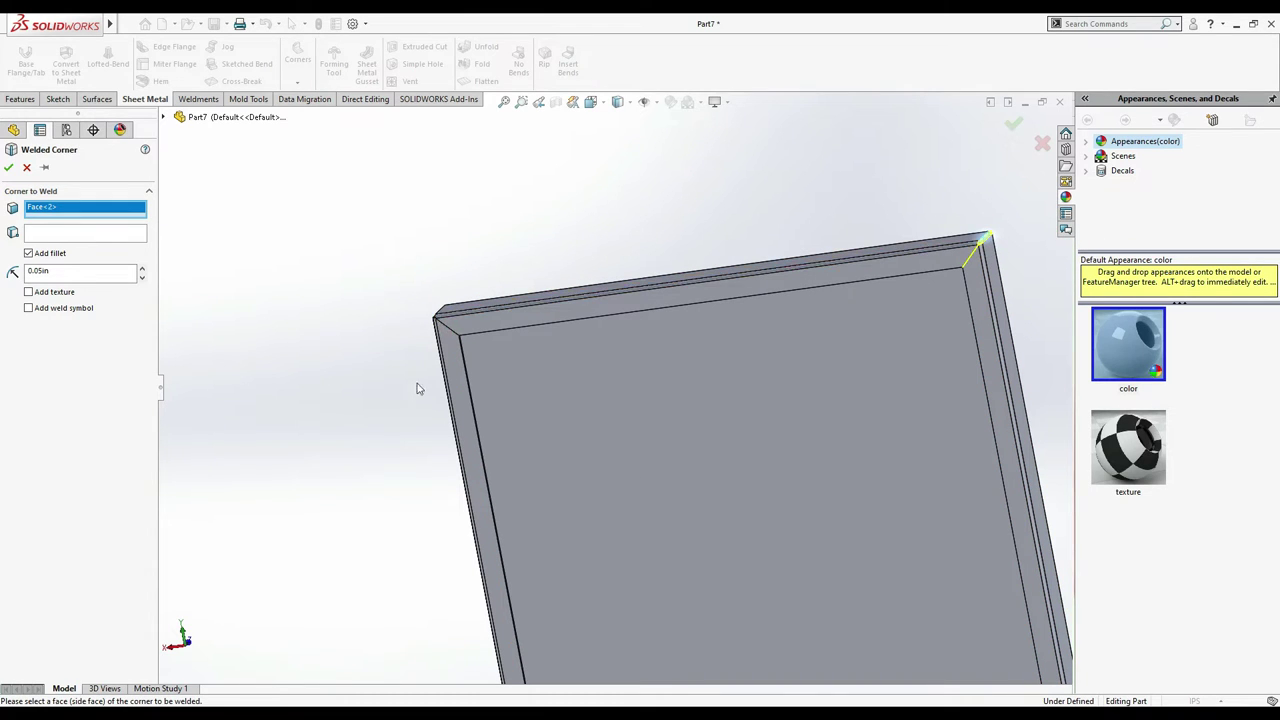
pyautogui.click(8, 167)
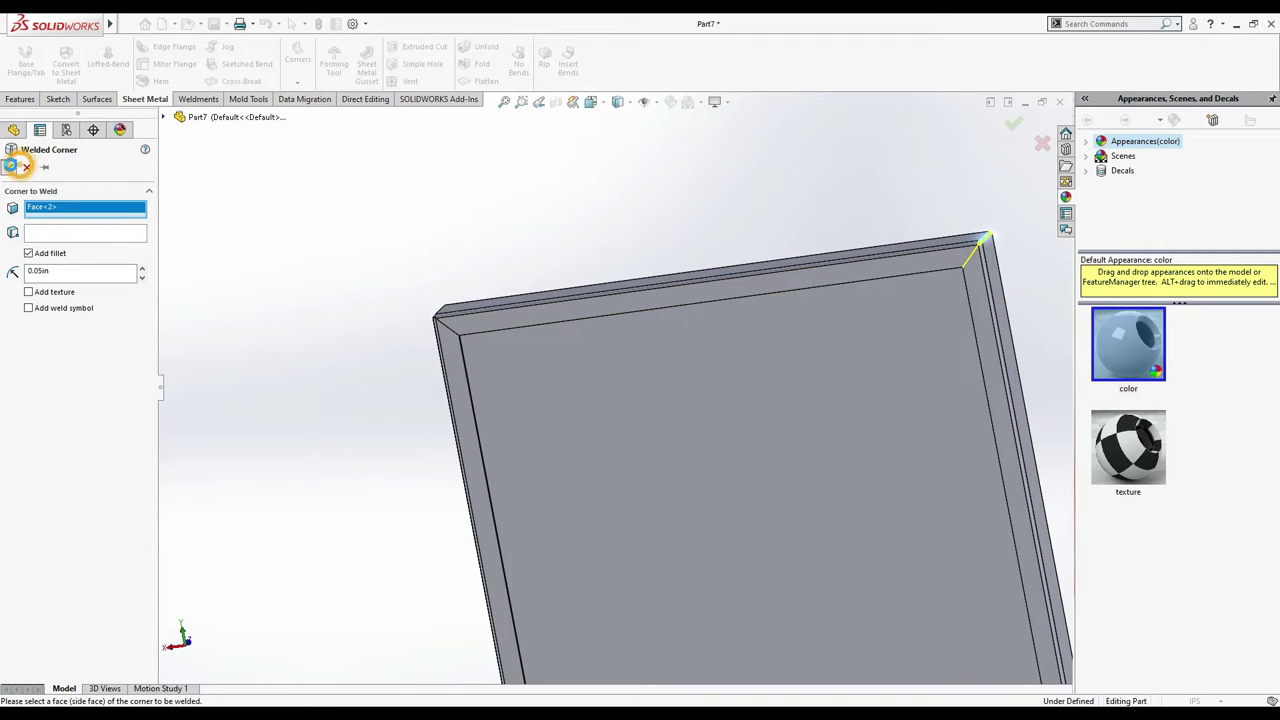
# - Add another welded corner after orbiting the panel to reach it
pyautogui.click(297, 82)
pyautogui.click(301, 95)
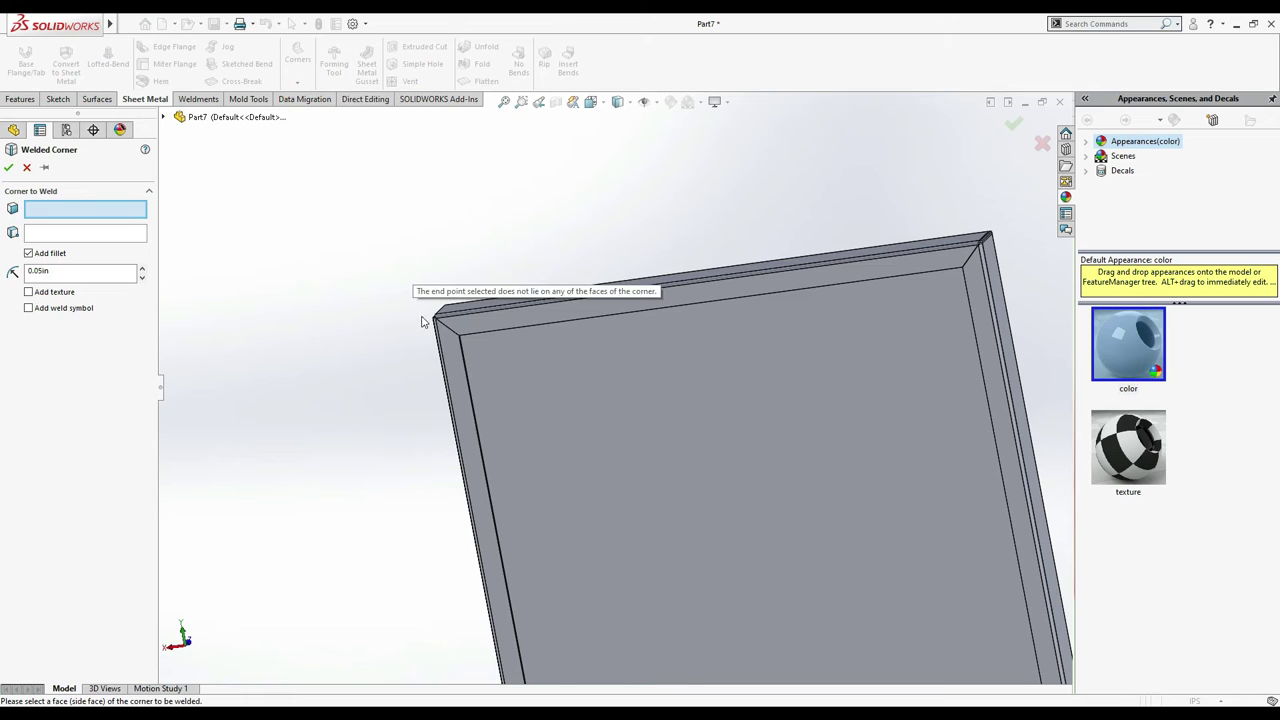
pyautogui.scroll(-4, 428, 321)
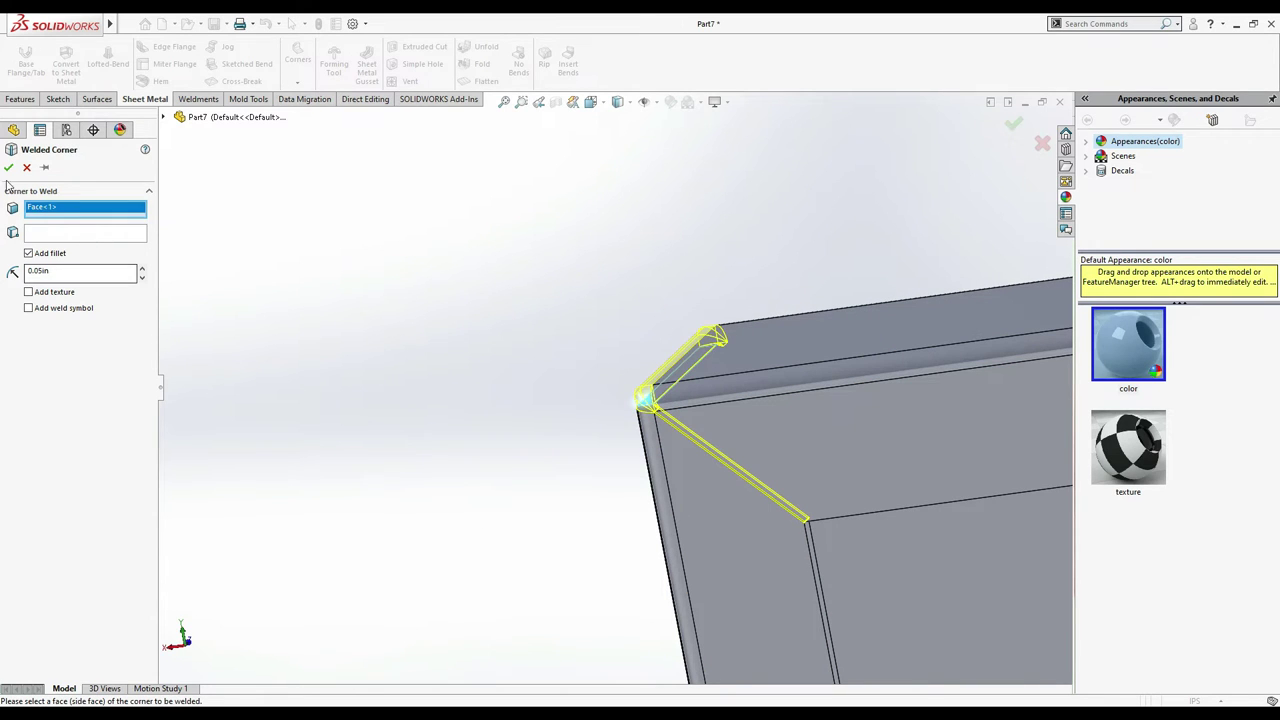
pyautogui.click(297, 82)
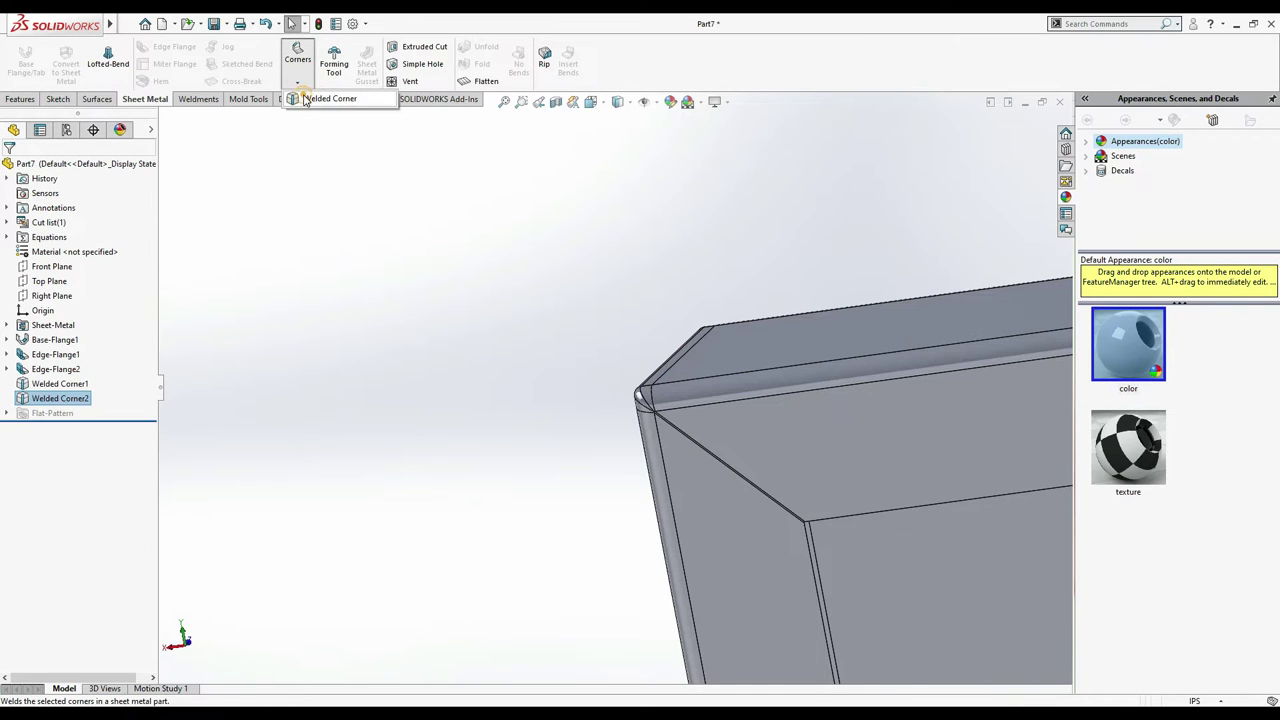
pyautogui.click(330, 97)
pyautogui.moveTo(517, 318); pyautogui.dragTo(757, 457, button='middle')
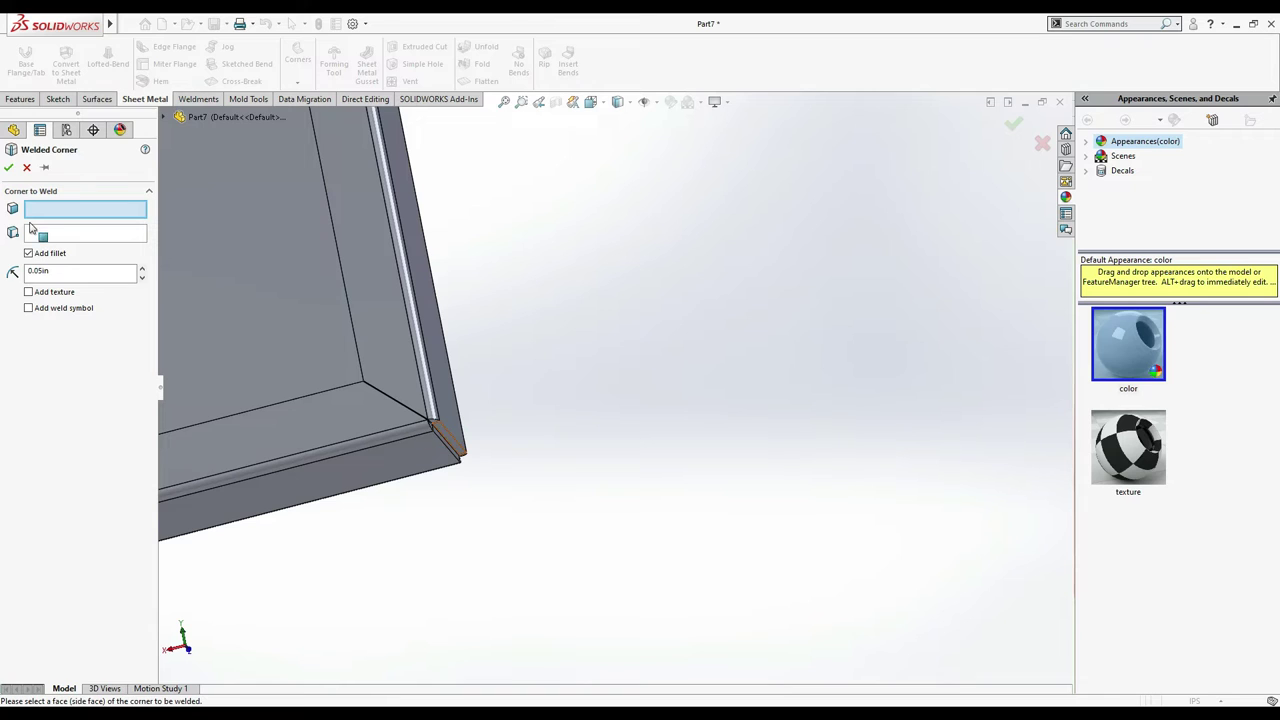
pyautogui.click(9, 167)
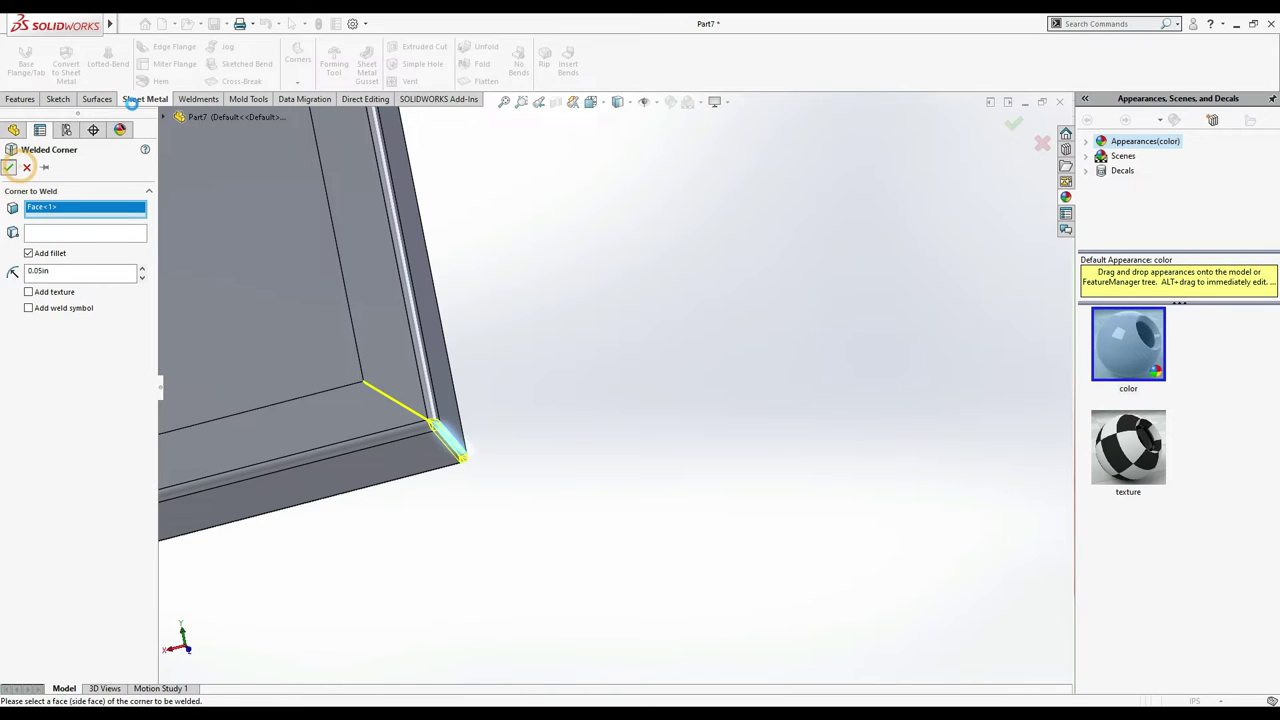
# - Weld the final corner, picking its side face after orbiting the panel
pyautogui.click(297, 80)
pyautogui.click(325, 97)
pyautogui.moveTo(310, 317); pyautogui.dragTo(530, 443, button='middle')
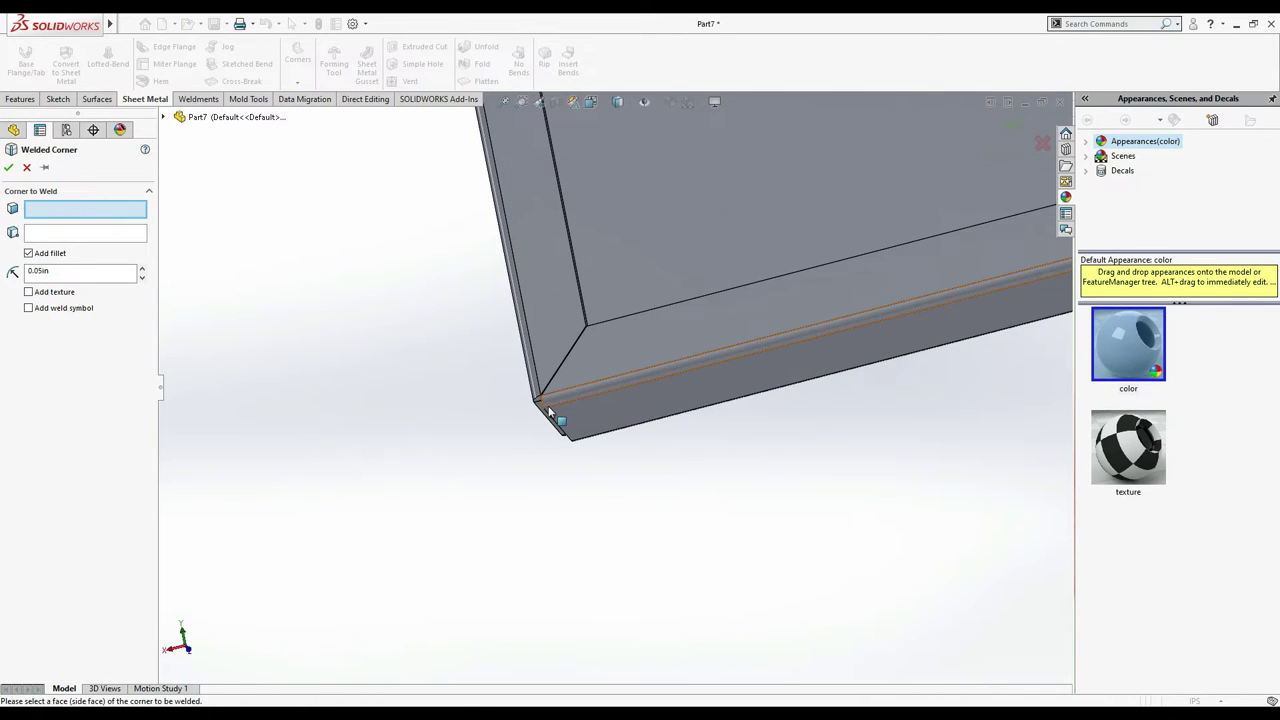
pyautogui.click(548, 418)
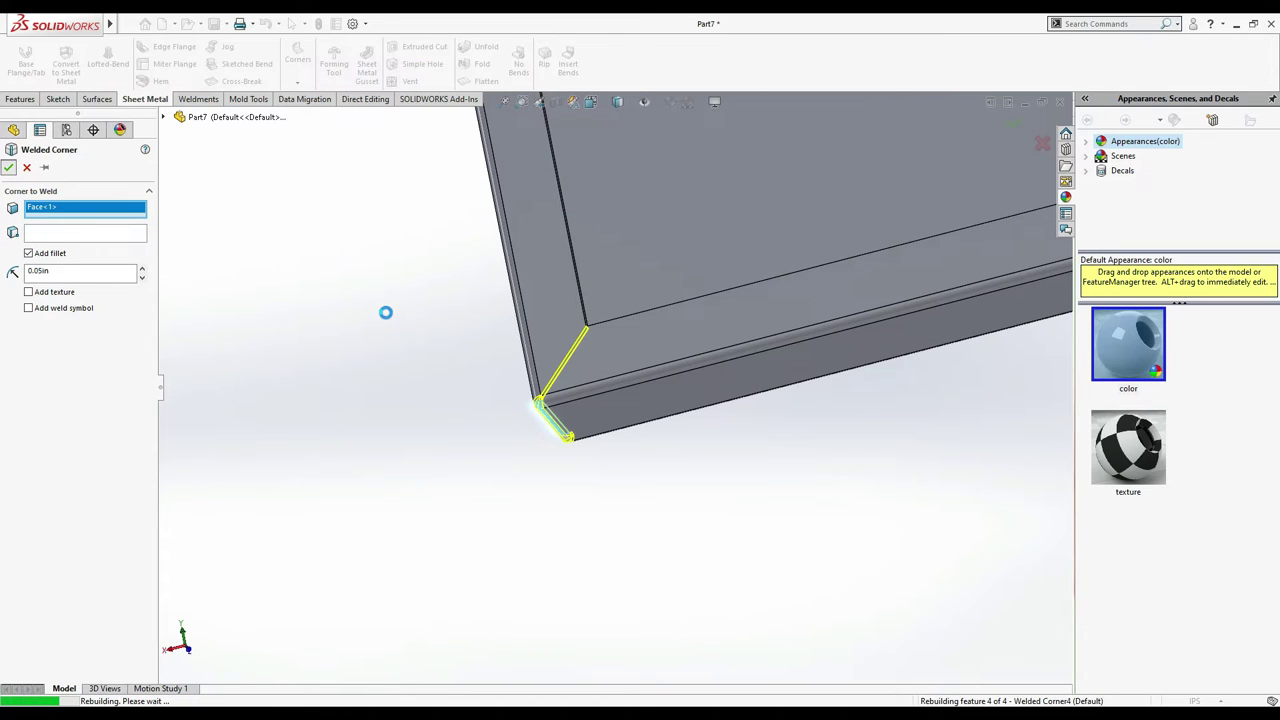
pyautogui.scroll(5, 387, 316)
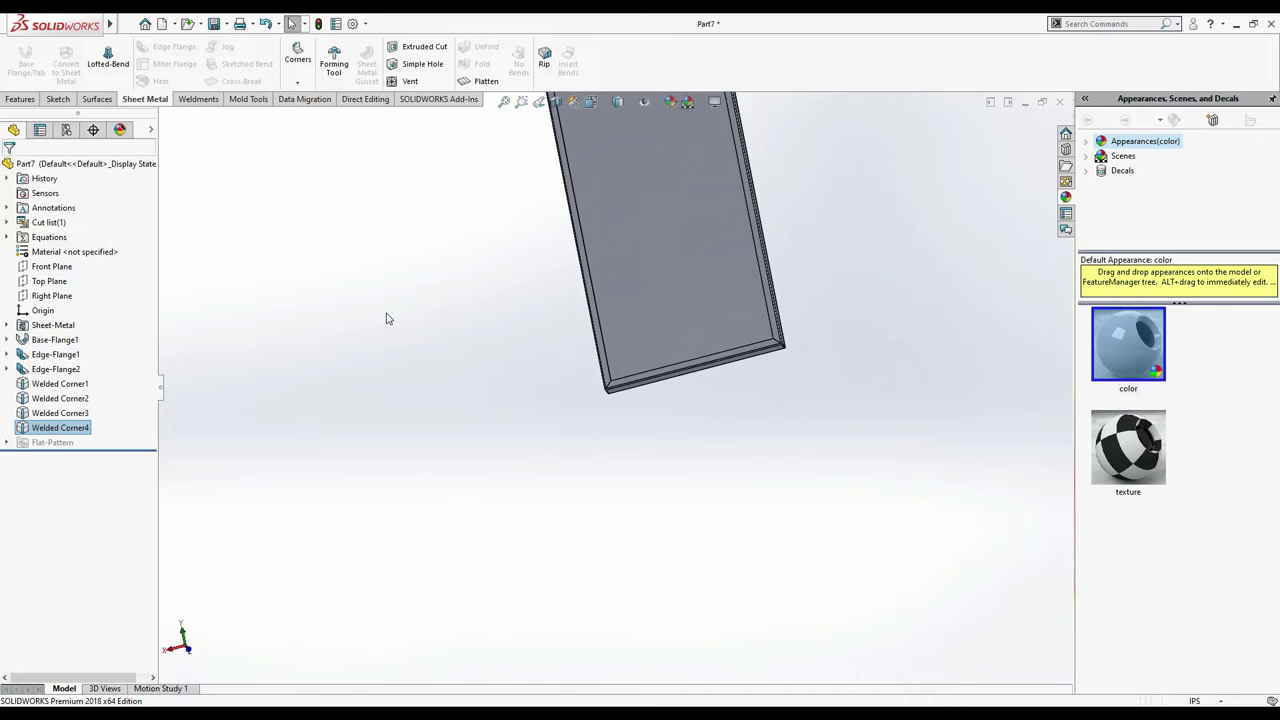
# - In isometric view, apply the Metal library's polished aluminum appearance to the panel, replacing chromium plate
pyautogui.hotkey('ctrl', '7')
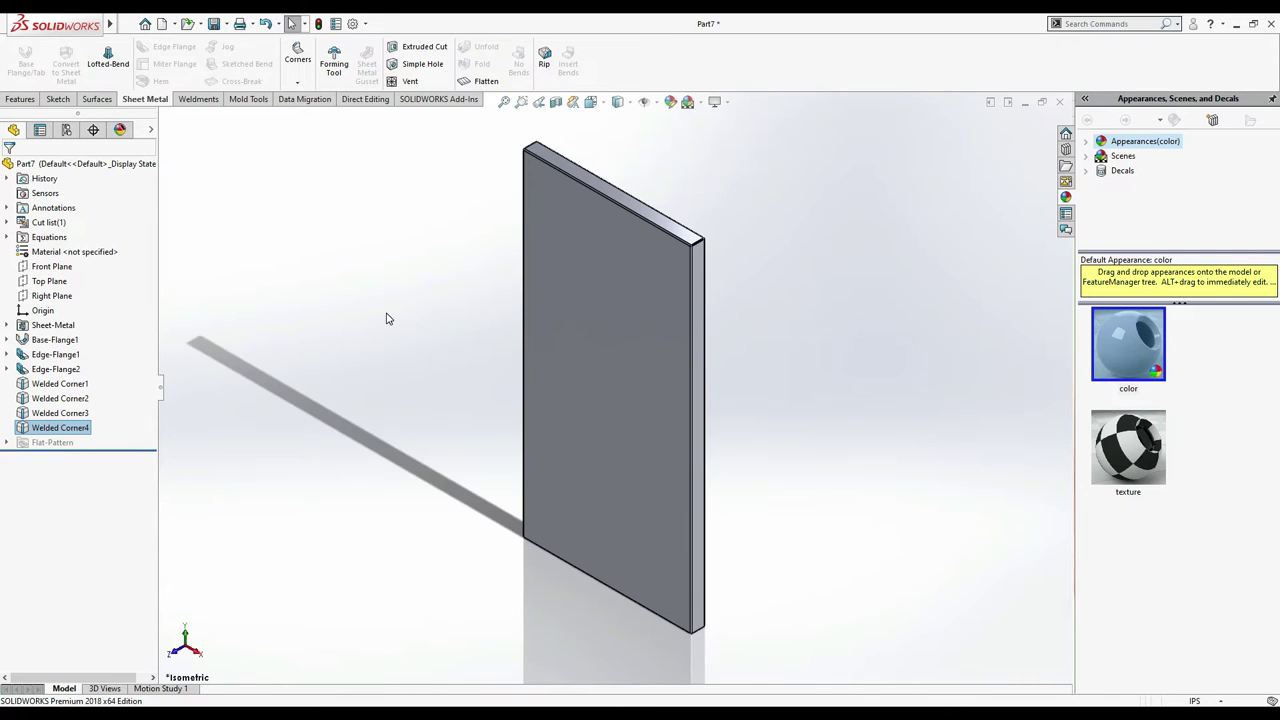
pyautogui.scroll(-5, 708, 250)
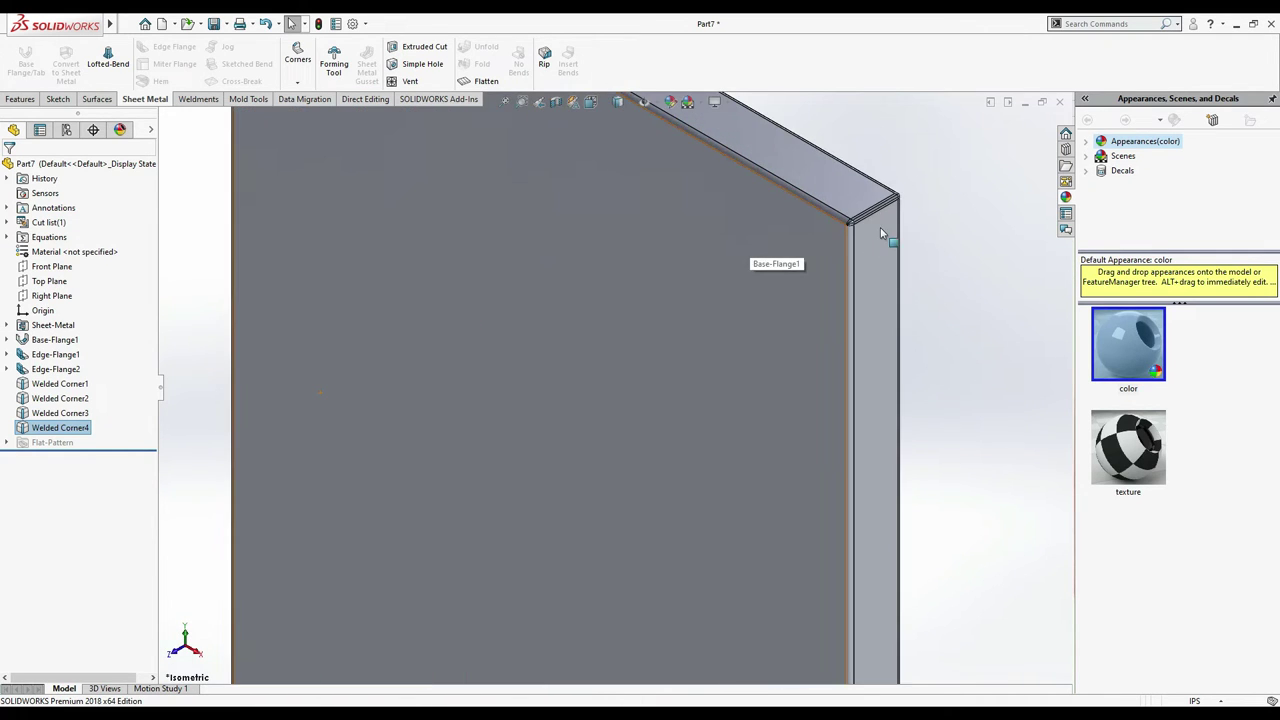
pyautogui.scroll(5, 515, 450)
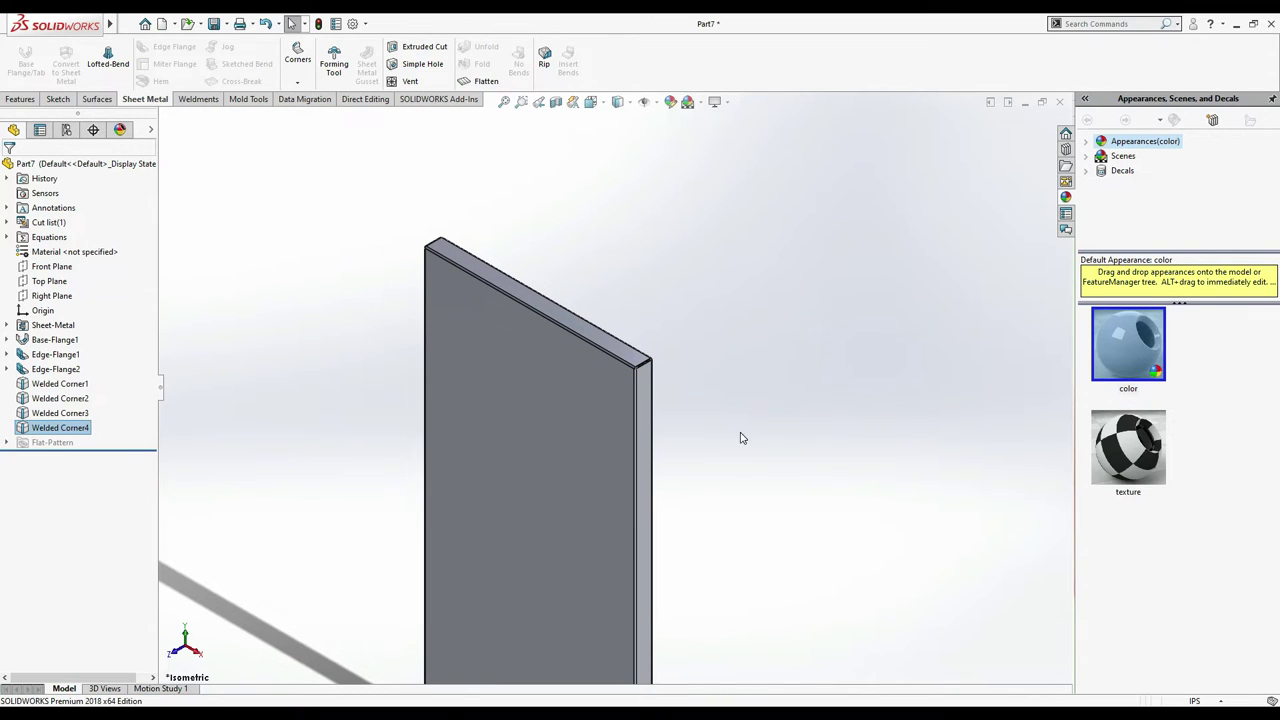
pyautogui.click(1088, 142)
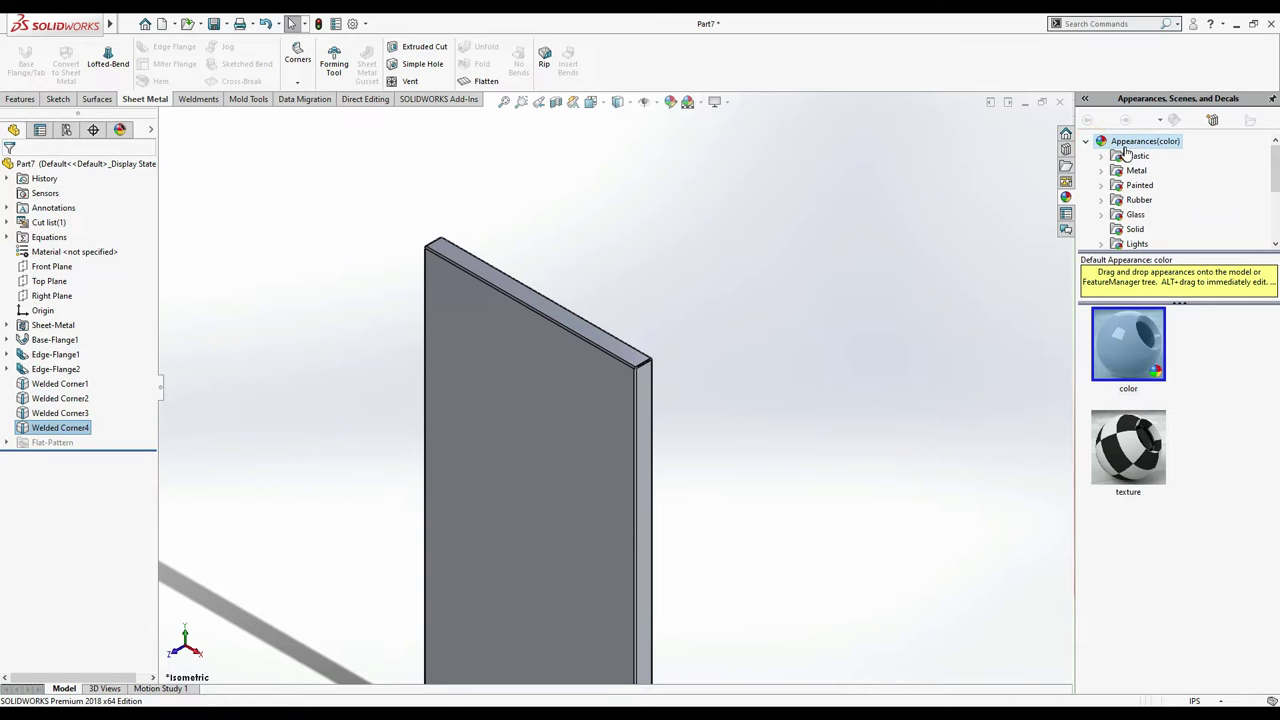
pyautogui.click(1136, 171)
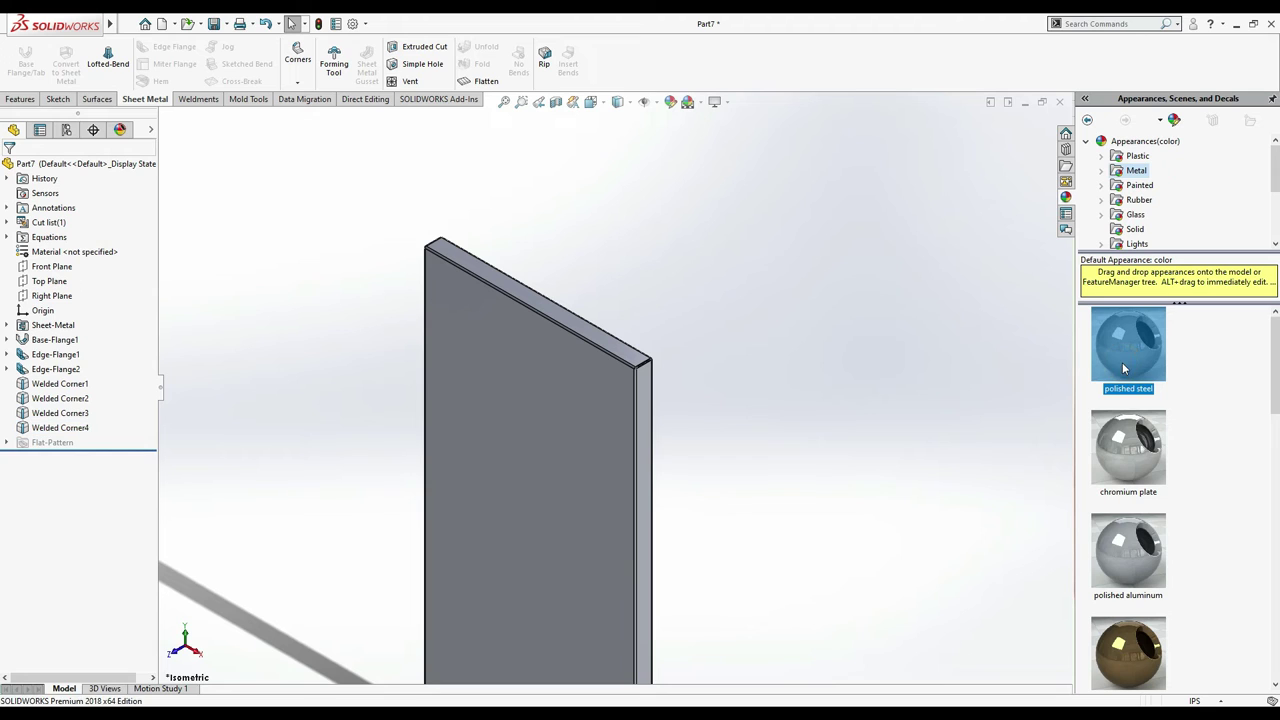
pyautogui.moveTo(1125, 376)
pyautogui.doubleClick(1151, 455)
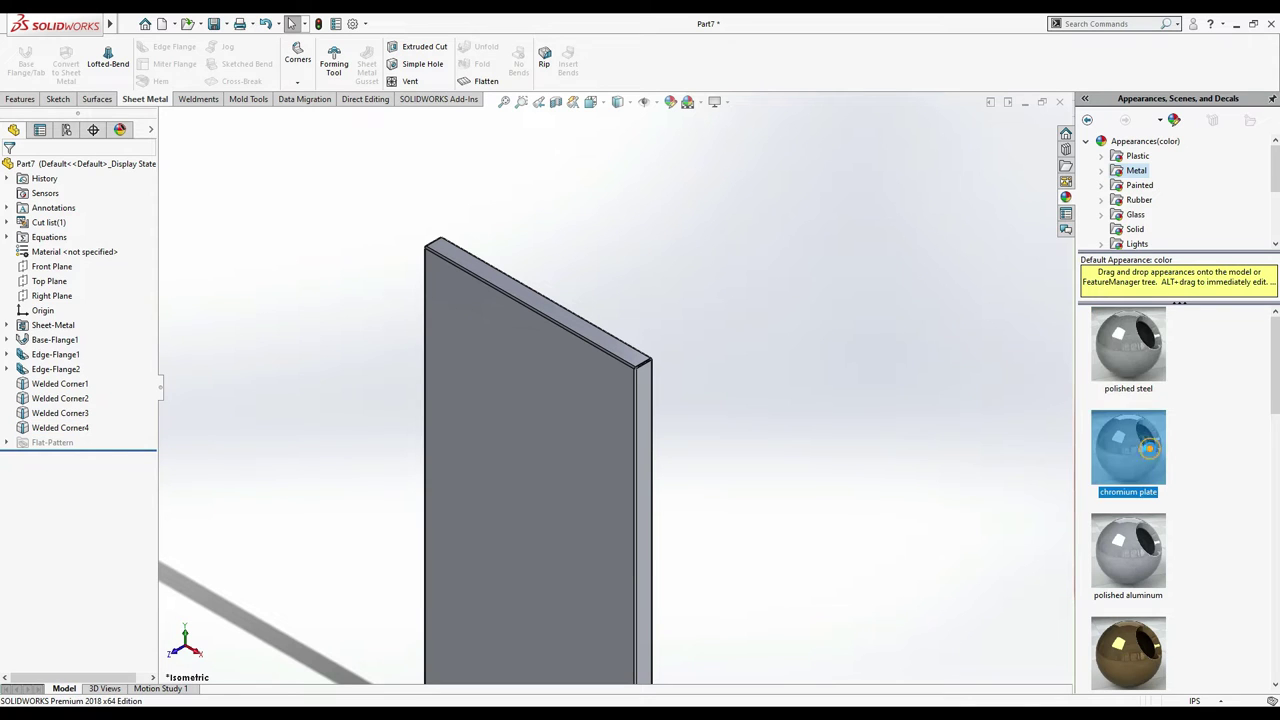
pyautogui.moveTo(1151, 455)
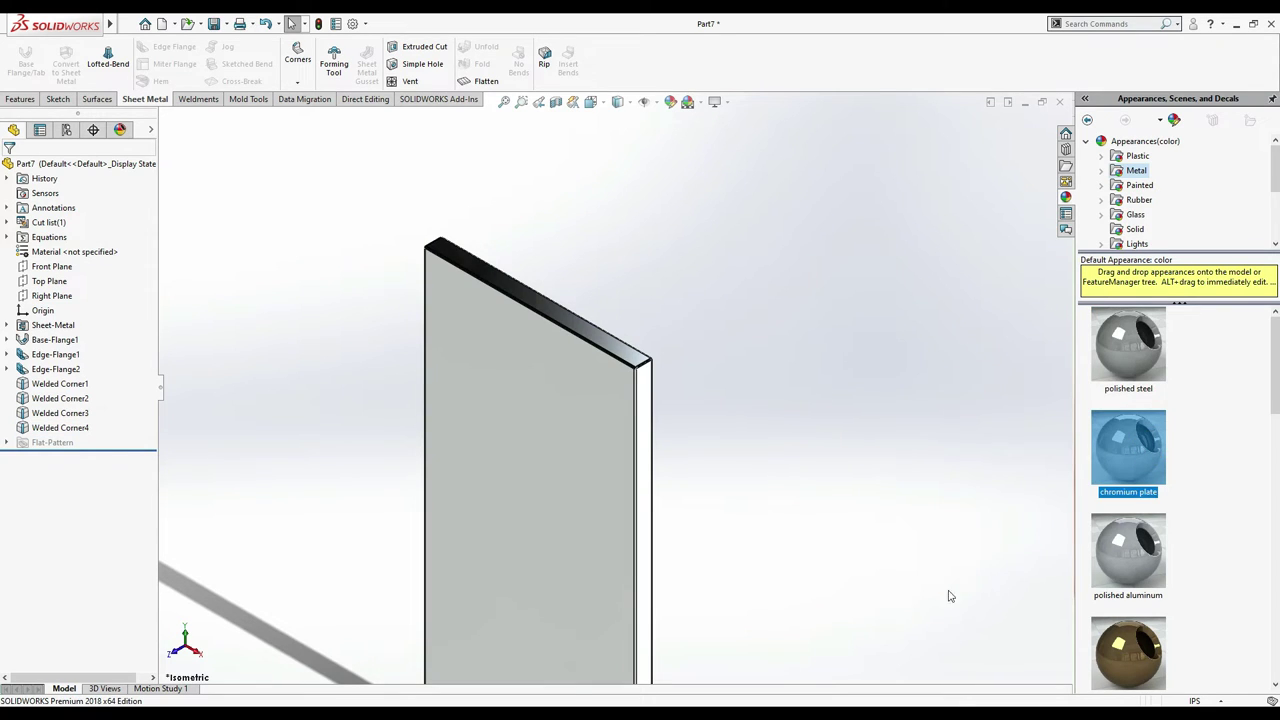
pyautogui.doubleClick(1112, 567)
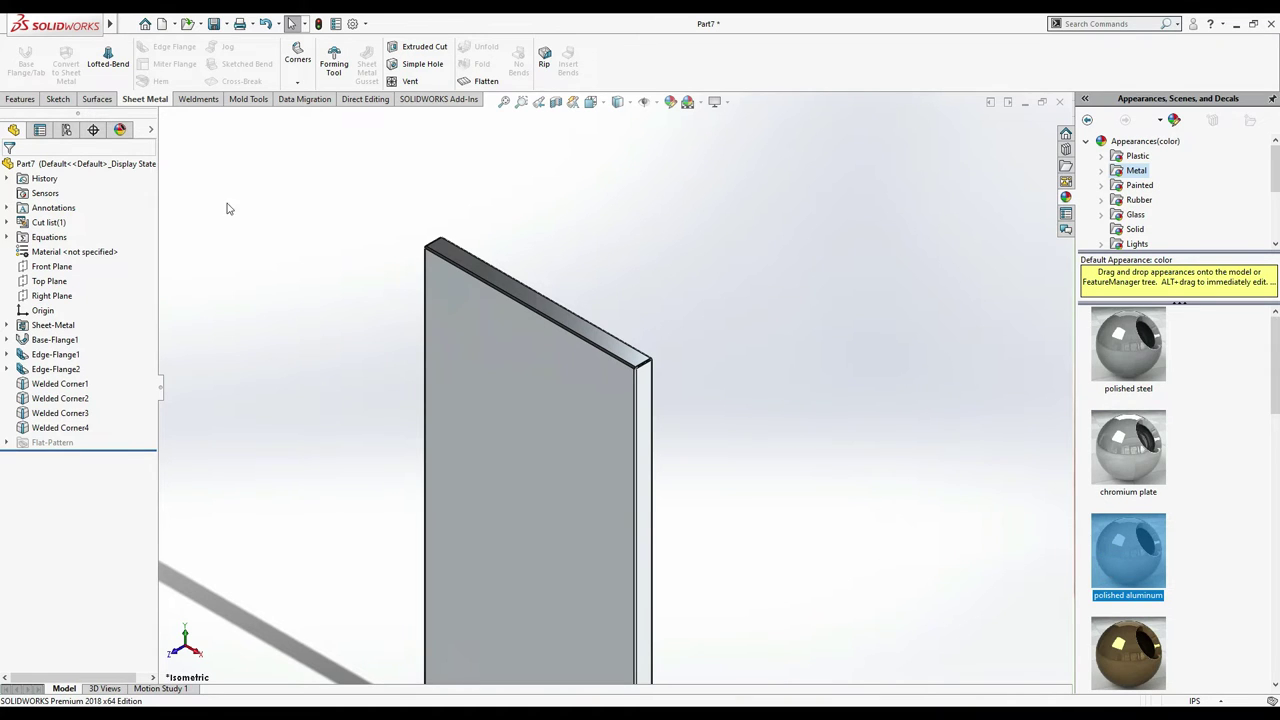
pyautogui.click(913, 160)
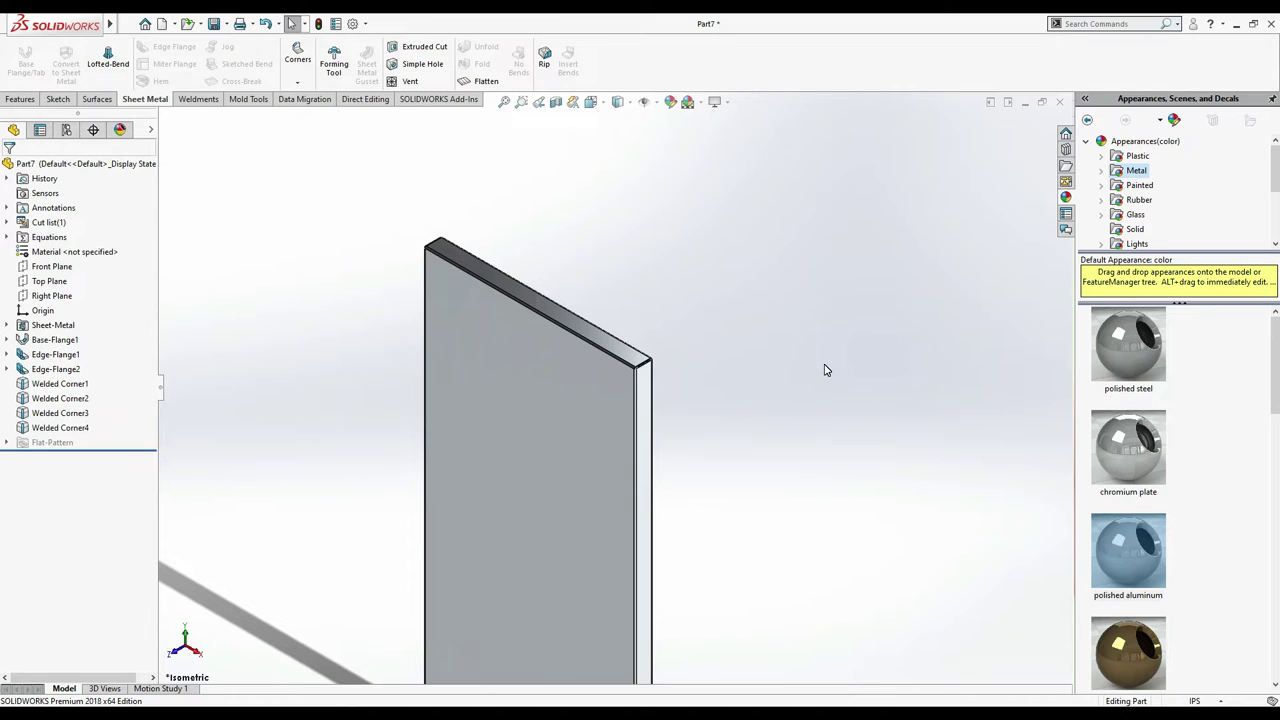
# - Save the part, renaming it from Part7 to Part2 in the box with cover folder
pyautogui.hotkey('ctrl', 's')
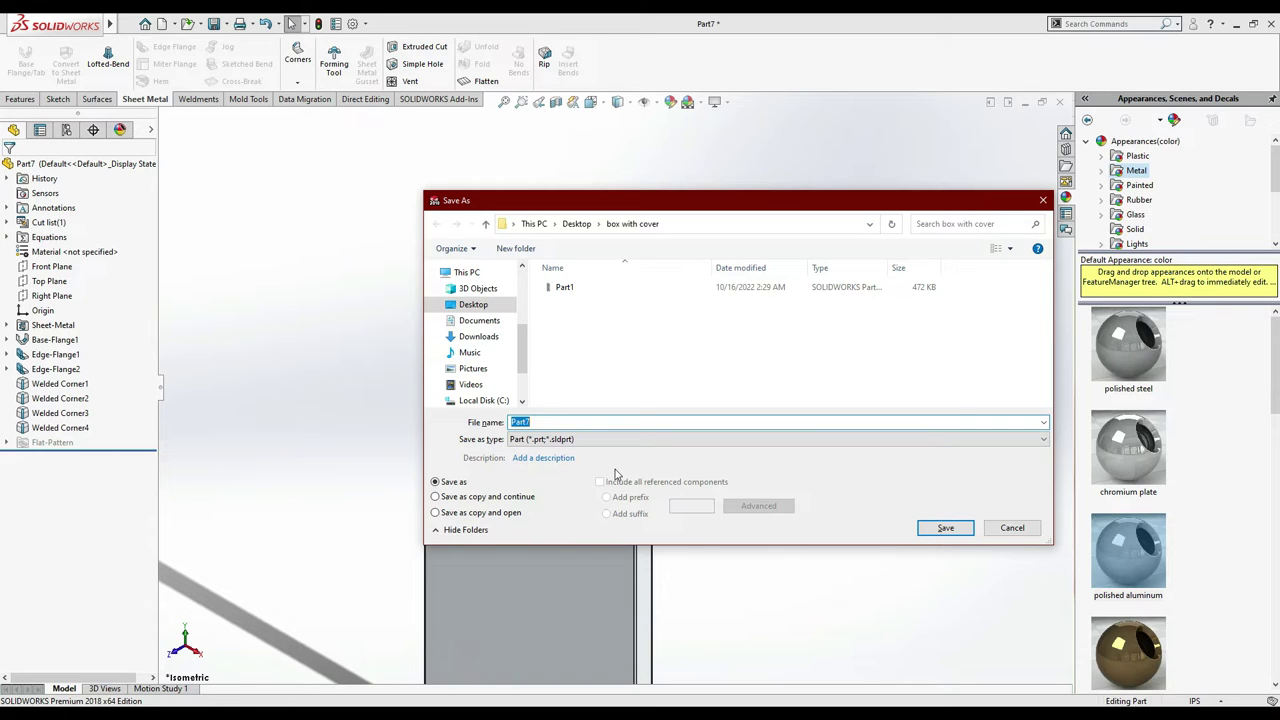
pyautogui.click(568, 424)
pyautogui.press('BackSpace')
pyautogui.write('2')
pyautogui.click(949, 536)
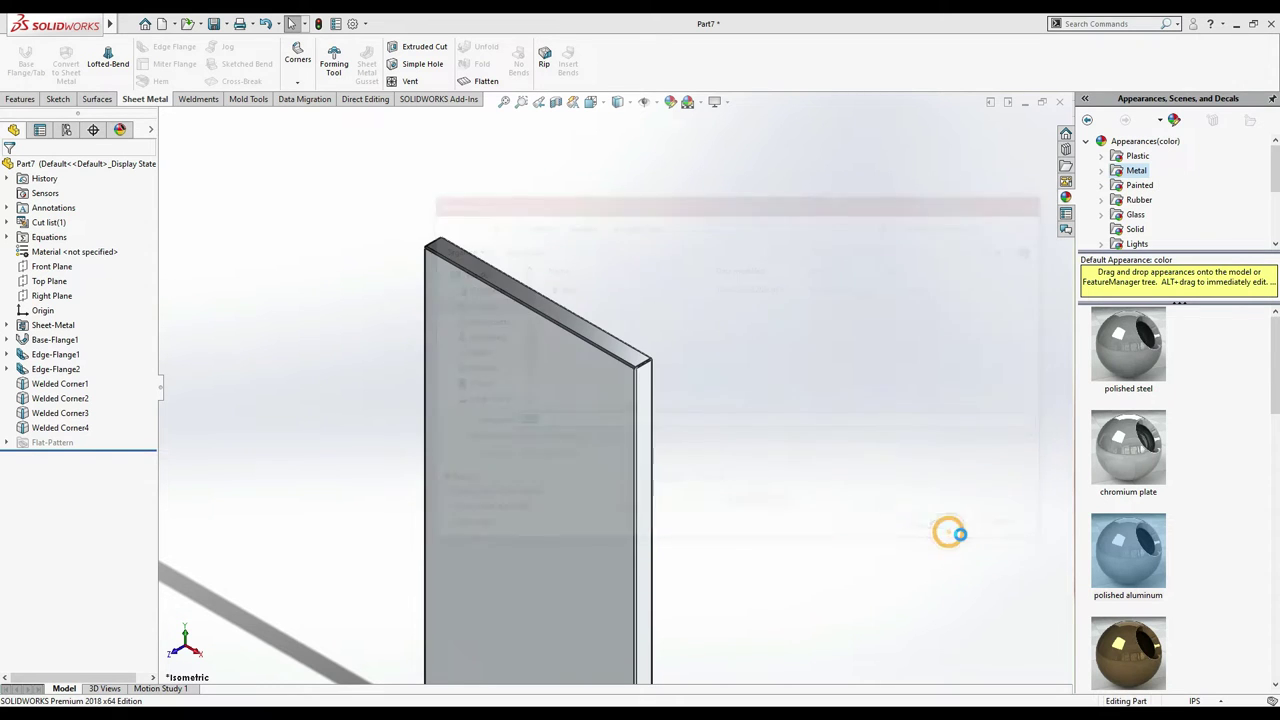
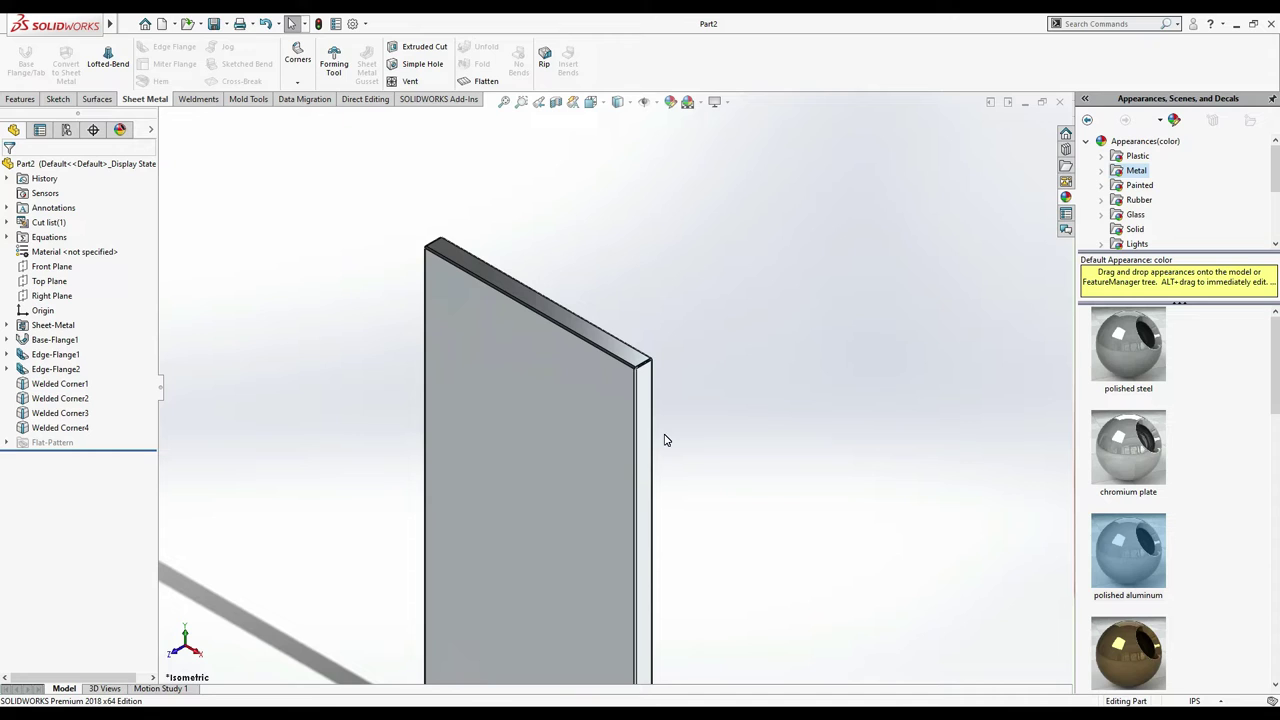
# - Finish placing the appearance on the plate, close Part2 and create a new empty part
pyautogui.moveTo(648, 441); pyautogui.dragTo(645, 451)
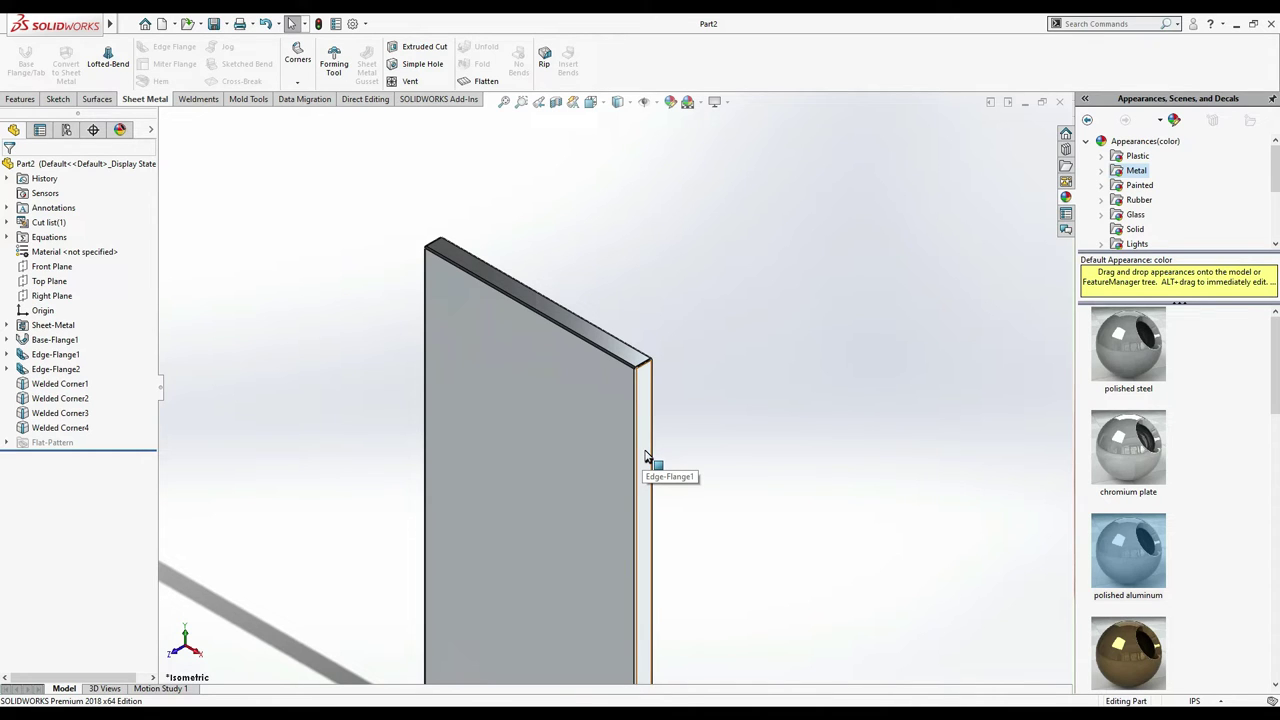
pyautogui.moveTo(645, 455); pyautogui.dragTo(587, 424)
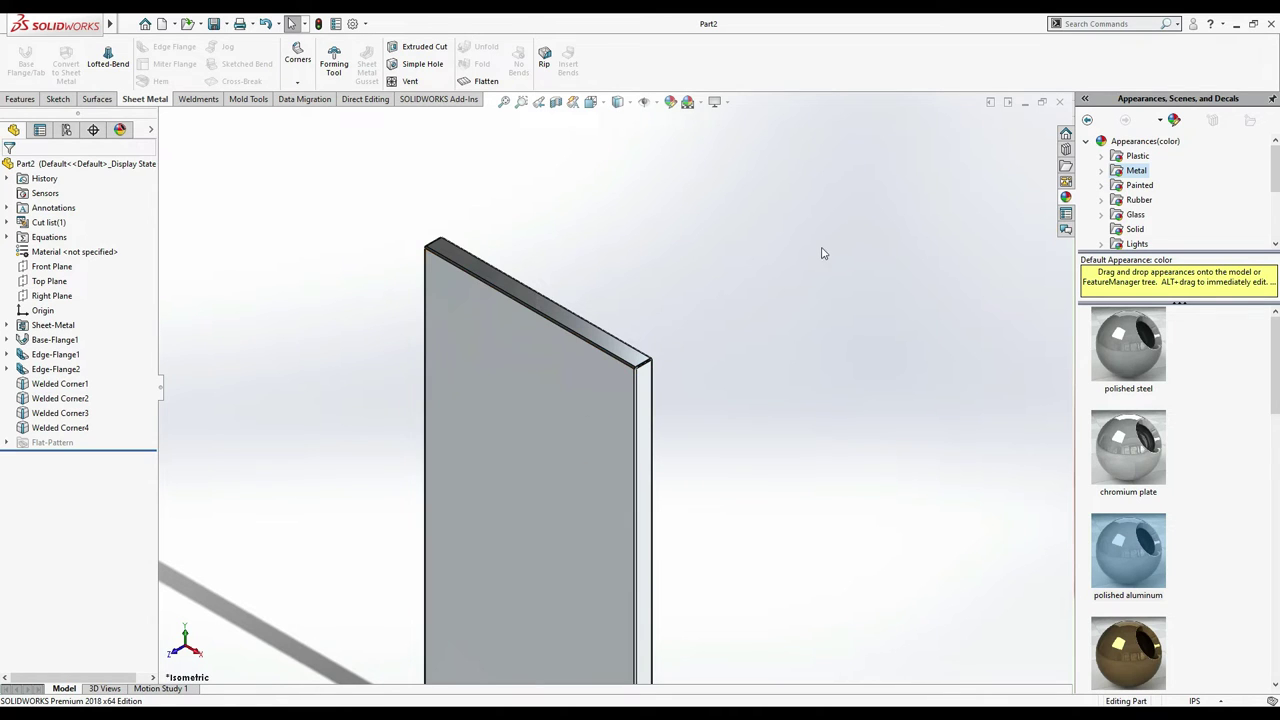
pyautogui.click(1060, 102)
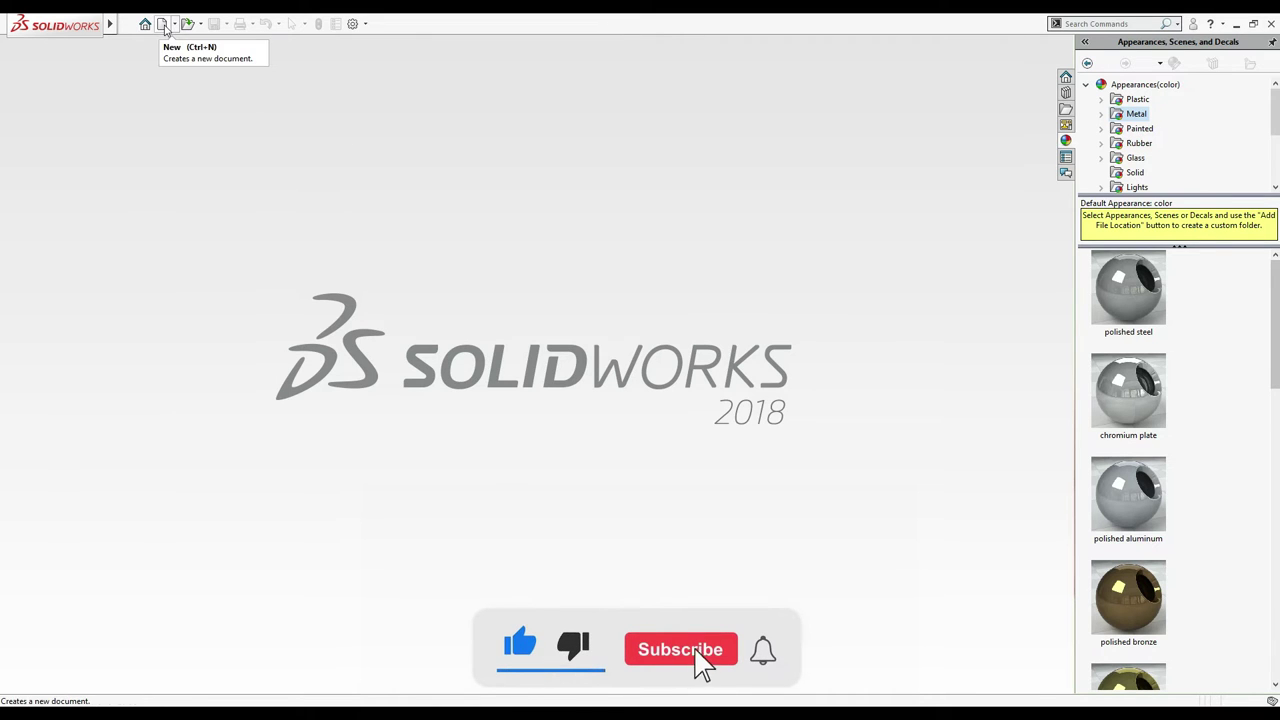
pyautogui.click(162, 24)
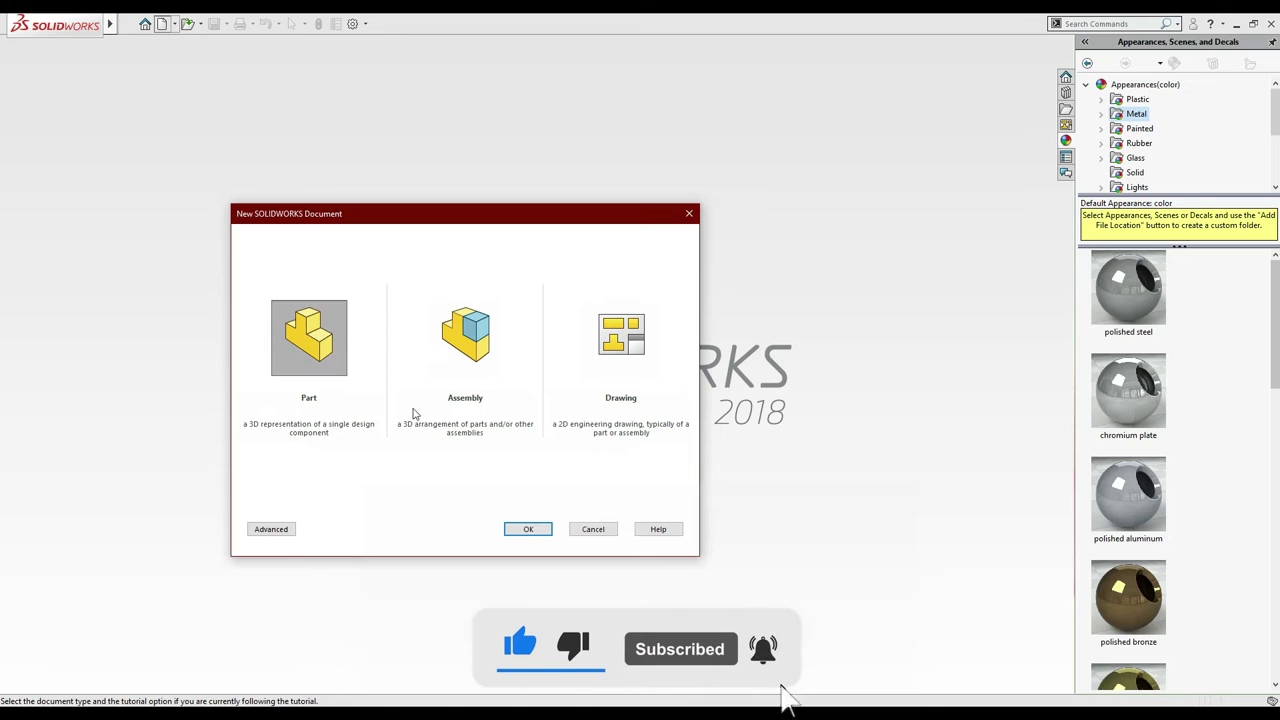
pyautogui.click(540, 522)
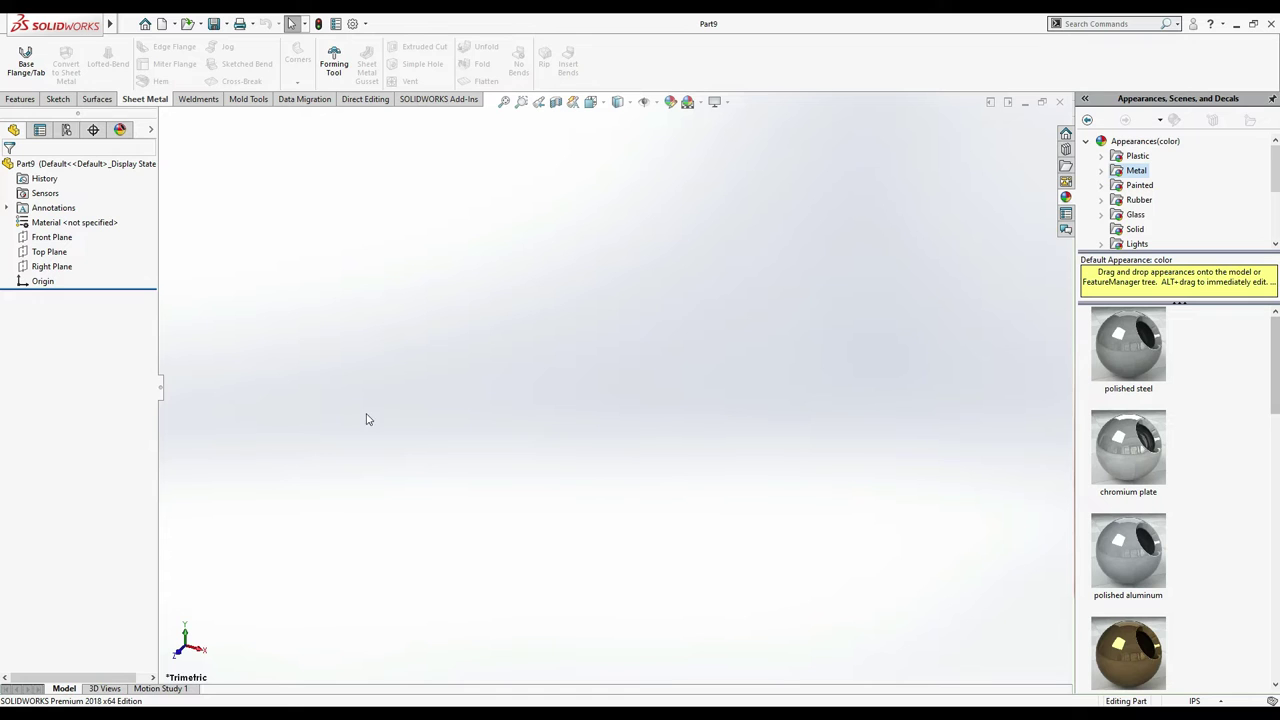
# - Draw a centre rectangle on the Front Plane, centred on the origin
pyautogui.click(55, 237)
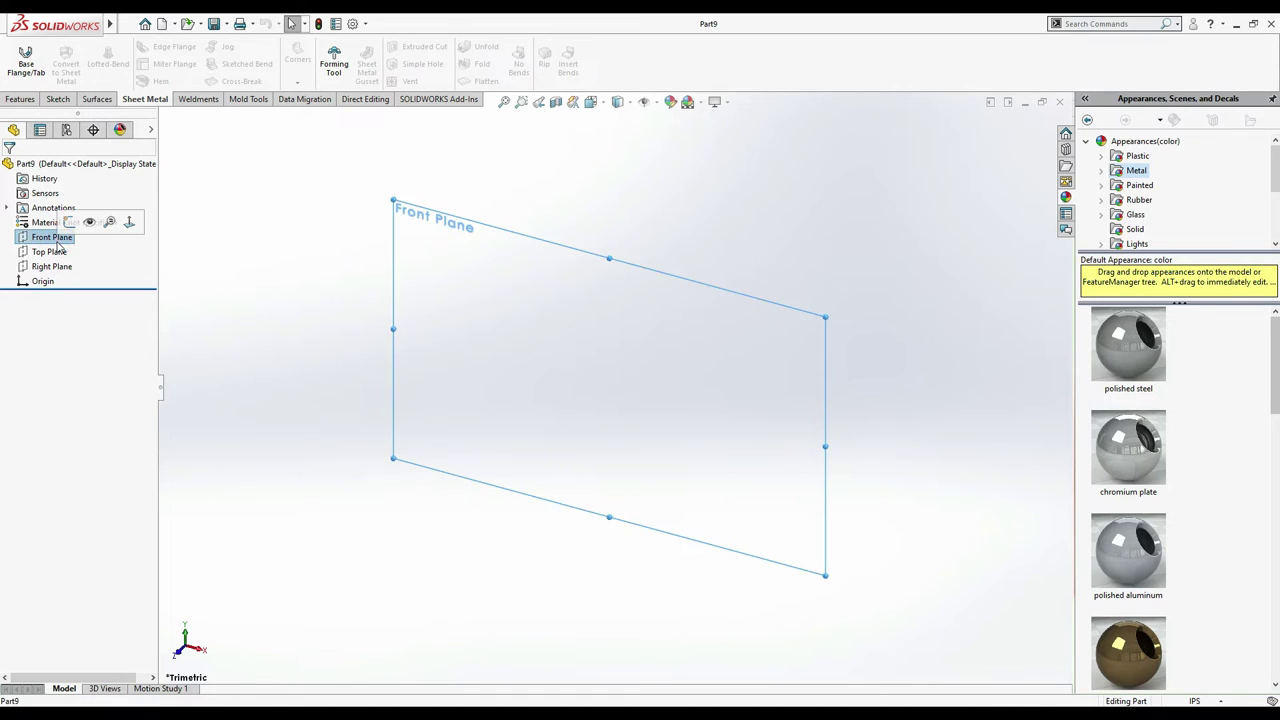
pyautogui.click(70, 224)
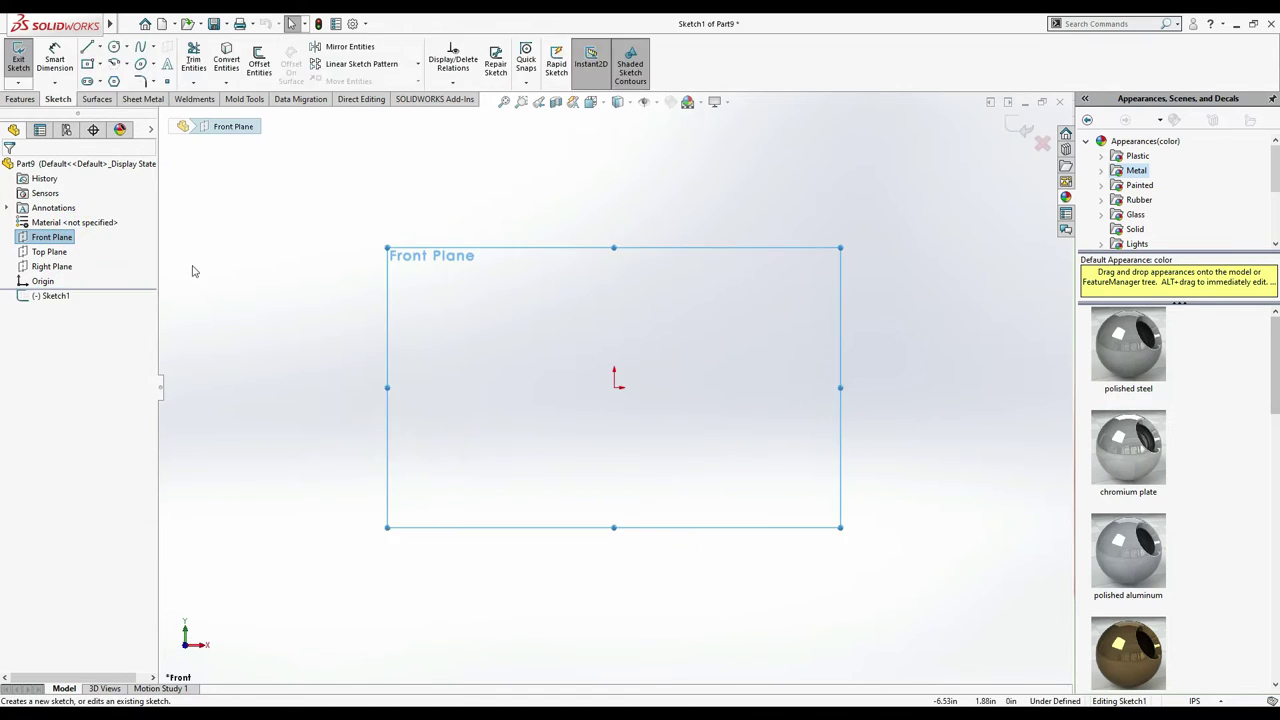
pyautogui.click(87, 64)
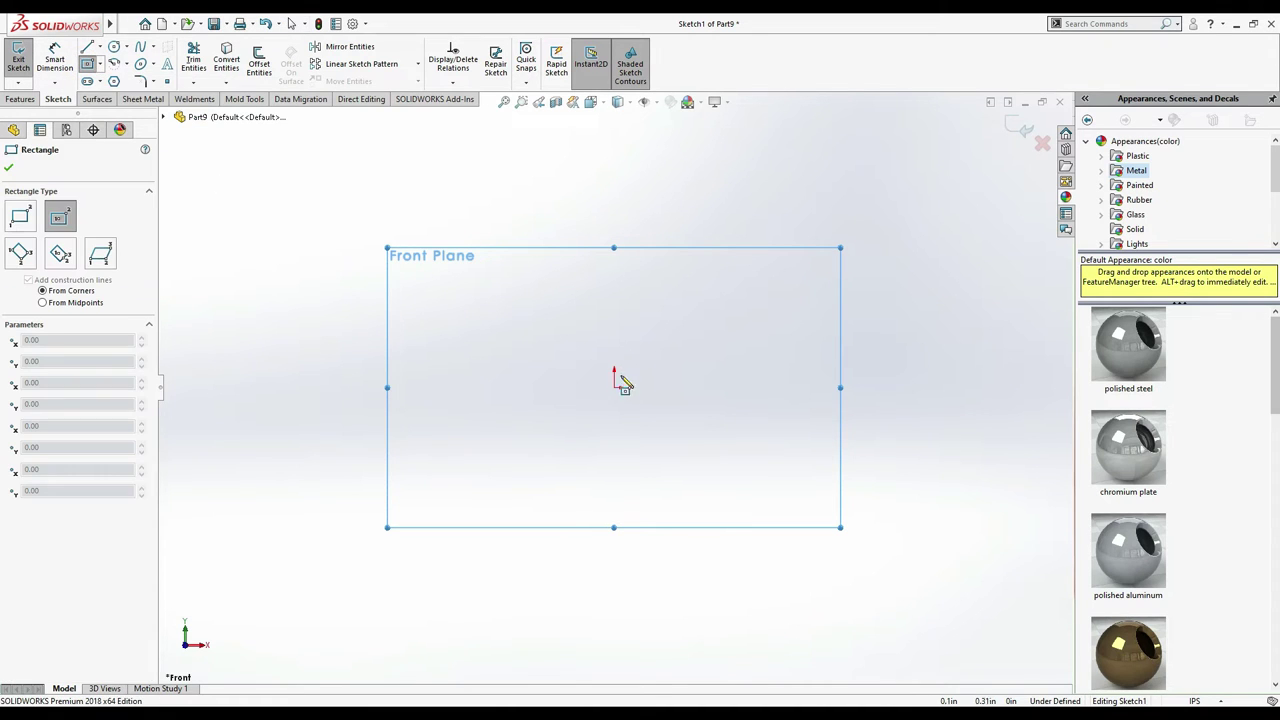
pyautogui.click(615, 386)
pyautogui.click(573, 289)
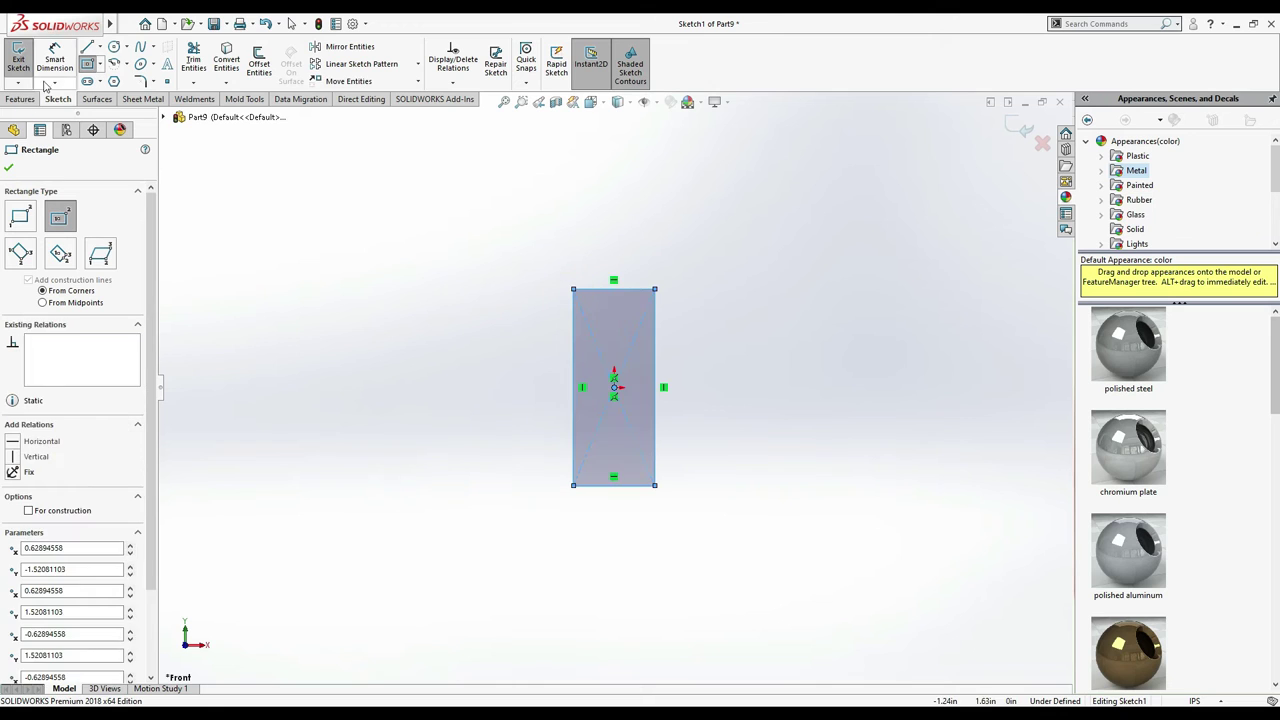
pyautogui.press('Escape')
# - Dimension the rectangle 1.00 wide and 3.00 tall, then begin an Extruded Boss/Base
pyautogui.click(613, 289)
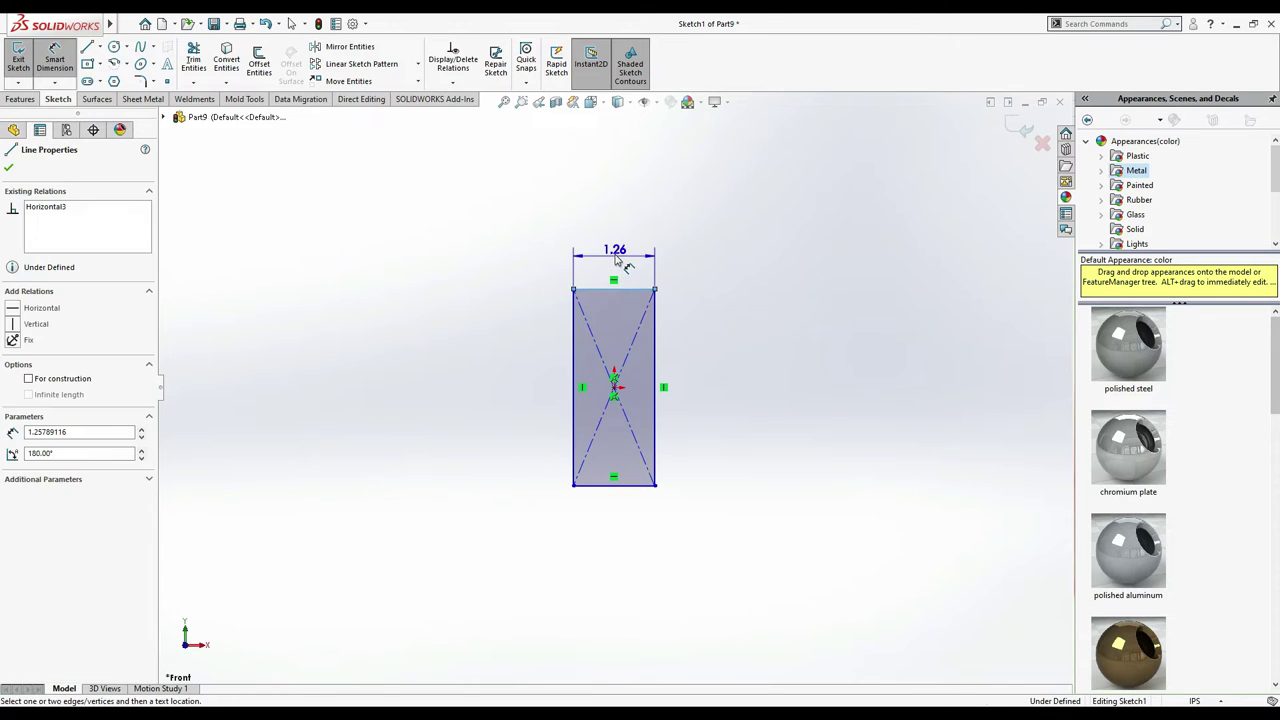
pyautogui.click(615, 258)
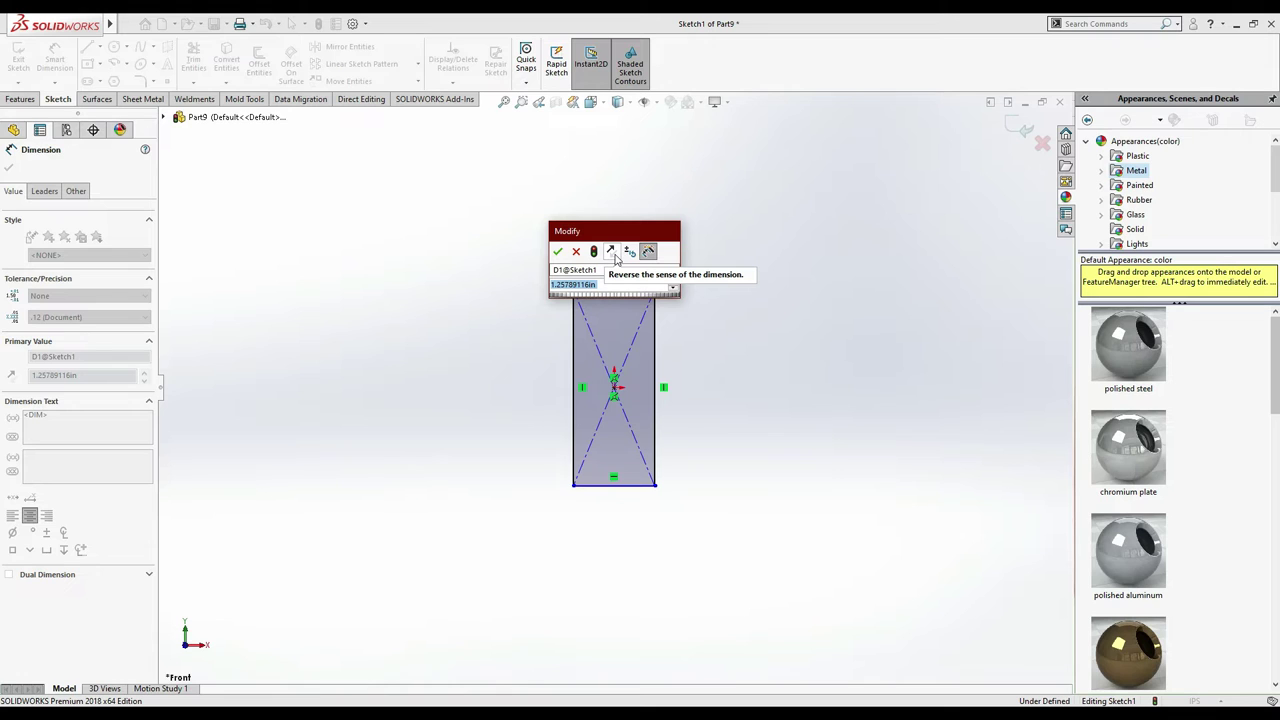
pyautogui.write('1')
pyautogui.press('Return')
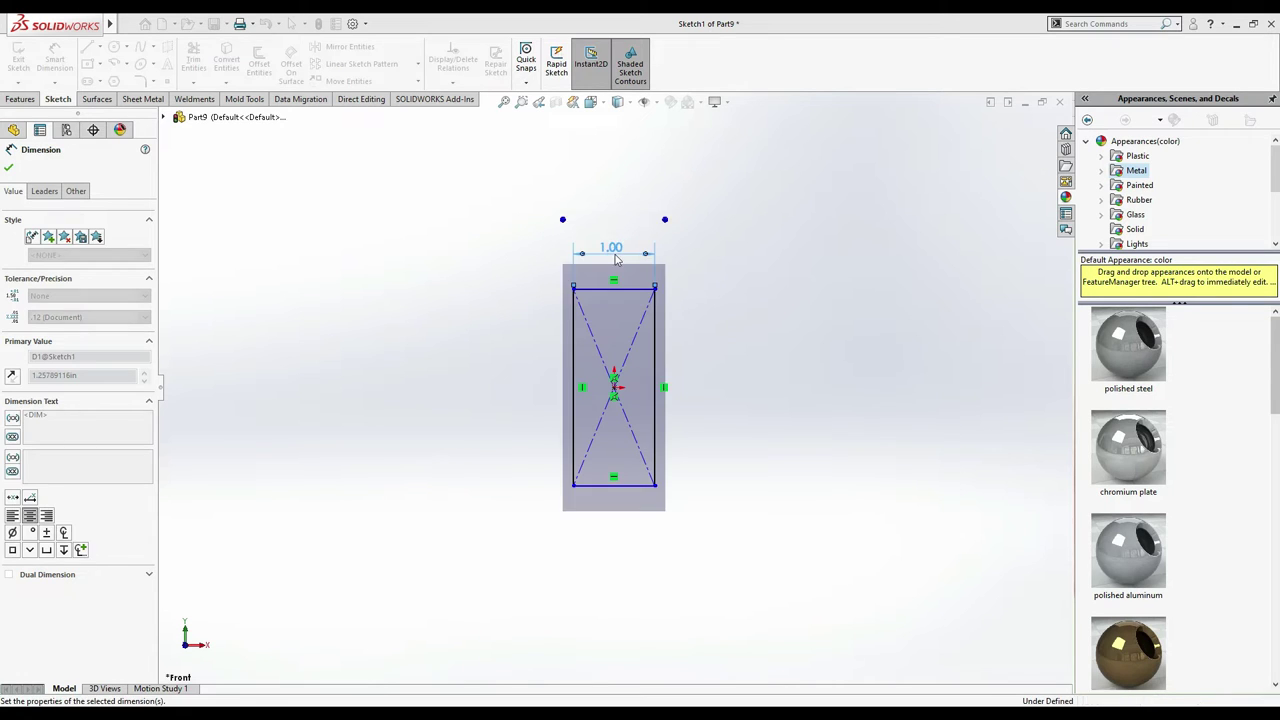
pyautogui.click(572, 345)
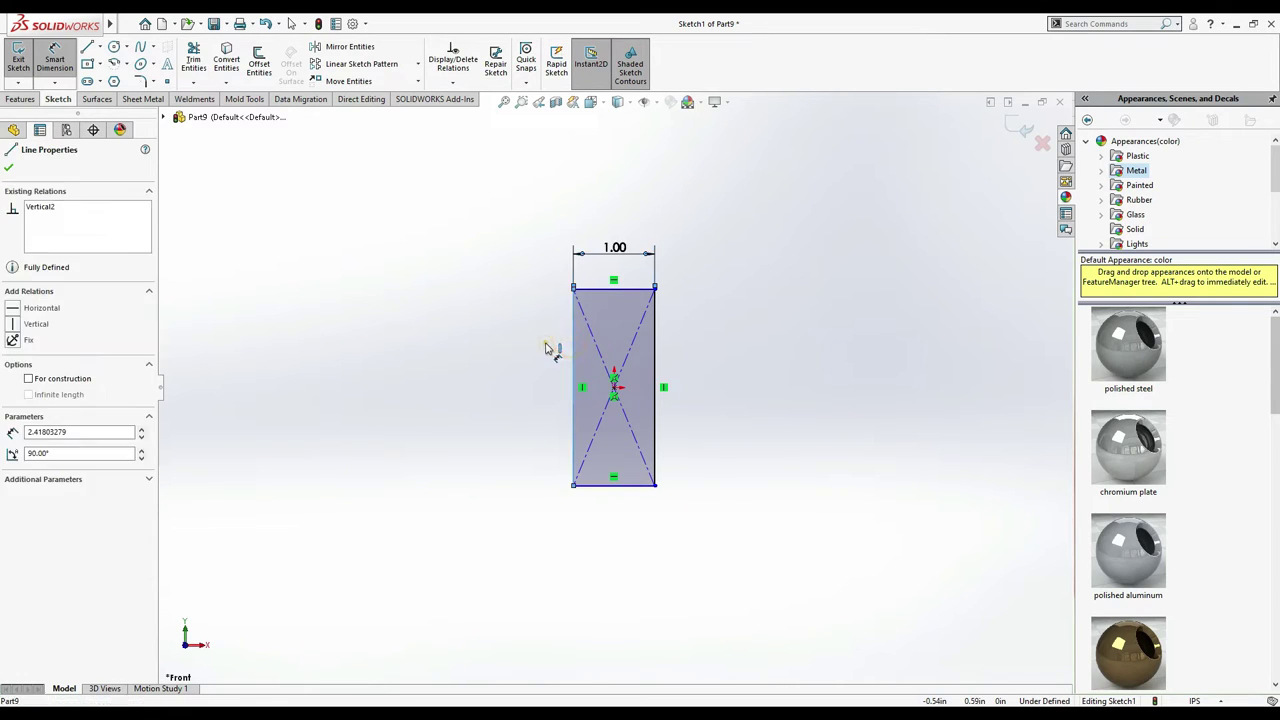
pyautogui.click(546, 347)
pyautogui.press('Return')
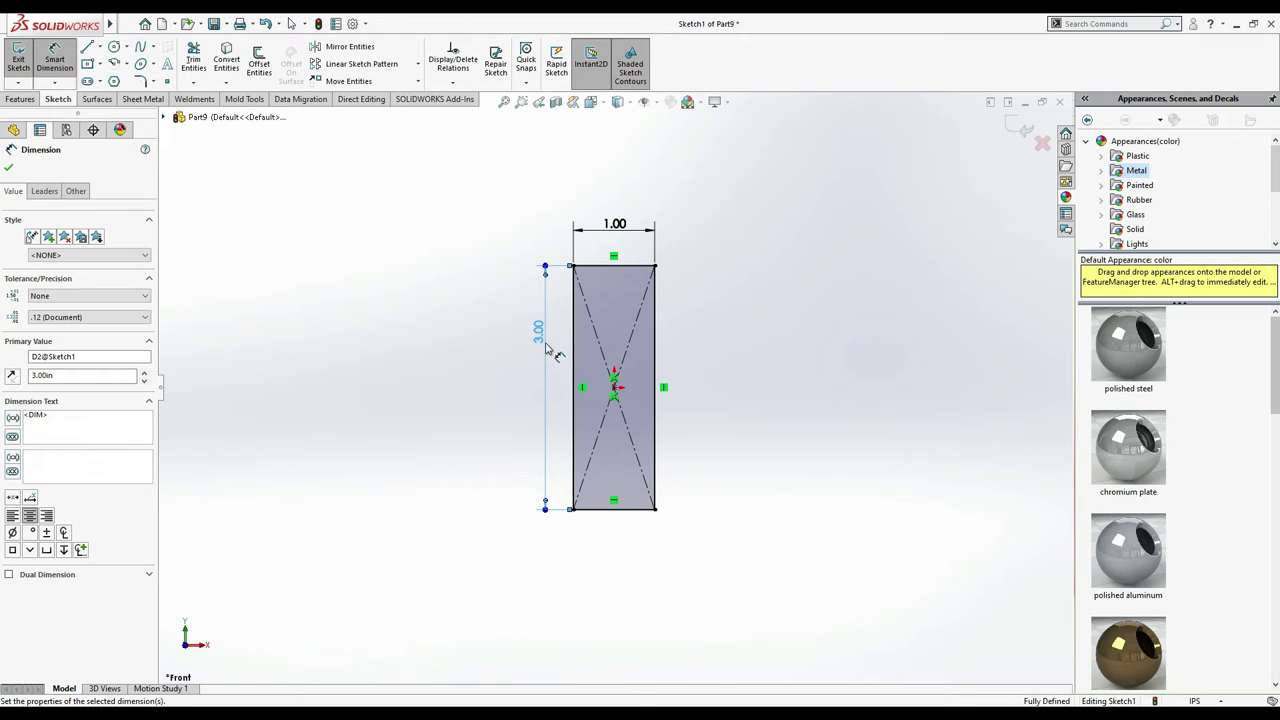
pyautogui.click(9, 167)
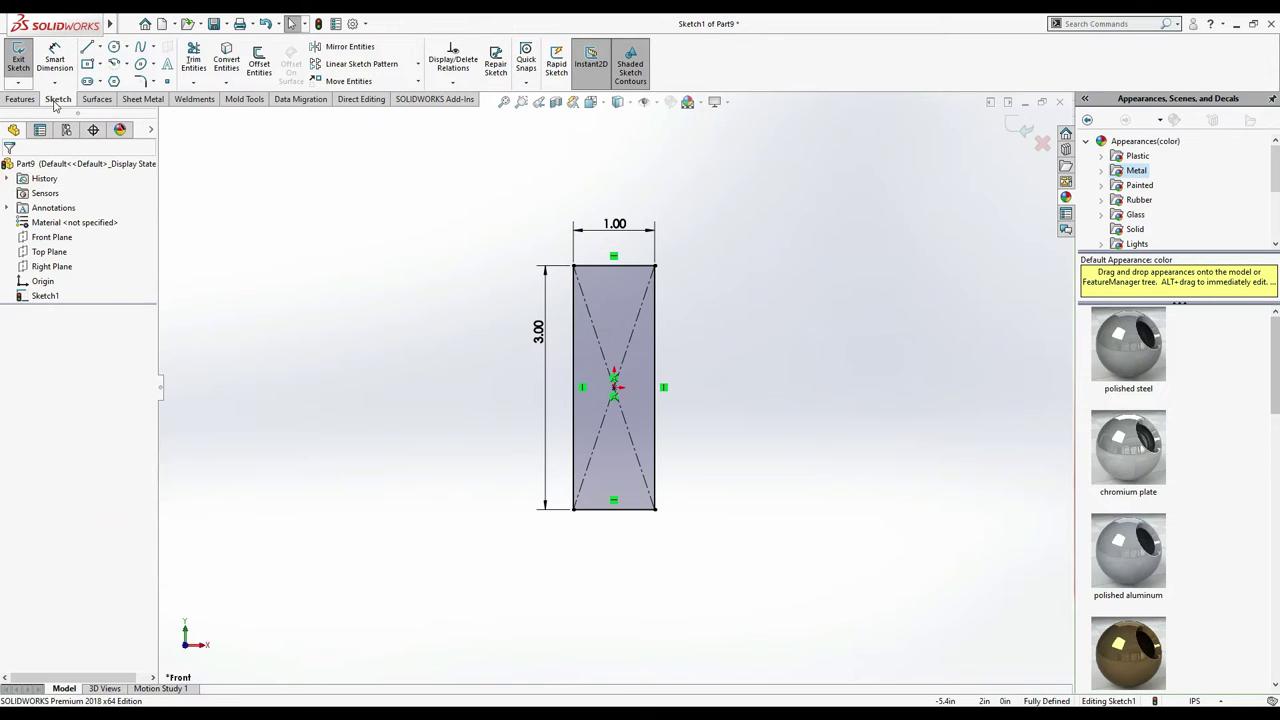
pyautogui.click(20, 99)
pyautogui.click(22, 66)
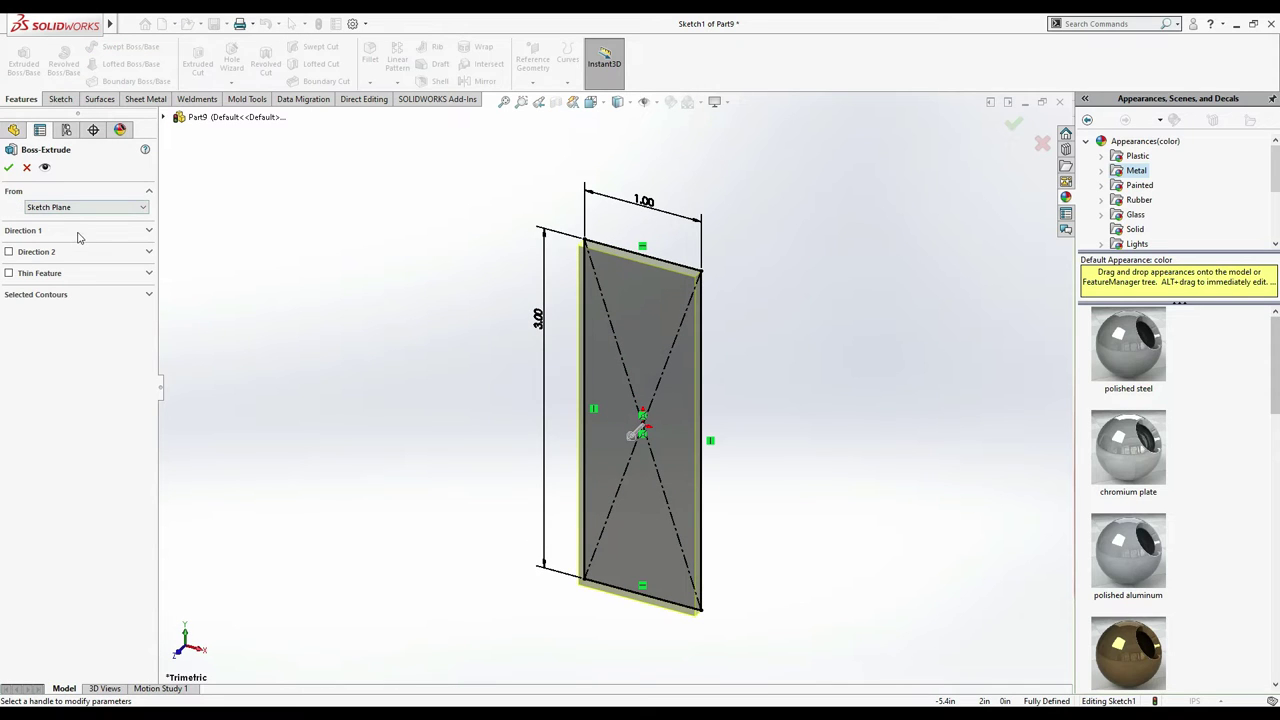
# - Extrude the rectangle to a Blind depth of 5mm, then rotate the view of the plate
pyautogui.moveTo(79, 295); pyautogui.dragTo(11, 292)
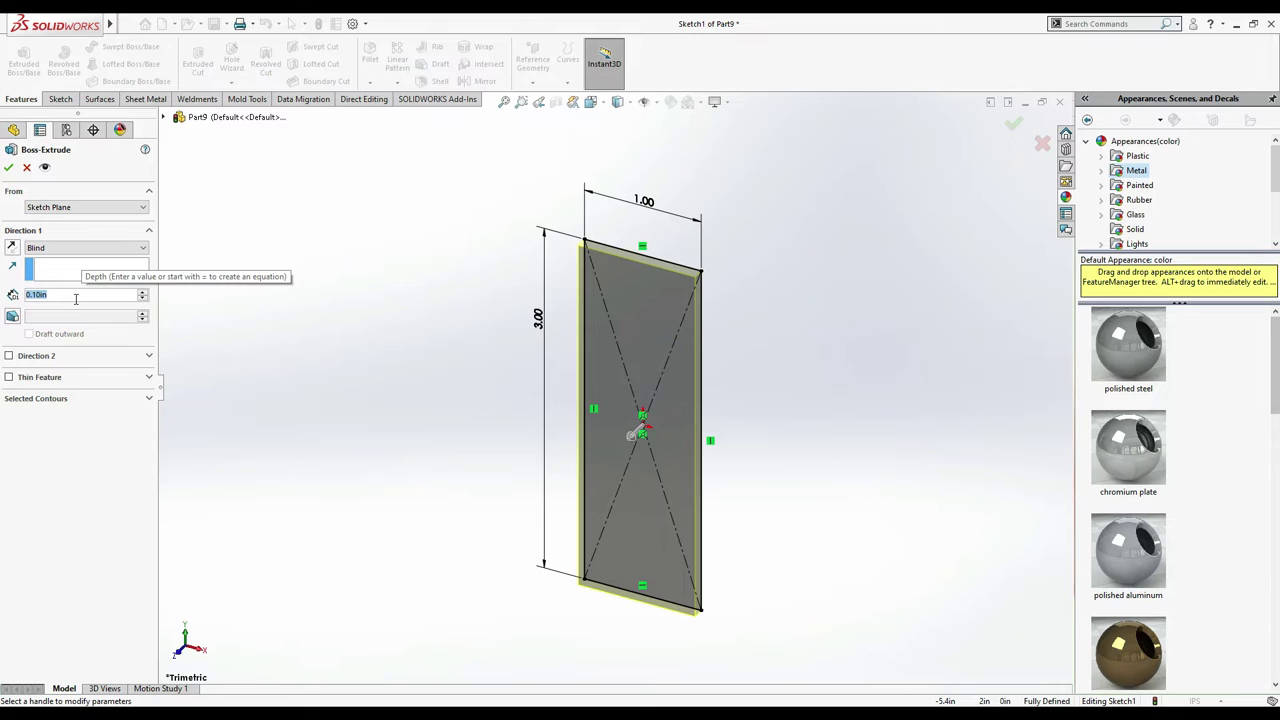
pyautogui.write('5mm')
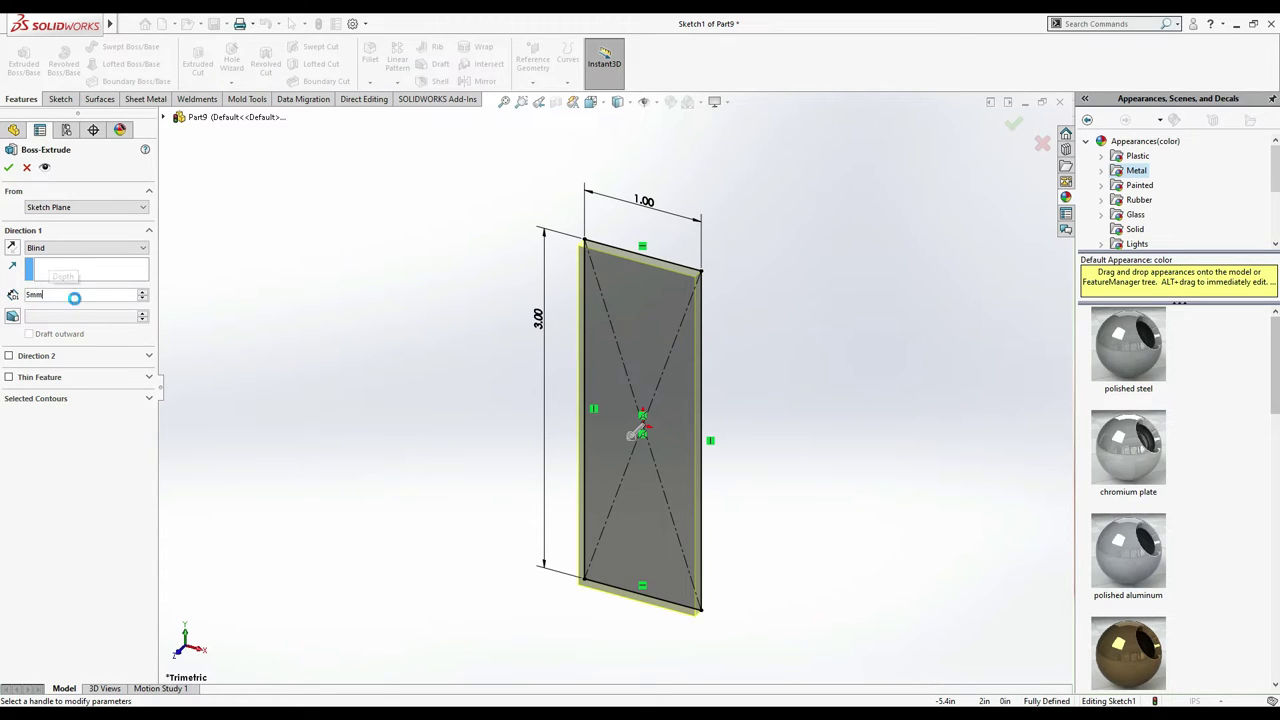
pyautogui.press('Return')
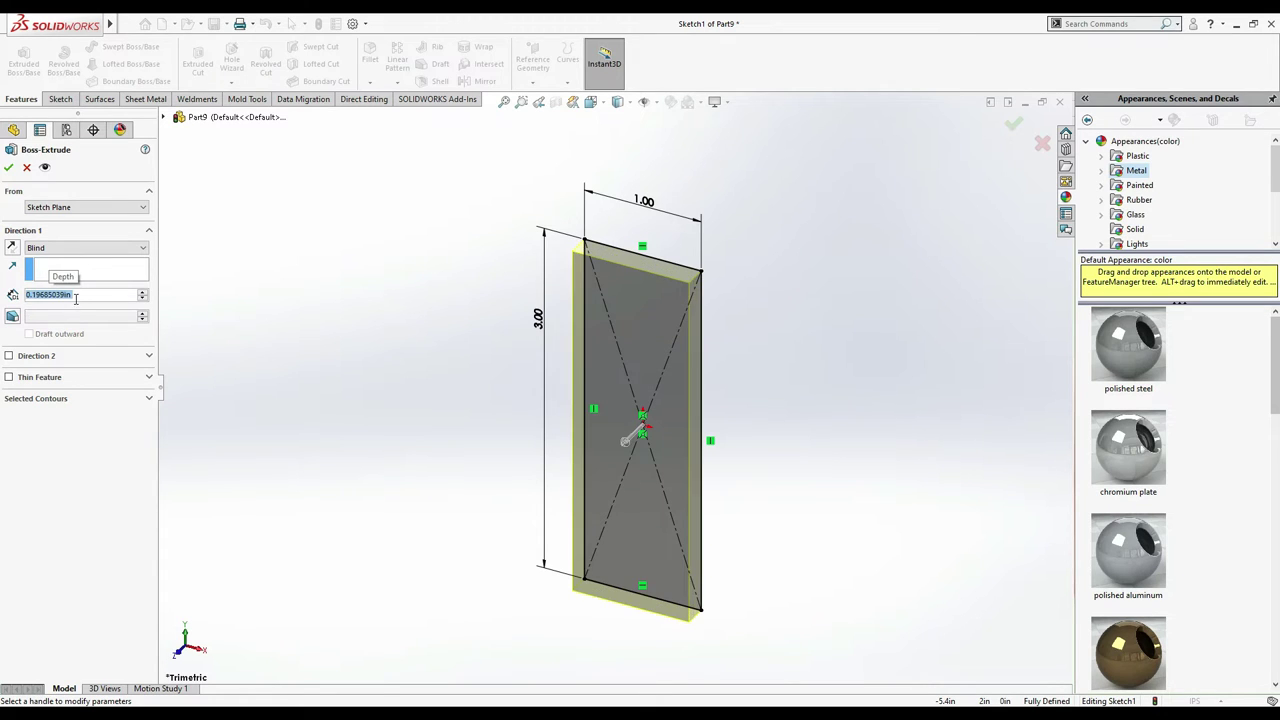
pyautogui.click(10, 166)
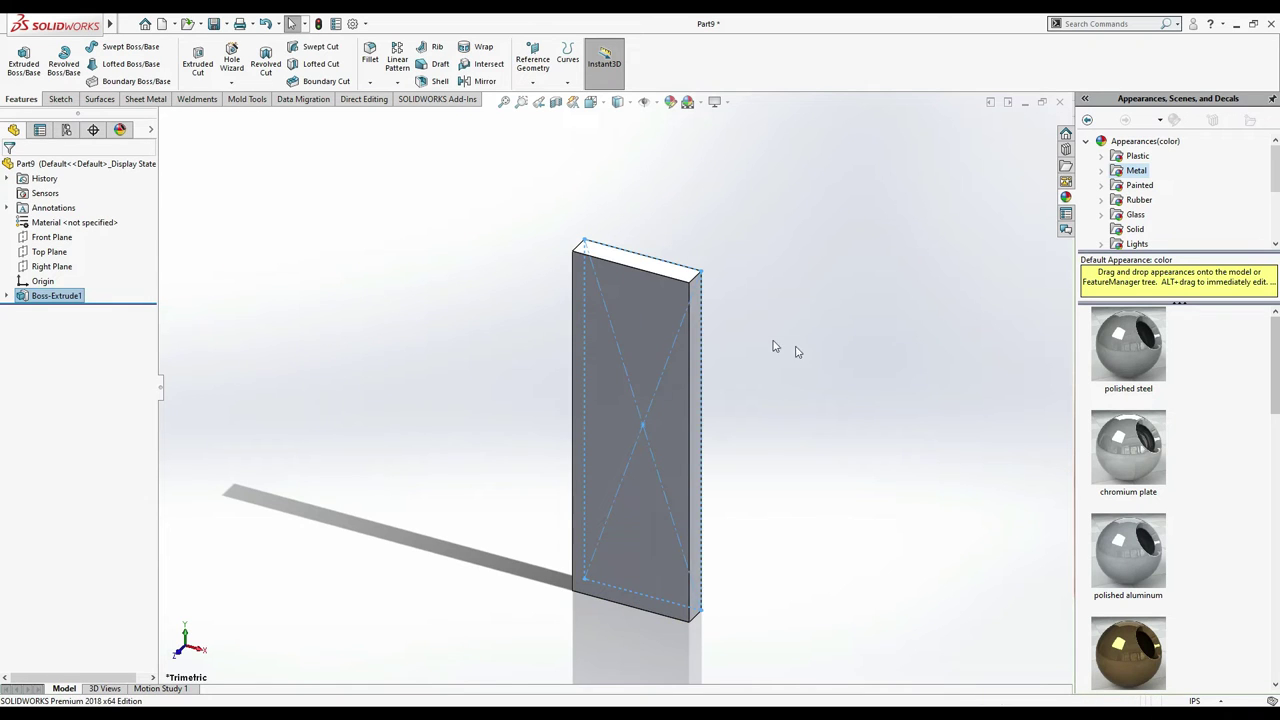
pyautogui.click(798, 352)
pyautogui.press('Down')
pyautogui.press('Down')
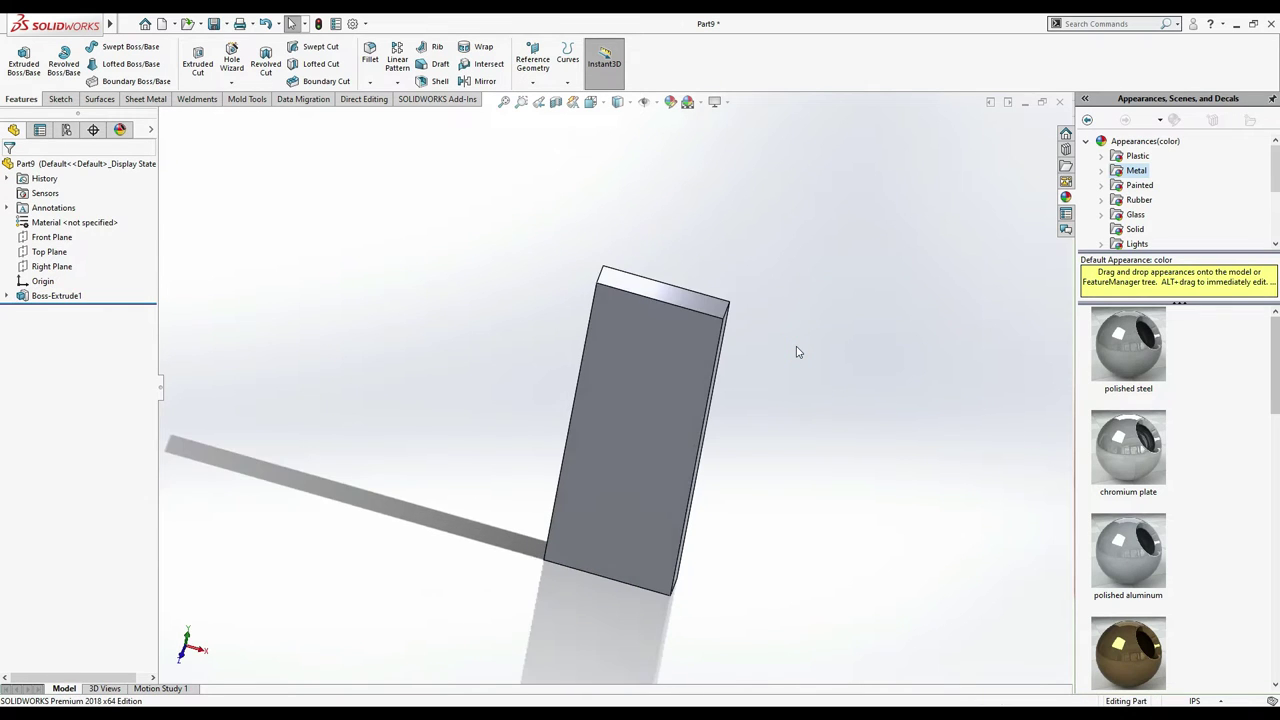
pyautogui.press('Right')
pyautogui.press('Right')
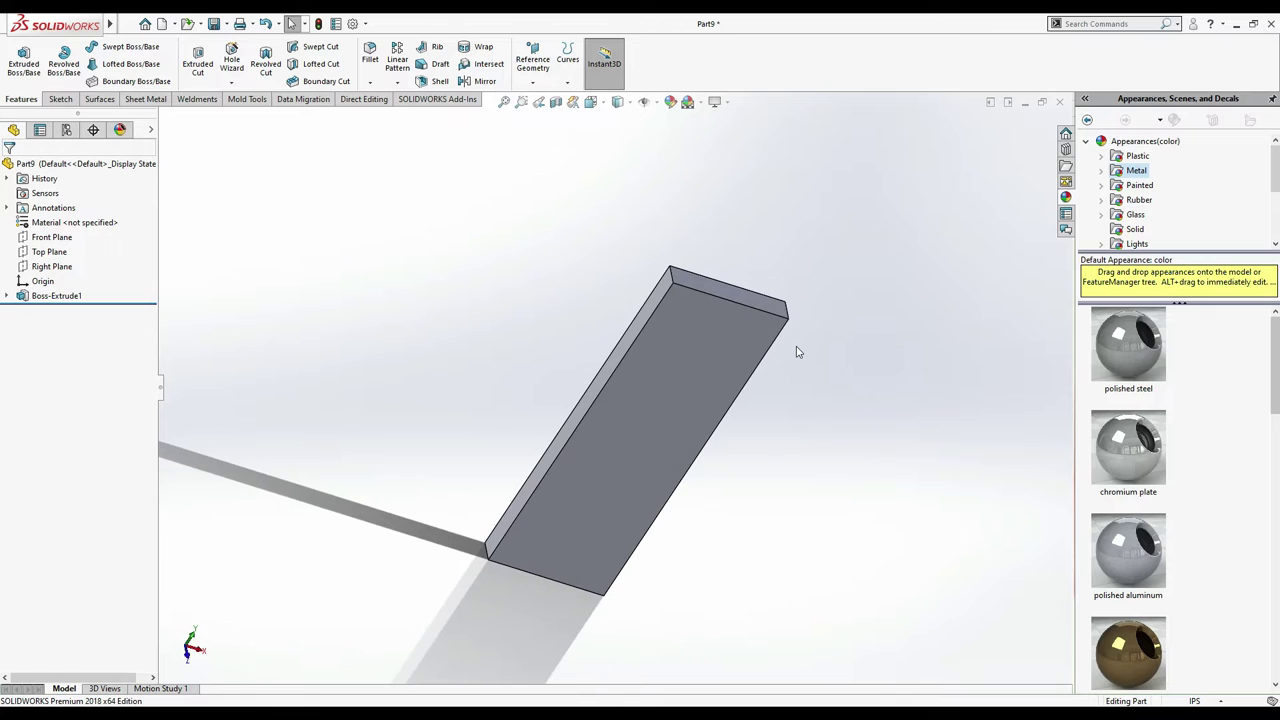
# - Sketch a circle on the plate's narrow top face beside the plate end
pyautogui.click(722, 289)
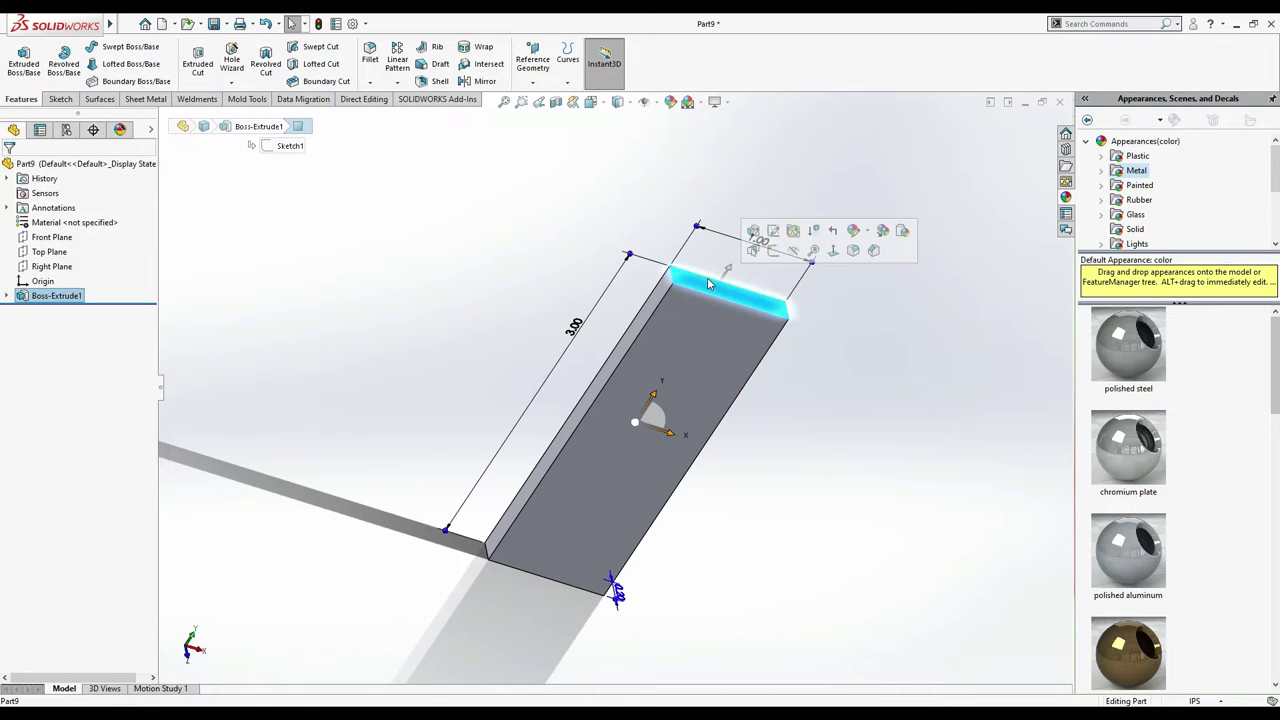
pyautogui.click(774, 251)
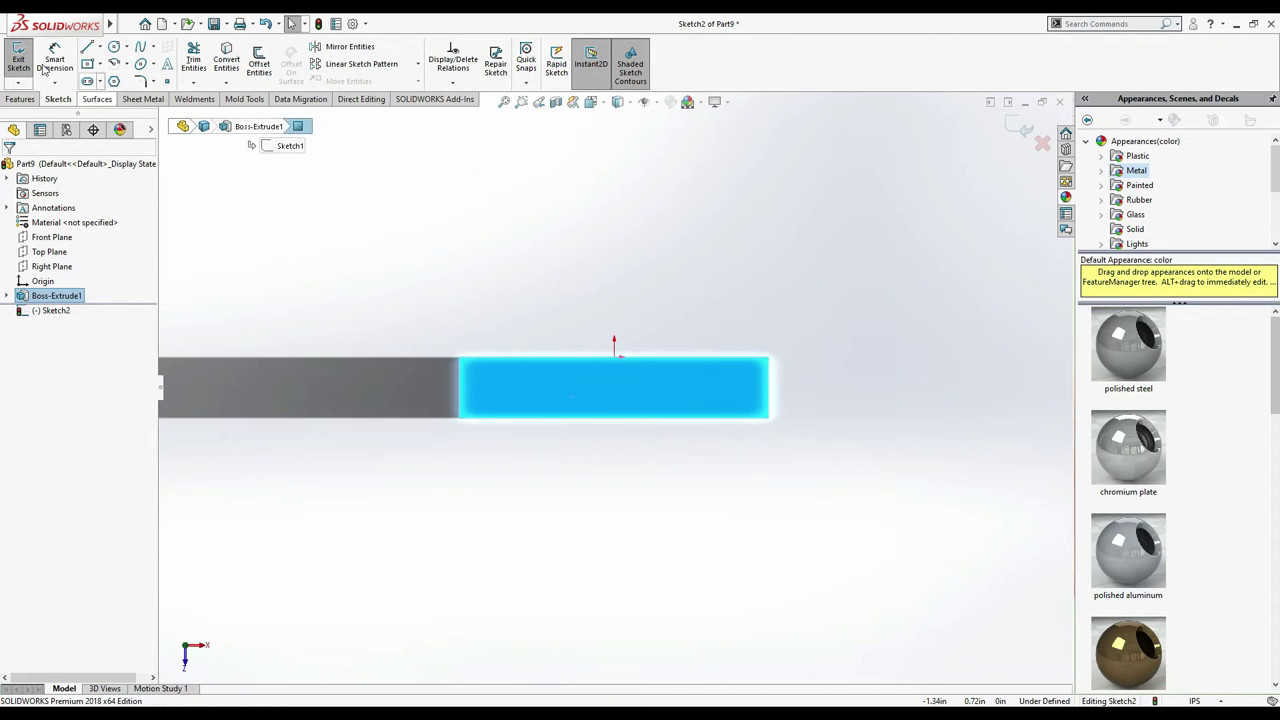
pyautogui.click(114, 47)
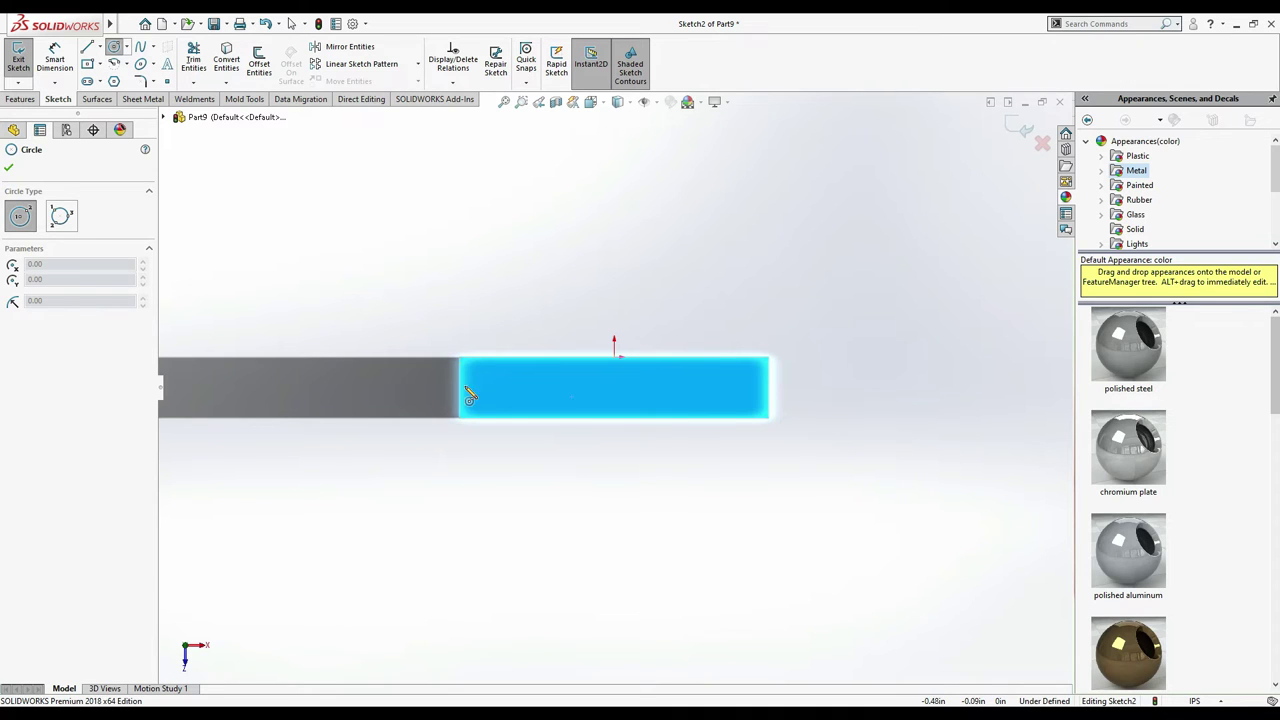
pyautogui.click(414, 387)
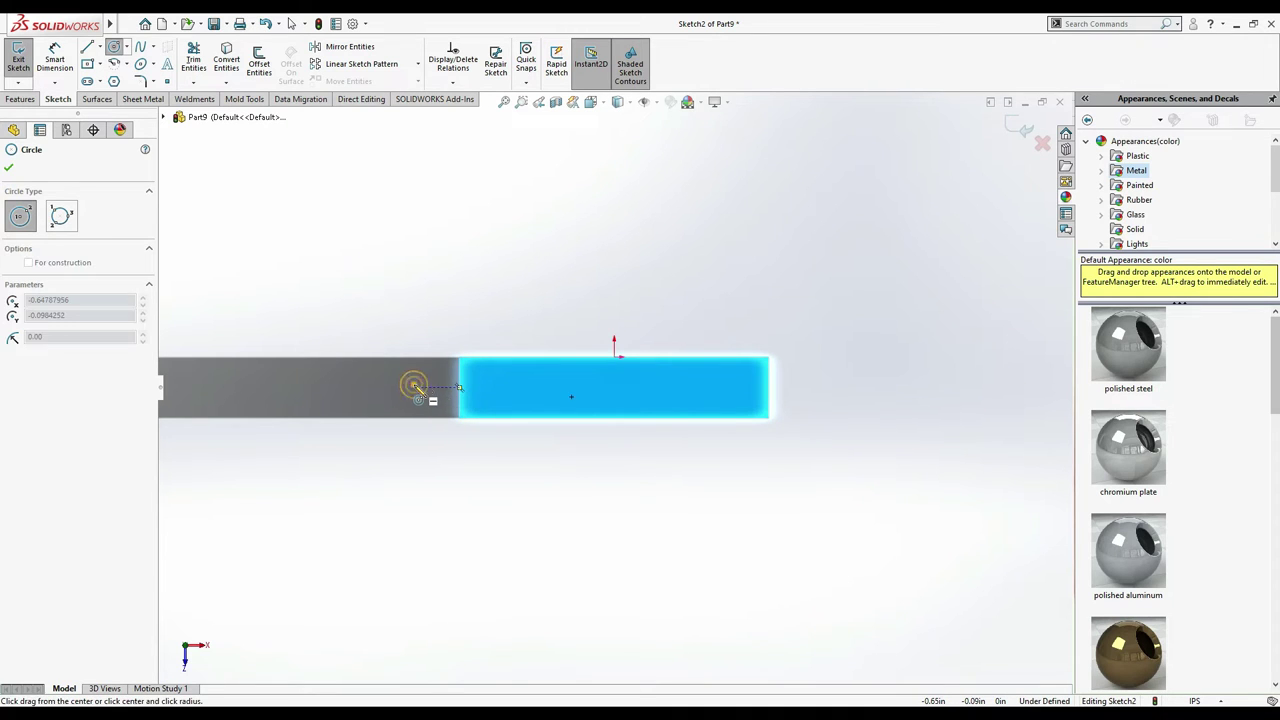
pyautogui.click(459, 372)
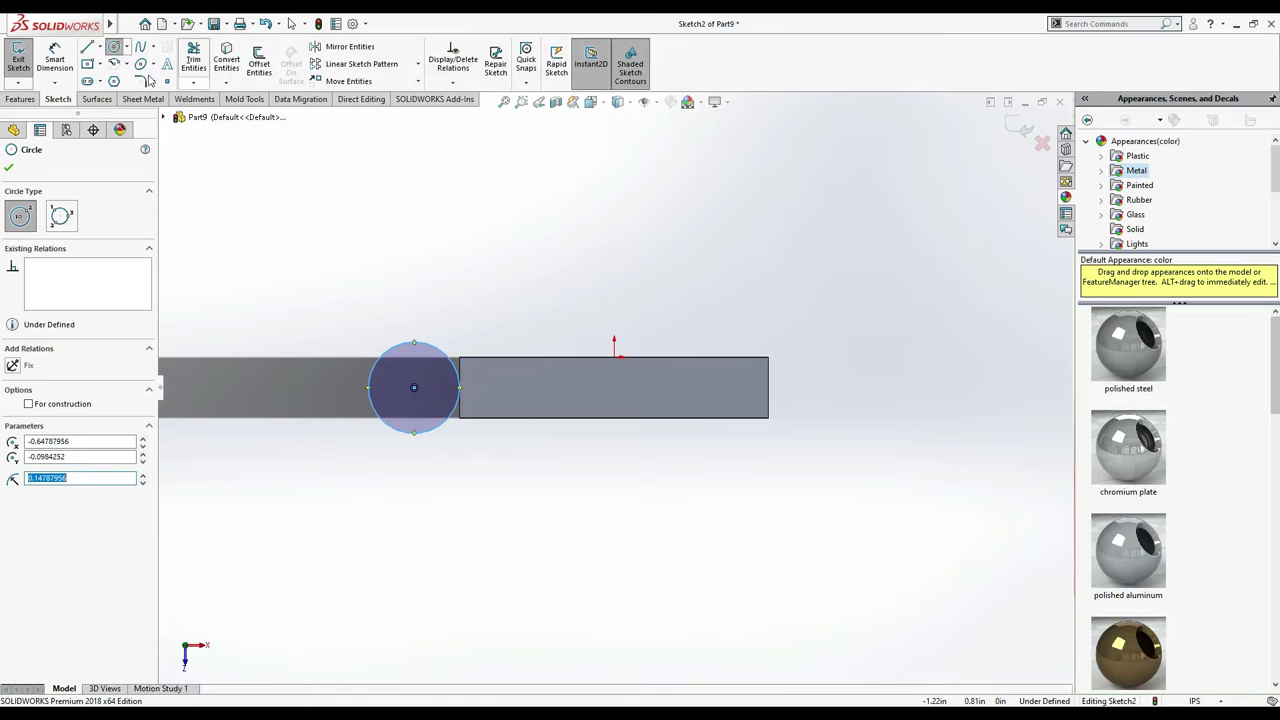
# - Dimension the circle's diameter to 5 mm
pyautogui.click(55, 60)
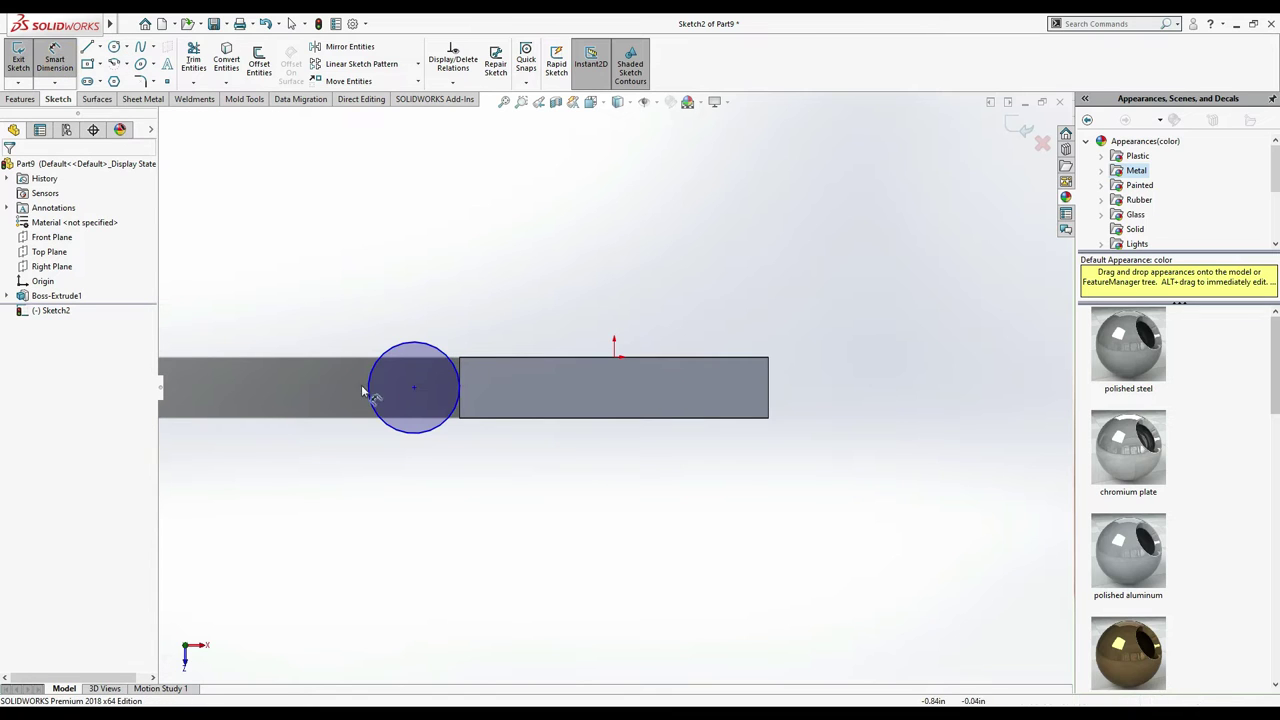
pyautogui.click(437, 355)
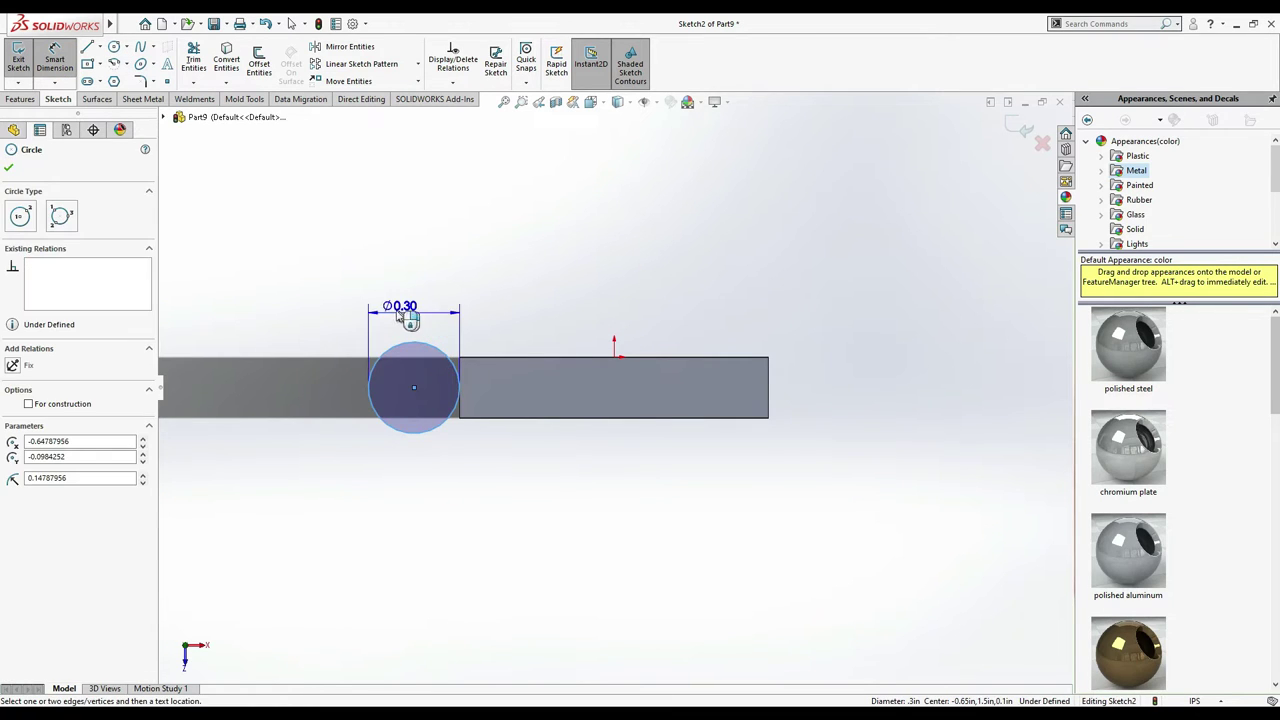
pyautogui.click(322, 381)
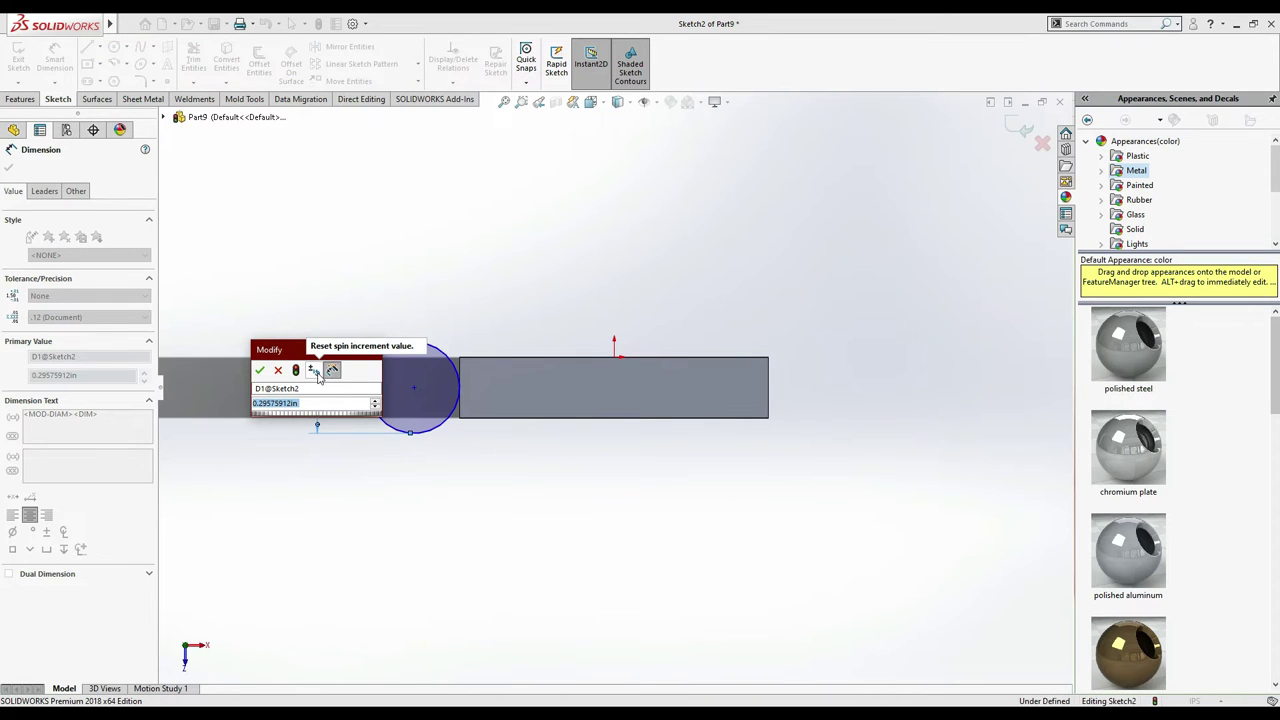
pyautogui.write('5m')
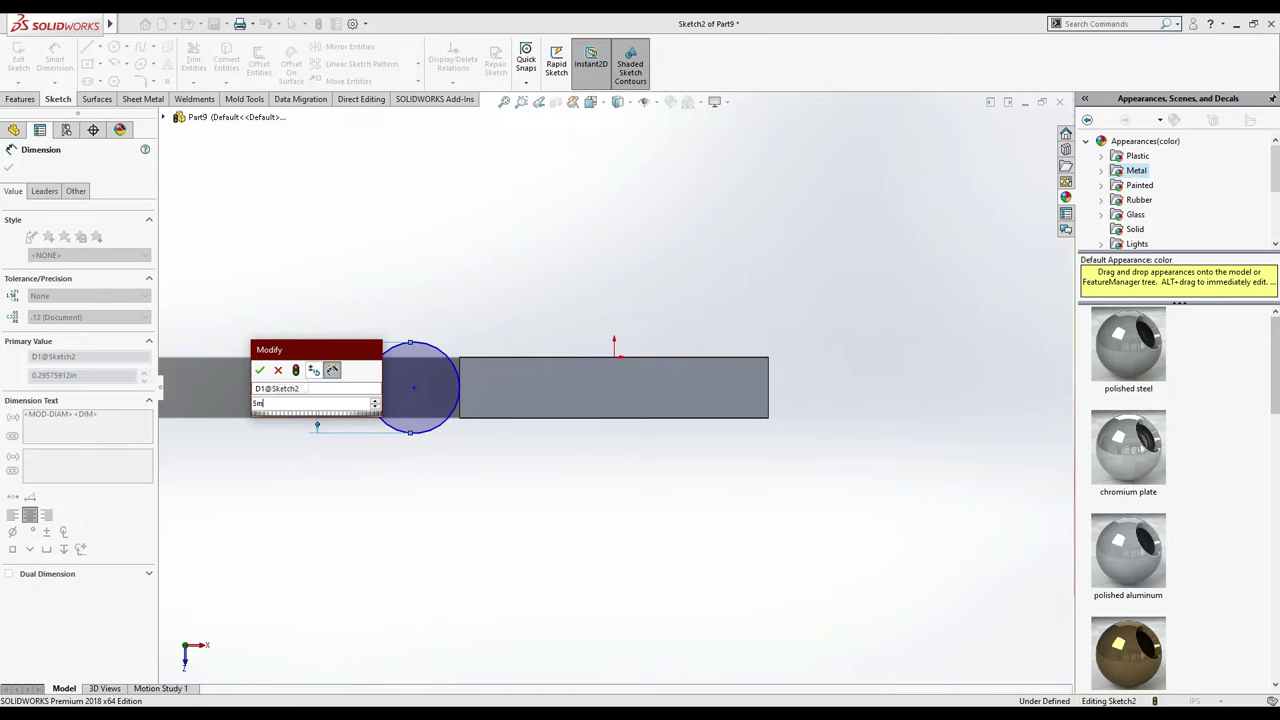
pyautogui.press('Return')
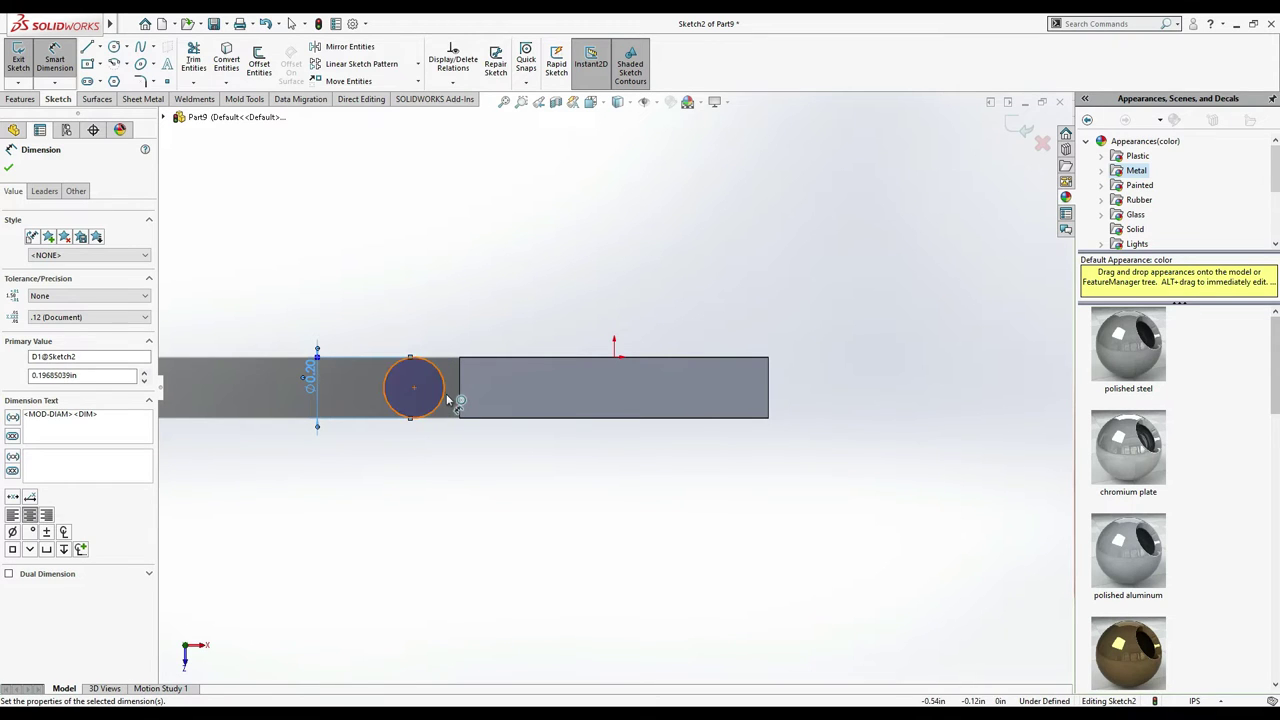
pyautogui.press('Escape')
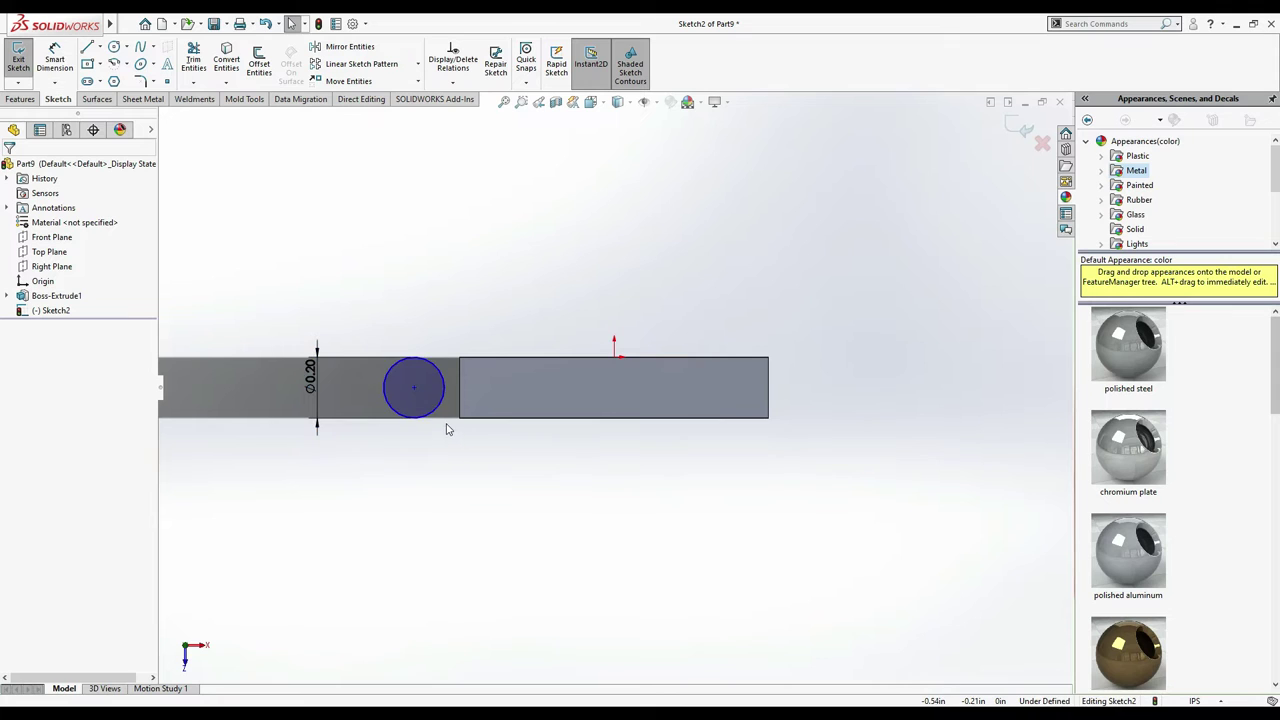
# - Add a Tangent relation between the circle and the adjacent block edge
pyautogui.click(438, 410)
pyautogui.keyDown('ctrl'); pyautogui.click(459, 402); pyautogui.keyUp('ctrl')
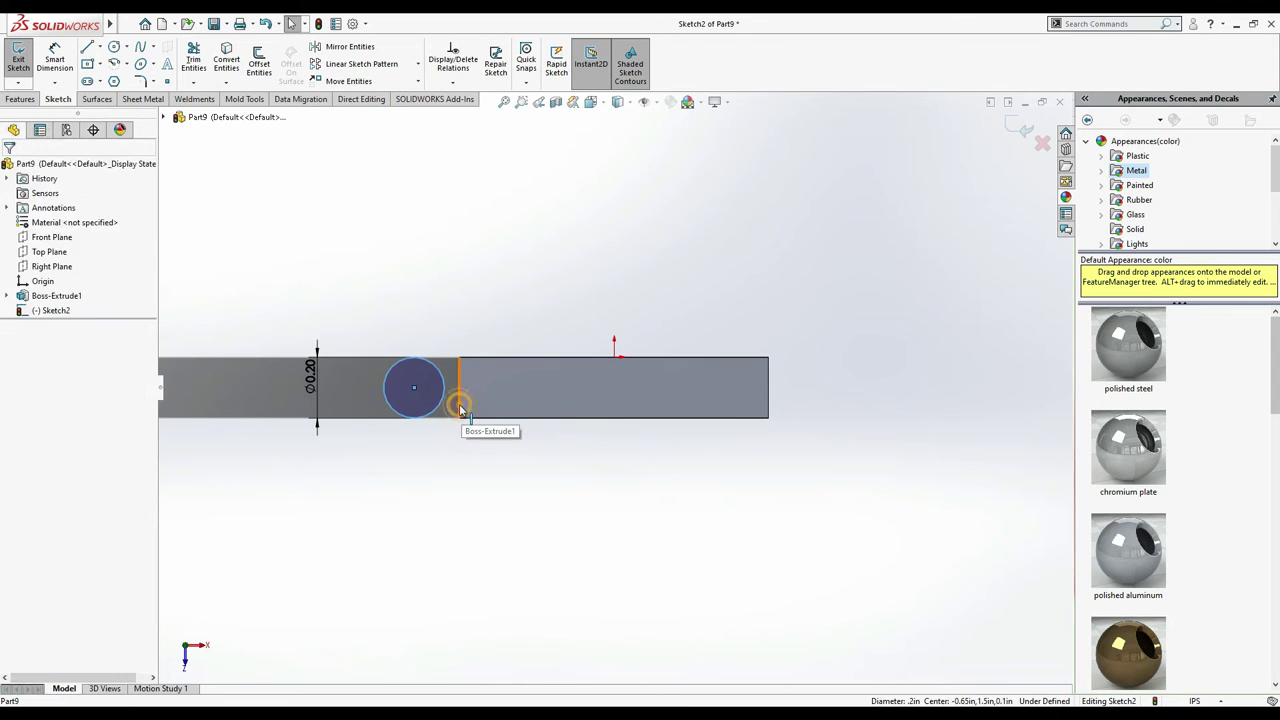
pyautogui.click(12, 384)
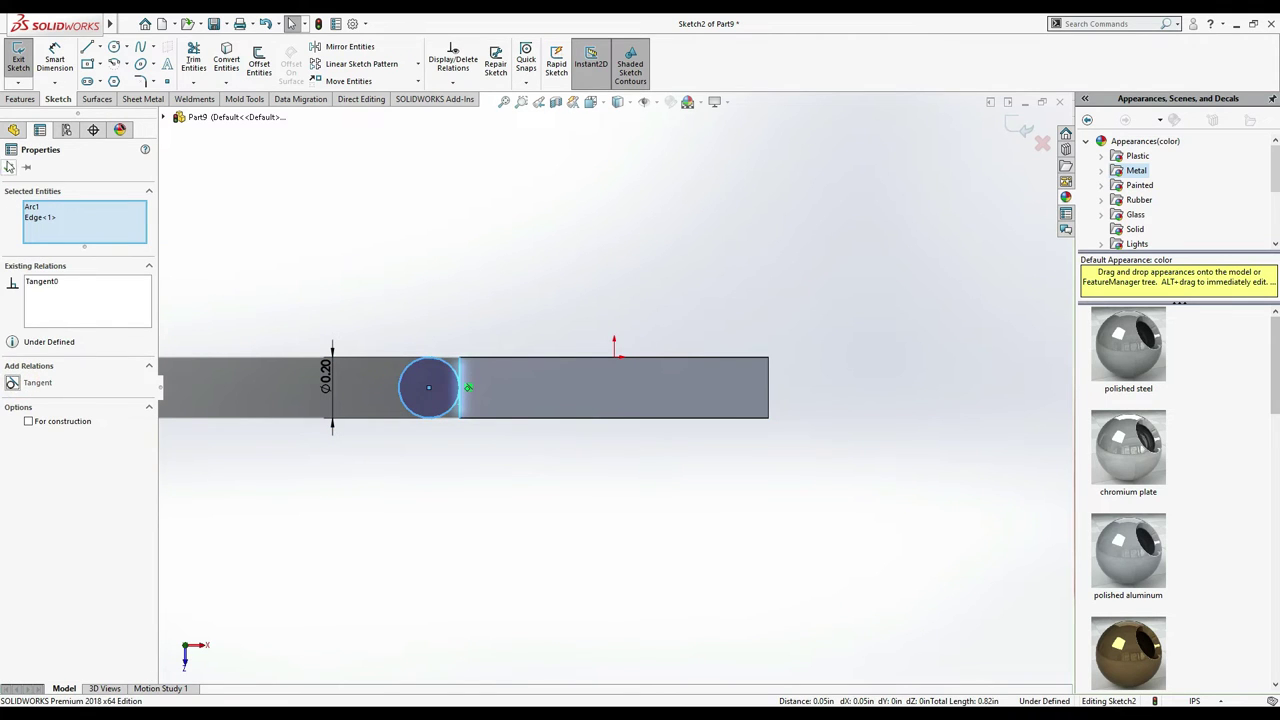
pyautogui.click(9, 167)
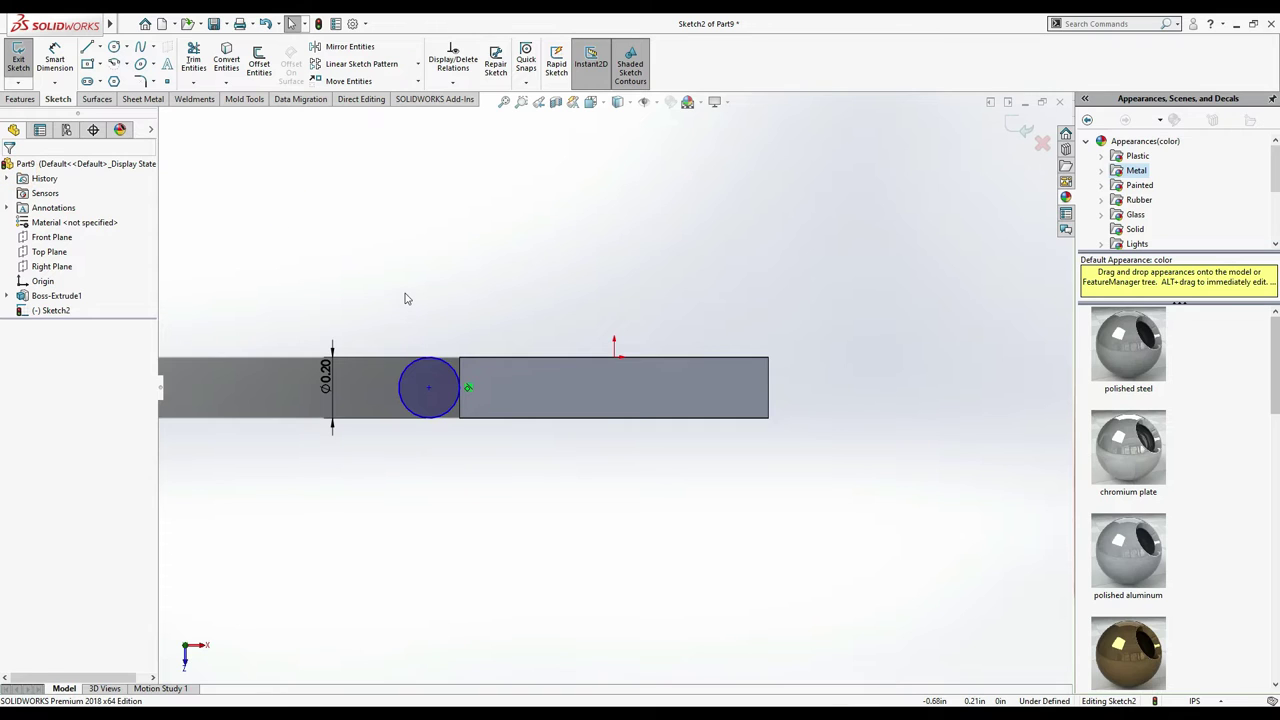
pyautogui.hotkey('ctrl', '8')
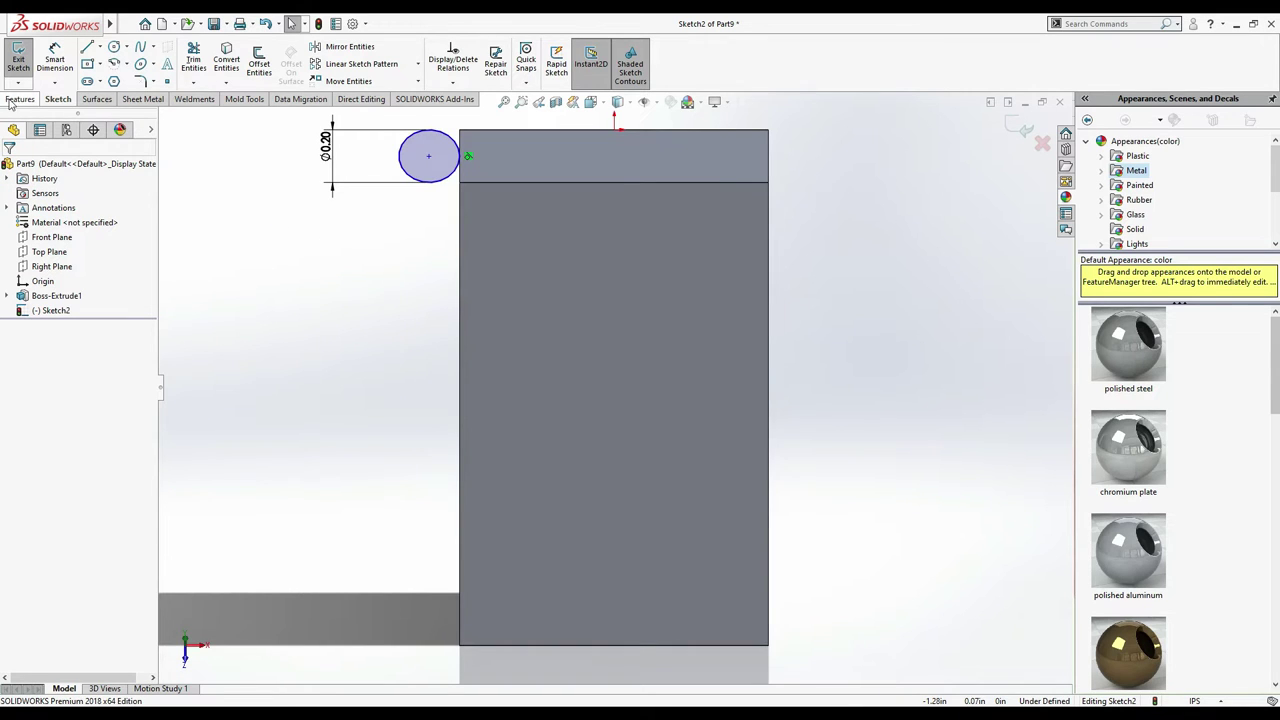
# - Extrude the circle 0.75 in in the reversed direction to form a cylinder
pyautogui.click(16, 99)
pyautogui.click(24, 63)
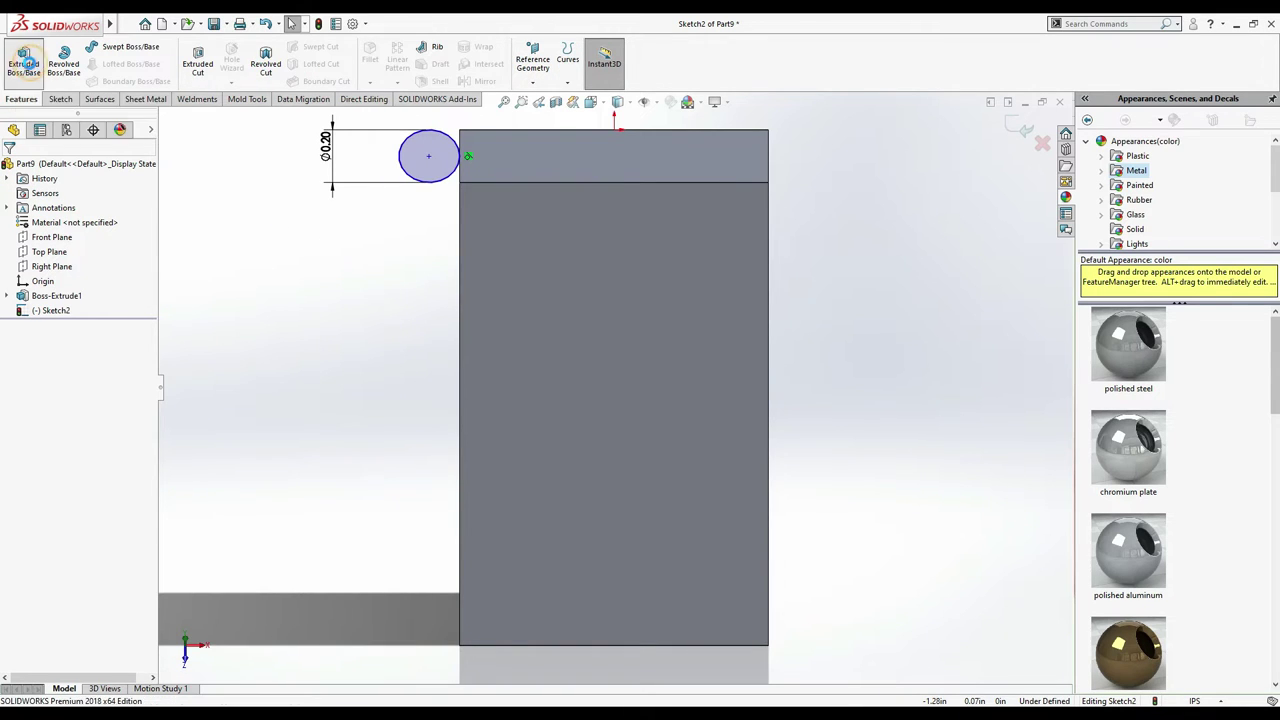
pyautogui.click(12, 247)
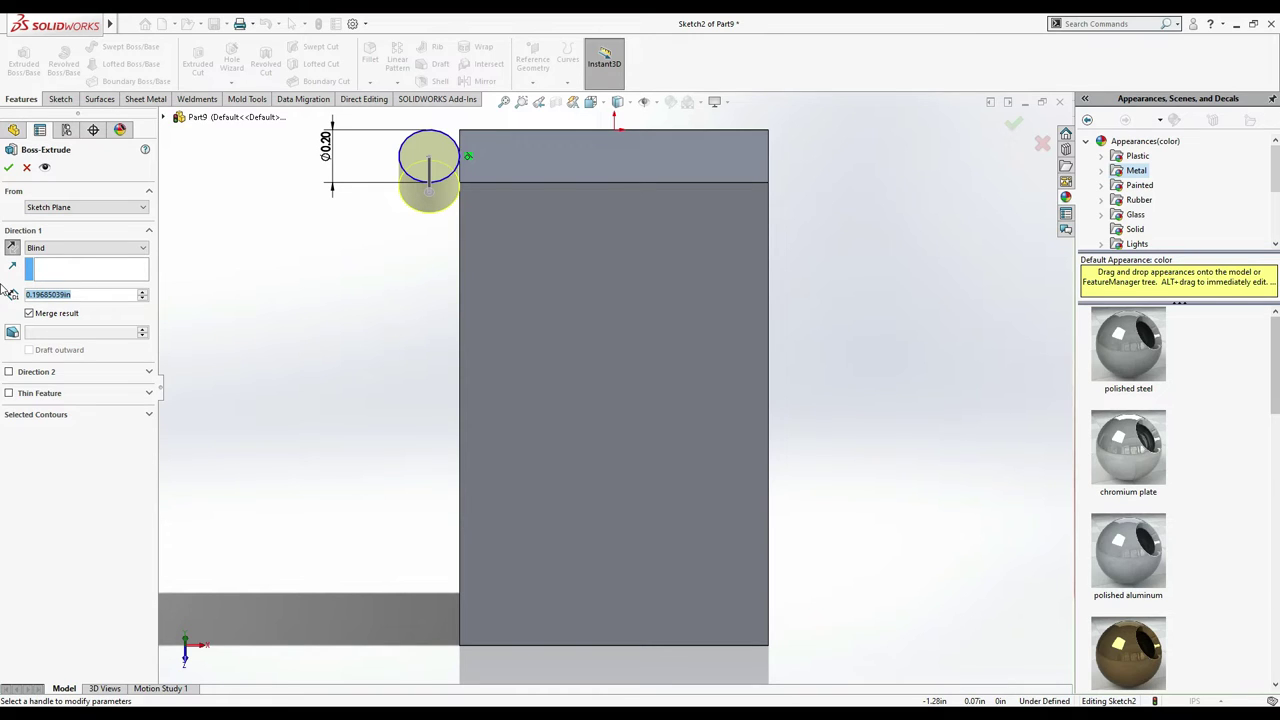
pyautogui.write('0.75')
pyautogui.press('Return')
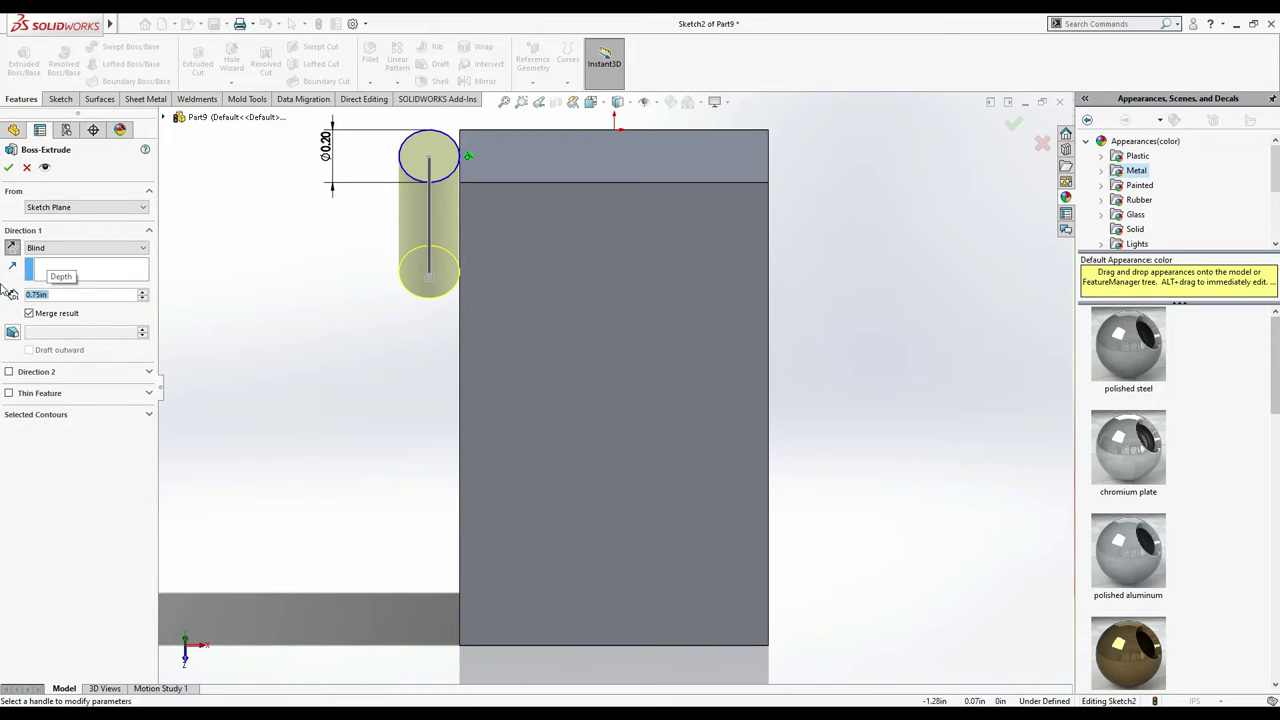
pyautogui.click(9, 168)
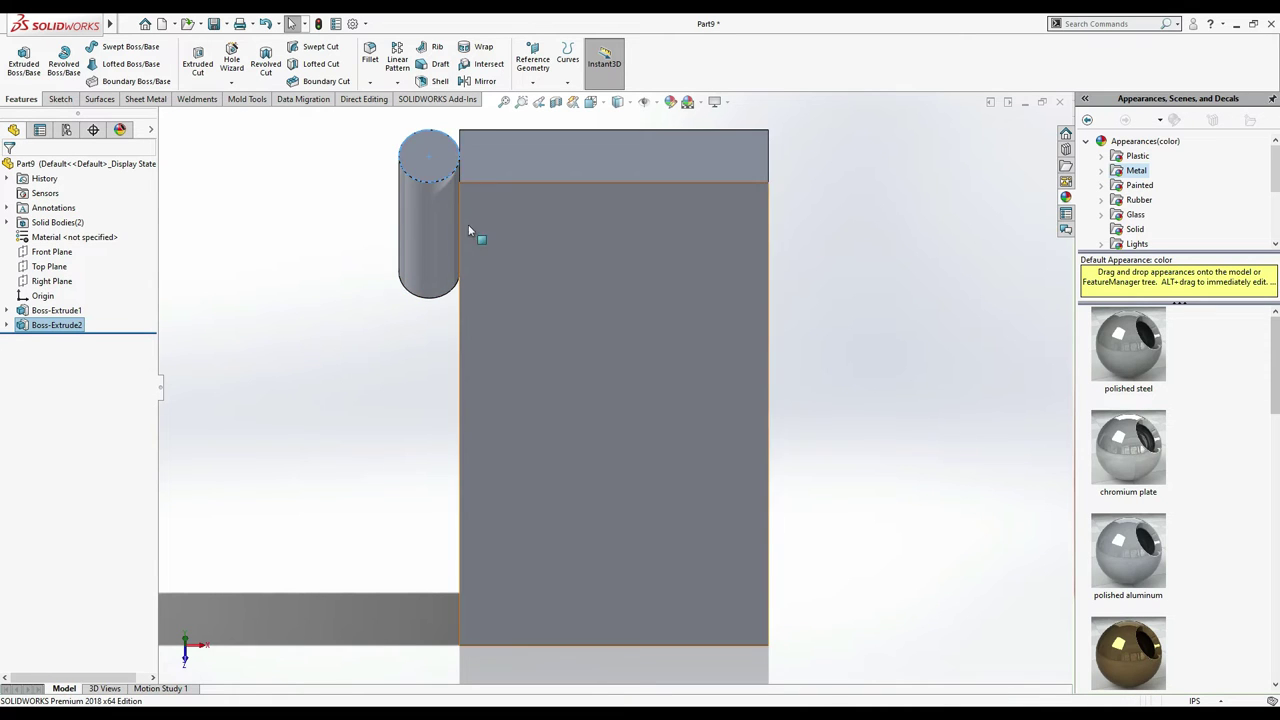
pyautogui.click(879, 276)
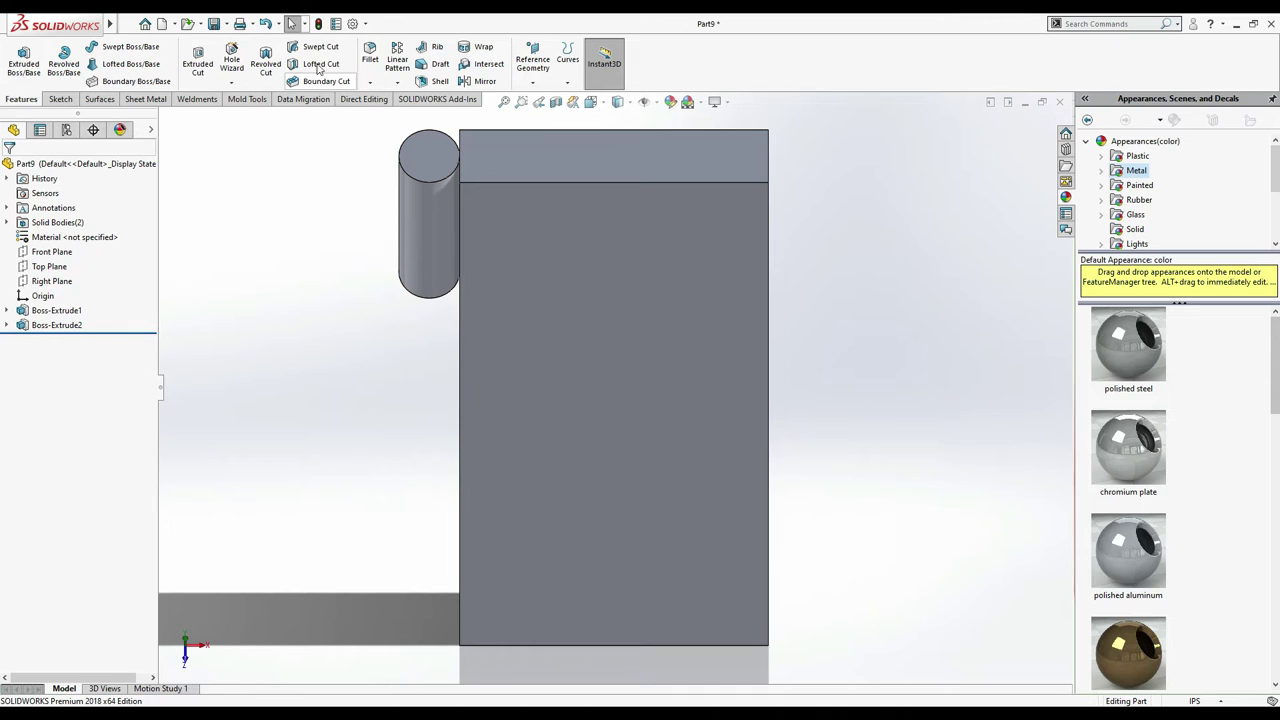
pyautogui.click(400, 68)
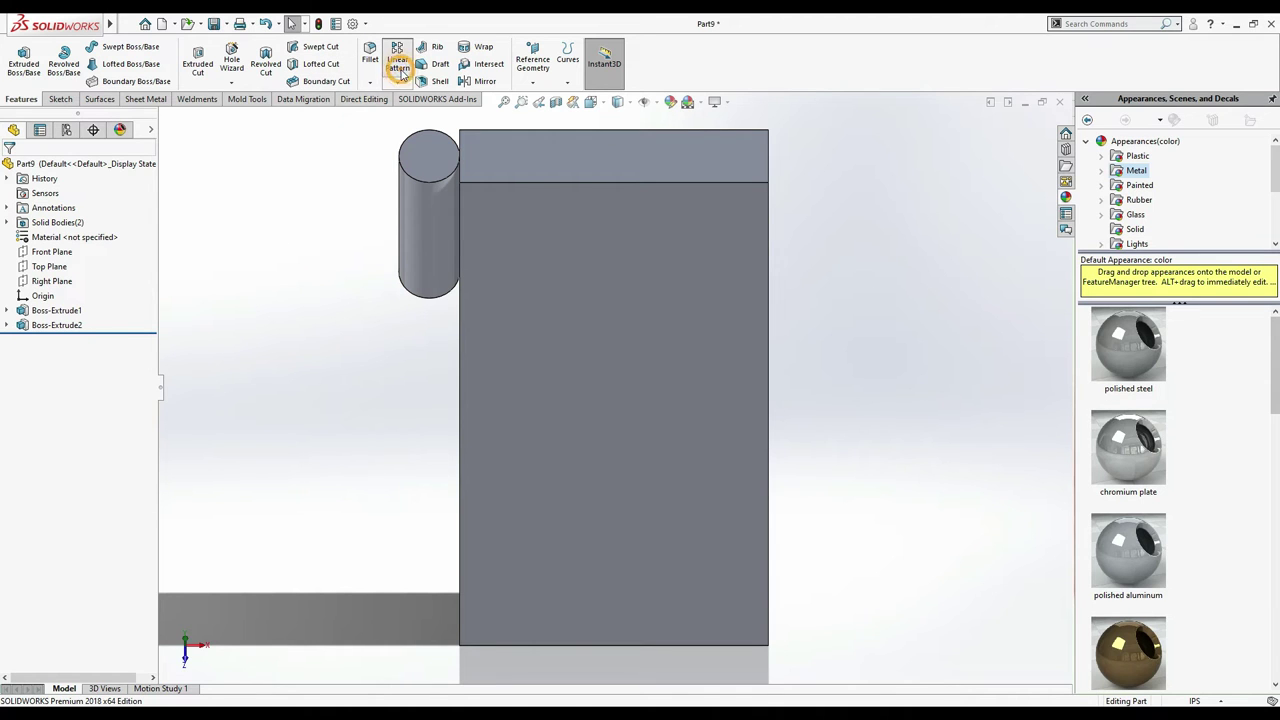
pyautogui.moveTo(445, 147); pyautogui.dragTo(447, 153, button='middle')
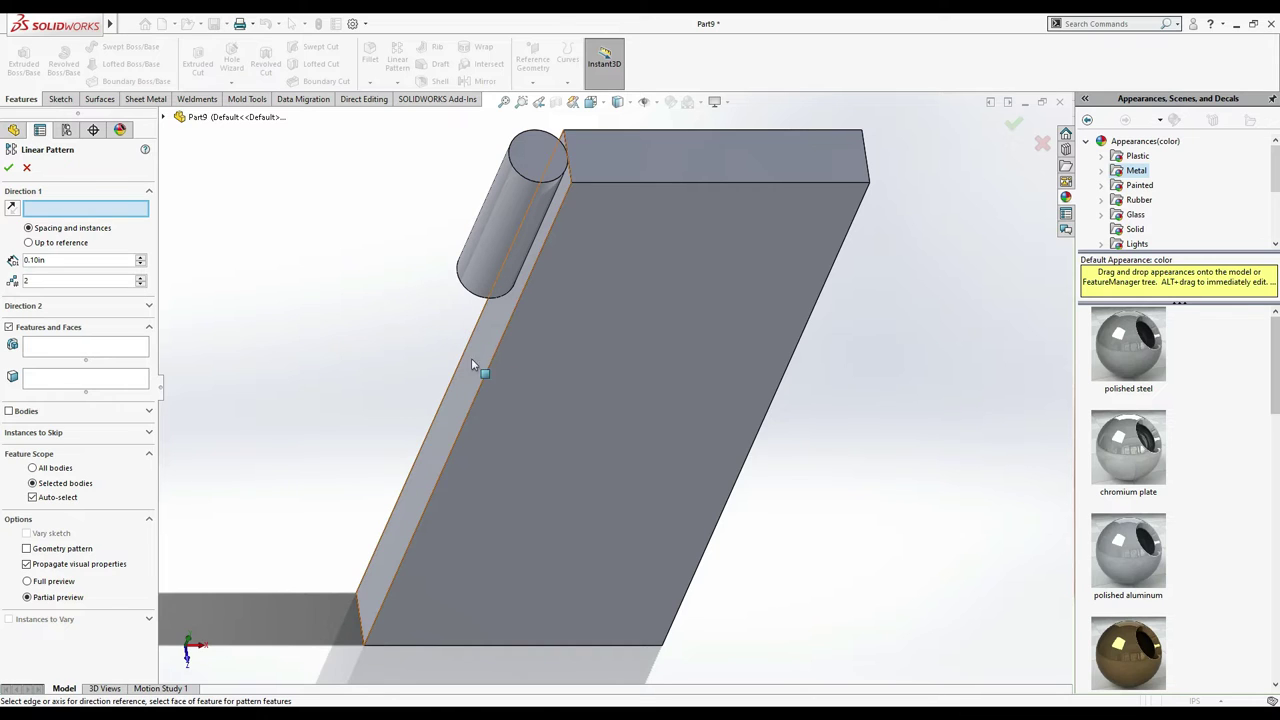
pyautogui.click(165, 118)
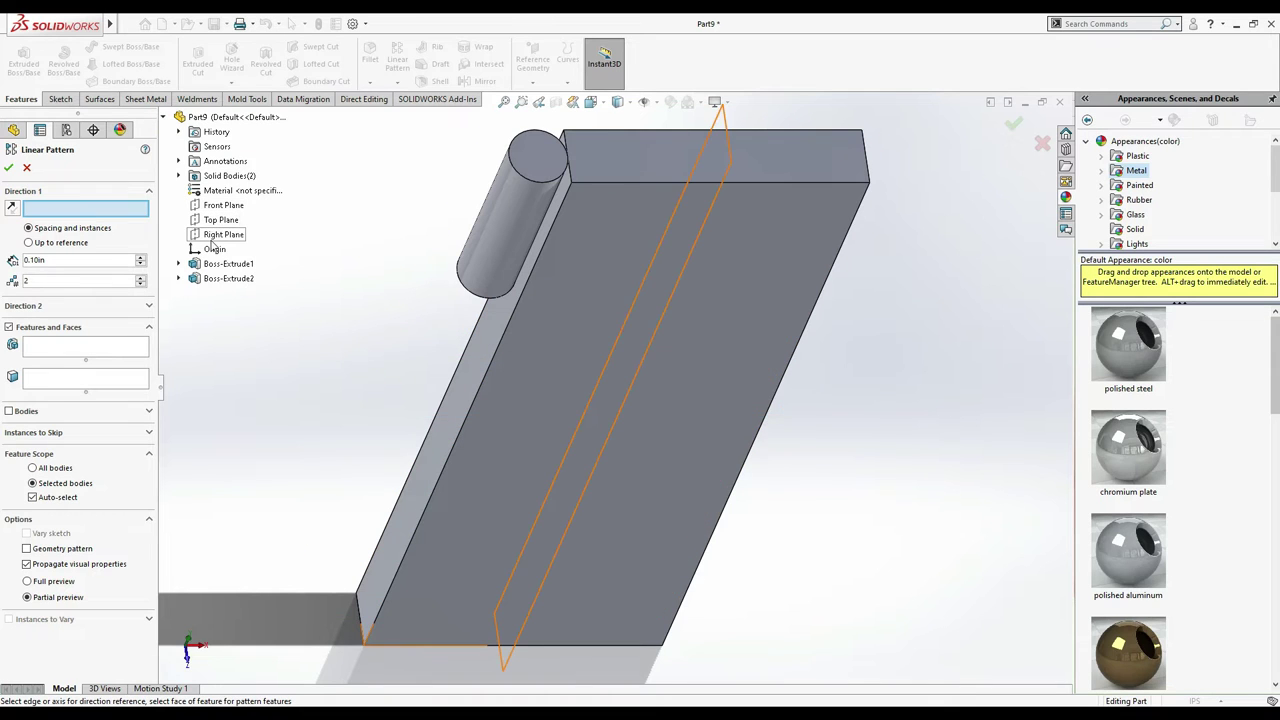
pyautogui.click(215, 234)
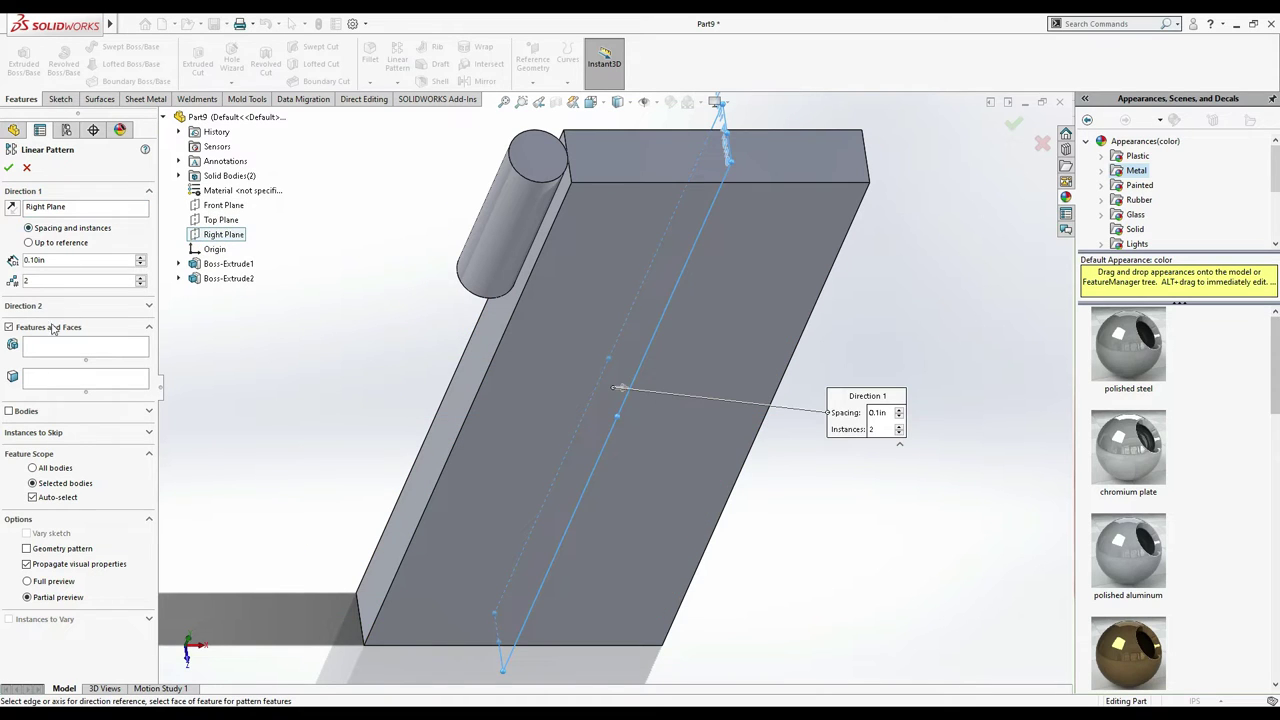
pyautogui.click(66, 352)
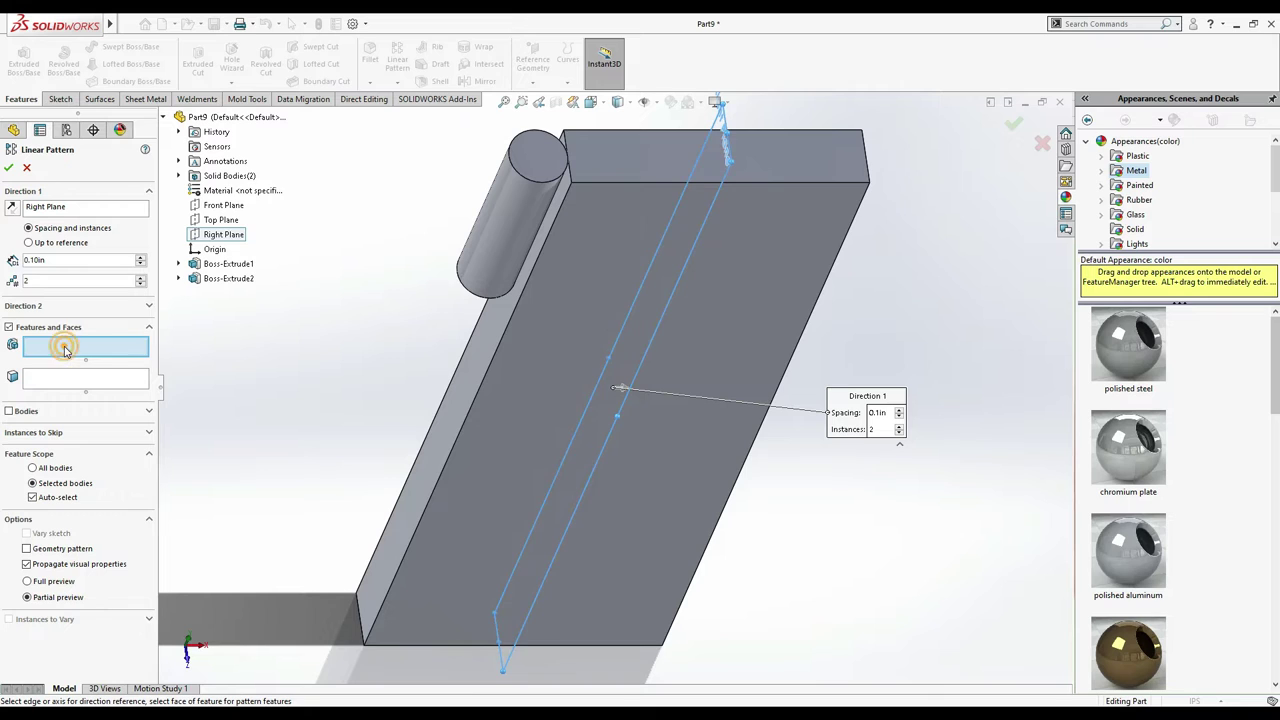
pyautogui.click(220, 278)
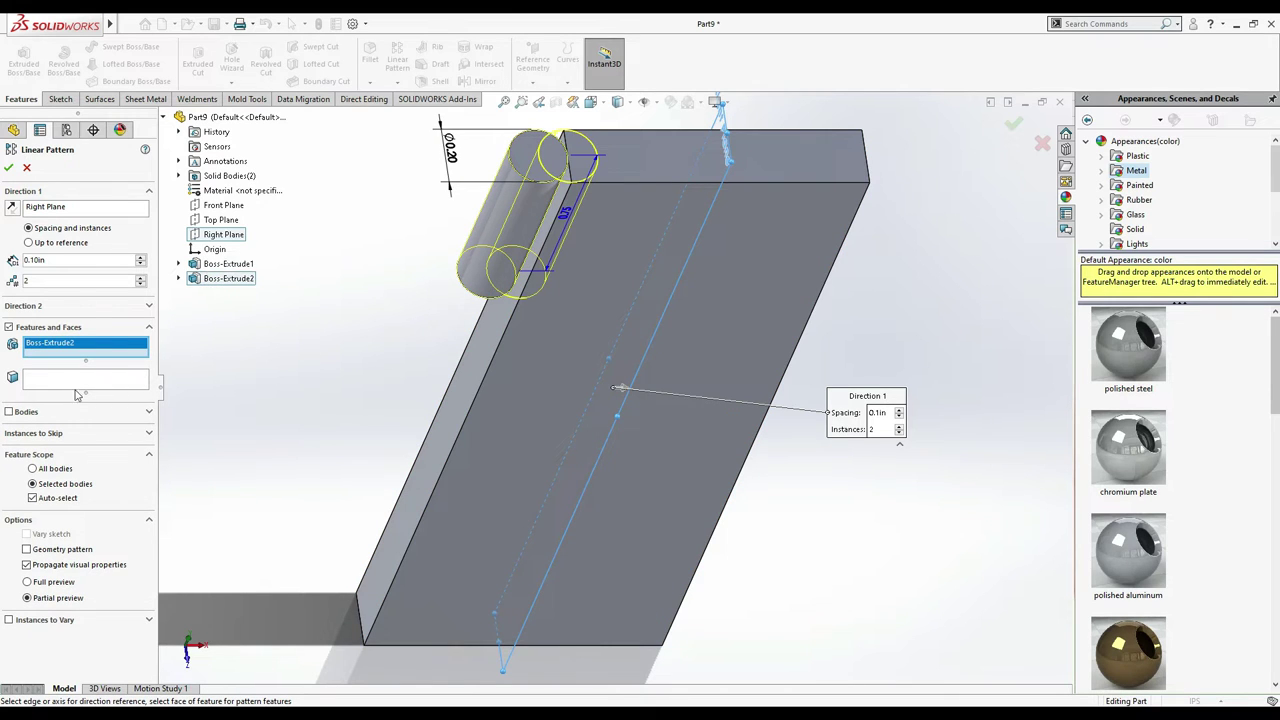
pyautogui.click(57, 209)
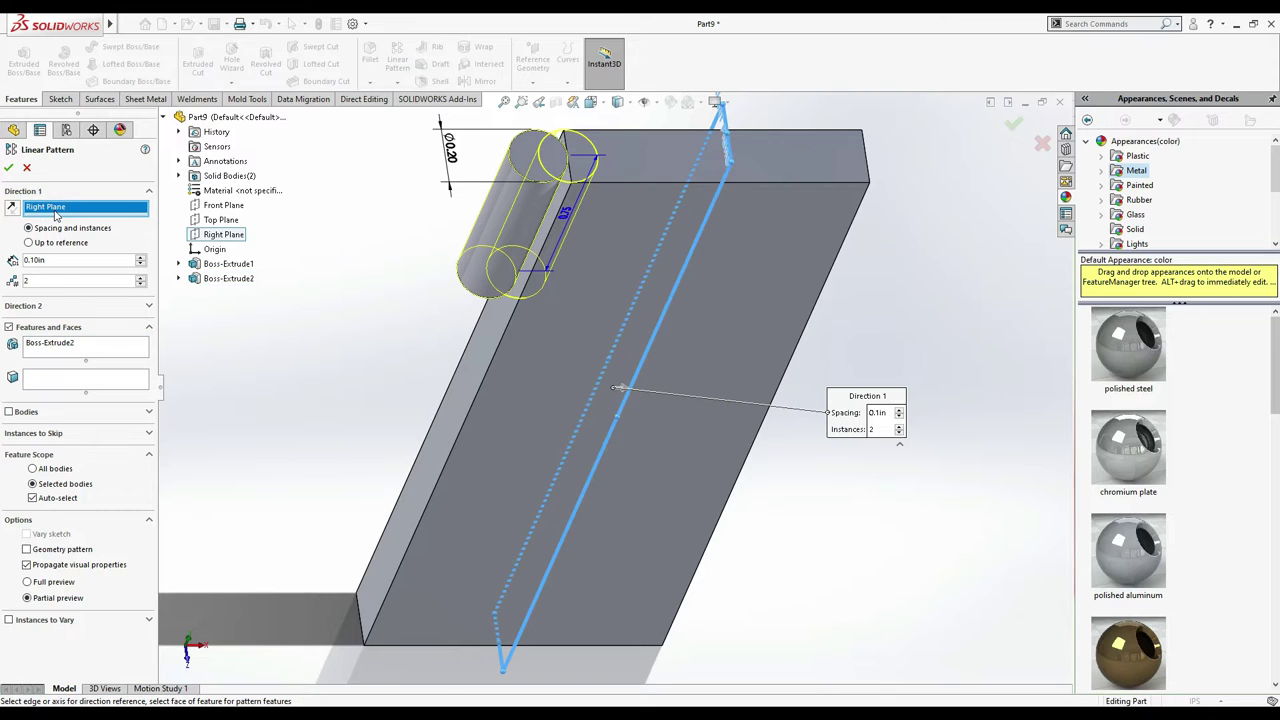
pyautogui.press('Delete')
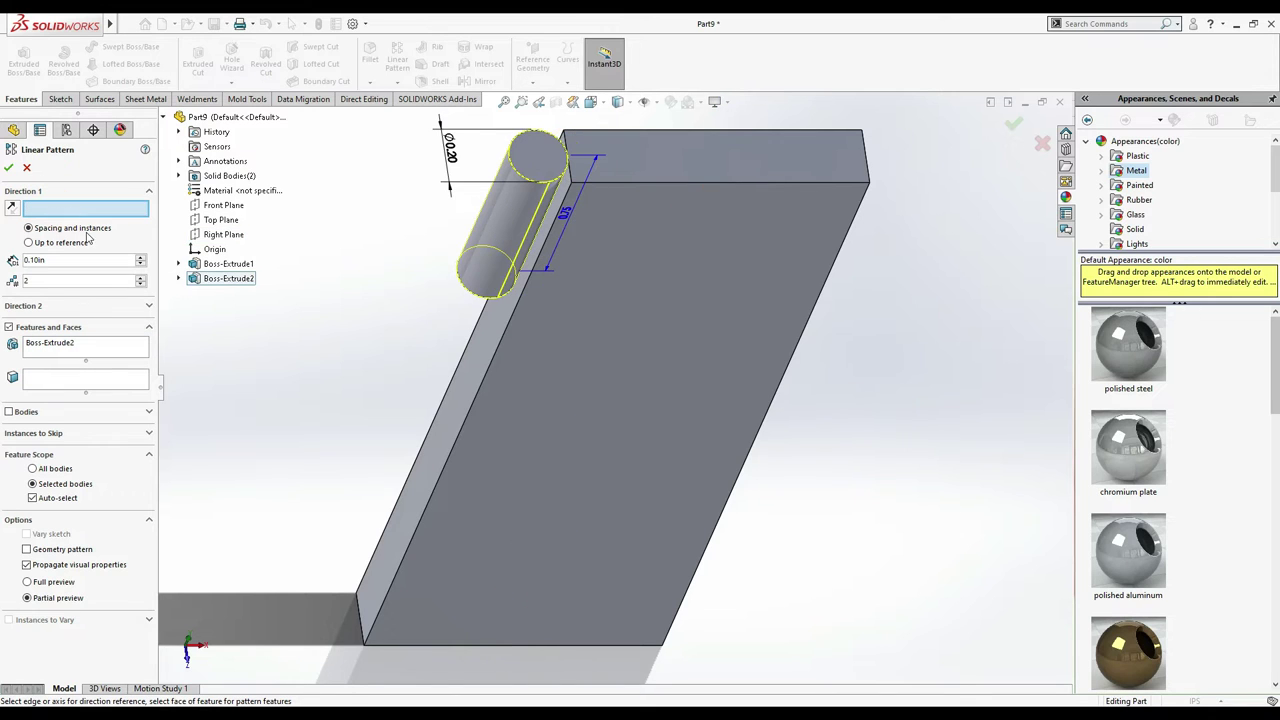
pyautogui.click(489, 370)
pyautogui.press('z')
pyautogui.press('z')
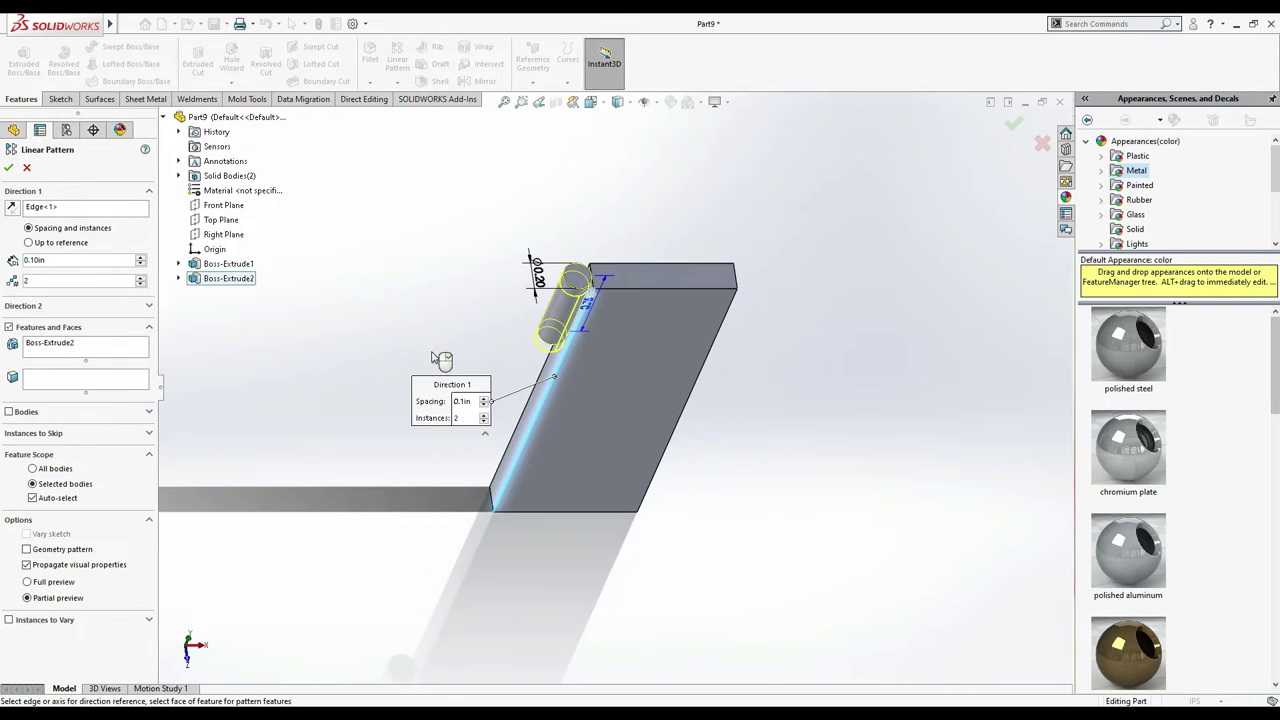
pyautogui.click(80, 260)
pyautogui.write('2')
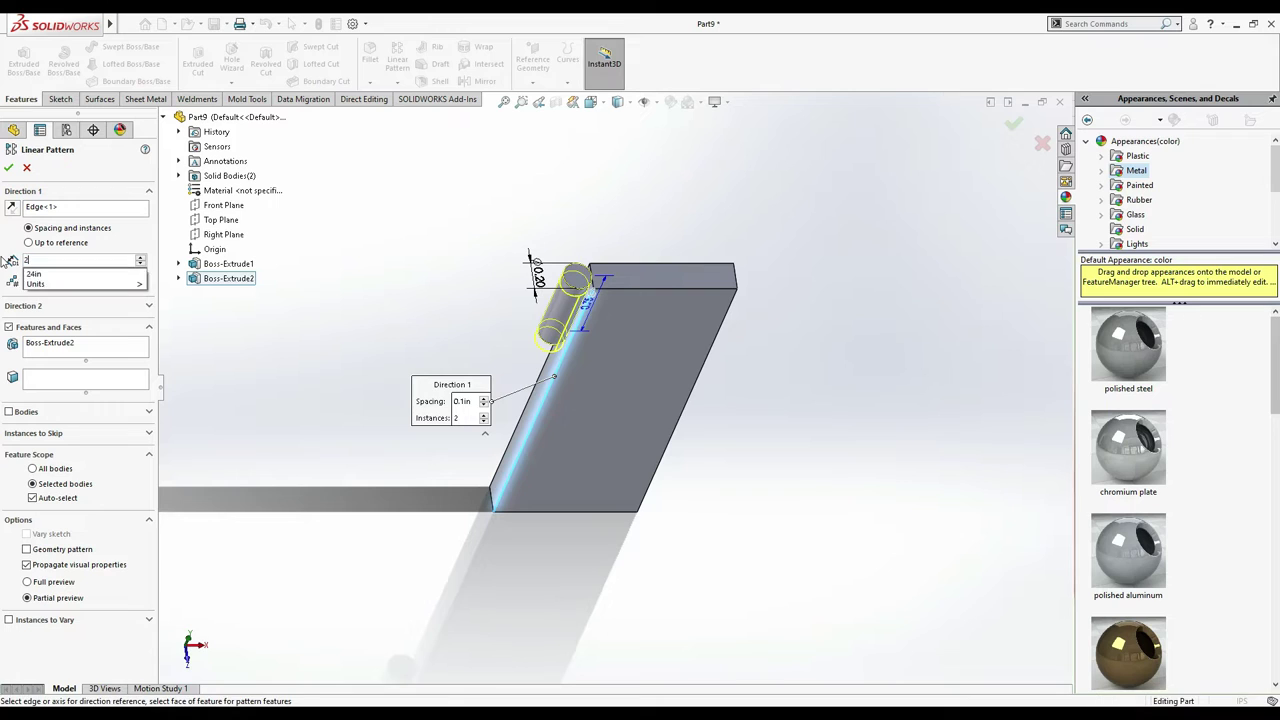
pyautogui.press('Return')
pyautogui.write('2.1')
pyautogui.press('Return')
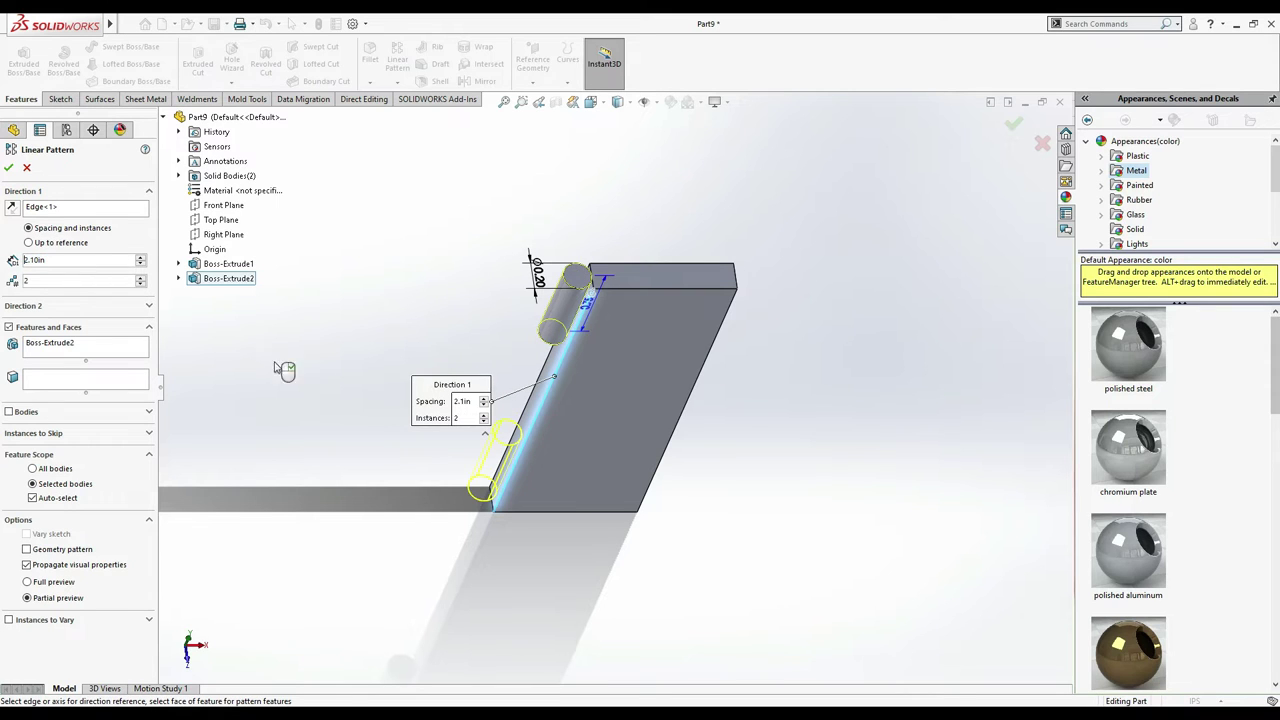
pyautogui.click(262, 364)
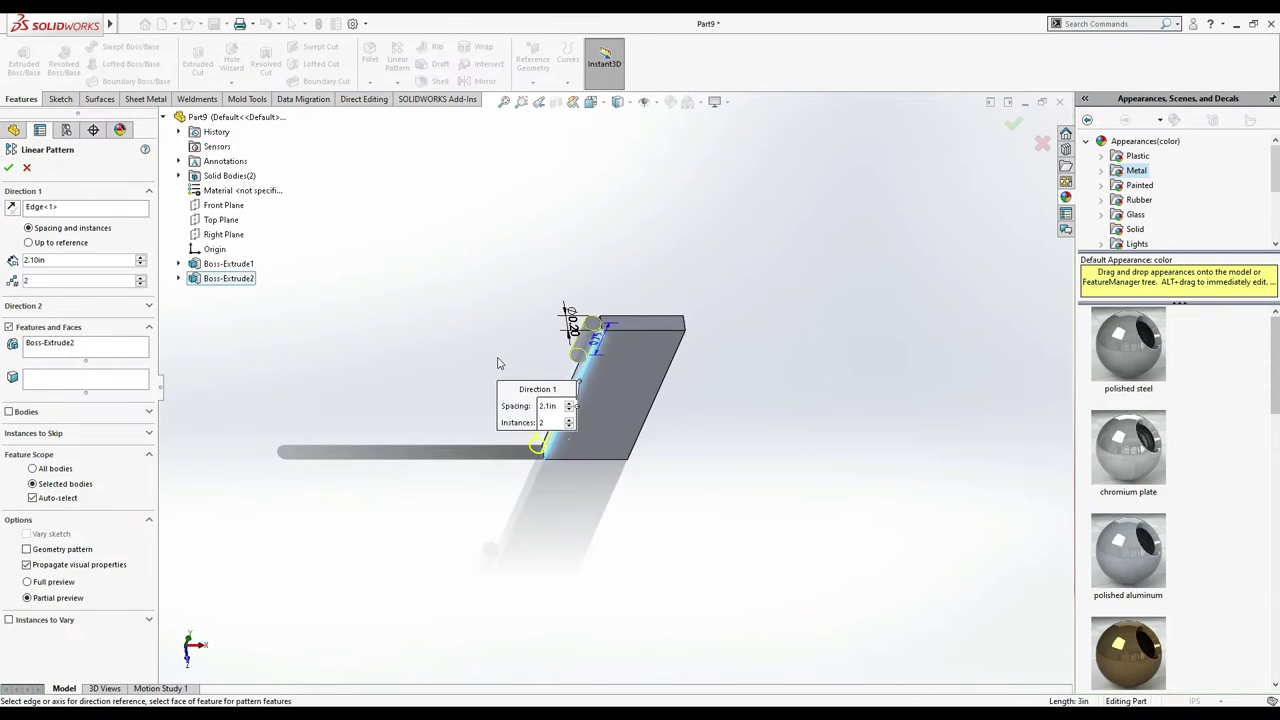
pyautogui.click(616, 428)
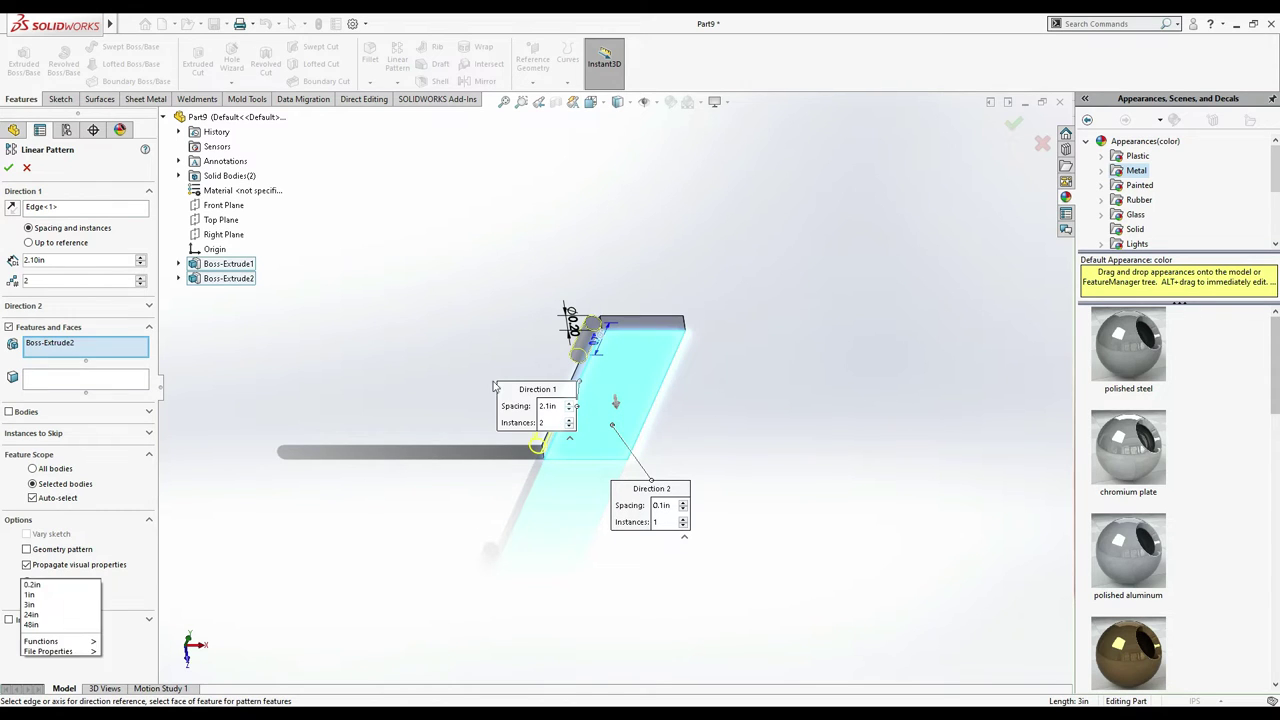
pyautogui.click(591, 102)
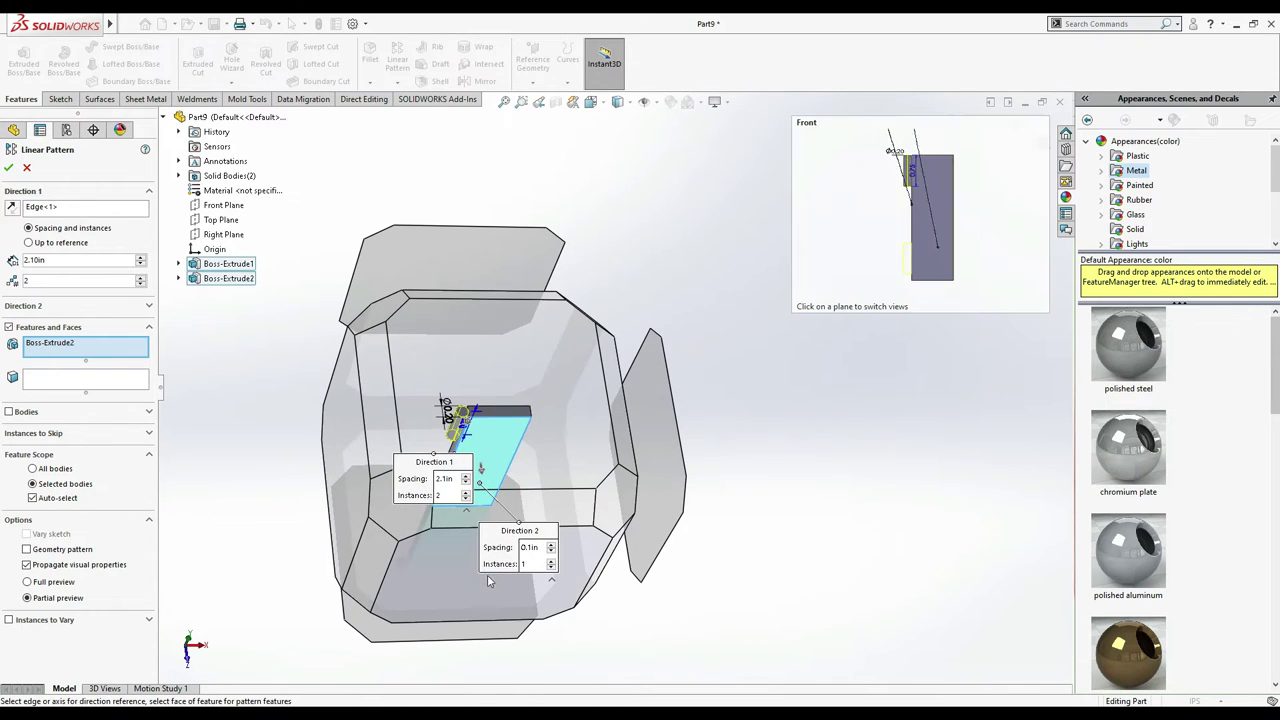
pyautogui.click(472, 564)
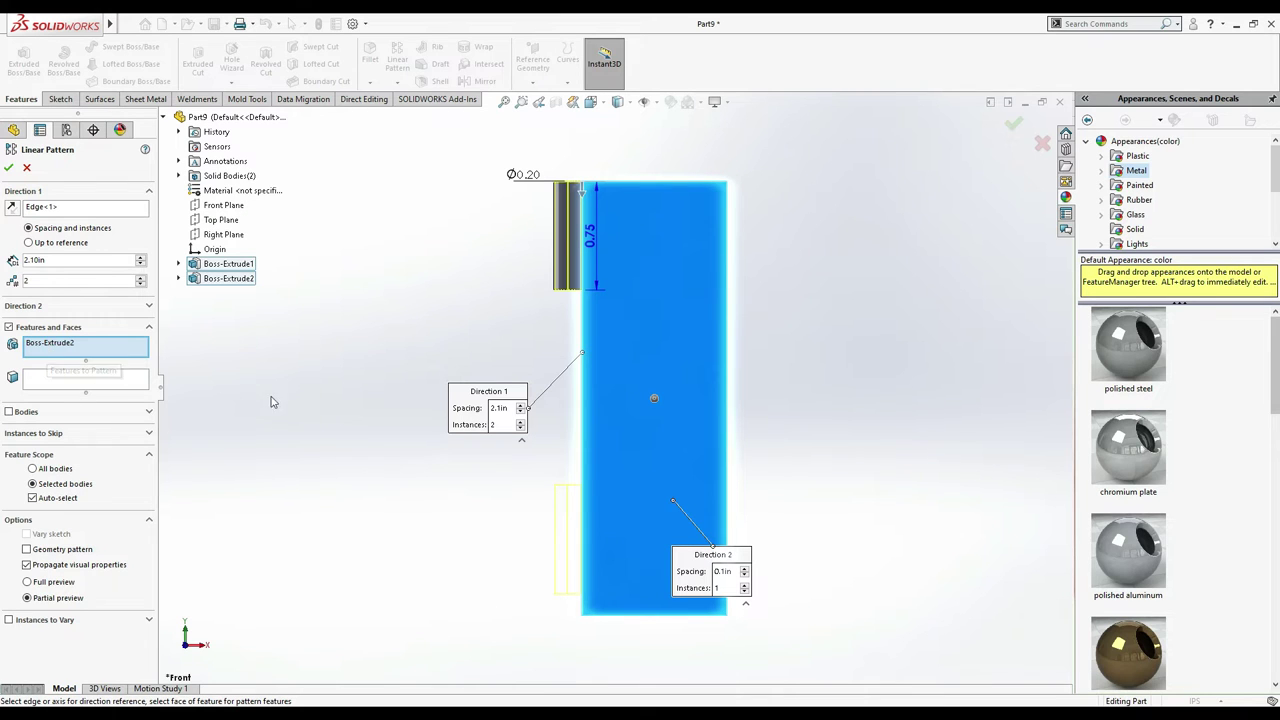
pyautogui.click(600, 385)
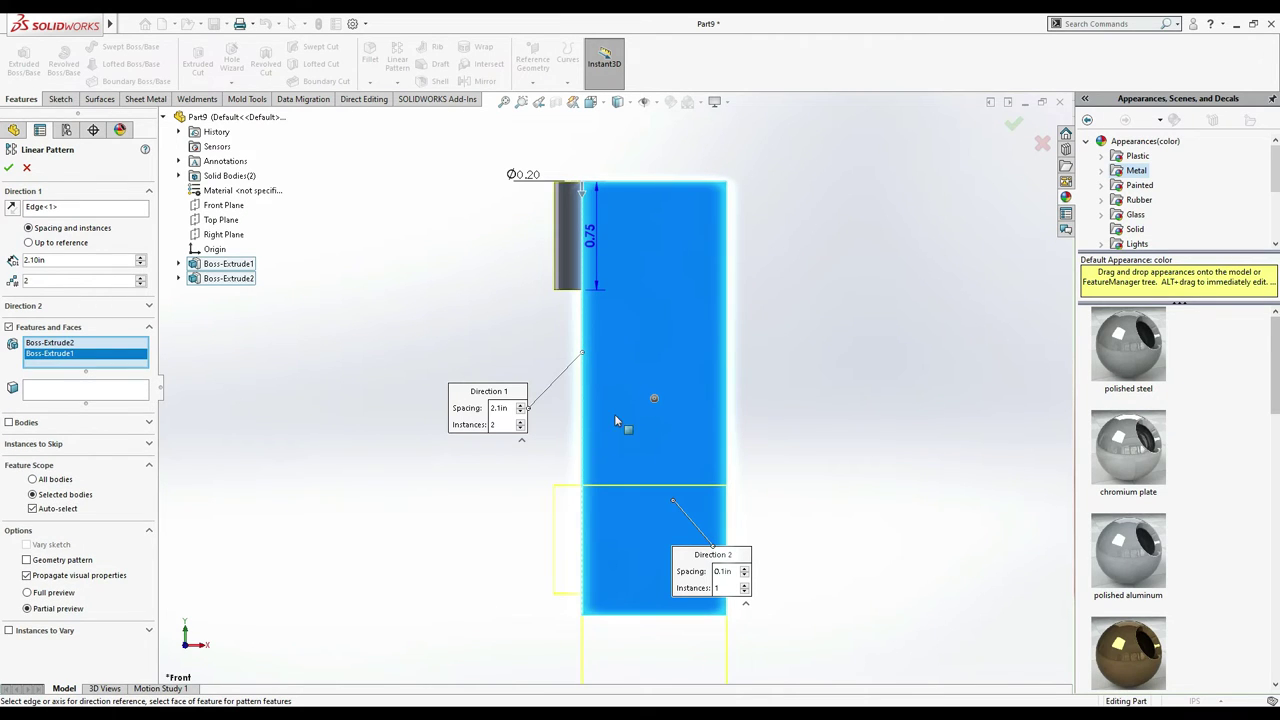
pyautogui.scroll(3, 616, 430)
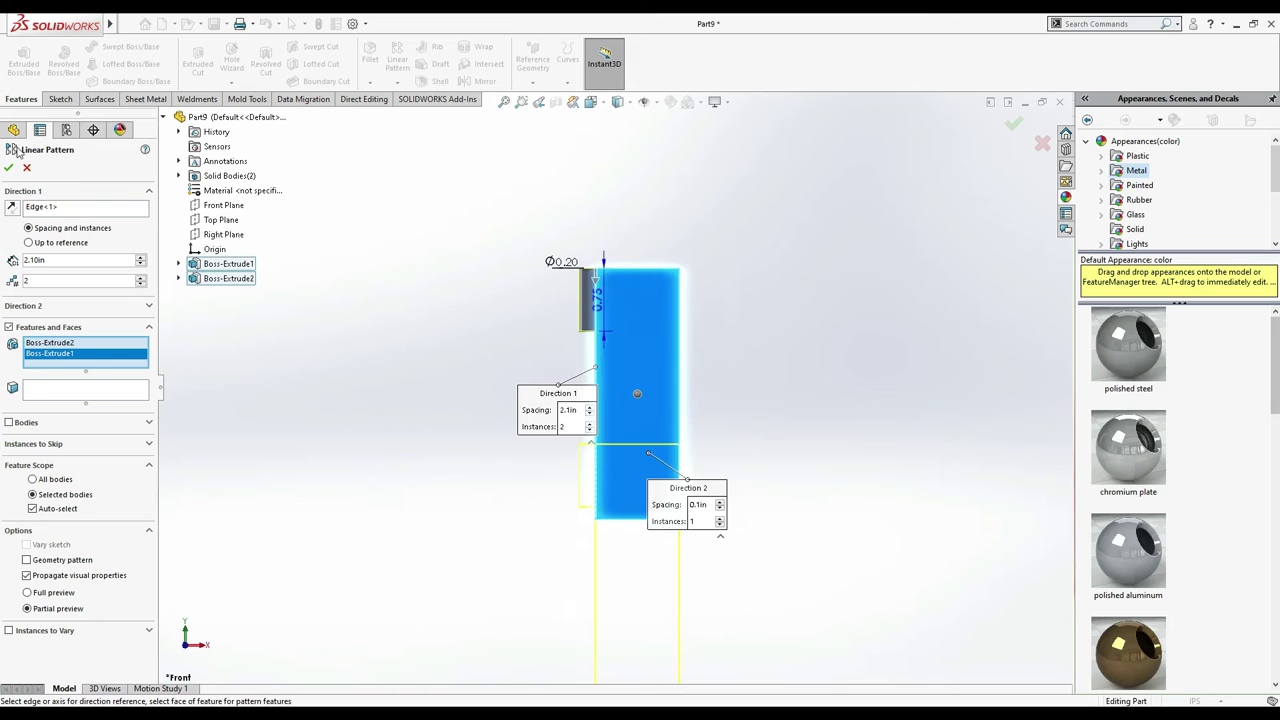
pyautogui.click(27, 167)
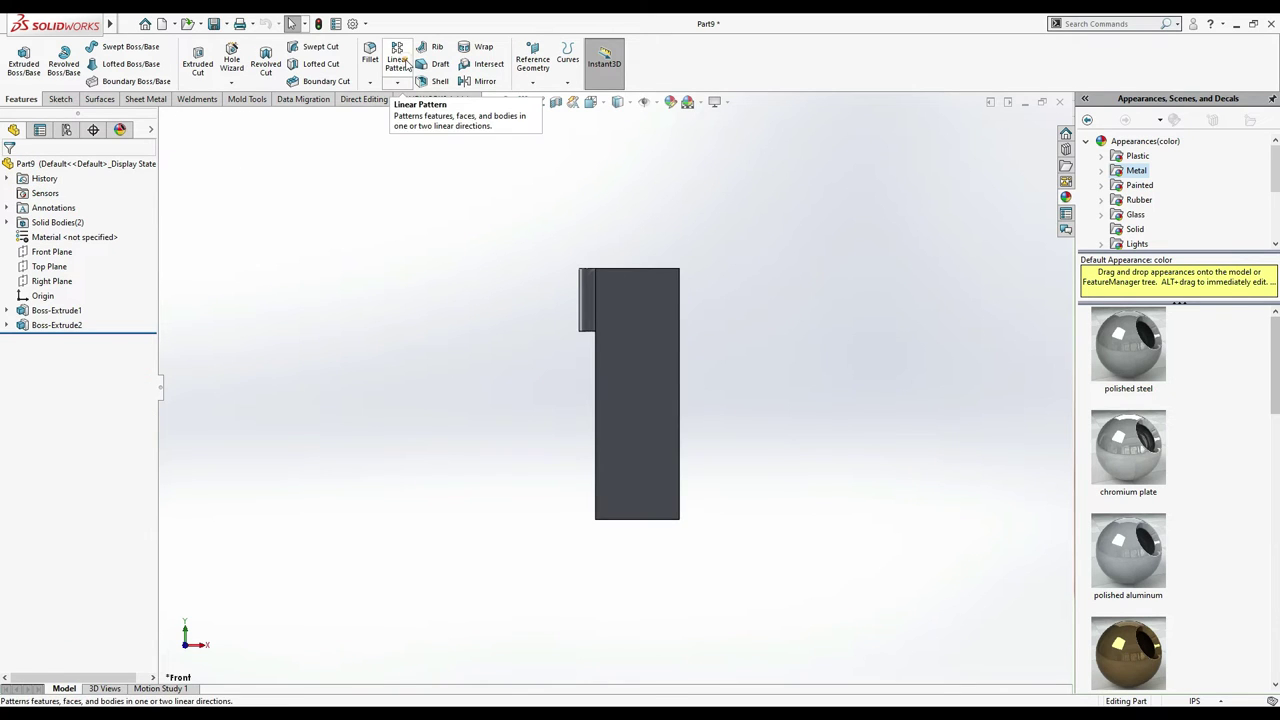
# - Start a Linear Pattern along the plate's left edge, repeating Boss-Extrude2
pyautogui.click(406, 64)
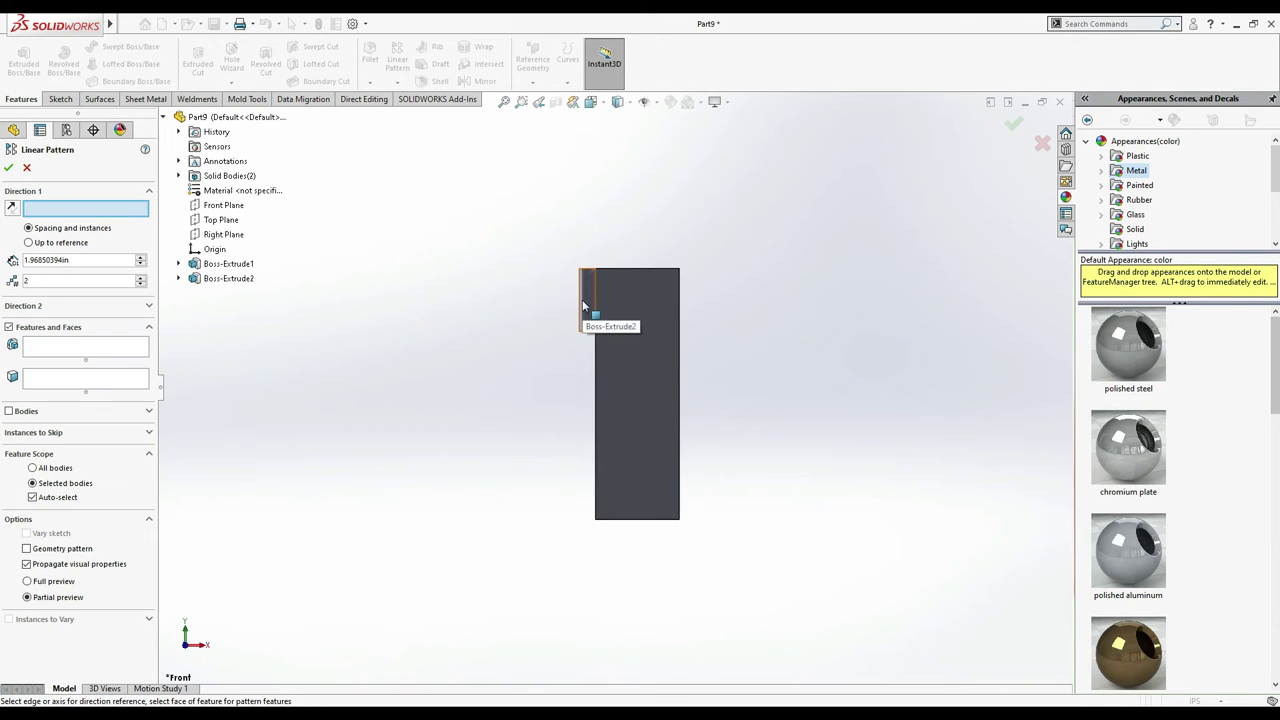
pyautogui.click(595, 379)
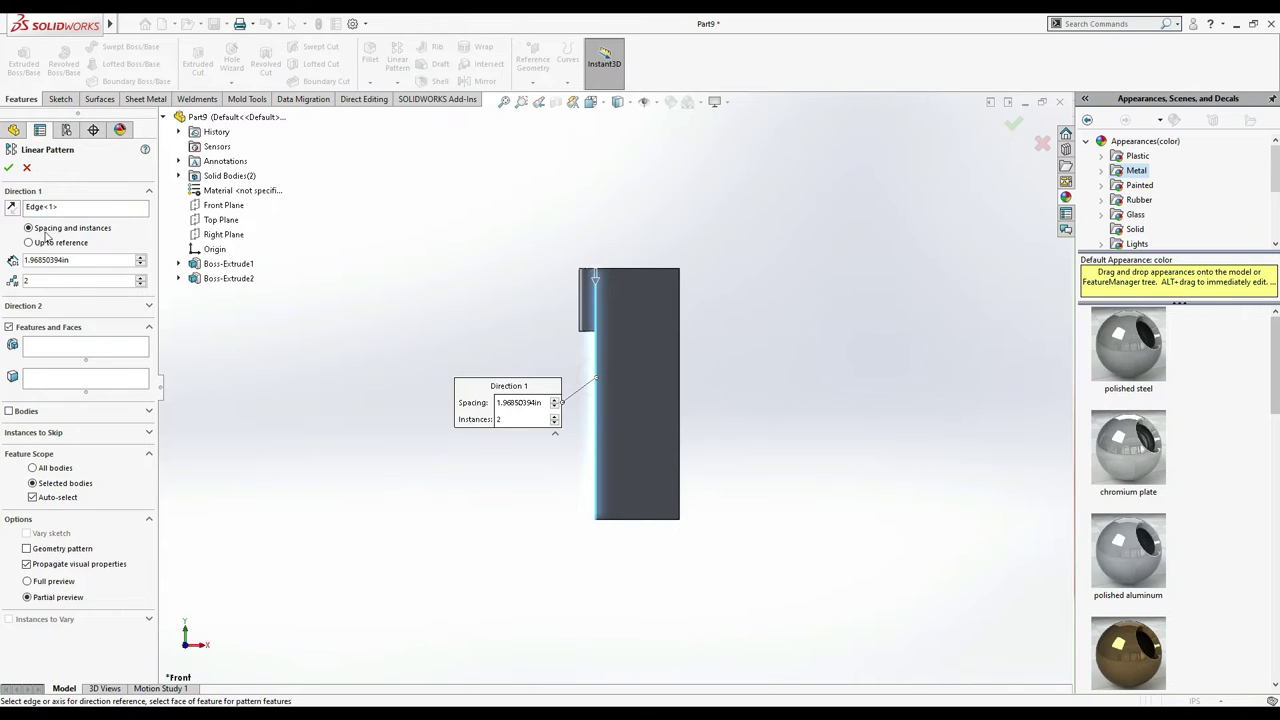
pyautogui.click(82, 346)
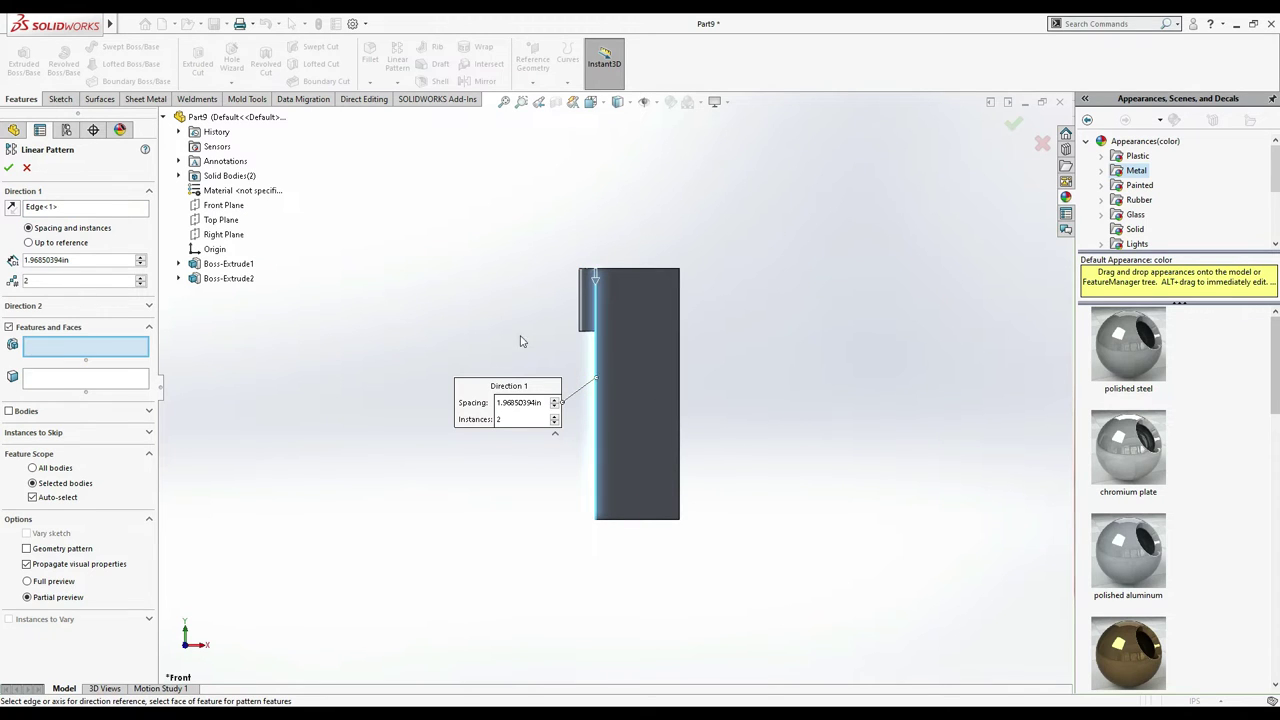
pyautogui.click(587, 322)
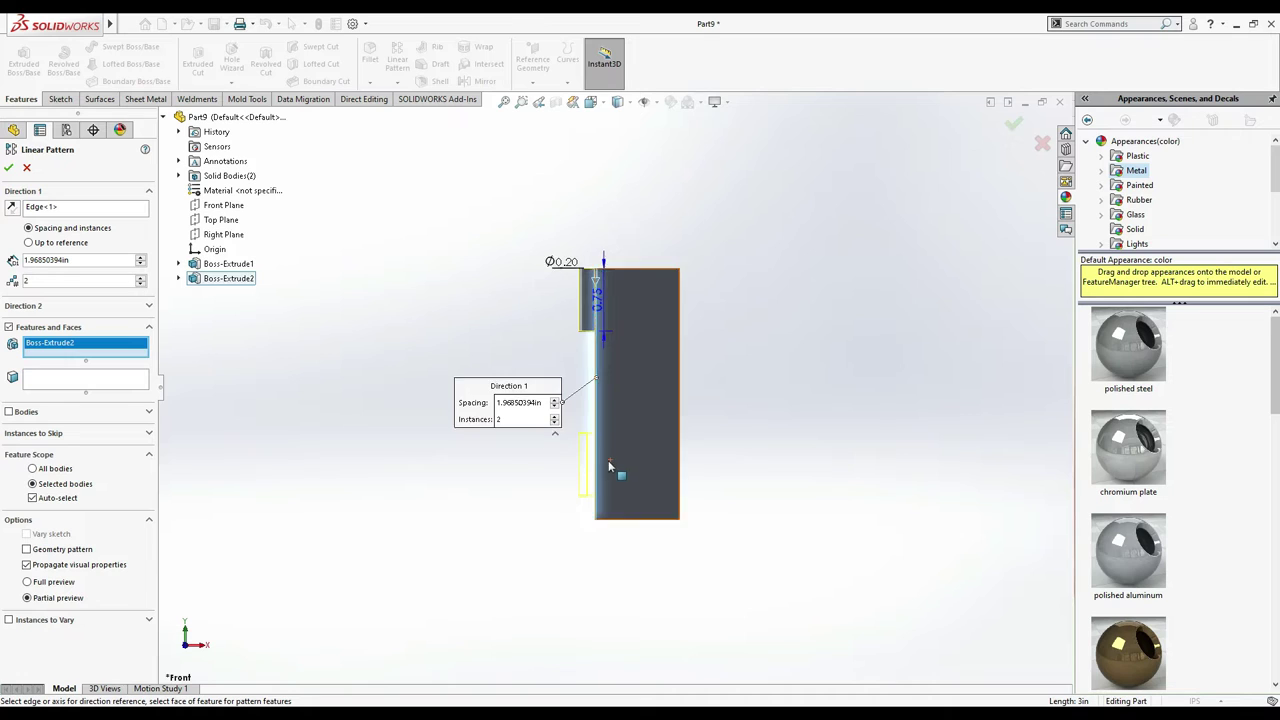
pyautogui.scroll(-5, 605, 455)
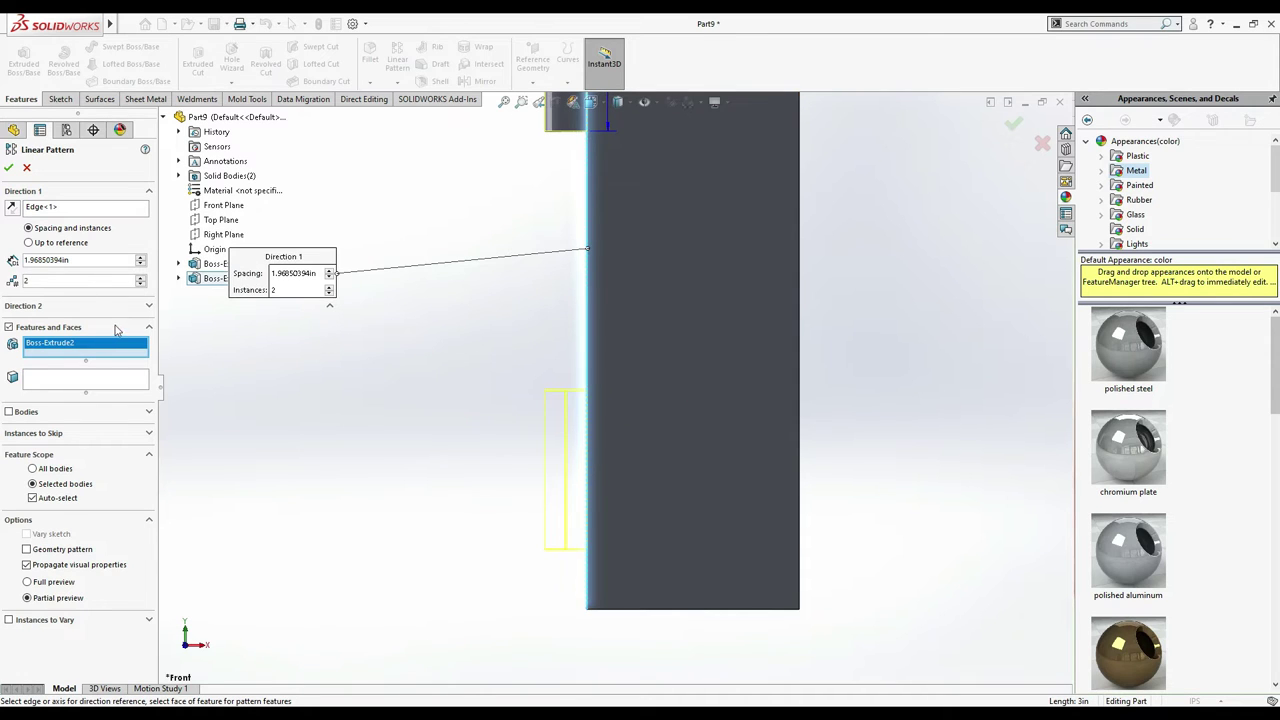
# - Set the pattern spacing to 1.5 in with 2 instances and accept it
pyautogui.doubleClick(44, 283)
pyautogui.write('3')
pyautogui.doubleClick(106, 260)
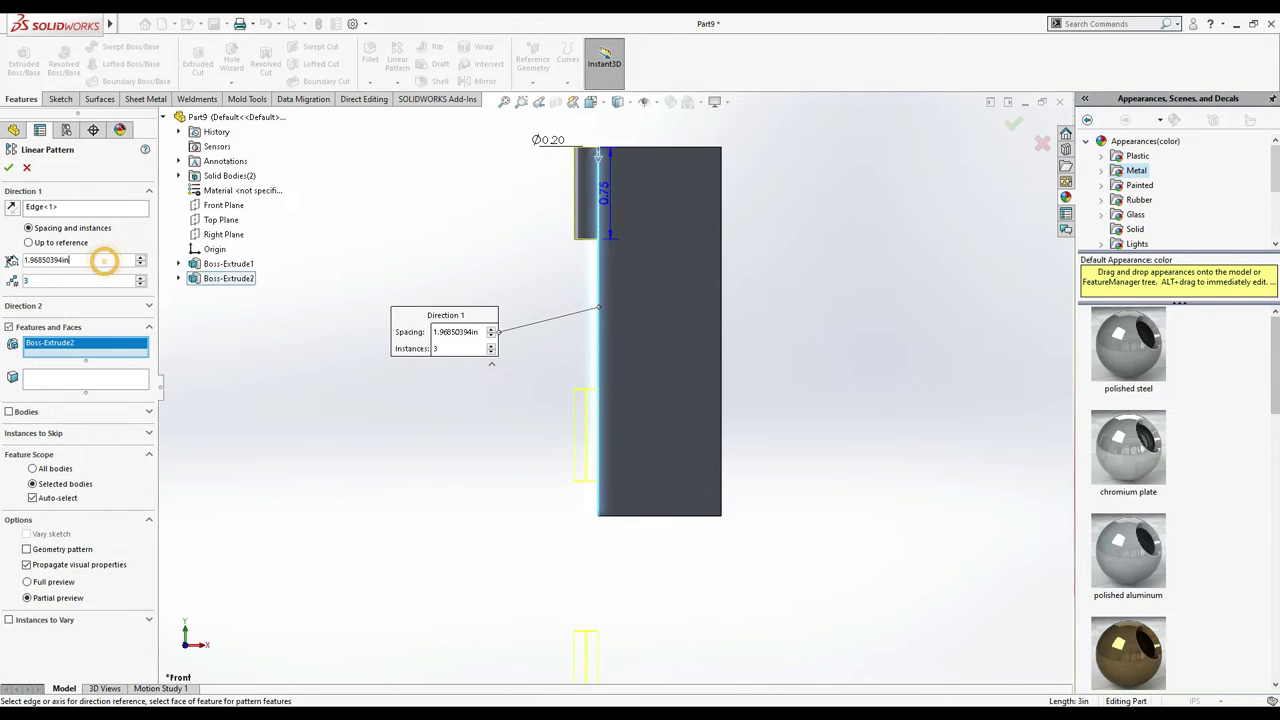
pyautogui.write('0.754')
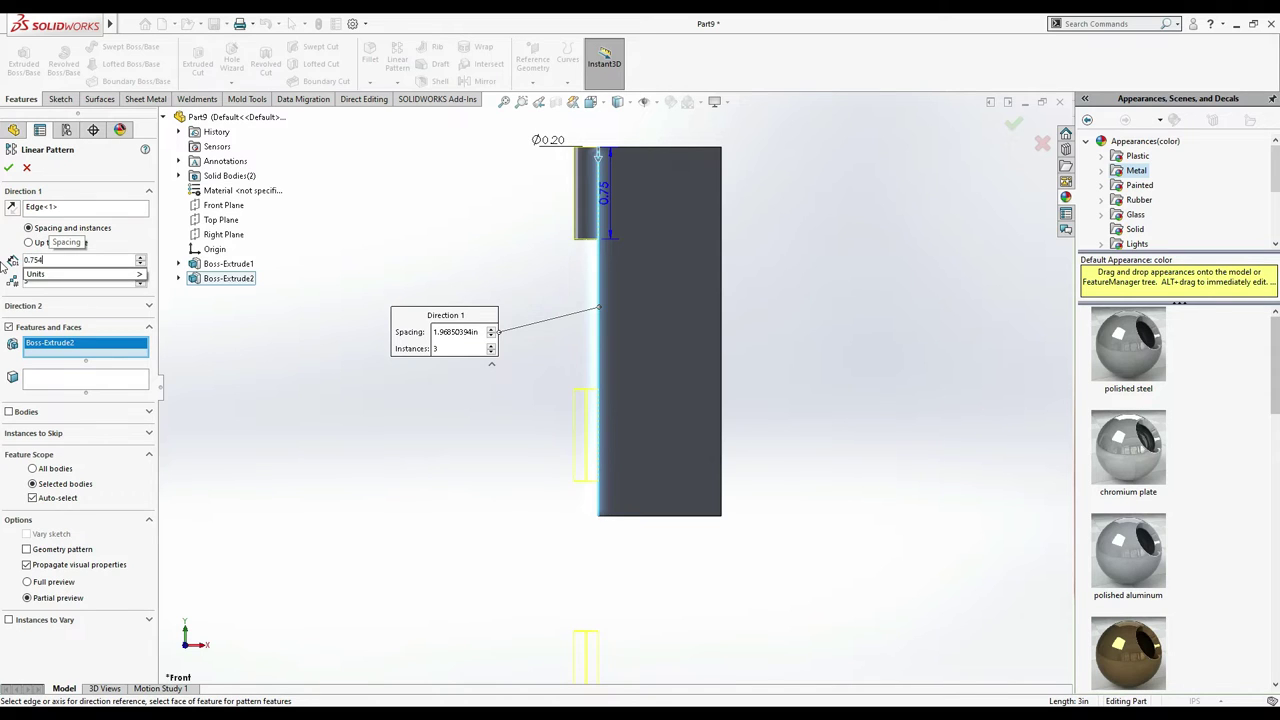
pyautogui.press('Return')
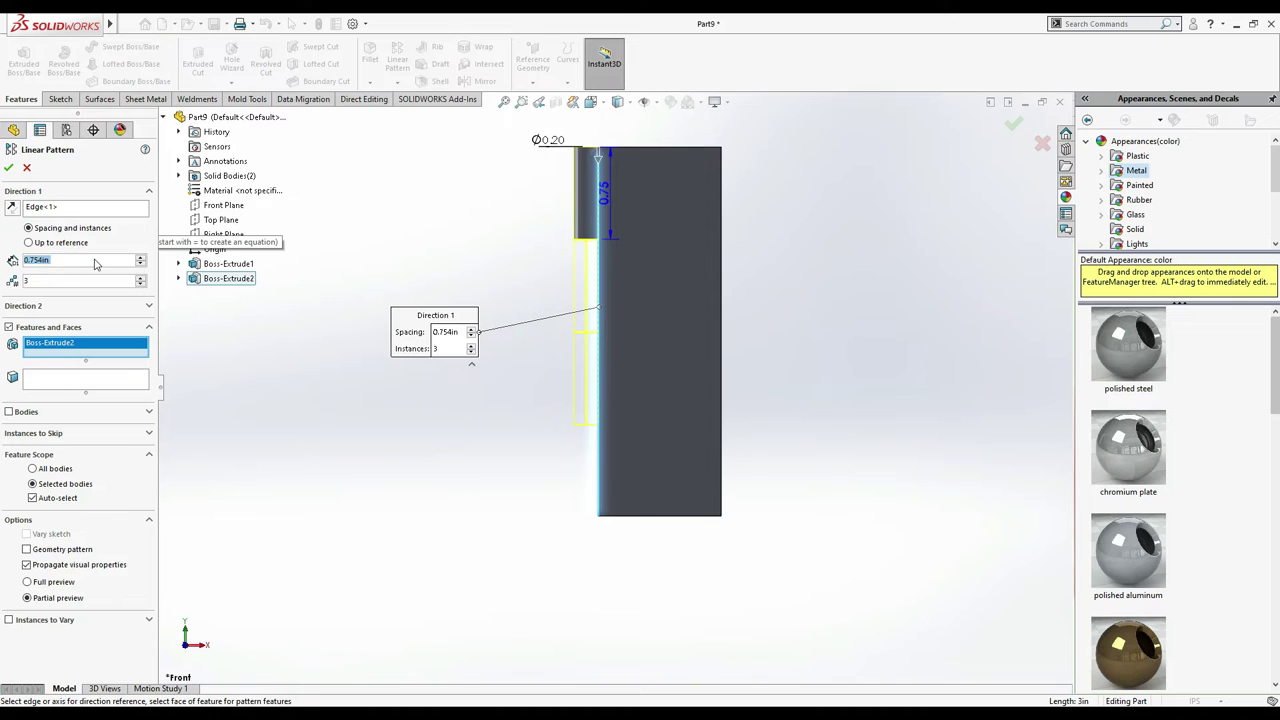
pyautogui.write('1.5')
pyautogui.press('Return')
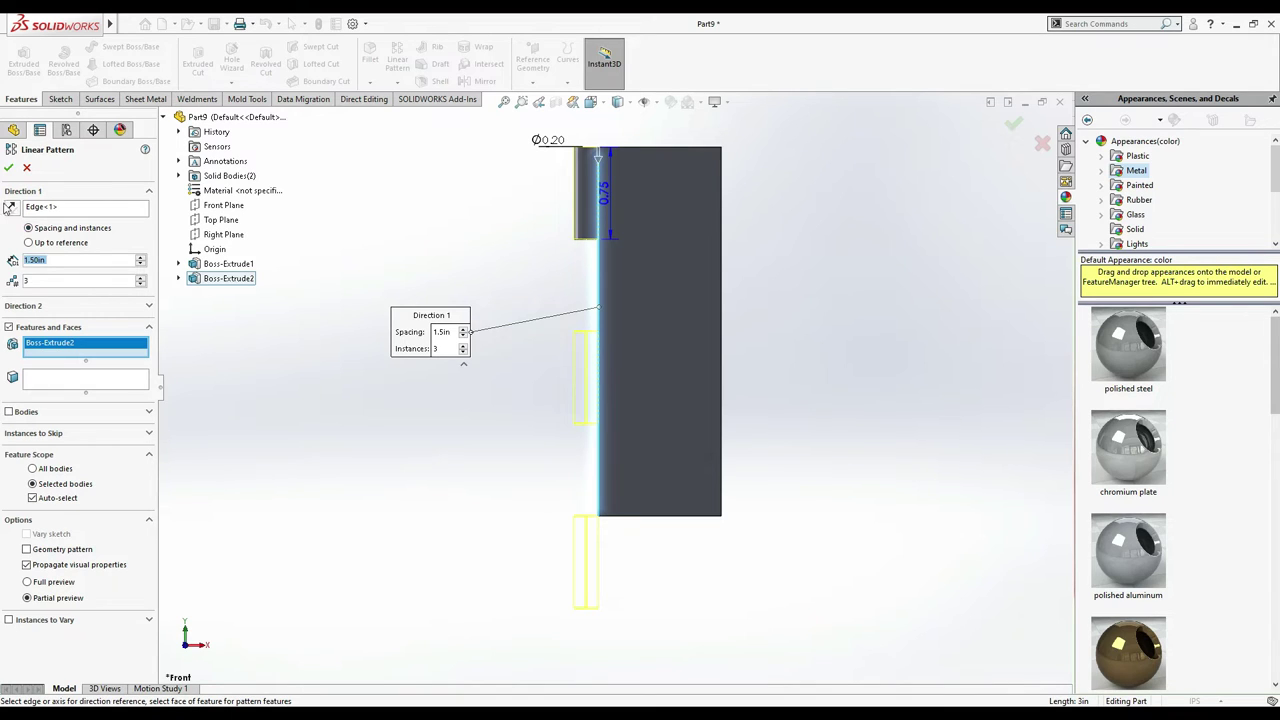
pyautogui.click(45, 280)
pyautogui.write('2')
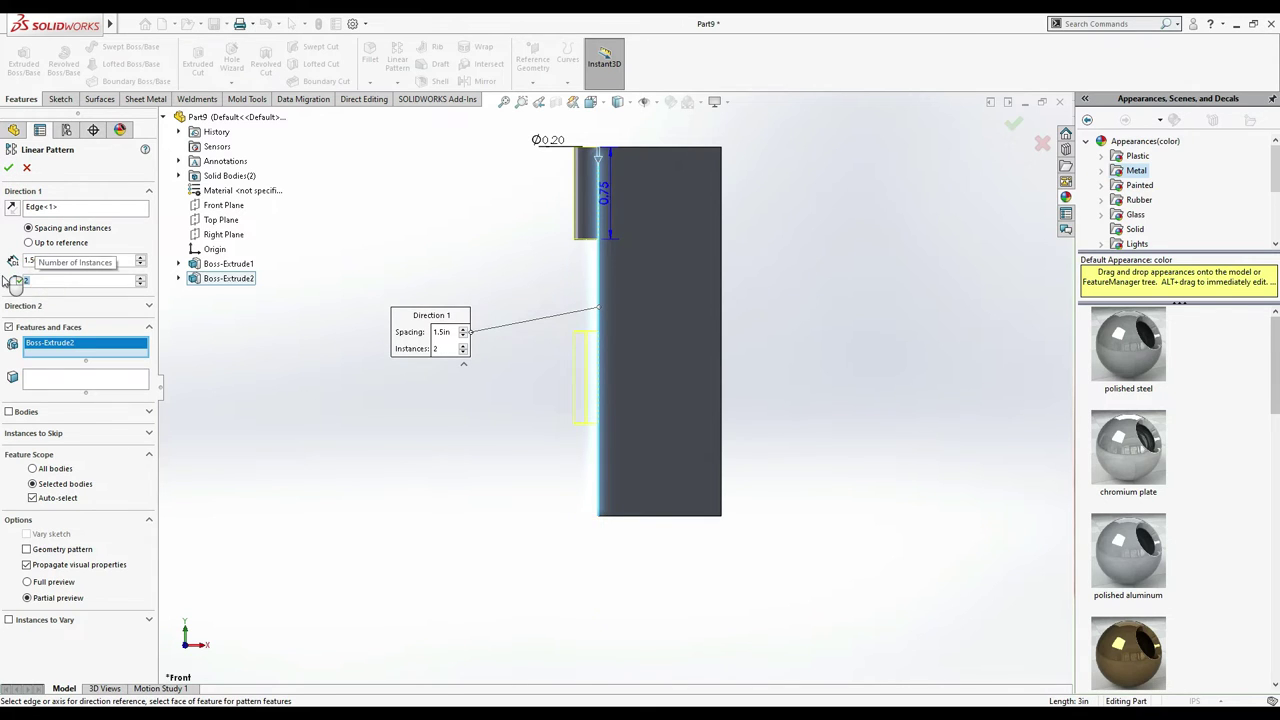
pyautogui.click(8, 167)
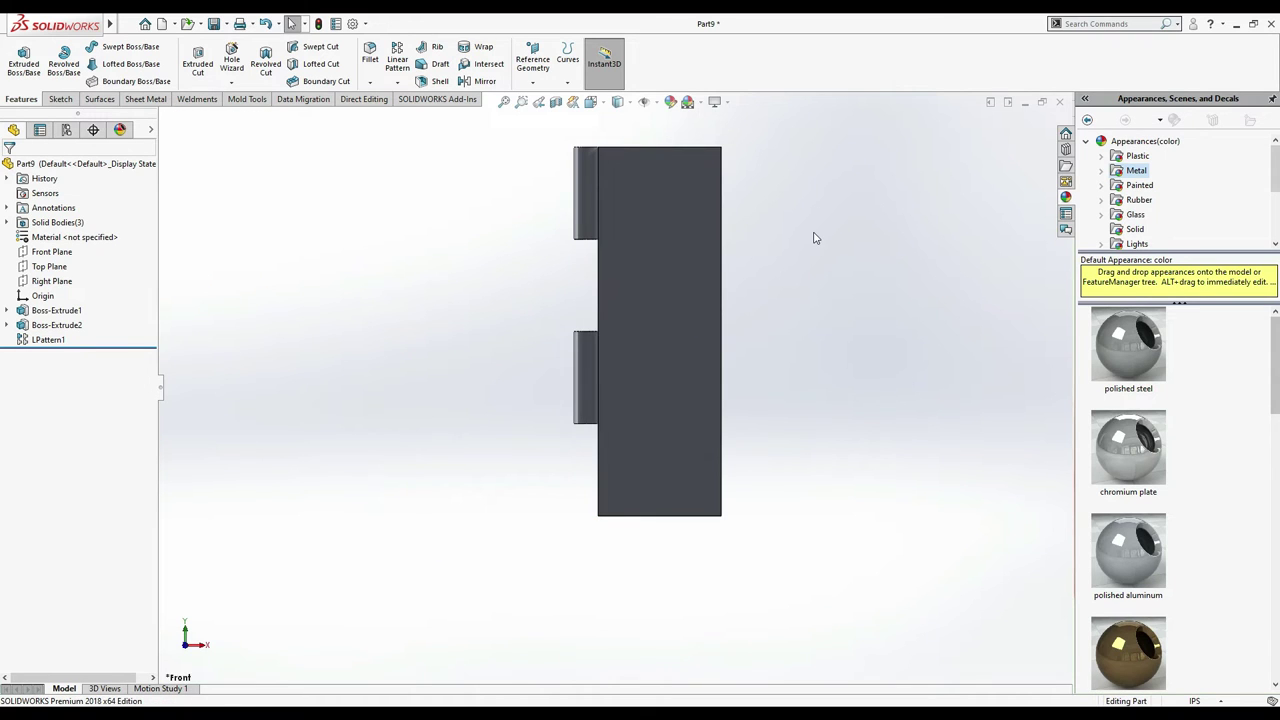
# - Rotate the view and start a sketch on the plate's narrow side face
pyautogui.press('Down')
pyautogui.press('Down')
pyautogui.press('Down')
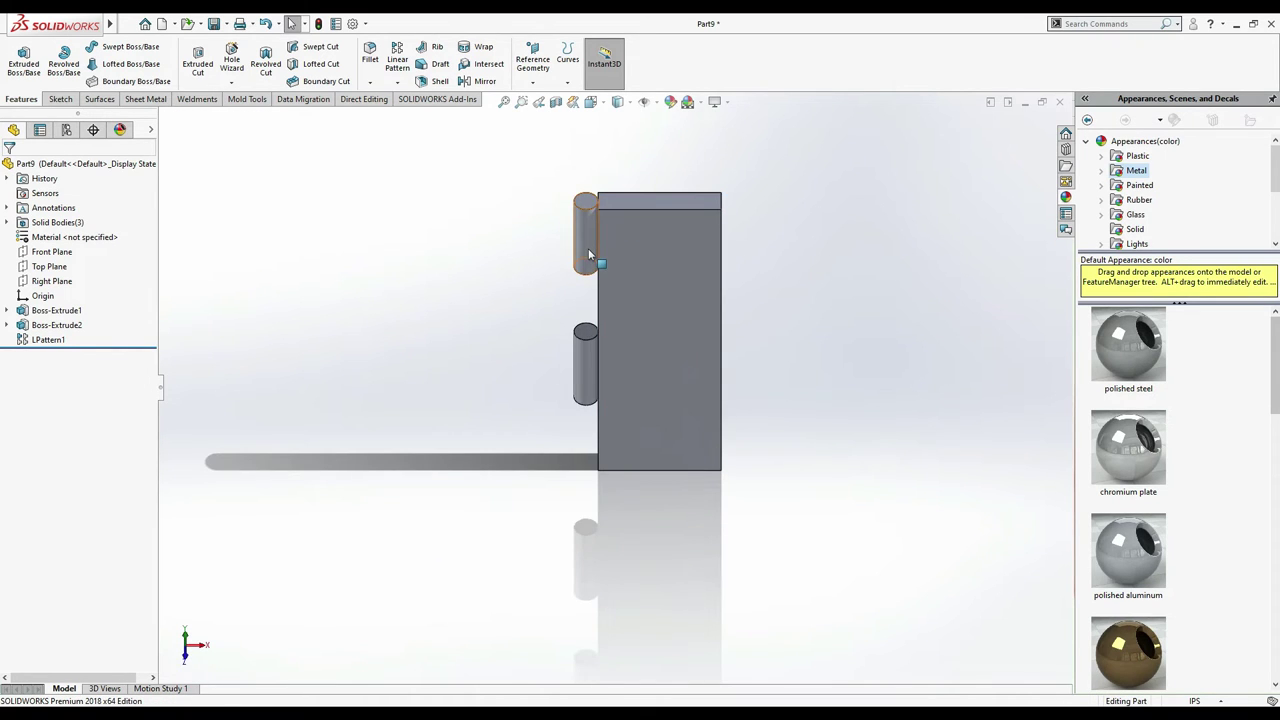
pyautogui.press('Left')
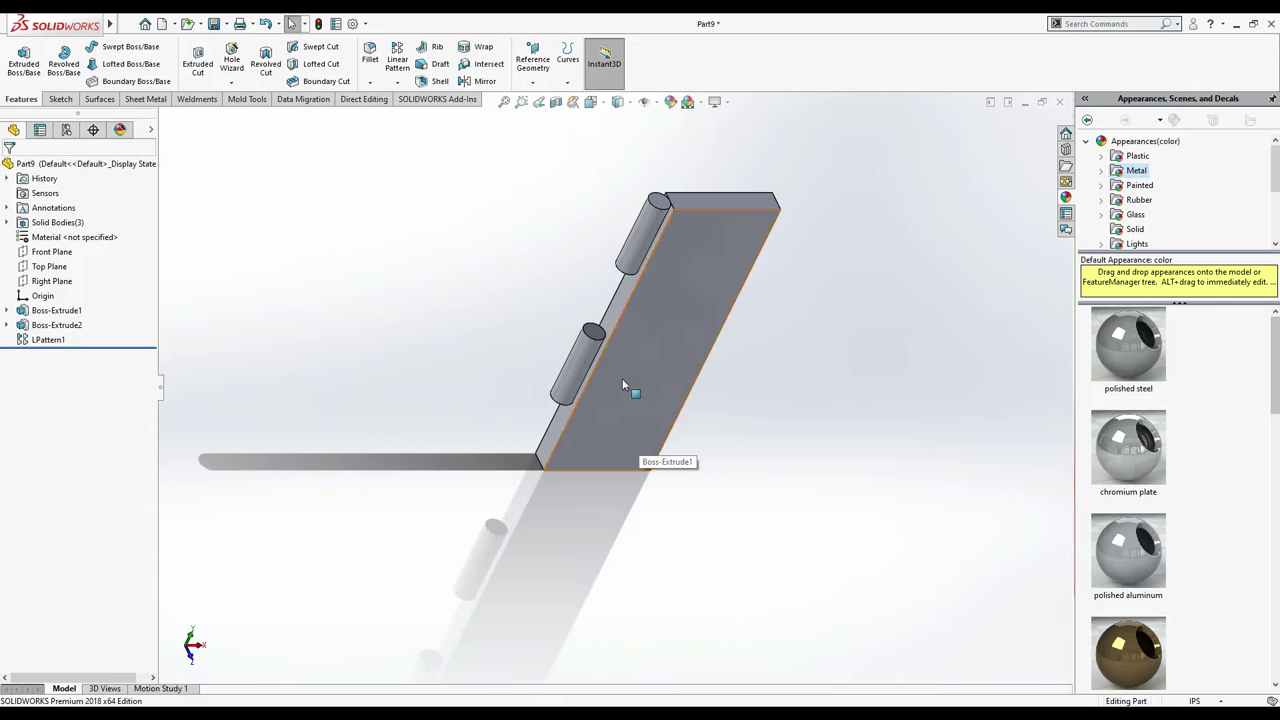
pyautogui.click(616, 318)
pyautogui.click(676, 278)
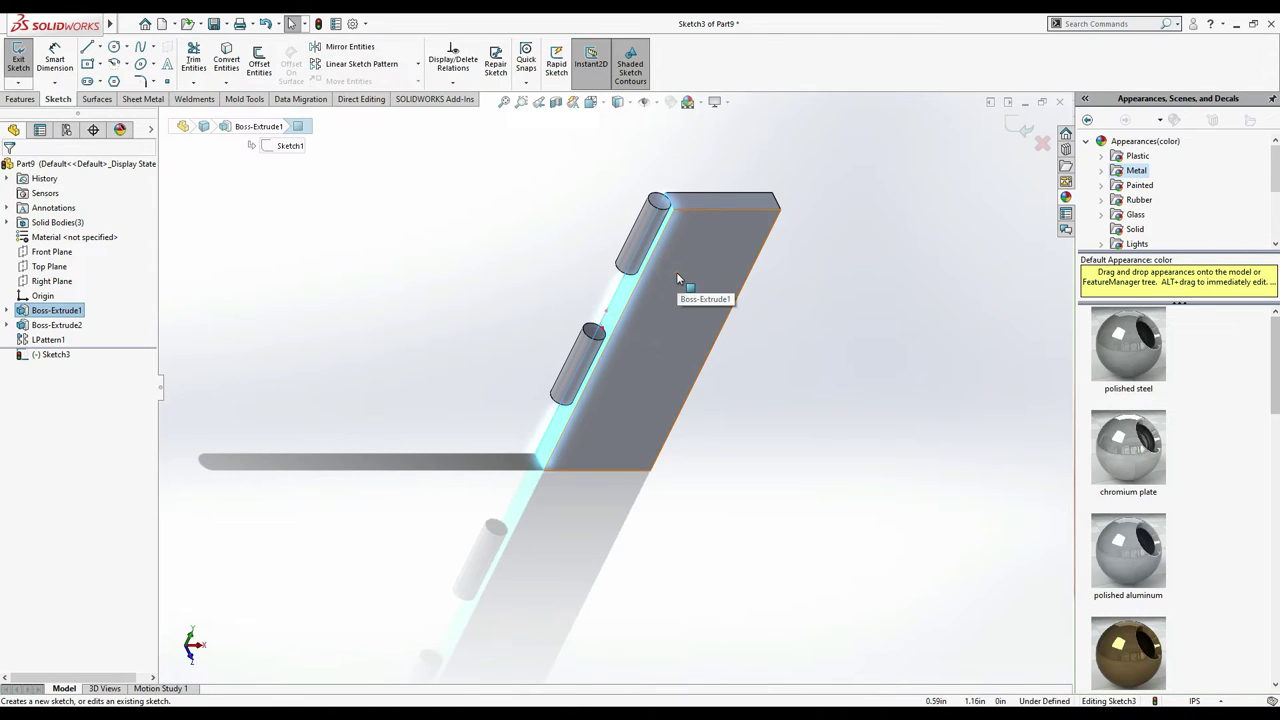
# - Draw two corner rectangles on the side face beside the upper and lower knuckles
pyautogui.click(100, 66)
pyautogui.click(140, 80)
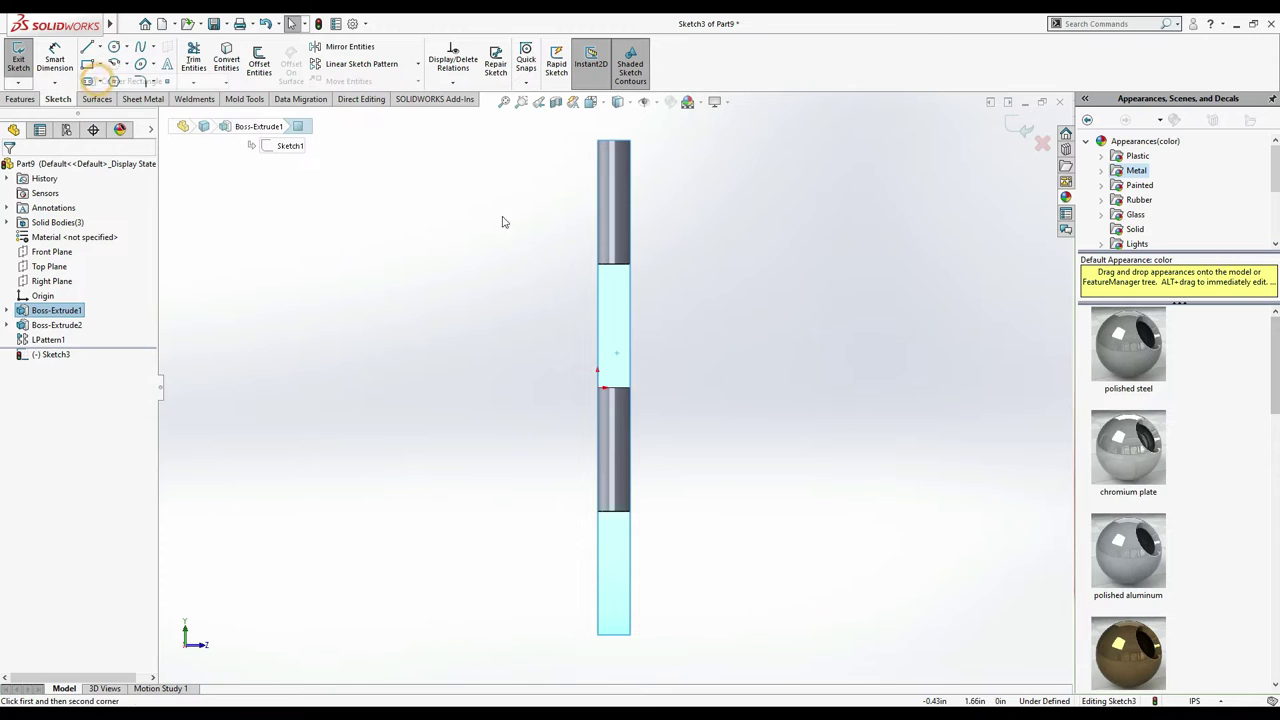
pyautogui.click(607, 148)
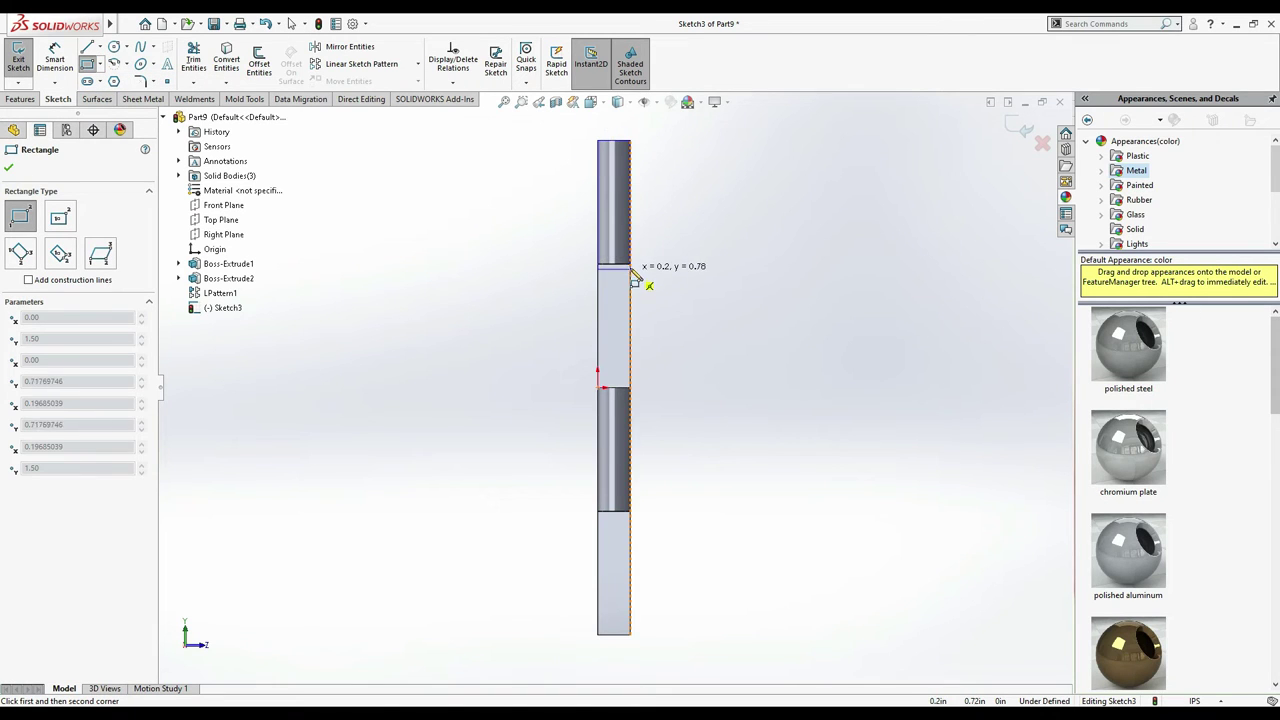
pyautogui.click(631, 267)
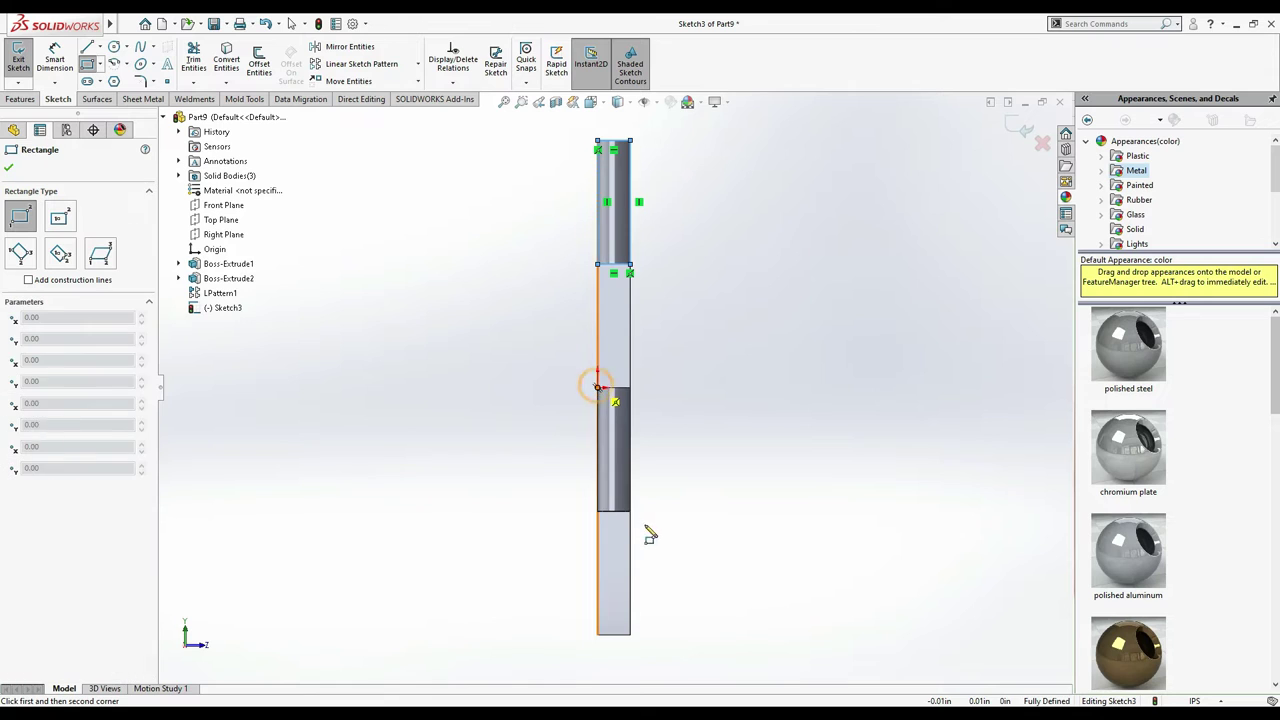
pyautogui.click(597, 387)
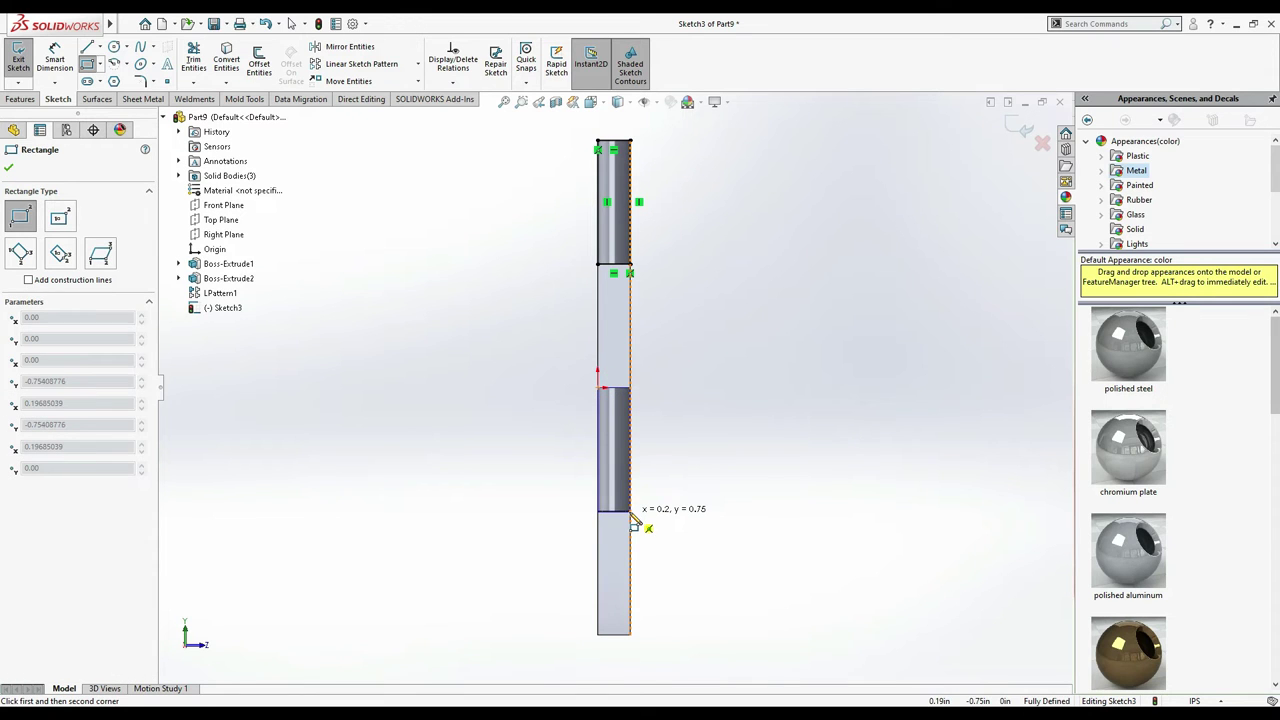
pyautogui.click(631, 513)
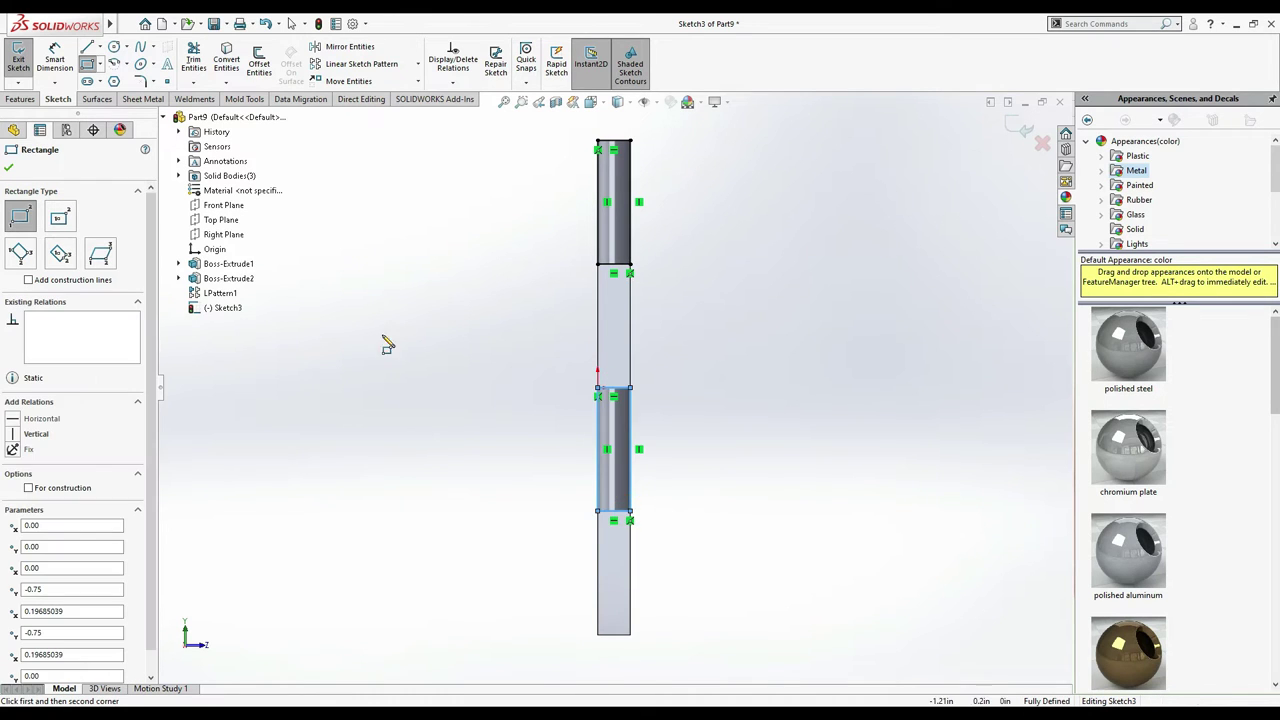
pyautogui.click(8, 168)
pyautogui.click(21, 99)
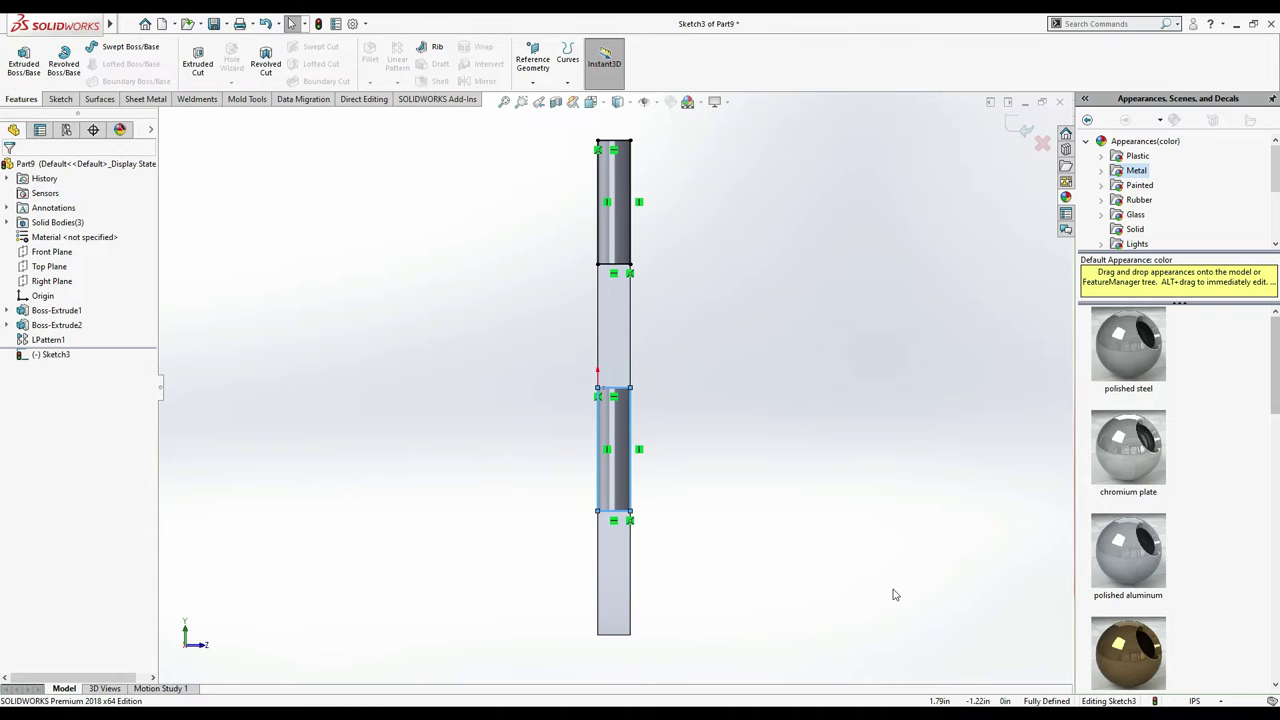
pyautogui.press('Left')
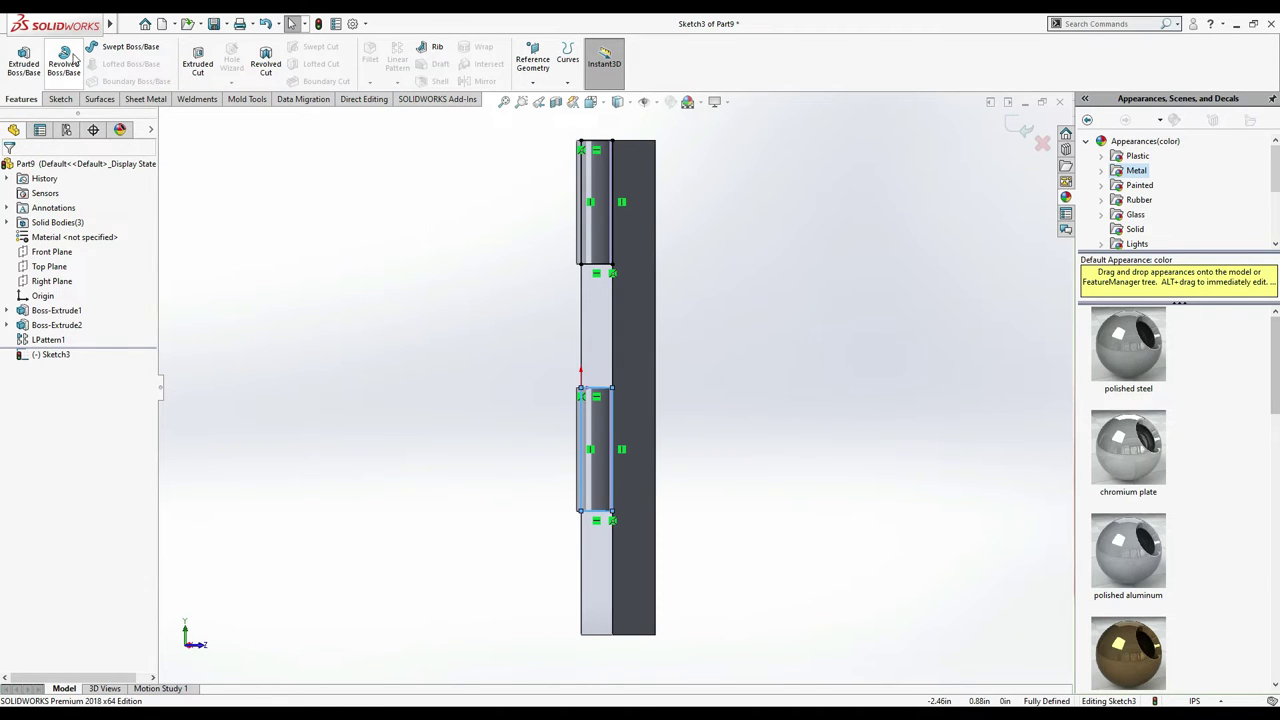
pyautogui.click(23, 62)
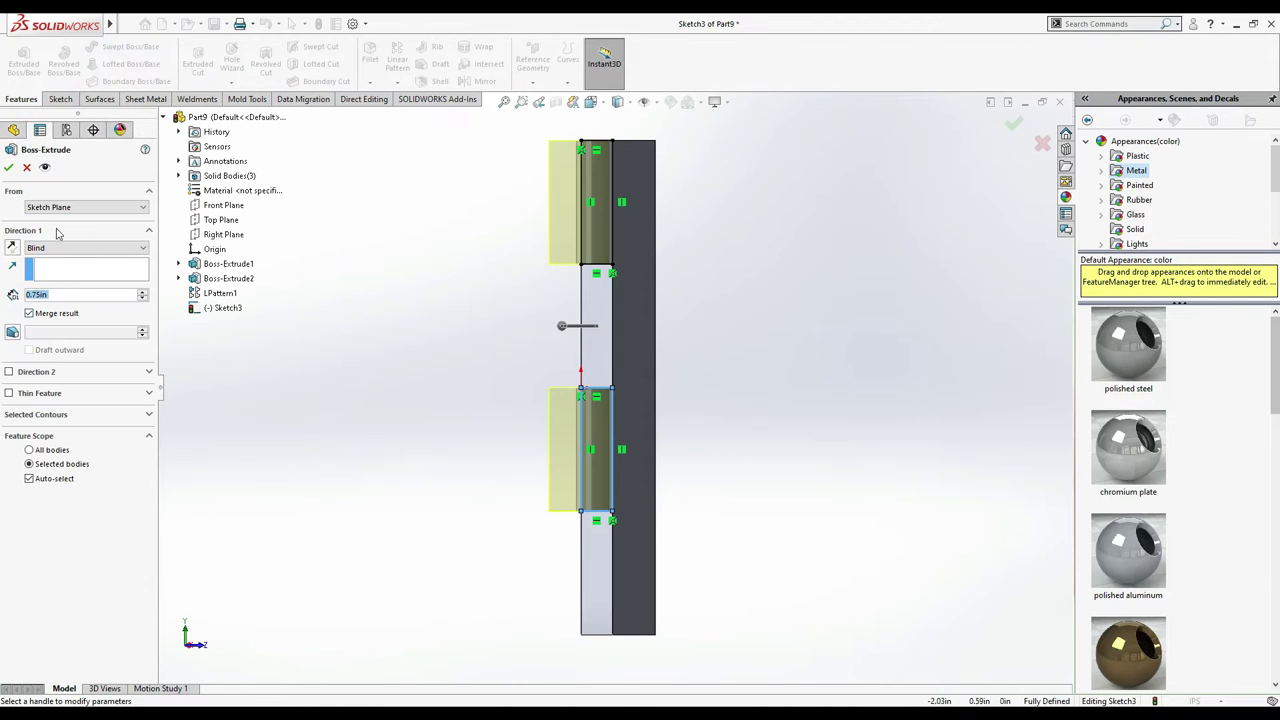
# - Extrude the rectangles Up To Surface, ending at the knuckle face
pyautogui.click(65, 249)
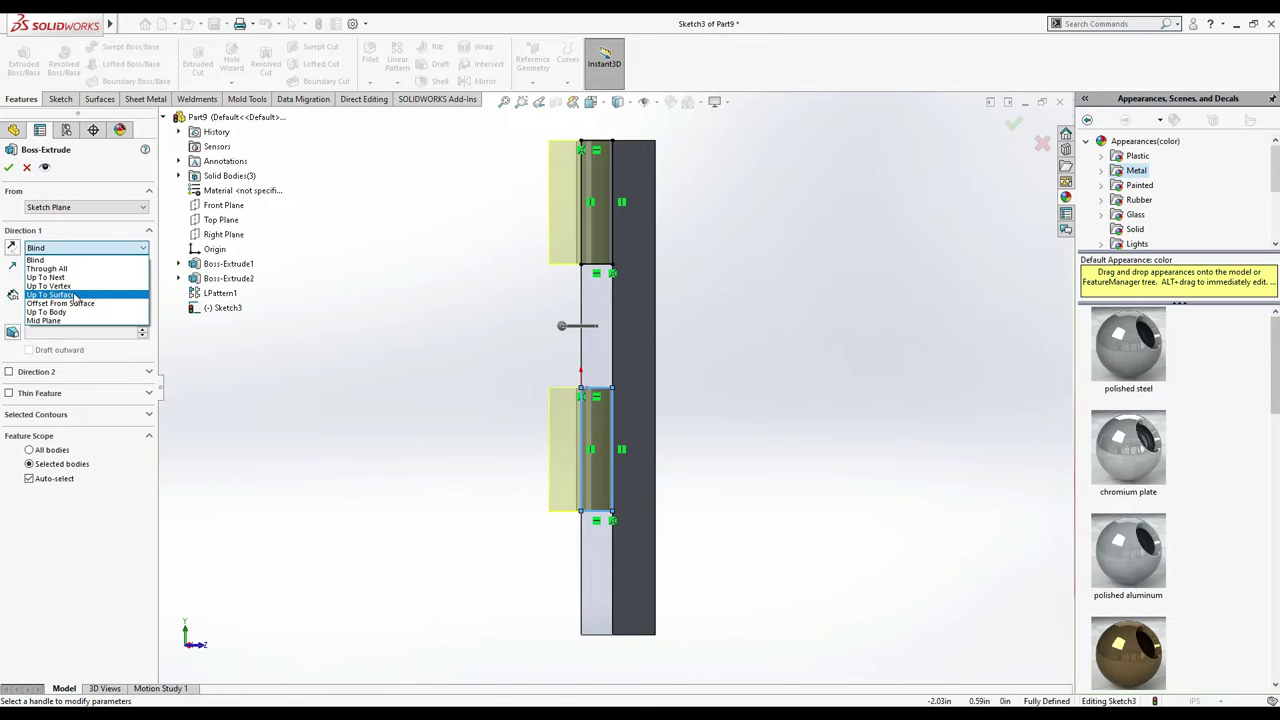
pyautogui.click(75, 295)
pyautogui.click(592, 243)
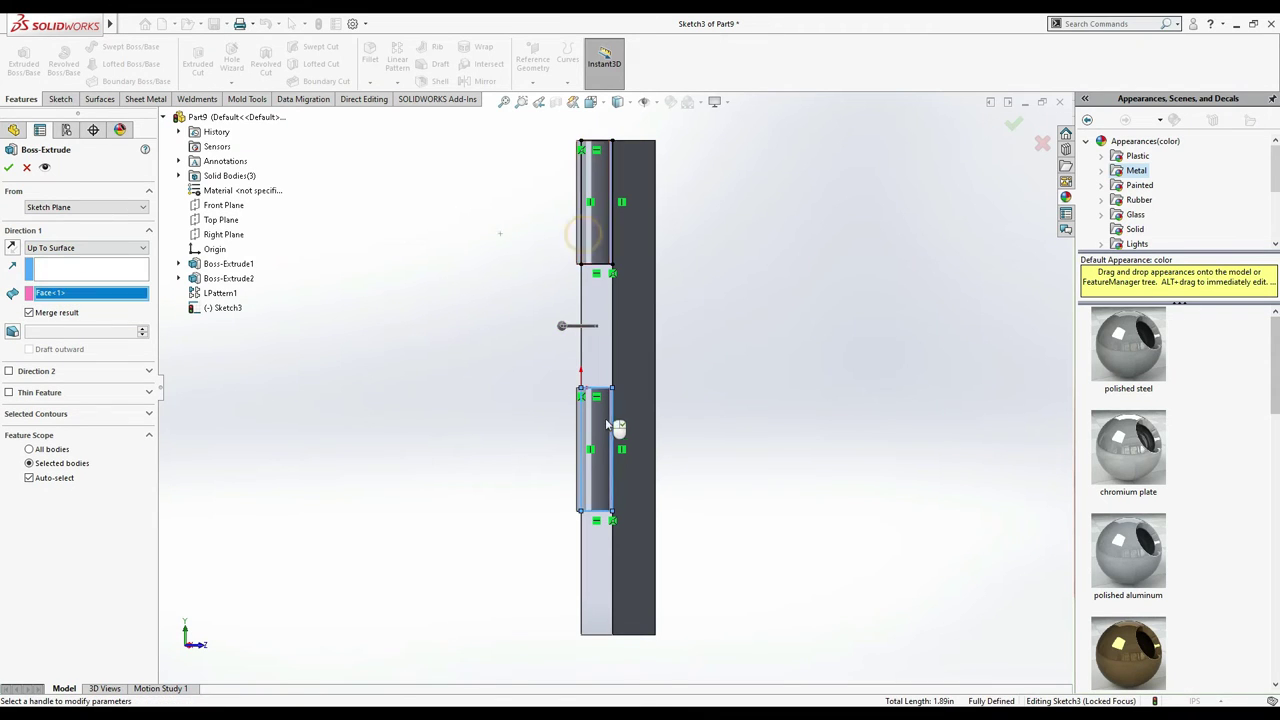
pyautogui.click(588, 462)
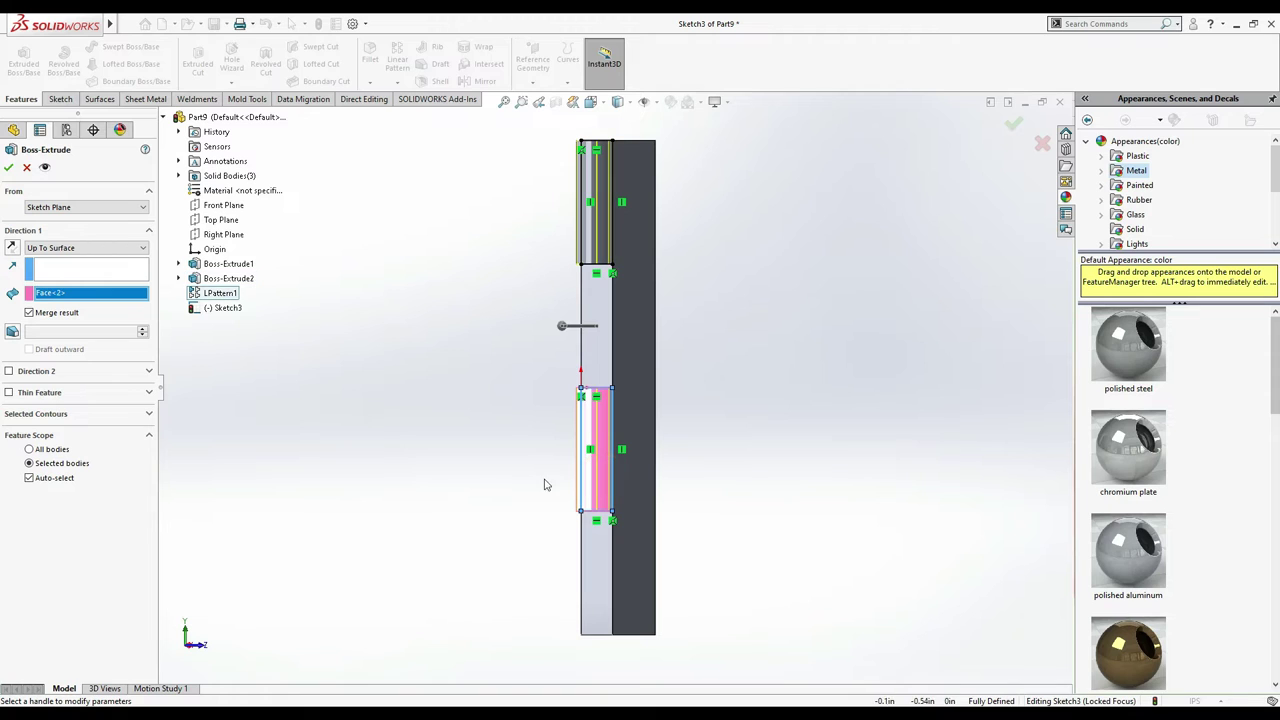
pyautogui.click(9, 168)
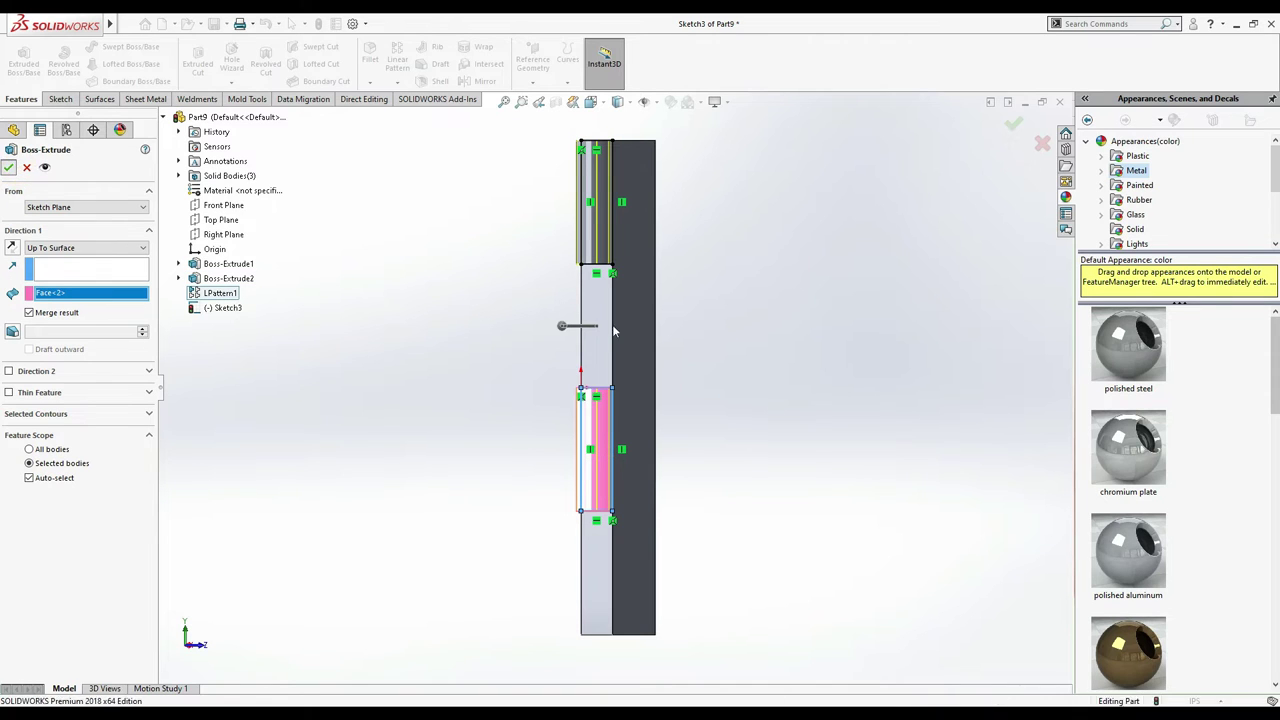
# - Switch to isometric view and start a sketch on the part's top face
pyautogui.hotkey('ctrl', '7')
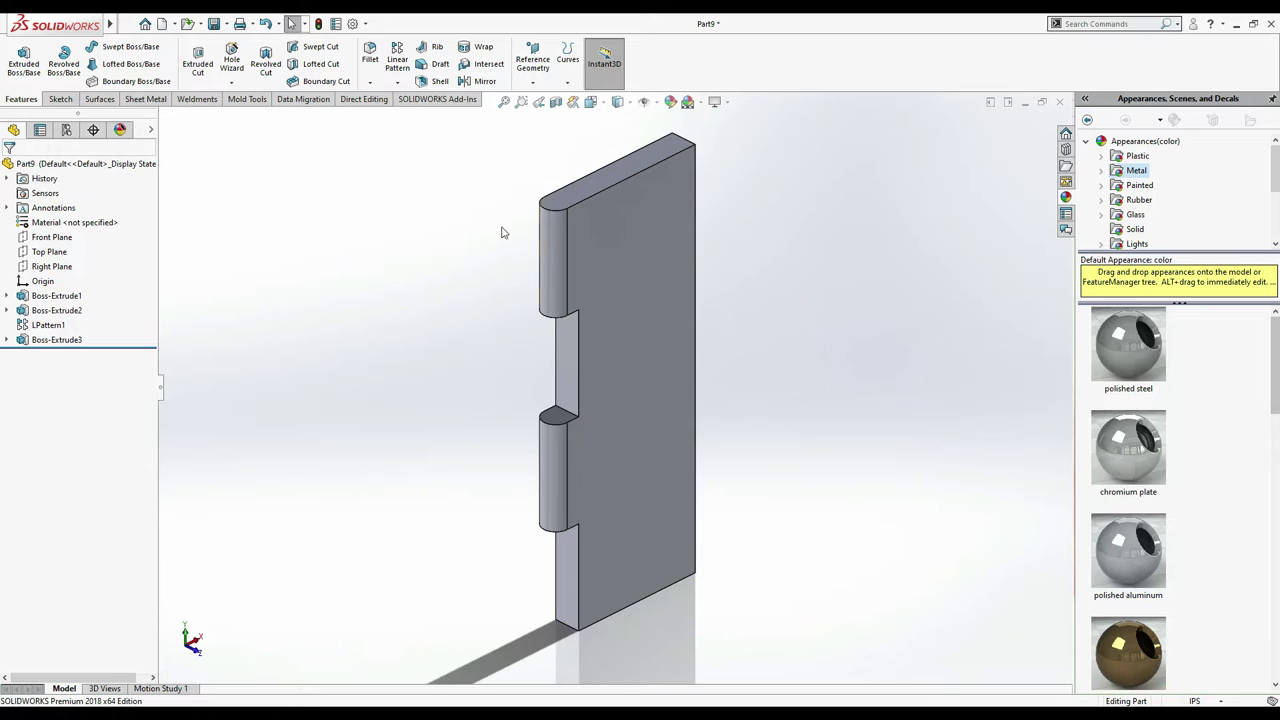
pyautogui.click(578, 198)
pyautogui.click(620, 150)
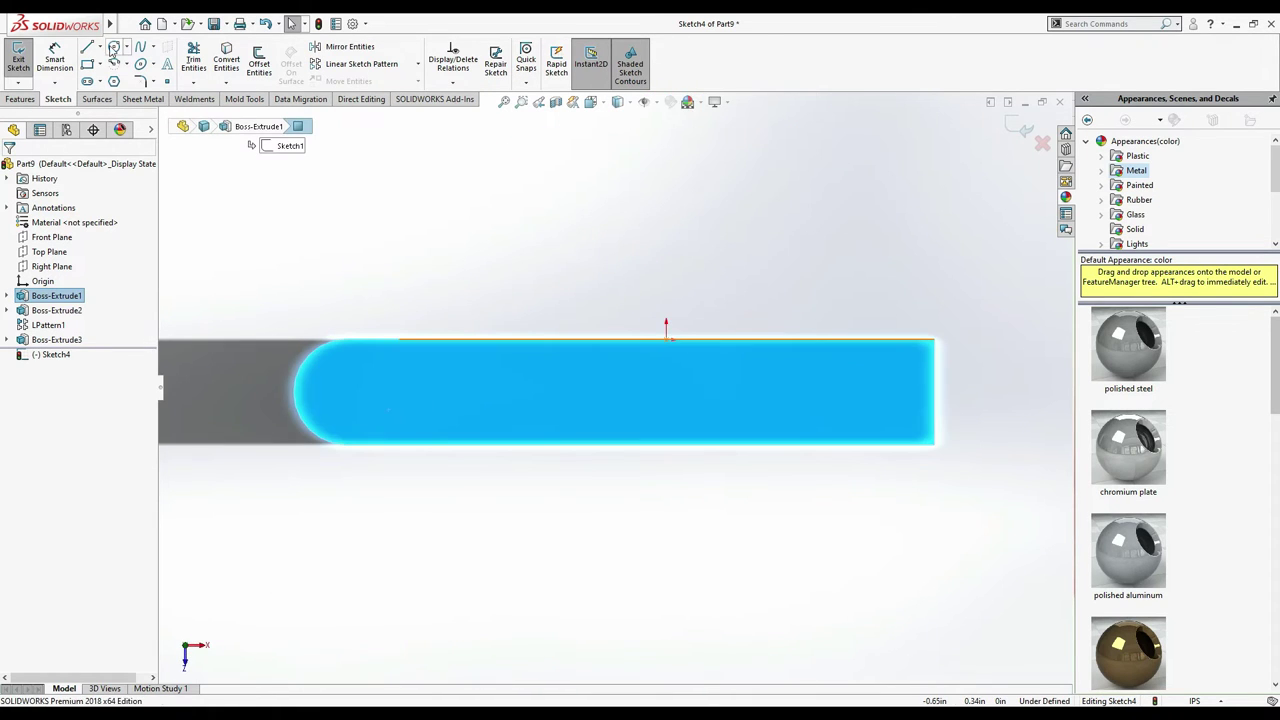
# - Draw a circle centred in the knuckle's rounded end
pyautogui.click(114, 47)
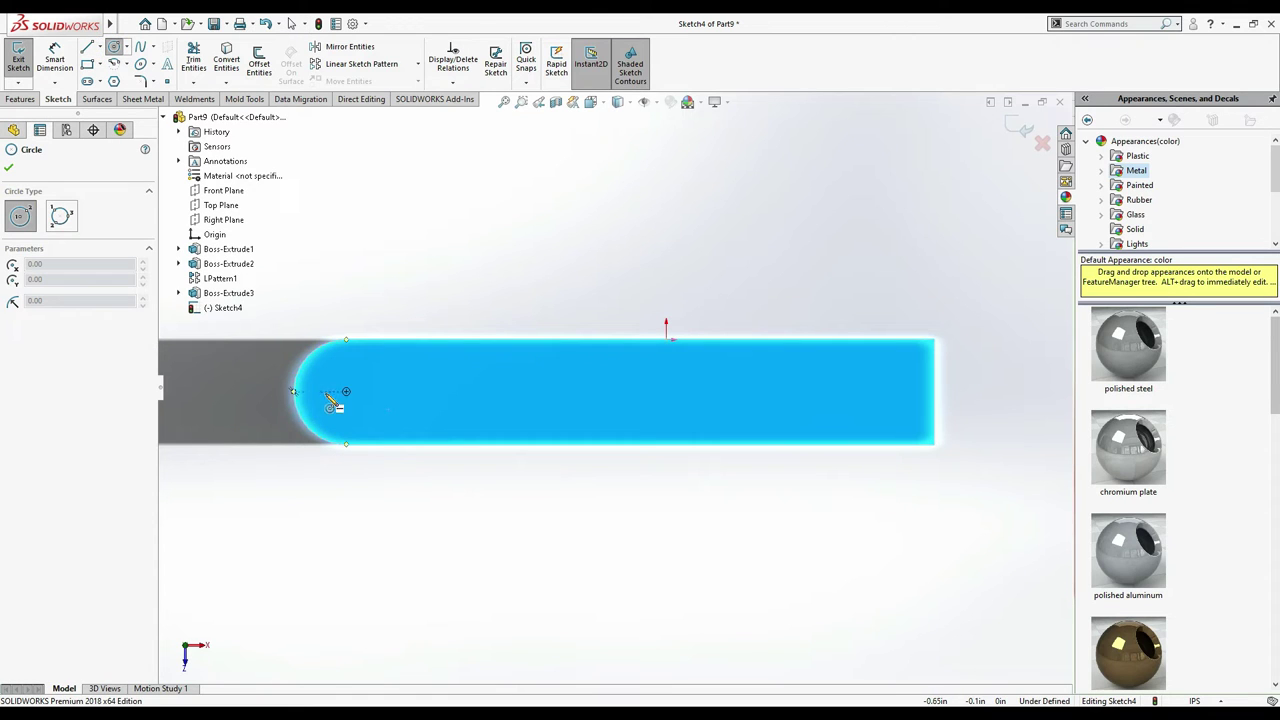
pyautogui.moveTo(346, 392); pyautogui.dragTo(376, 392)
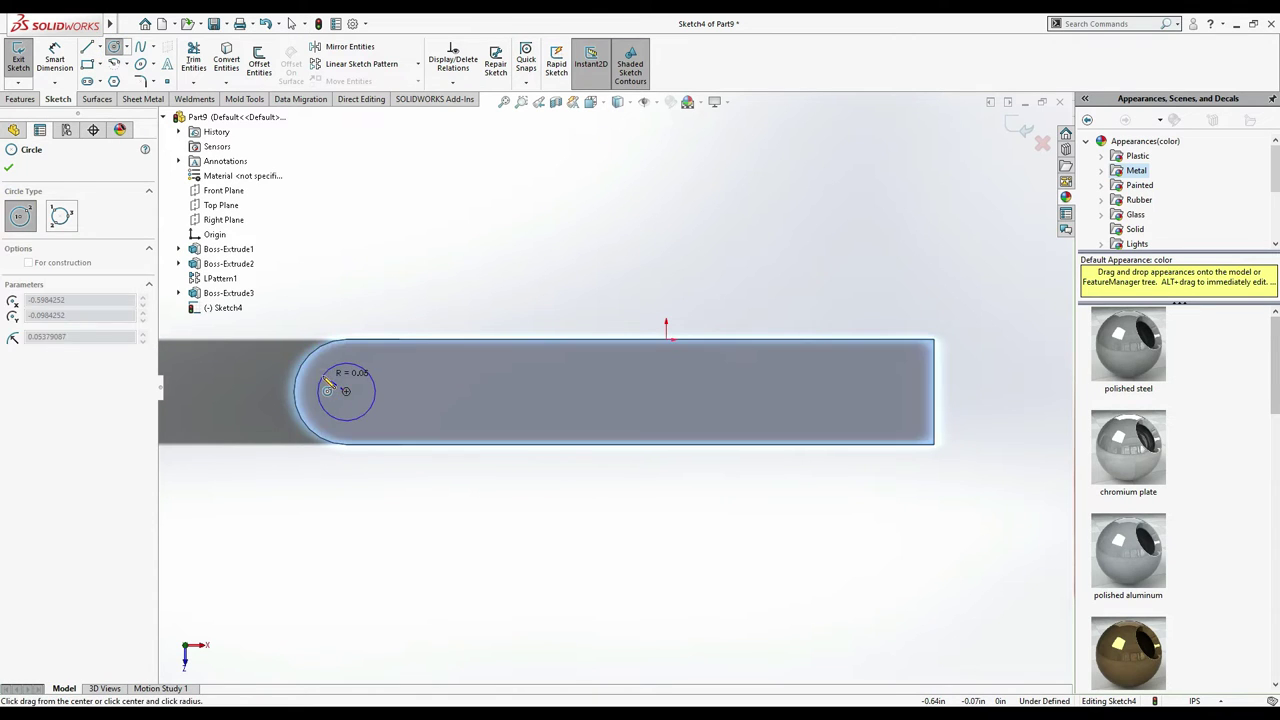
pyautogui.click(9, 168)
# - Dimension the circle at 1.5 mm, then change it to 2 mm
pyautogui.click(55, 60)
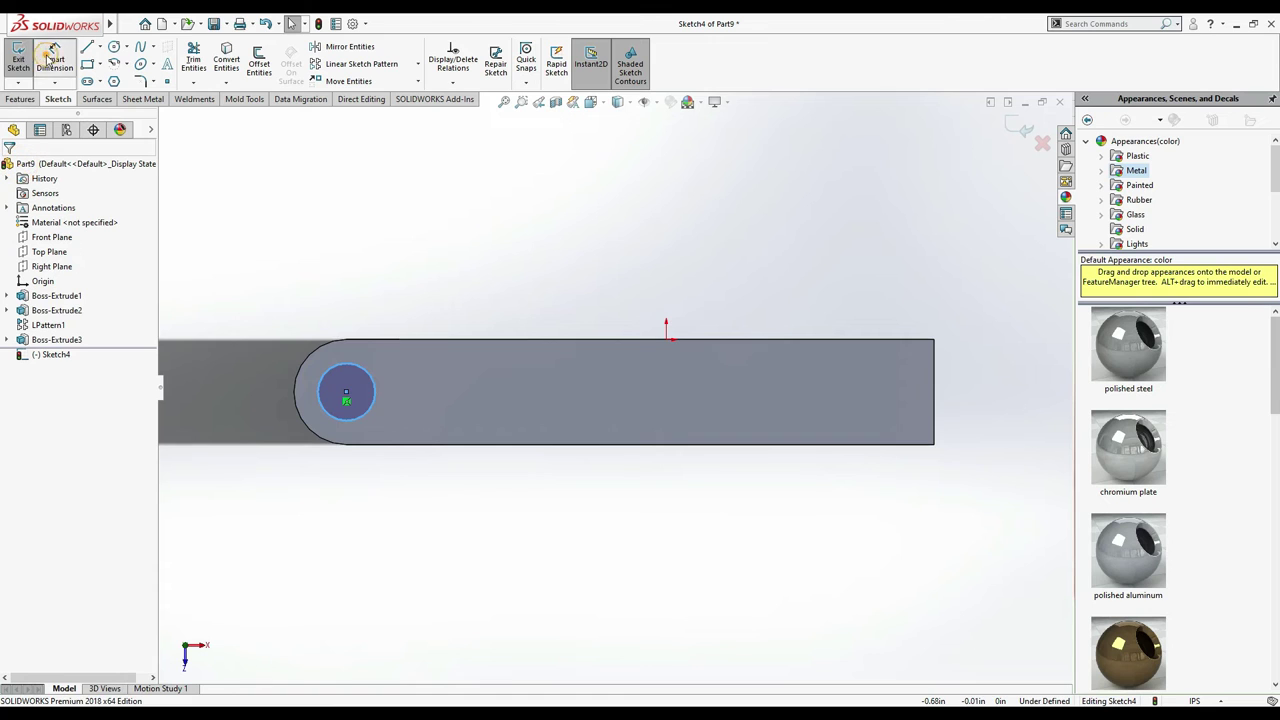
pyautogui.click(346, 420)
pyautogui.click(336, 472)
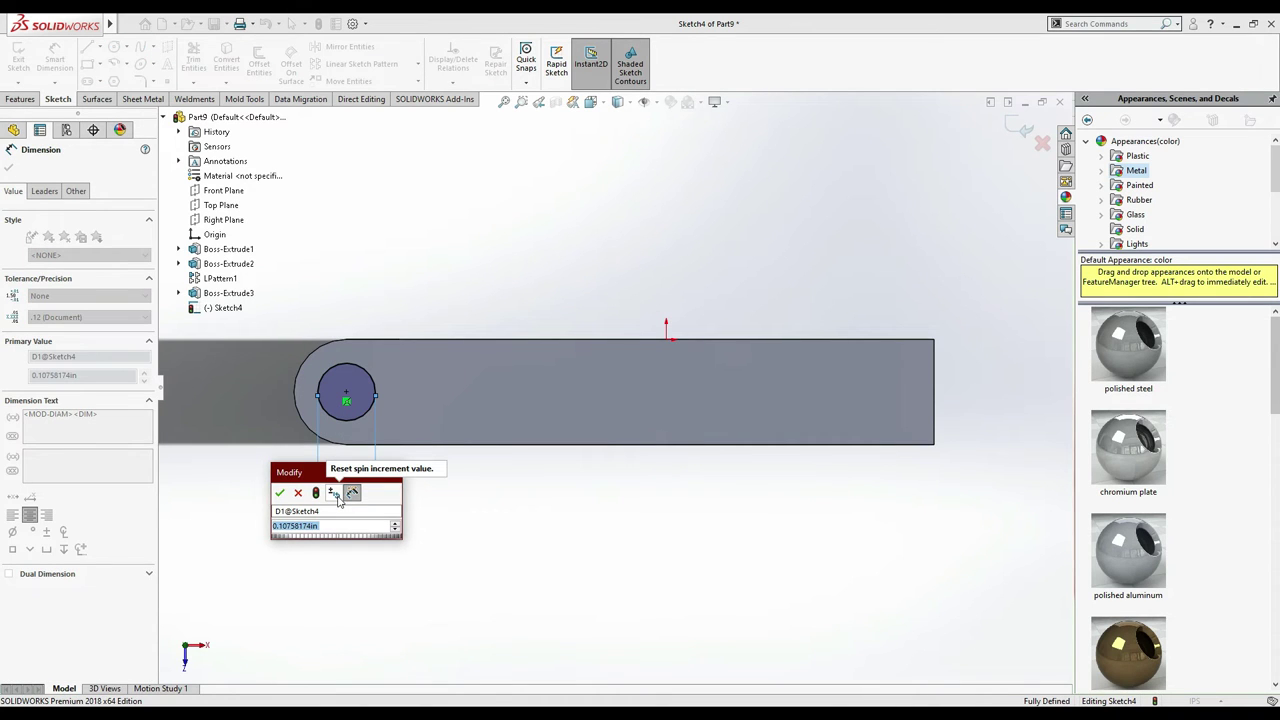
pyautogui.write('1.5')
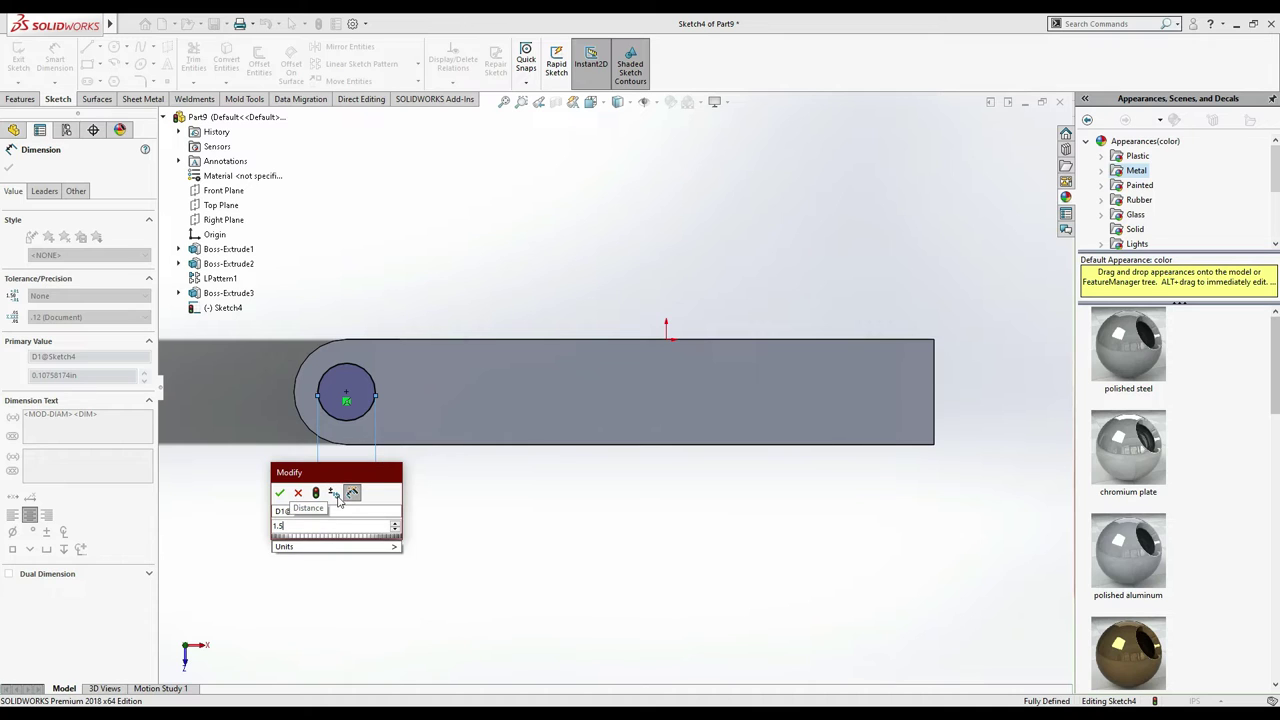
pyautogui.write('mm')
pyautogui.press('Return')
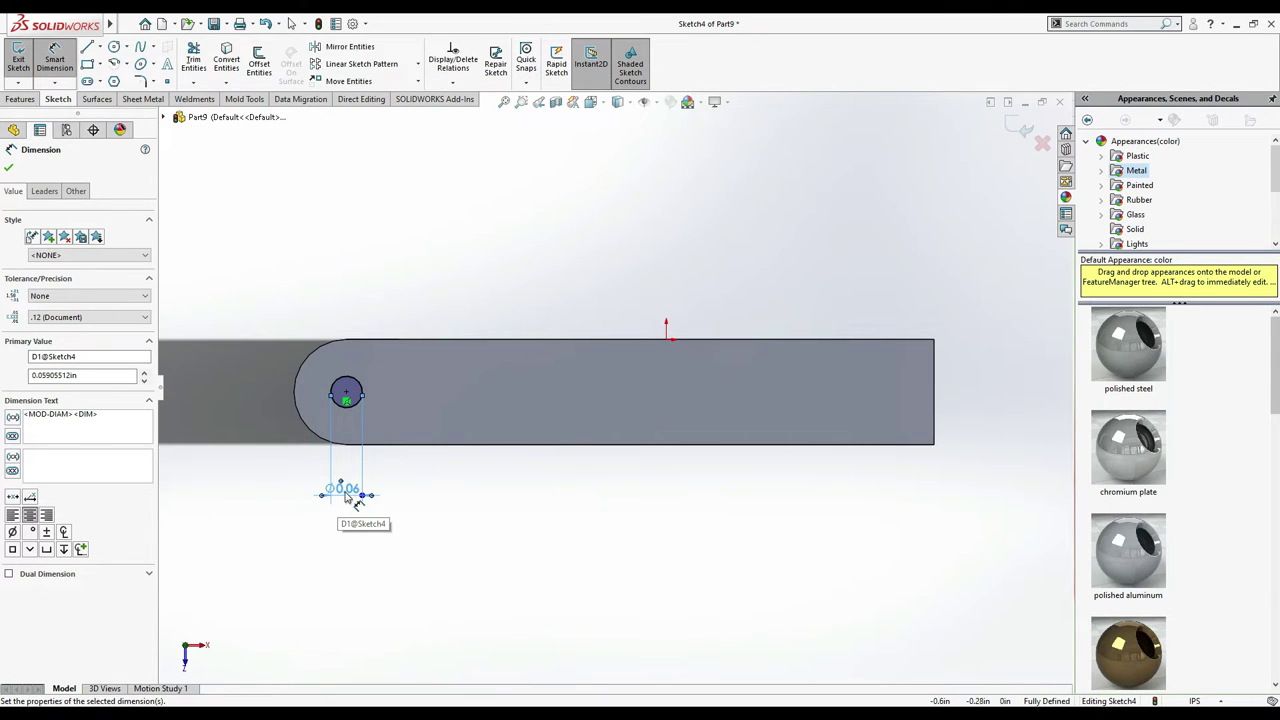
pyautogui.doubleClick(345, 492)
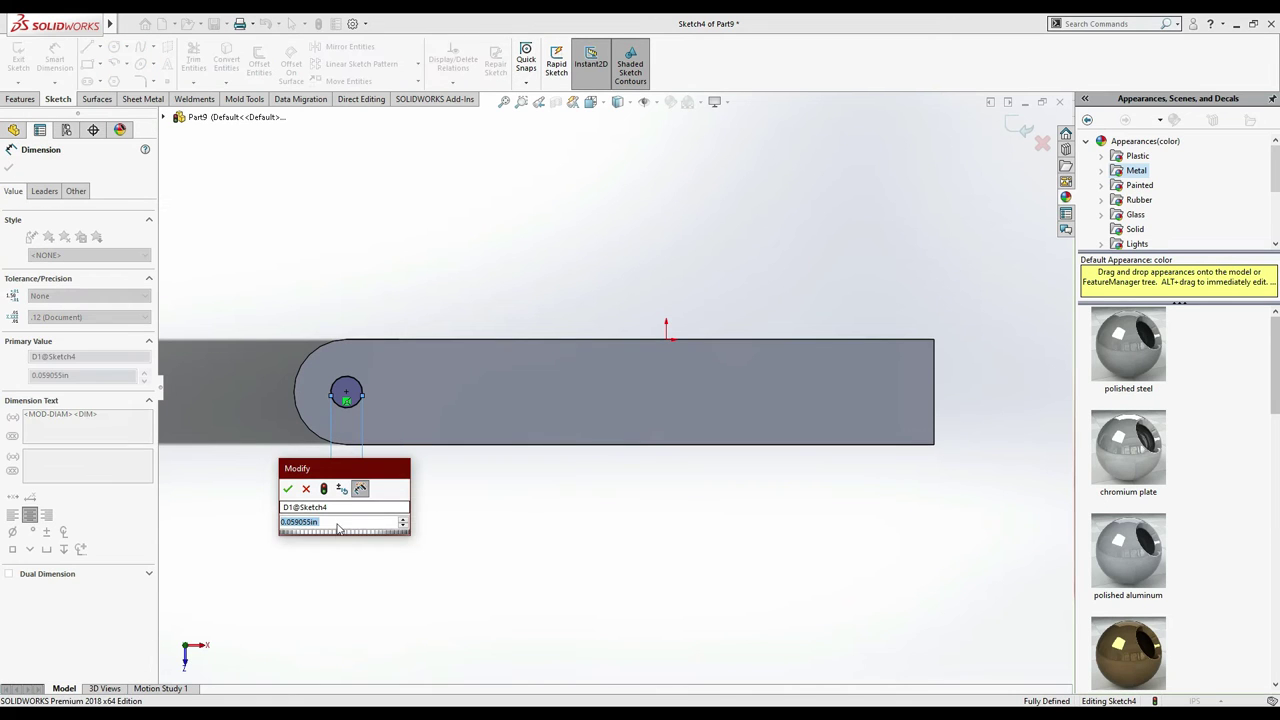
pyautogui.write('2mm')
pyautogui.press('Return')
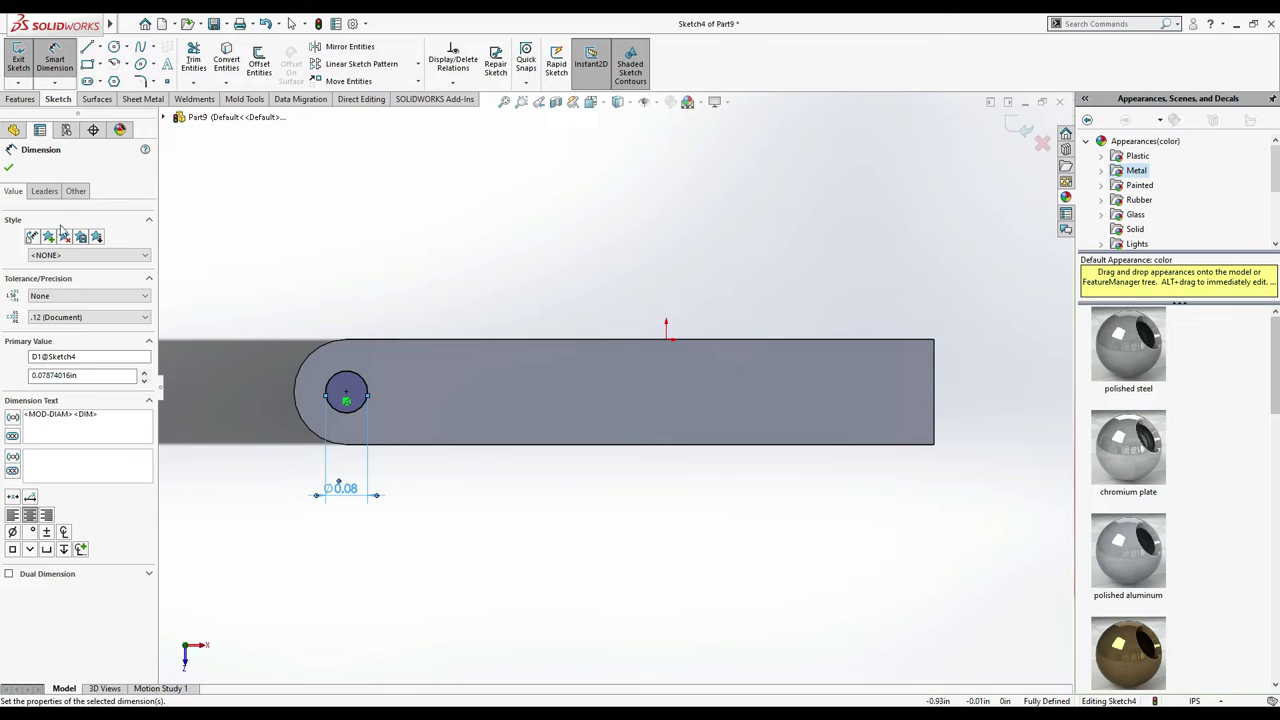
pyautogui.click(8, 168)
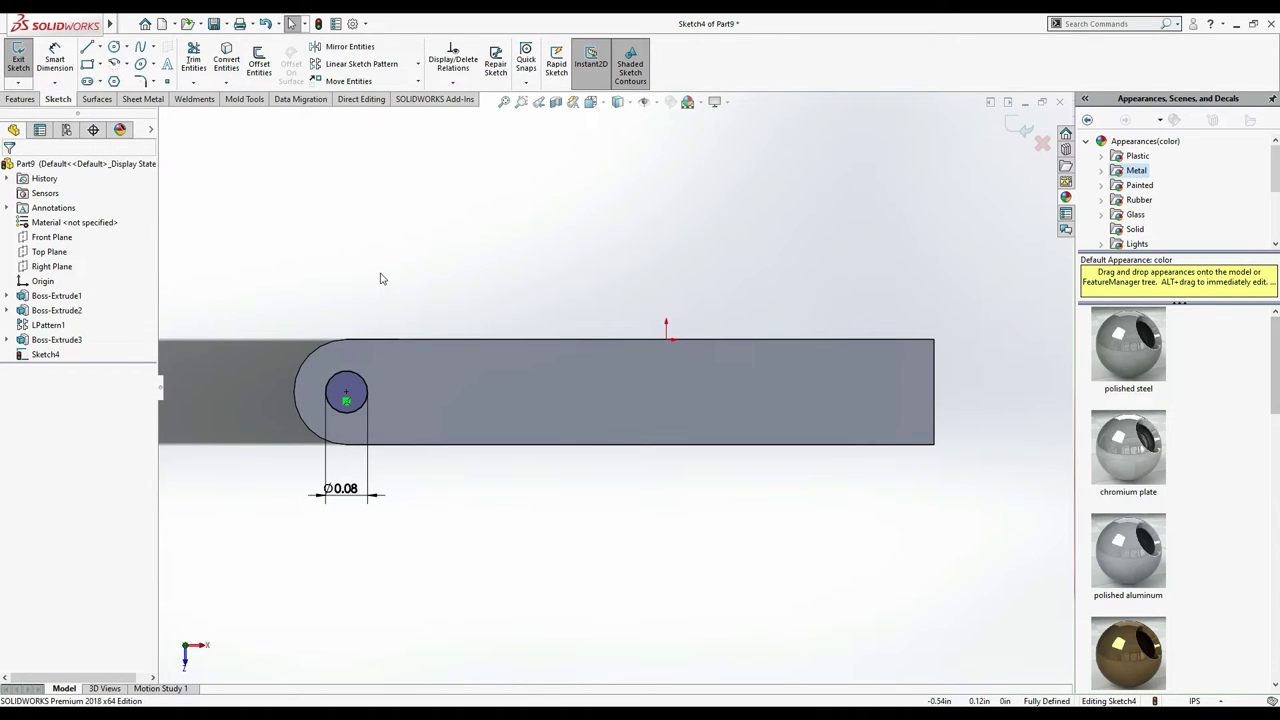
# - Extruded Cut the 2 mm circle Through All for the pin holes, then zoom to fit
pyautogui.click(20, 99)
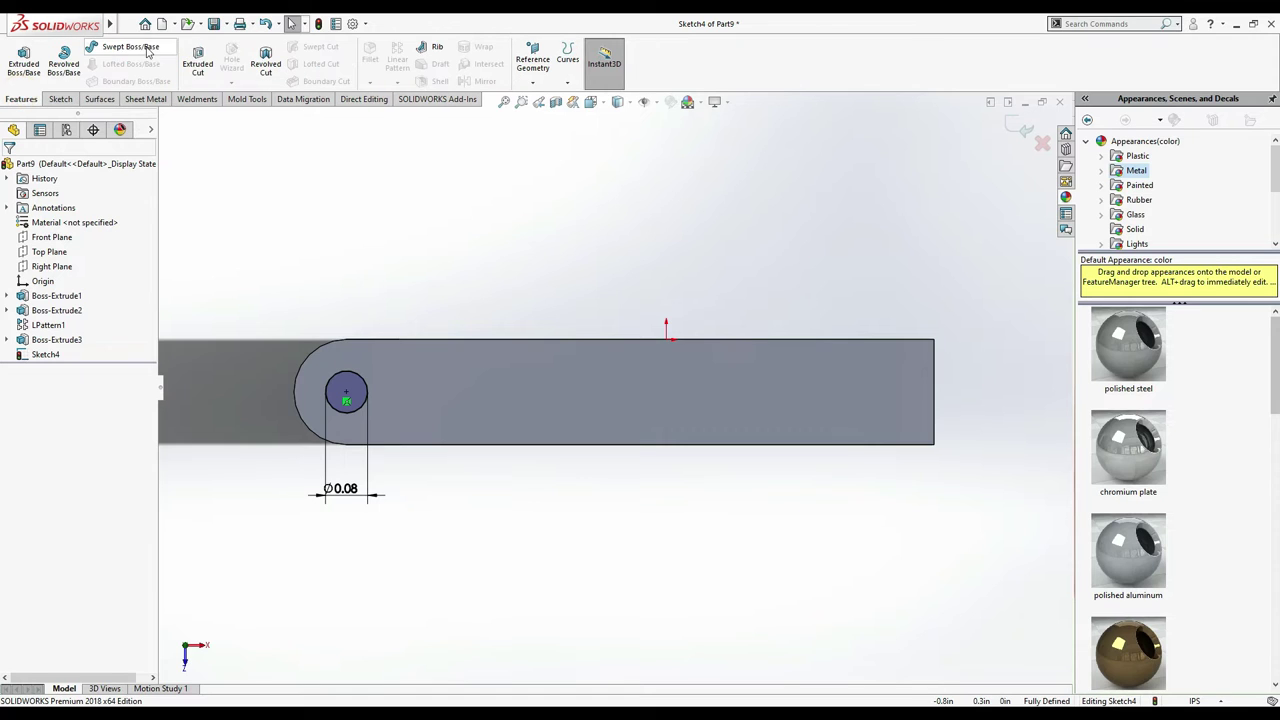
pyautogui.click(198, 64)
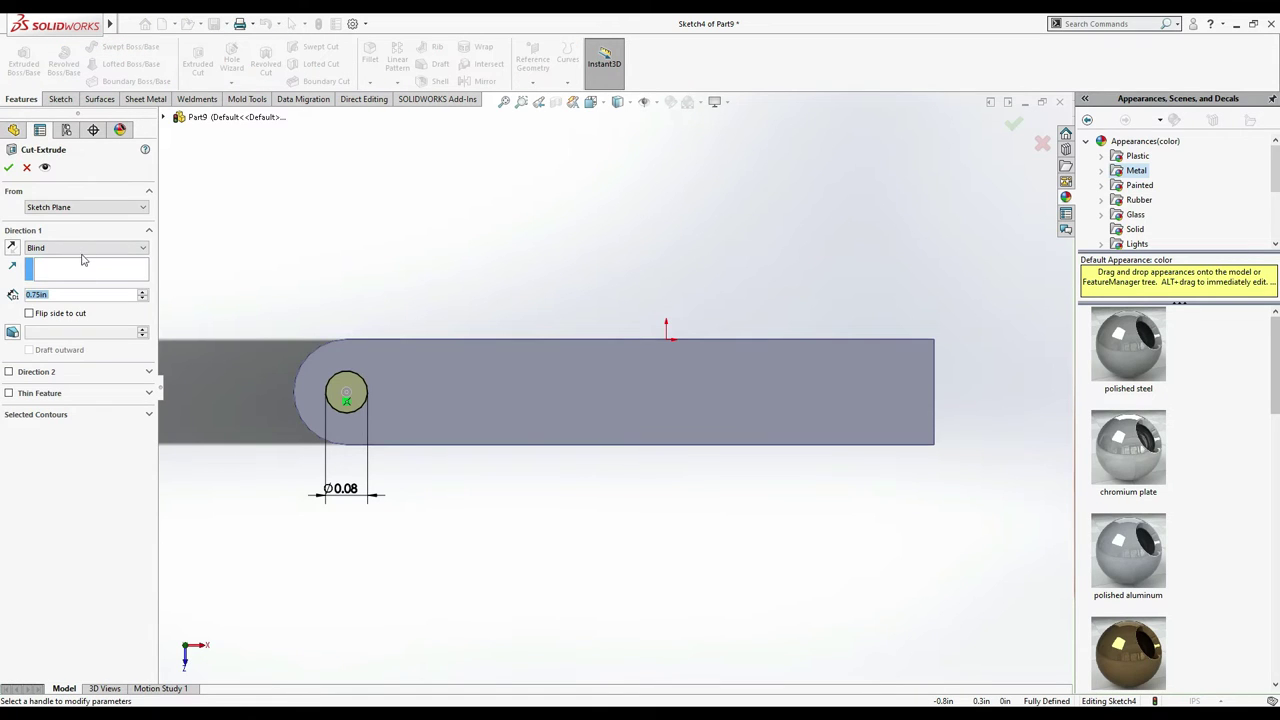
pyautogui.click(86, 248)
pyautogui.click(97, 272)
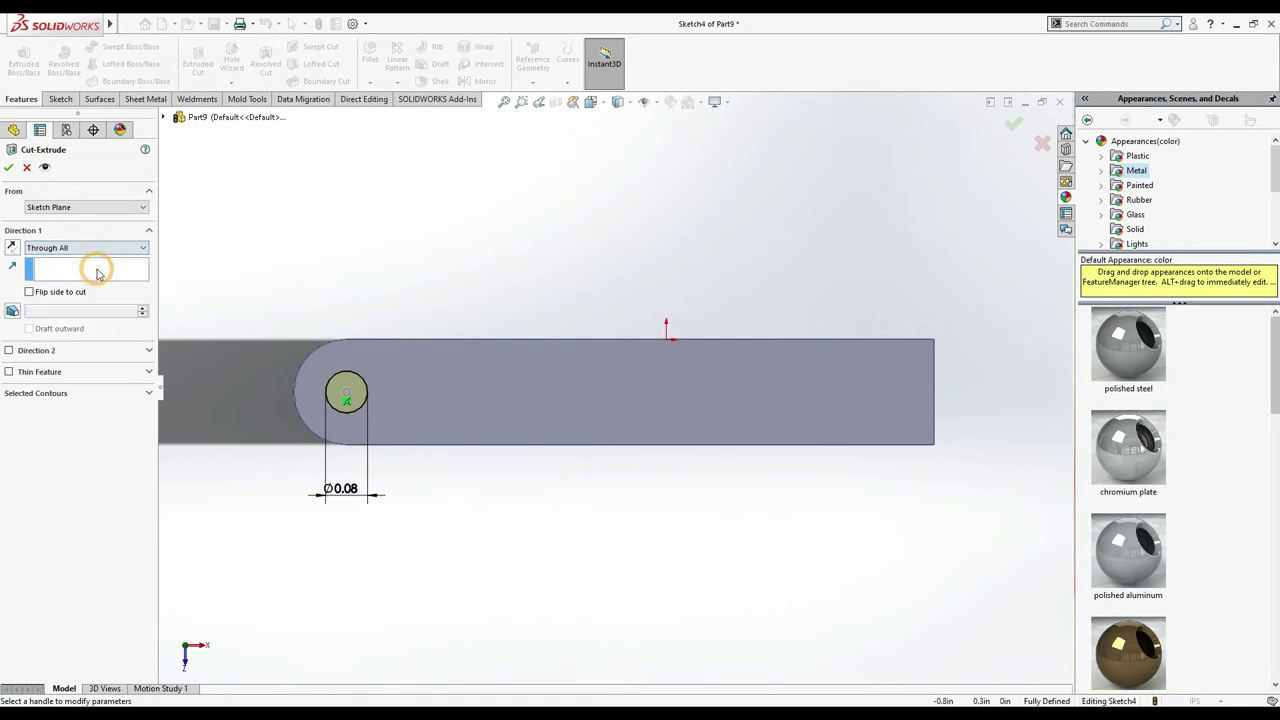
pyautogui.click(440, 306)
pyautogui.hotkey('ctrl', '7')
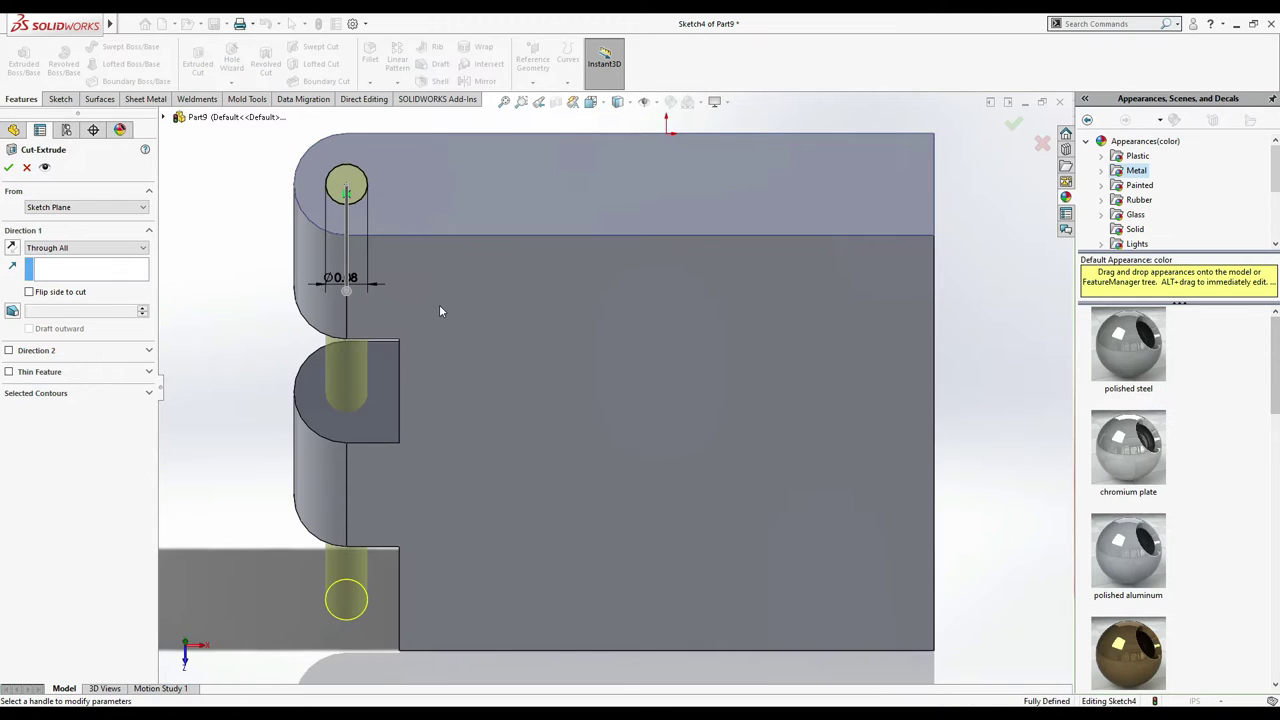
pyautogui.click(8, 166)
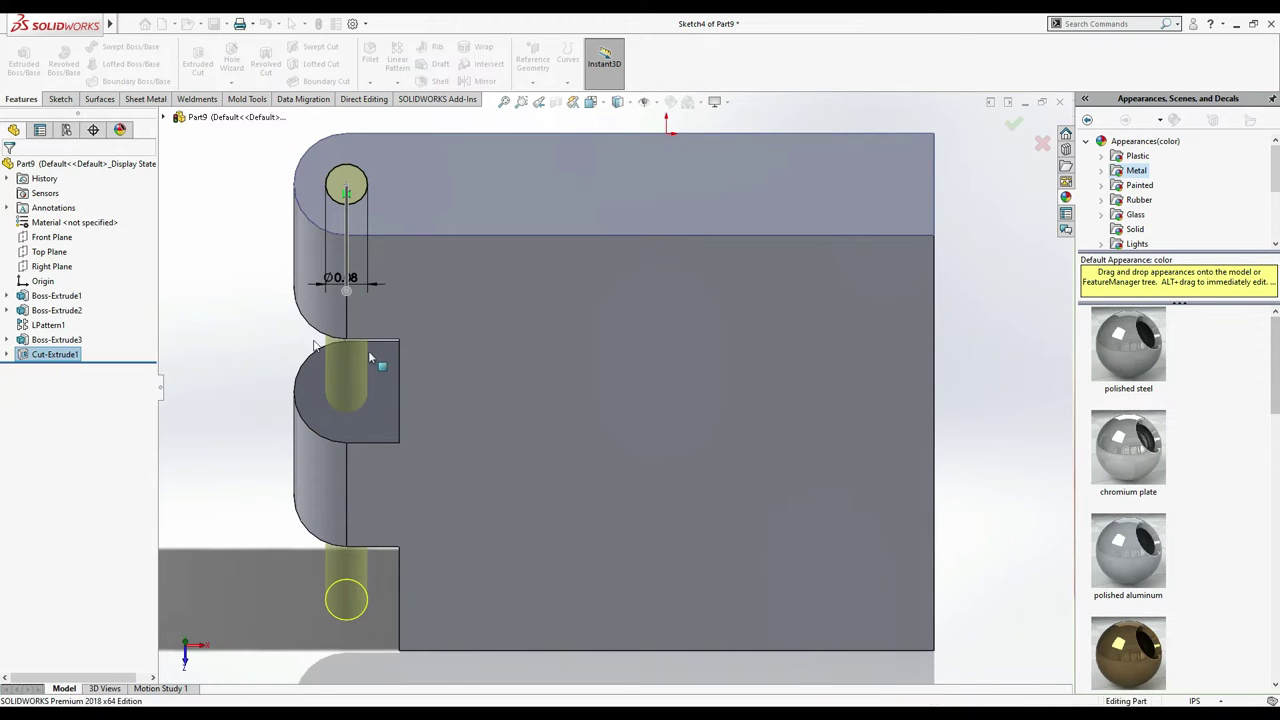
pyautogui.scroll(-3, 970, 385)
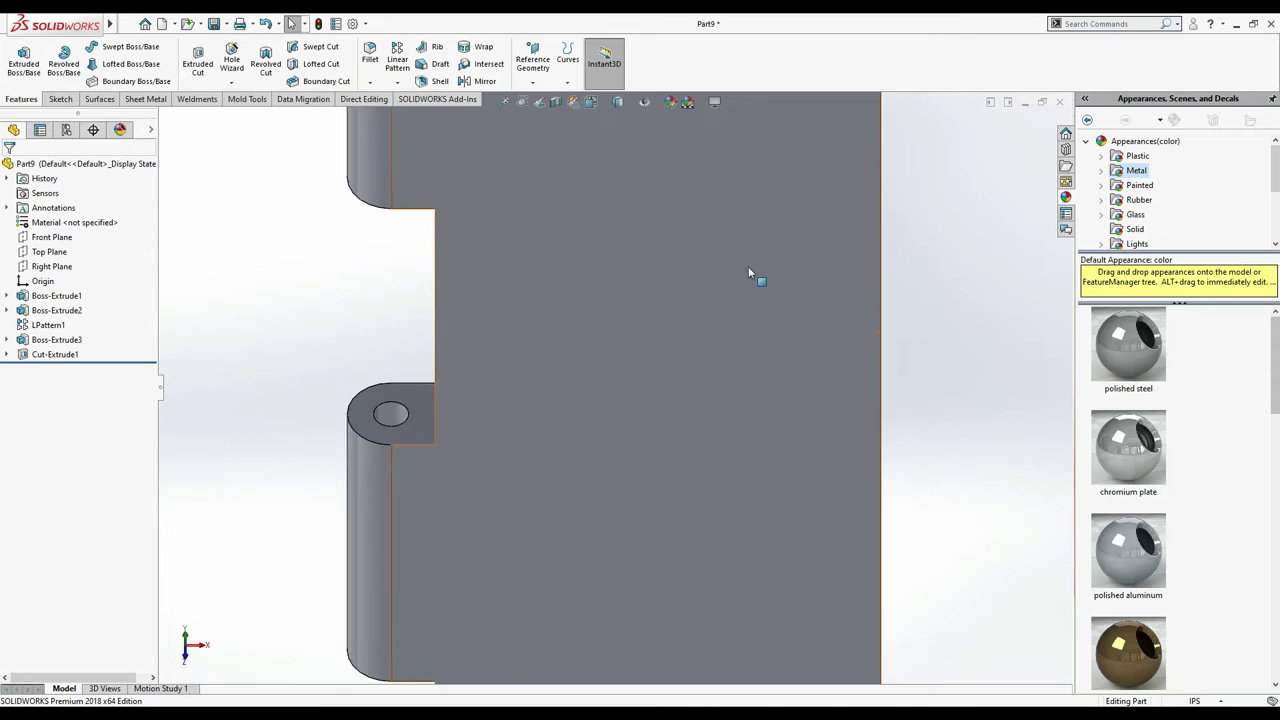
pyautogui.press('f')
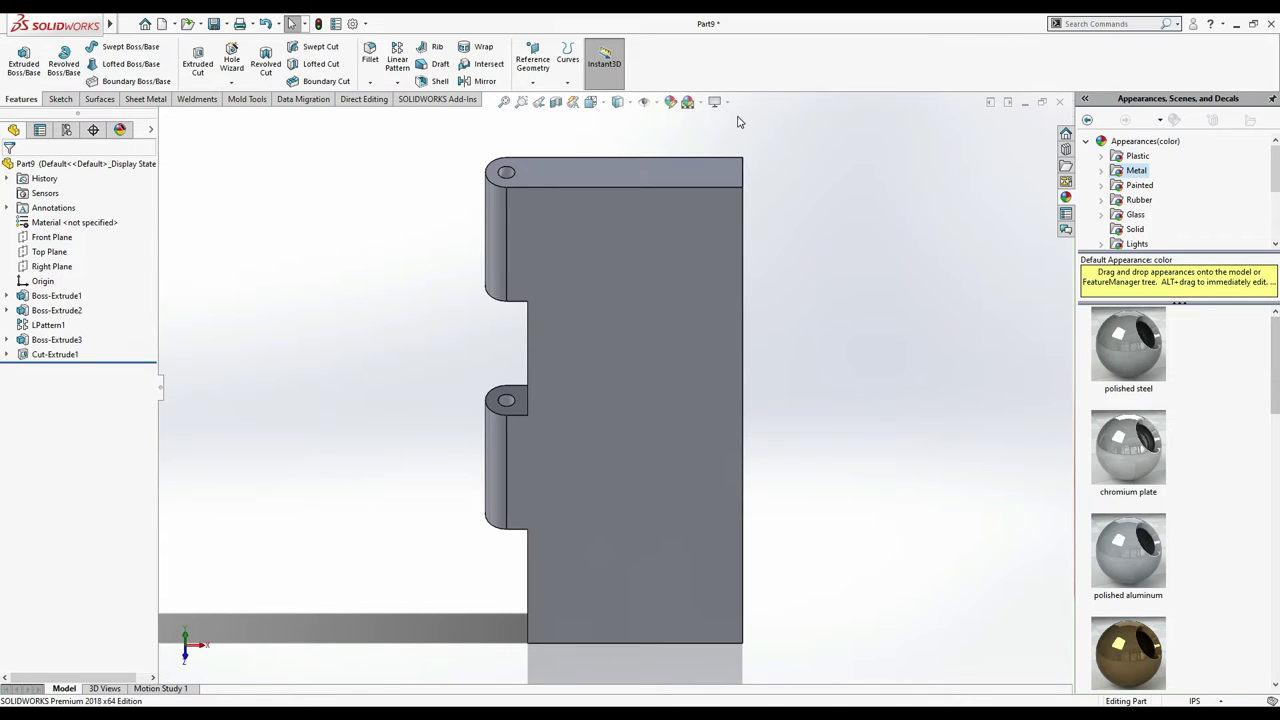
# - With RealView on, try polished bronze and brass, then apply wrought iron to Part9
pyautogui.click(670, 102)
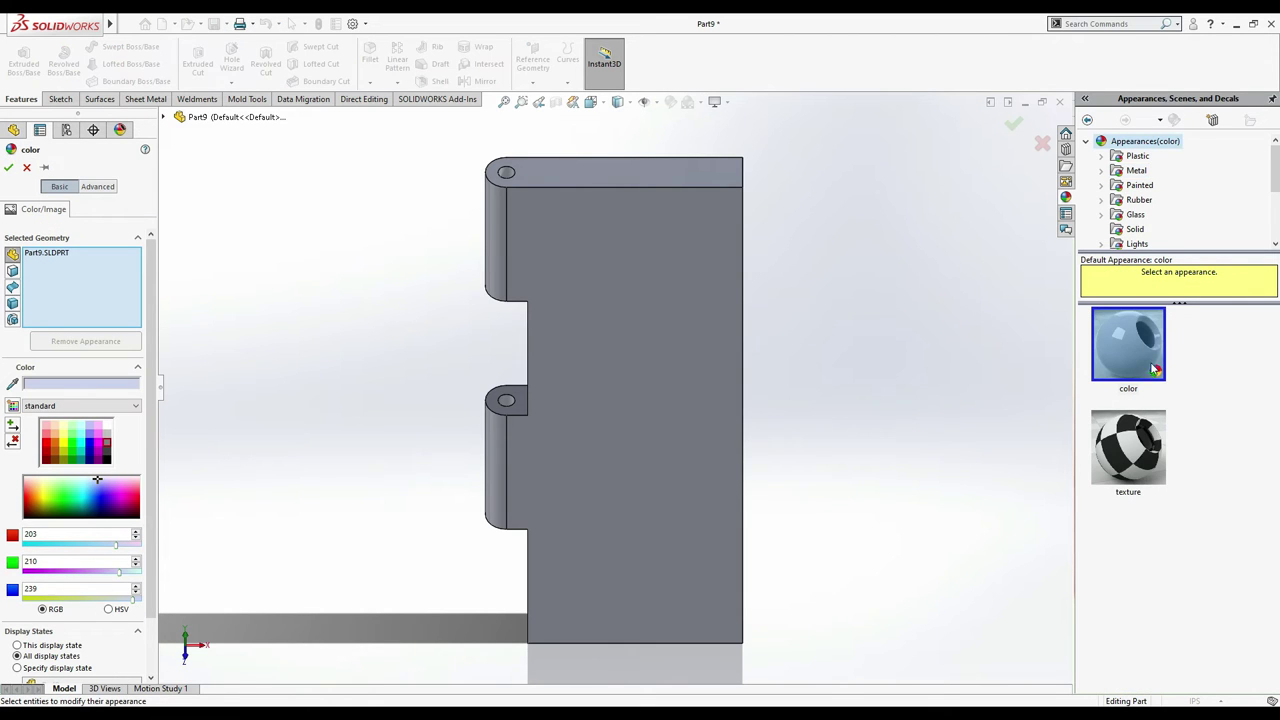
pyautogui.click(1134, 172)
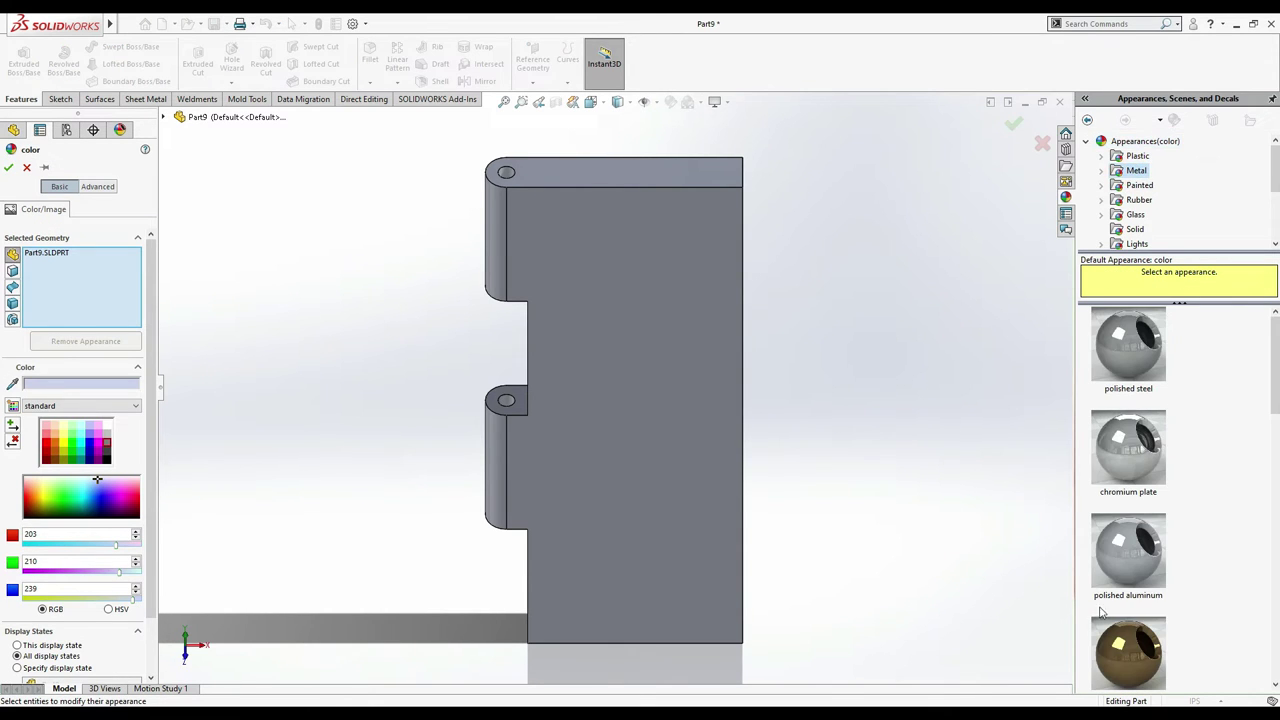
pyautogui.click(1128, 652)
pyautogui.scroll(-2, 1257, 525)
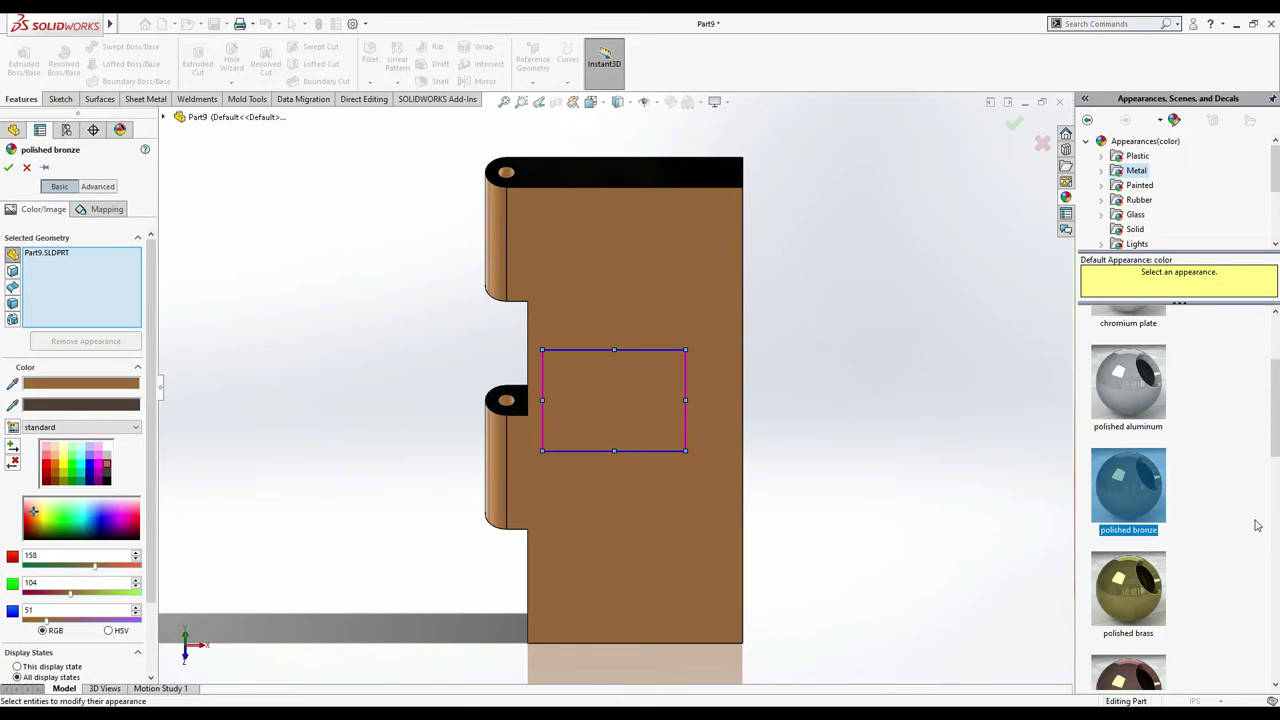
pyautogui.click(1145, 582)
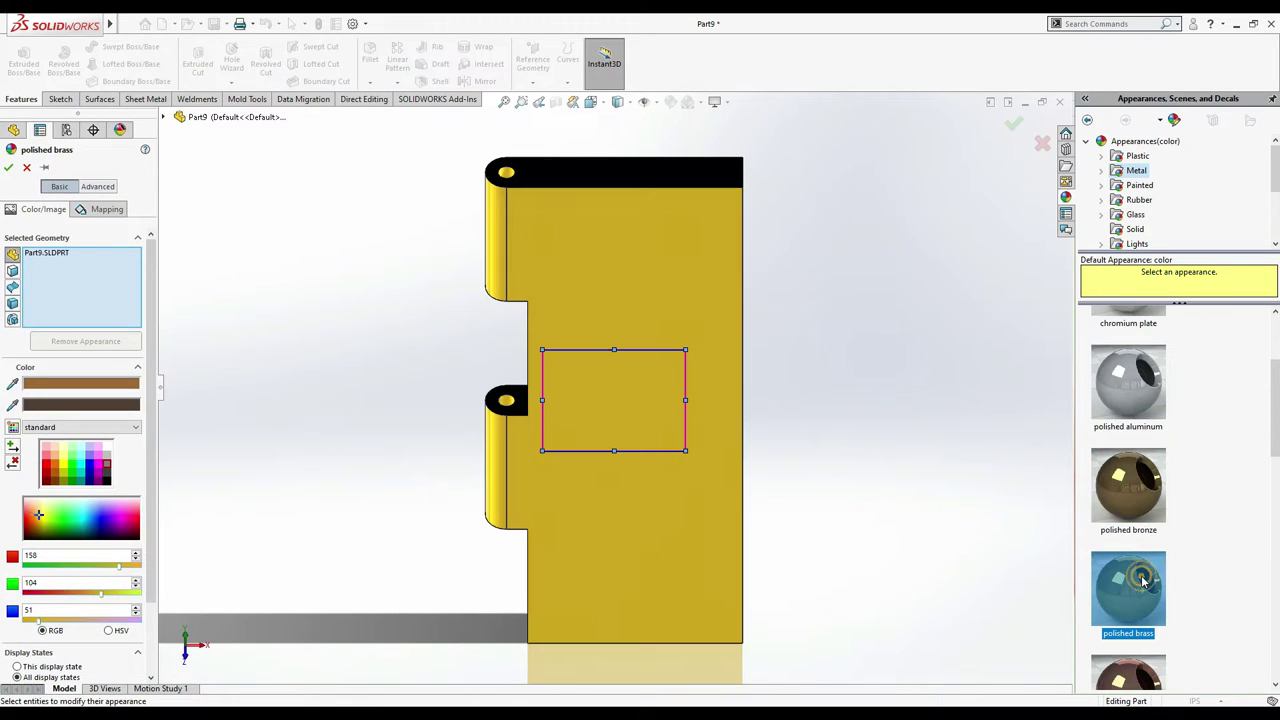
pyautogui.scroll(-3, 1138, 437)
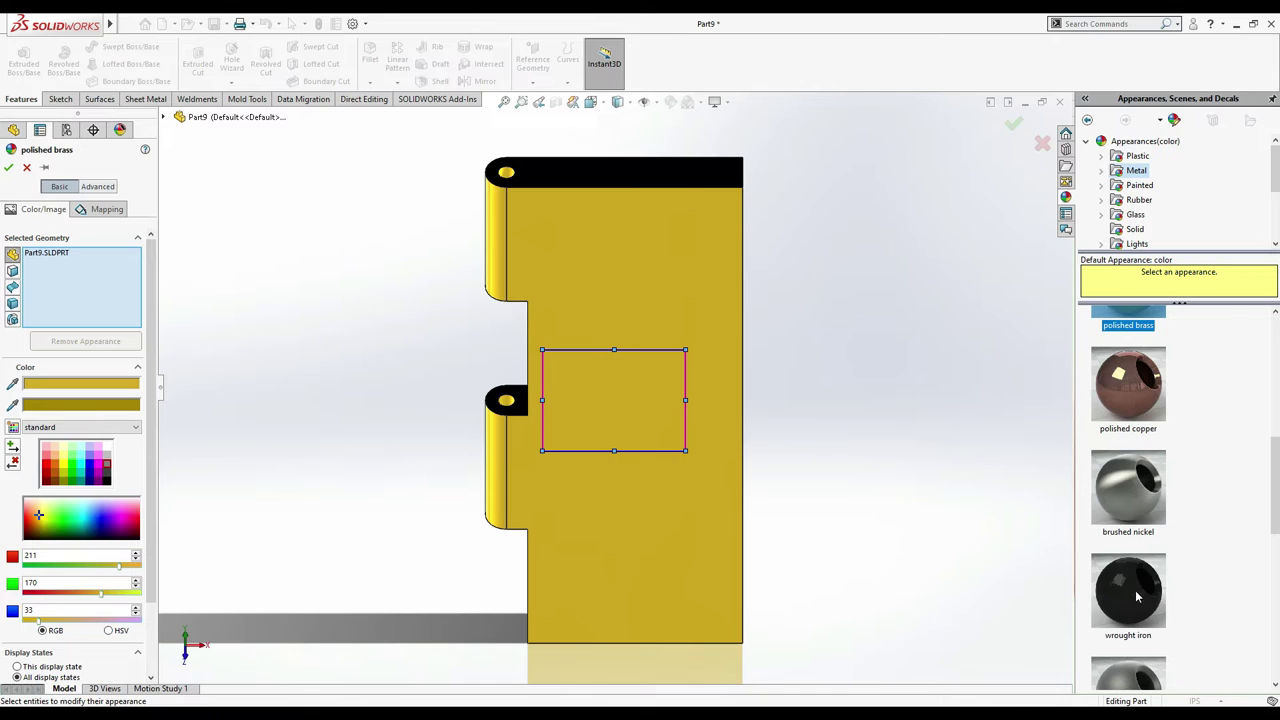
pyautogui.click(1136, 597)
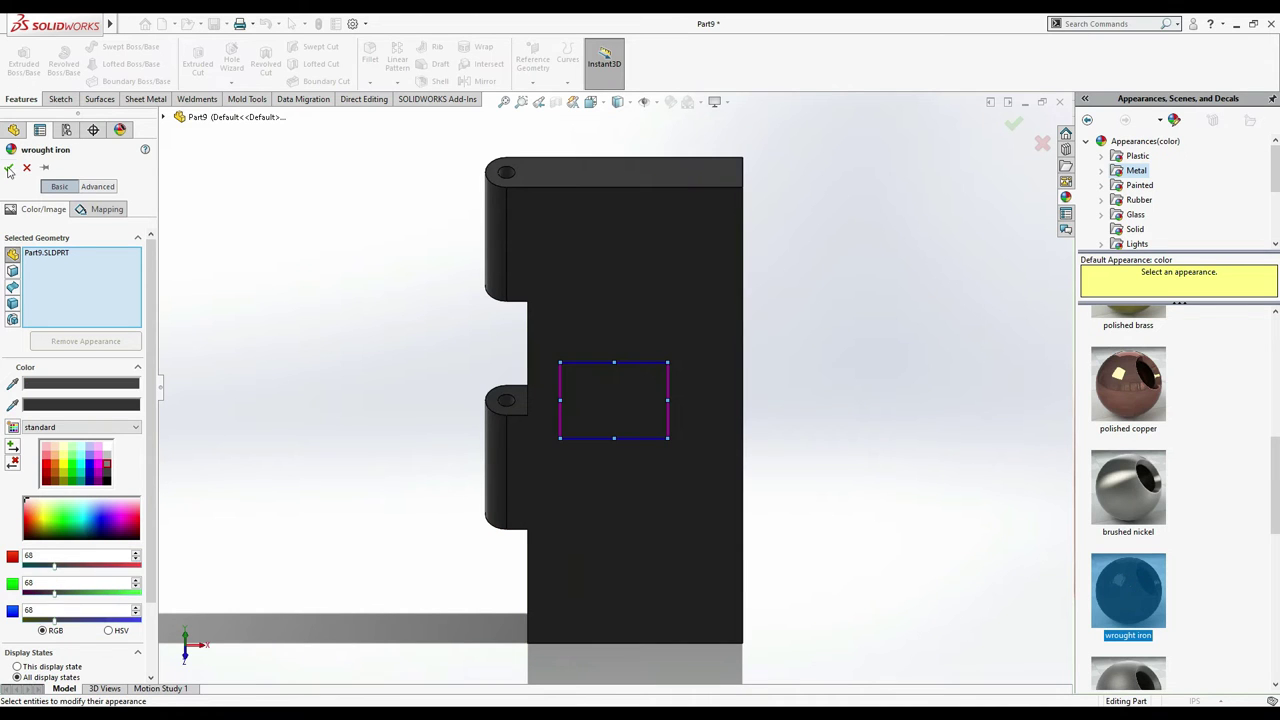
pyautogui.click(9, 168)
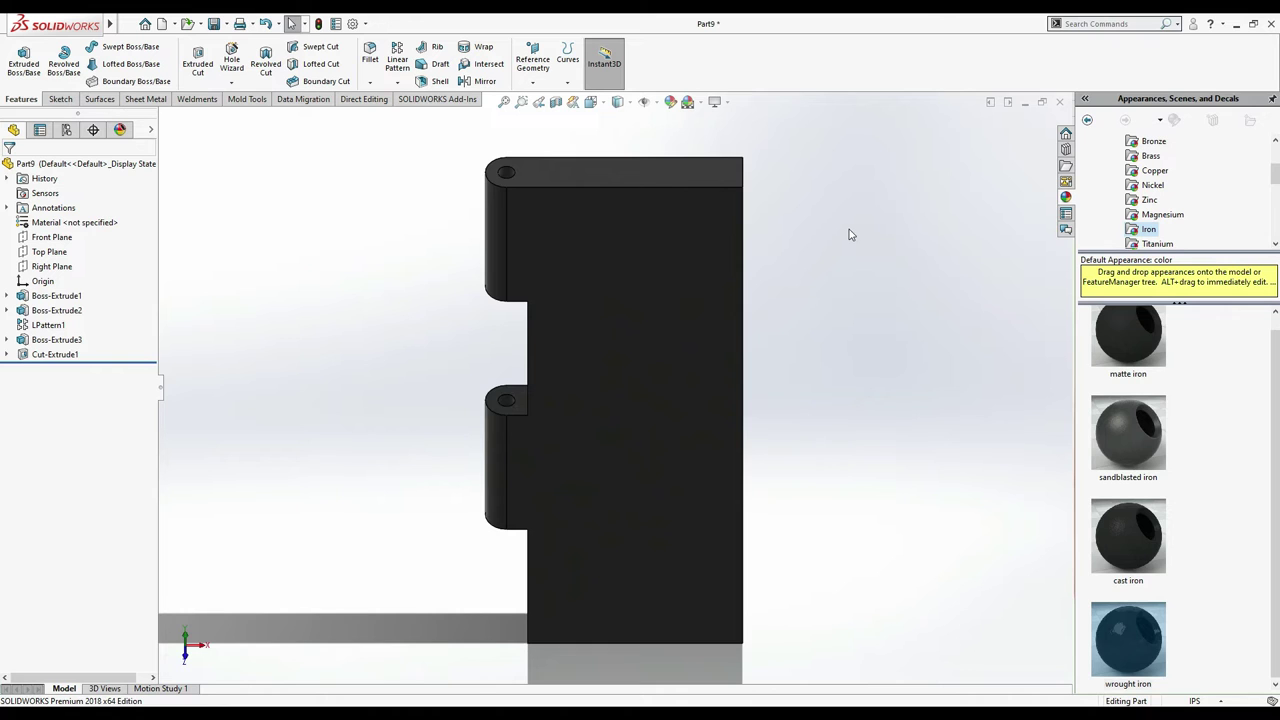
pyautogui.hotkey('ctrl', 's')
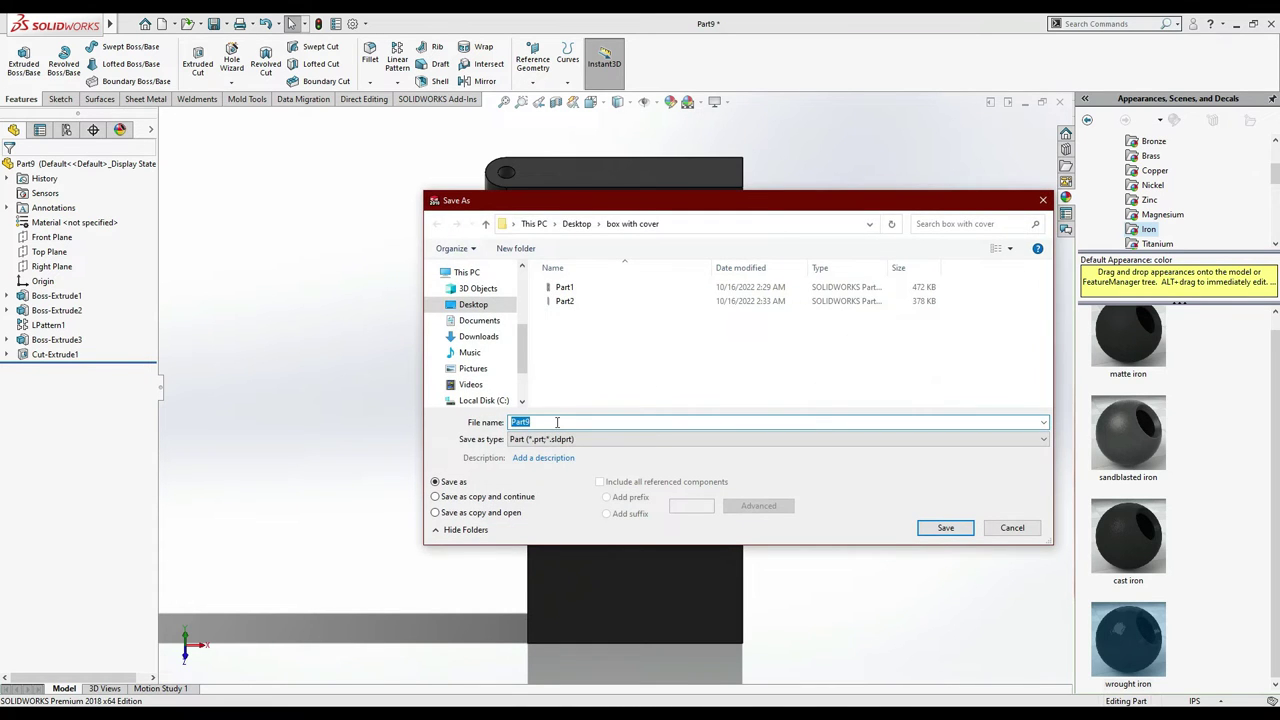
# - Save the hinge part in the 'box with cover' folder as hinge1
pyautogui.click(557, 422)
pyautogui.press('BackSpace')
pyautogui.press('BackSpace')
pyautogui.press('BackSpace')
pyautogui.press('BackSpace')
pyautogui.press('BackSpace')
pyautogui.press('Return')
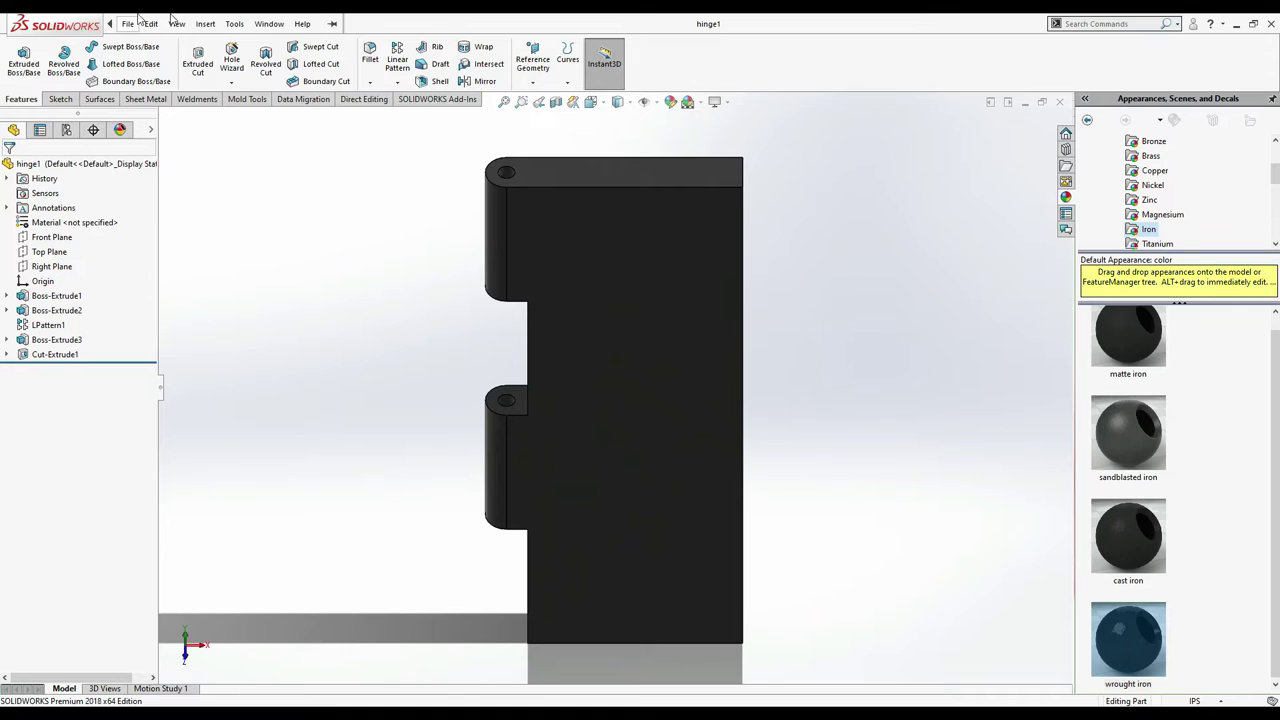
# - Browse the File and Edit menus and start a new document
pyautogui.click(129, 23)
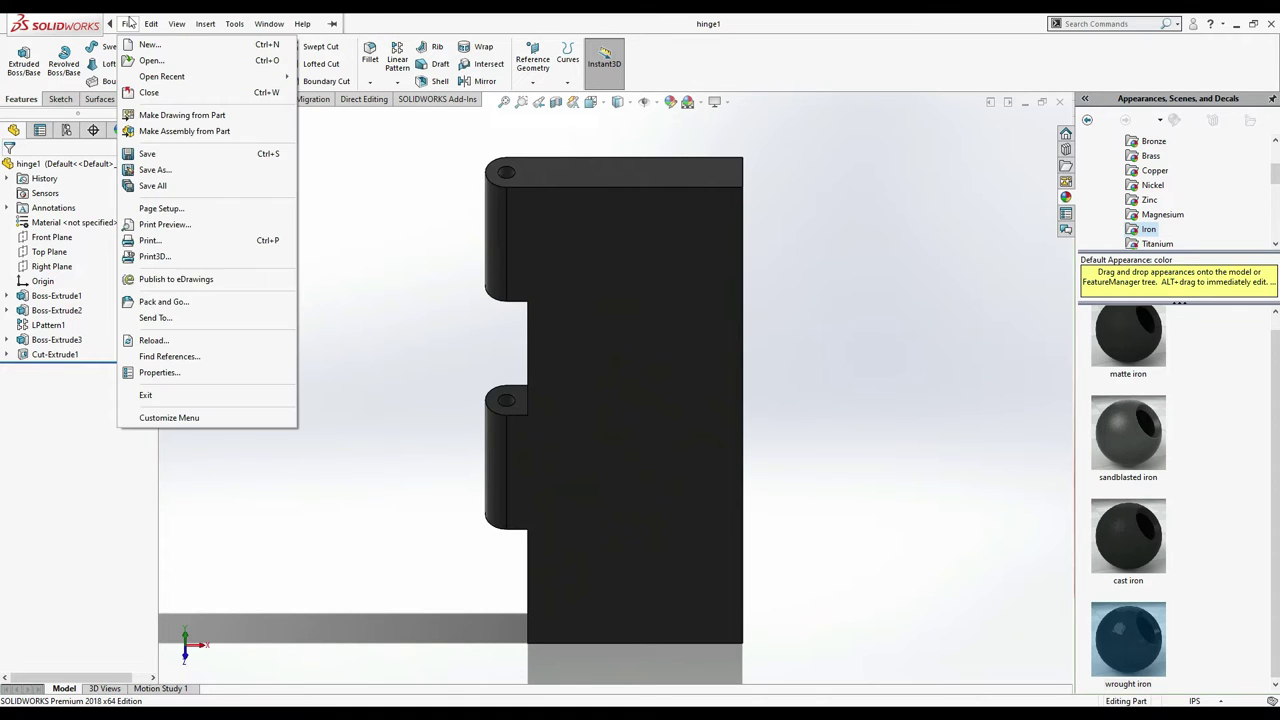
pyautogui.press('Escape')
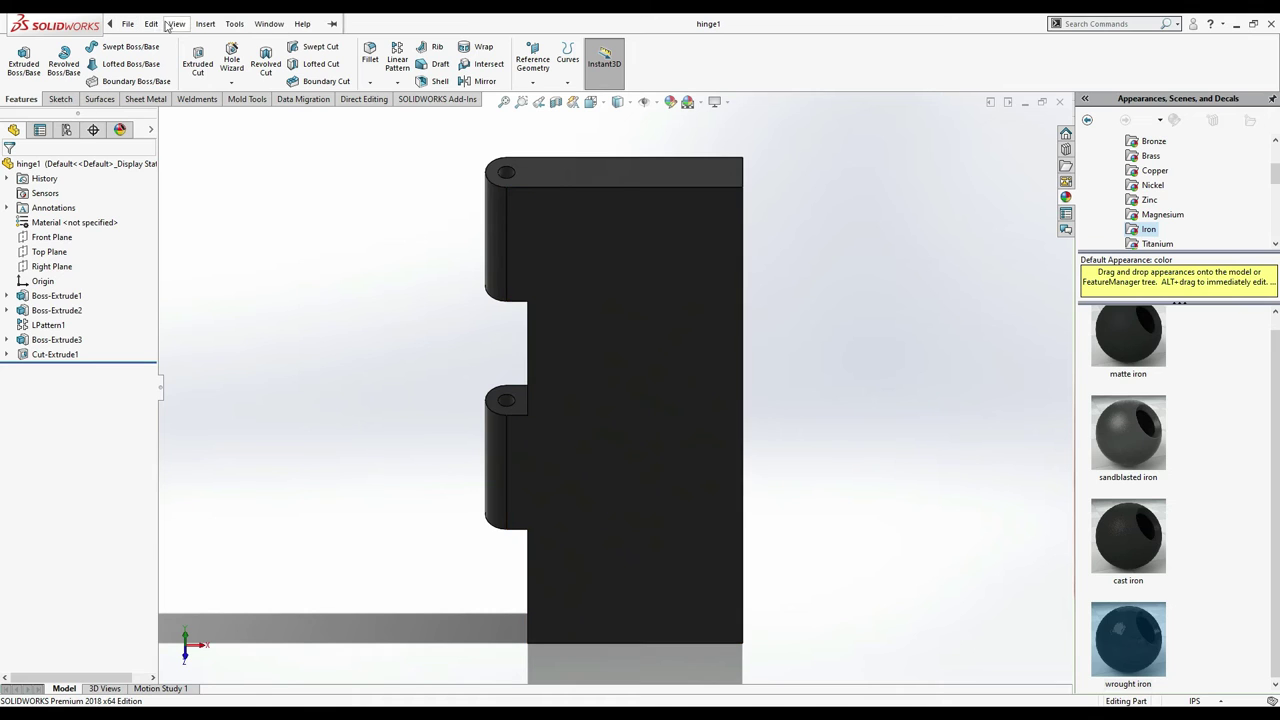
pyautogui.click(152, 24)
pyautogui.click(155, 24)
pyautogui.click(162, 24)
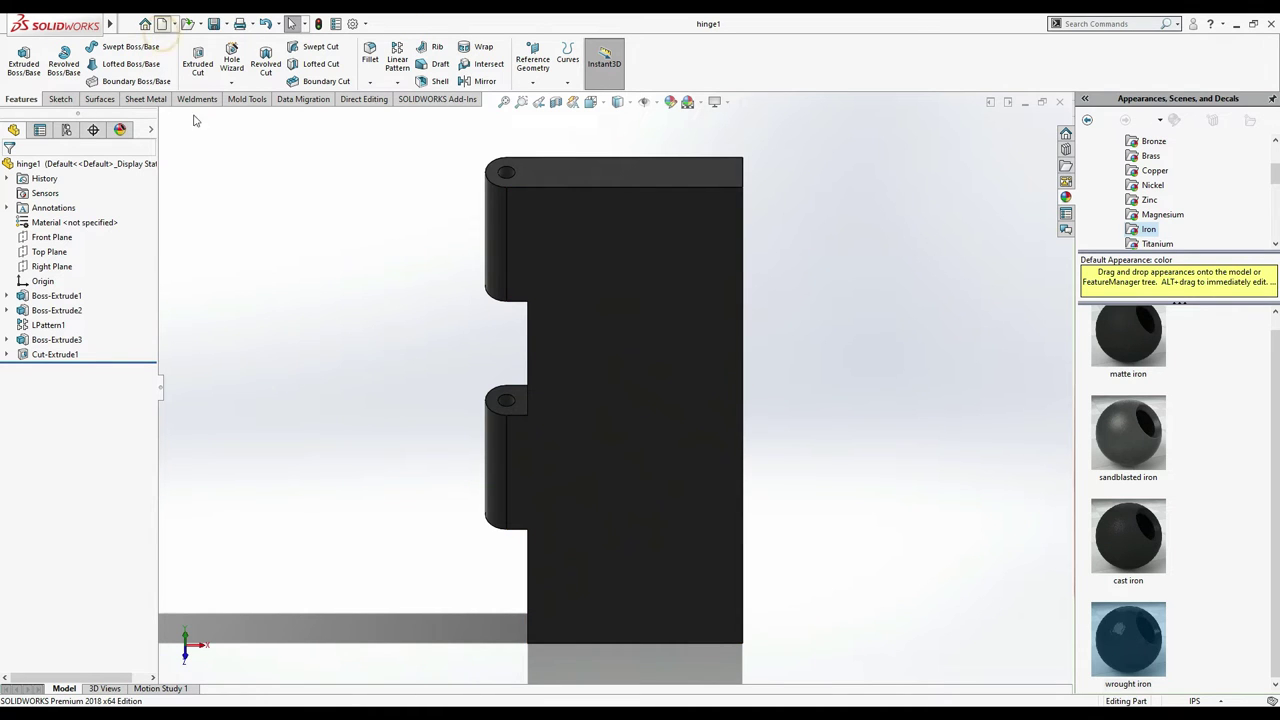
# - Create a new part and sketch a circle centred at the origin on the Top Plane
pyautogui.doubleClick(322, 350)
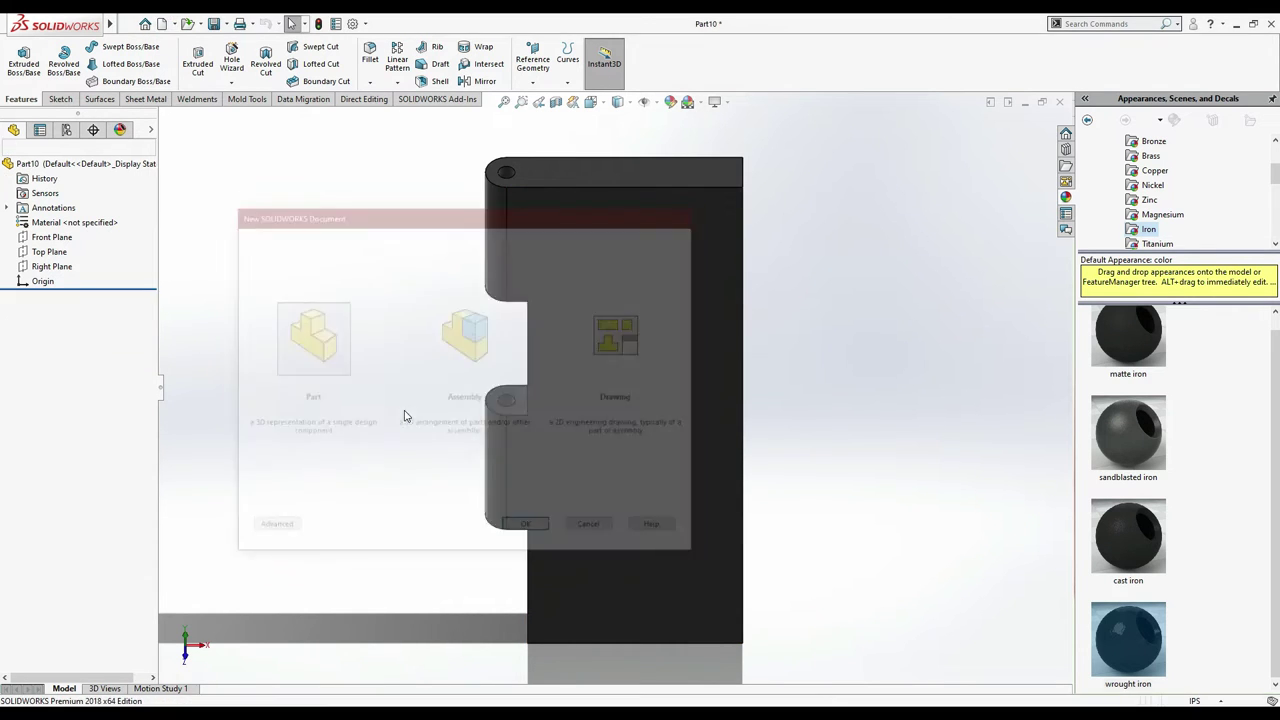
pyautogui.click(52, 251)
pyautogui.click(68, 233)
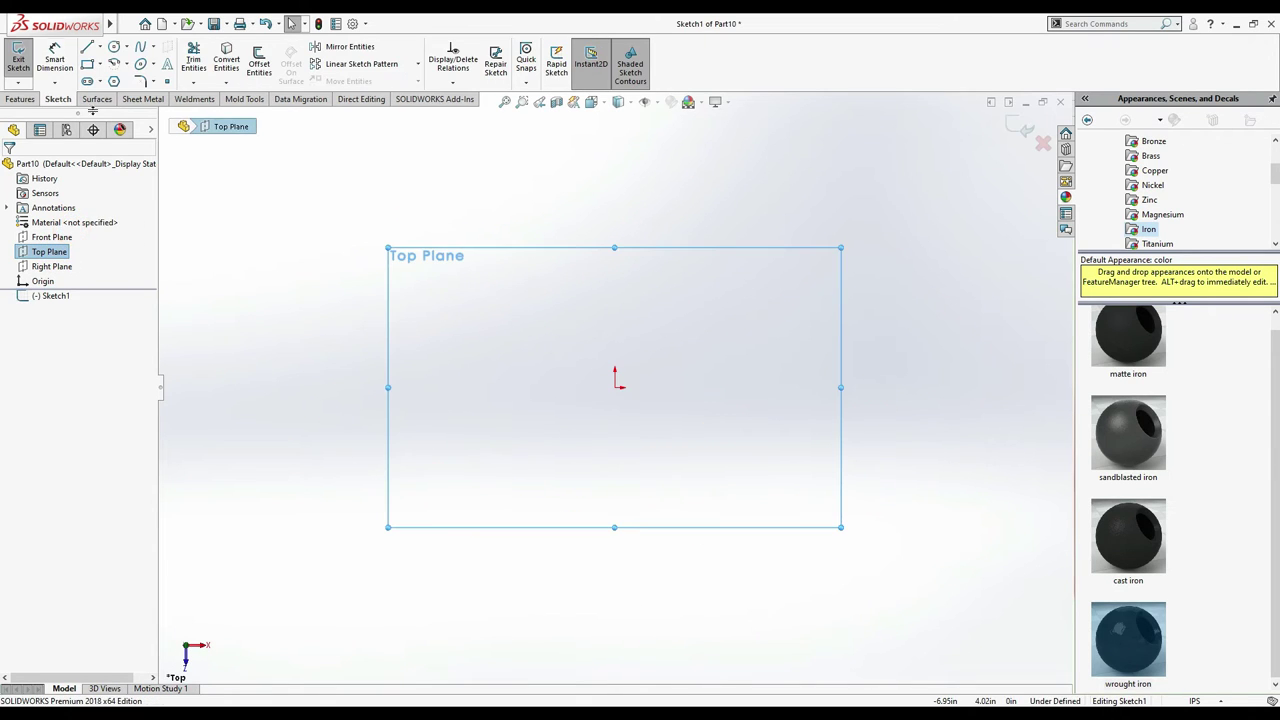
pyautogui.click(114, 47)
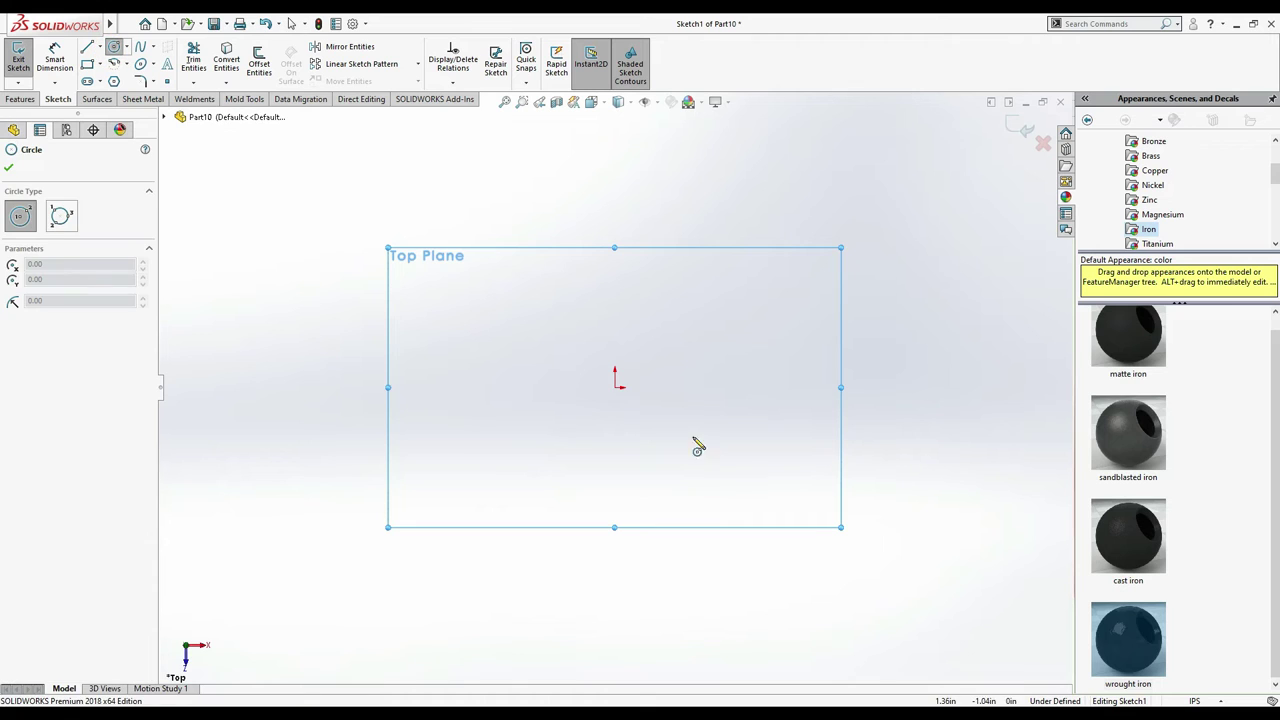
pyautogui.moveTo(615, 388); pyautogui.dragTo(663, 356)
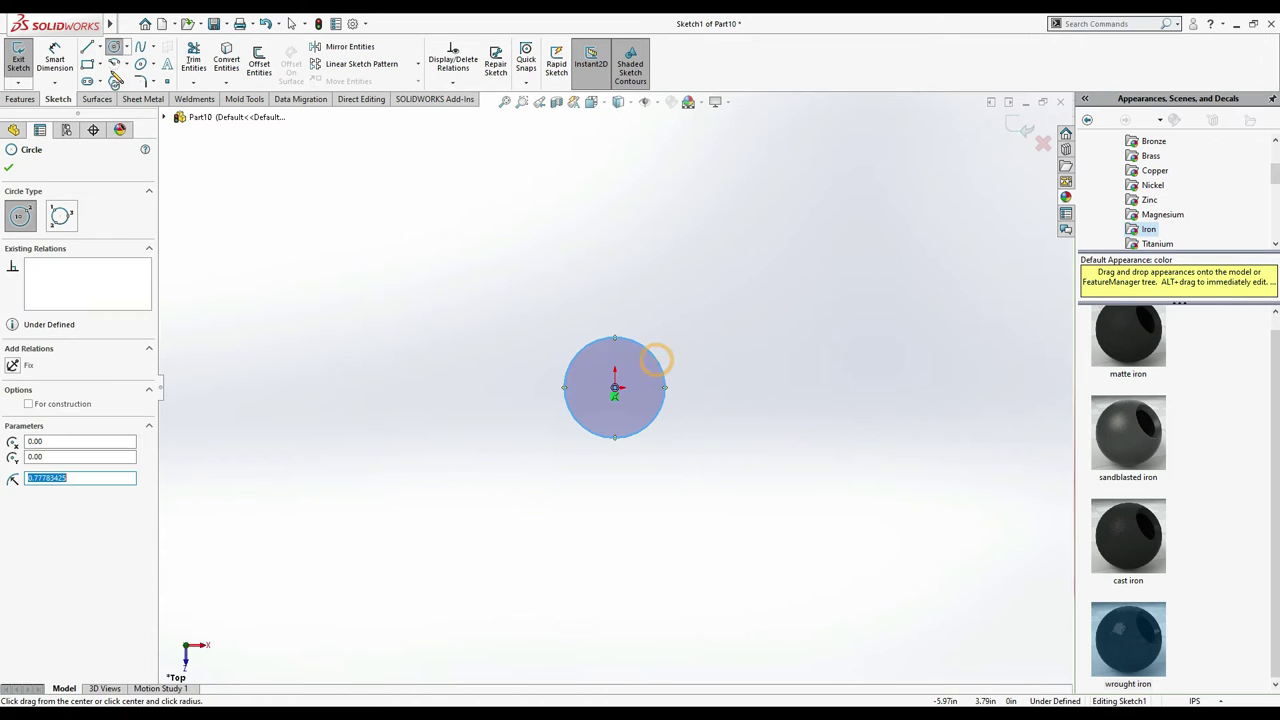
# - Dimension the circle's diameter to 2 mm
pyautogui.click(55, 58)
pyautogui.click(611, 443)
pyautogui.click(614, 497)
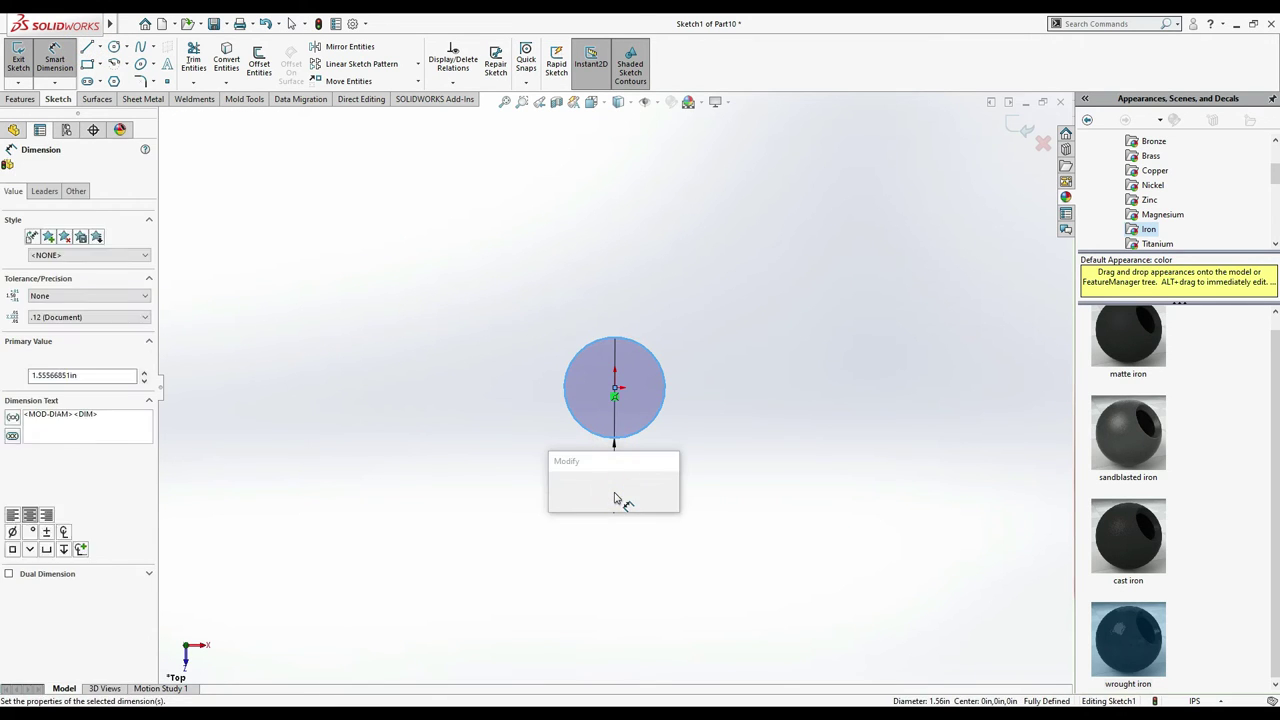
pyautogui.press('Return')
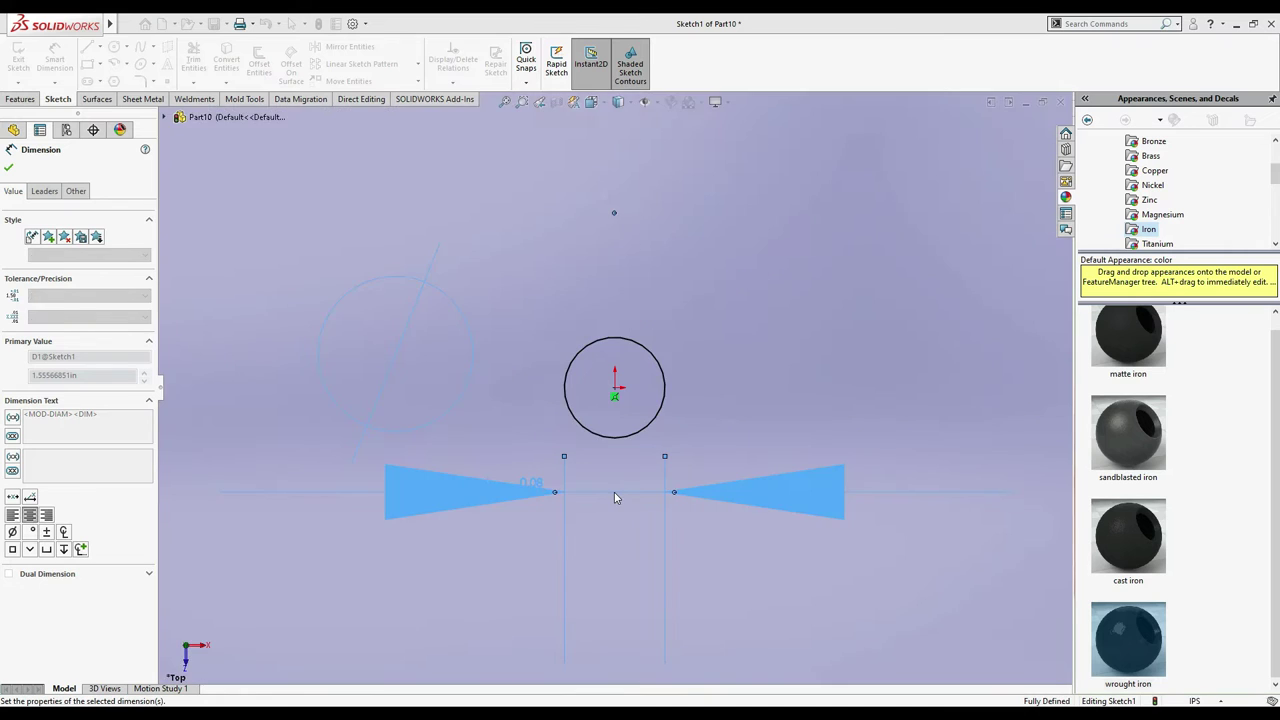
pyautogui.click(9, 167)
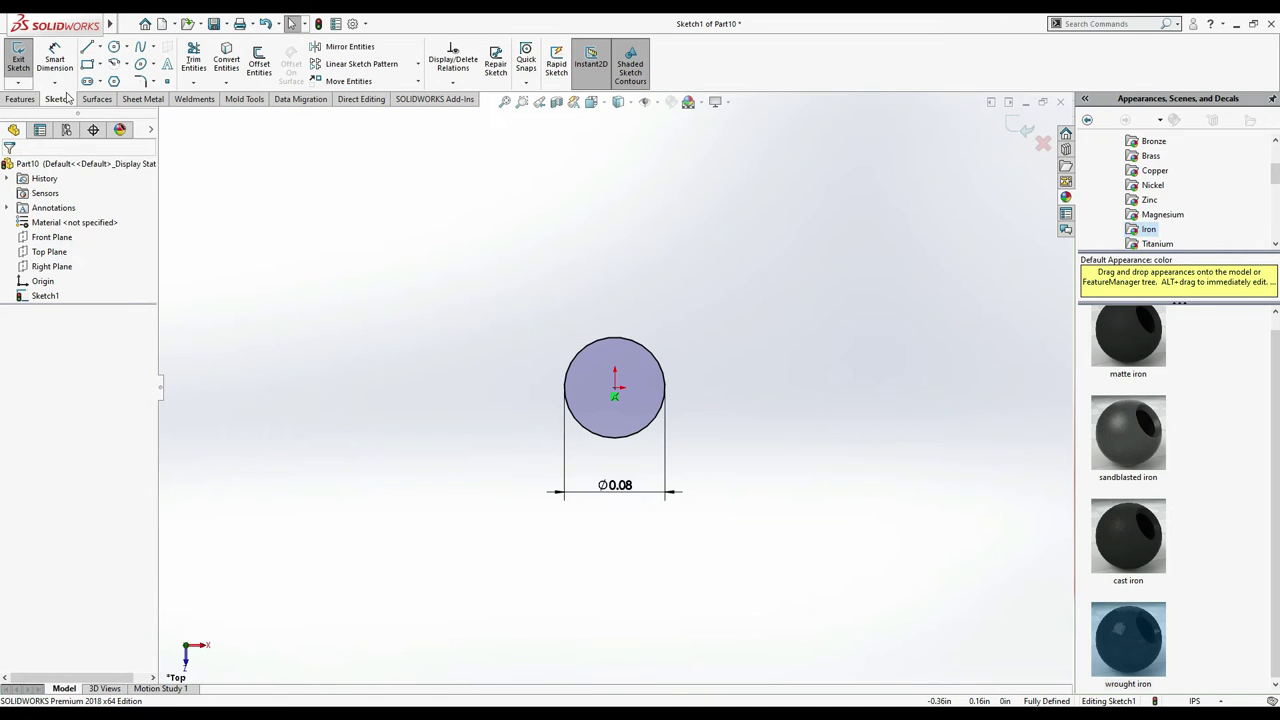
# - Boss-extrude the circle 3.00 in into a thin rod
pyautogui.click(12, 99)
pyautogui.click(23, 60)
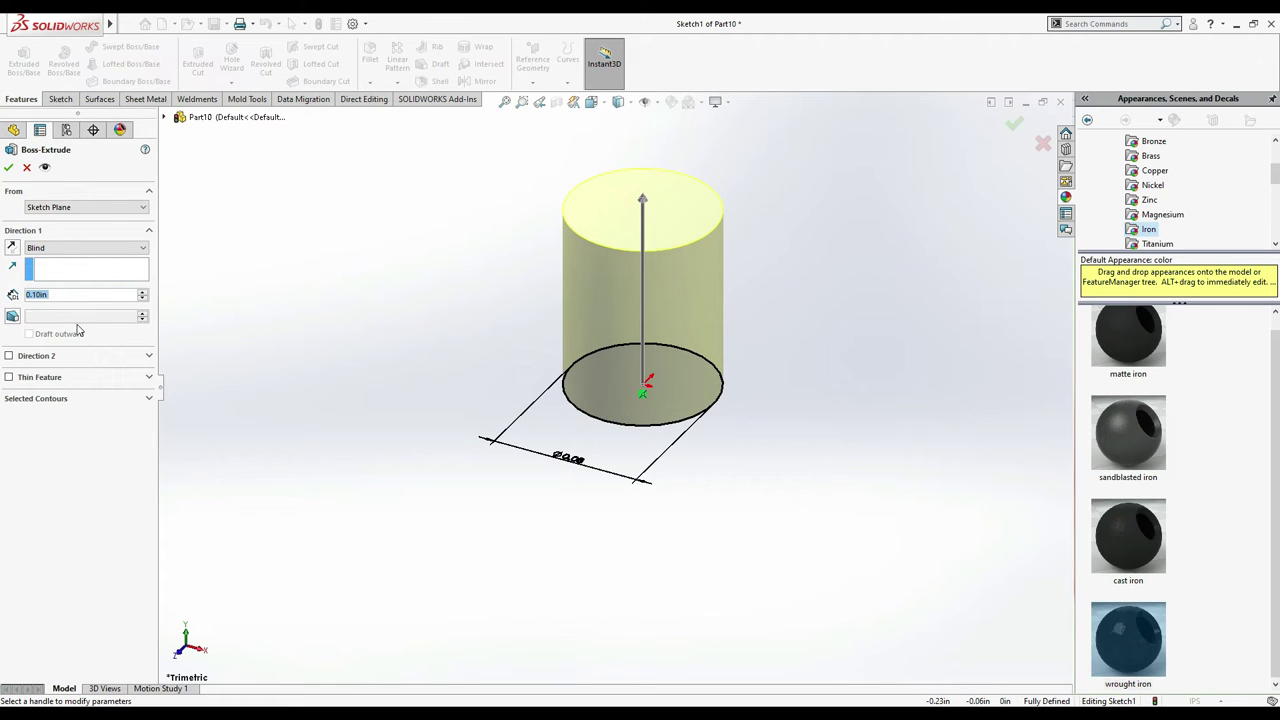
pyautogui.write('3')
pyautogui.press('Return')
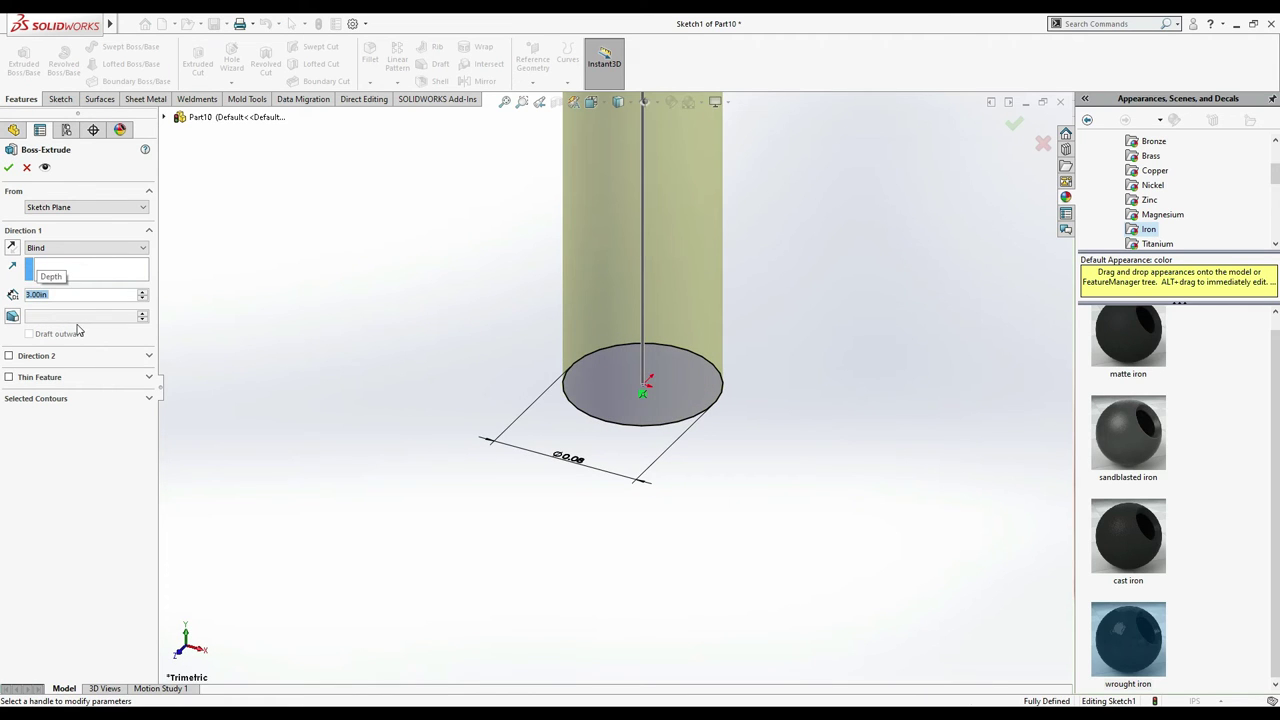
pyautogui.click(8, 167)
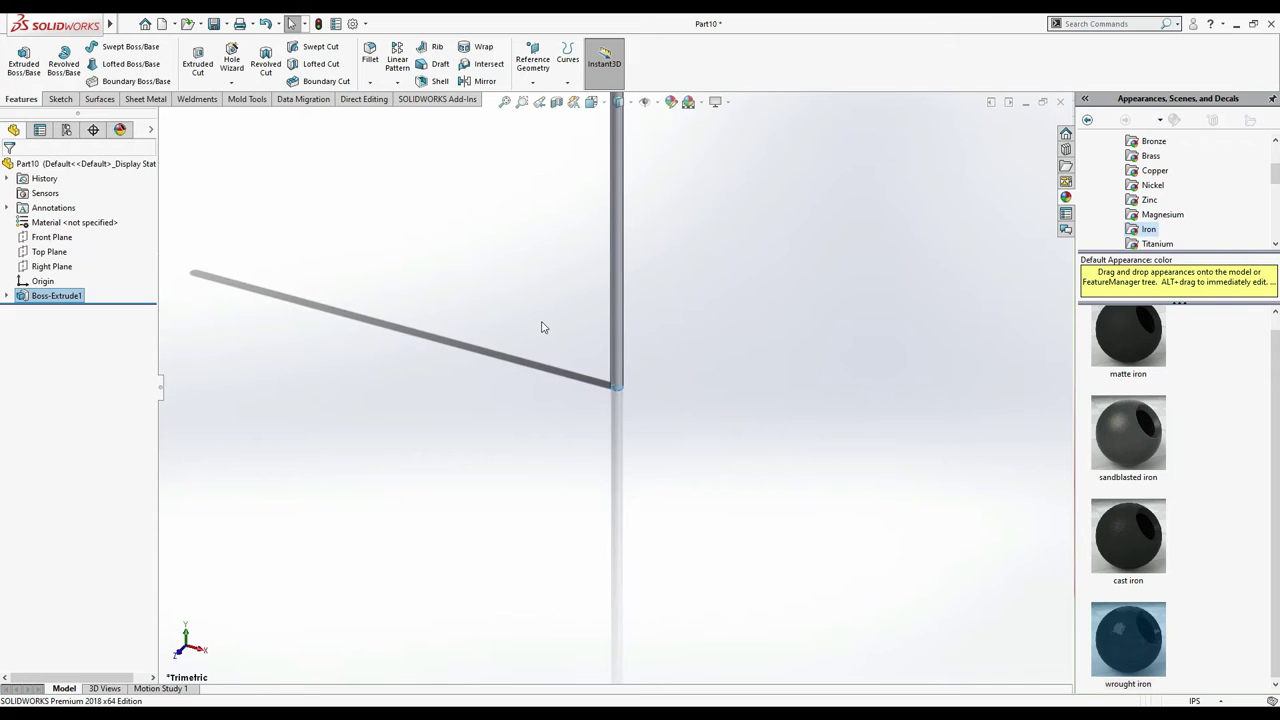
# - Give the rod wrought iron, then sandblasted iron appearance, and zoom to fit
pyautogui.click(1139, 654)
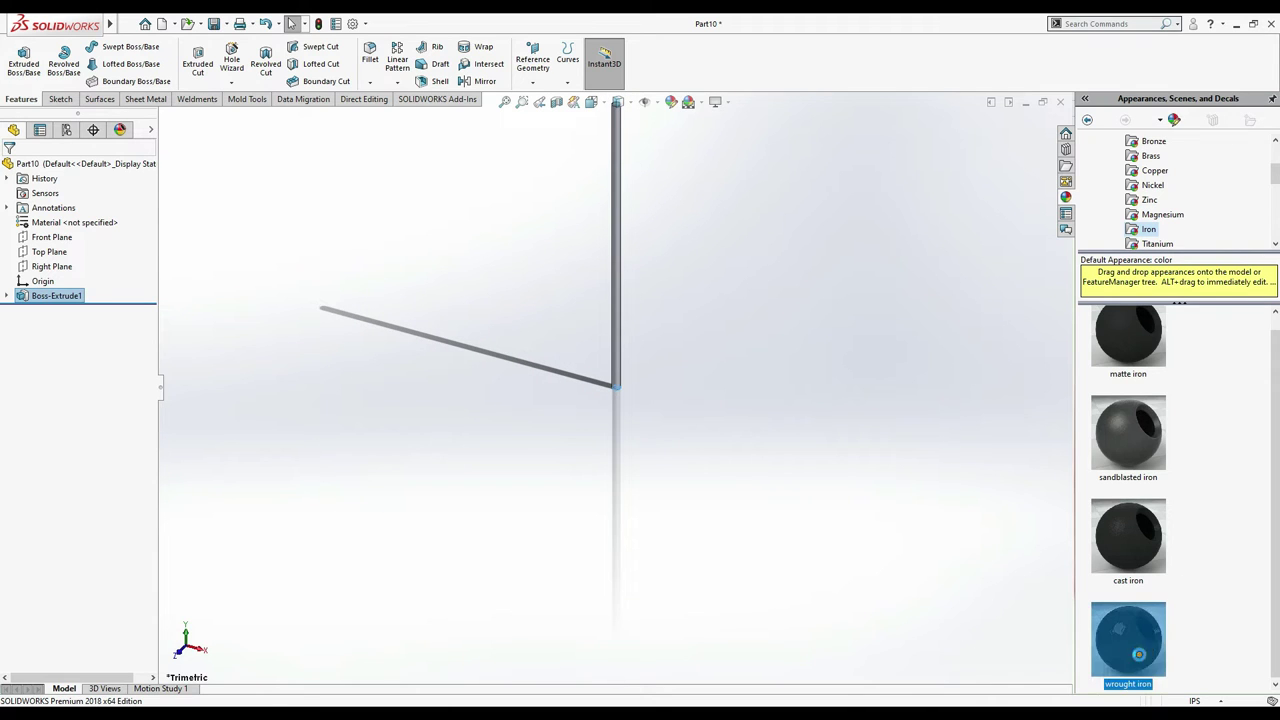
pyautogui.click(1128, 455)
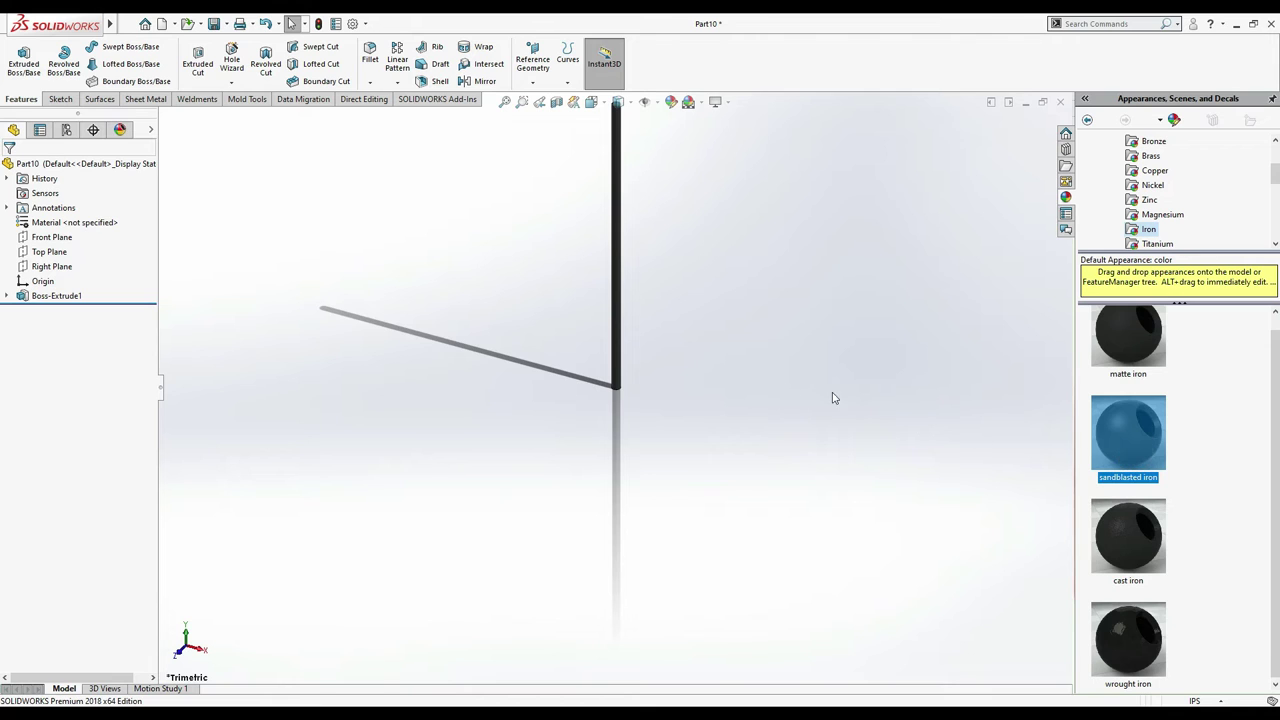
pyautogui.press('z')
pyautogui.click(506, 102)
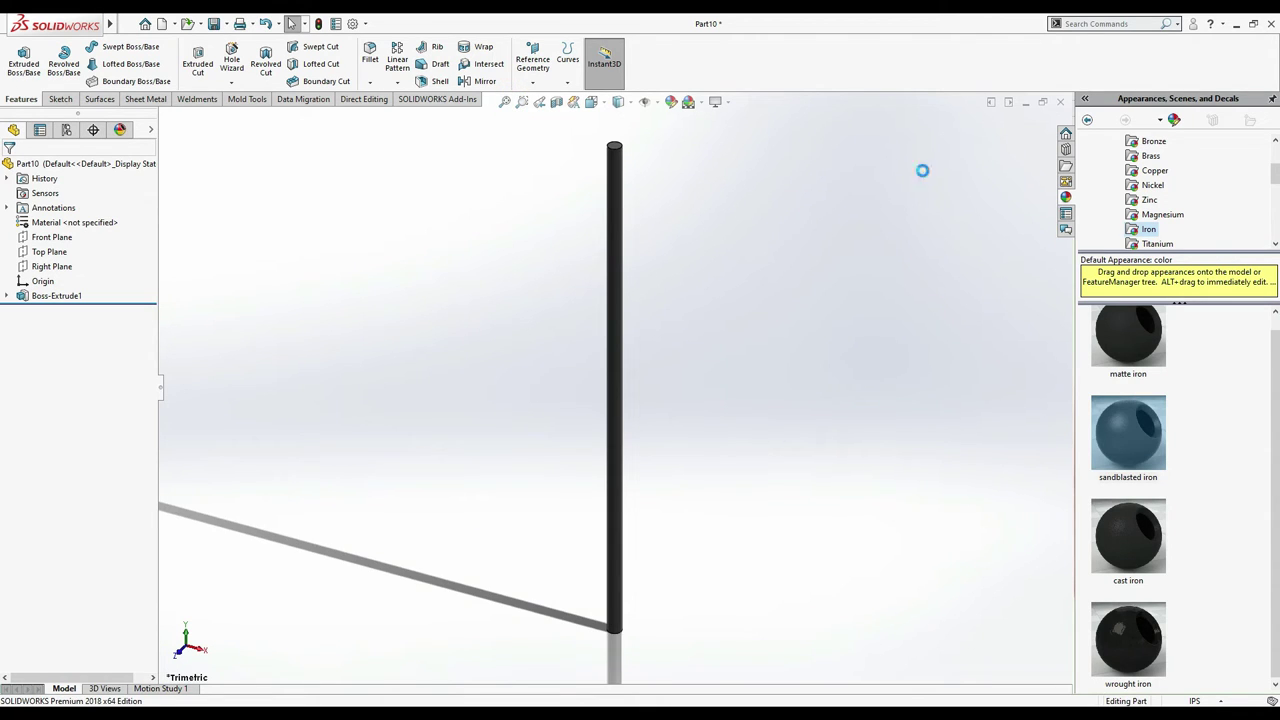
# - Save the rod part as 'hinge pin'
pyautogui.hotkey('ctrl', 's')
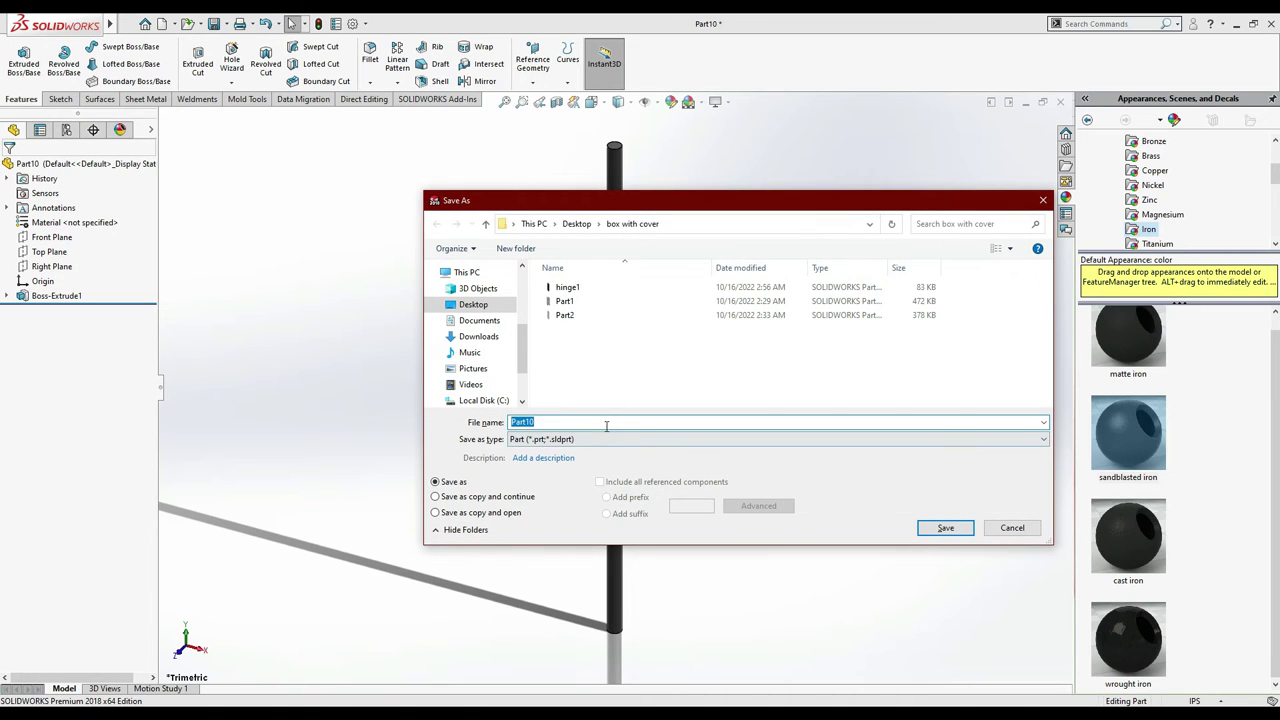
pyautogui.write('hinge')
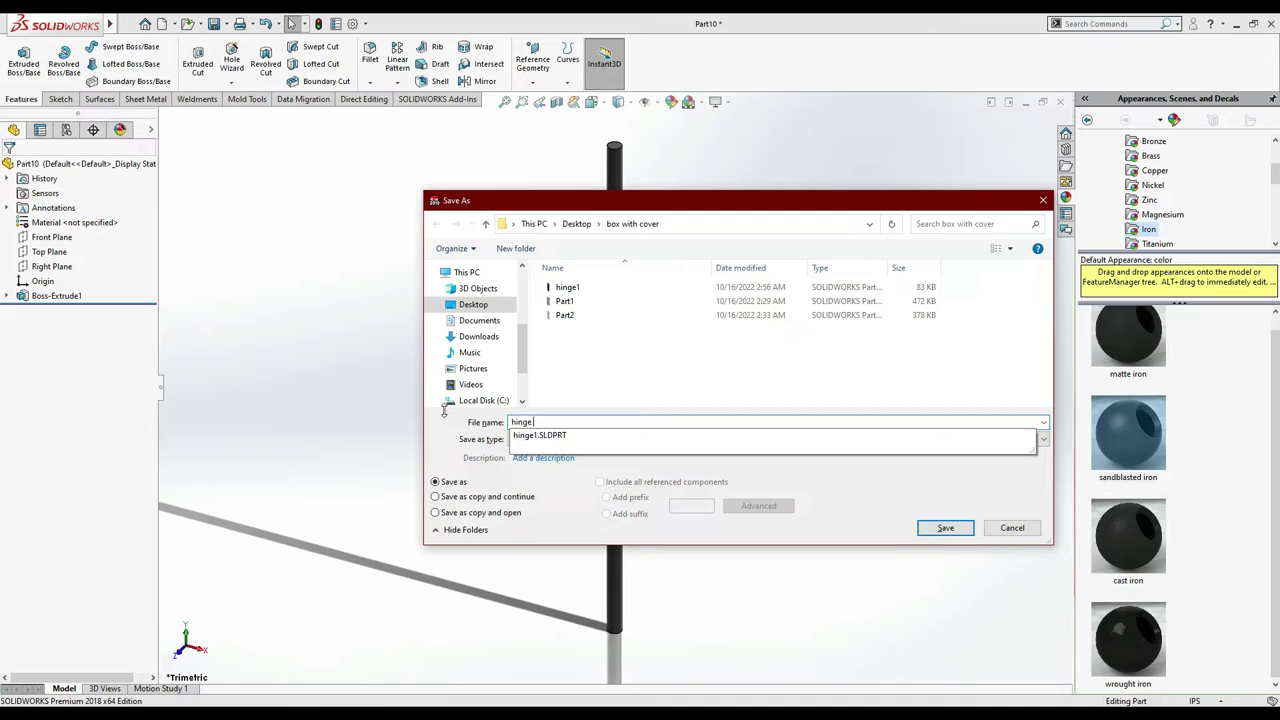
pyautogui.press('Escape')
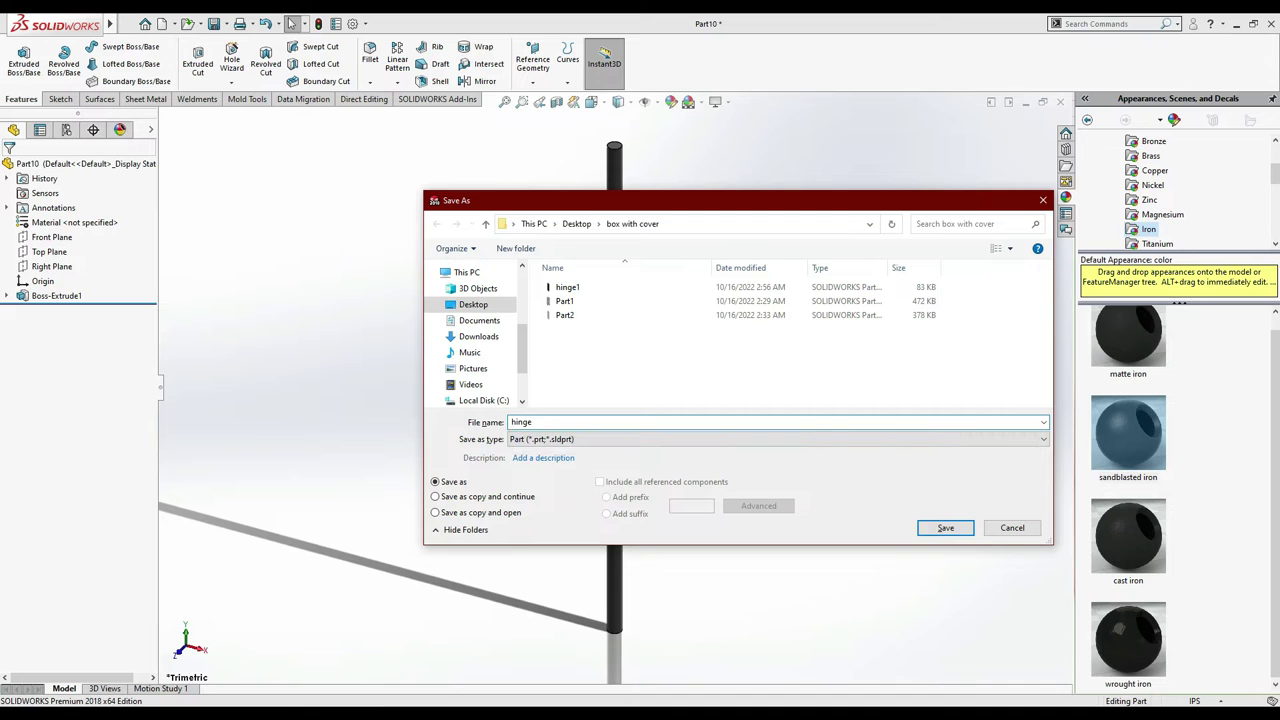
pyautogui.press('Return')
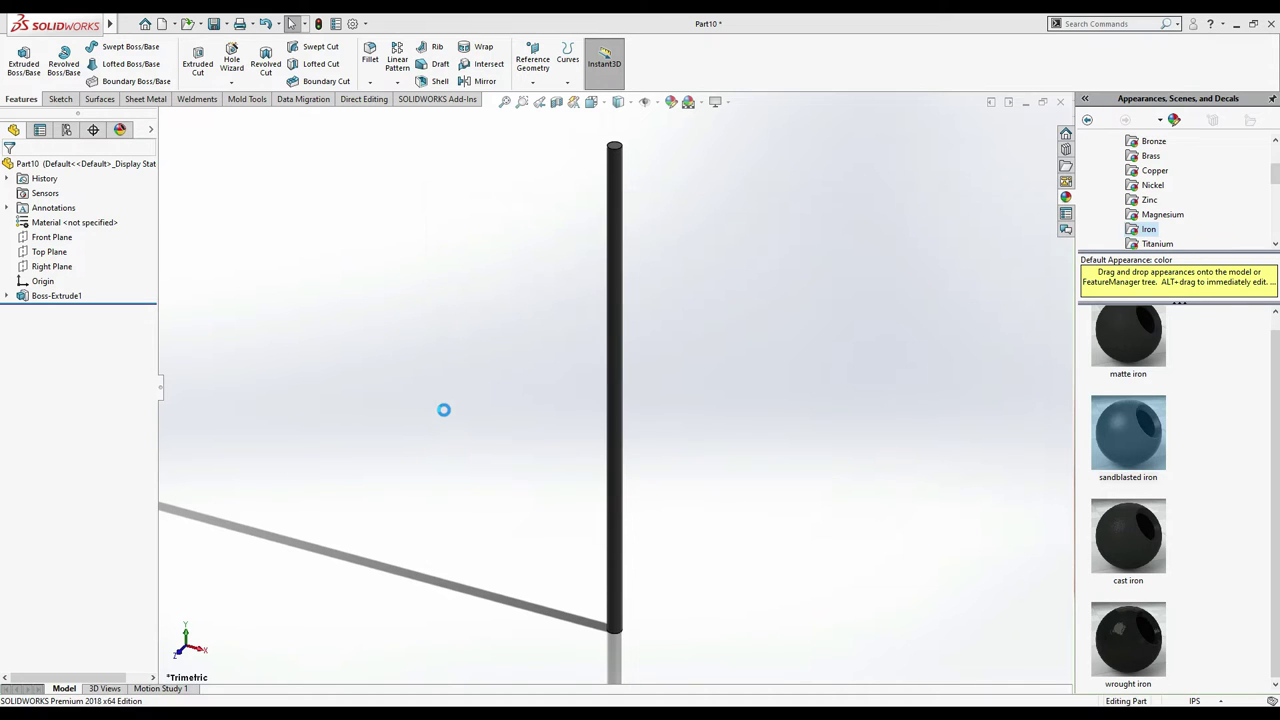
# - Create a new assembly document from File > New
pyautogui.click(132, 23)
pyautogui.click(436, 20)
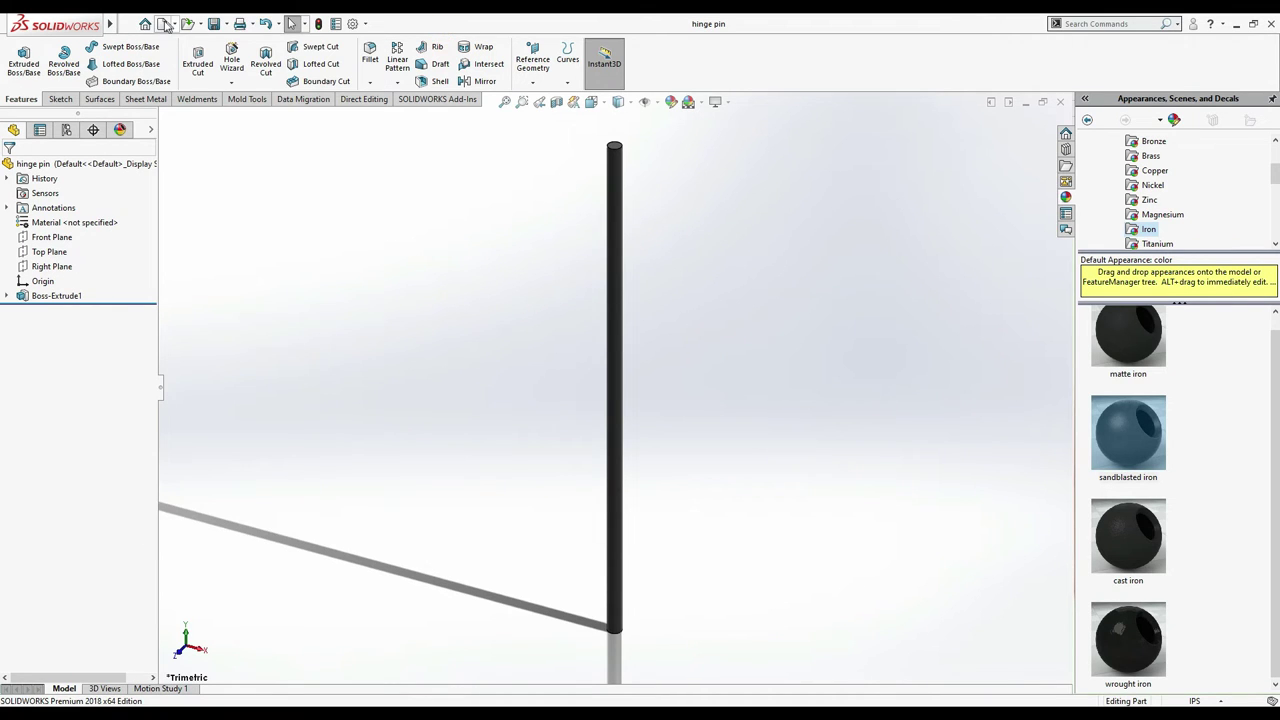
pyautogui.doubleClick(475, 337)
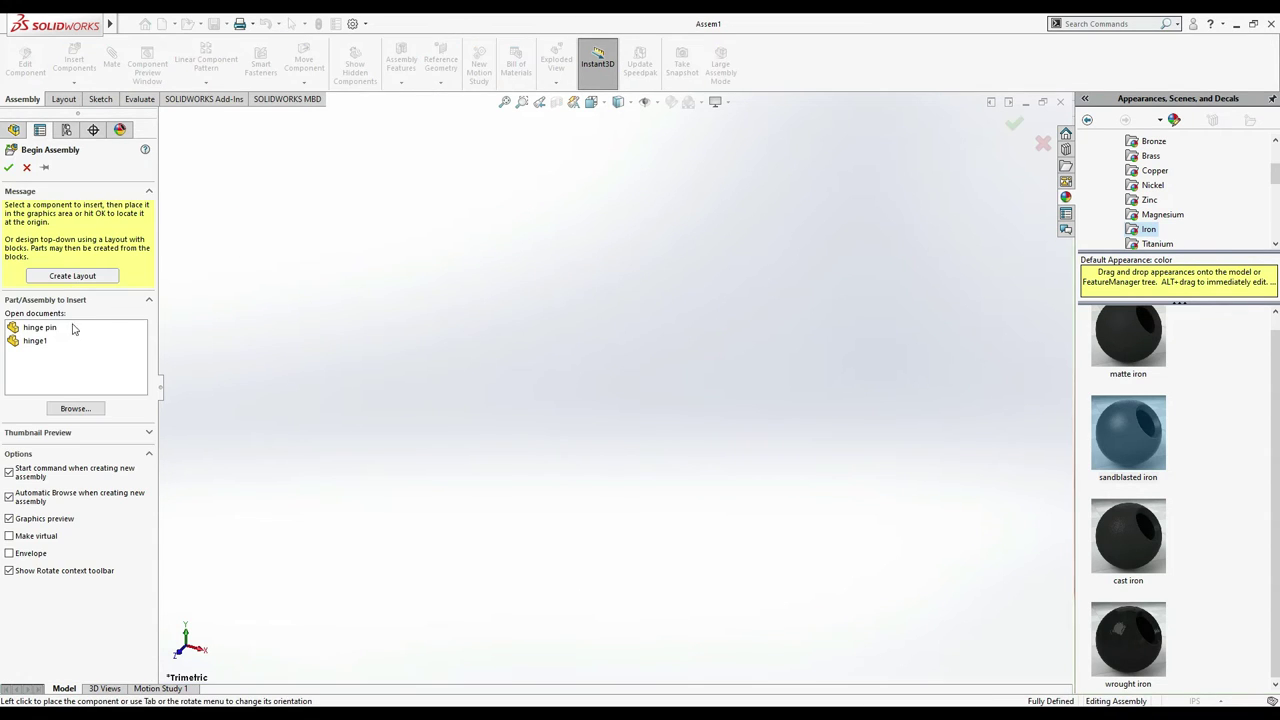
# - Insert hinge1 from the open documents at the assembly origin as hinge1<1>
pyautogui.click(655, 102)
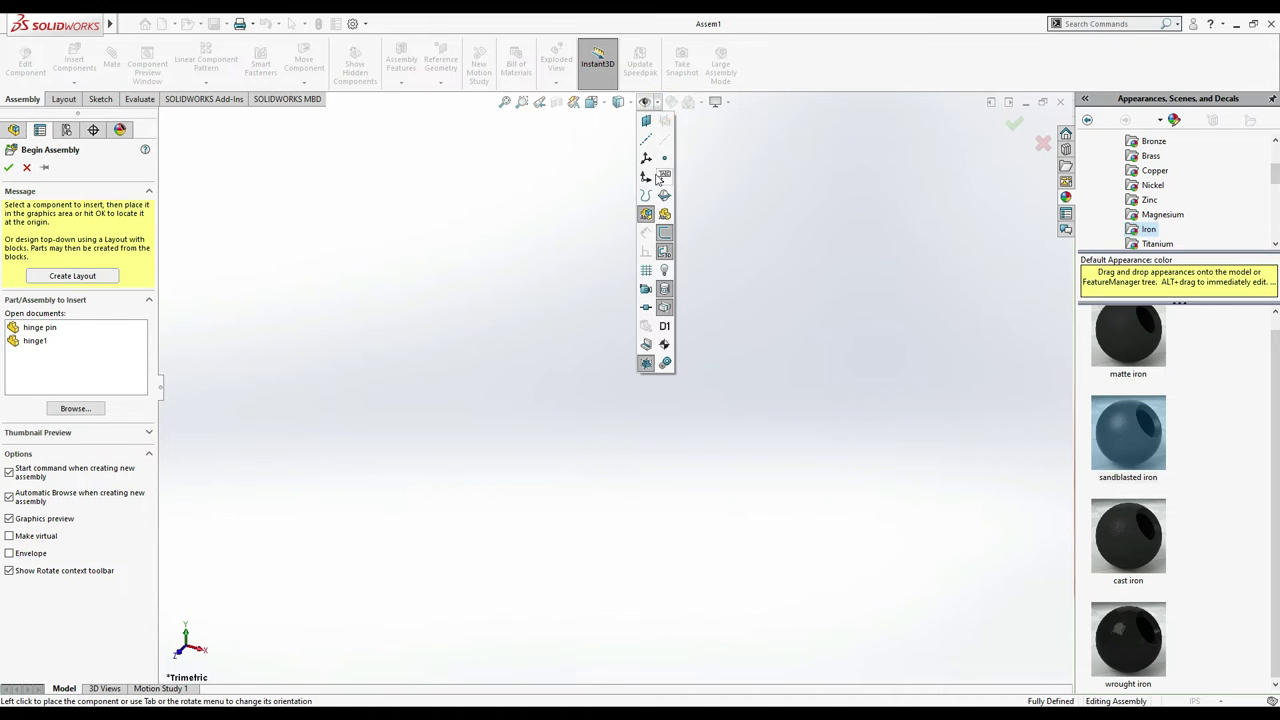
pyautogui.click(658, 103)
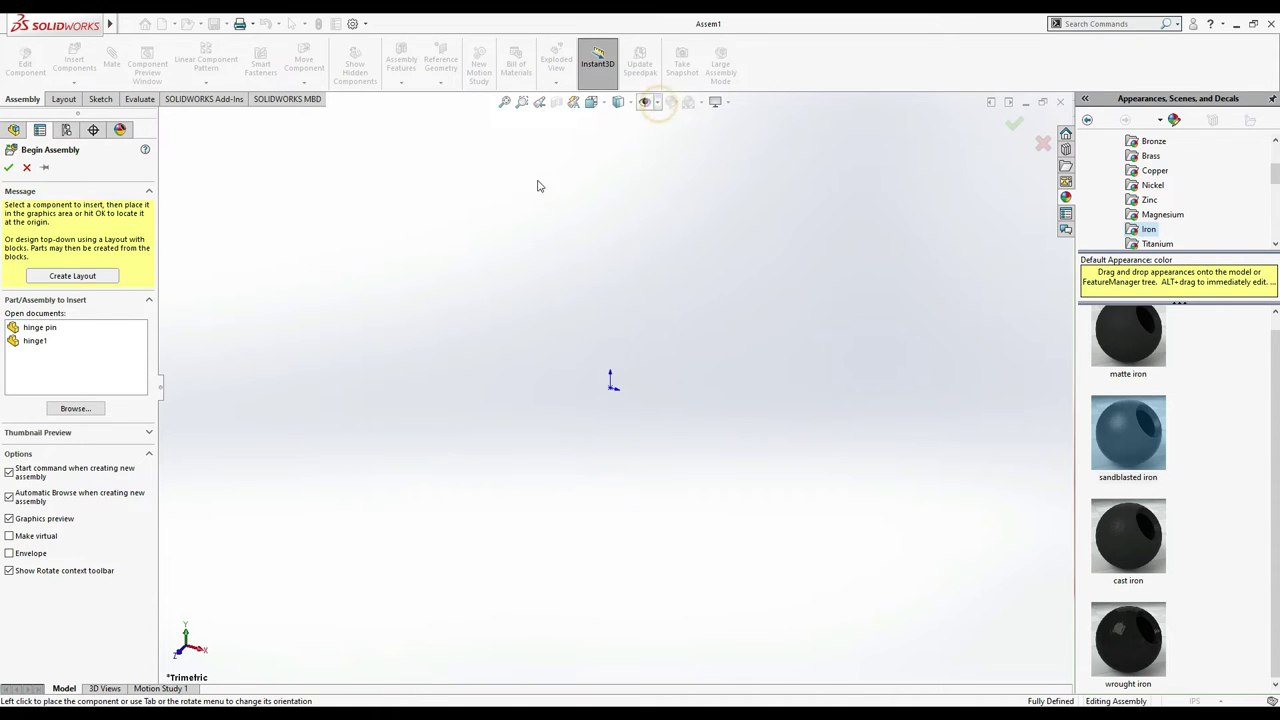
pyautogui.click(46, 341)
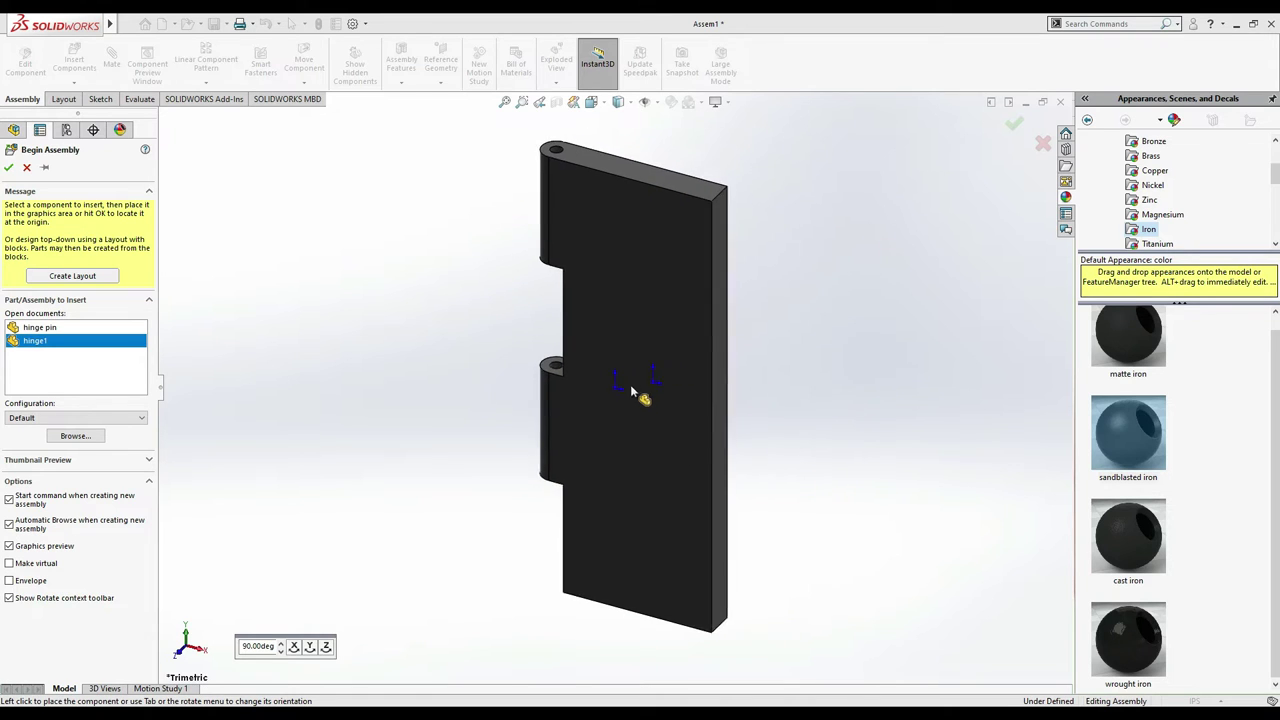
pyautogui.click(610, 385)
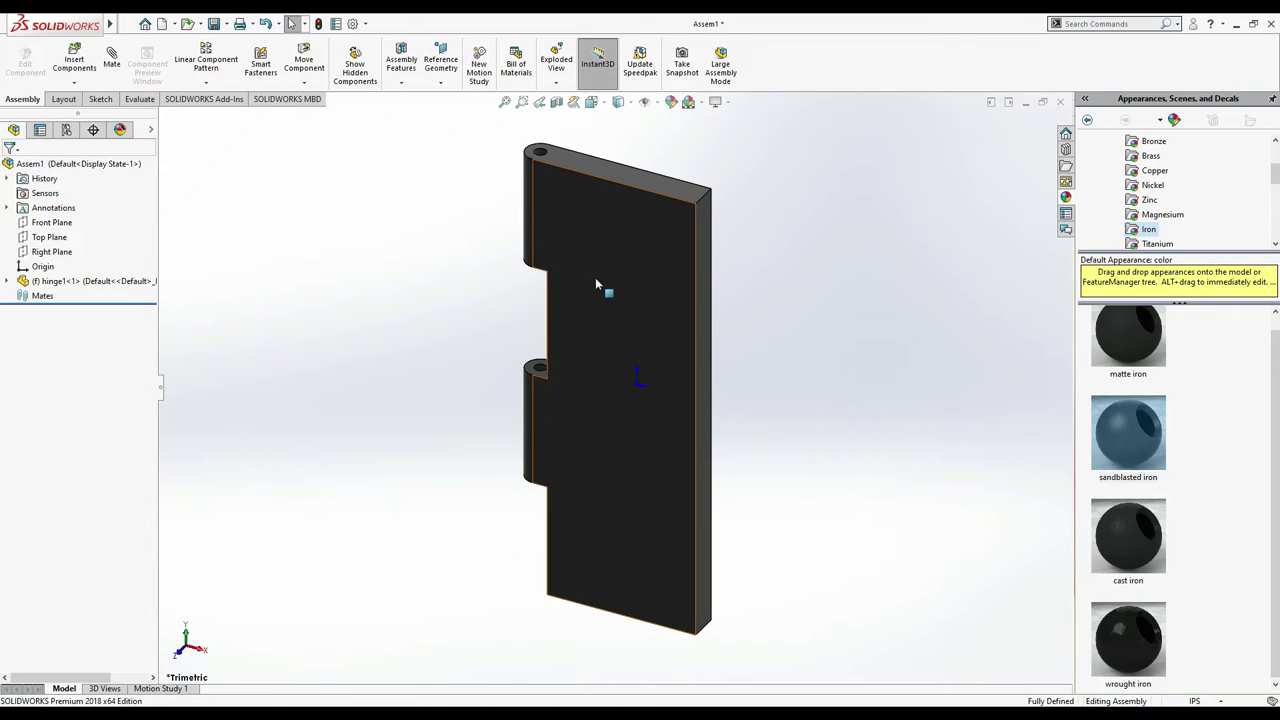
# - Copy hinge1 to the left as hinge1<2> and rotate it to face the first leaf
pyautogui.keyDown('ctrl'); pyautogui.moveTo(595, 277); pyautogui.dragTo(324, 399); pyautogui.keyUp('ctrl')
pyautogui.click(843, 330)
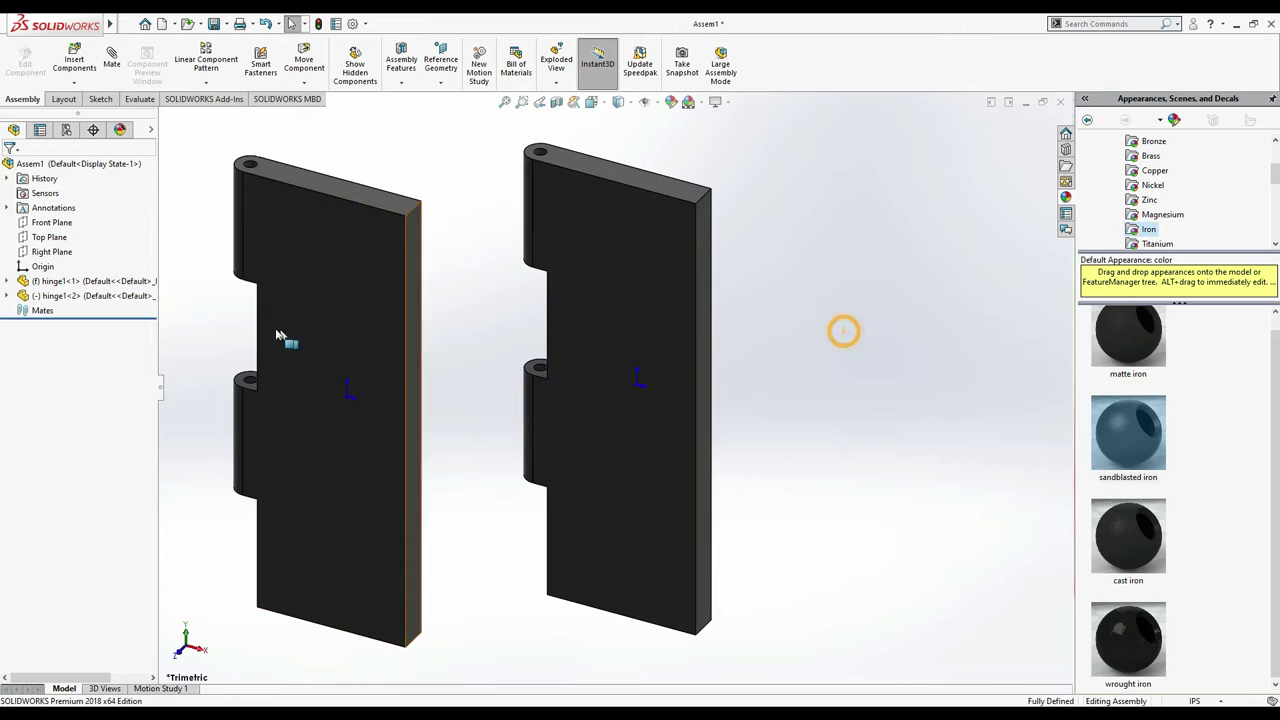
pyautogui.click(303, 84)
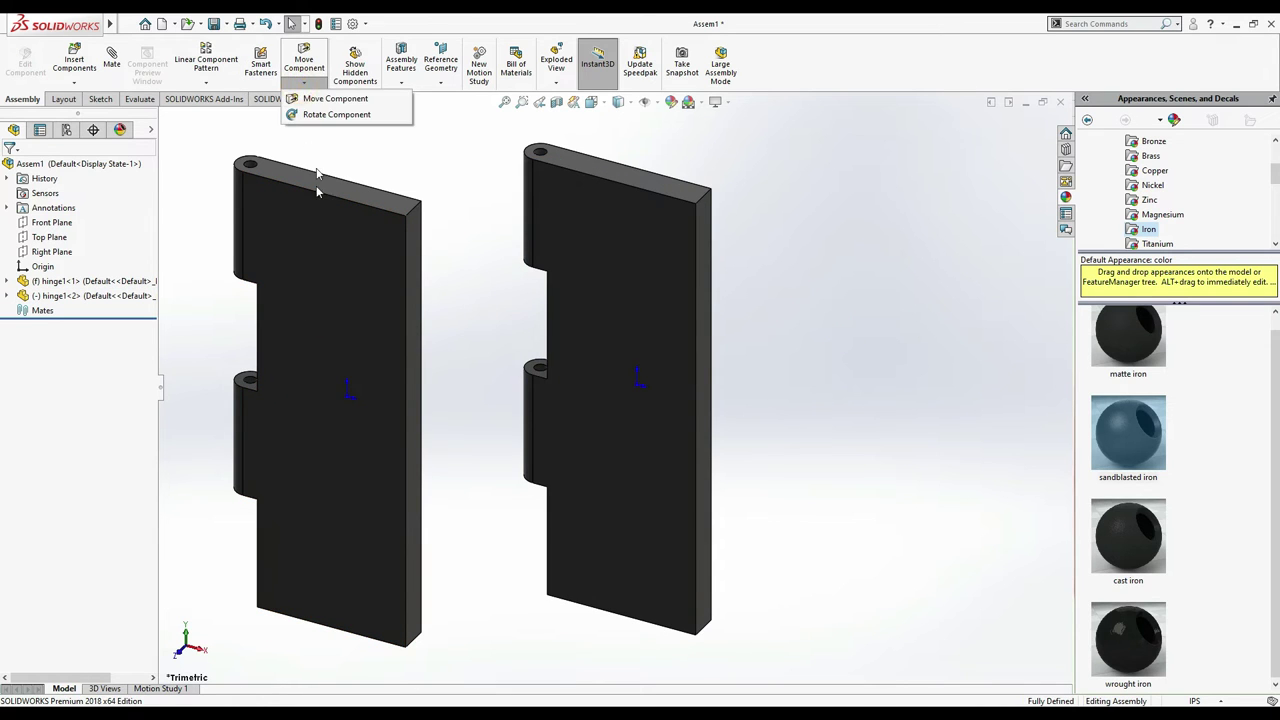
pyautogui.click(335, 111)
pyautogui.moveTo(299, 240); pyautogui.dragTo(305, 274)
pyautogui.moveTo(366, 381); pyautogui.dragTo(373, 545)
pyautogui.press('Escape')
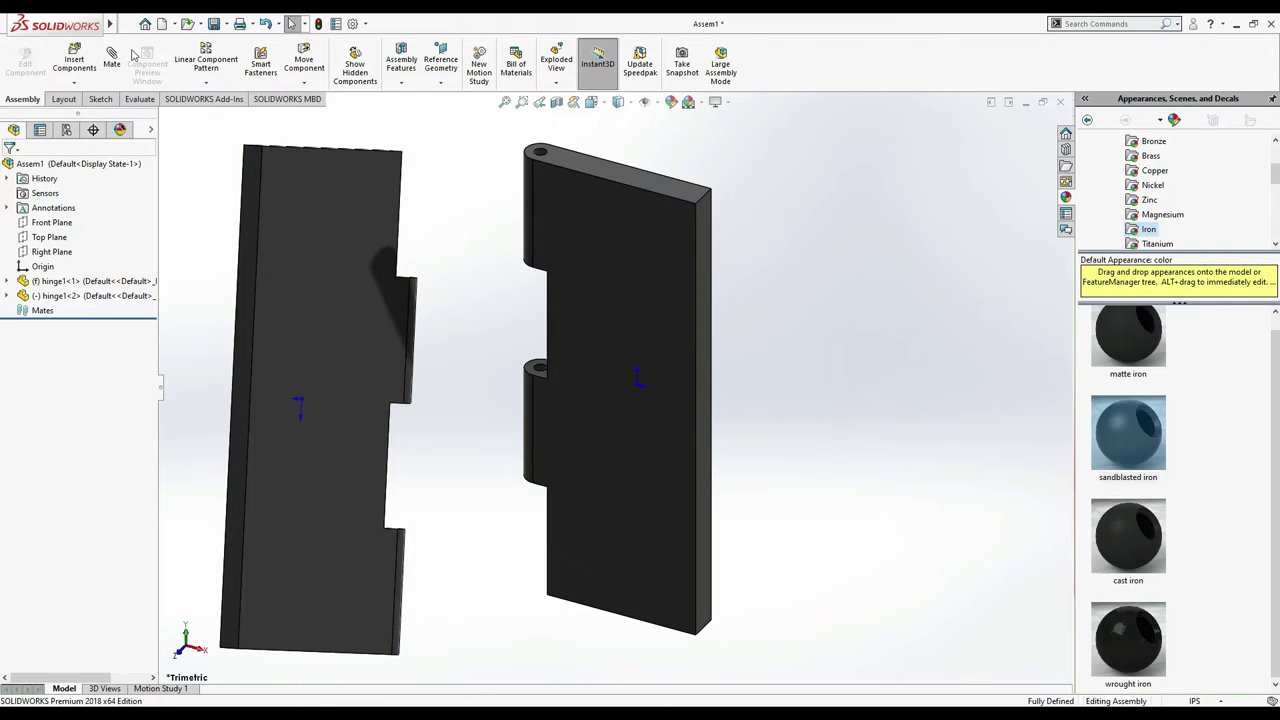
# - Insert the hinge pin component beside the hinge leaves
pyautogui.click(74, 62)
pyautogui.click(38, 316)
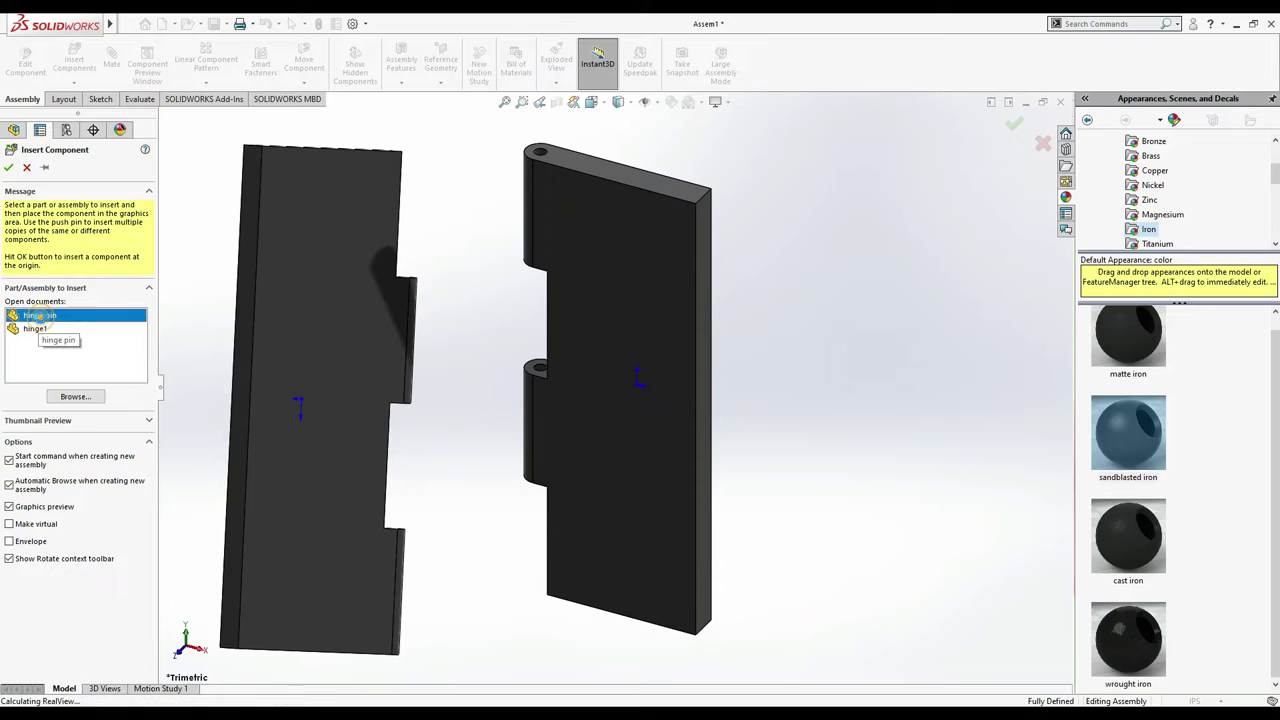
pyautogui.click(766, 383)
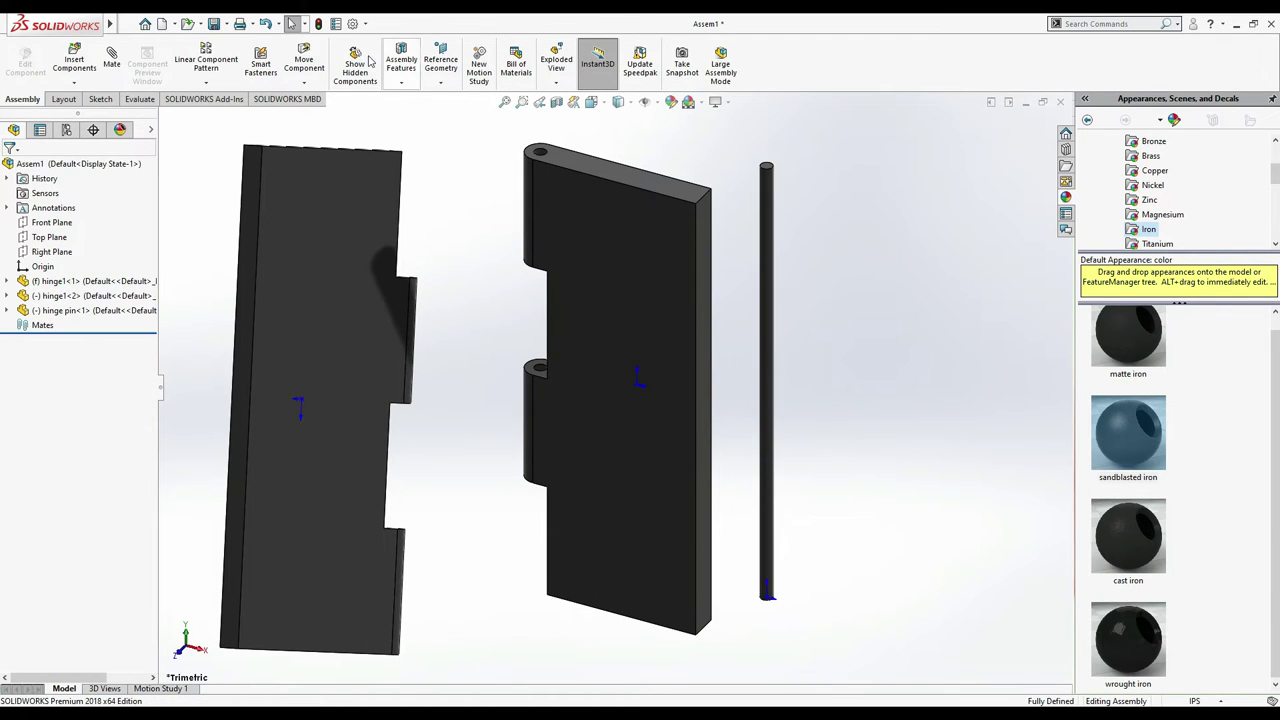
# - Mate the pin concentric with the right hinge's knuckle hole (Concentric1)
pyautogui.press('m')
pyautogui.click(768, 240)
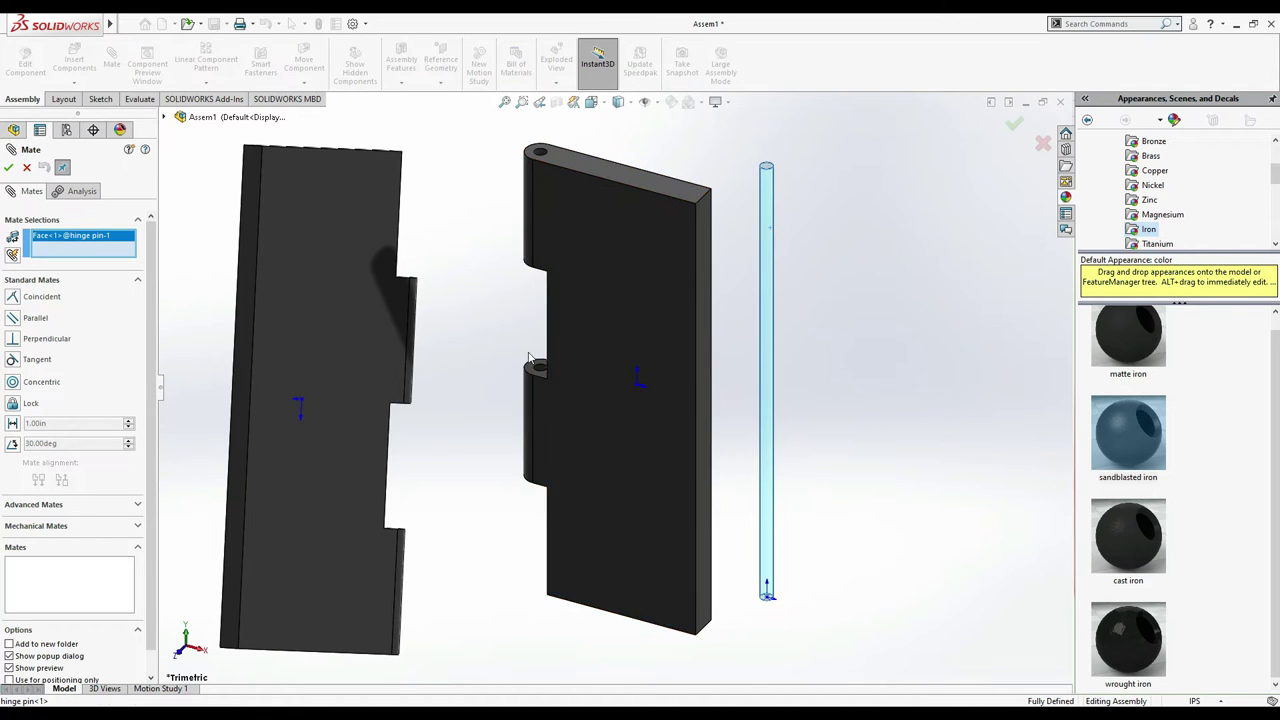
pyautogui.scroll(-5, 540, 370)
pyautogui.click(588, 402)
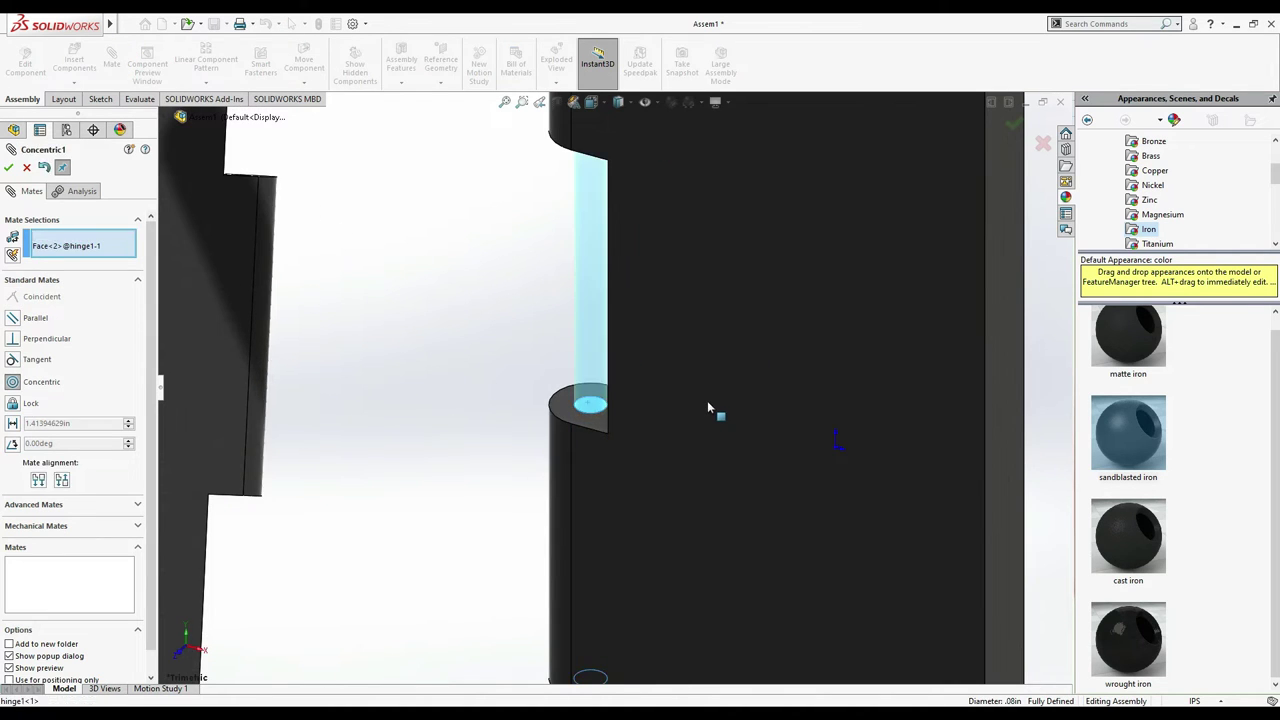
pyautogui.scroll(5, 710, 410)
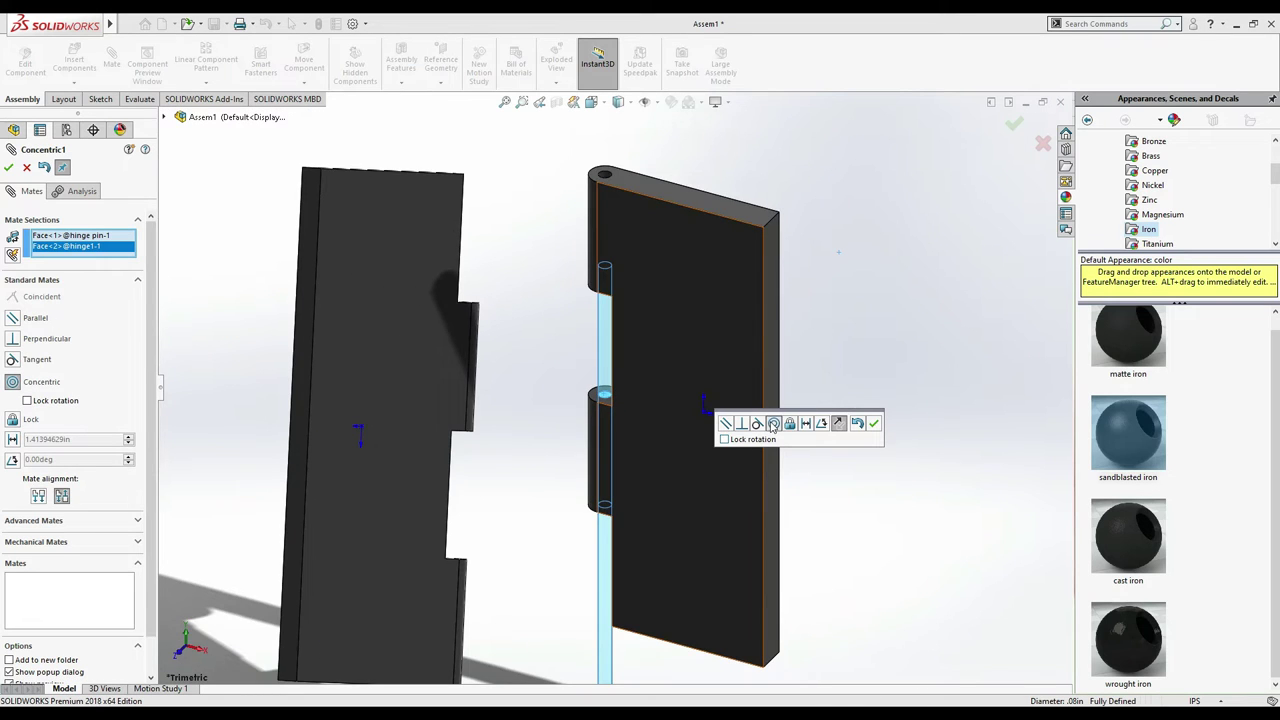
pyautogui.click(875, 427)
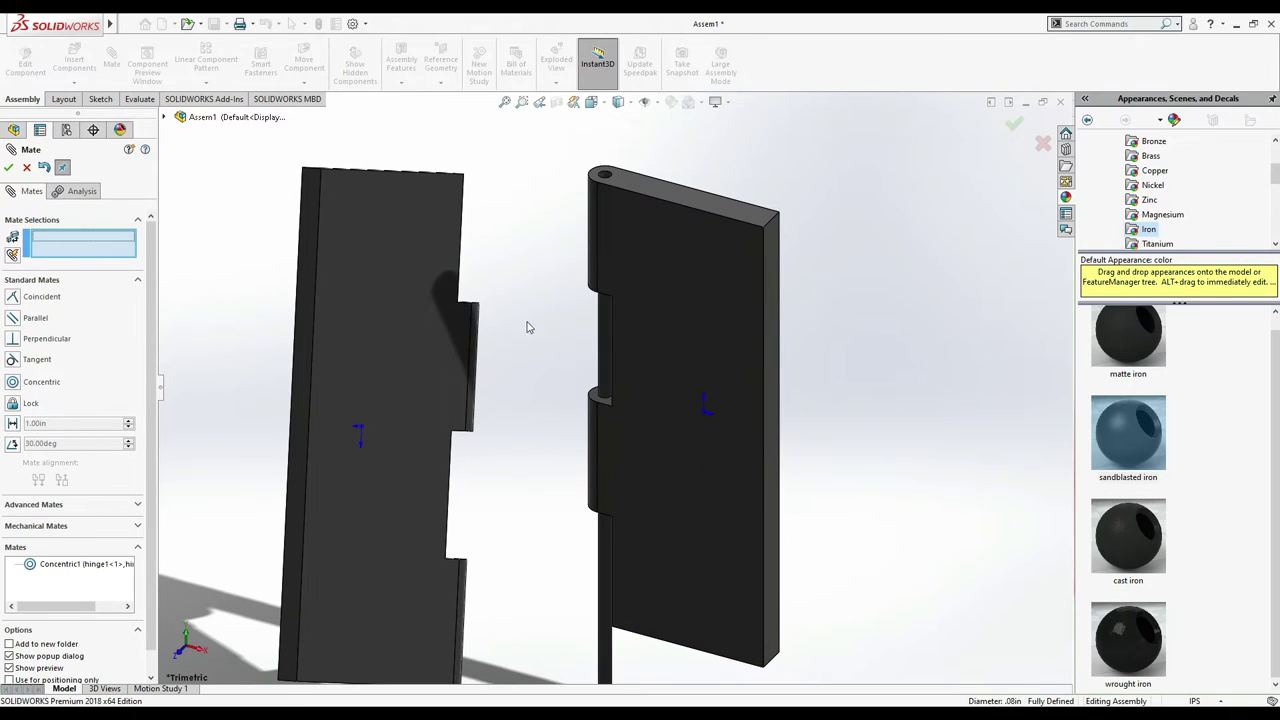
# - Mate the pin concentric with the left hinge's knuckle hole (Concentric2)
pyautogui.click(601, 368)
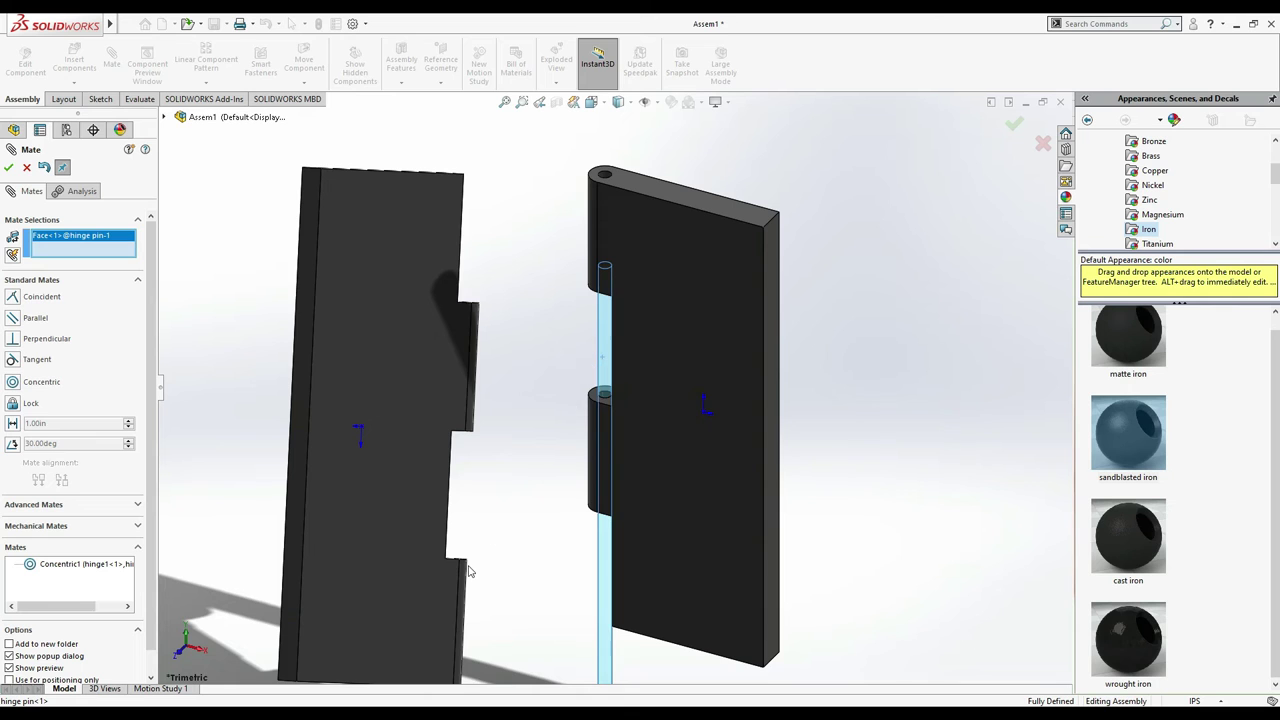
pyautogui.scroll(-5, 480, 320)
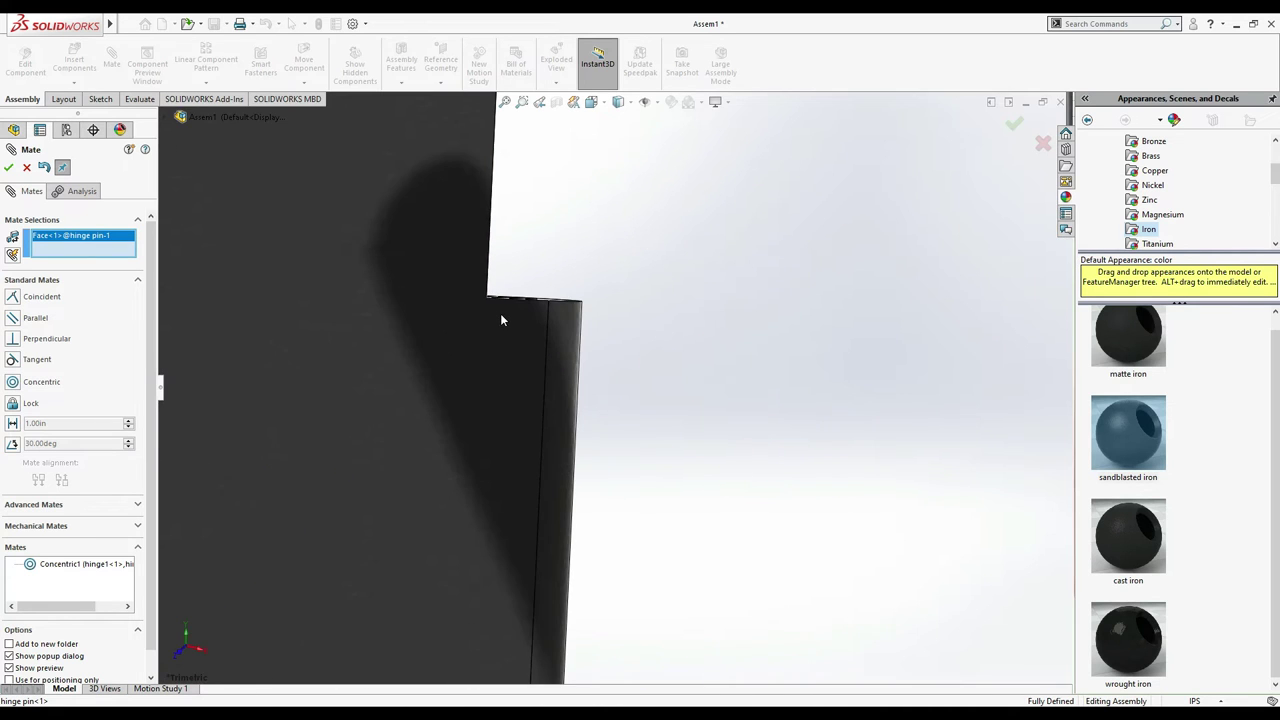
pyautogui.scroll(3, 500, 313)
pyautogui.click(508, 288)
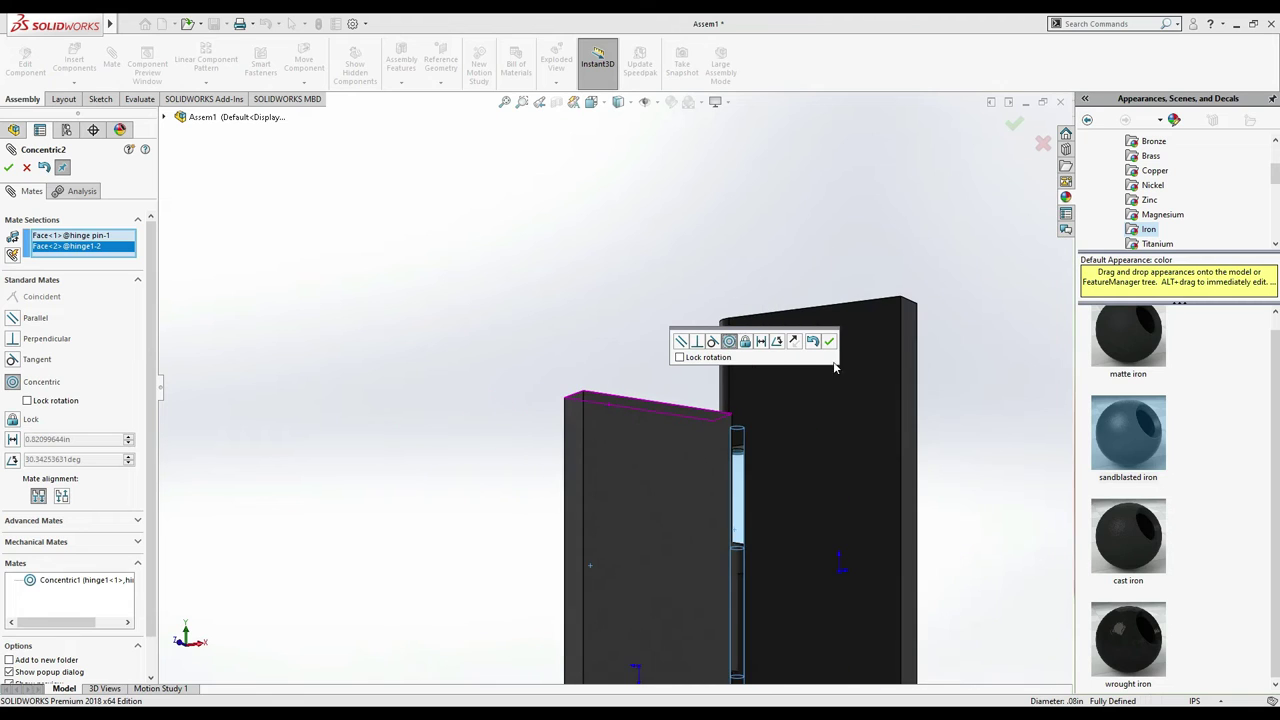
pyautogui.click(829, 343)
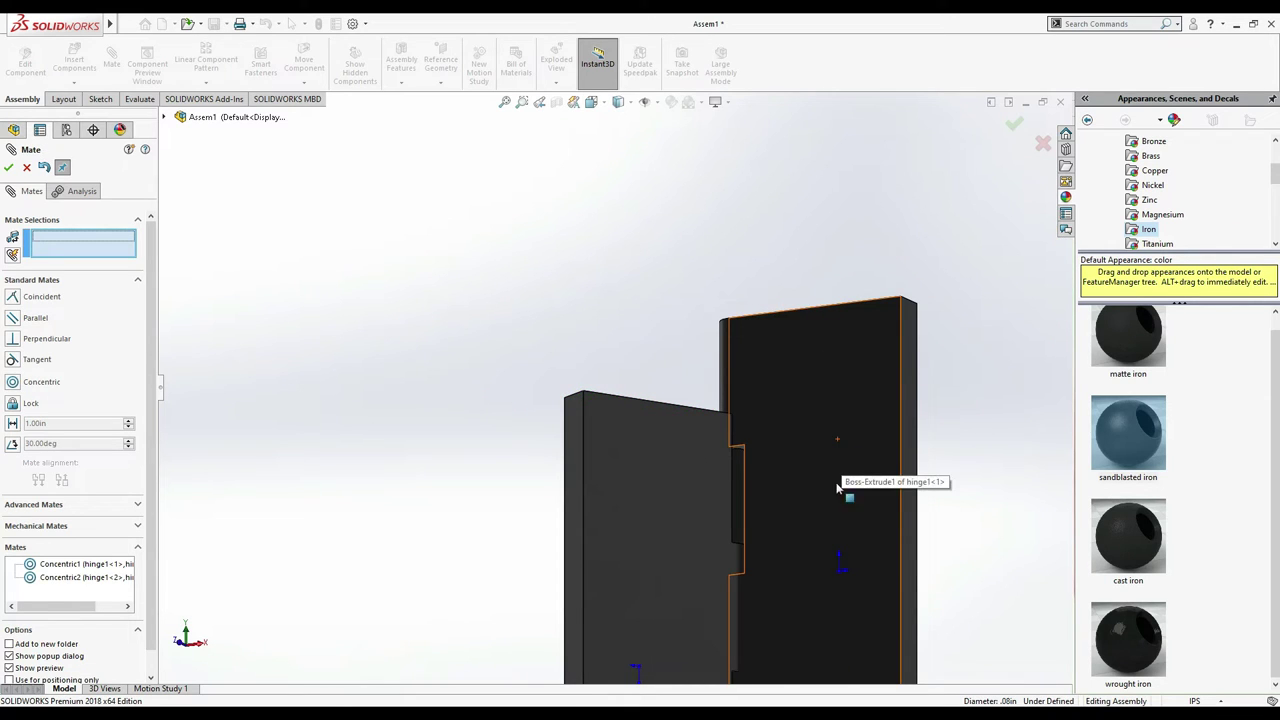
# - Swing the left hinge leaf open flat and raise the pin into the knuckle
pyautogui.hotkey('ctrl', '7')
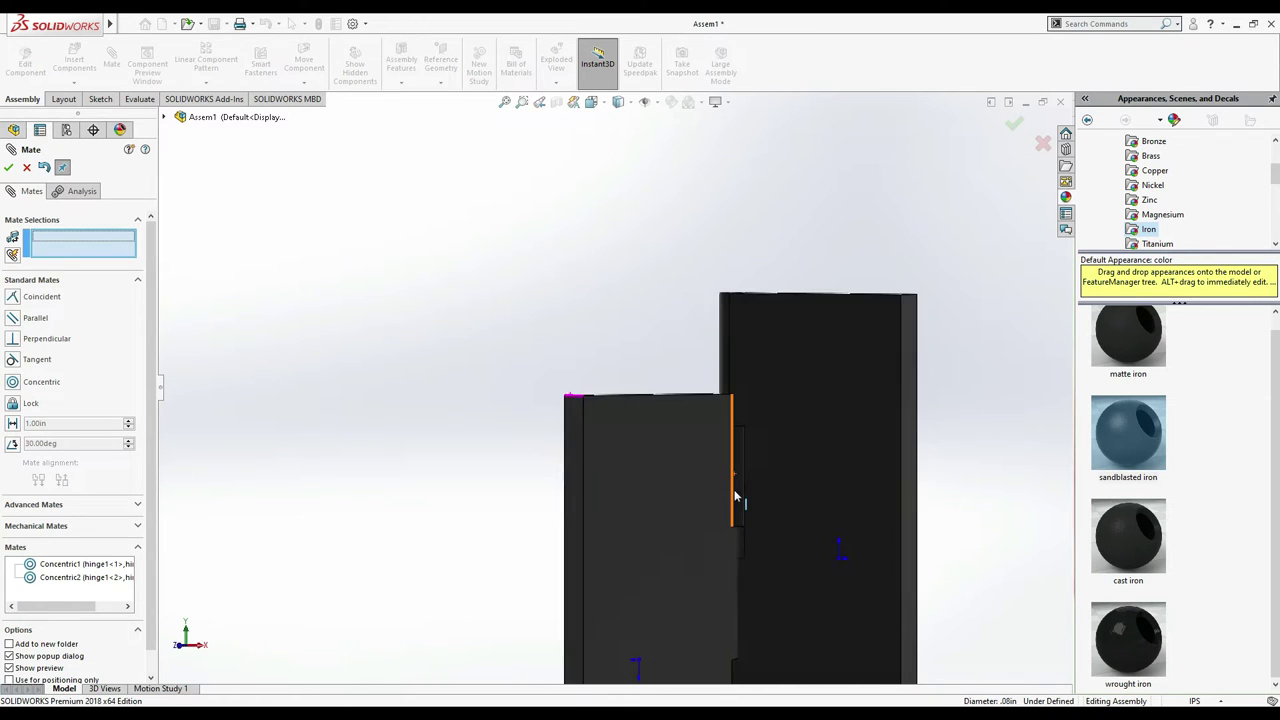
pyautogui.press('f')
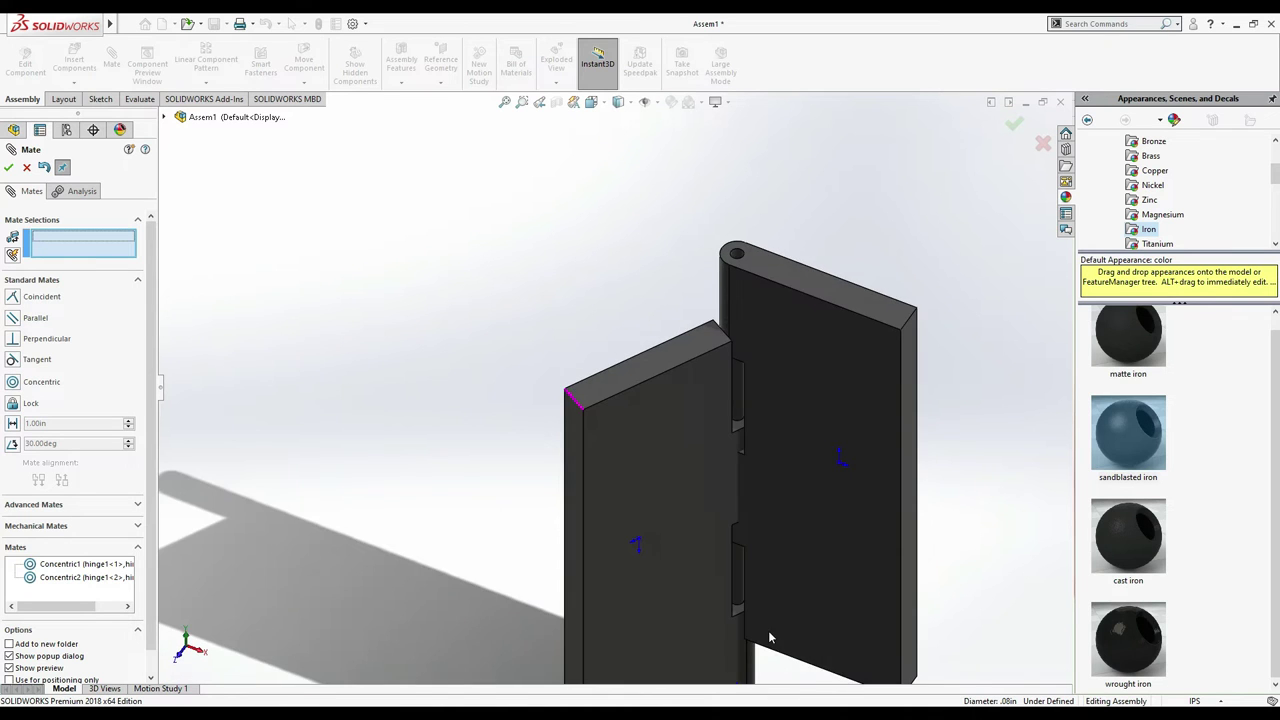
pyautogui.scroll(-5, 597, 434)
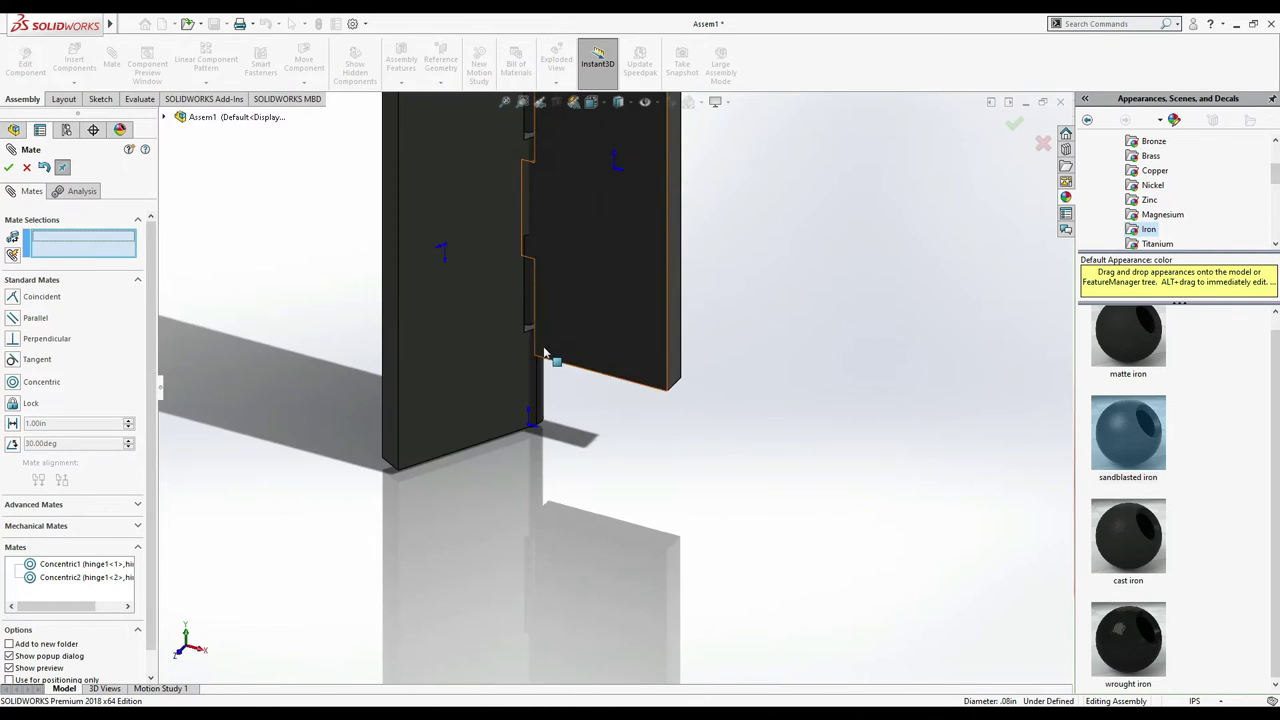
pyautogui.moveTo(420, 288); pyautogui.dragTo(325, 232)
pyautogui.moveTo(529, 465); pyautogui.dragTo(515, 330)
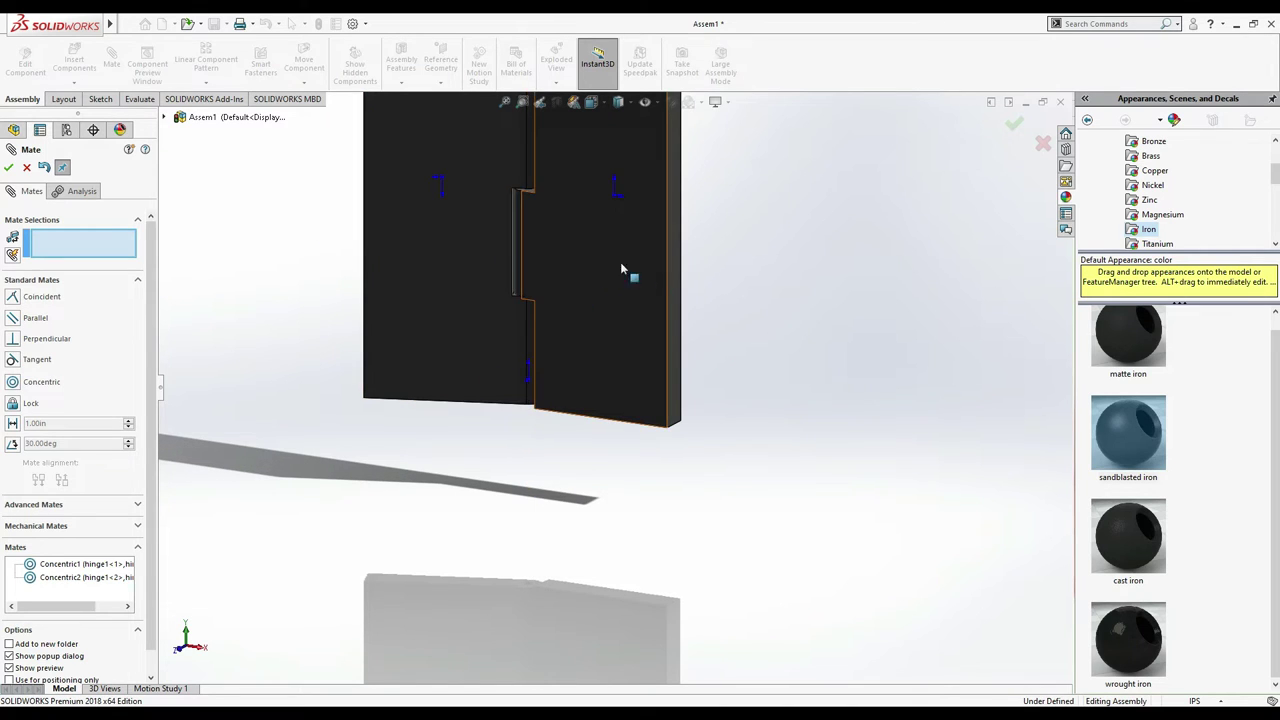
# - Add a Coincident mate making the pin's top face flush with the leaf's top face
pyautogui.hotkey('ctrl', '7')
pyautogui.scroll(-5, 600, 277)
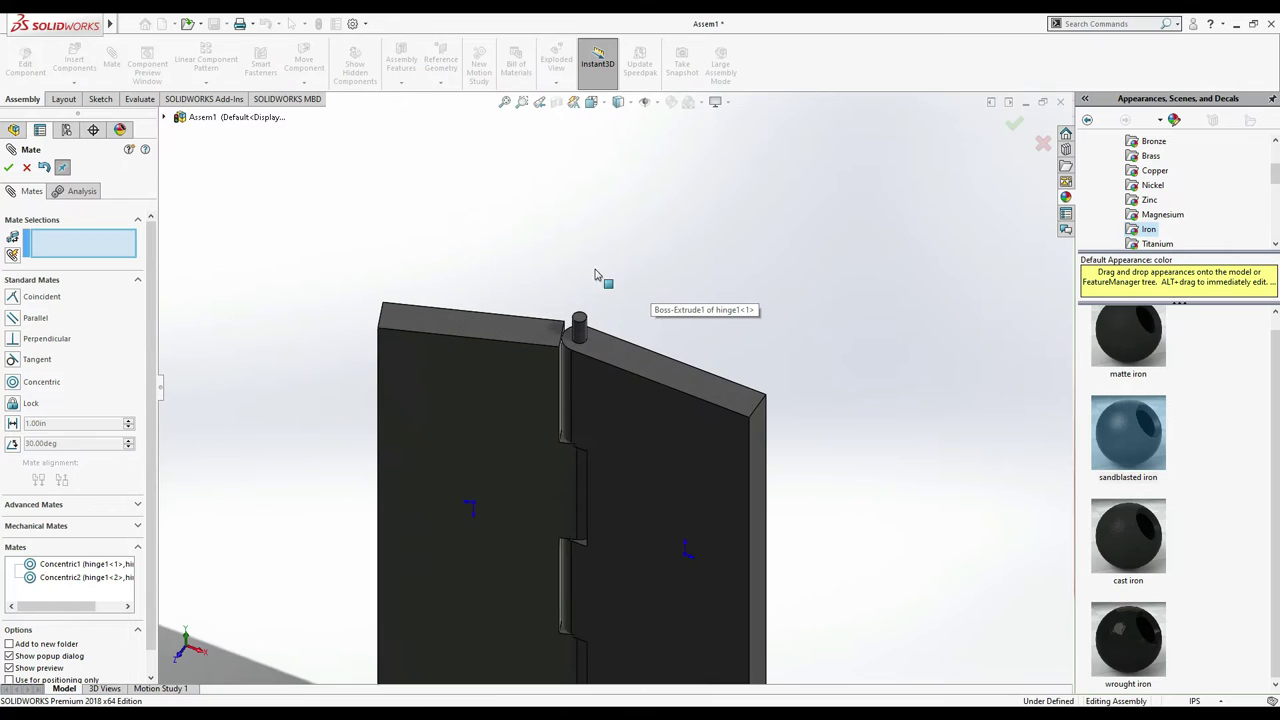
pyautogui.click(622, 368)
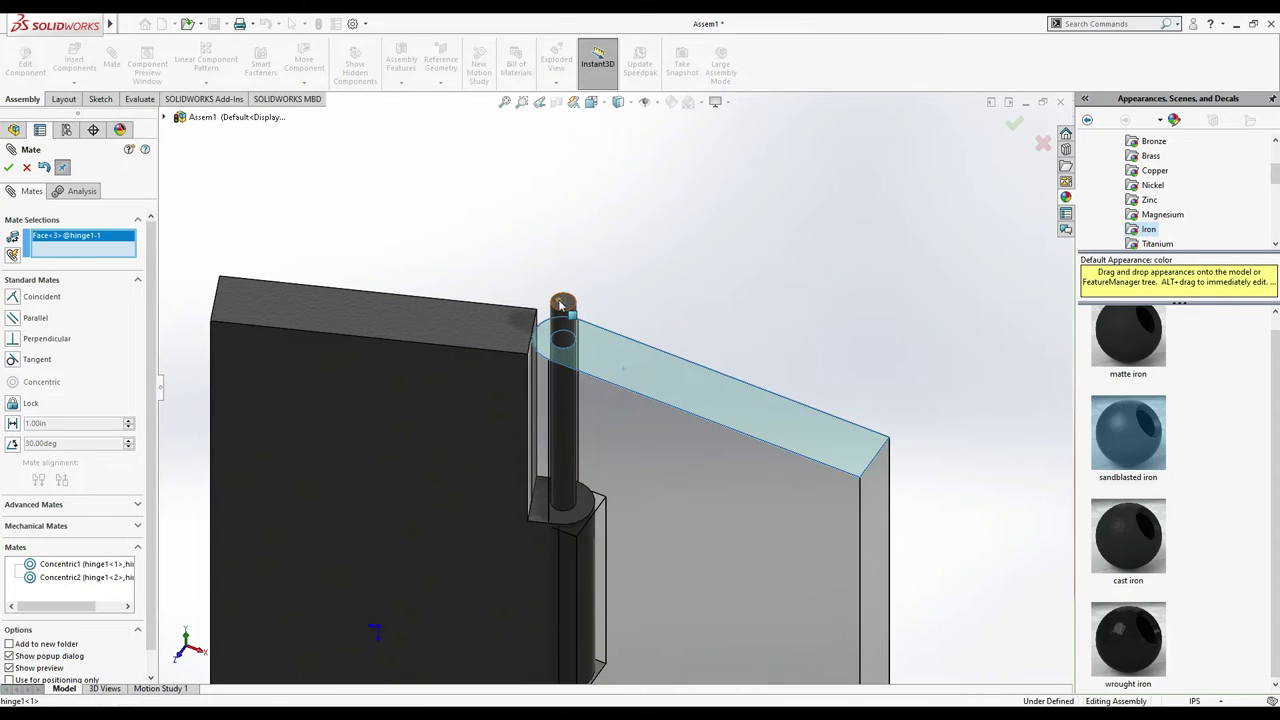
pyautogui.click(558, 299)
pyautogui.click(480, 316)
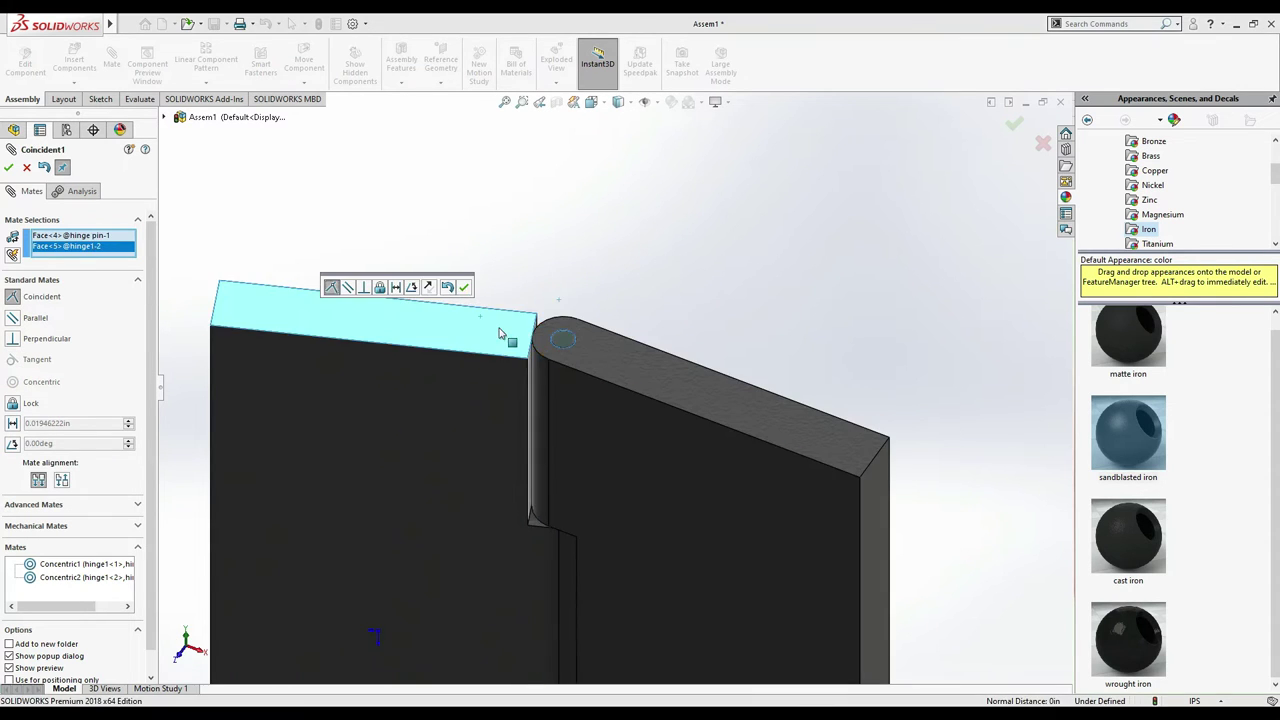
pyautogui.click(465, 289)
pyautogui.hotkey('ctrl', '7')
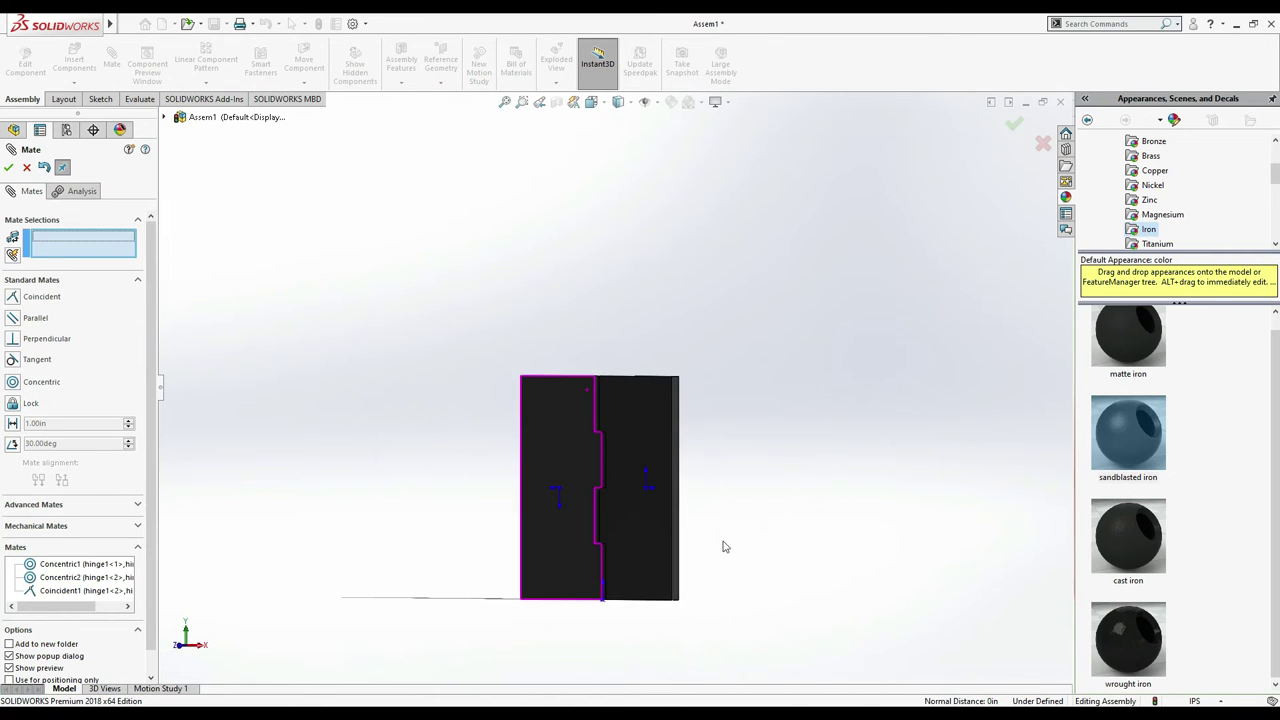
# - Close the Mate tool and swing the left hinge leaf about the pin
pyautogui.click(10, 168)
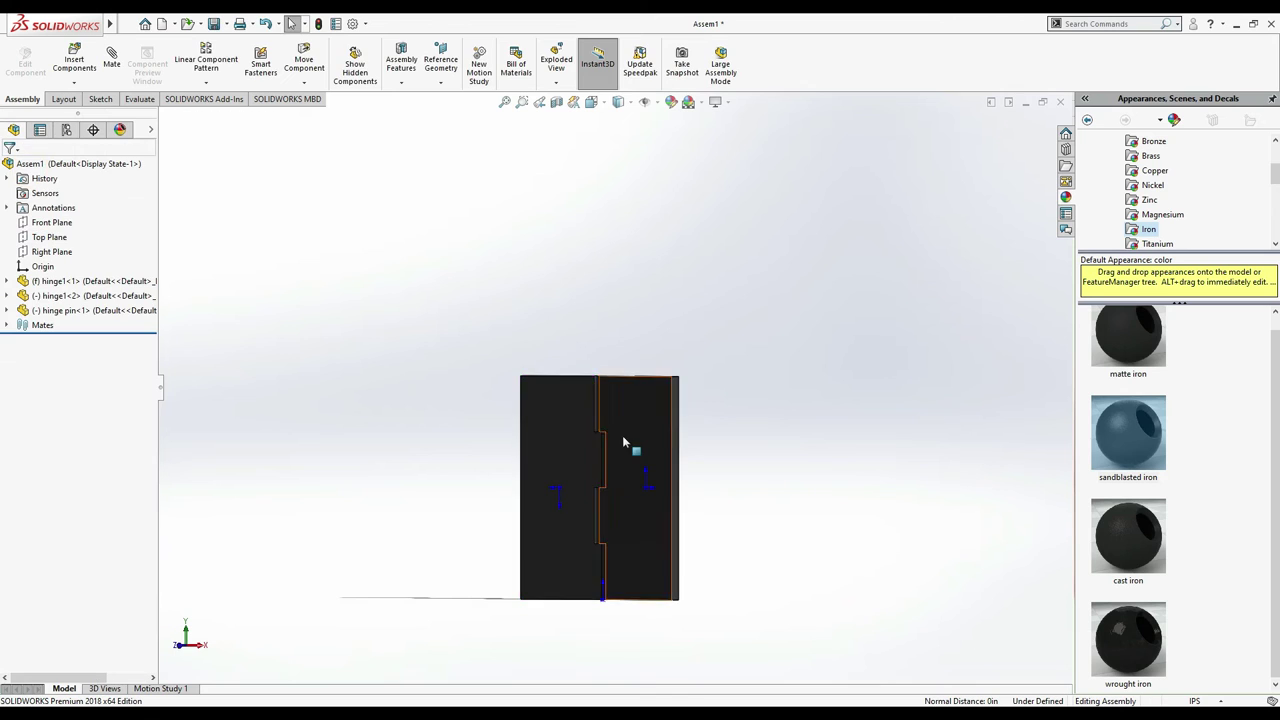
pyautogui.click(536, 447)
pyautogui.moveTo(600, 465); pyautogui.dragTo(381, 462)
pyautogui.press('Escape')
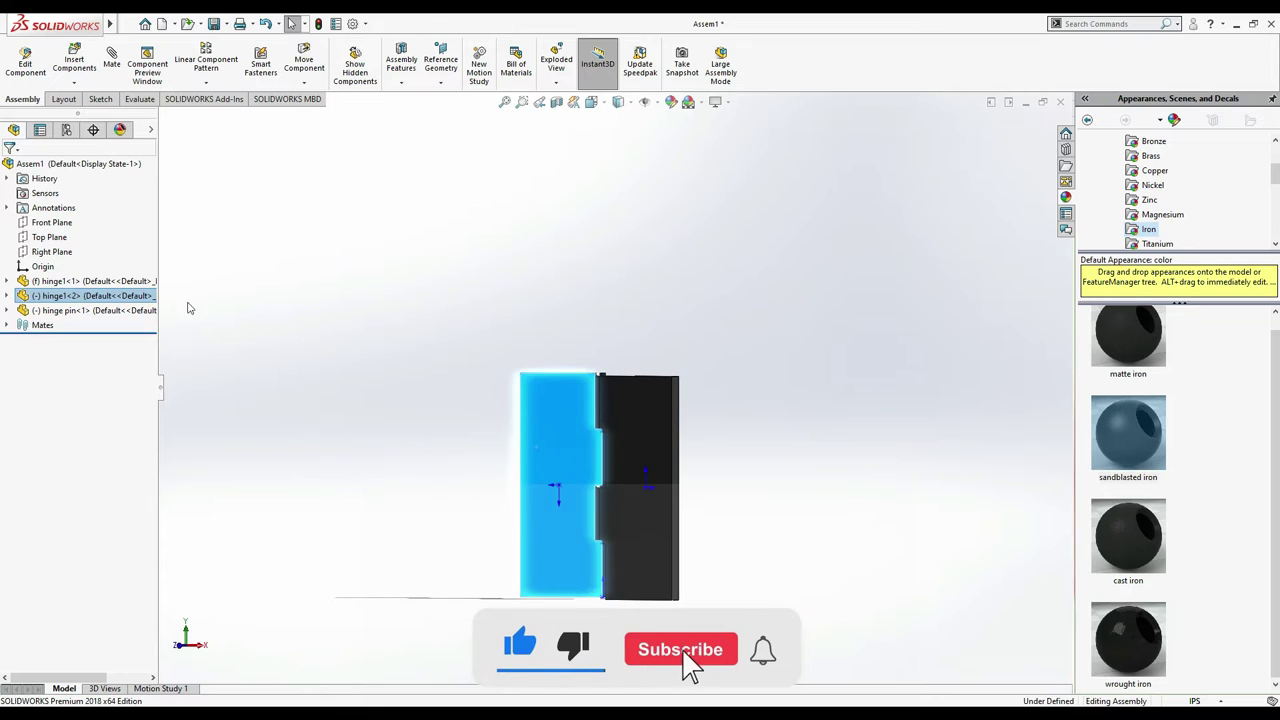
# - Expand the Mates folder and select Coincident1 to check it
pyautogui.click(7, 325)
pyautogui.click(68, 373)
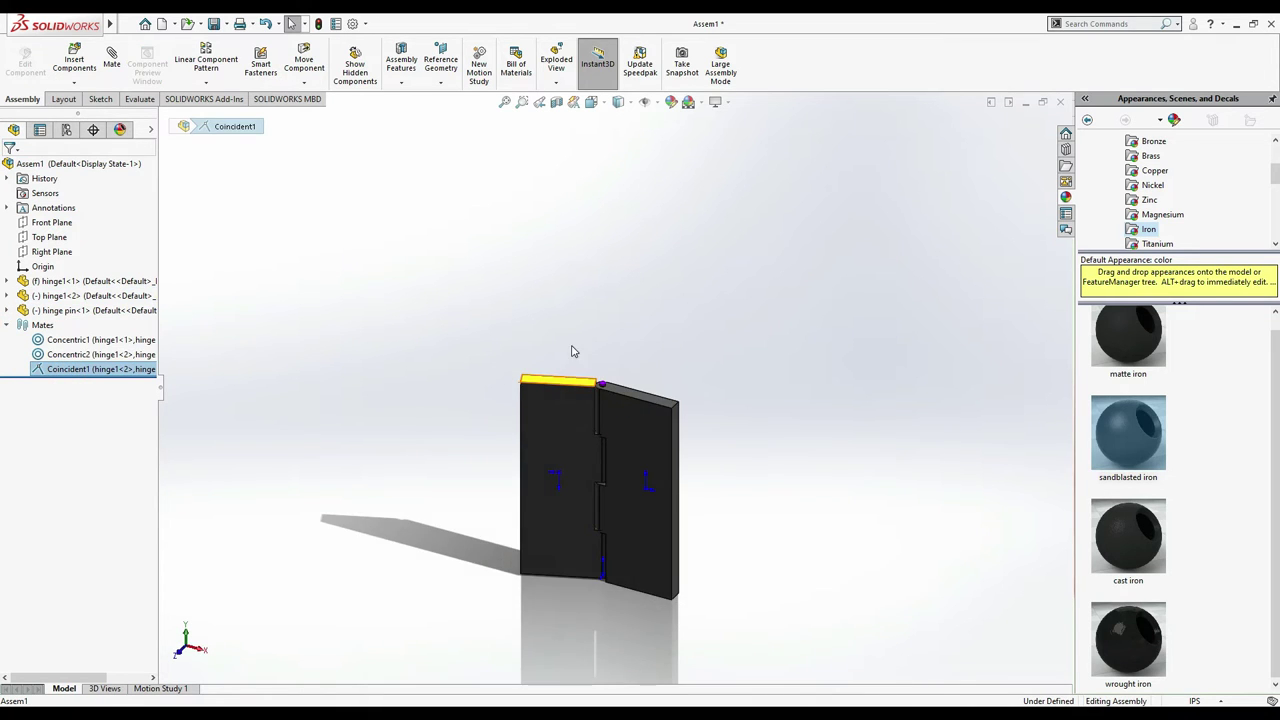
pyautogui.scroll(-8, 571, 405)
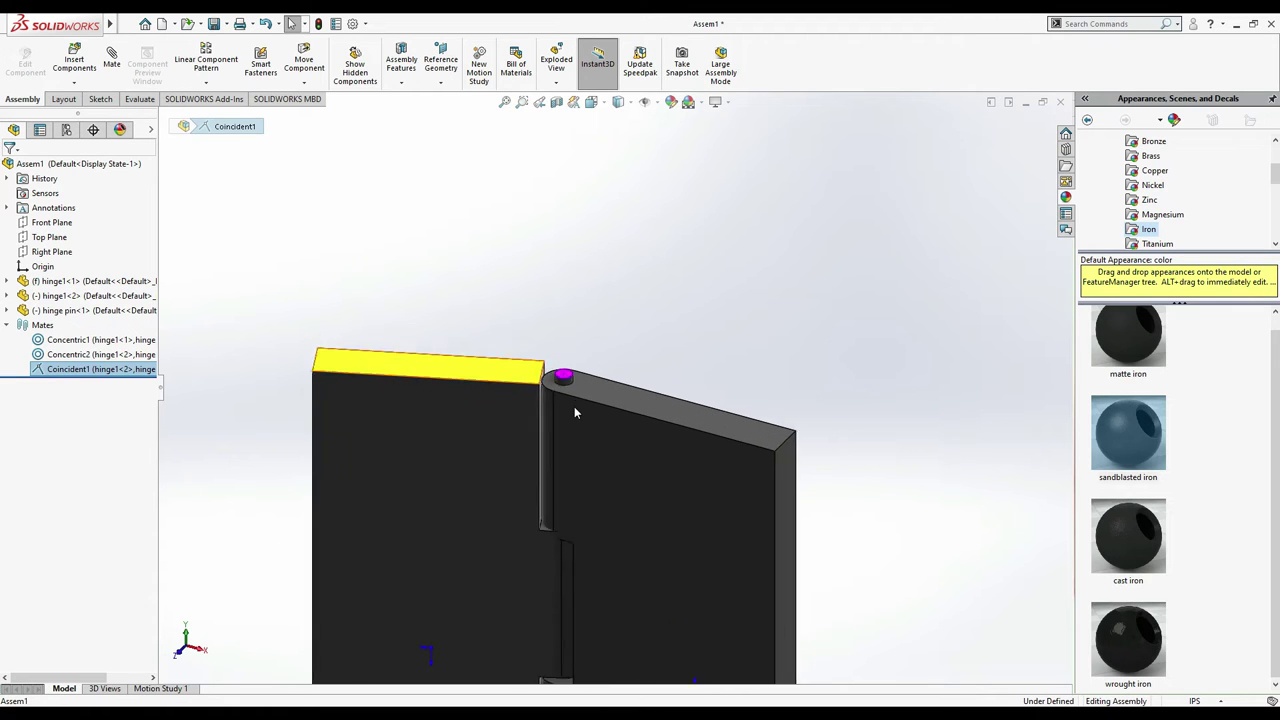
# - Add Coincident2 so the pin's top face is flush with hinge1<1>'s top face
pyautogui.click(74, 60)
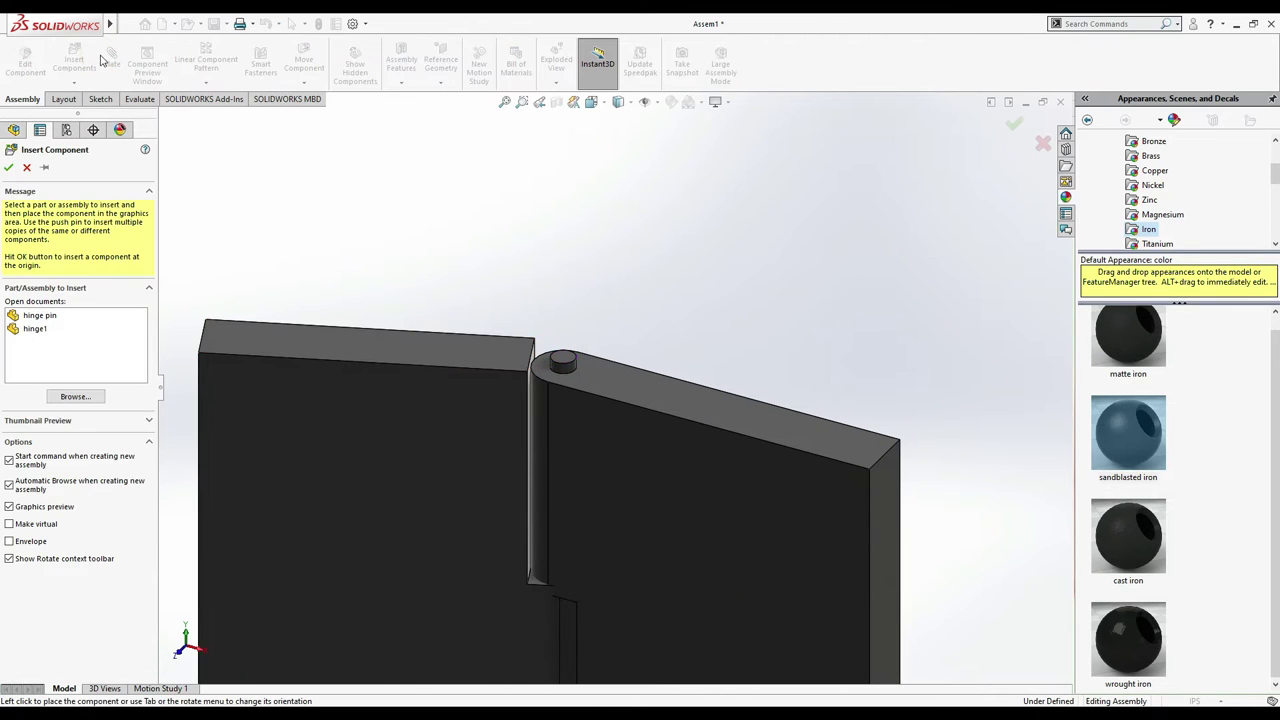
pyautogui.click(26, 168)
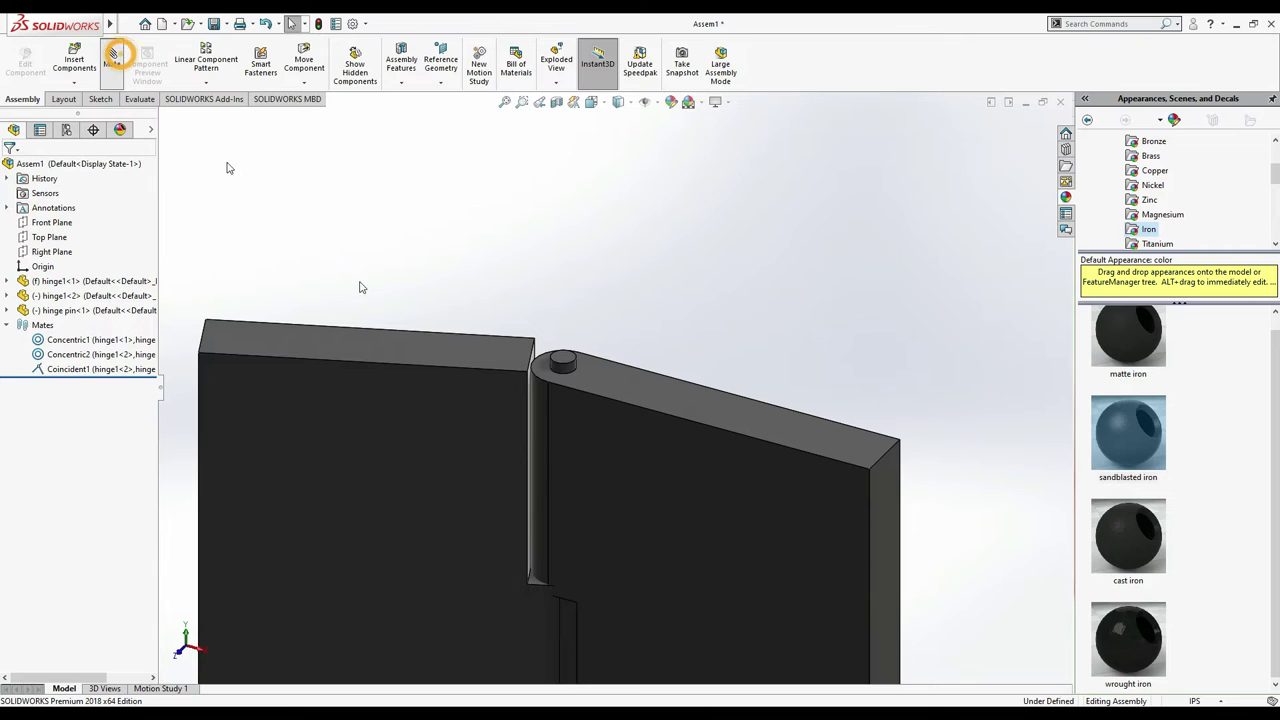
pyautogui.click(649, 396)
pyautogui.click(563, 360)
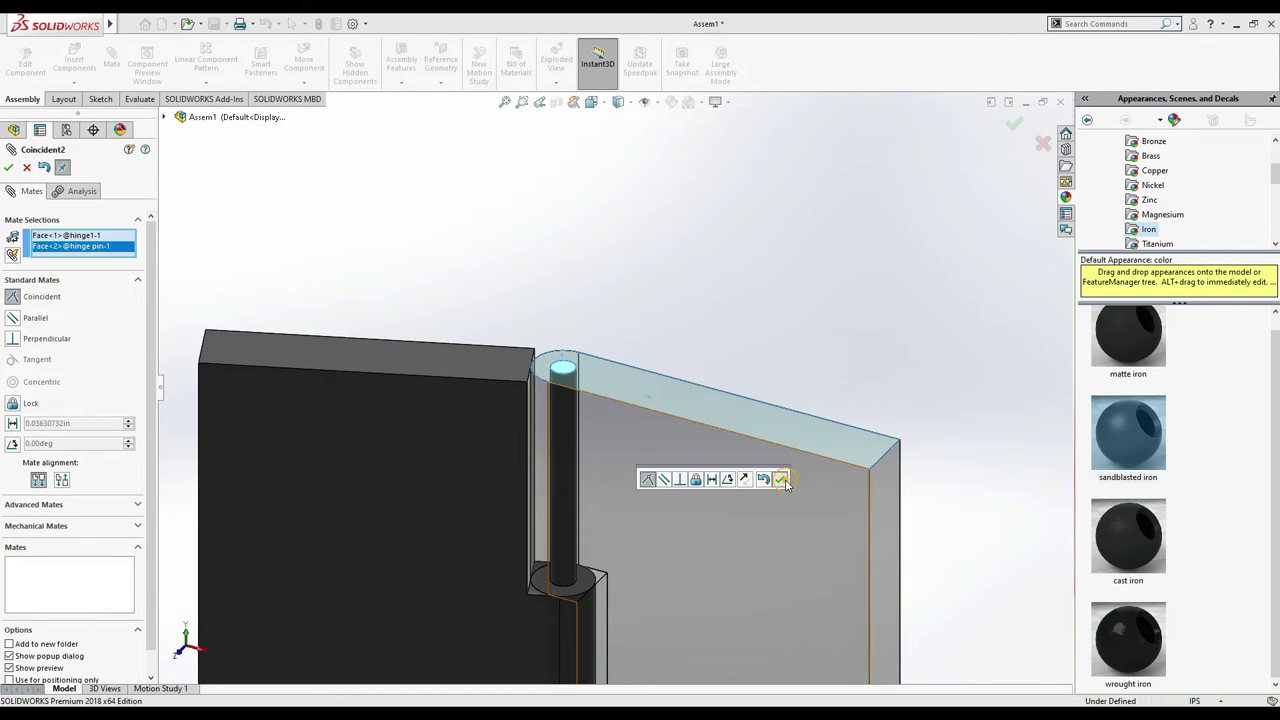
pyautogui.click(781, 480)
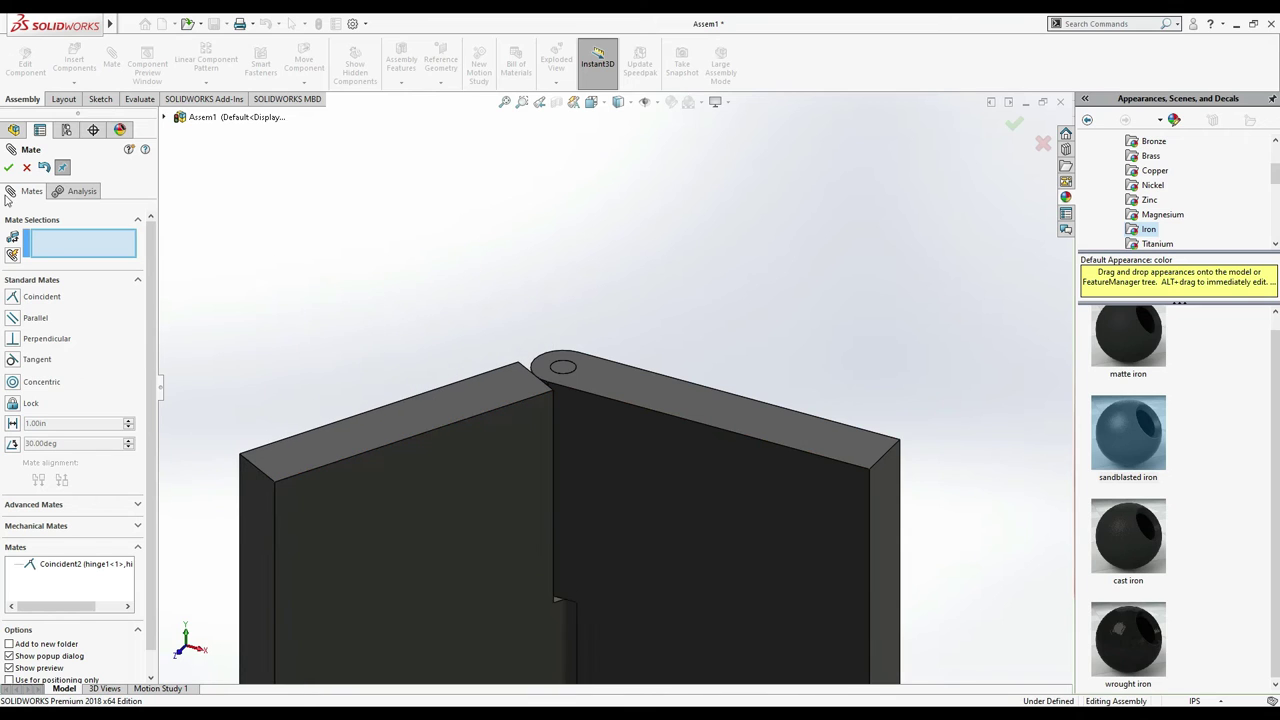
pyautogui.click(9, 167)
# - Swing the front hinge leaf open to about 90° around the pin
pyautogui.scroll(5, 474, 343)
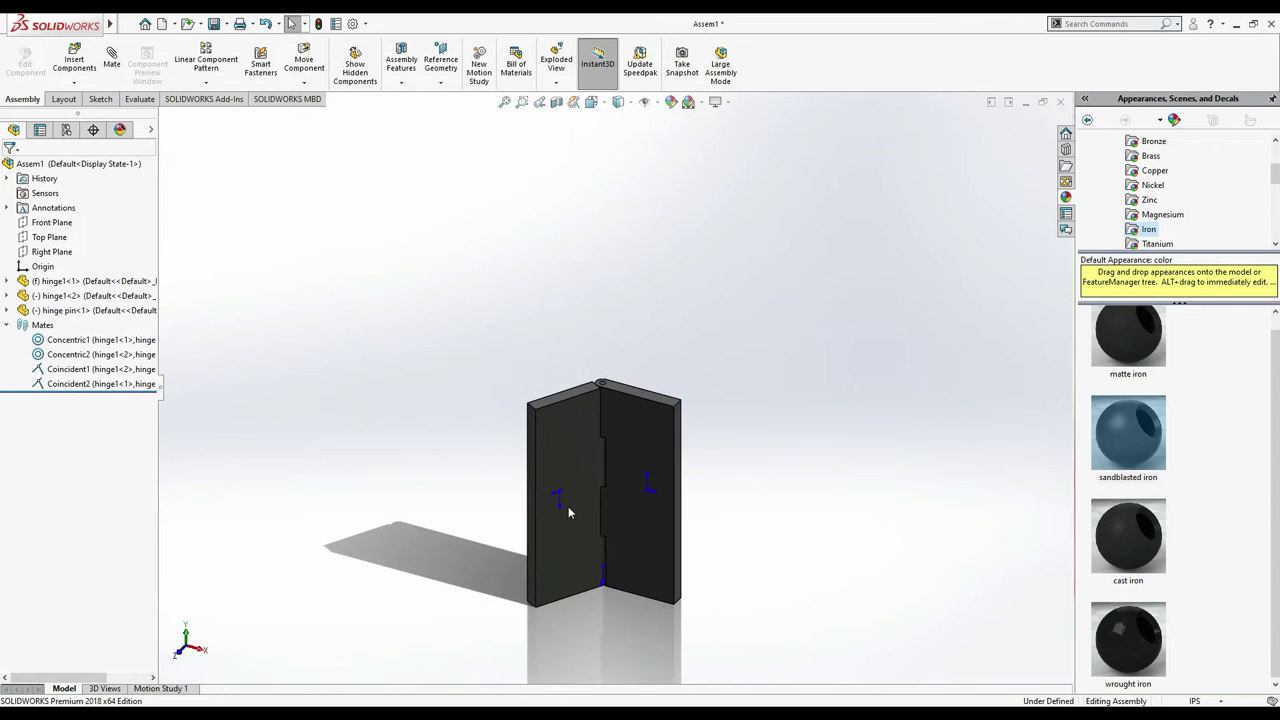
pyautogui.moveTo(552, 560); pyautogui.dragTo(757, 334)
pyautogui.click(857, 254)
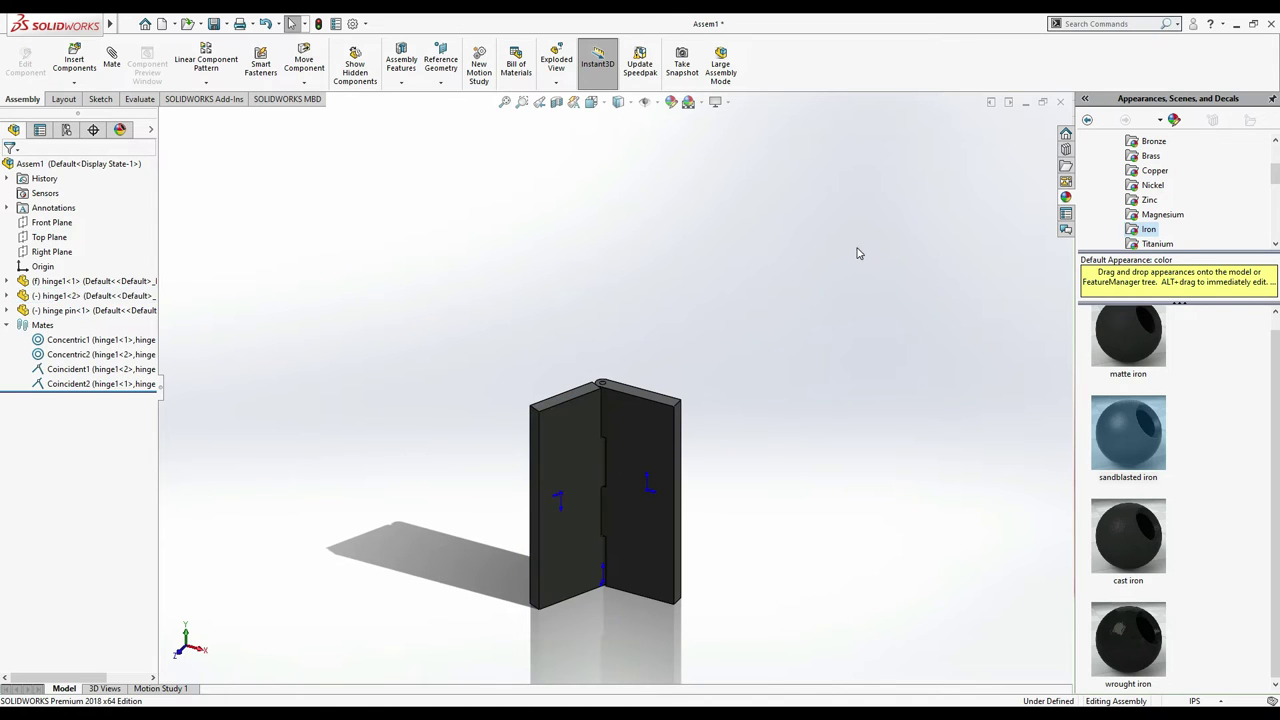
# - Rebuild the hinge assembly and save it as 'hinge' in the box with cover folder
pyautogui.hotkey('ctrl', 's')
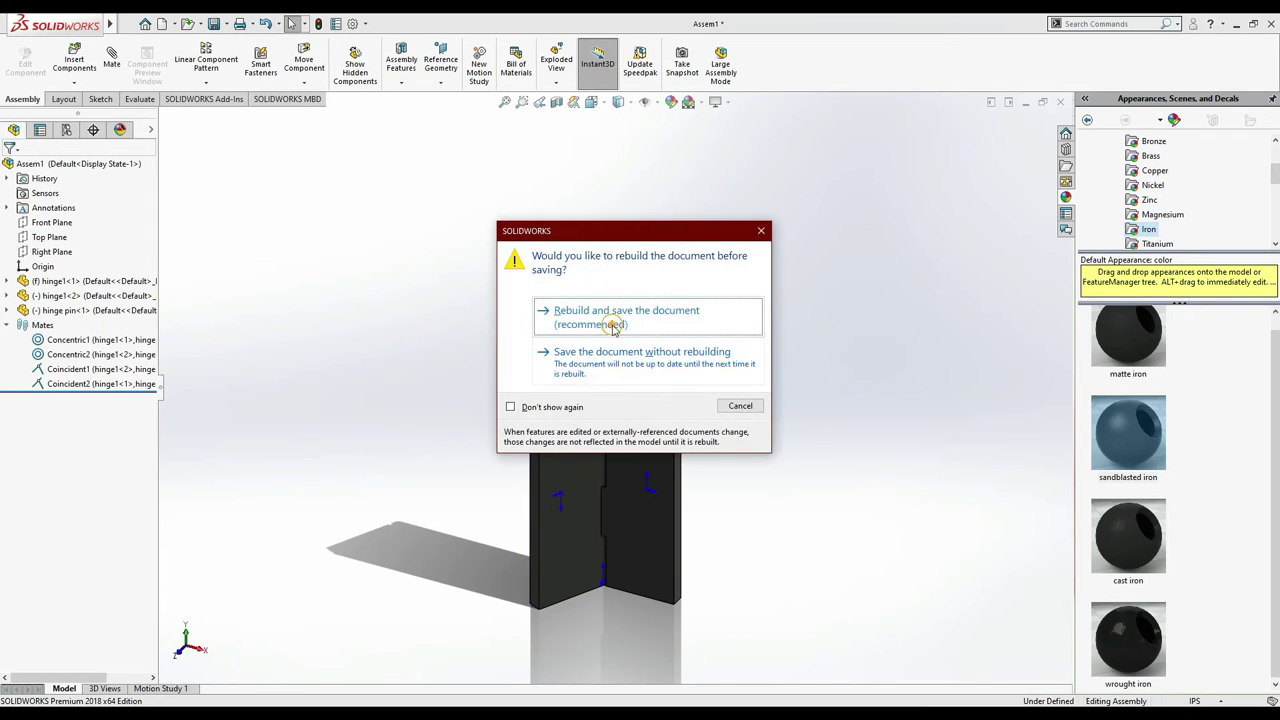
pyautogui.click(614, 328)
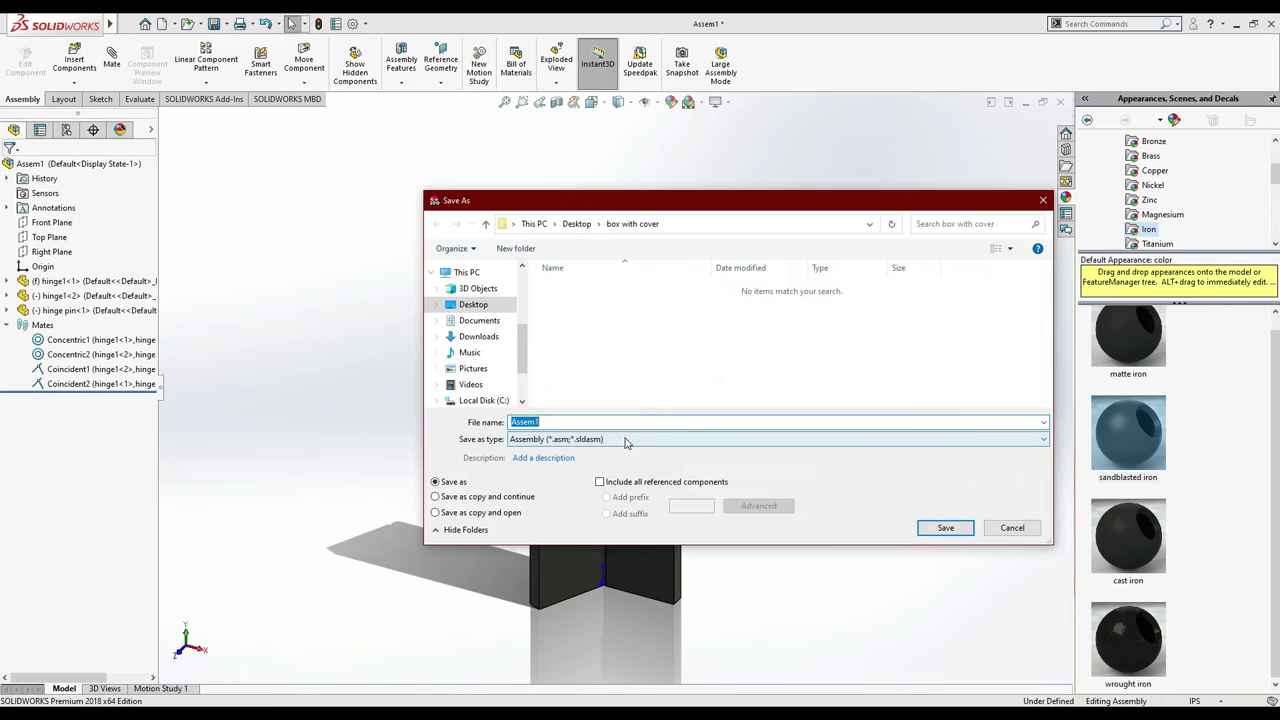
pyautogui.write('hinge')
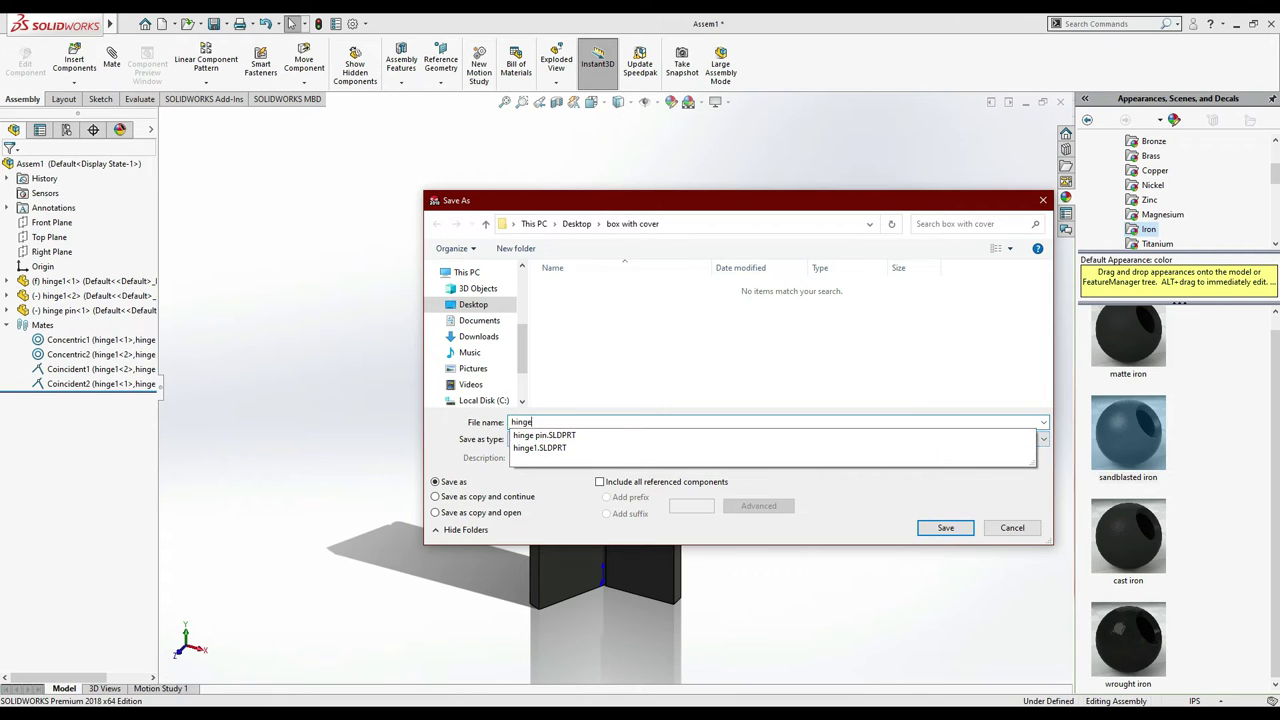
pyautogui.press('Return')
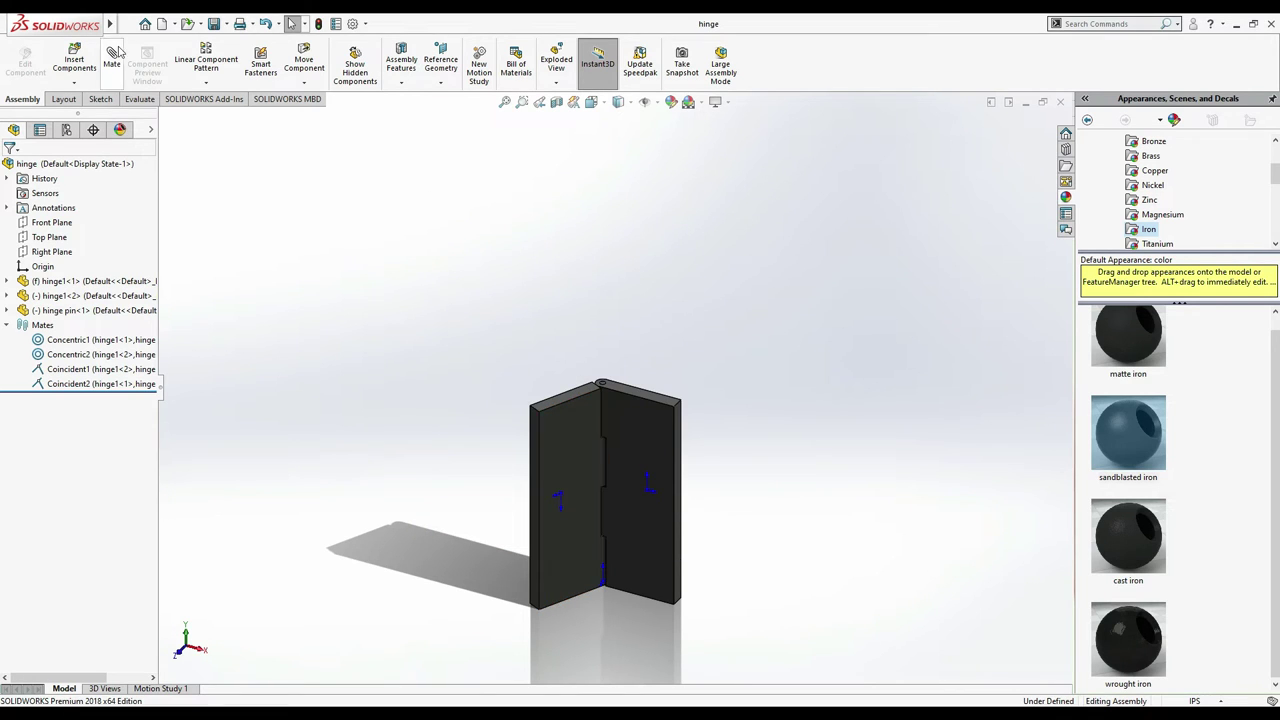
pyautogui.moveTo(60, 23)
pyautogui.click(150, 23)
# - Create a new assembly and open the hinge, Part1 and Part2 files for insertion
pyautogui.click(128, 23)
pyautogui.click(162, 24)
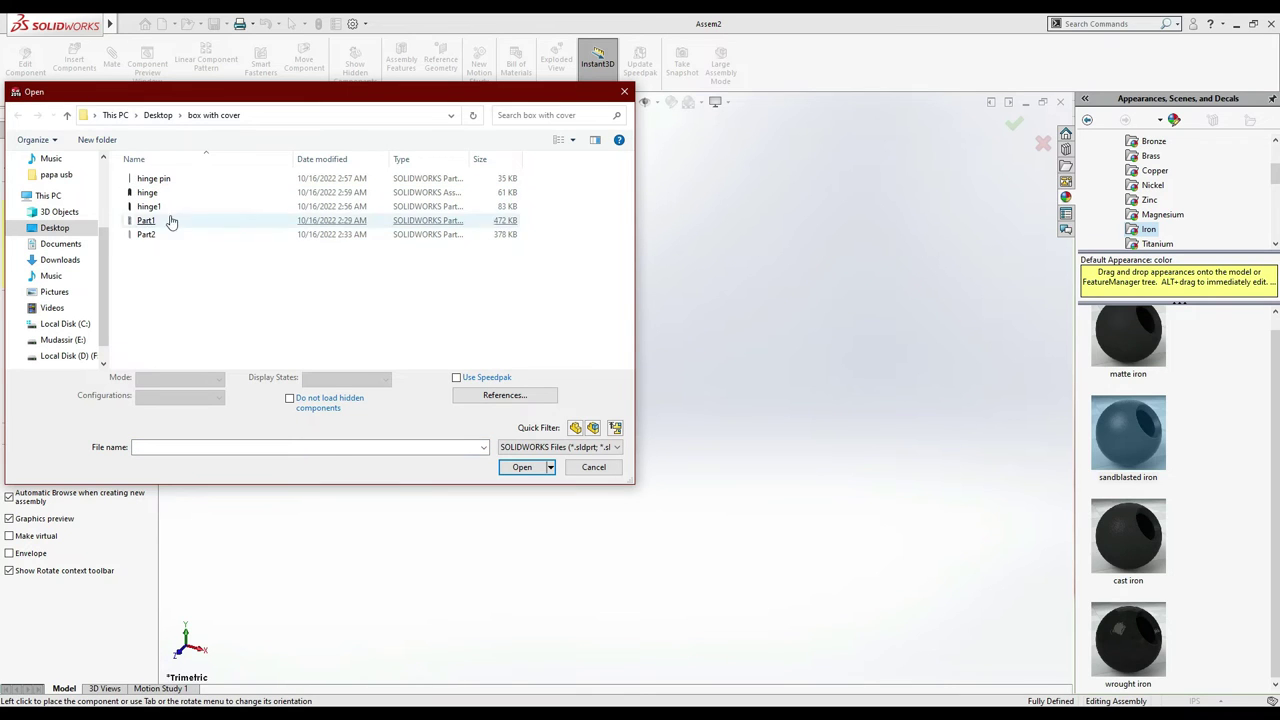
pyautogui.click(176, 179)
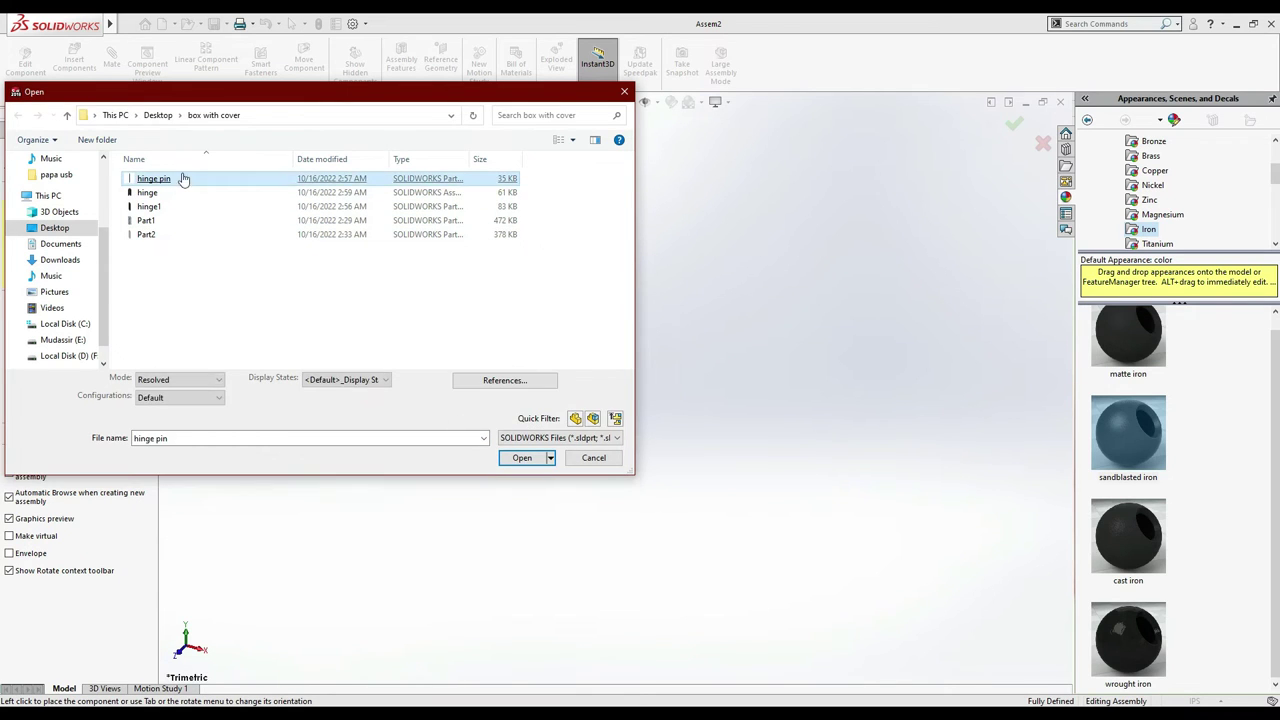
pyautogui.click(183, 282)
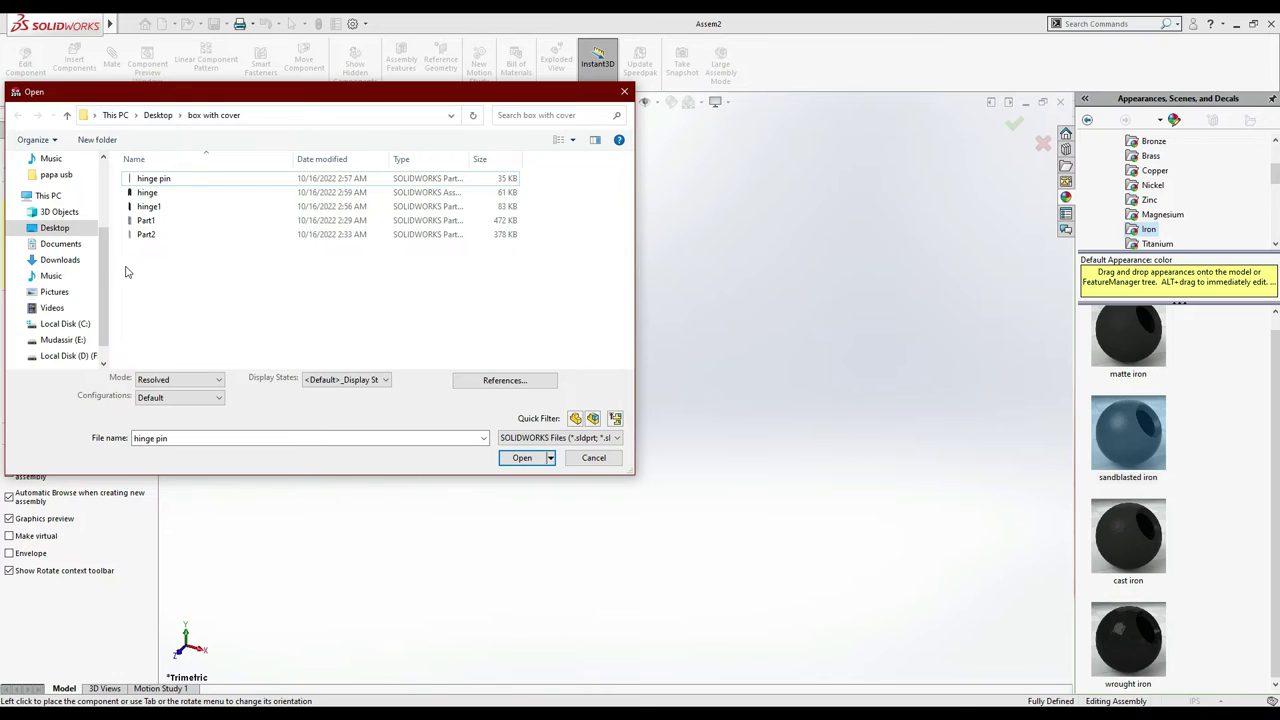
pyautogui.moveTo(125, 271); pyautogui.dragTo(153, 222)
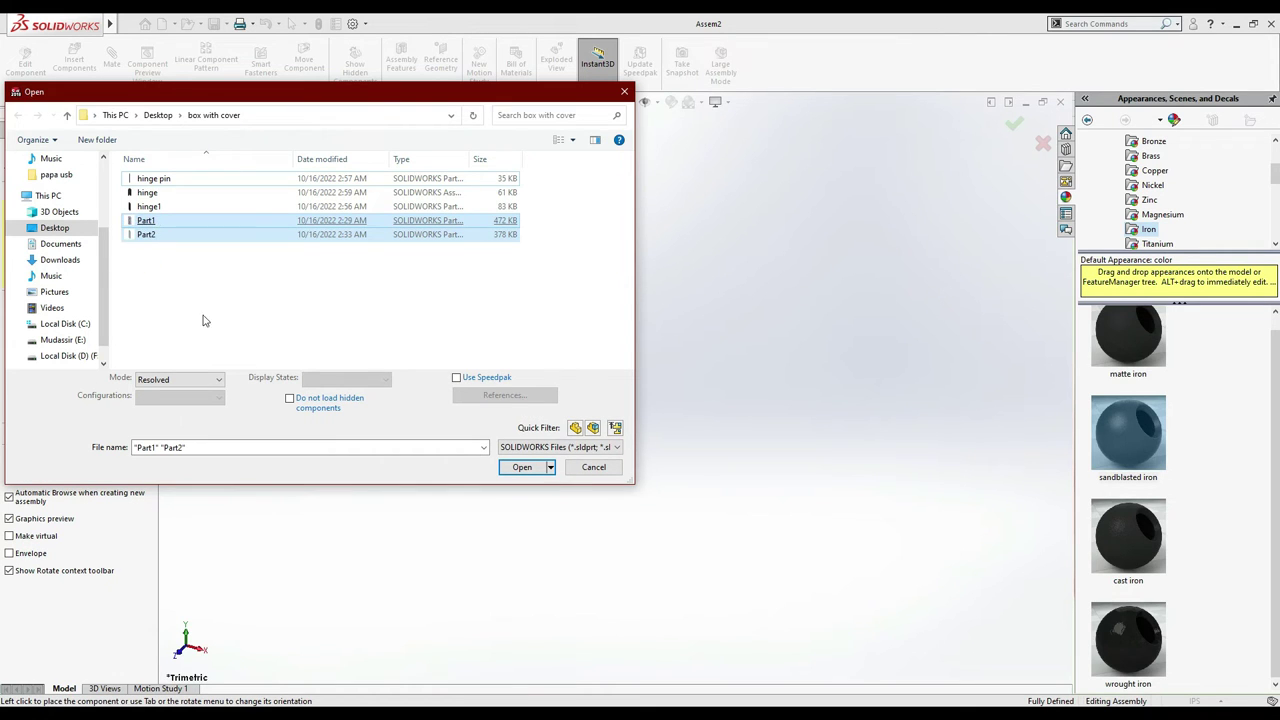
pyautogui.keyDown('ctrl'); pyautogui.click(150, 193); pyautogui.keyUp('ctrl')
pyautogui.click(523, 468)
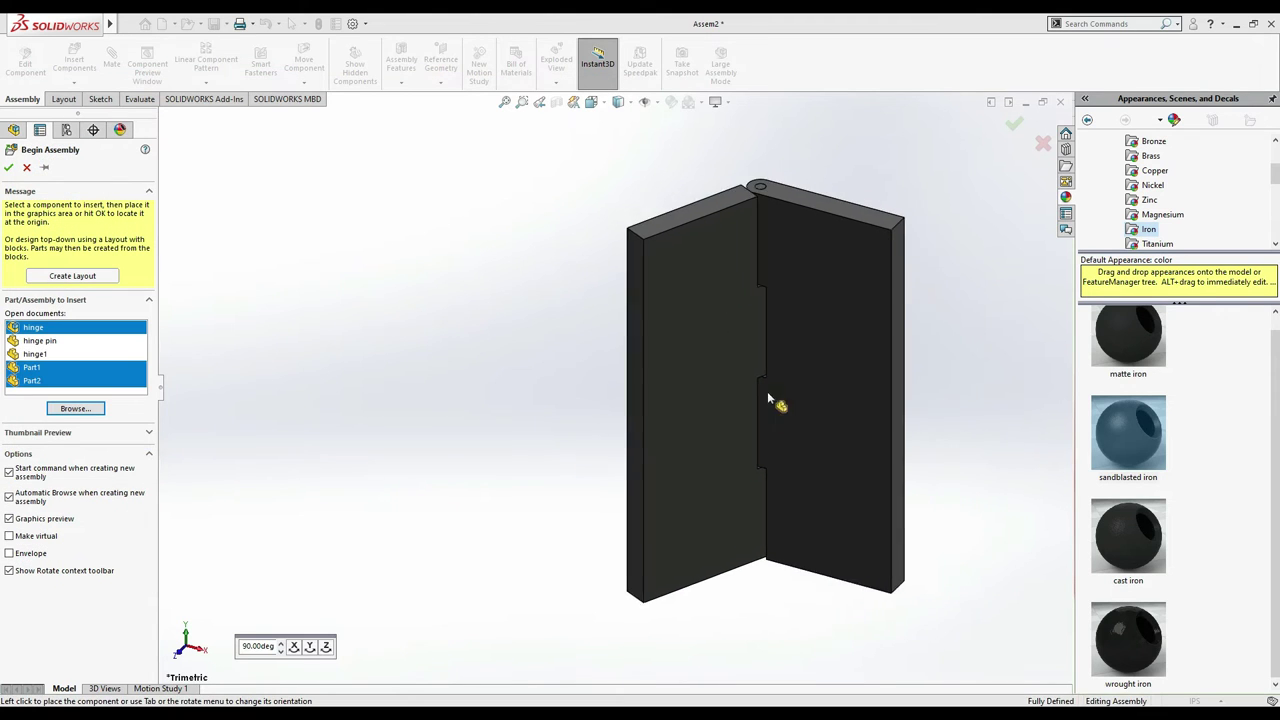
# - Place Part1 and Part2 into the new Assem2 assembly
pyautogui.click(656, 104)
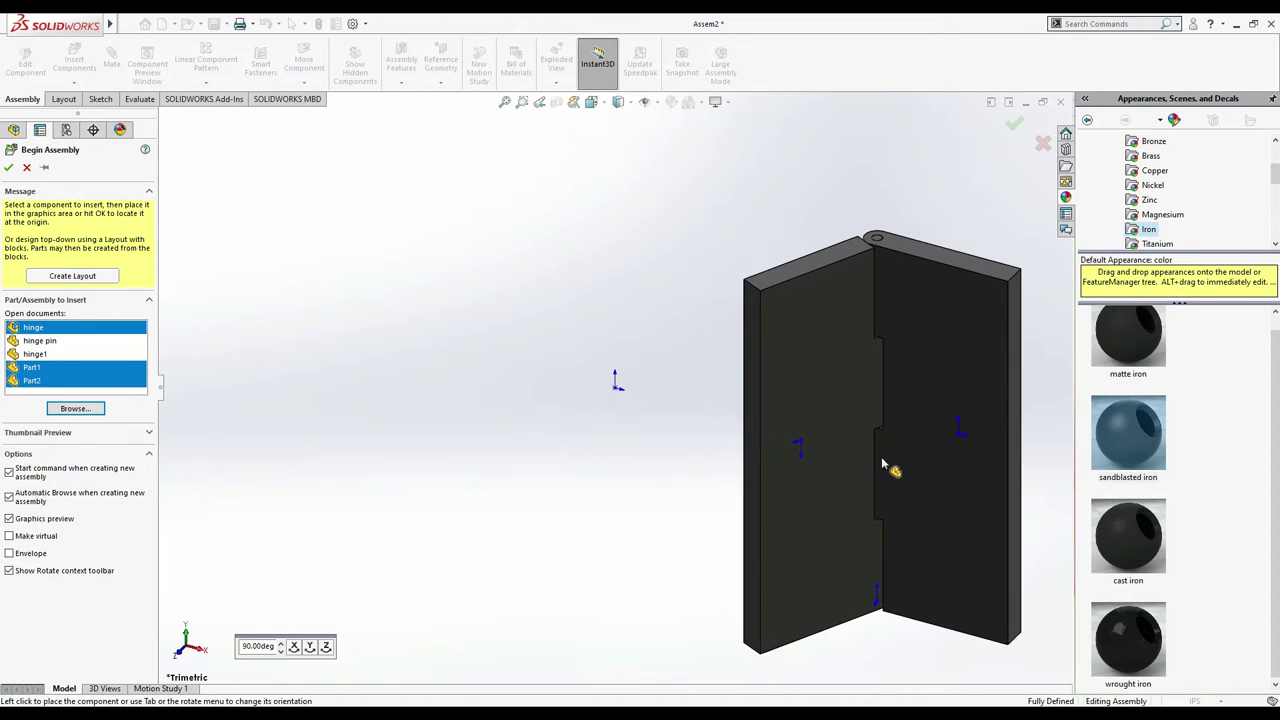
pyautogui.press('f')
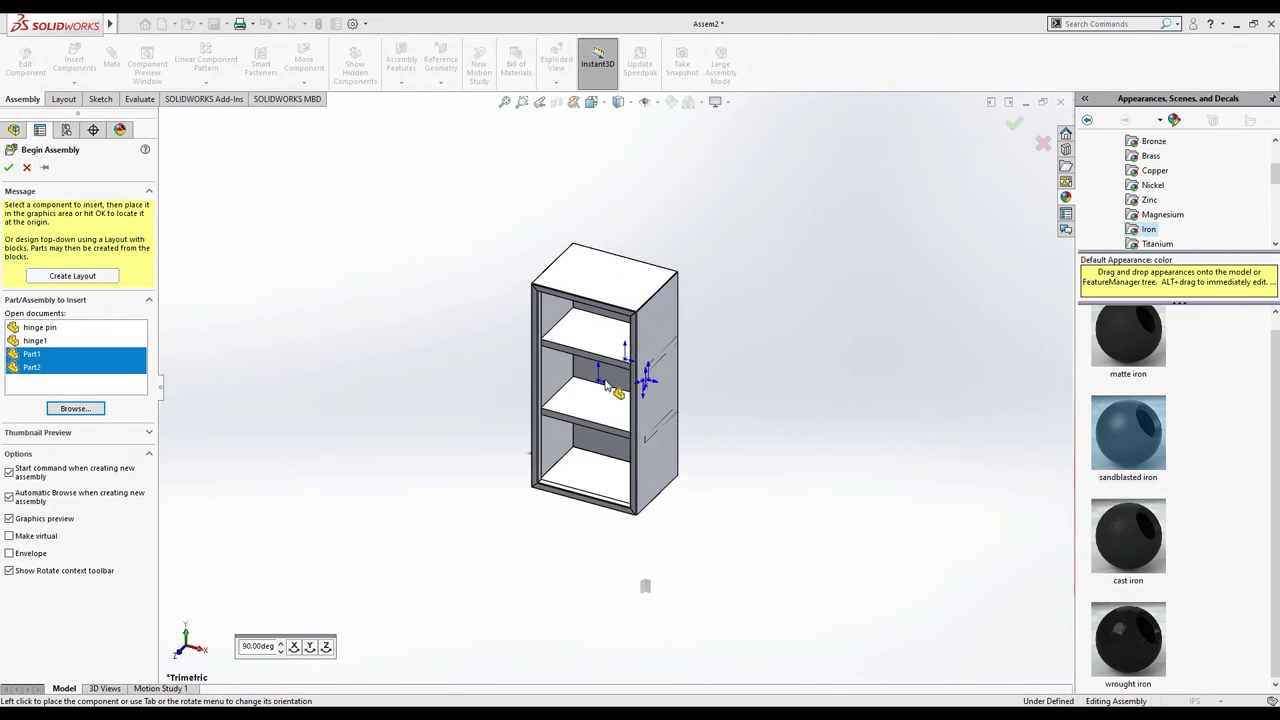
pyautogui.click(597, 377)
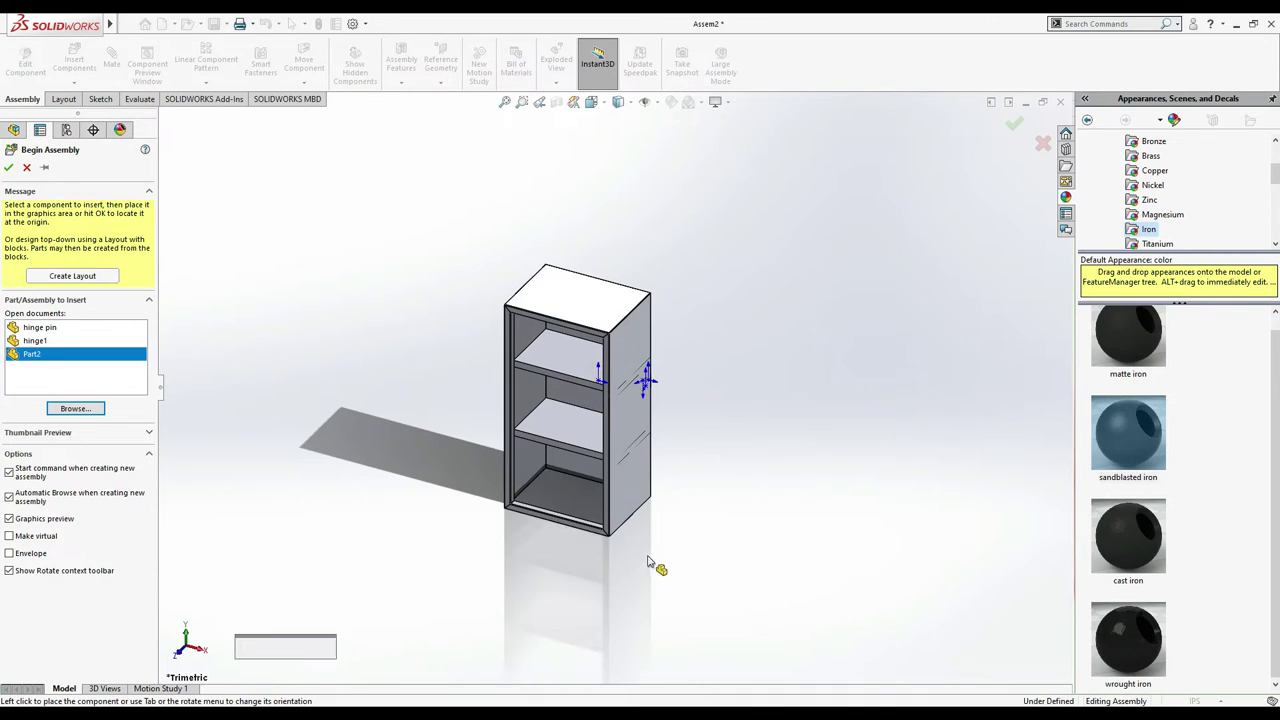
pyautogui.click(700, 560)
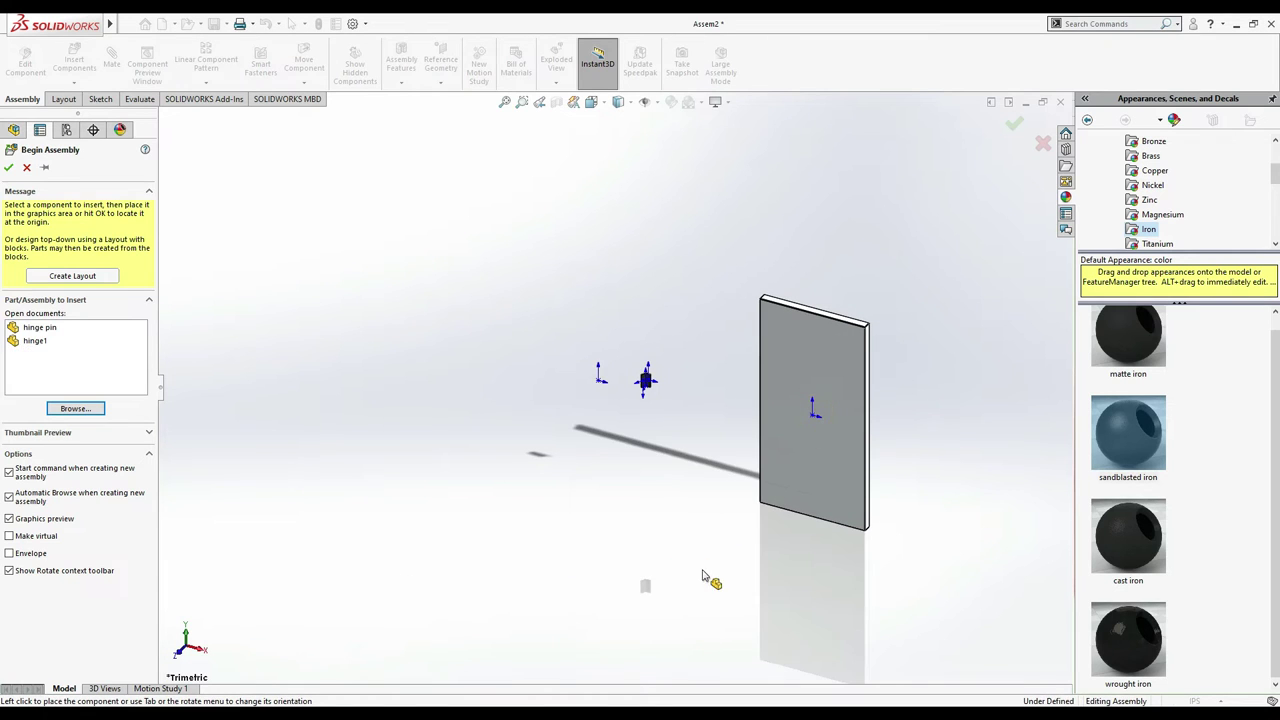
pyautogui.scroll(-5, 690, 490)
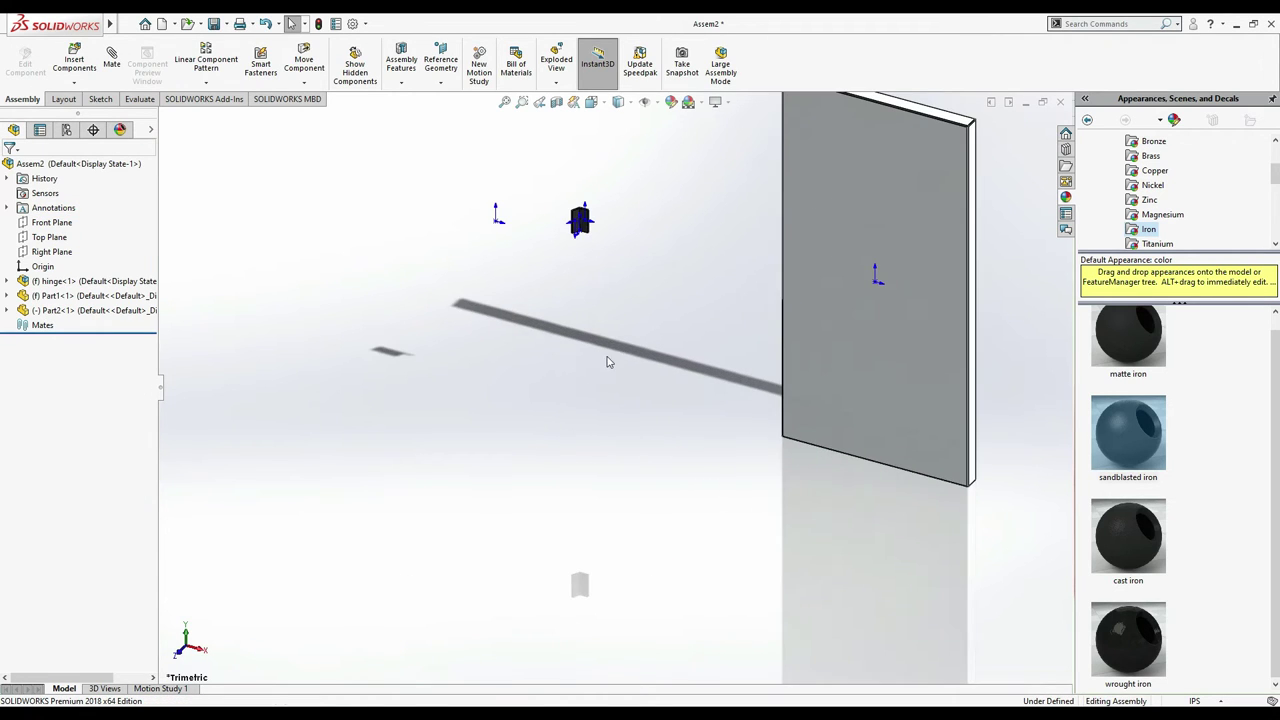
pyautogui.scroll(2, 565, 230)
pyautogui.scroll(-2, 565, 230)
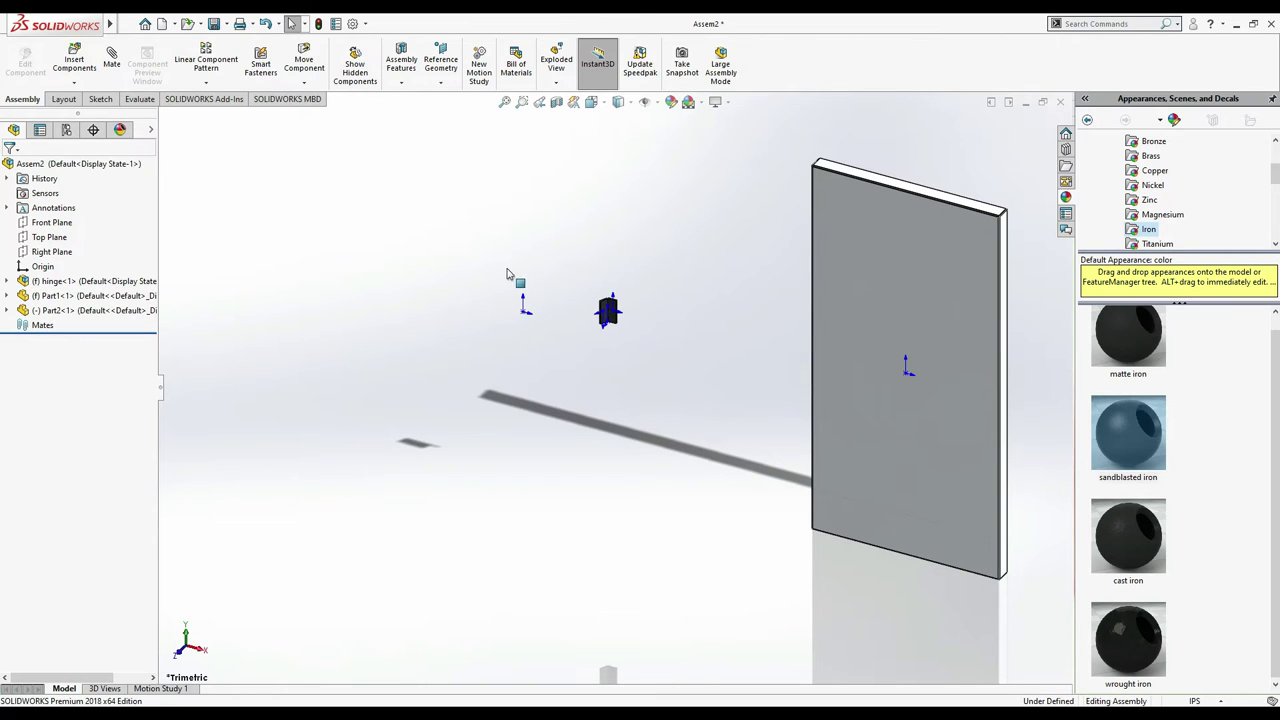
pyautogui.scroll(-1, 551, 279)
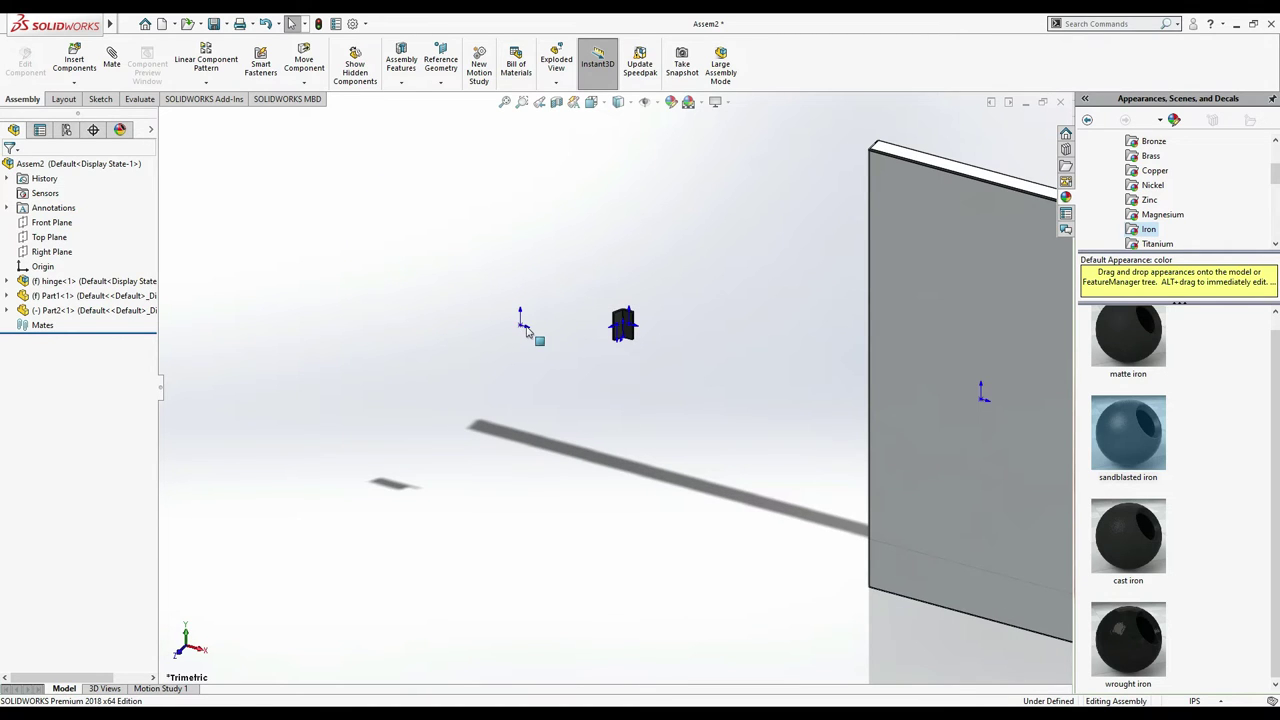
# - Delete the original fixed cabinet Part1<1> from Assem2 and bring up Insert Components
pyautogui.click(57, 311)
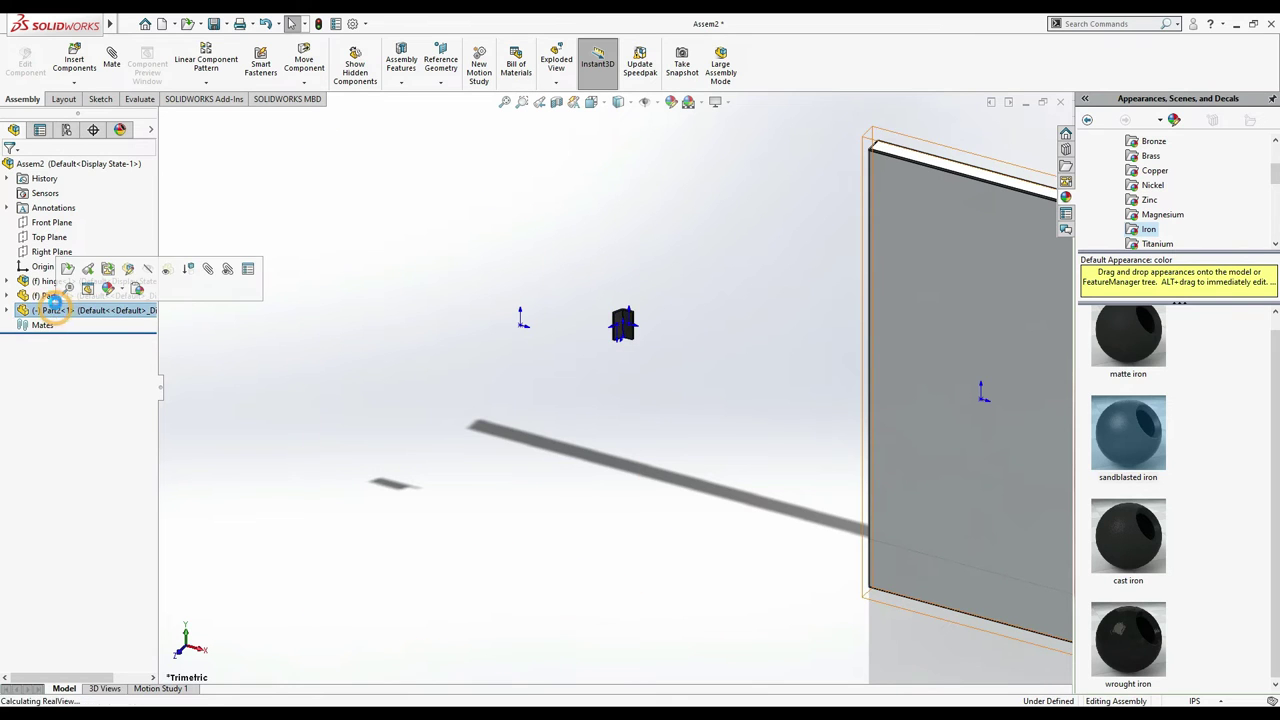
pyautogui.click(53, 297)
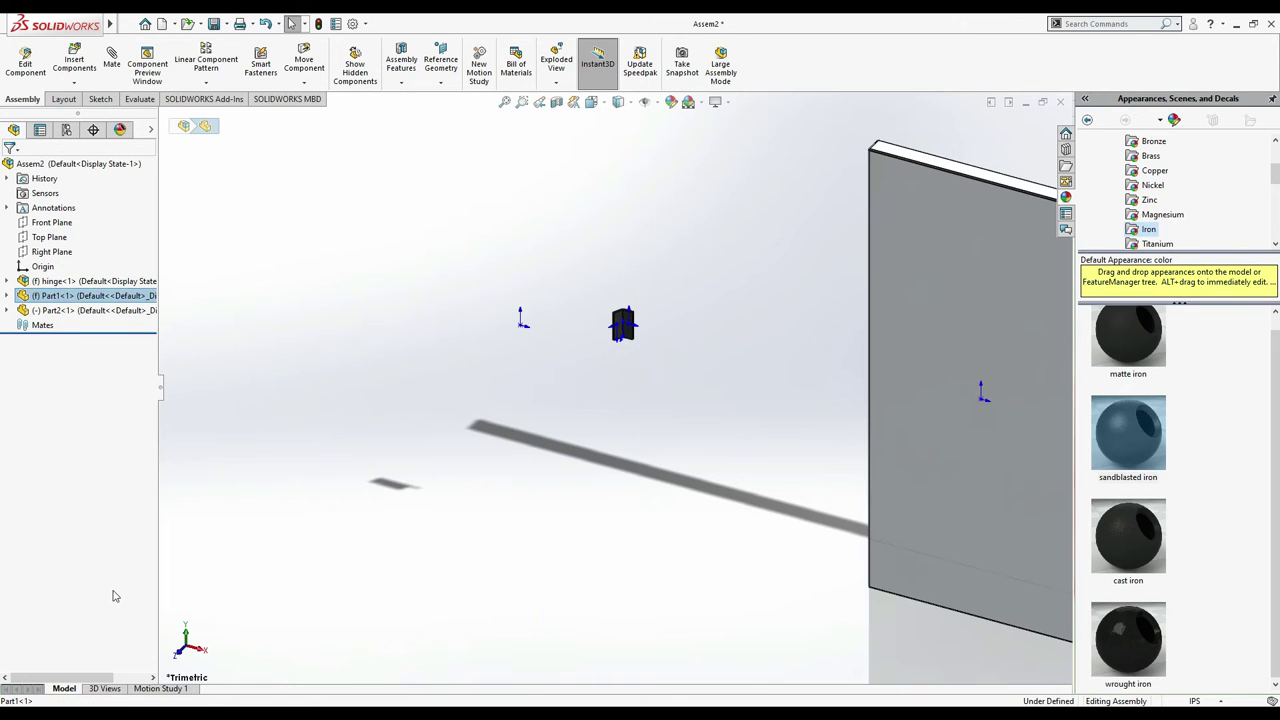
pyautogui.press('Delete')
pyautogui.press('Escape')
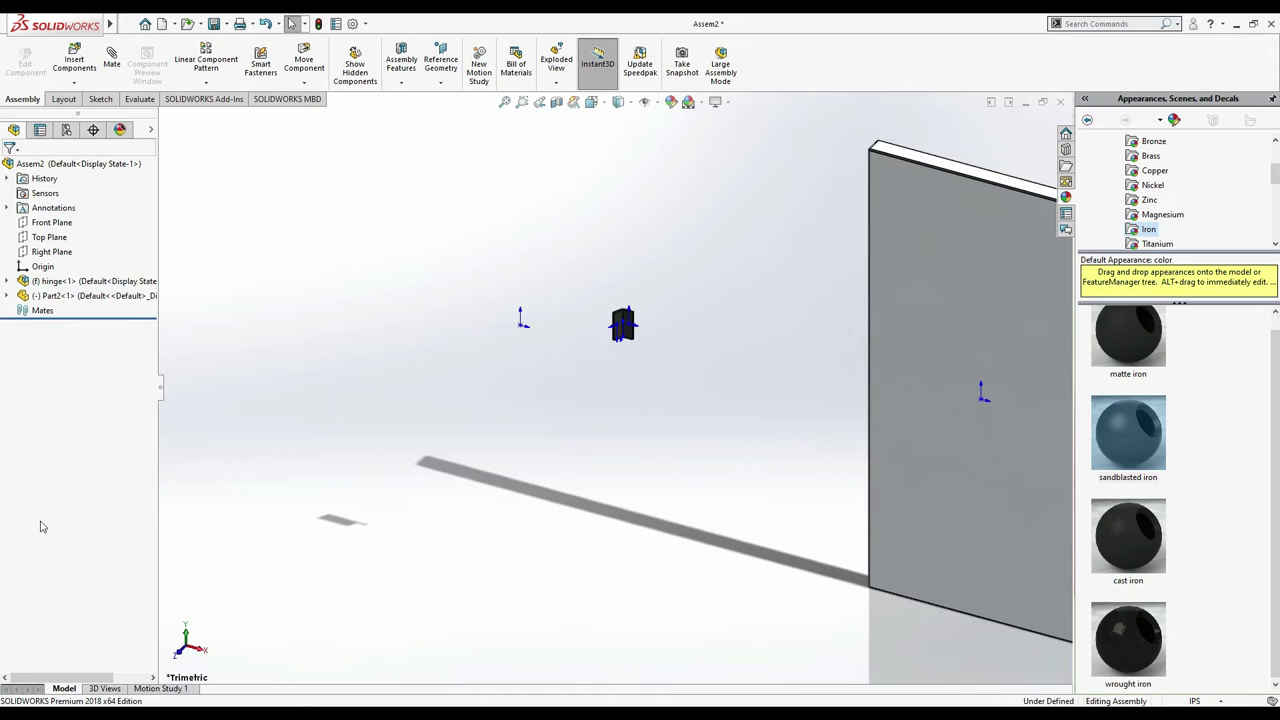
pyautogui.click(78, 62)
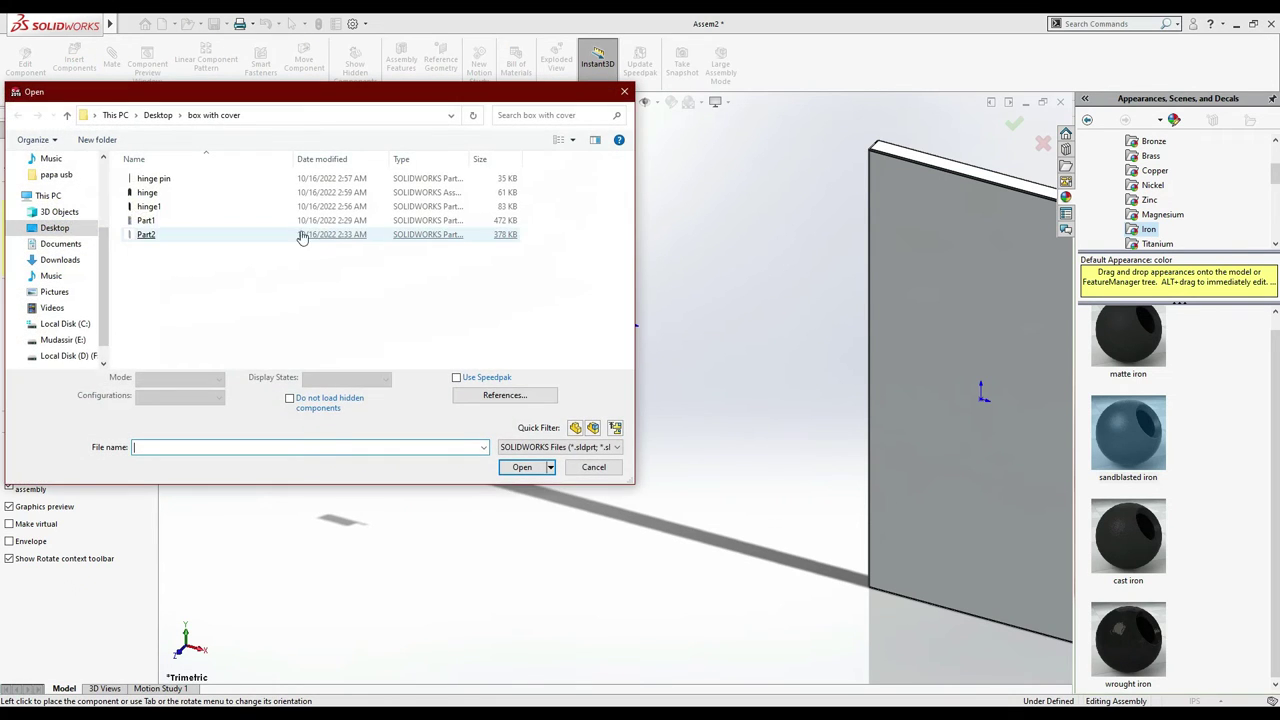
# - Re-insert the Part1 cabinet as floating Part1<2>, placed left of the door
pyautogui.click(228, 219)
pyautogui.click(523, 466)
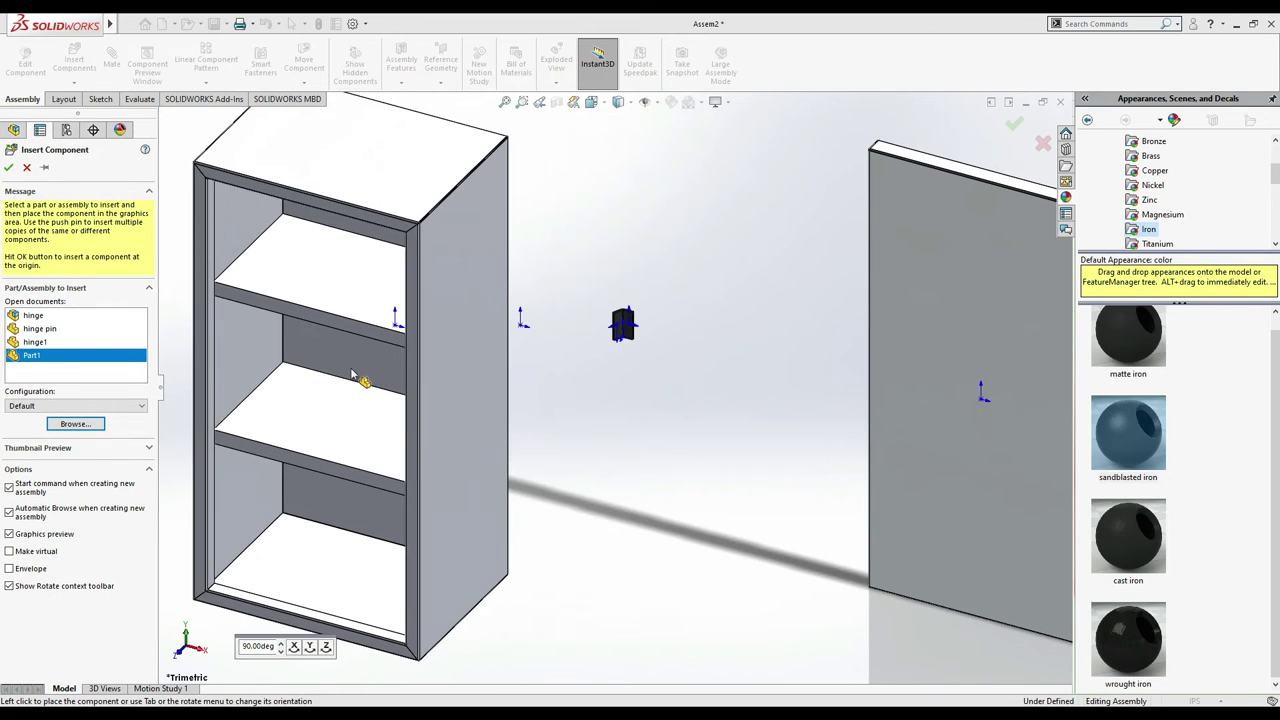
pyautogui.click(360, 370)
pyautogui.press('f')
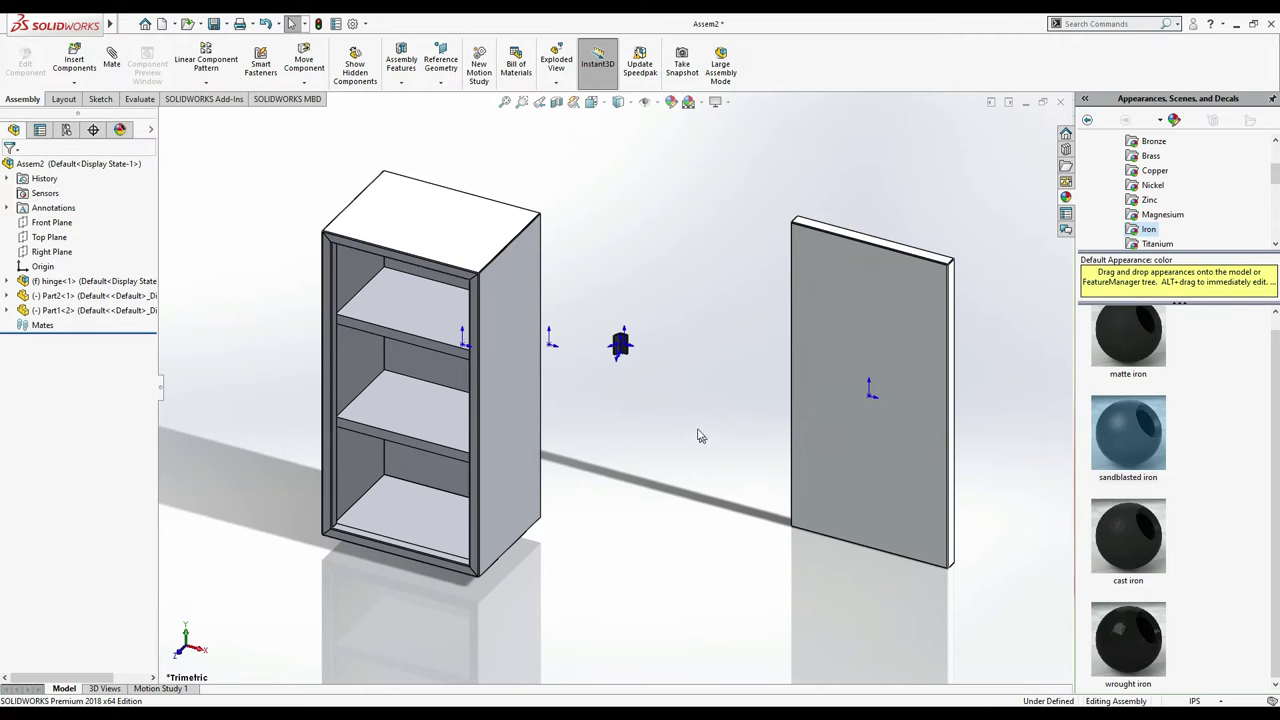
# - Hide the view origins and move the Part2 door in front of the cabinet
pyautogui.click(645, 102)
pyautogui.click(646, 175)
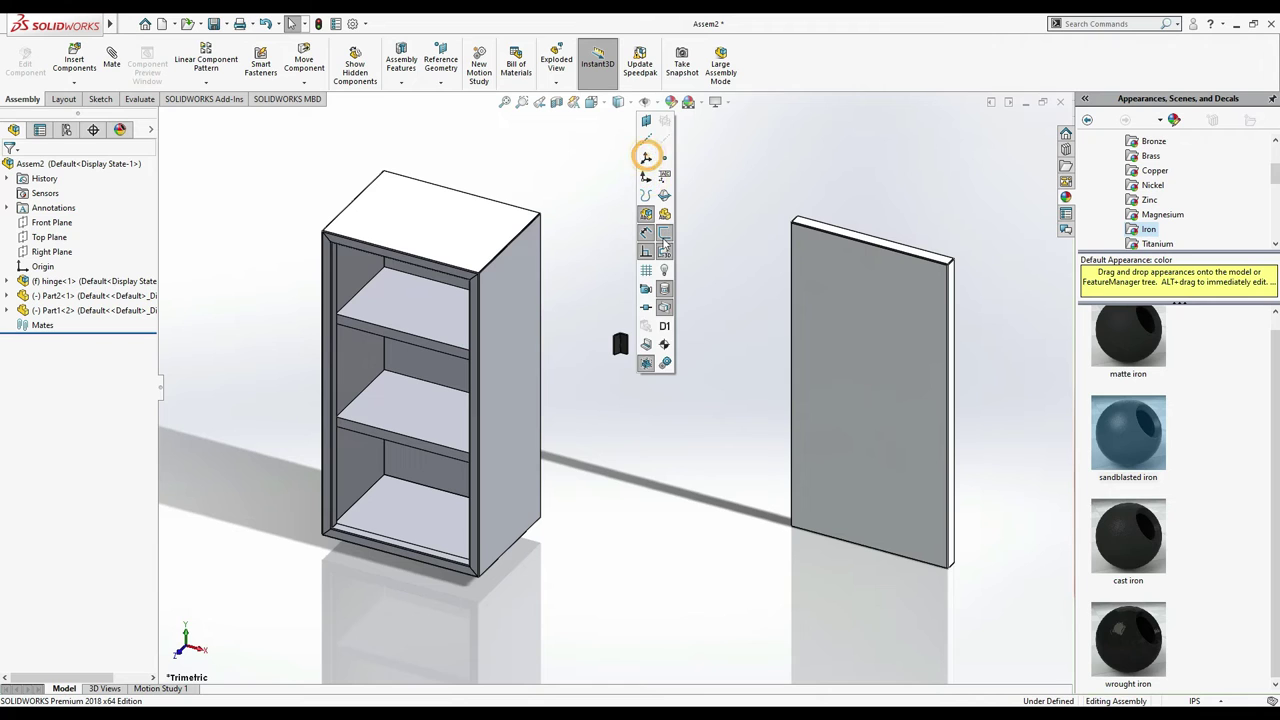
pyautogui.click(684, 454)
pyautogui.moveTo(843, 371); pyautogui.dragTo(269, 241)
pyautogui.click(271, 230)
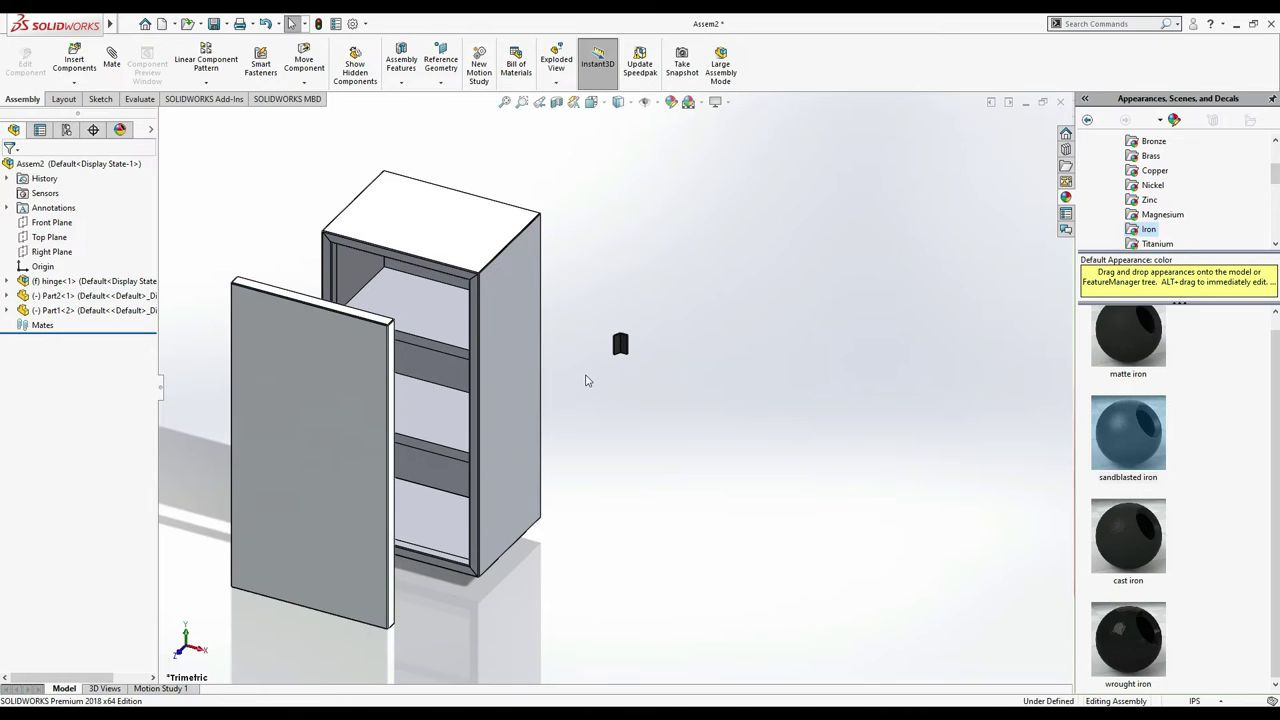
# - Add Parallel1 between the cabinet and door top faces, then expand hinge<1> in the tree
pyautogui.click(115, 63)
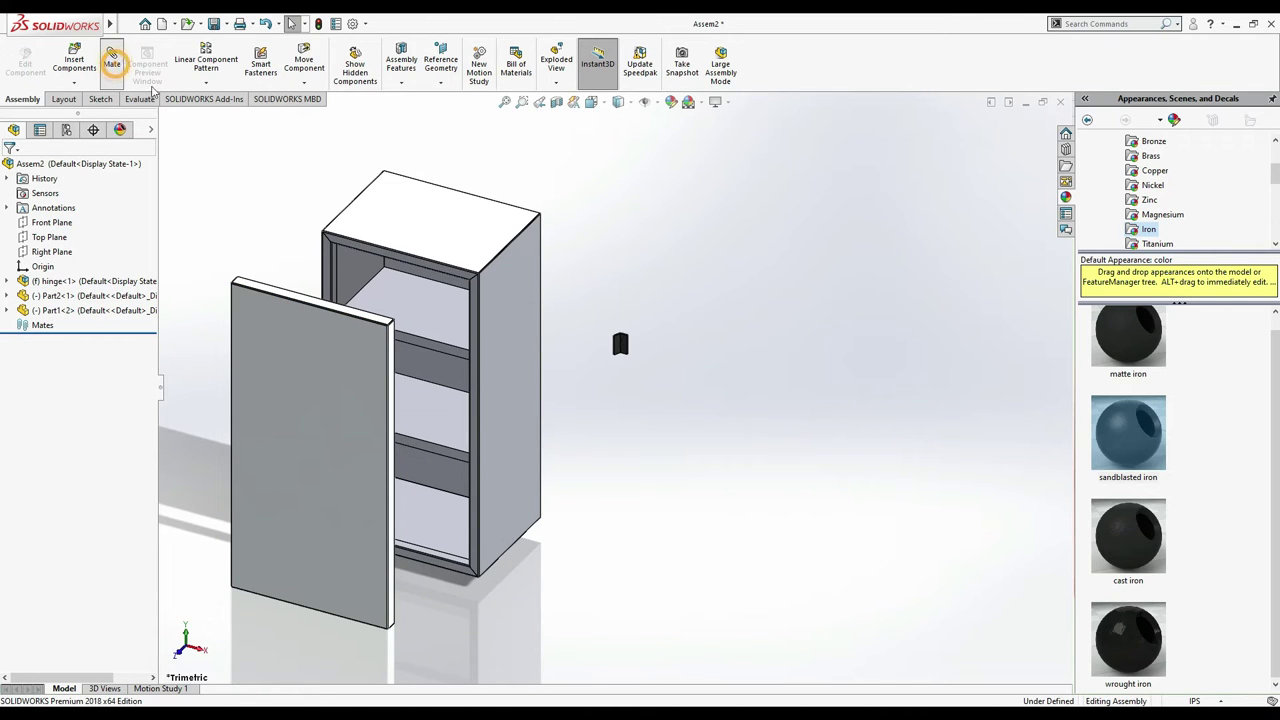
pyautogui.click(414, 233)
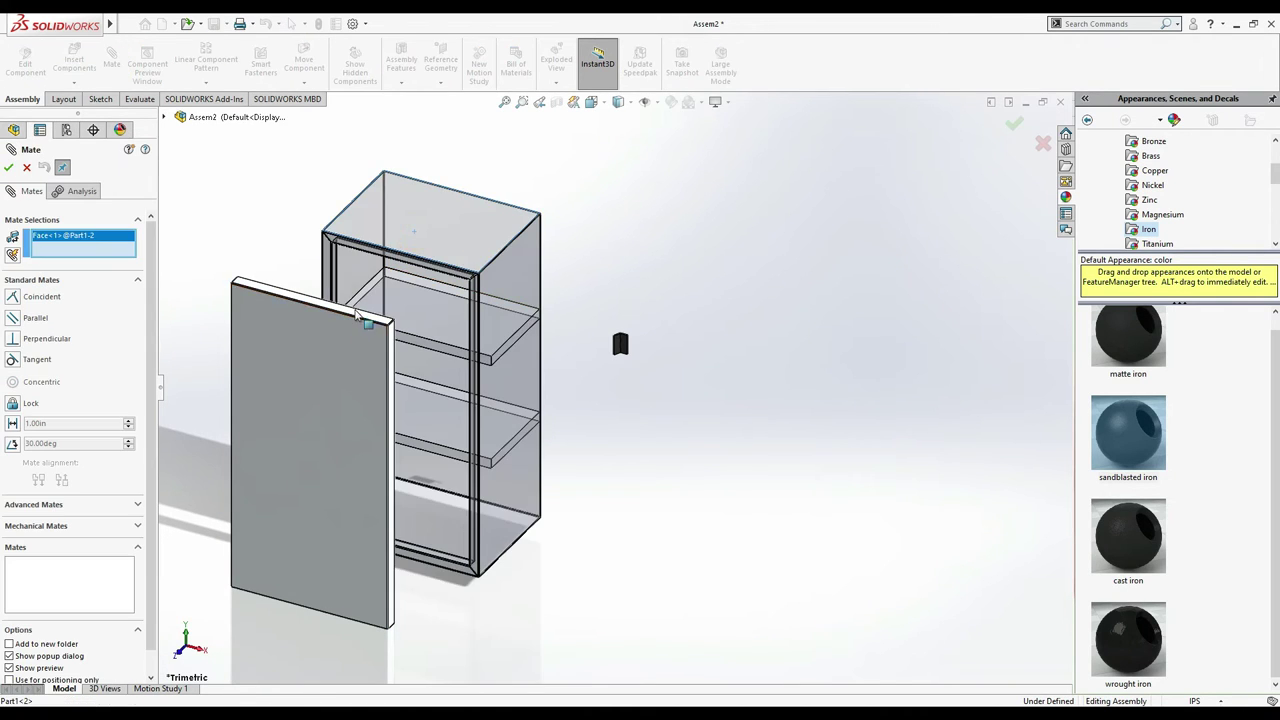
pyautogui.click(357, 318)
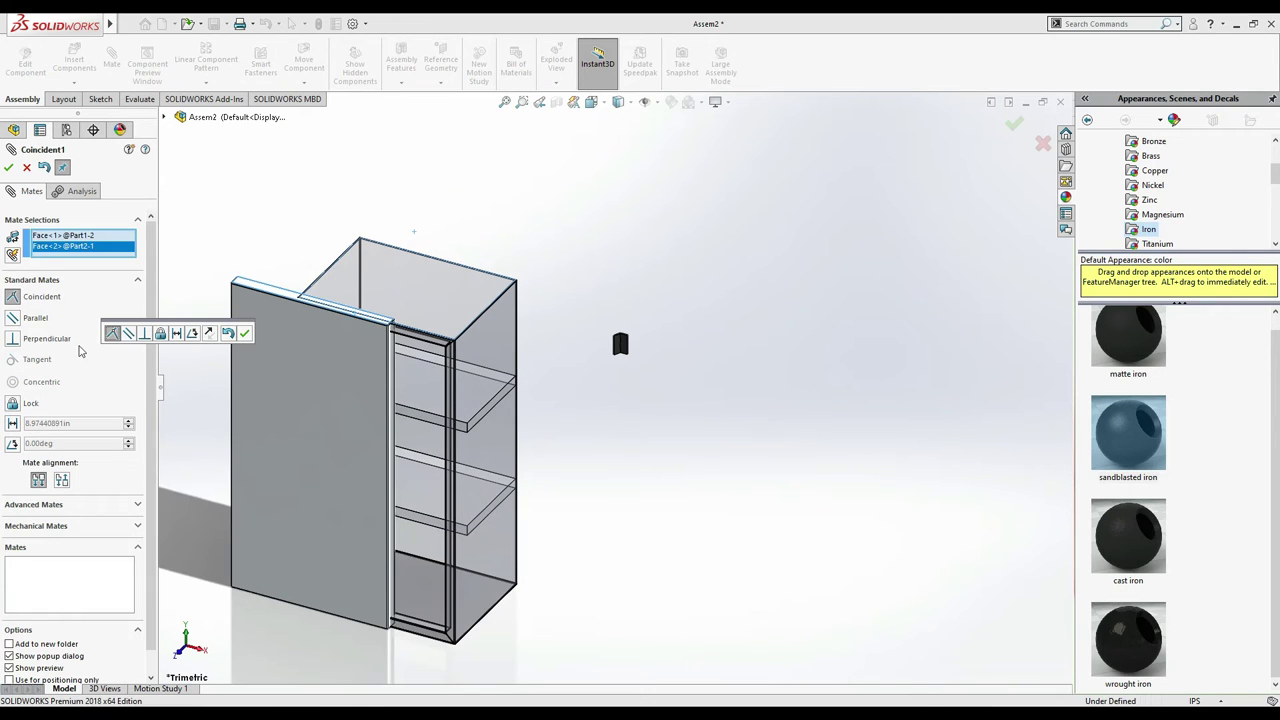
pyautogui.click(18, 319)
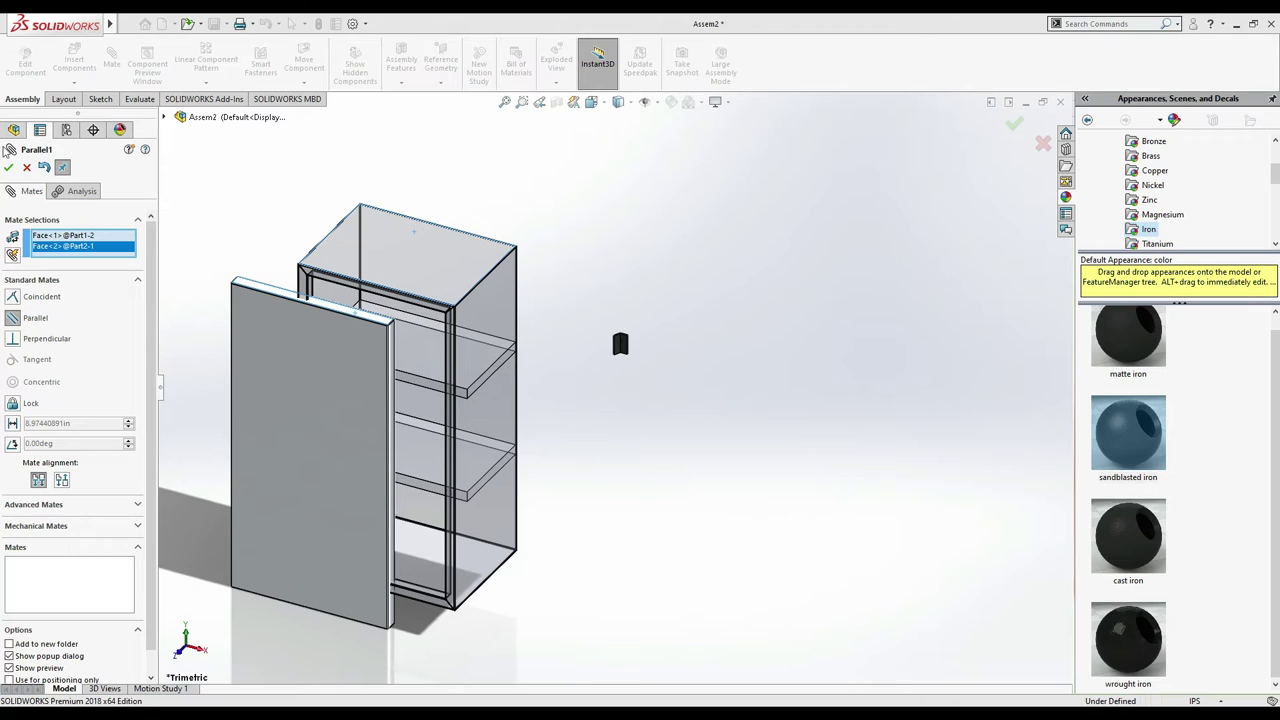
pyautogui.click(8, 167)
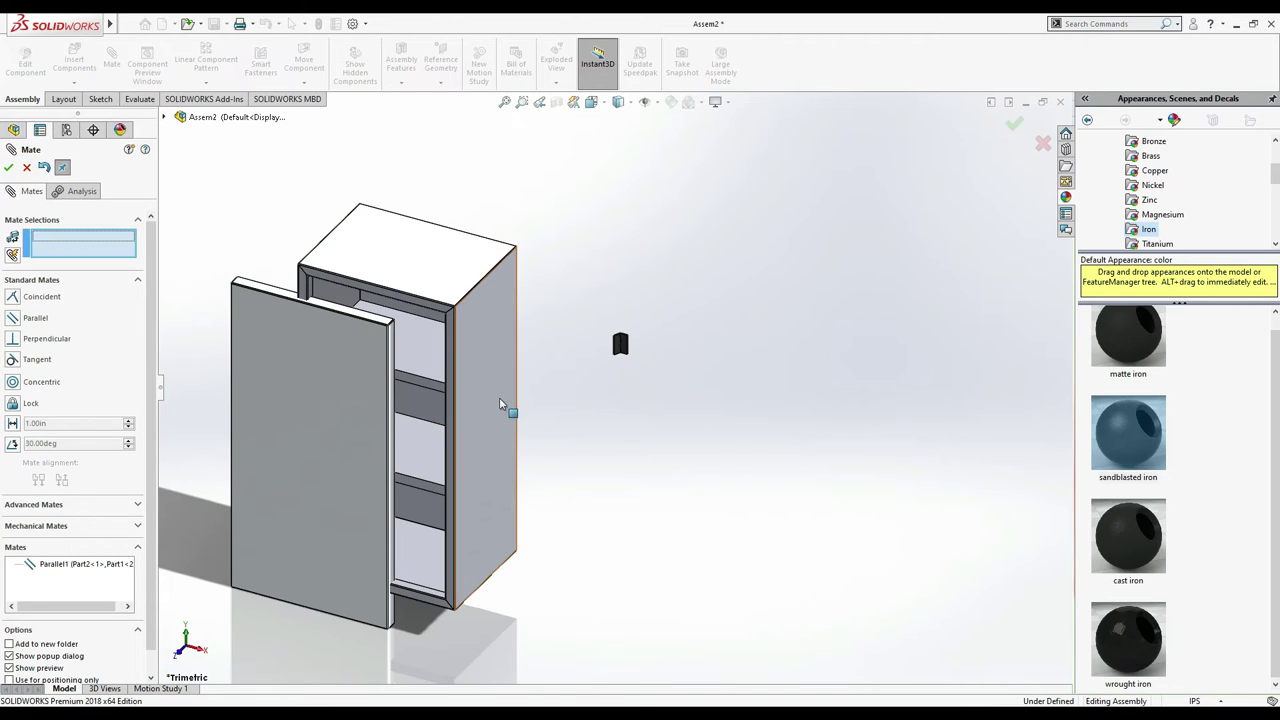
pyautogui.click(26, 167)
pyautogui.click(620, 345)
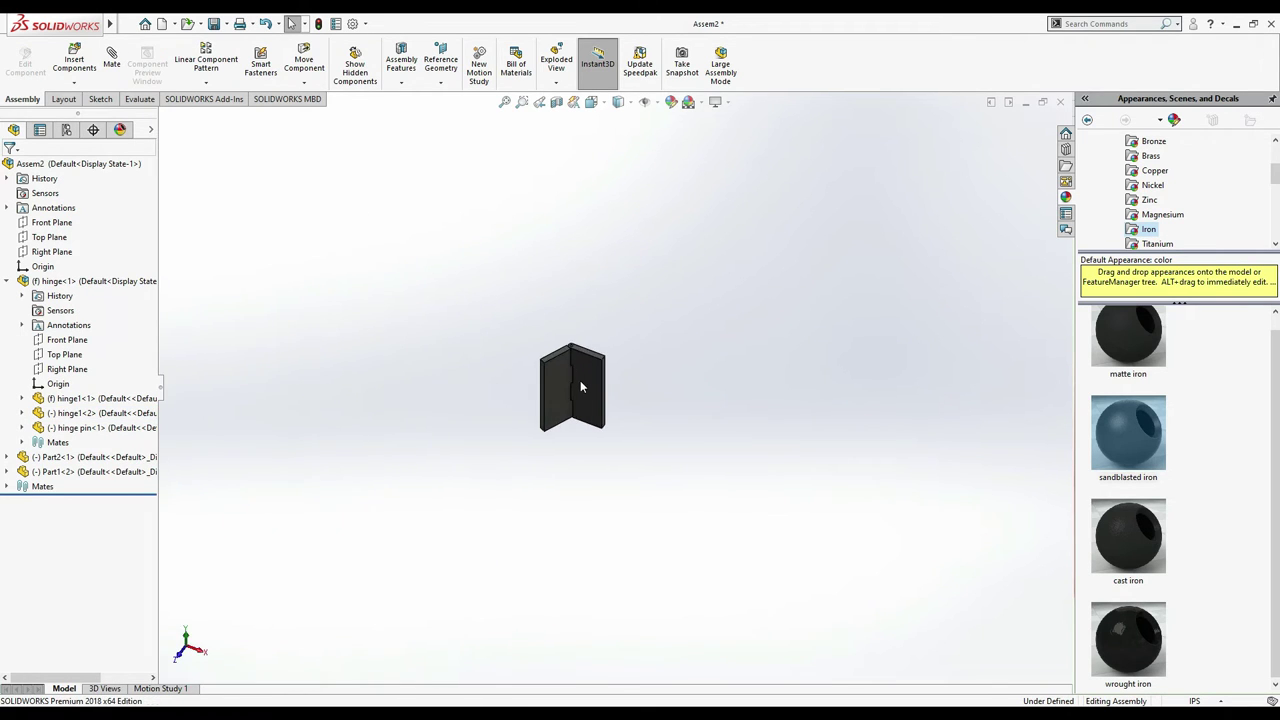
# - Float the hinge<1> subassembly so it is no longer fixed
pyautogui.moveTo(580, 380); pyautogui.dragTo(631, 380)
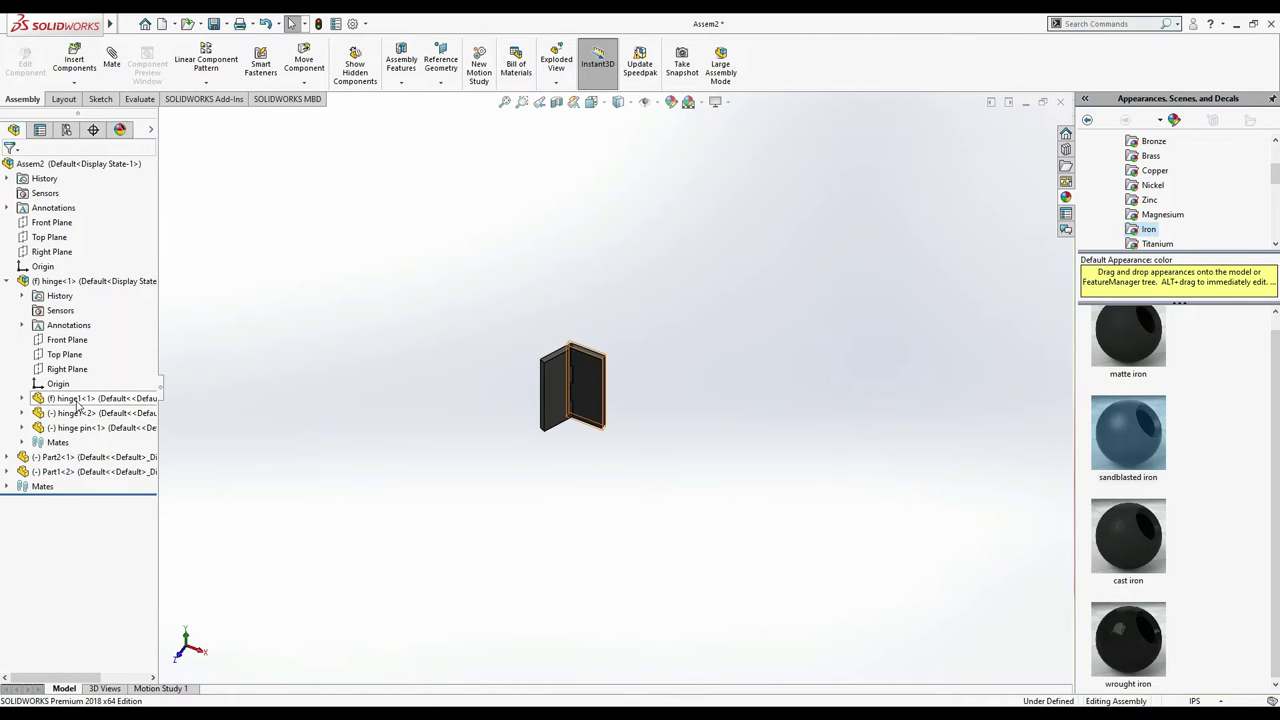
pyautogui.rightClick(74, 402)
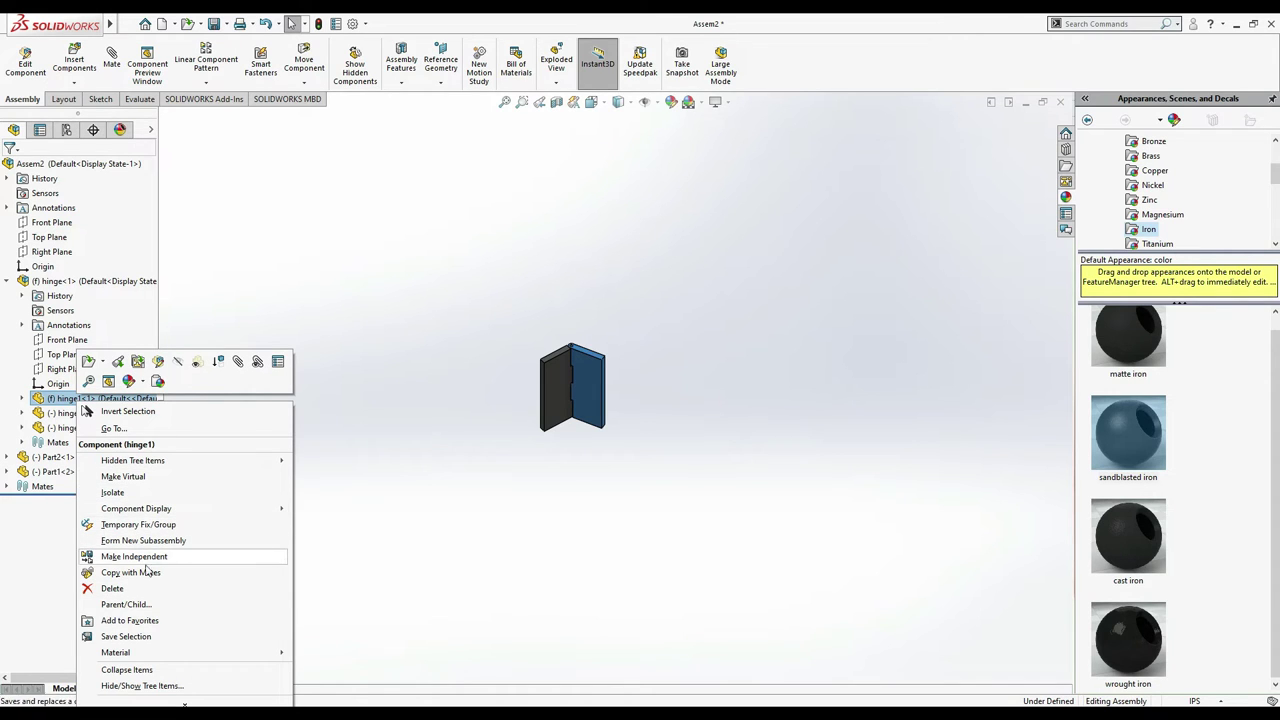
pyautogui.click(380, 497)
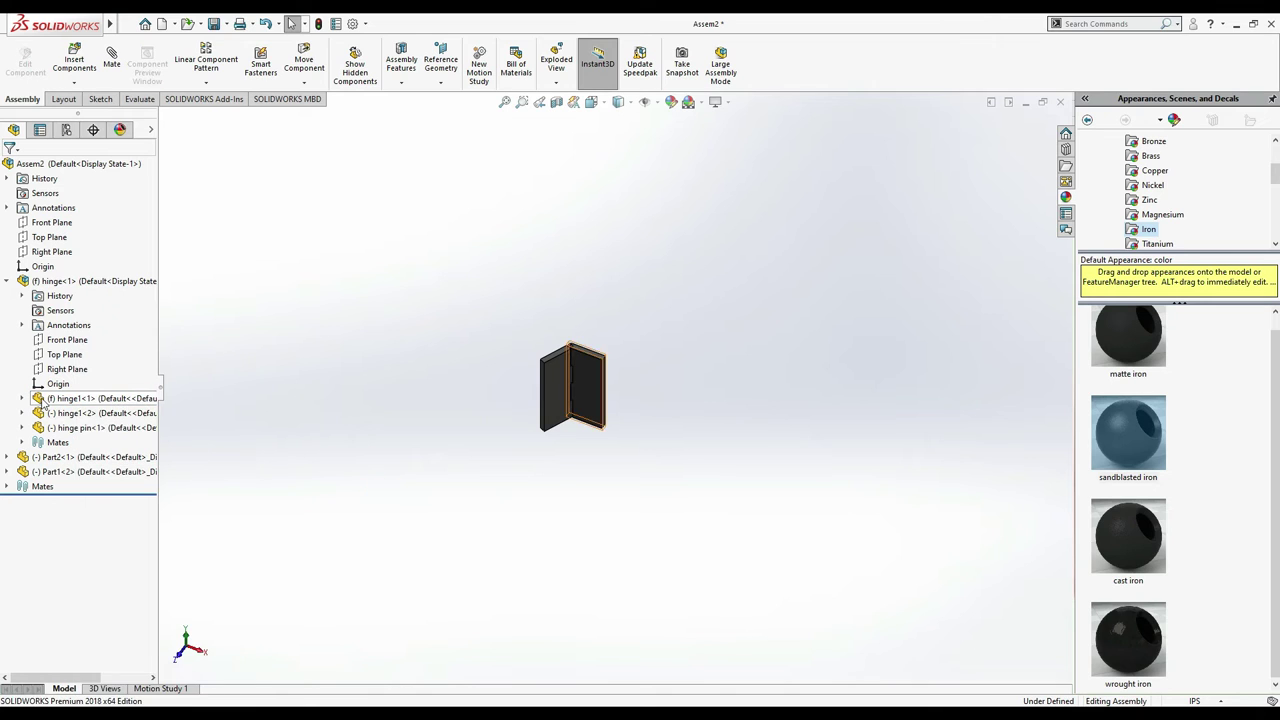
pyautogui.rightClick(44, 400)
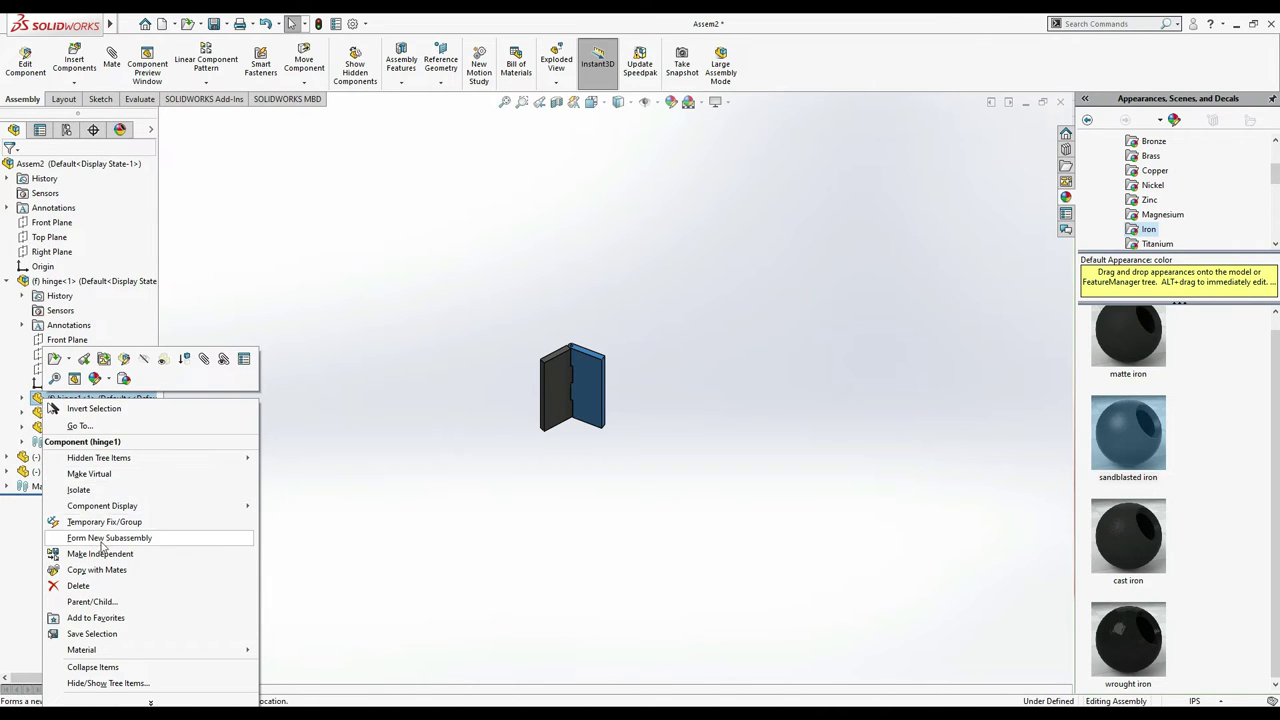
pyautogui.click(420, 556)
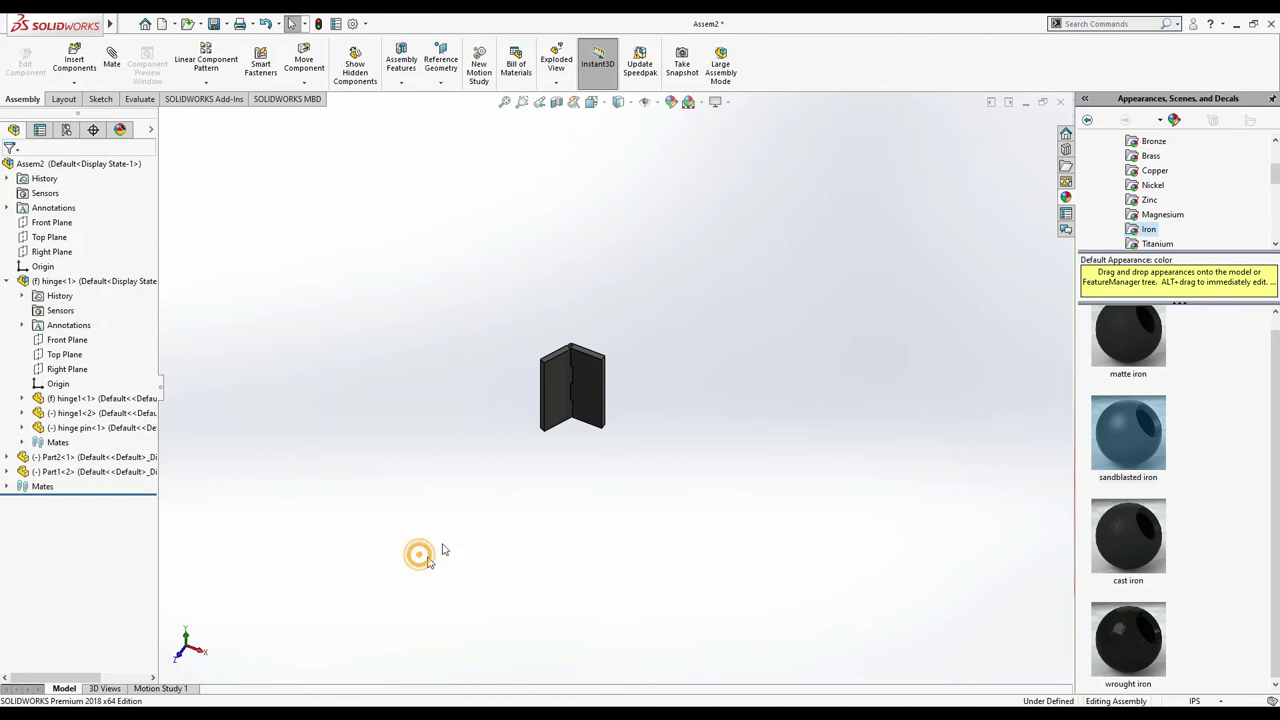
pyautogui.click(551, 409)
pyautogui.click(357, 486)
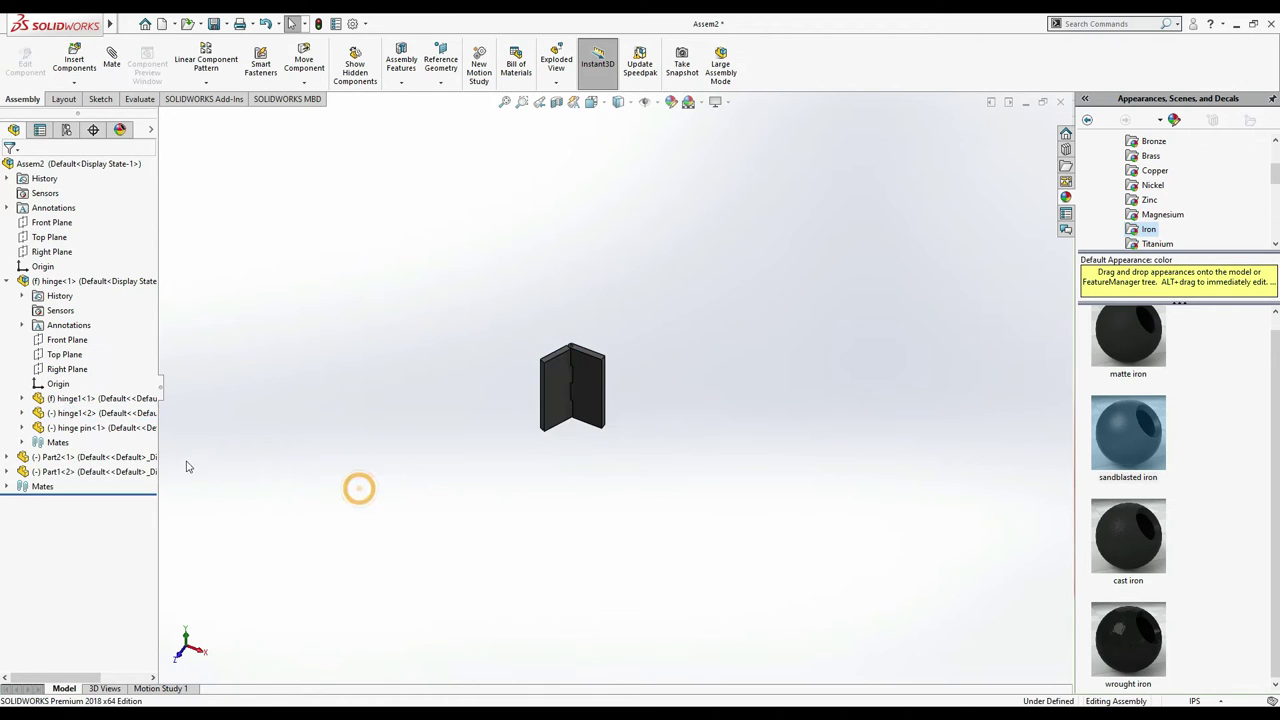
pyautogui.rightClick(40, 281)
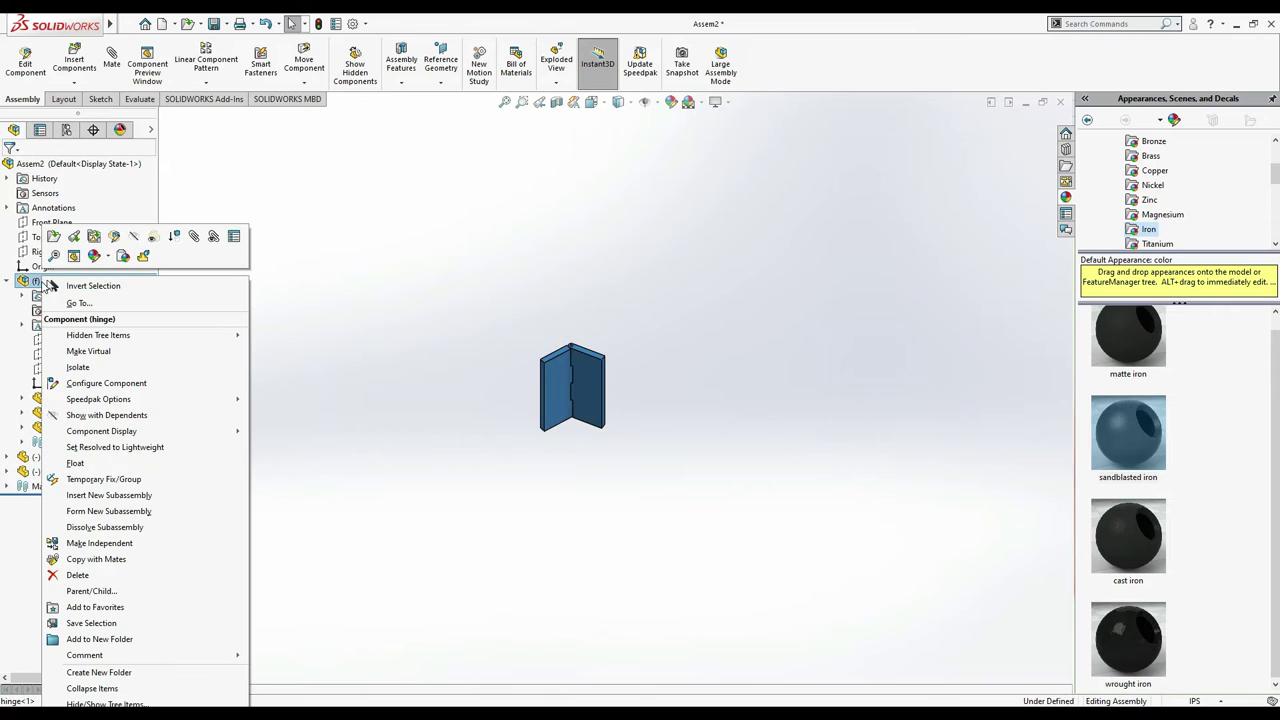
pyautogui.click(75, 463)
pyautogui.click(254, 449)
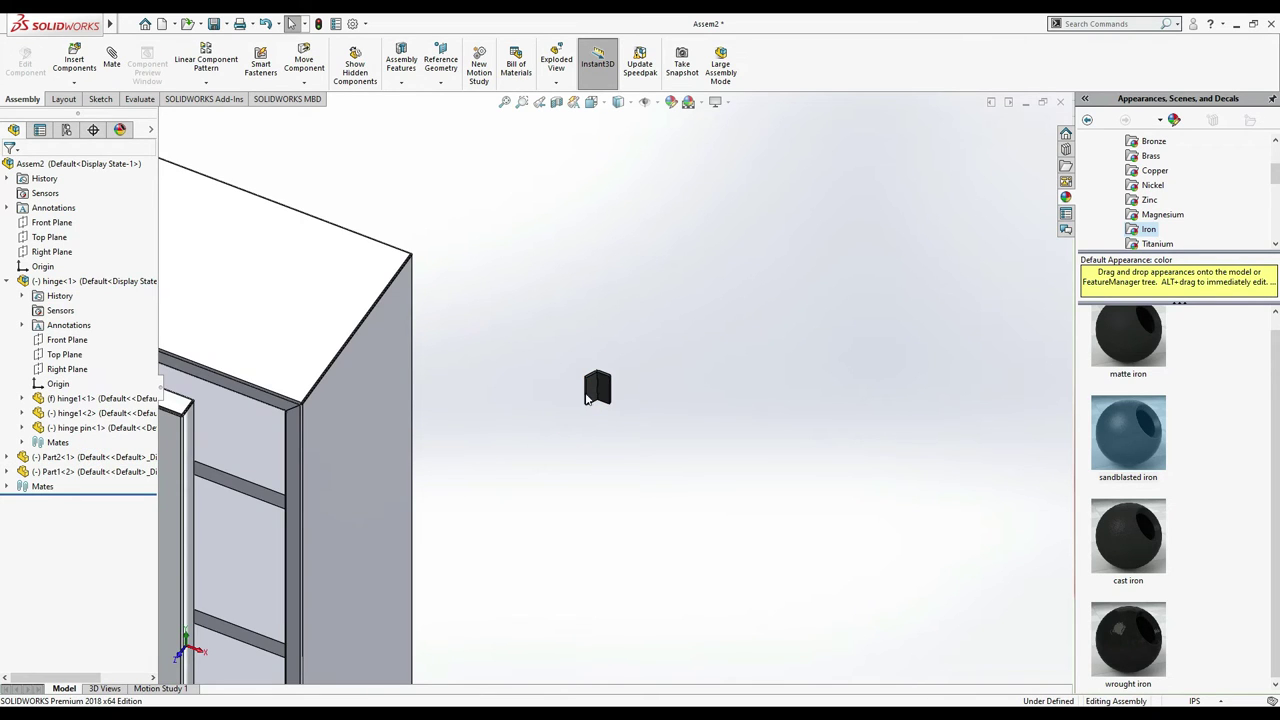
# - Drag the floating hinge to a new position near the cabinet
pyautogui.moveTo(600, 395); pyautogui.dragTo(490, 515)
pyautogui.press('z')
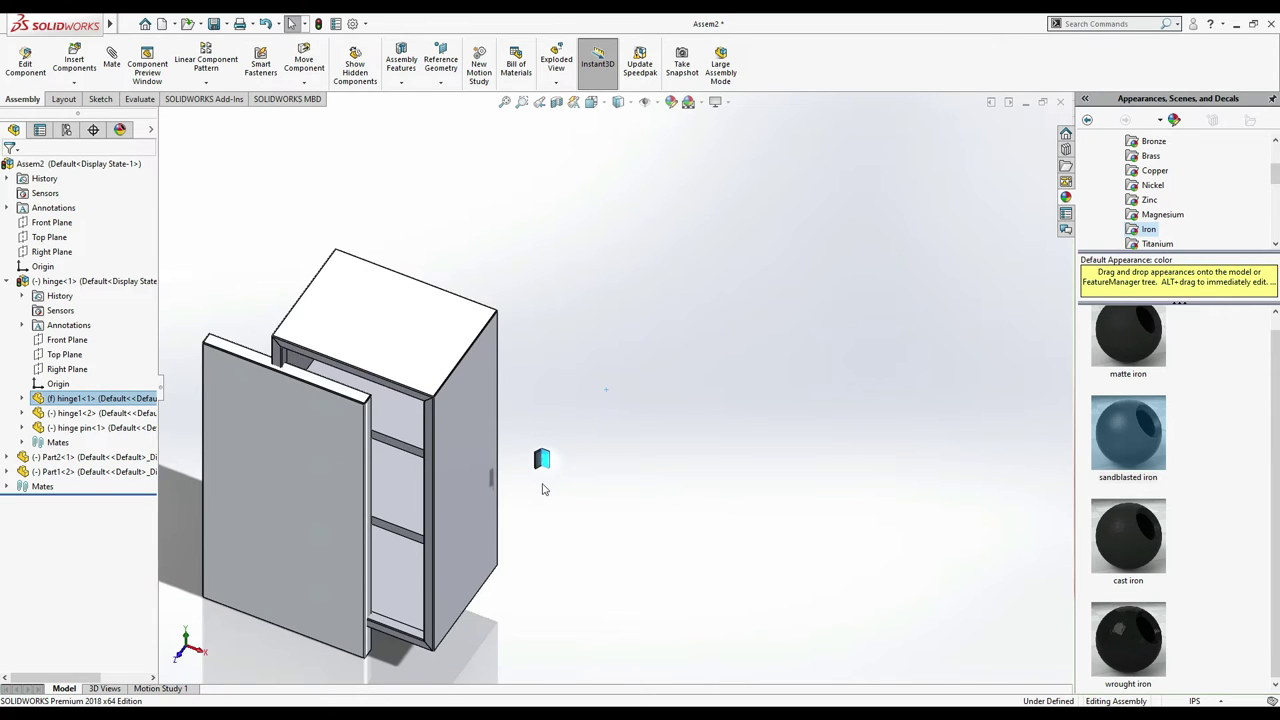
pyautogui.click(543, 489)
pyautogui.scroll(-8, 545, 485)
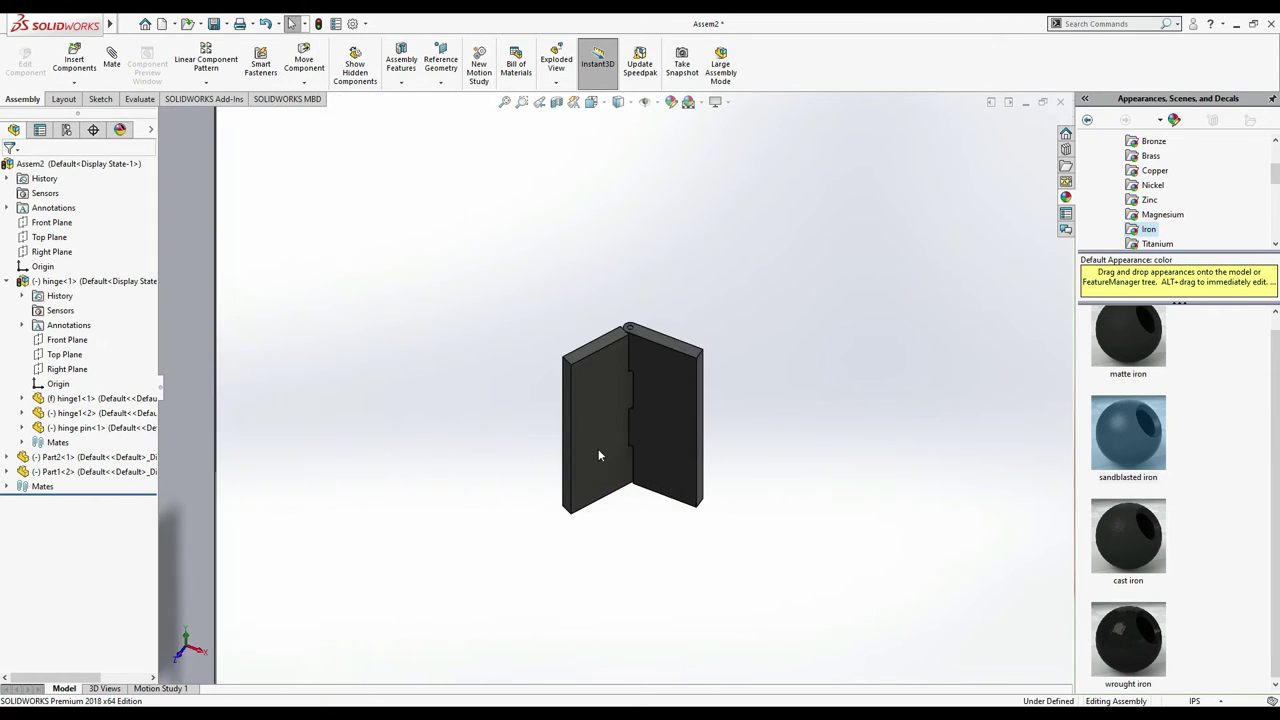
pyautogui.moveTo(588, 432); pyautogui.dragTo(651, 491)
pyautogui.press('Escape')
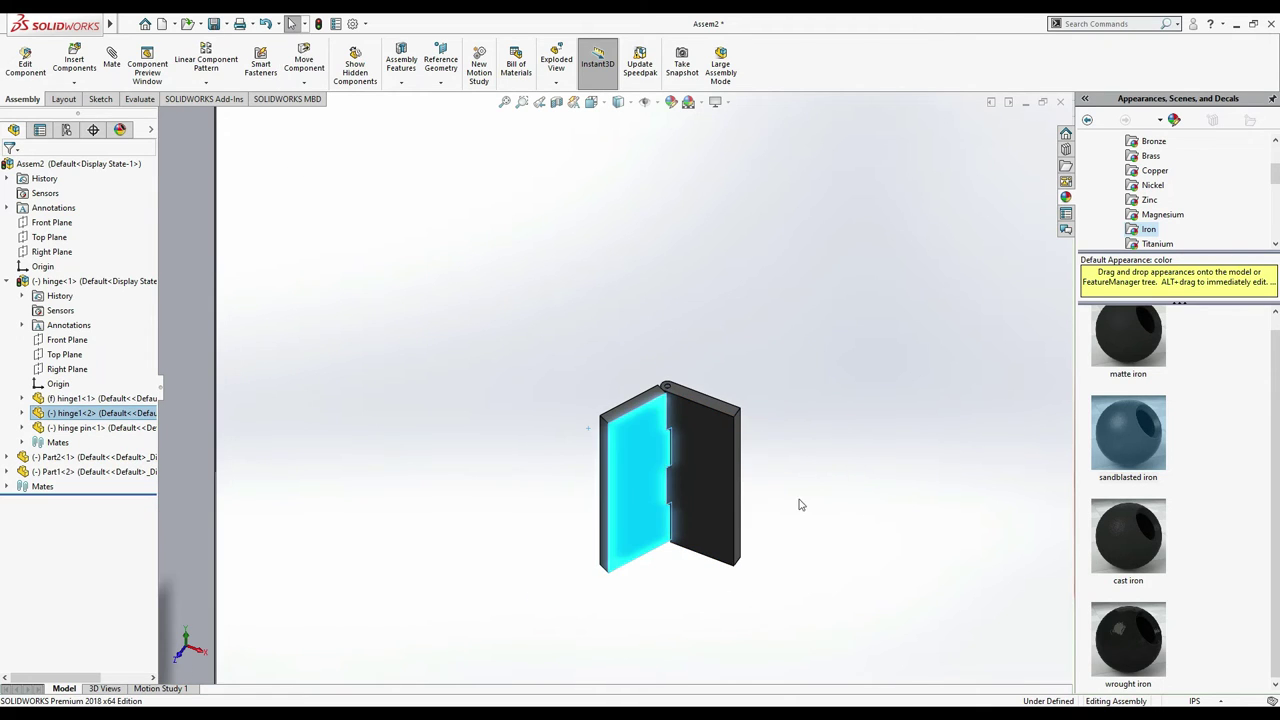
pyautogui.click(794, 471)
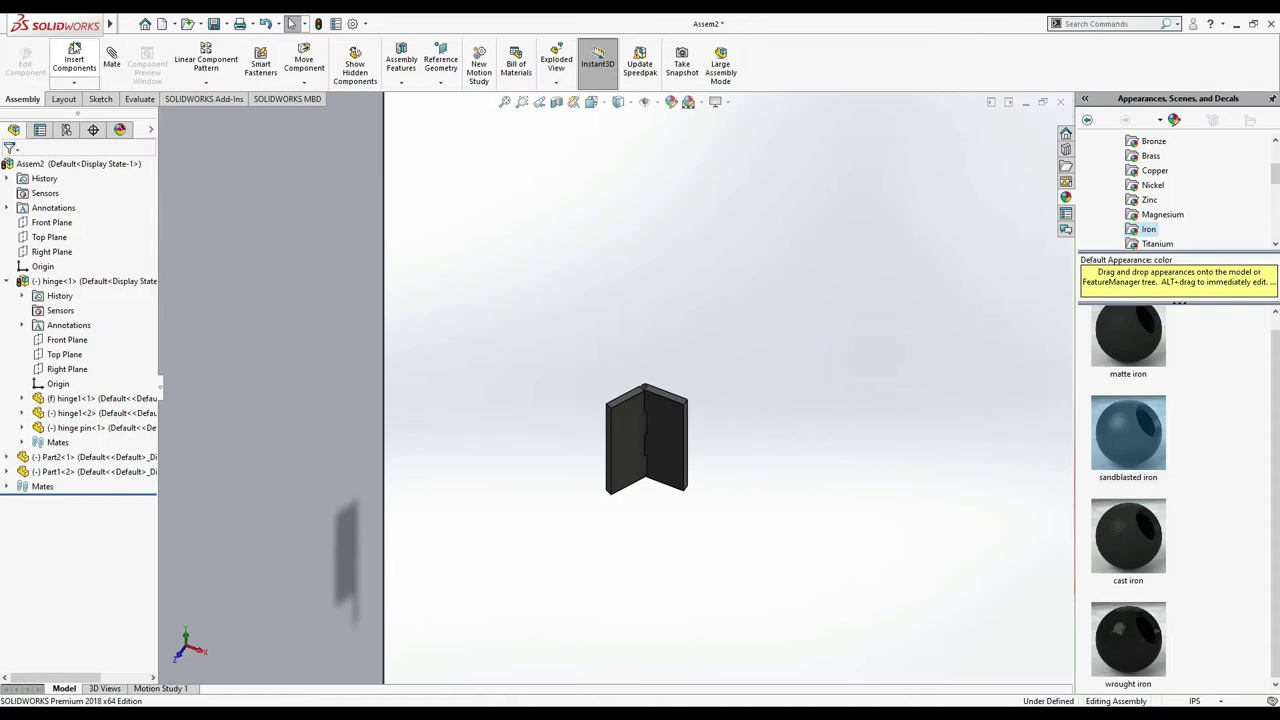
# - Mate a hinge leaf face coincident with the Part1<2> cabinet side face as Coincident2
pyautogui.click(106, 64)
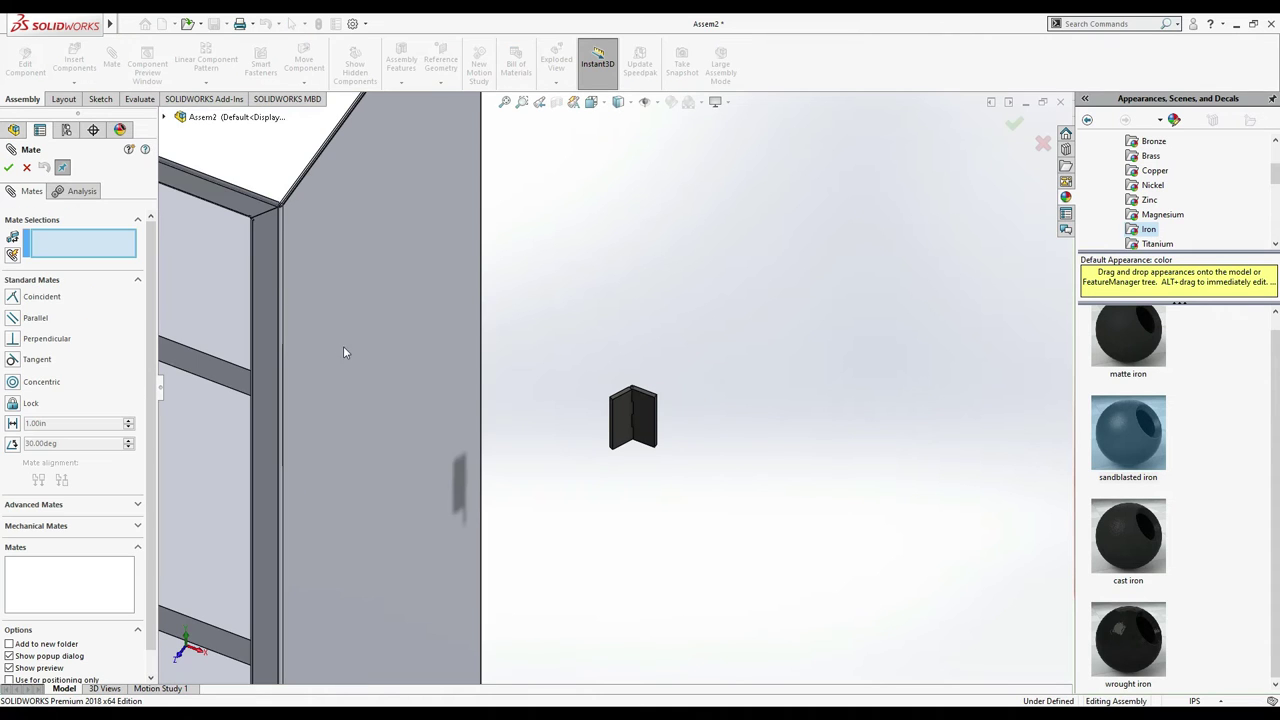
pyautogui.click(317, 344)
pyautogui.moveTo(700, 452); pyautogui.dragTo(471, 426, button='middle')
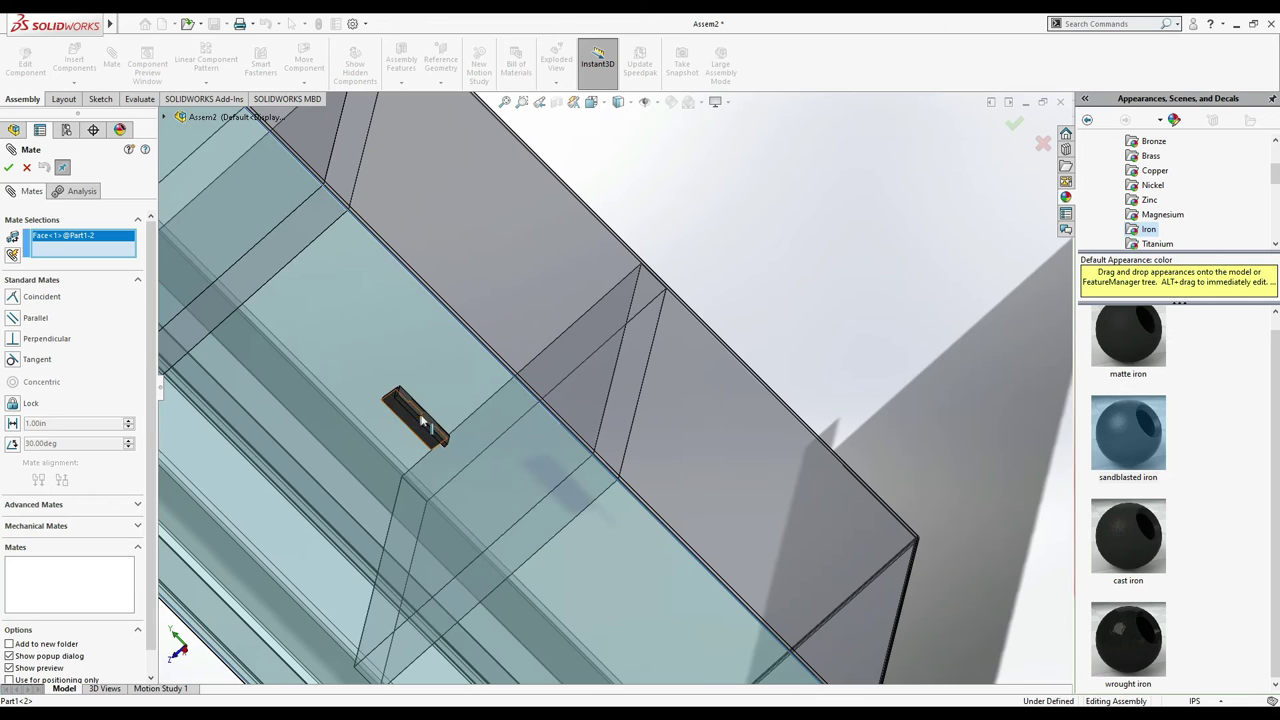
pyautogui.click(424, 418)
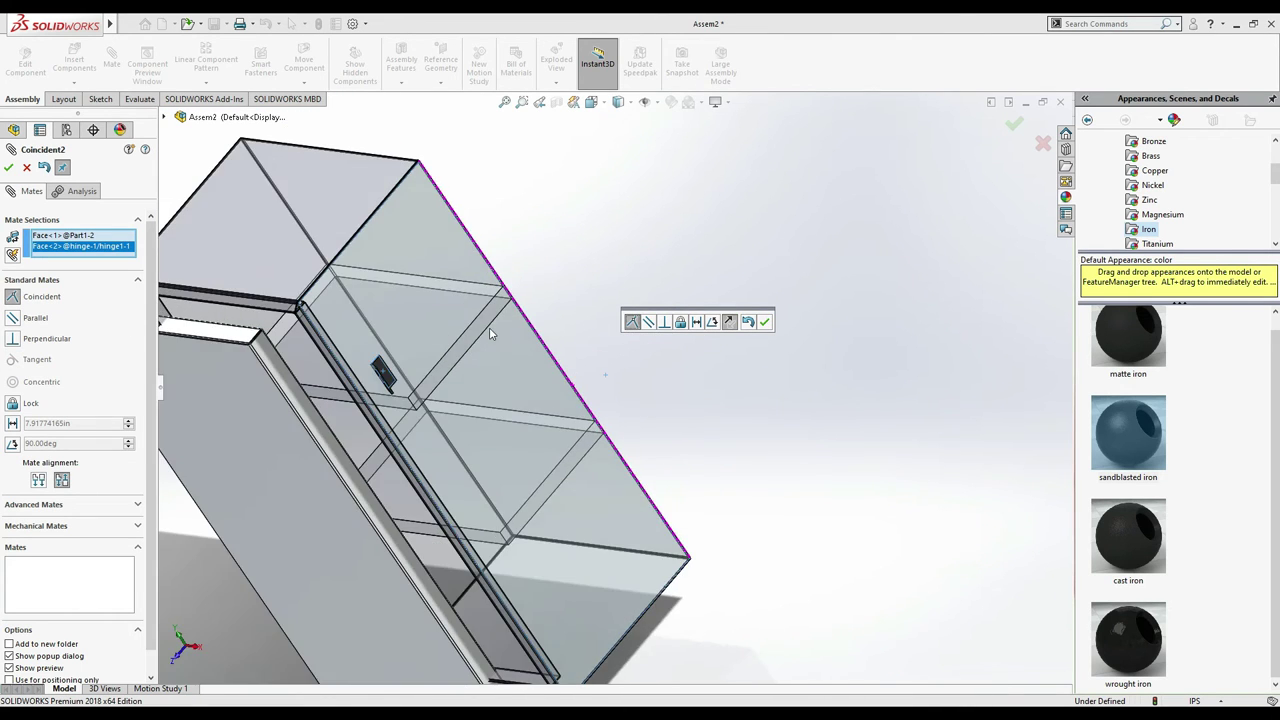
pyautogui.click(764, 323)
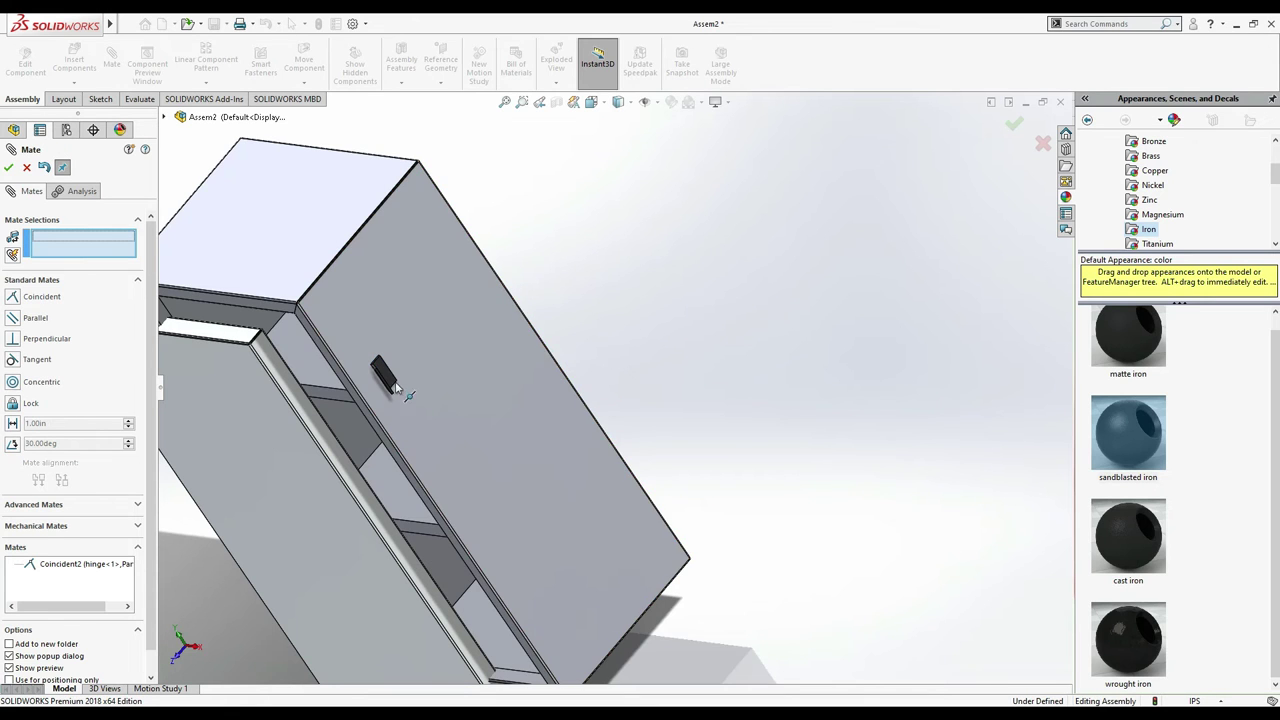
pyautogui.moveTo(383, 378); pyautogui.dragTo(514, 446)
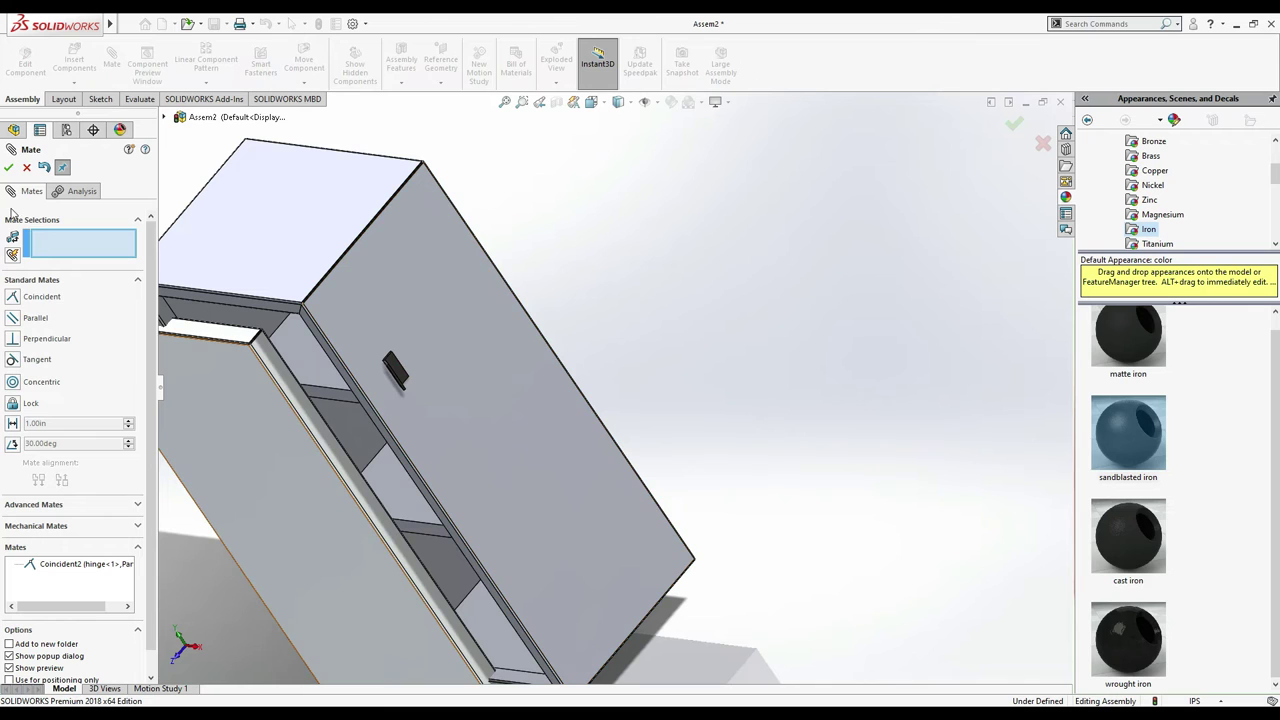
# - Cancel the pending mate, fix Part1<2> in place, and begin a new mate on the hinge
pyautogui.click(25, 168)
pyautogui.click(485, 436)
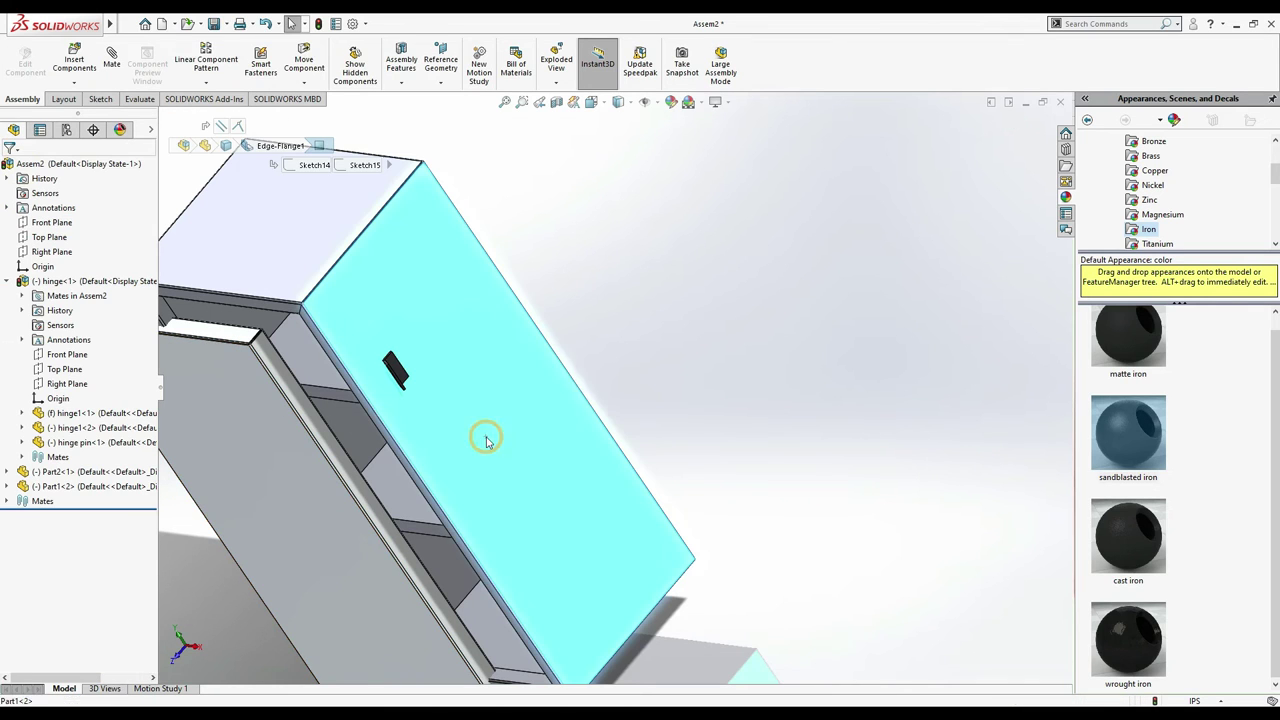
pyautogui.rightClick(45, 494)
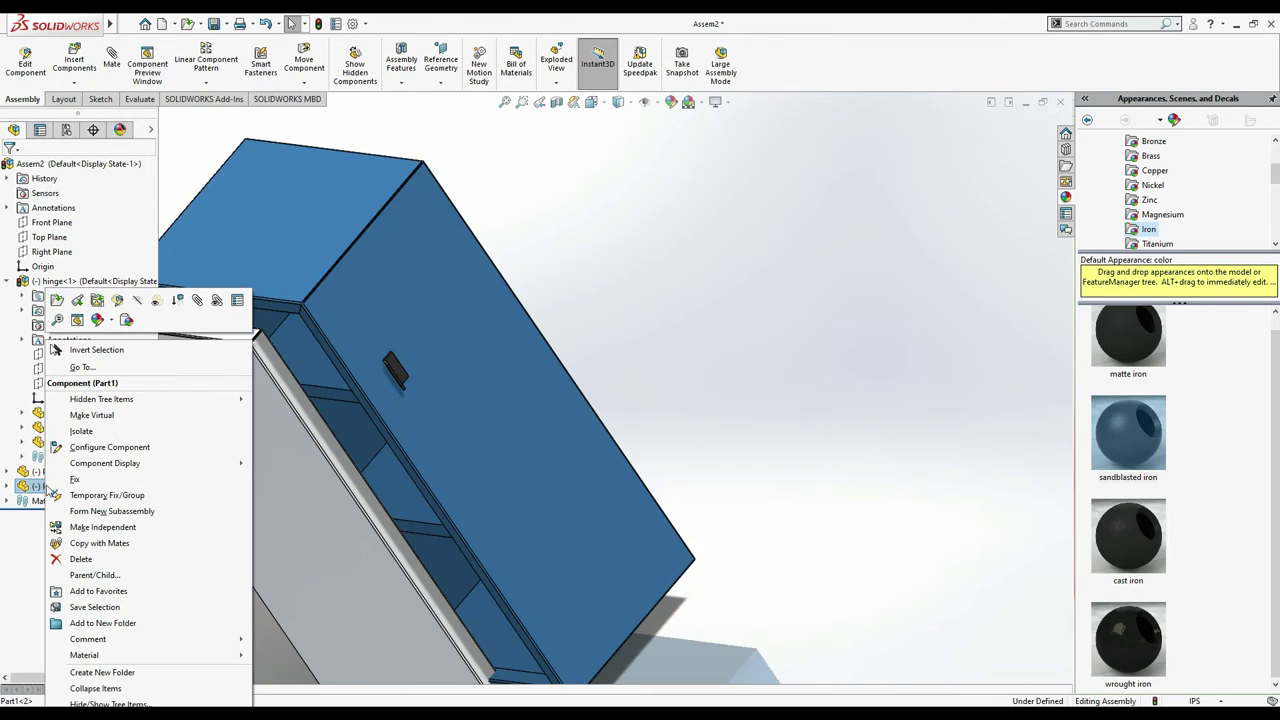
pyautogui.click(70, 488)
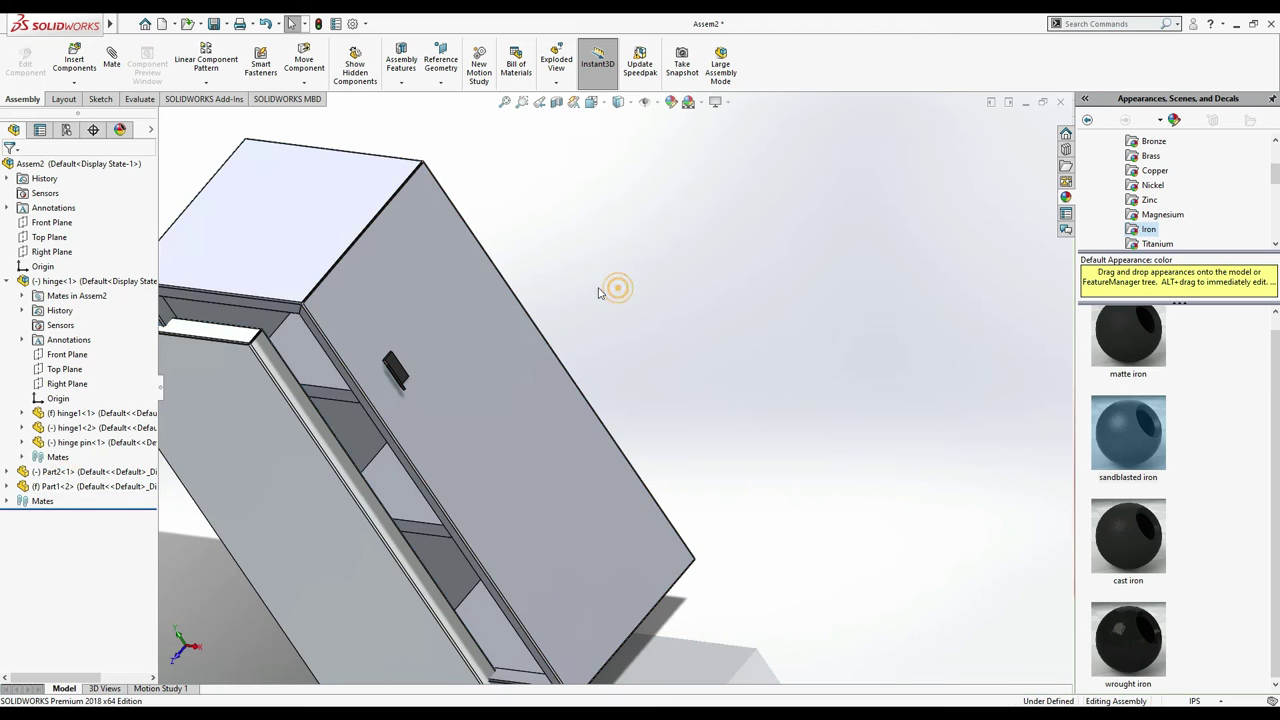
pyautogui.click(345, 362)
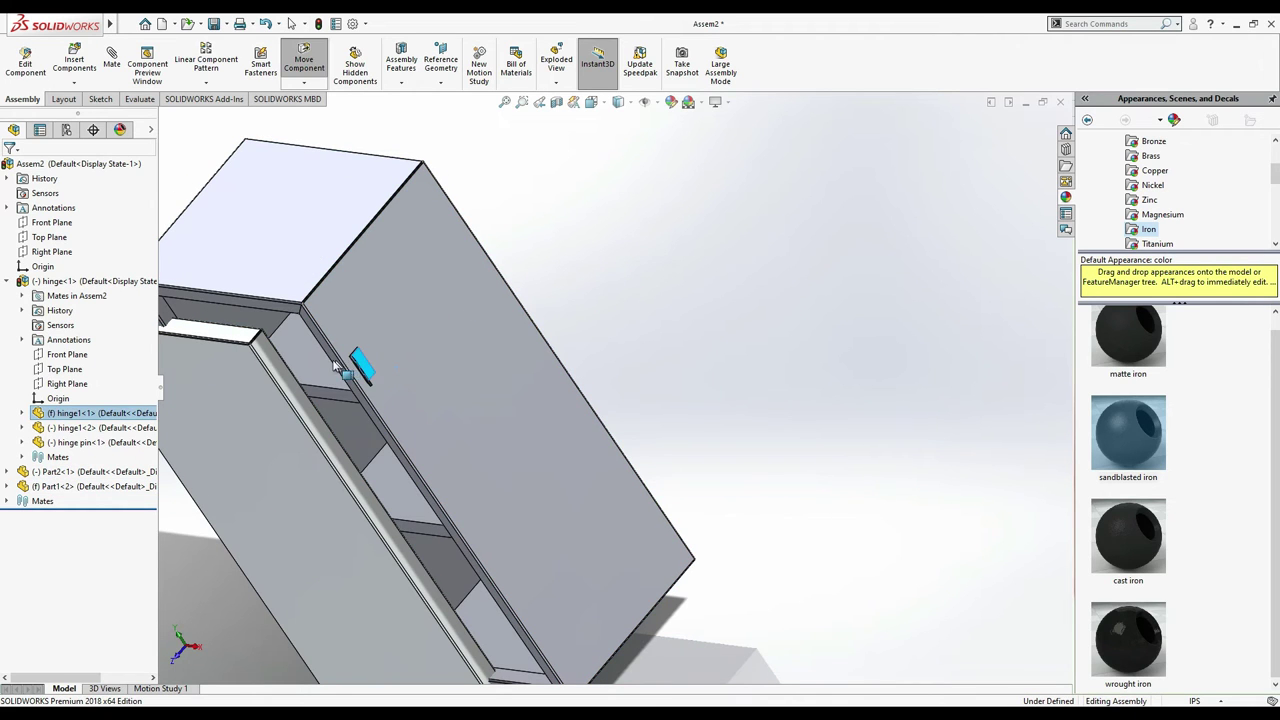
pyautogui.scroll(-3, 557, 349)
pyautogui.scroll(-2, 350, 388)
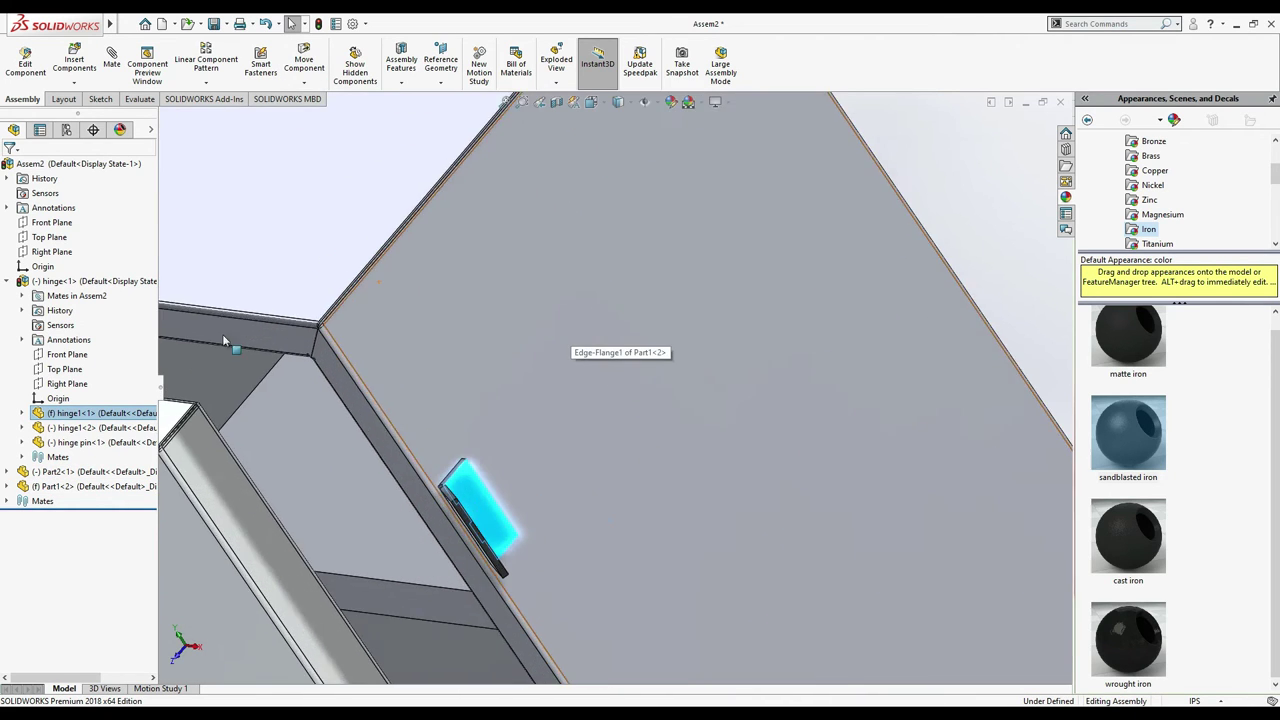
pyautogui.click(232, 213)
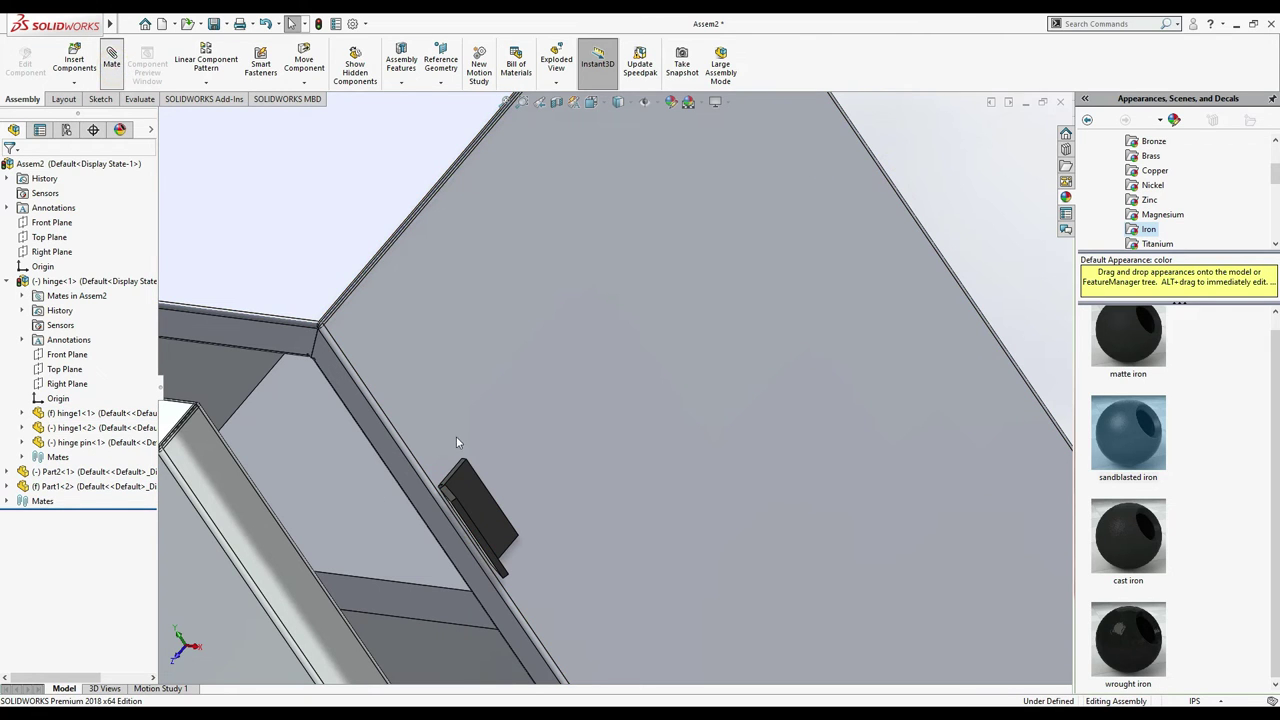
# - Hold the hinge face 5 in from Part1<2>'s top face with a Distance1 mate
pyautogui.click(458, 470)
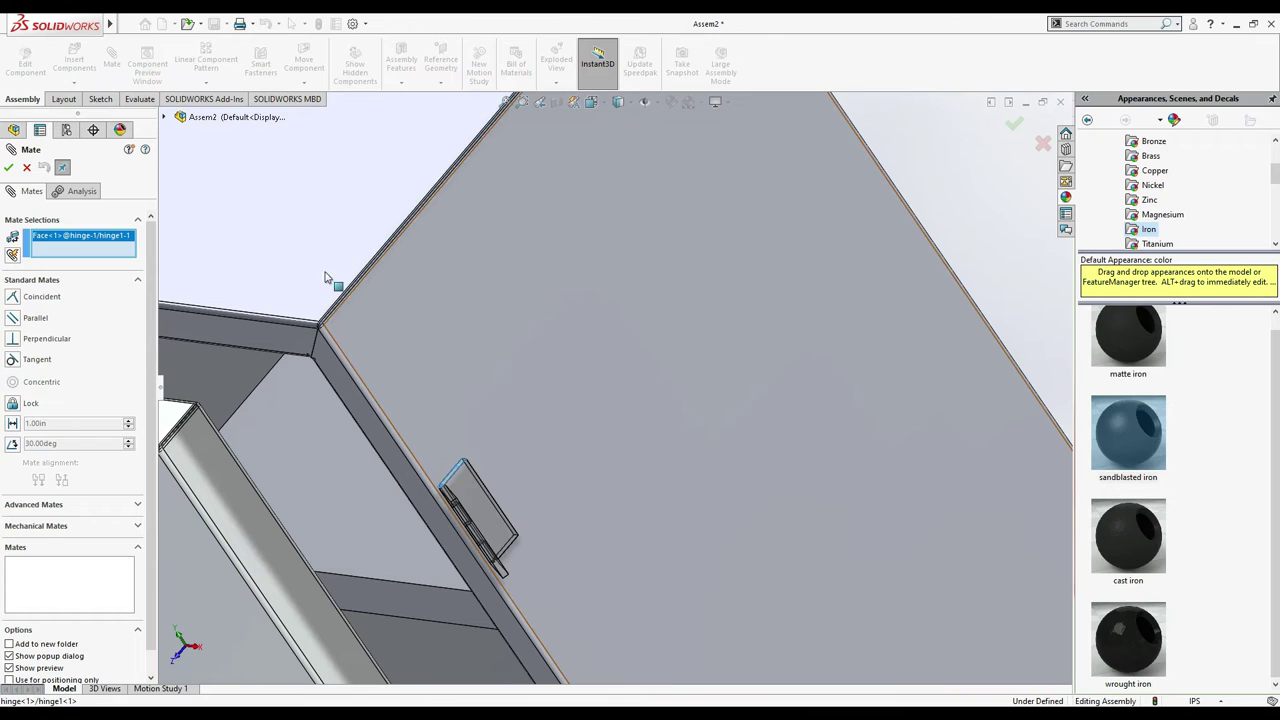
pyautogui.click(312, 254)
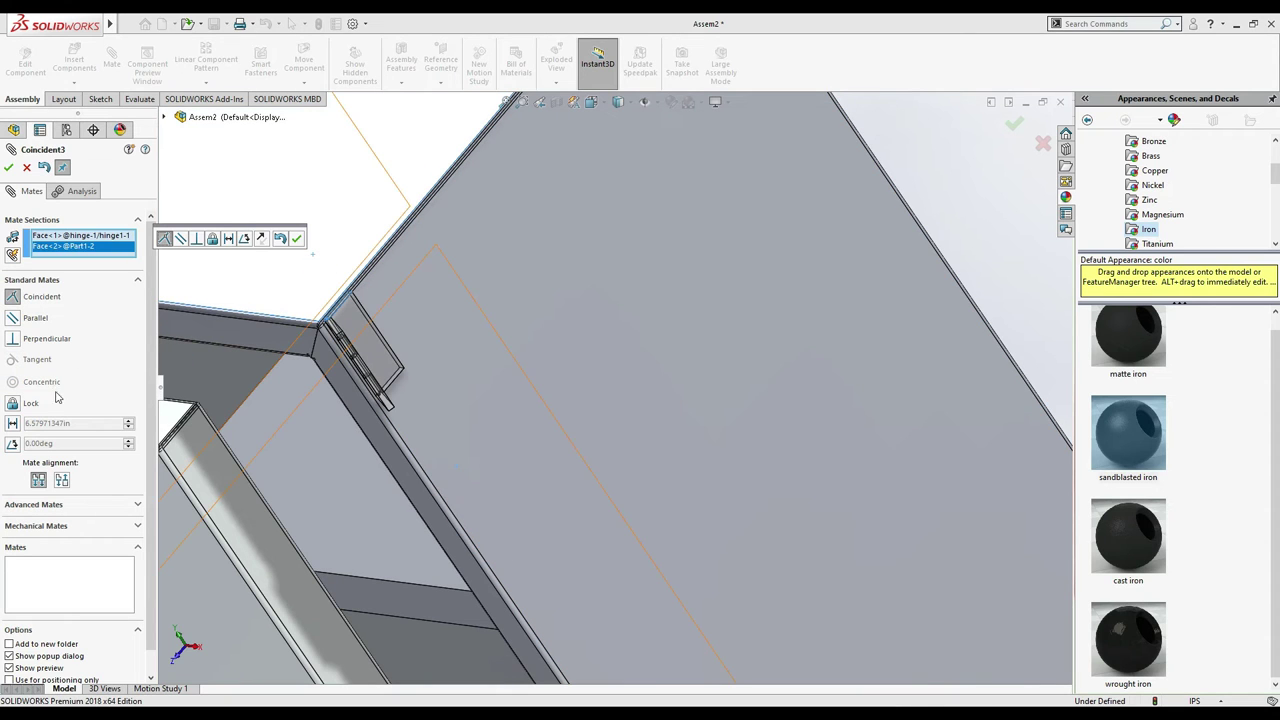
pyautogui.click(13, 424)
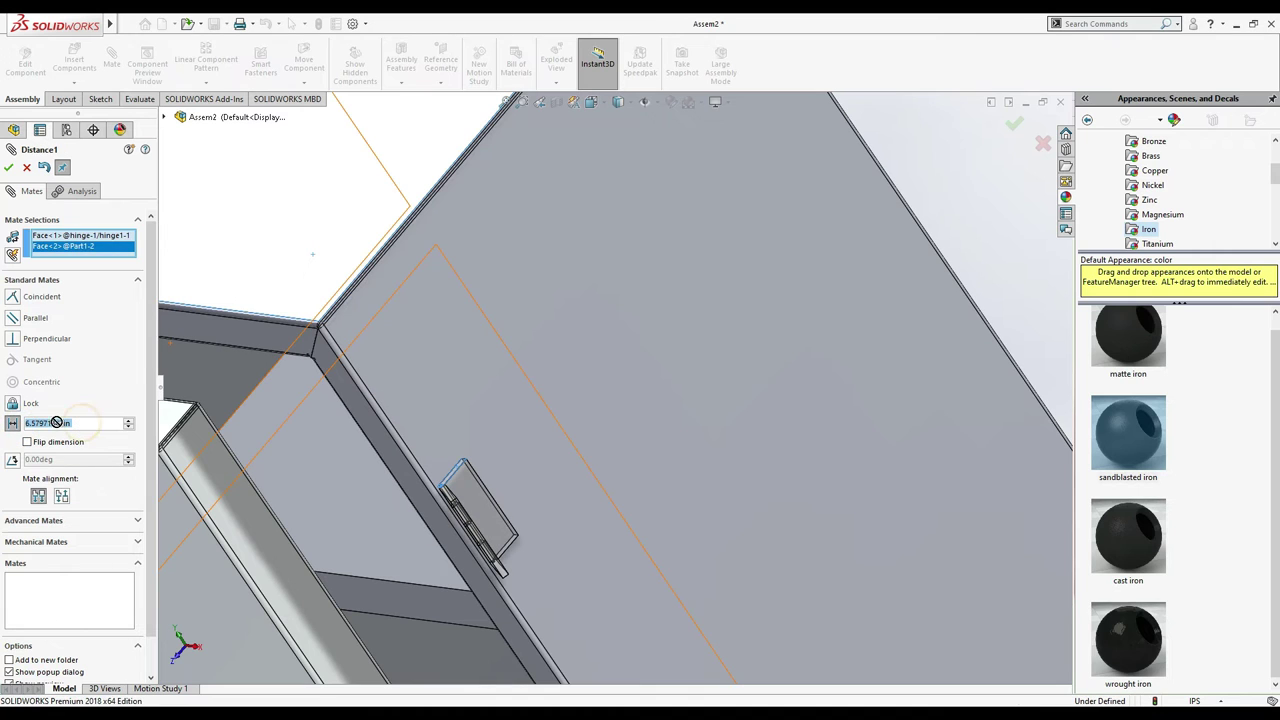
pyautogui.write('5')
pyautogui.press('Return')
pyautogui.scroll(3, 607, 422)
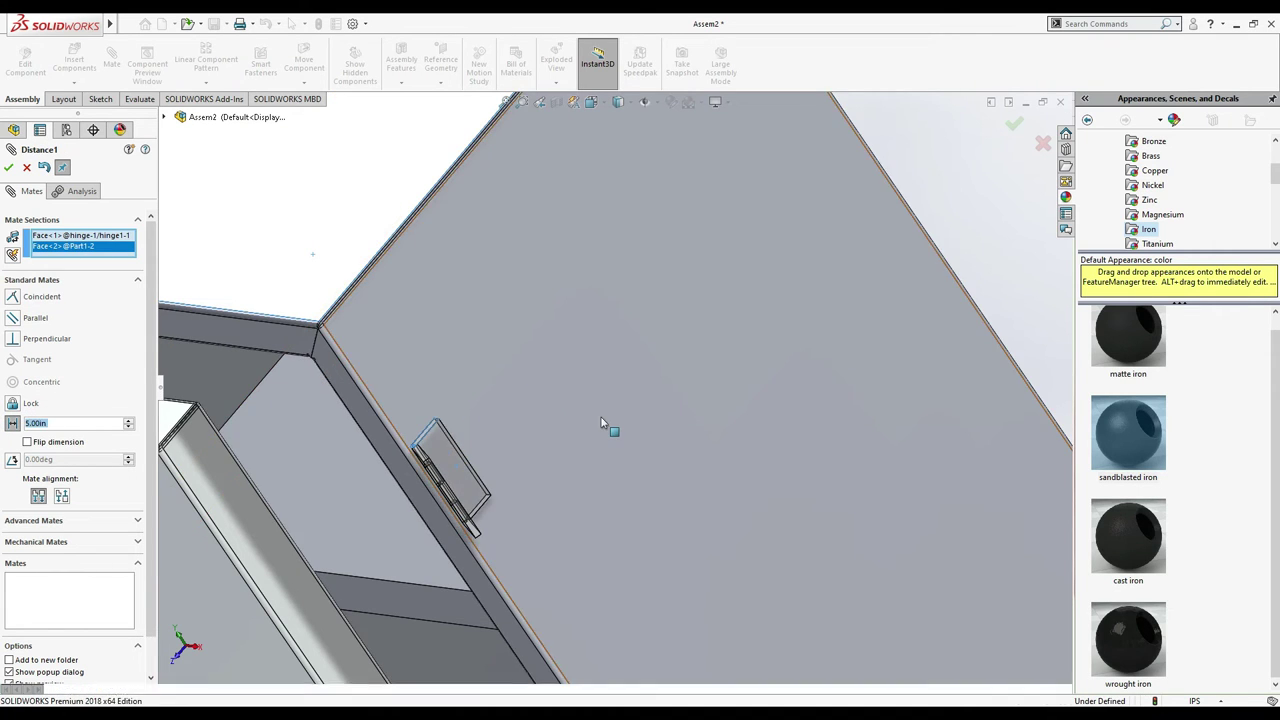
pyautogui.scroll(2, 605, 420)
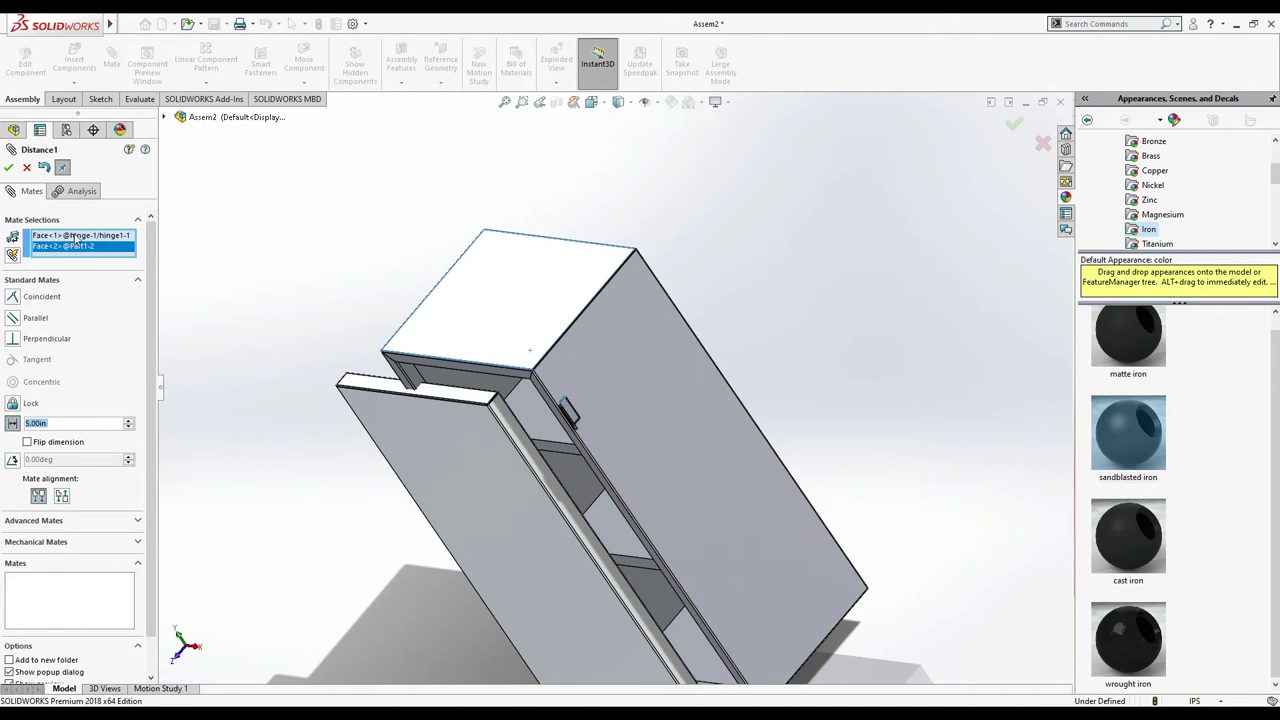
pyautogui.click(8, 167)
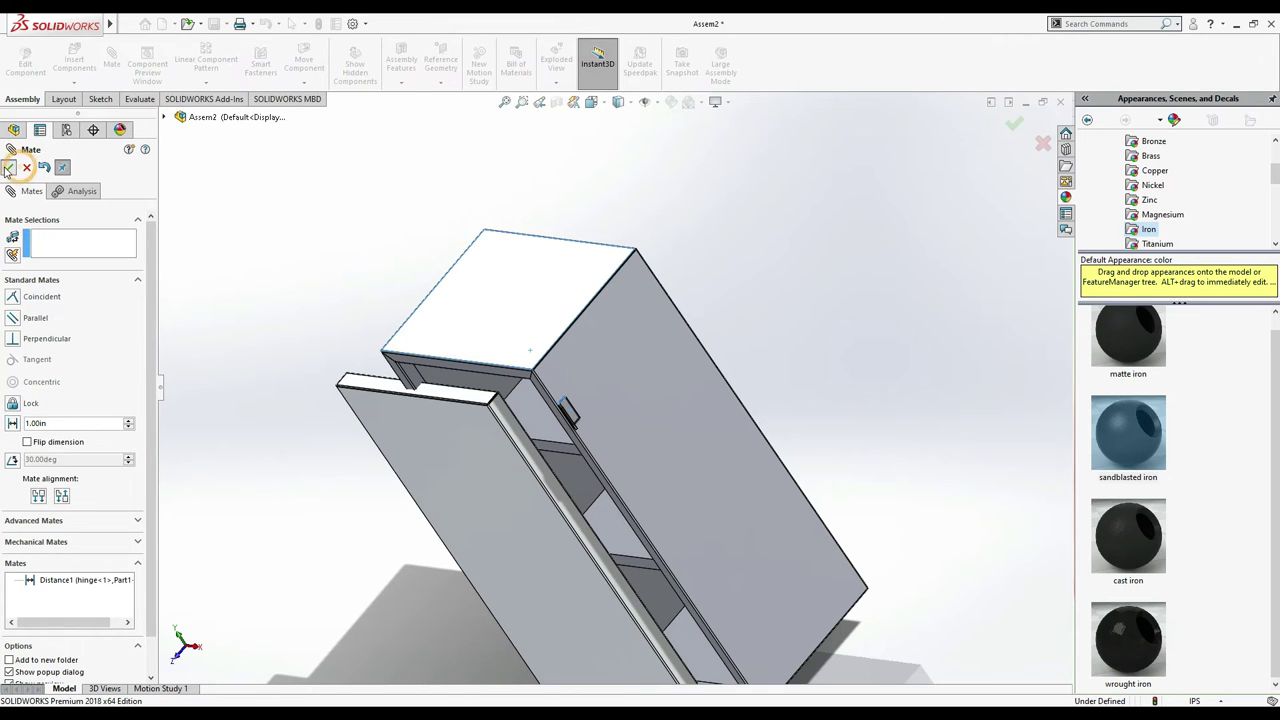
# - Slide the hinge along the cabinet edge, then select Face<3> of Part1-2 and the hinge block's top face
pyautogui.scroll(-5, 891, 326)
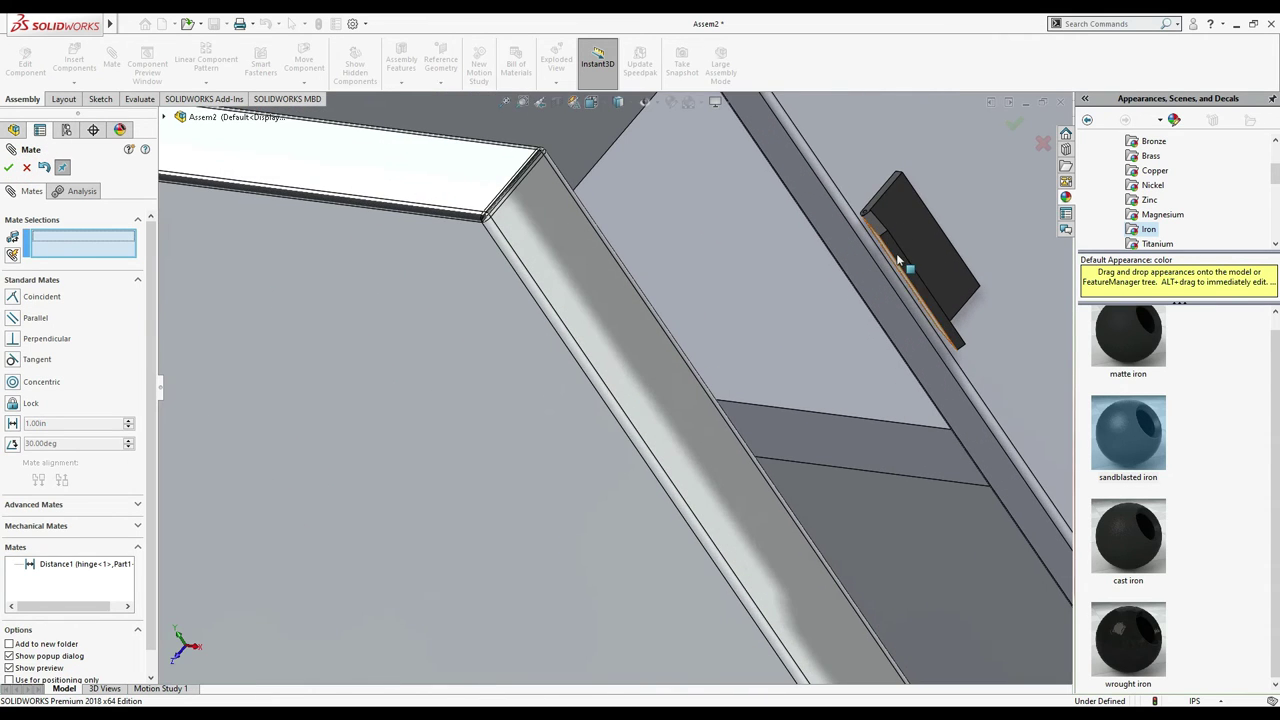
pyautogui.moveTo(896, 264); pyautogui.dragTo(924, 246)
pyautogui.scroll(5, 950, 245)
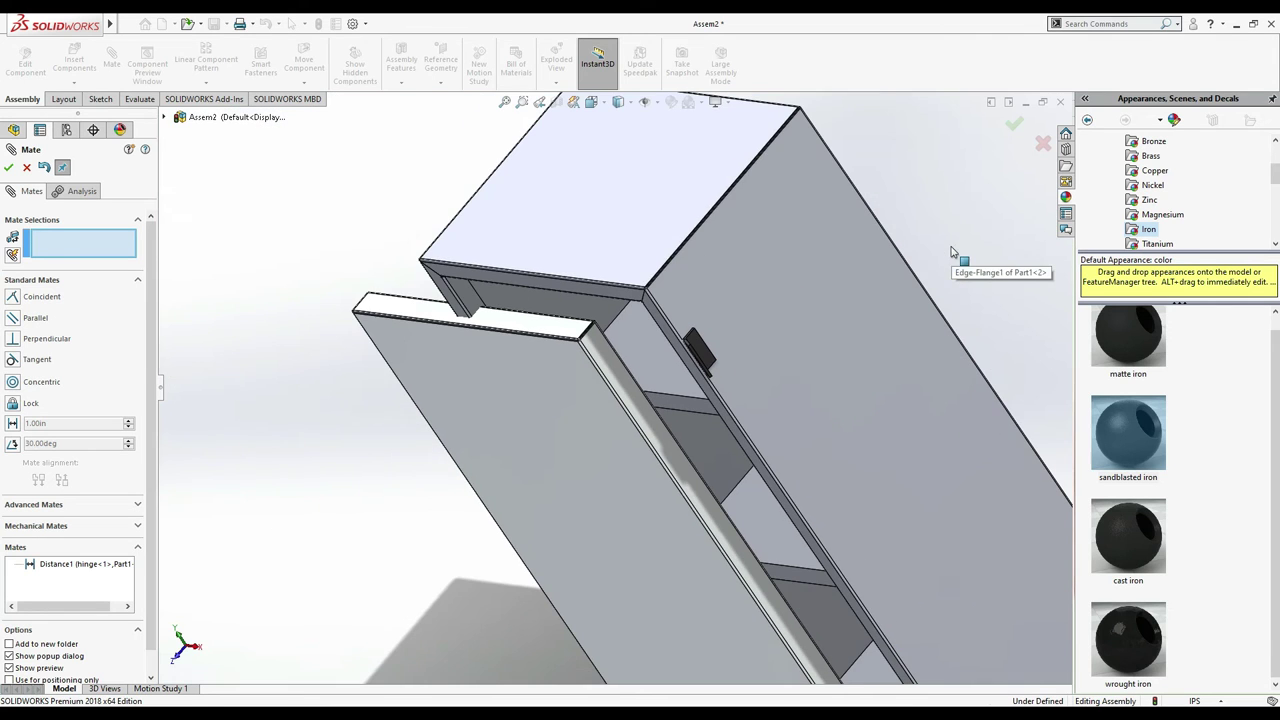
pyautogui.press('Down')
pyautogui.press('Down')
pyautogui.press('Down')
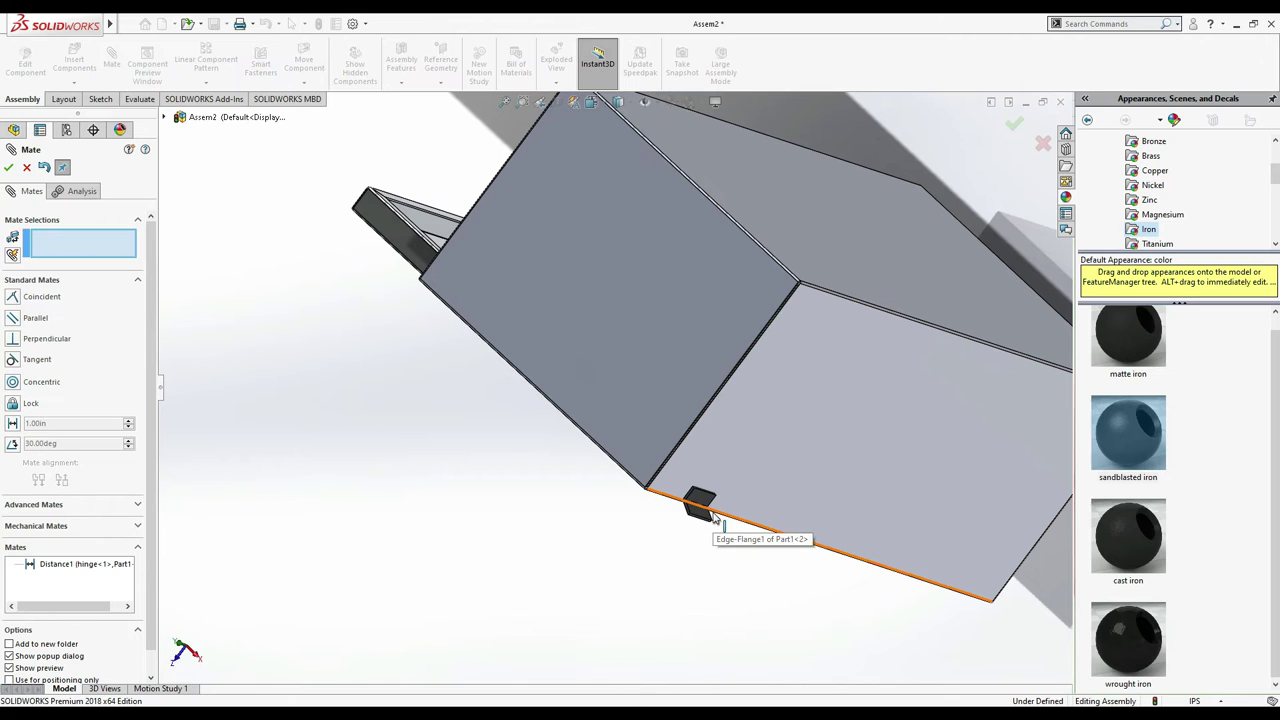
pyautogui.press('Down')
pyautogui.click(806, 252)
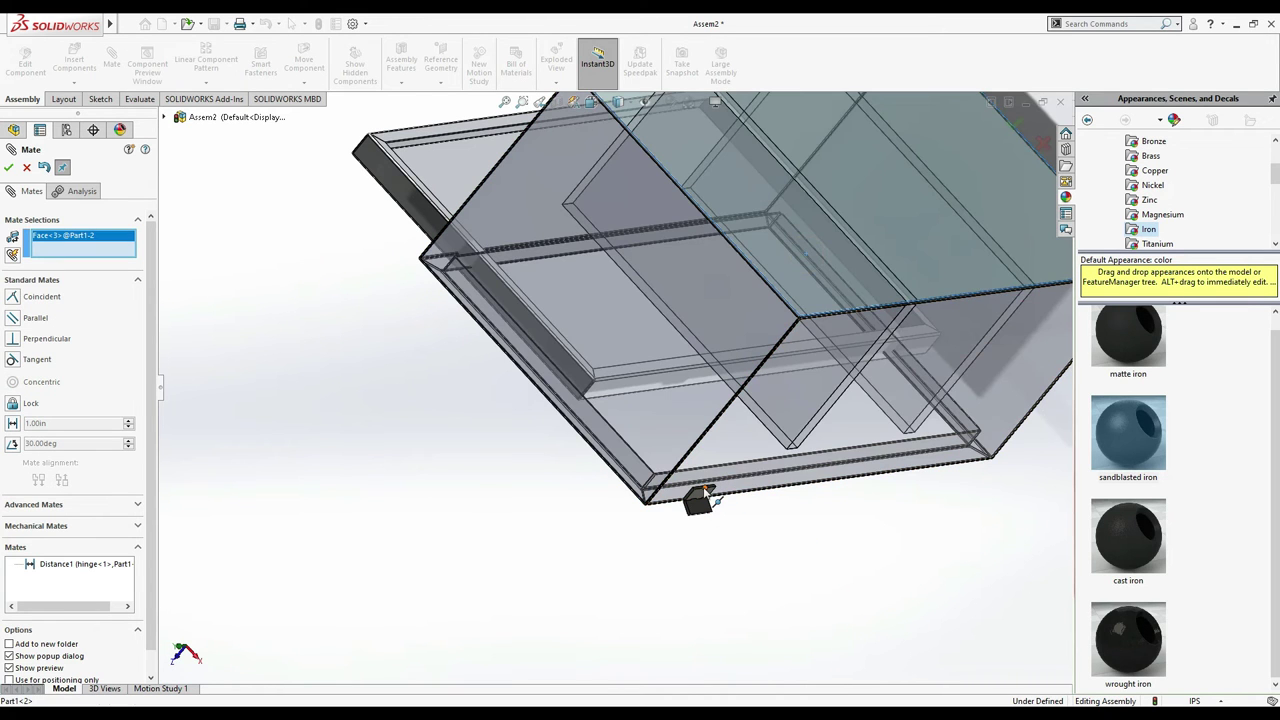
pyautogui.scroll(-4, 703, 488)
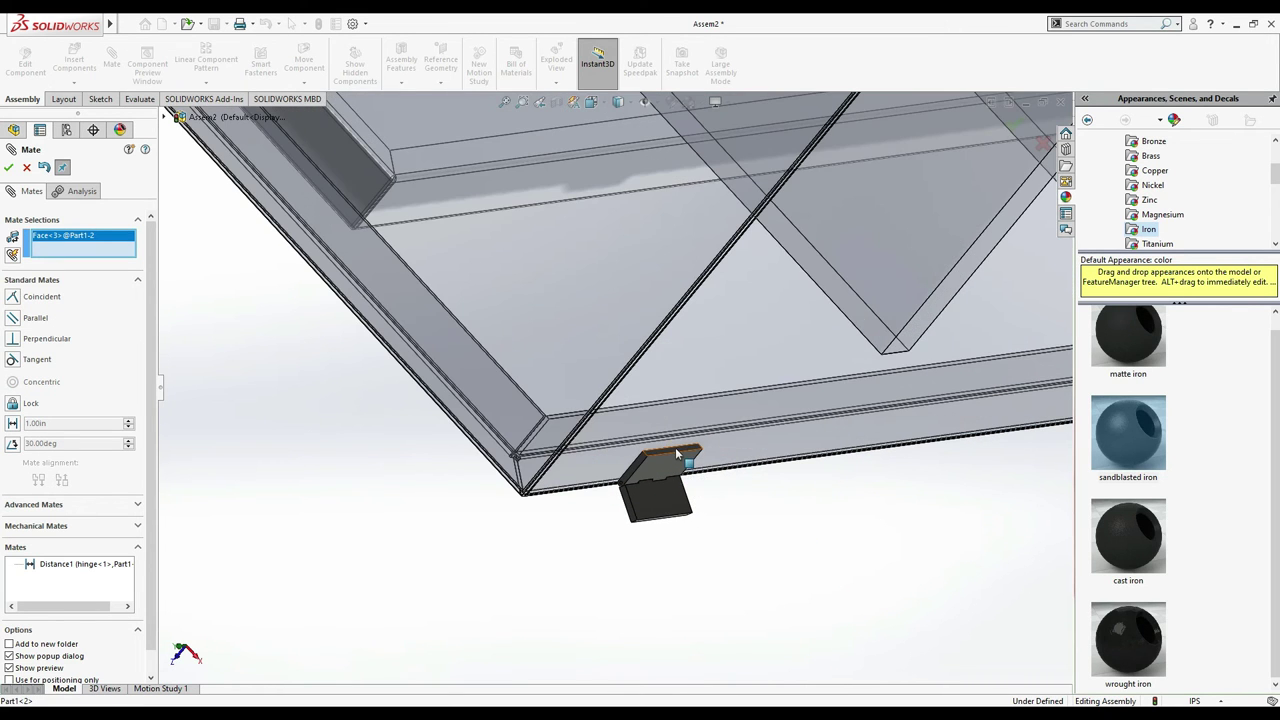
pyautogui.click(676, 455)
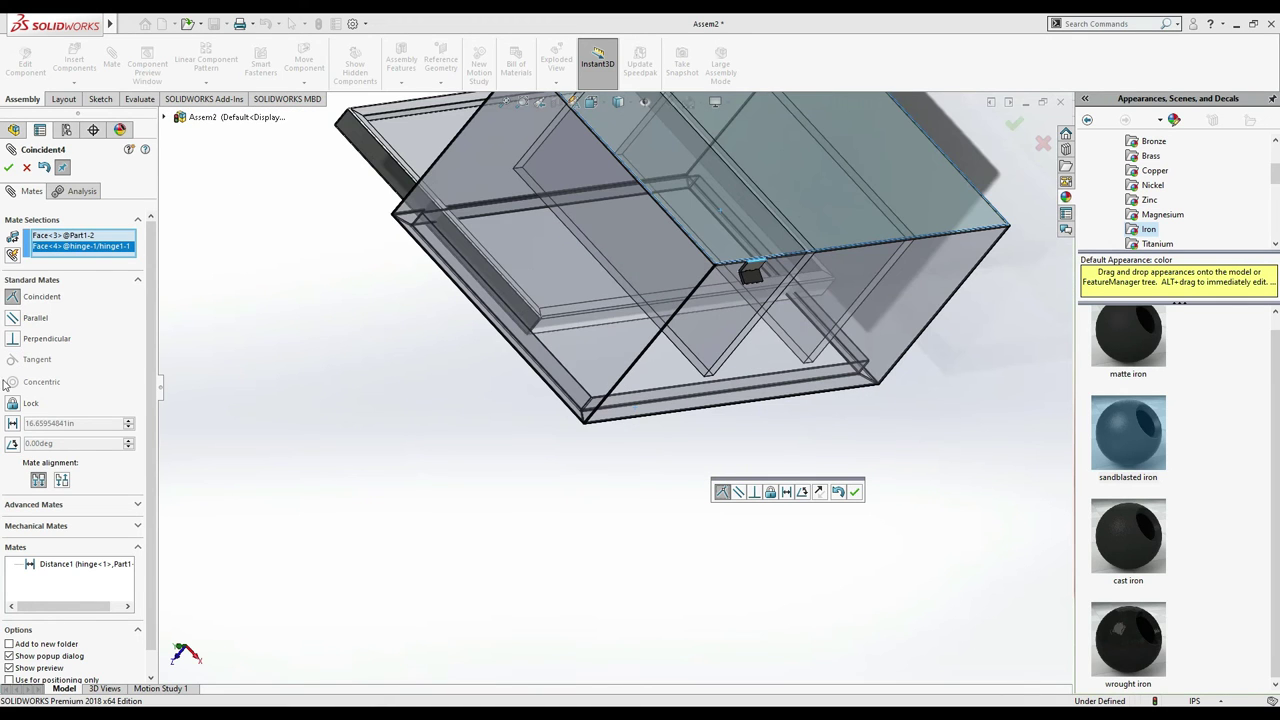
# - Make the mate a 16 in Distance mate with Flip dimension checked
pyautogui.click(12, 424)
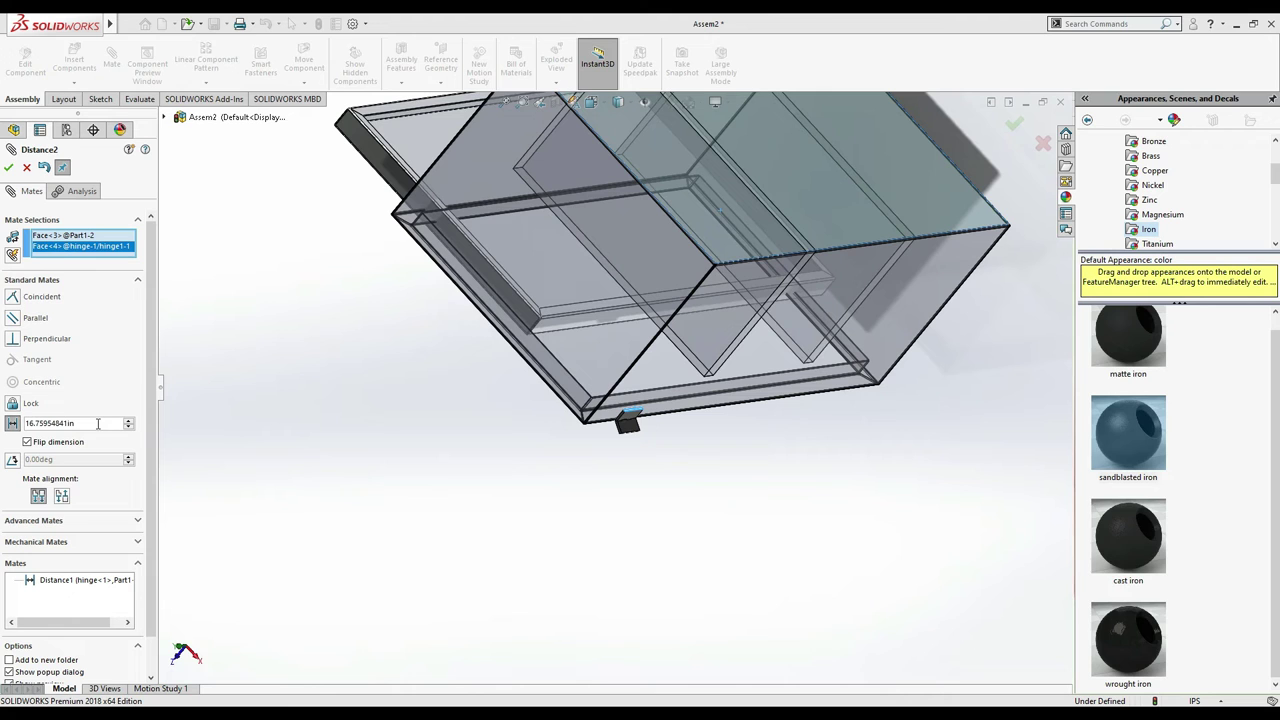
pyautogui.scroll(6, 425, 473)
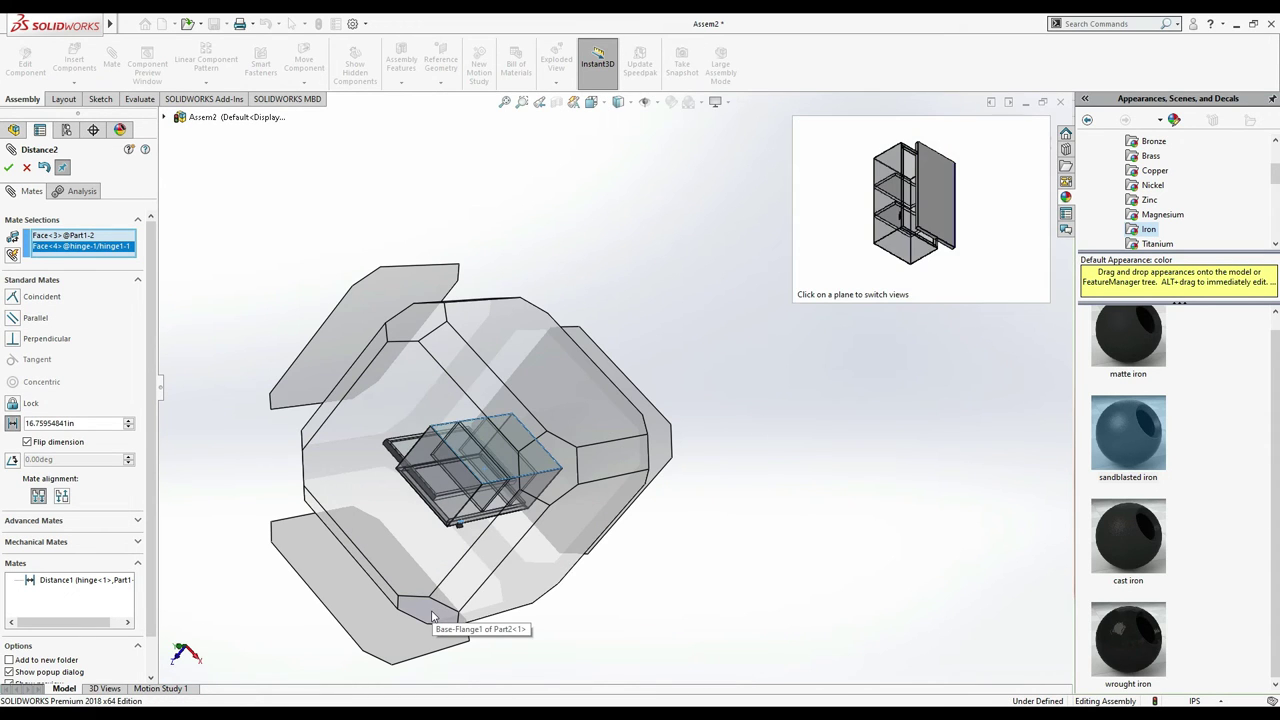
pyautogui.click(528, 572)
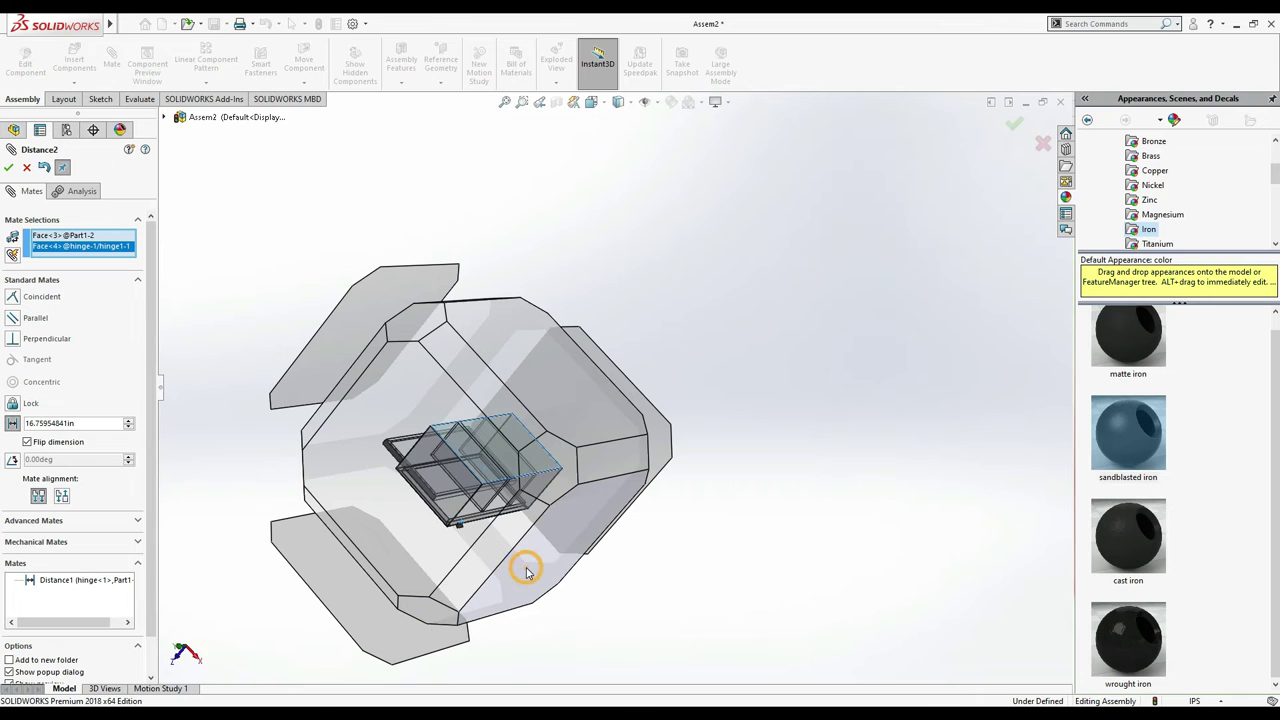
pyautogui.scroll(-5, 420, 442)
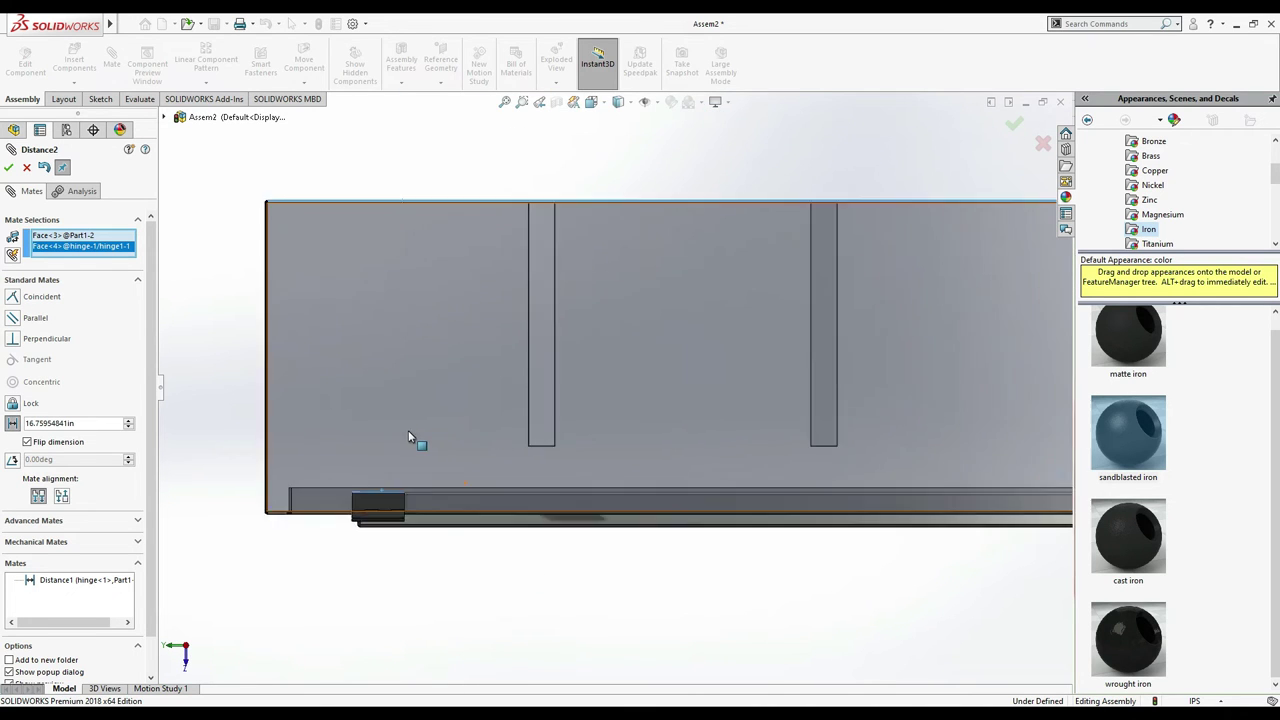
pyautogui.click(131, 420)
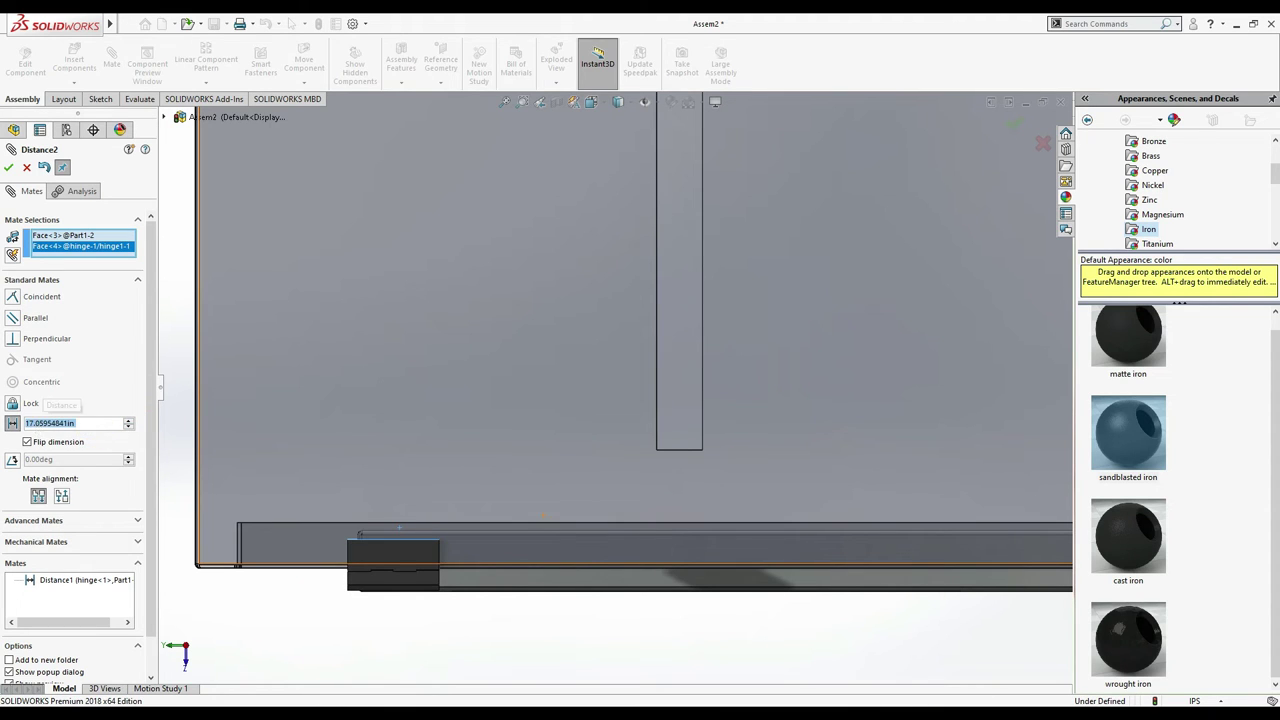
pyautogui.write('16')
pyautogui.press('Return')
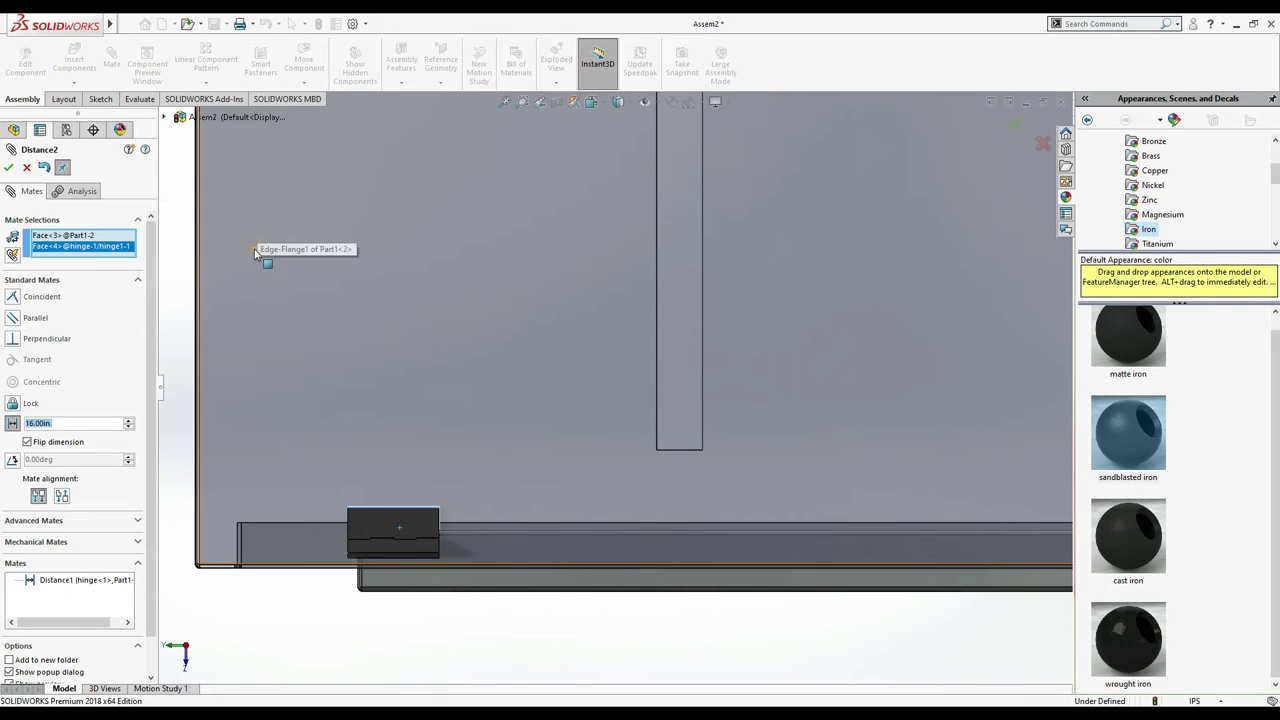
pyautogui.moveTo(255, 252); pyautogui.dragTo(400, 204)
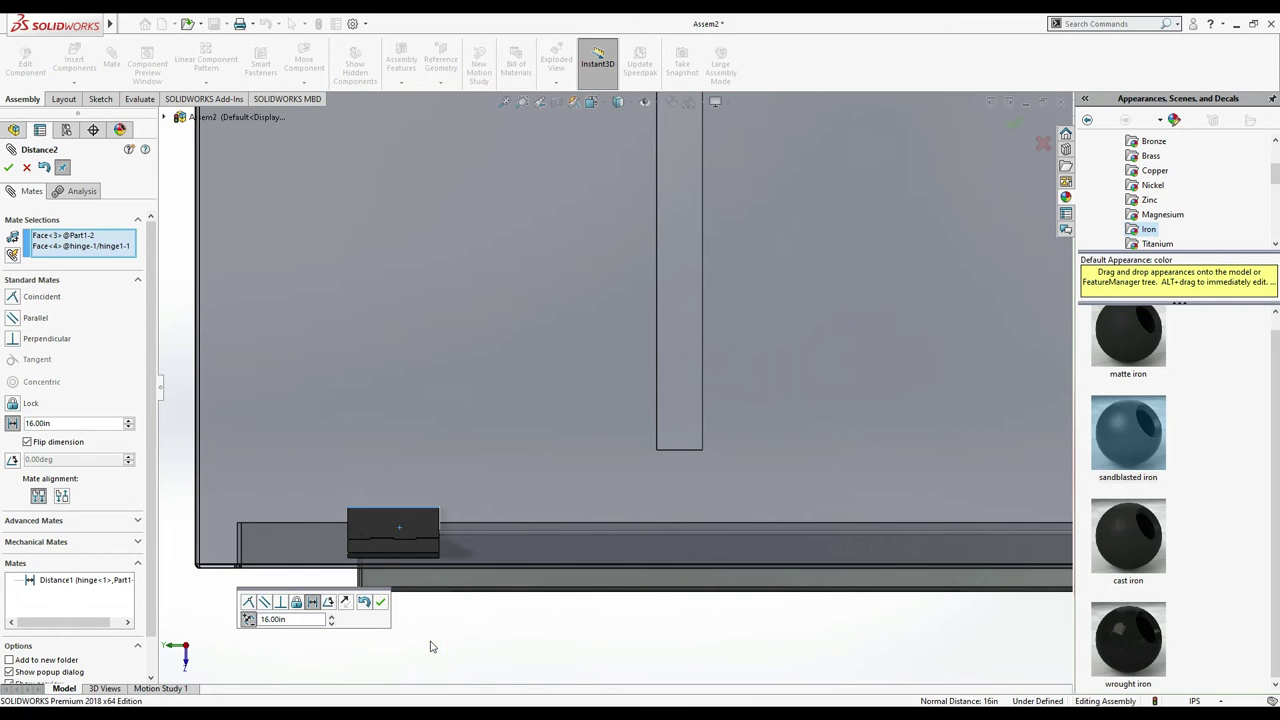
pyautogui.hotkey('ctrl', '7')
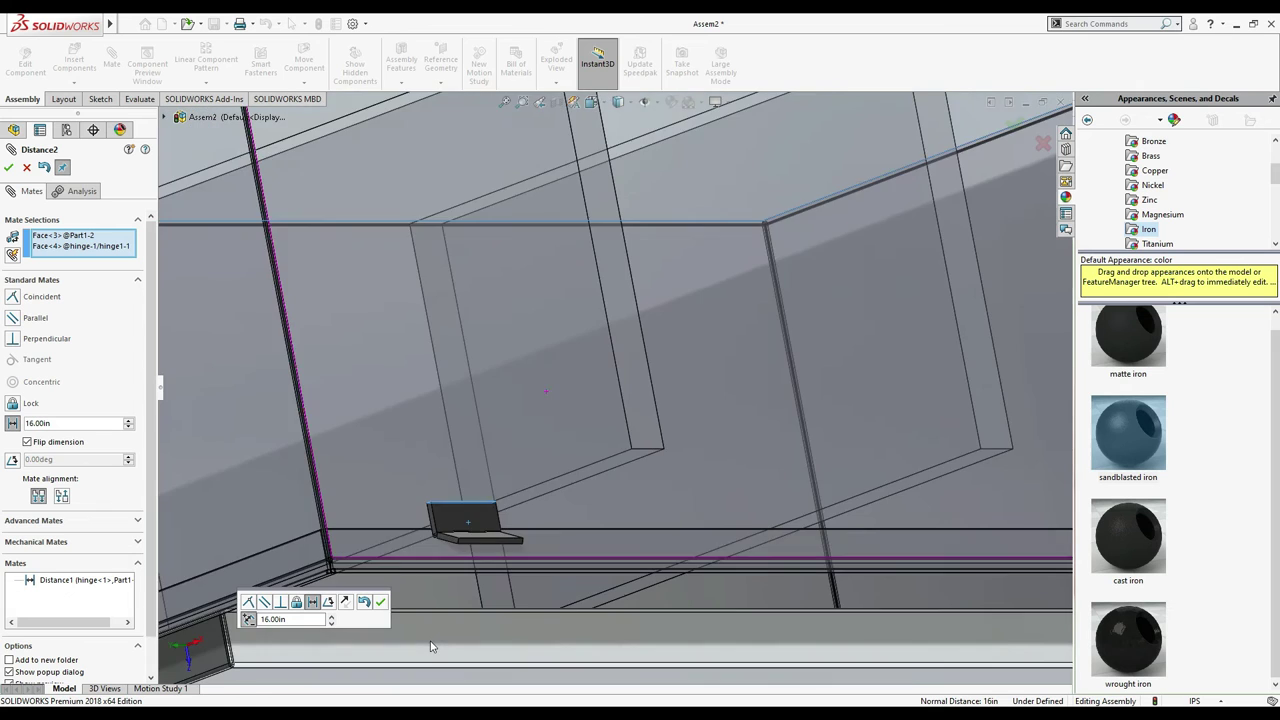
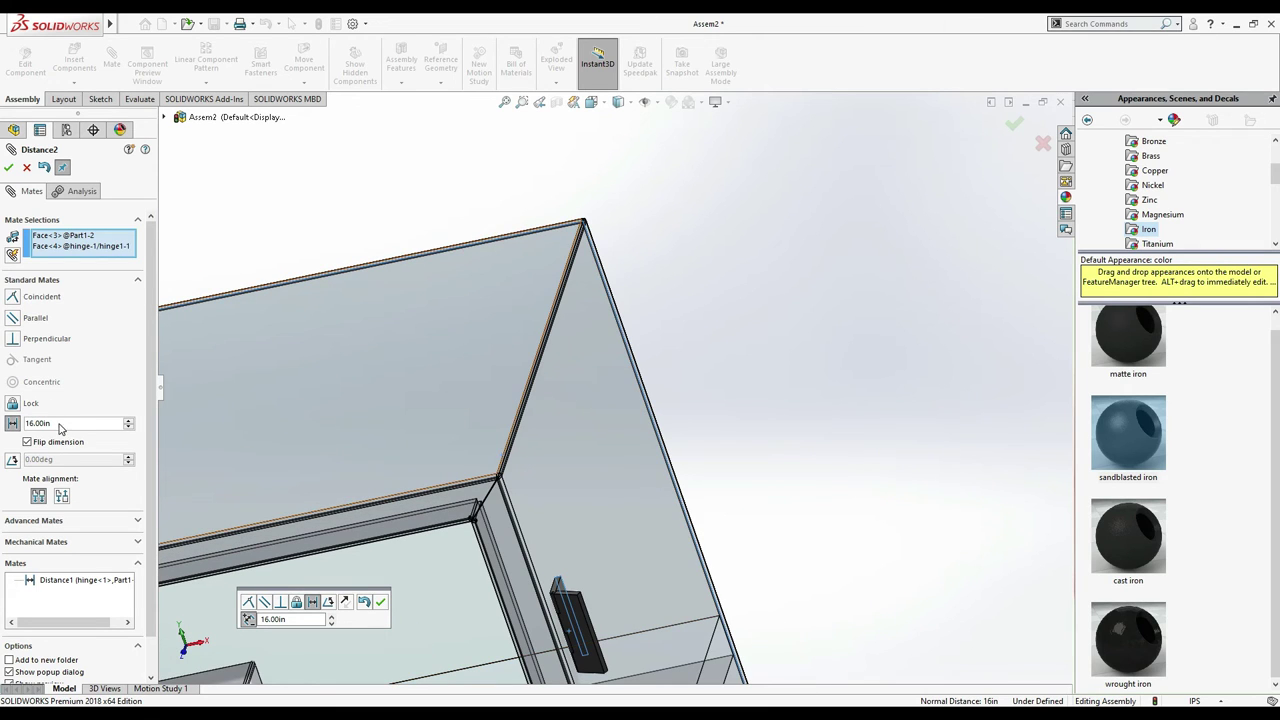
# - Raise the Distance2 mate value to 17.00in and accept it
pyautogui.click(127, 421)
pyautogui.click(127, 421)
pyautogui.click(127, 421)
pyautogui.click(127, 424)
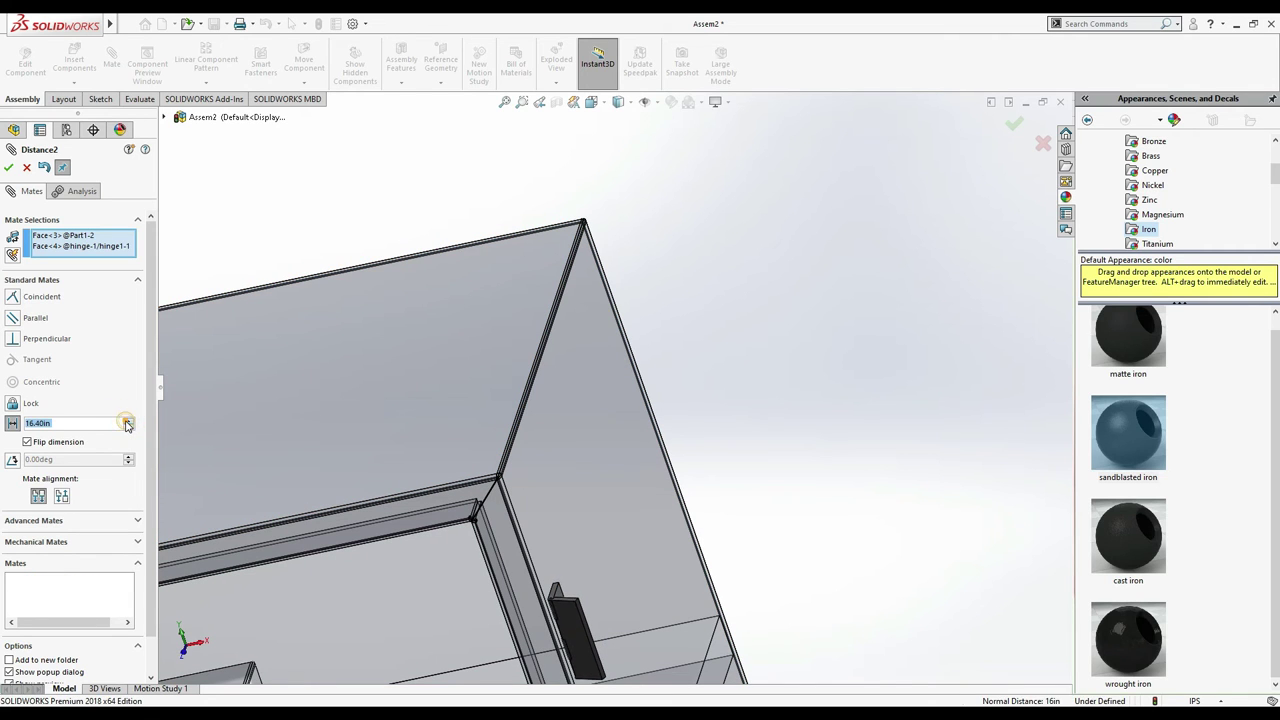
pyautogui.click(127, 424)
pyautogui.click(127, 424)
pyautogui.click(127, 424)
pyautogui.scroll(-2, 562, 582)
pyautogui.scroll(4, 562, 582)
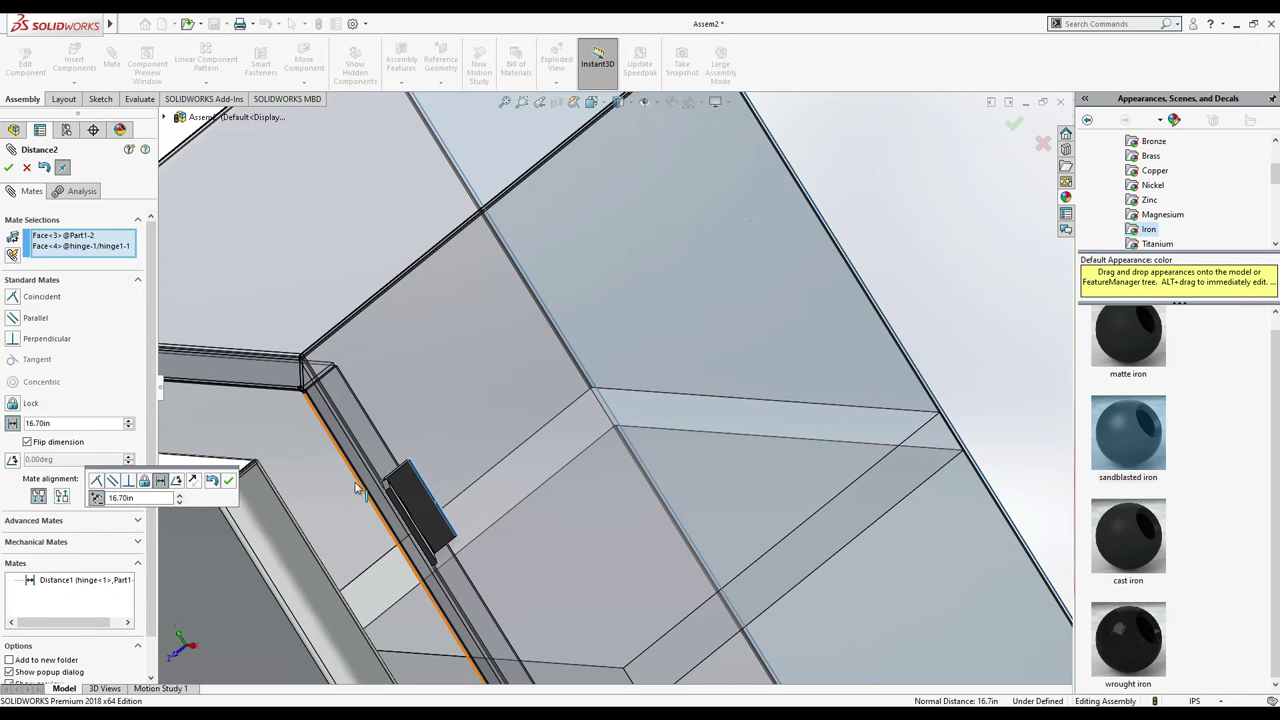
pyautogui.click(128, 425)
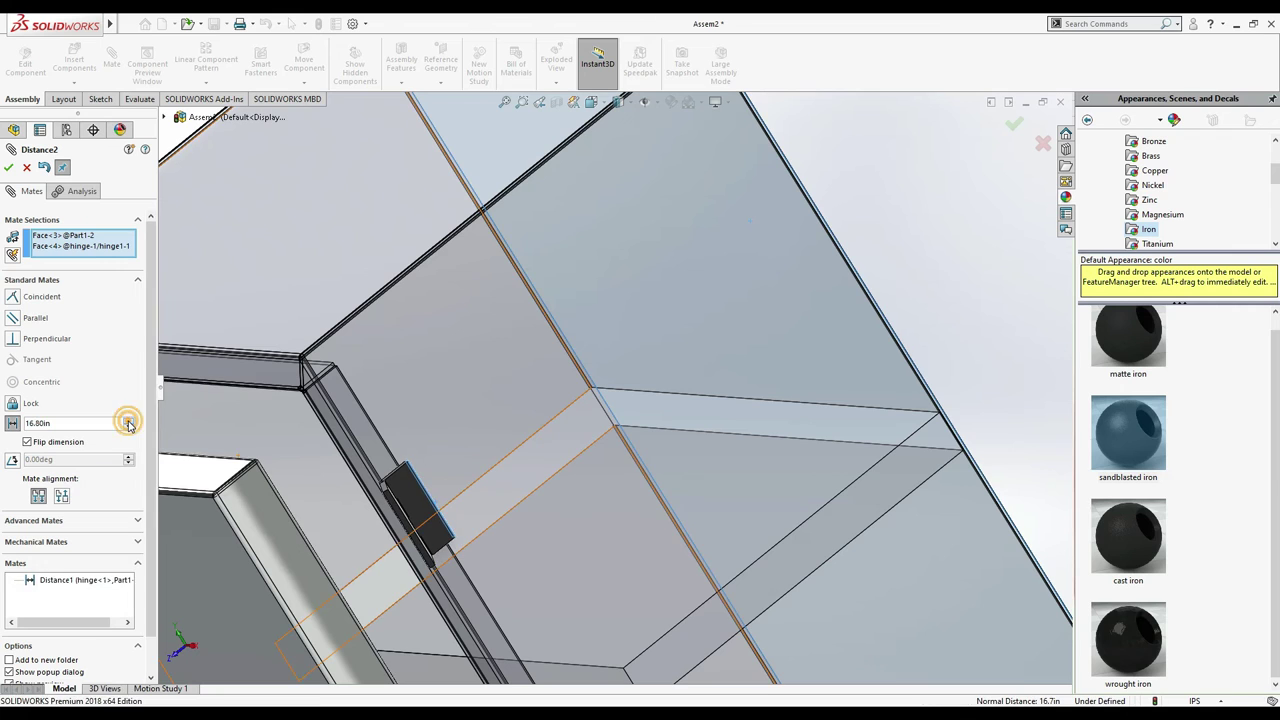
pyautogui.click(128, 425)
pyautogui.scroll(-5, 380, 537)
pyautogui.scroll(-2, 425, 430)
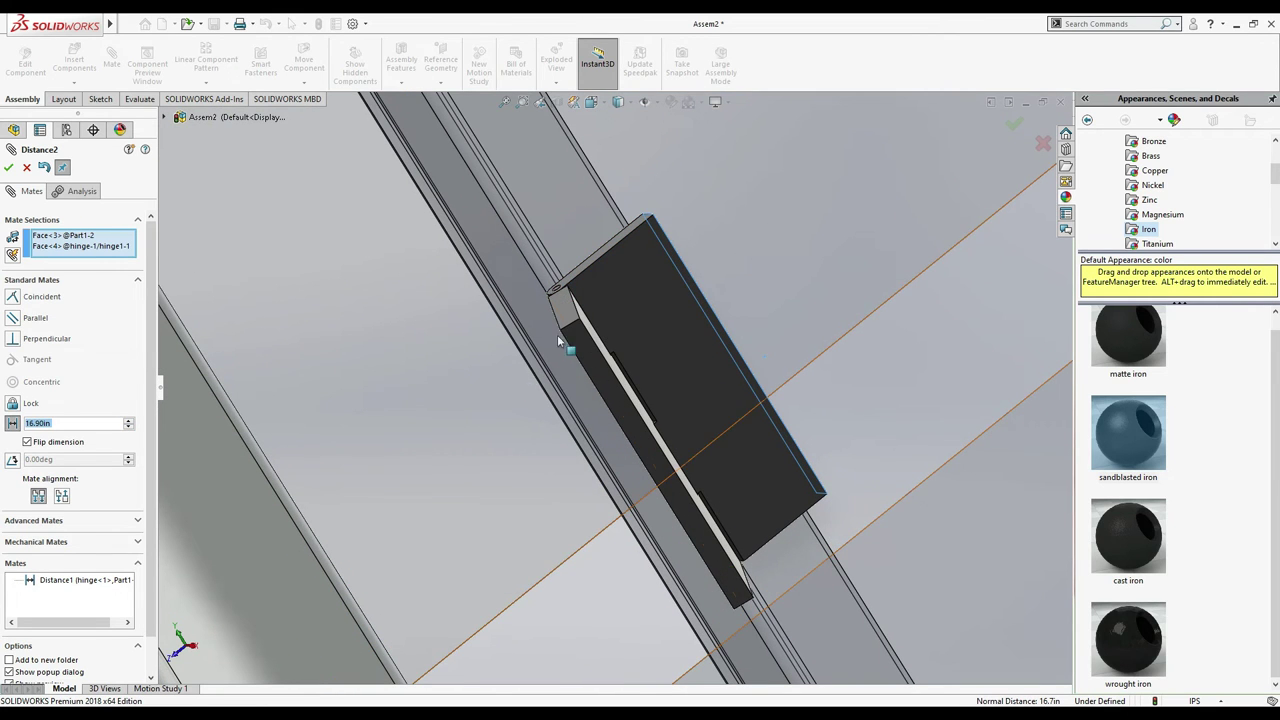
pyautogui.click(128, 425)
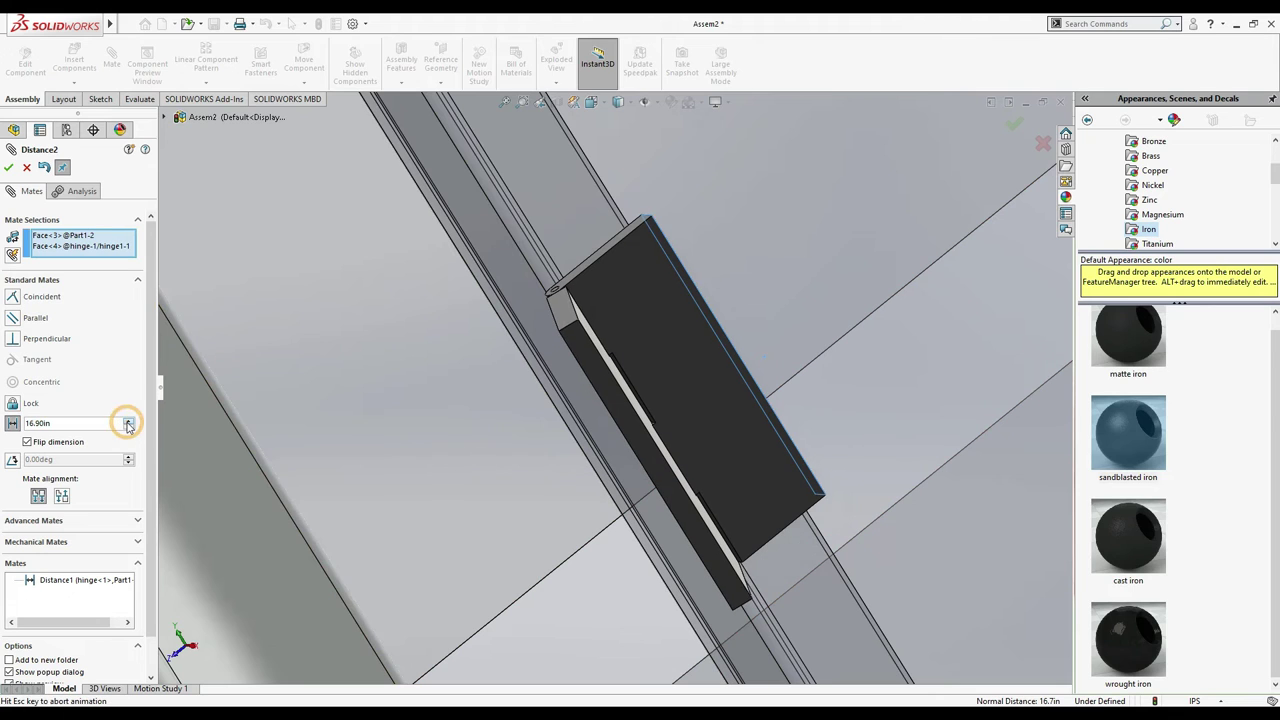
pyautogui.click(9, 168)
pyautogui.scroll(5, 640, 420)
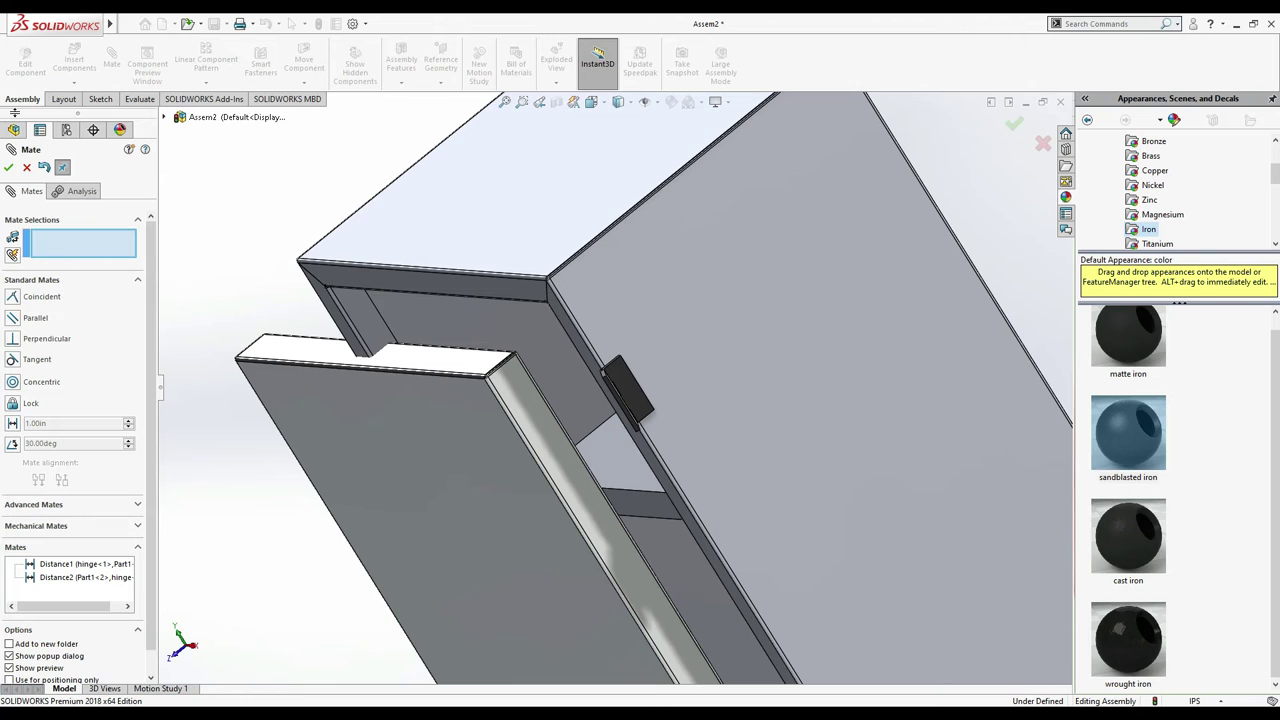
# - Make hinge<1> a flexible subassembly and test-drag its leaf
pyautogui.click(28, 168)
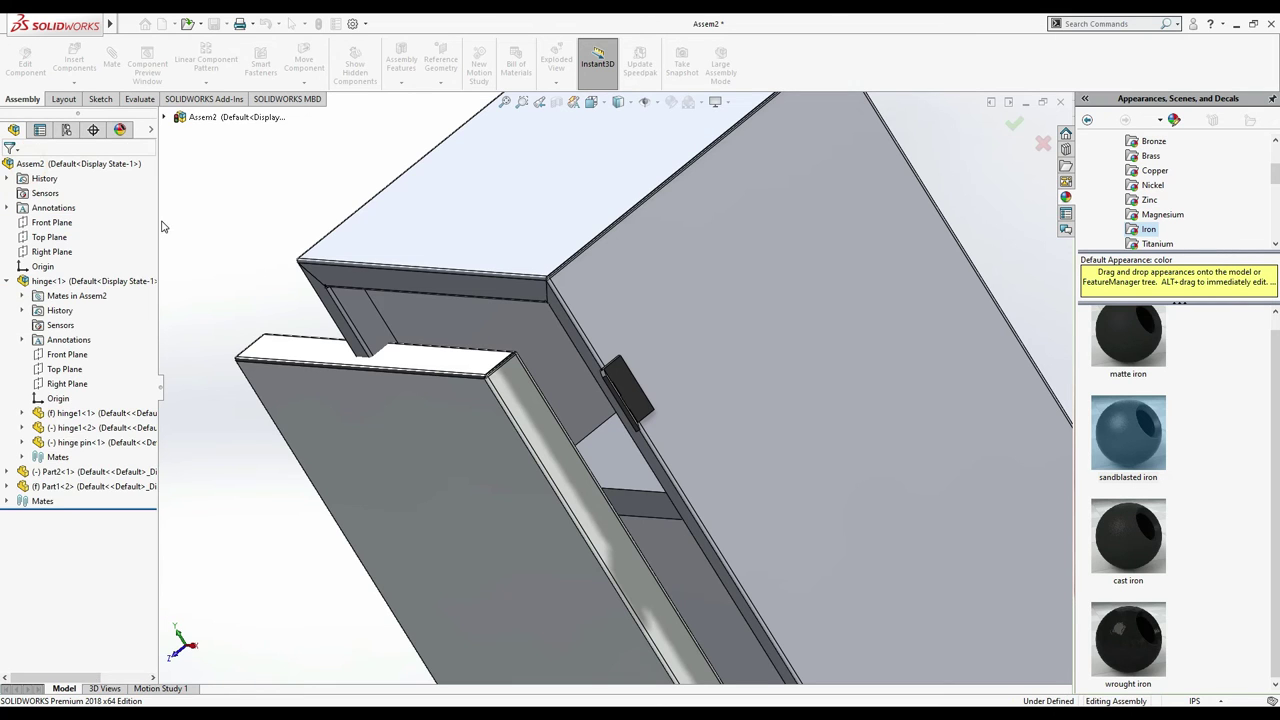
pyautogui.rightClick(70, 283)
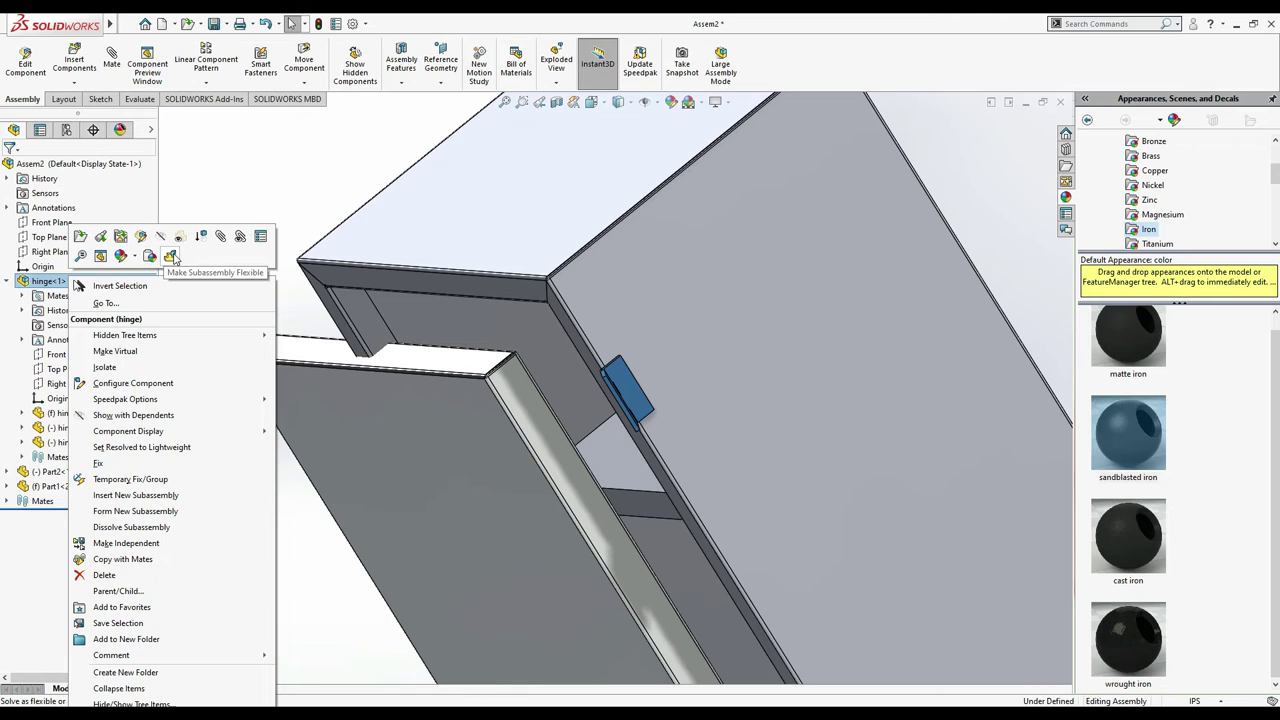
pyautogui.click(170, 257)
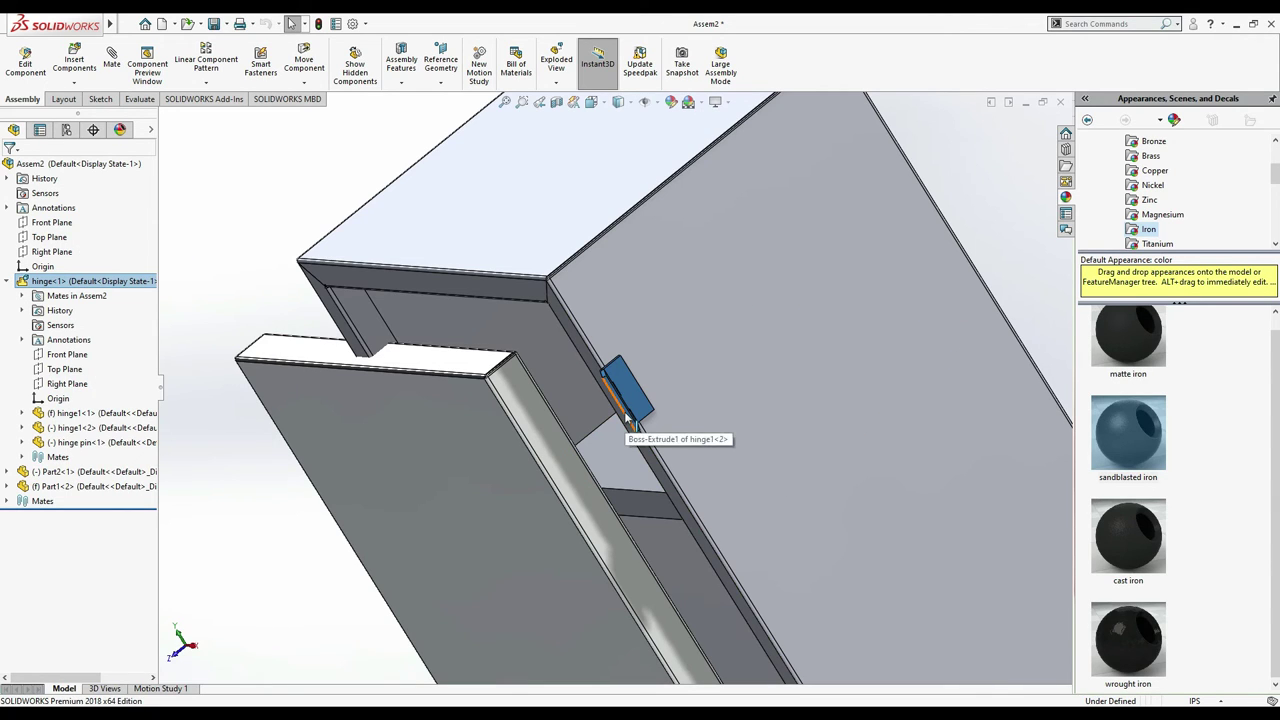
pyautogui.moveTo(625, 415); pyautogui.dragTo(652, 396)
pyautogui.moveTo(107, 27)
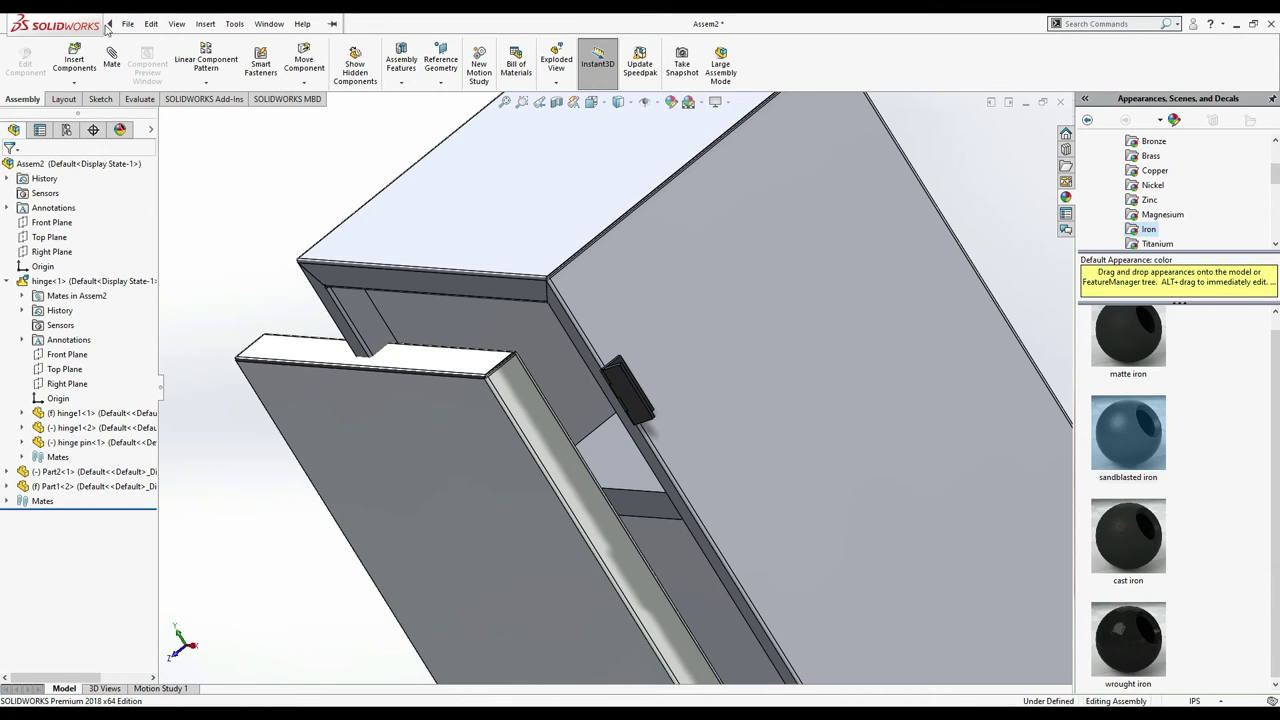
# - Mate the hinge leaf face coincident to the door's edge-flange face with flipped alignment, then swing the door
pyautogui.click(631, 393)
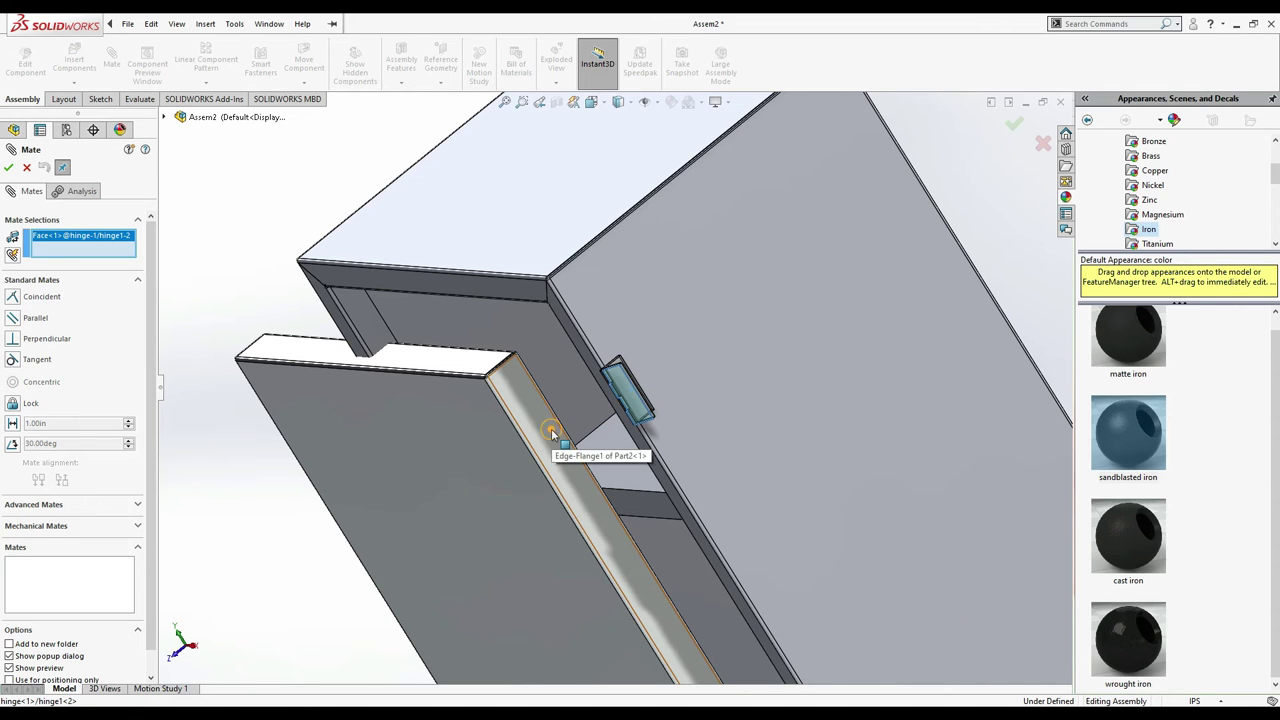
pyautogui.click(551, 432)
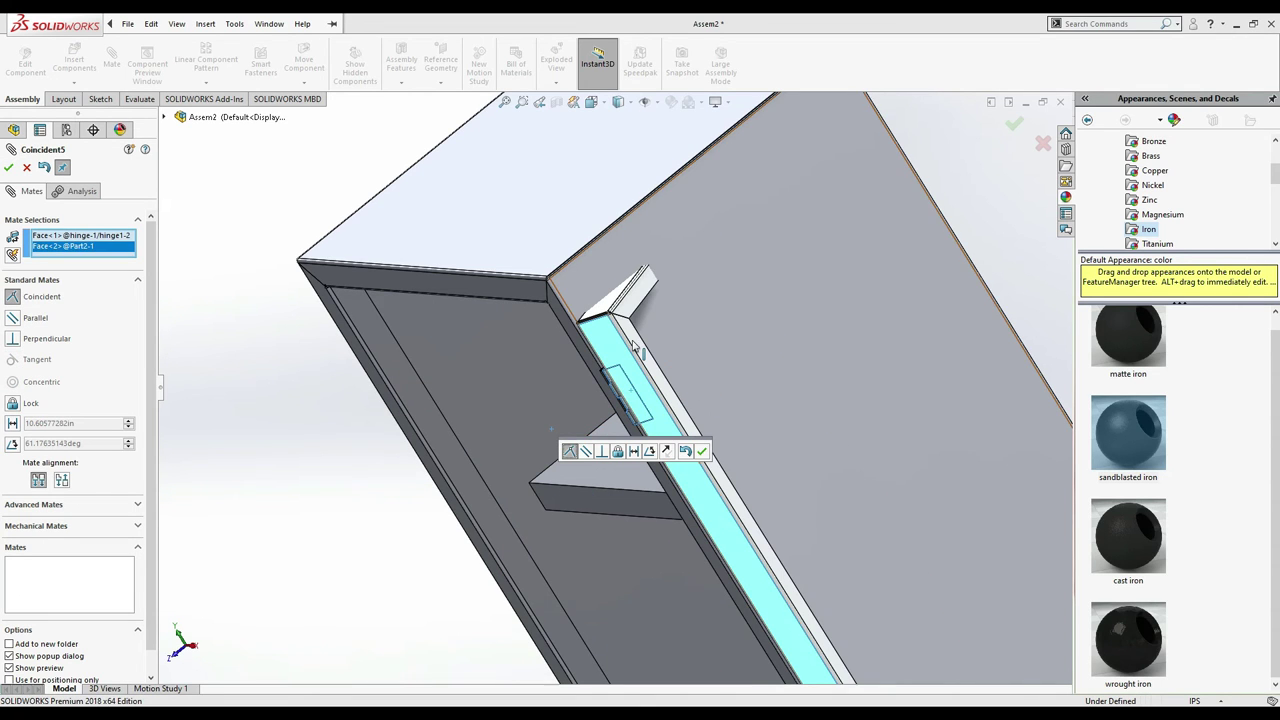
pyautogui.click(670, 452)
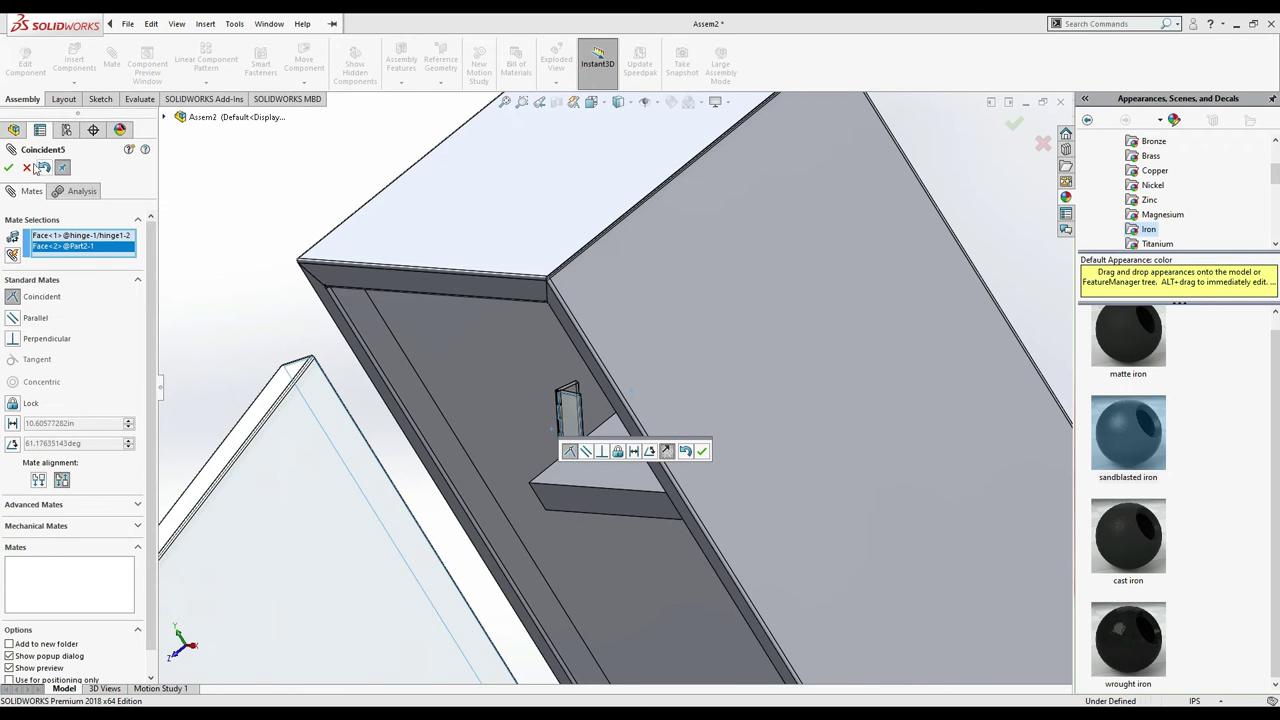
pyautogui.click(10, 167)
pyautogui.moveTo(464, 468); pyautogui.dragTo(288, 446)
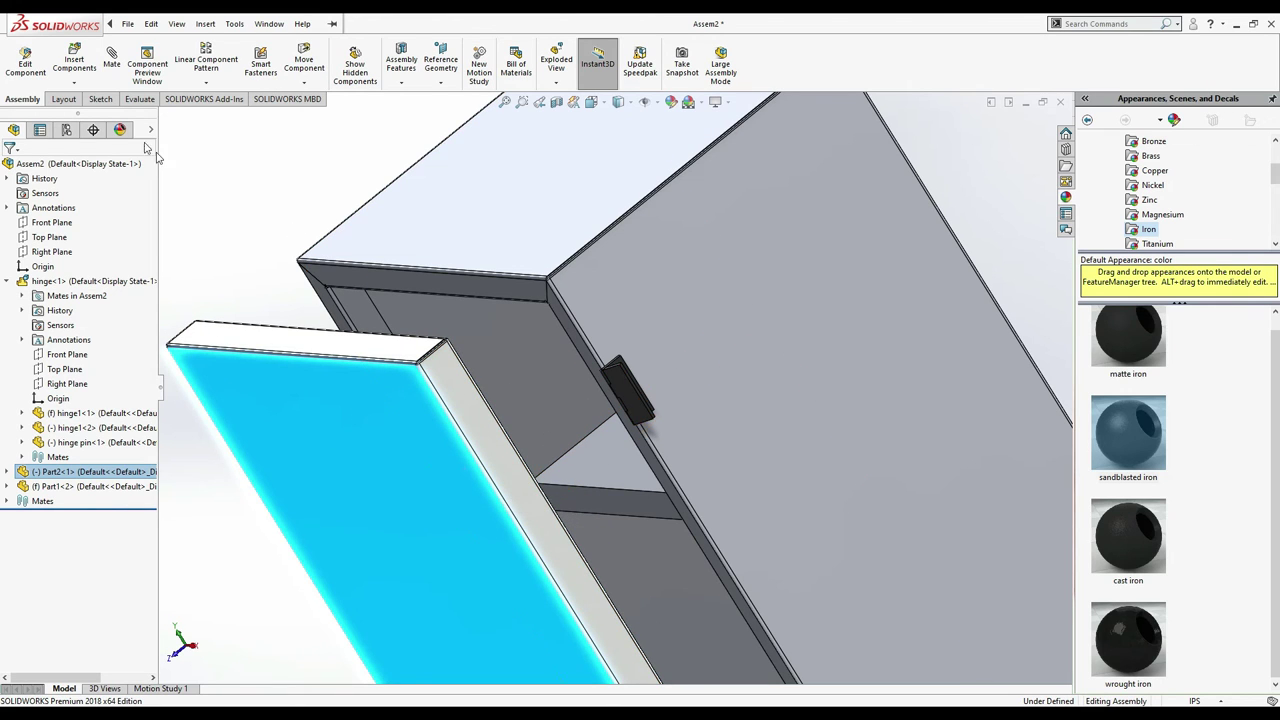
# - Clear the door selection and cancel the unfinished mate attempt
pyautogui.click(185, 167)
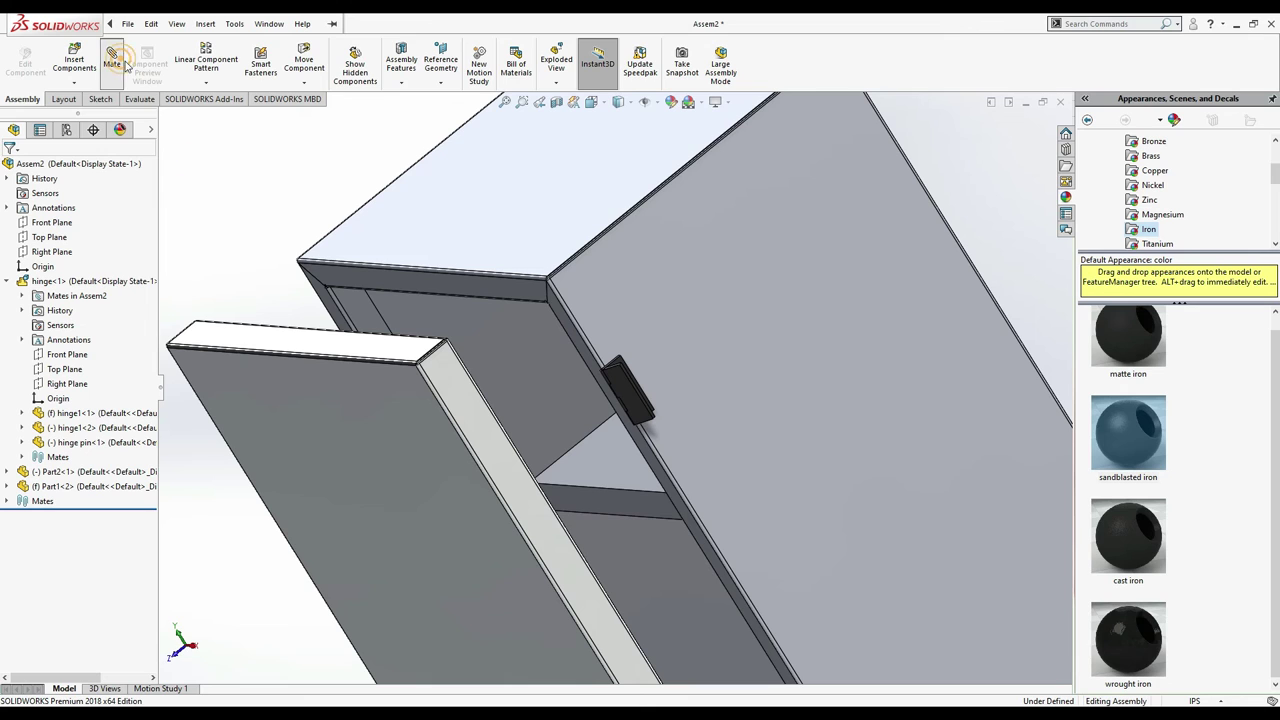
pyautogui.scroll(-5, 613, 412)
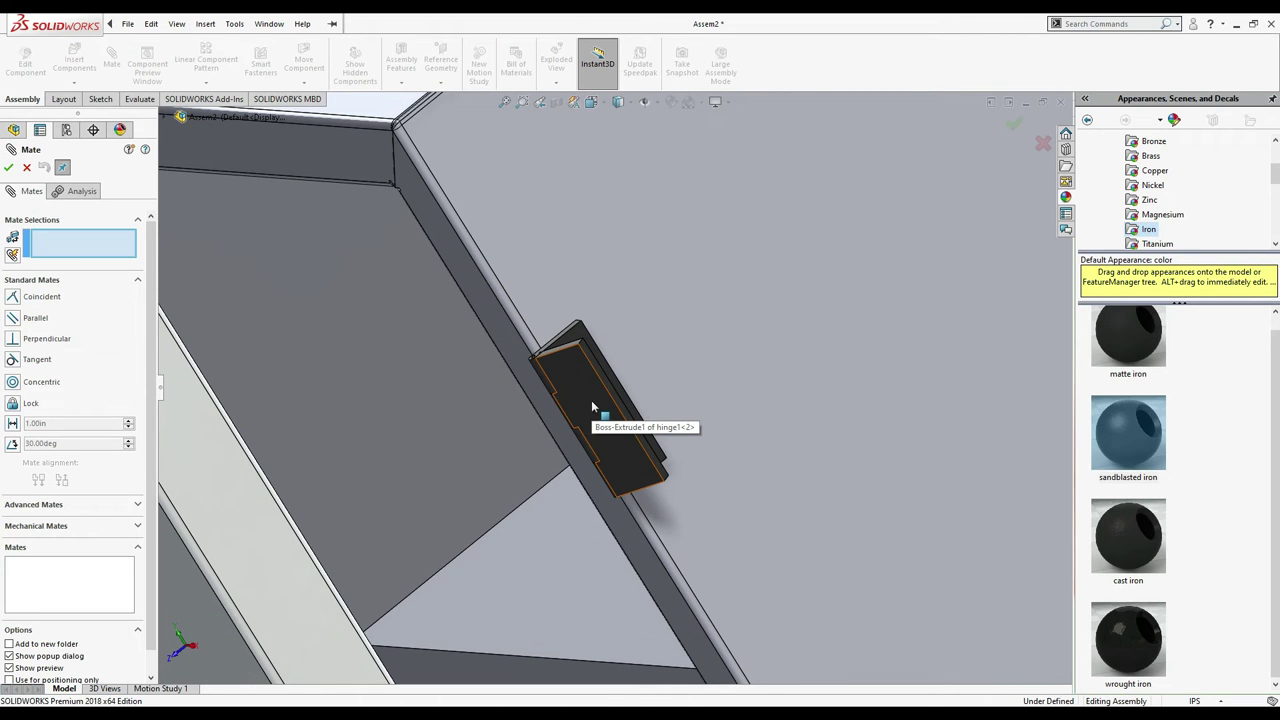
pyautogui.click(591, 400)
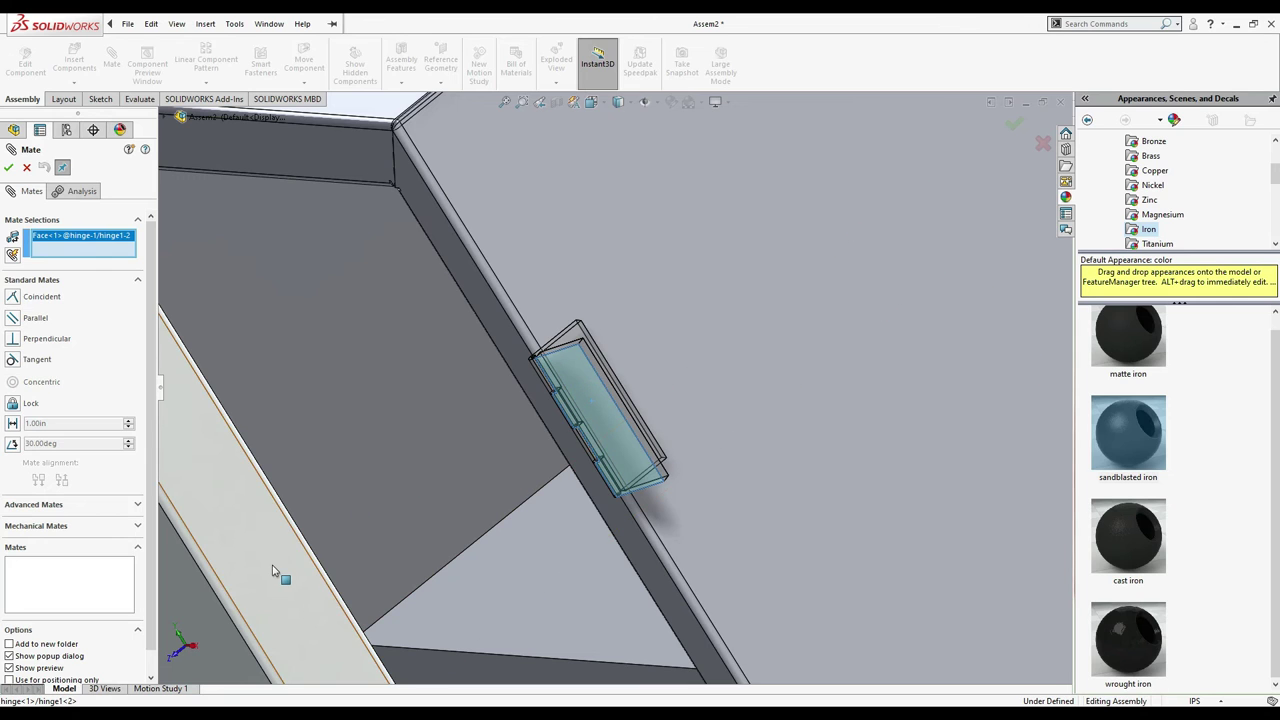
pyautogui.scroll(3, 507, 452)
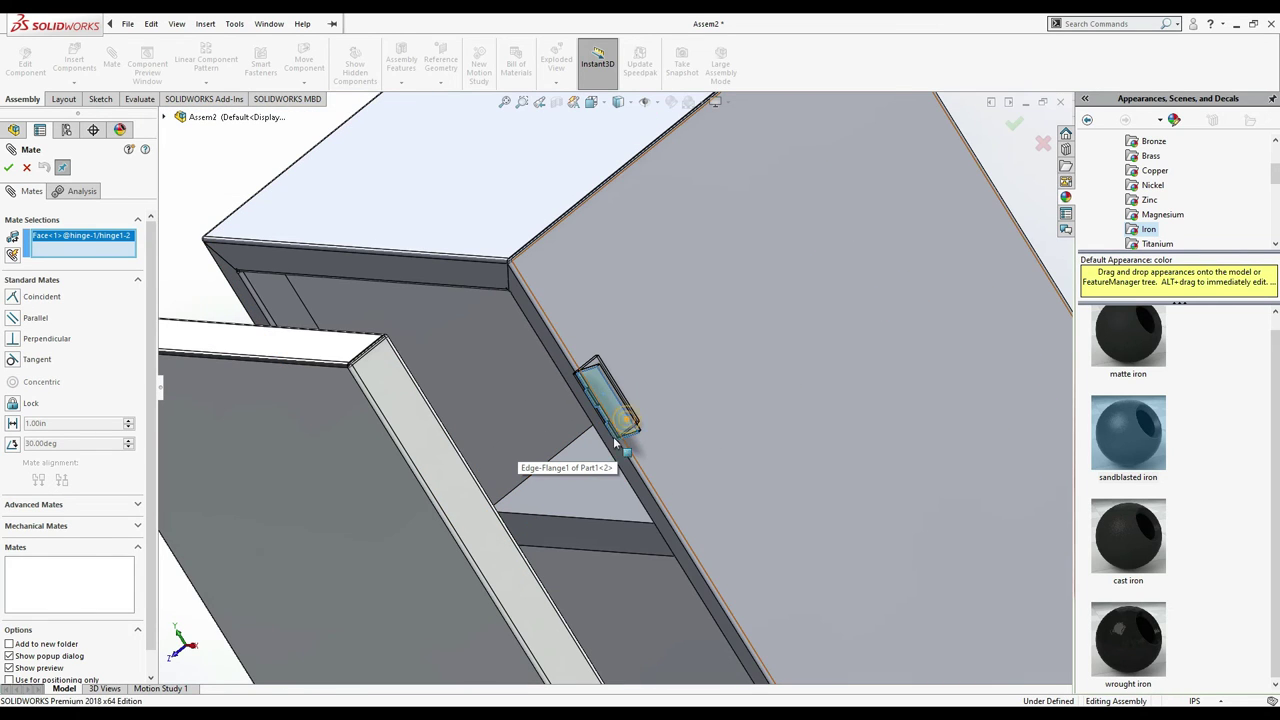
pyautogui.click(26, 168)
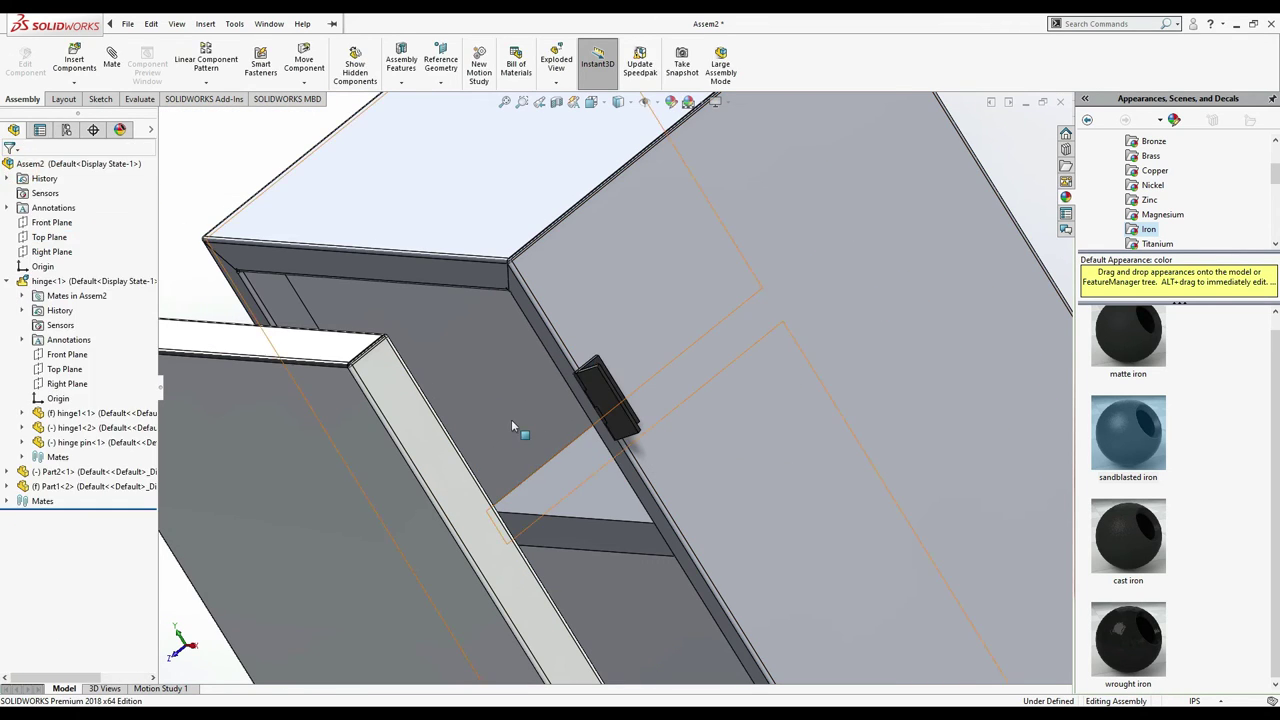
# - Select the hinge leaf and door faces to preview the Coincident6 mate
pyautogui.click(618, 426)
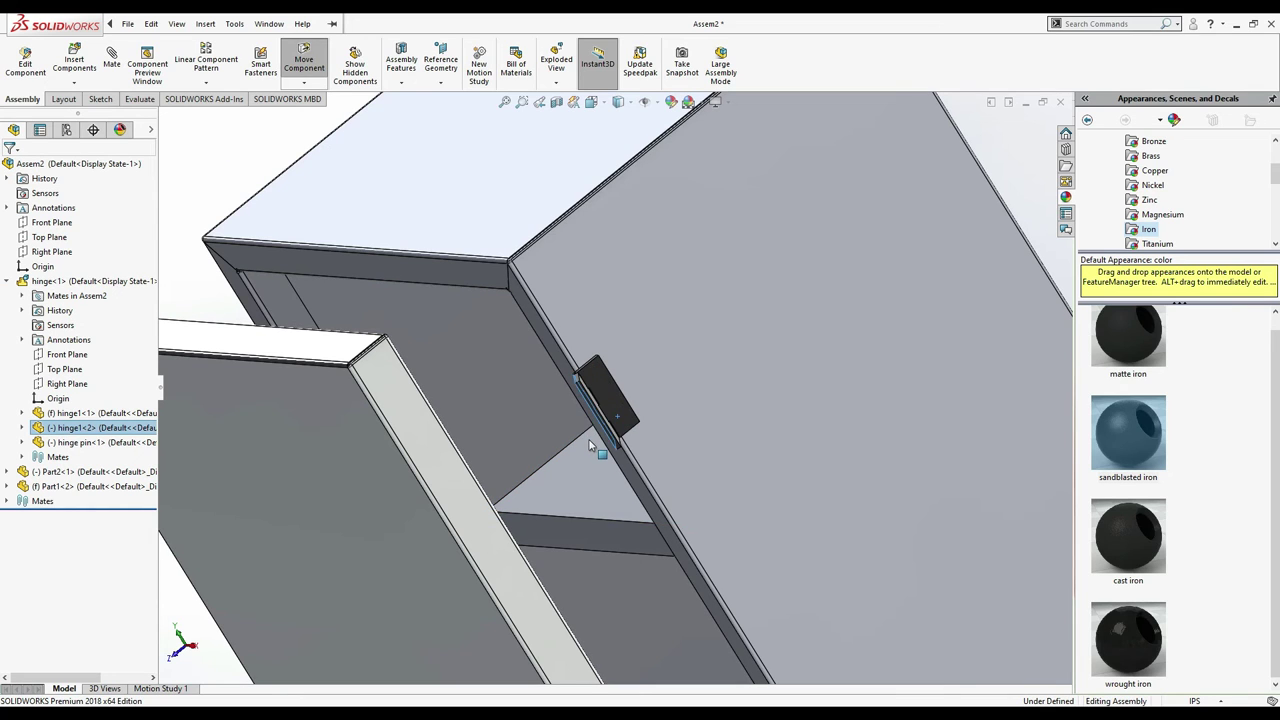
pyautogui.click(209, 167)
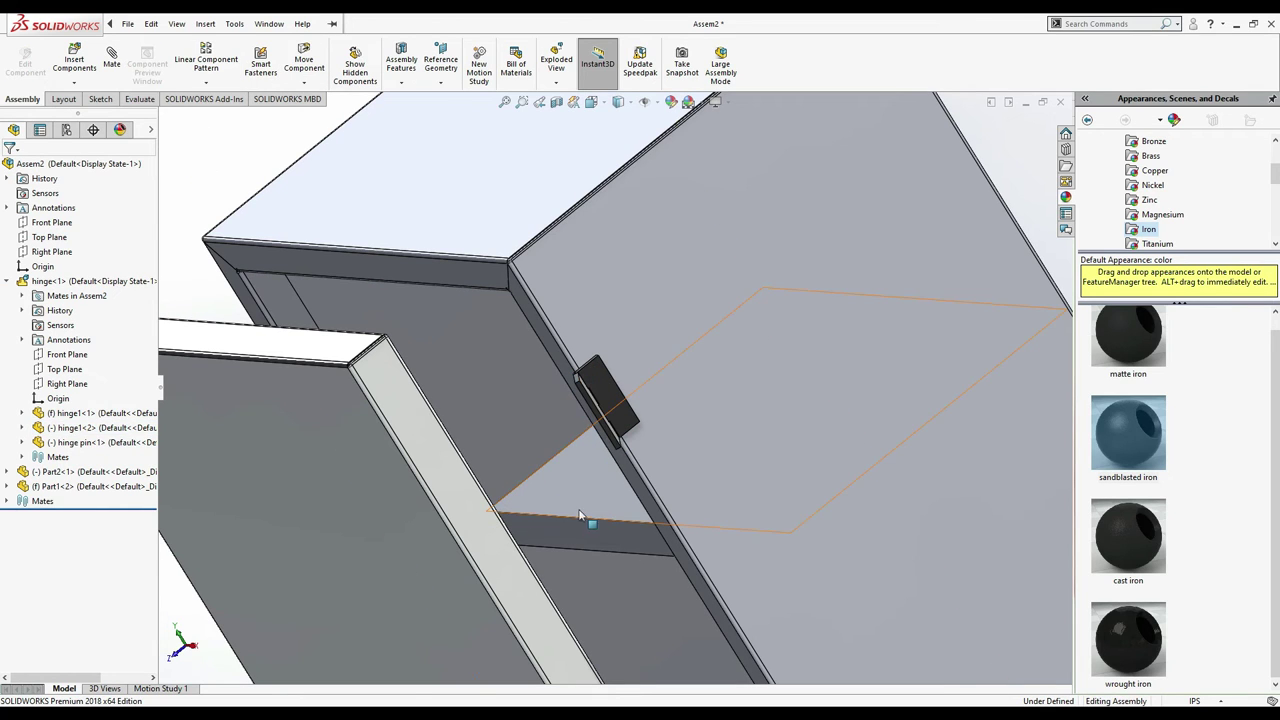
pyautogui.click(640, 430)
pyautogui.click(613, 418)
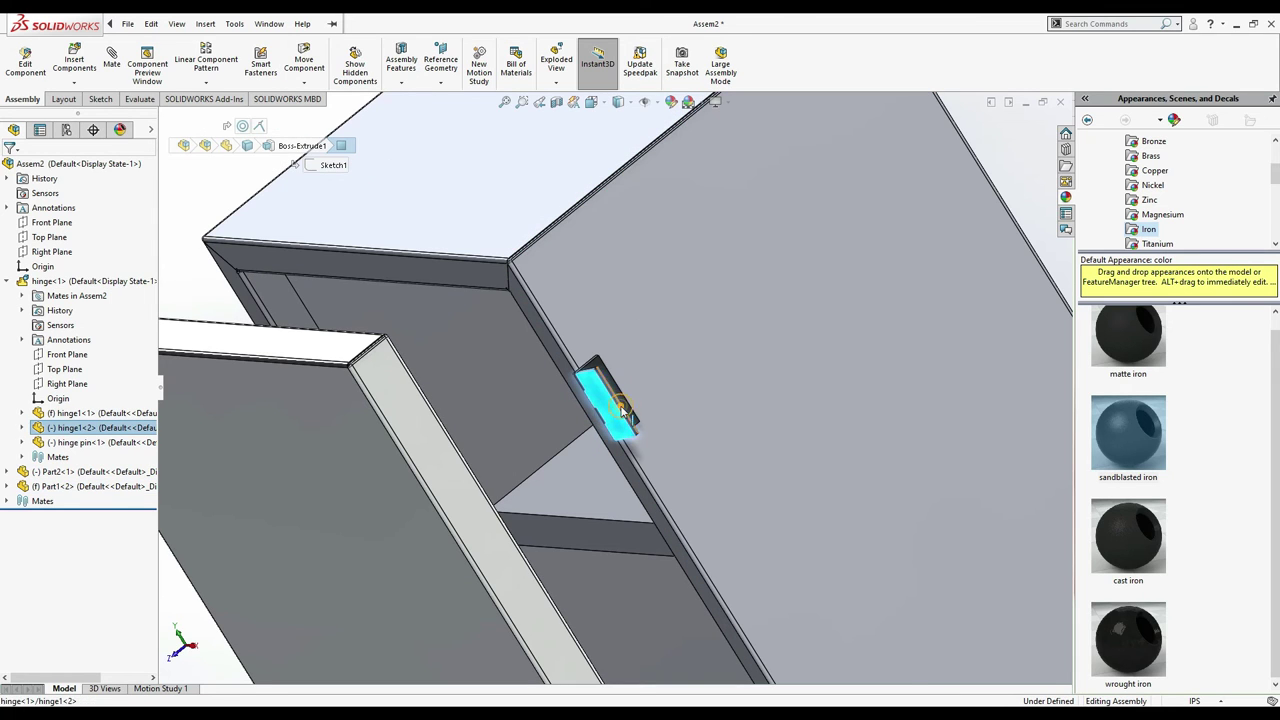
pyautogui.press('Escape')
pyautogui.click(604, 428)
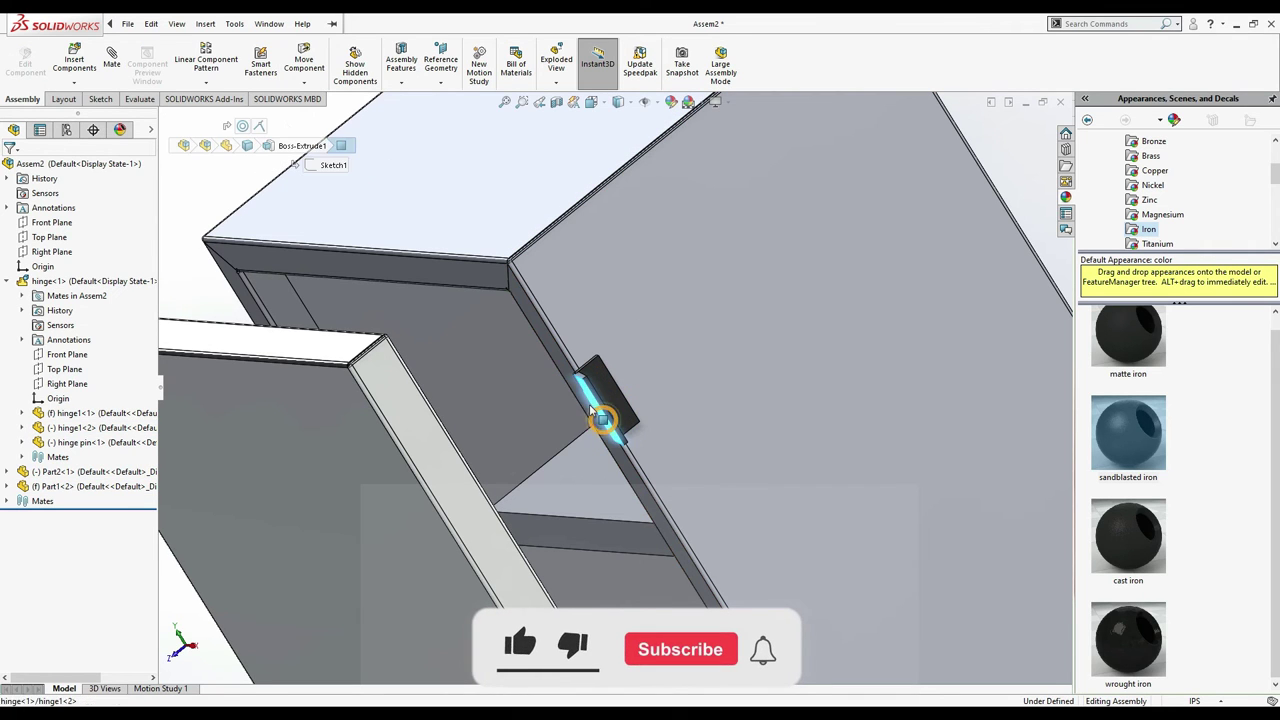
pyautogui.click(112, 60)
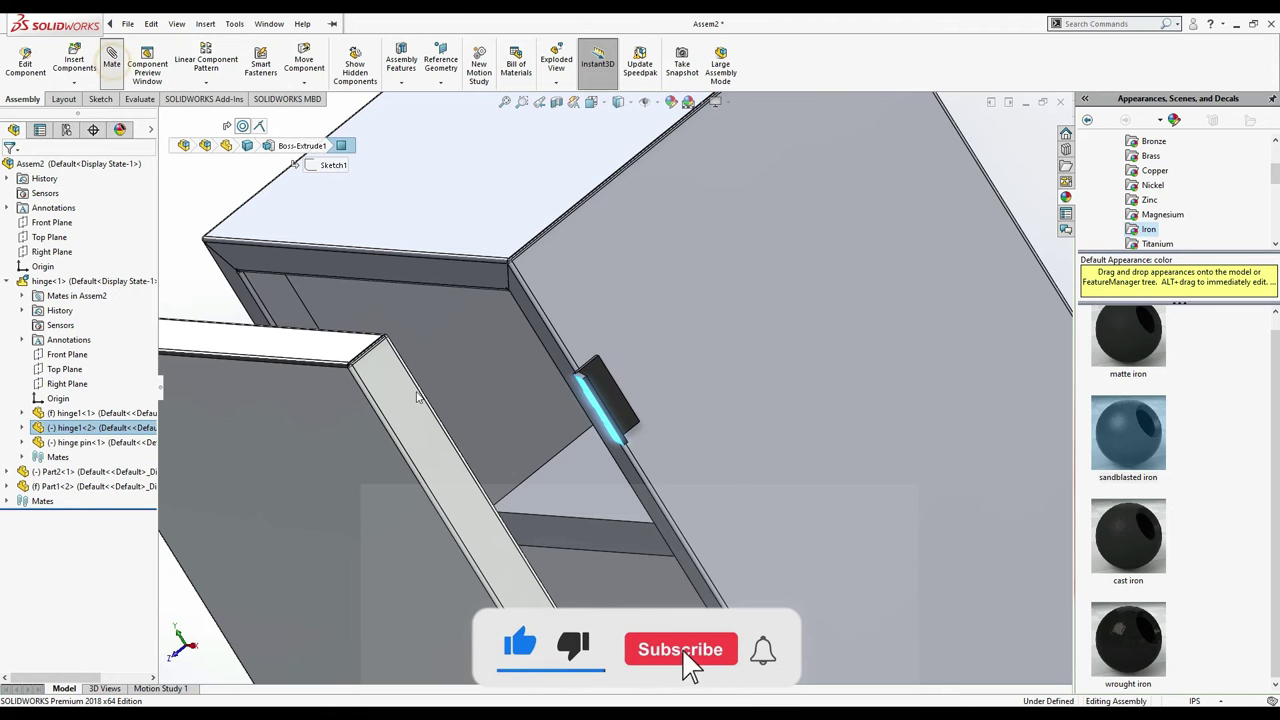
pyautogui.click(445, 476)
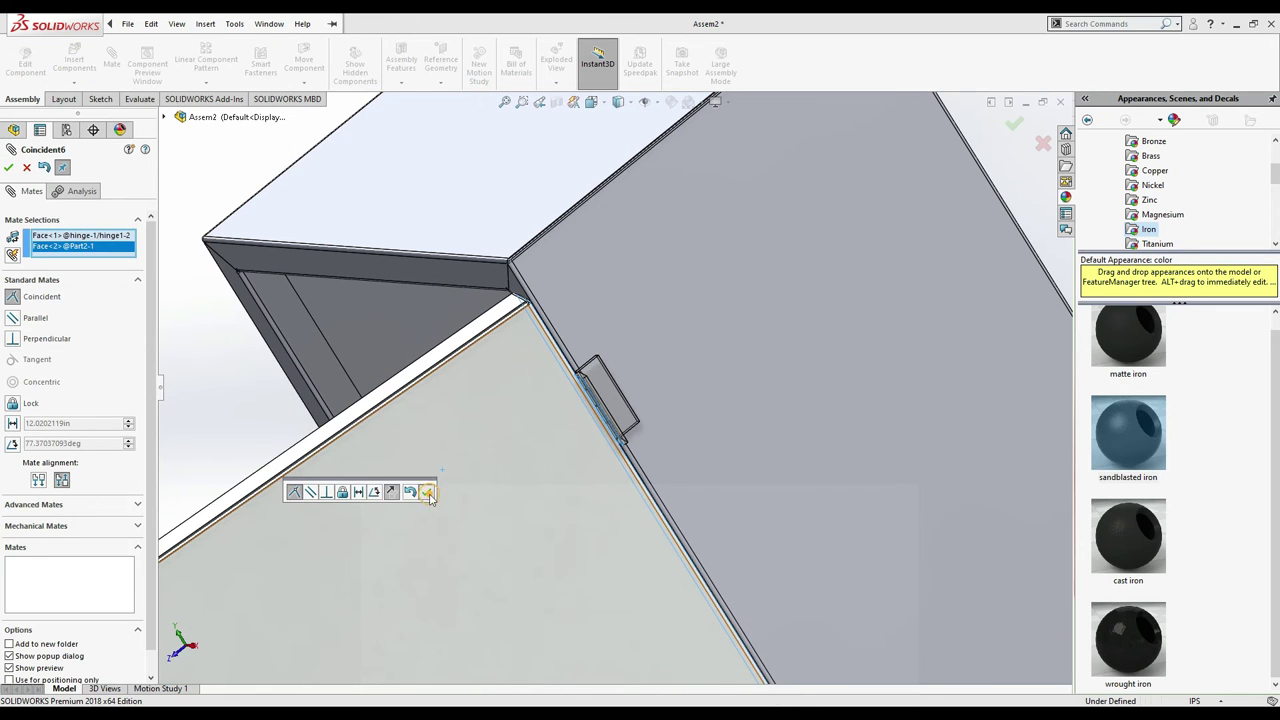
# - Accept the coincident mate and swing the door on its hinge
pyautogui.click(426, 492)
pyautogui.moveTo(529, 566)
pyautogui.mouseDown()
pyautogui.moveTo(586, 566)
pyautogui.moveTo(531, 577)
pyautogui.mouseUp()
pyautogui.scroll(-3, 592, 430)
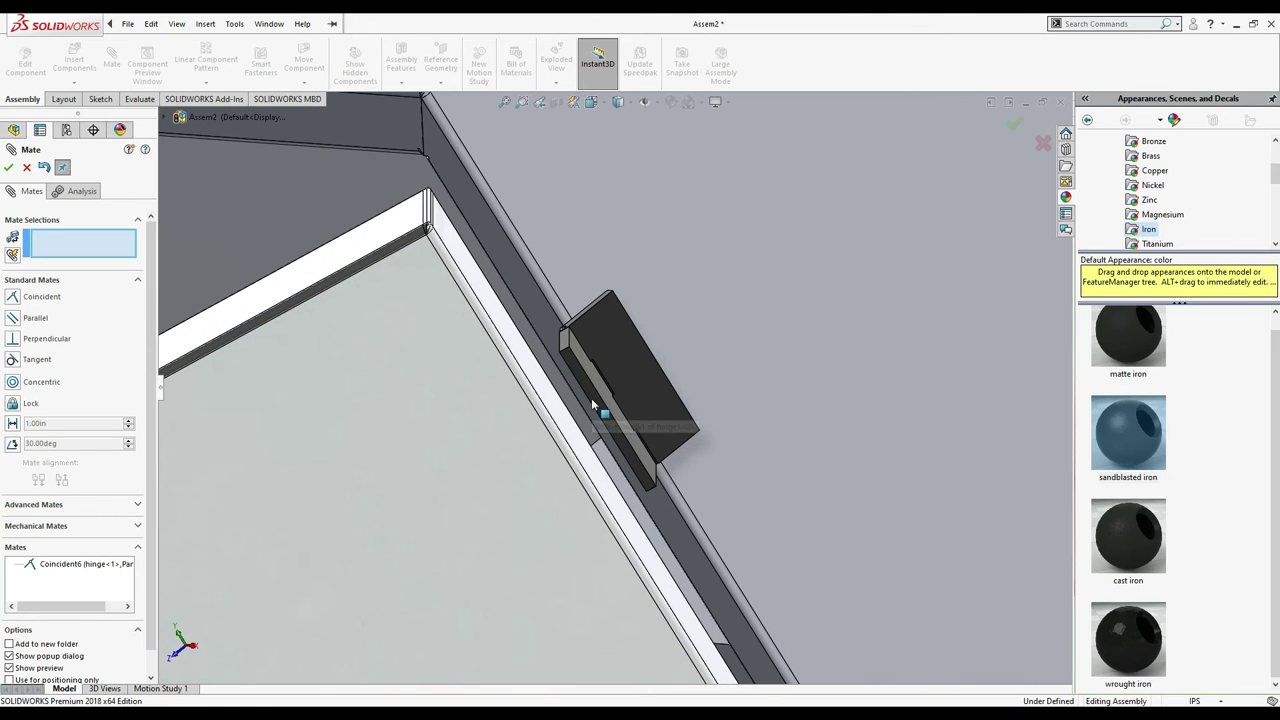
# - Try a parallel mate between the hinge face and door face, then cancel it
pyautogui.click(592, 405)
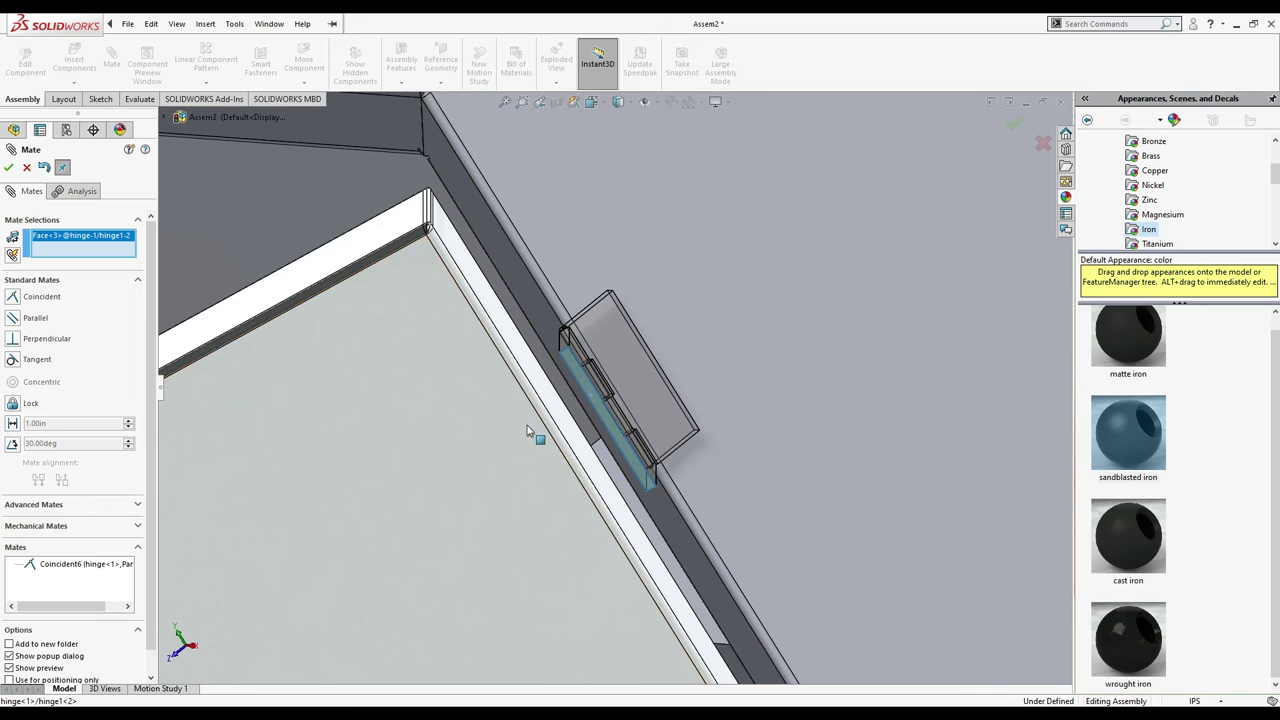
pyautogui.click(528, 430)
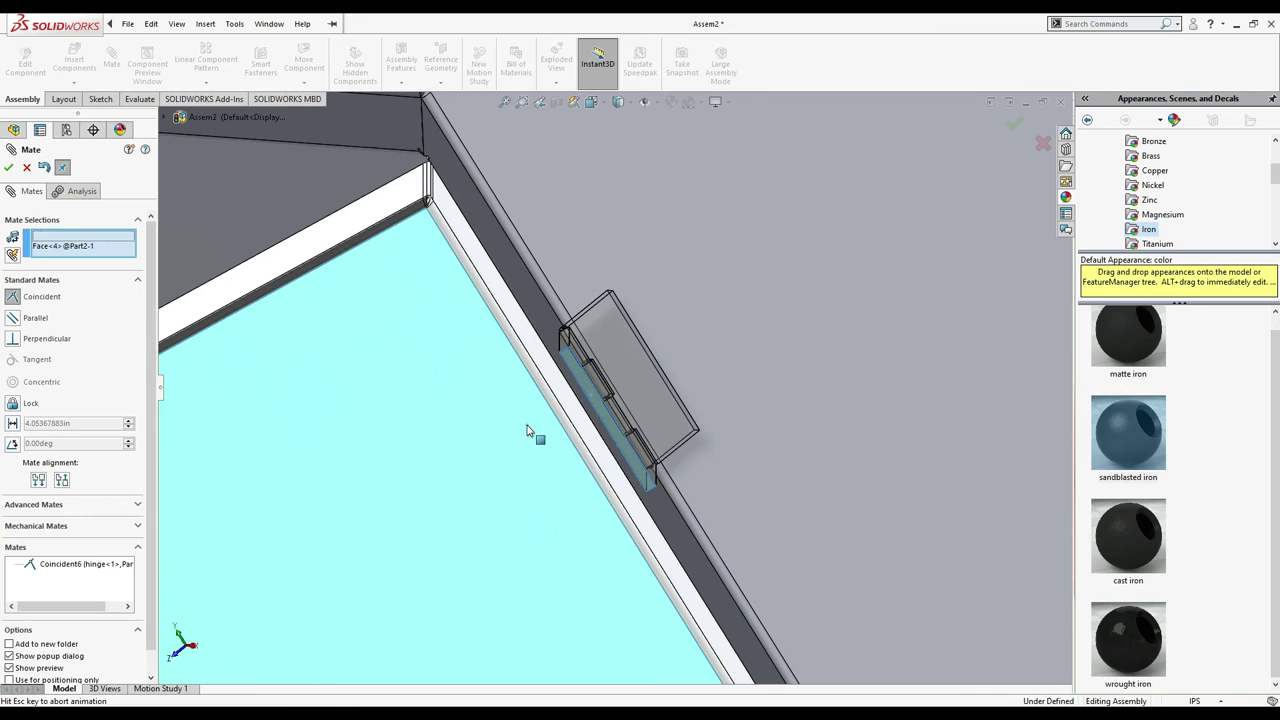
pyautogui.click(26, 322)
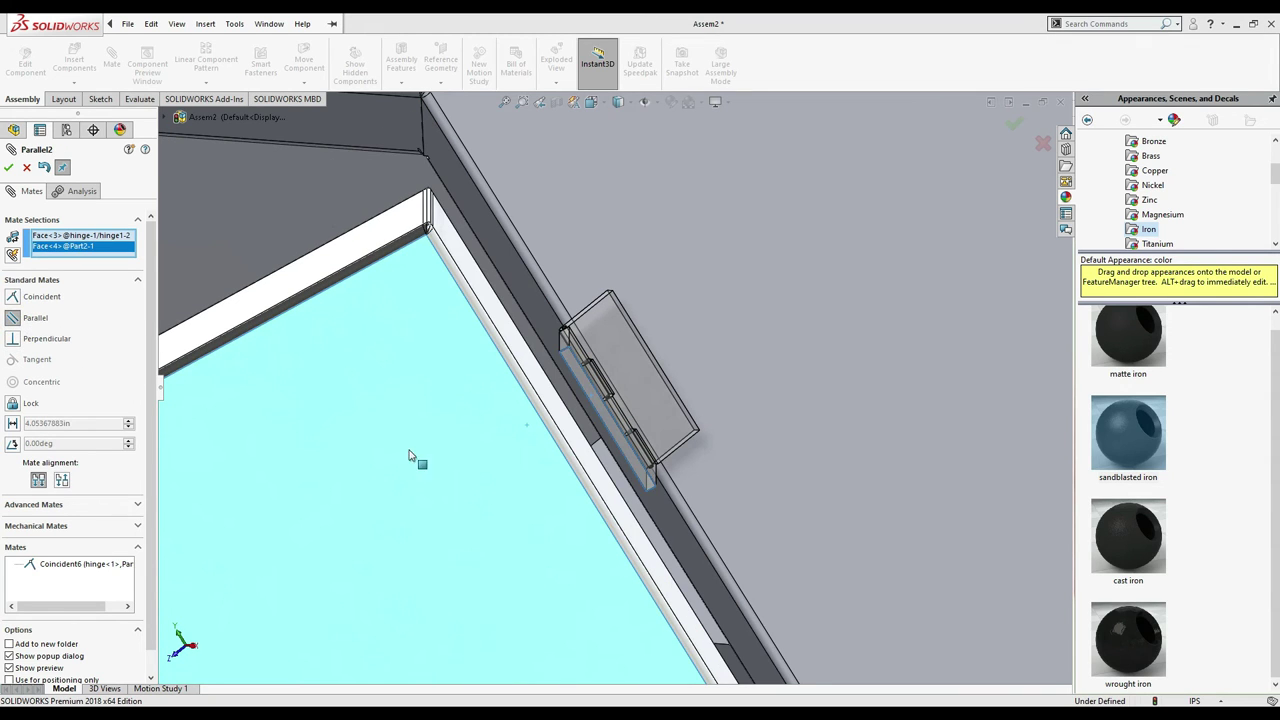
pyautogui.scroll(2, 428, 430)
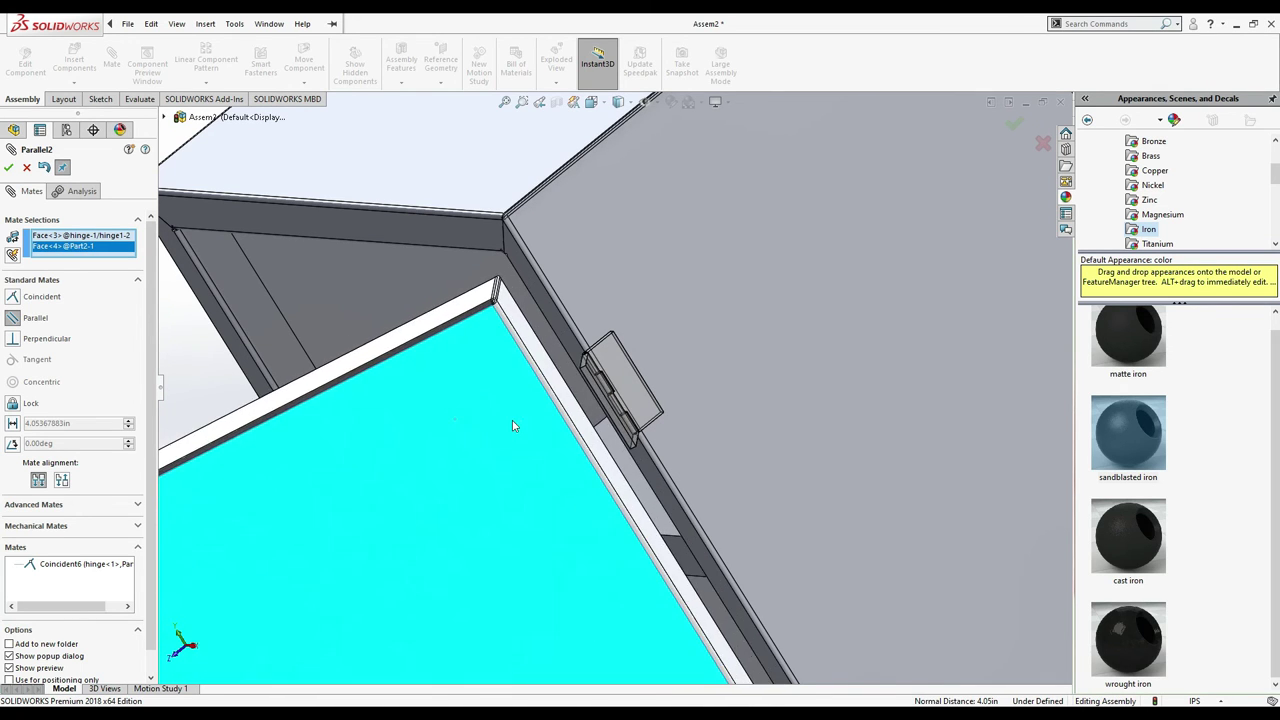
pyautogui.click(28, 169)
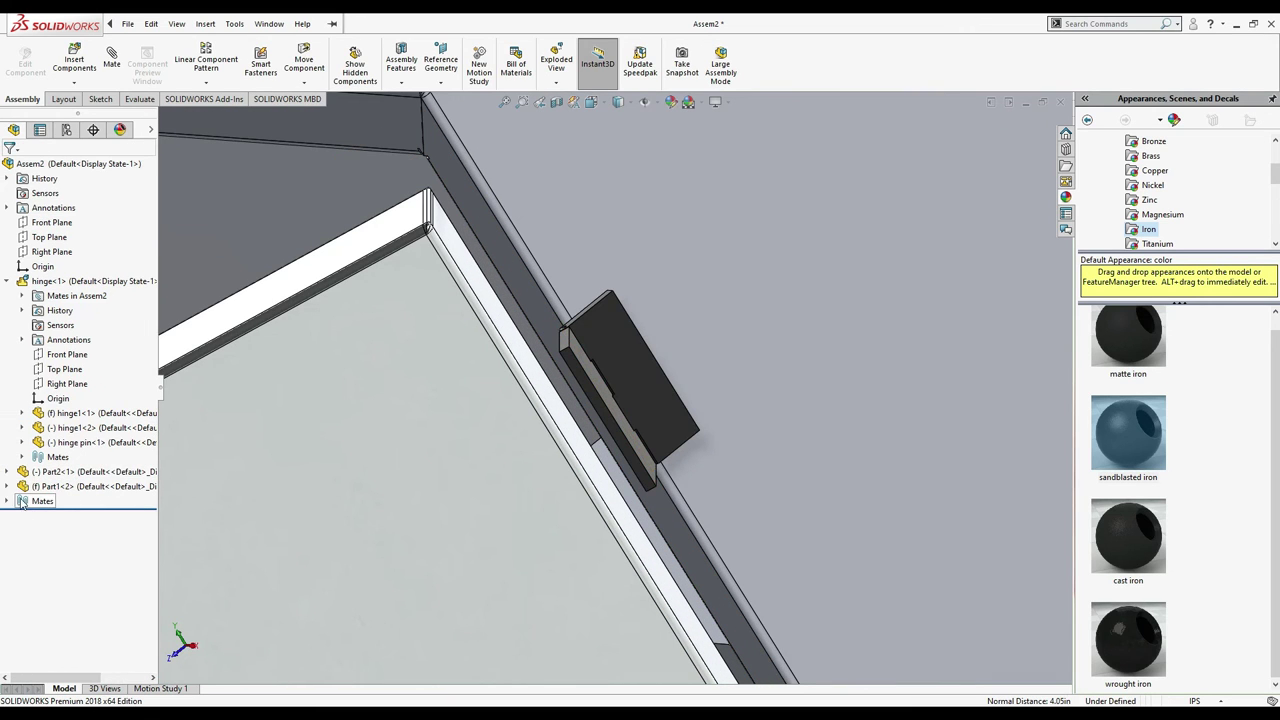
# - Expand Mates and add Distance3, holding the hinge face 5.00in from the door panel face
pyautogui.doubleClick(22, 503)
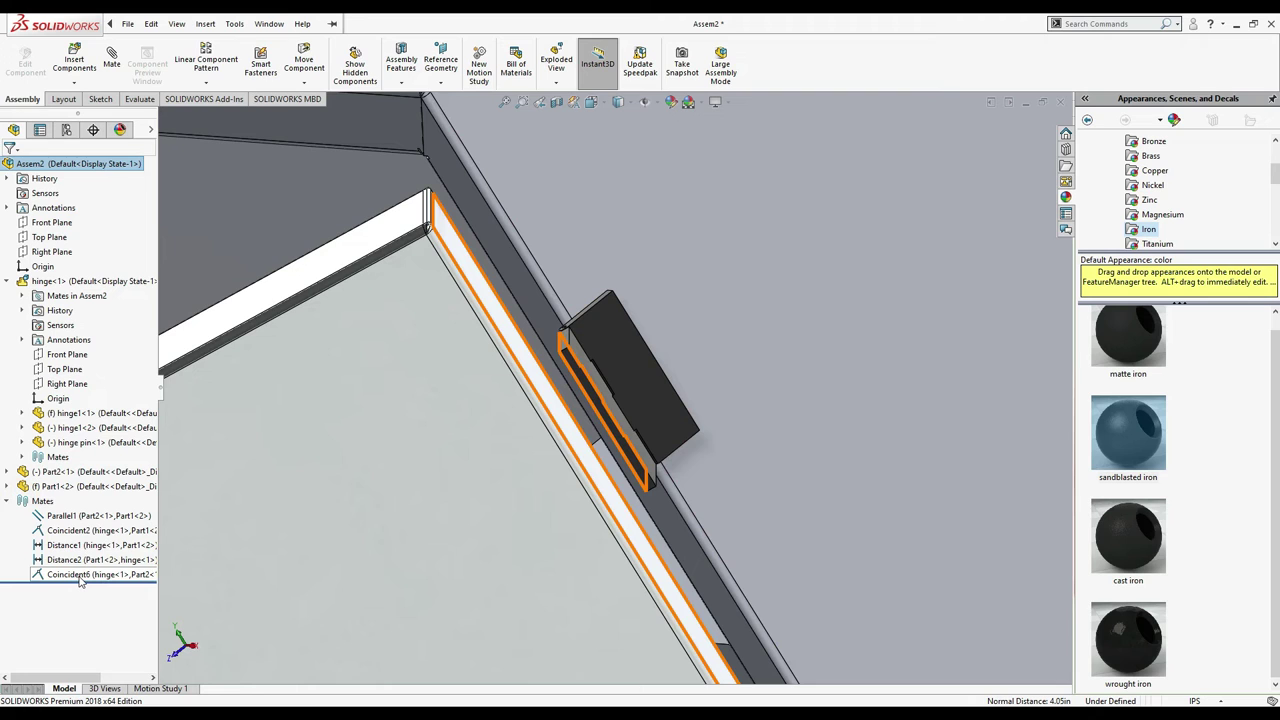
pyautogui.scroll(3, 327, 391)
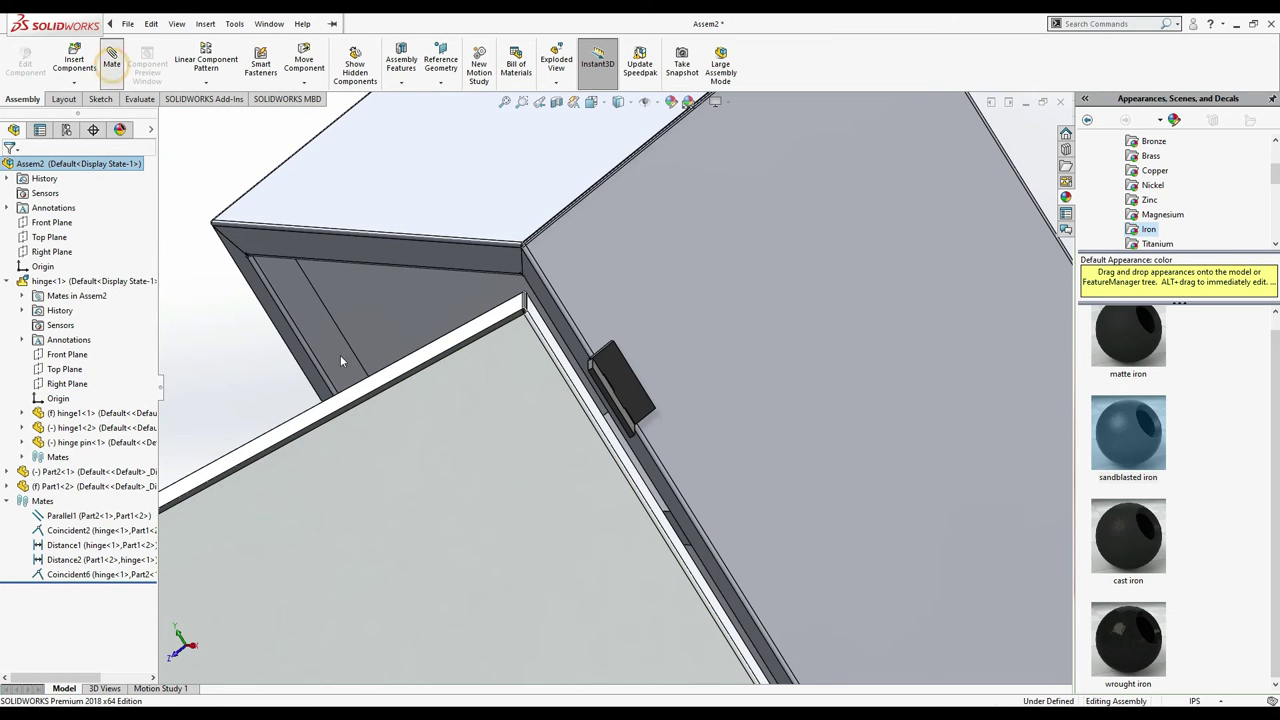
pyautogui.scroll(-4, 576, 361)
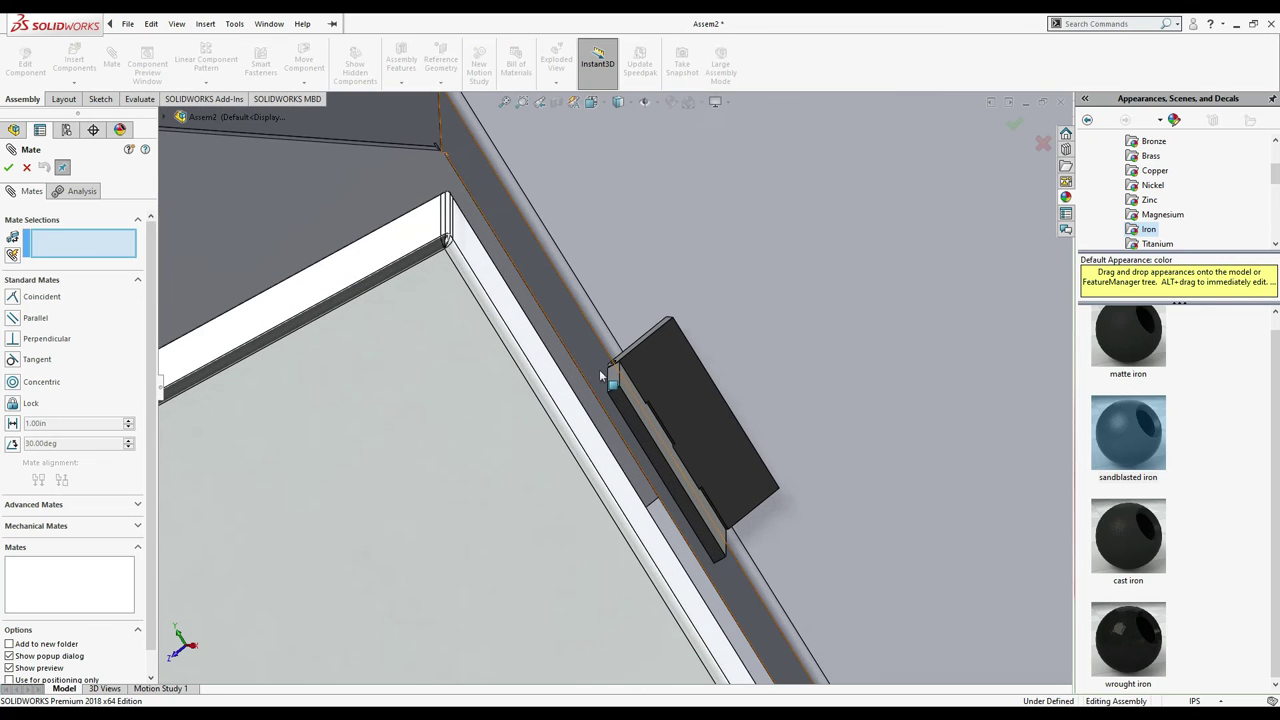
pyautogui.click(614, 385)
pyautogui.click(369, 258)
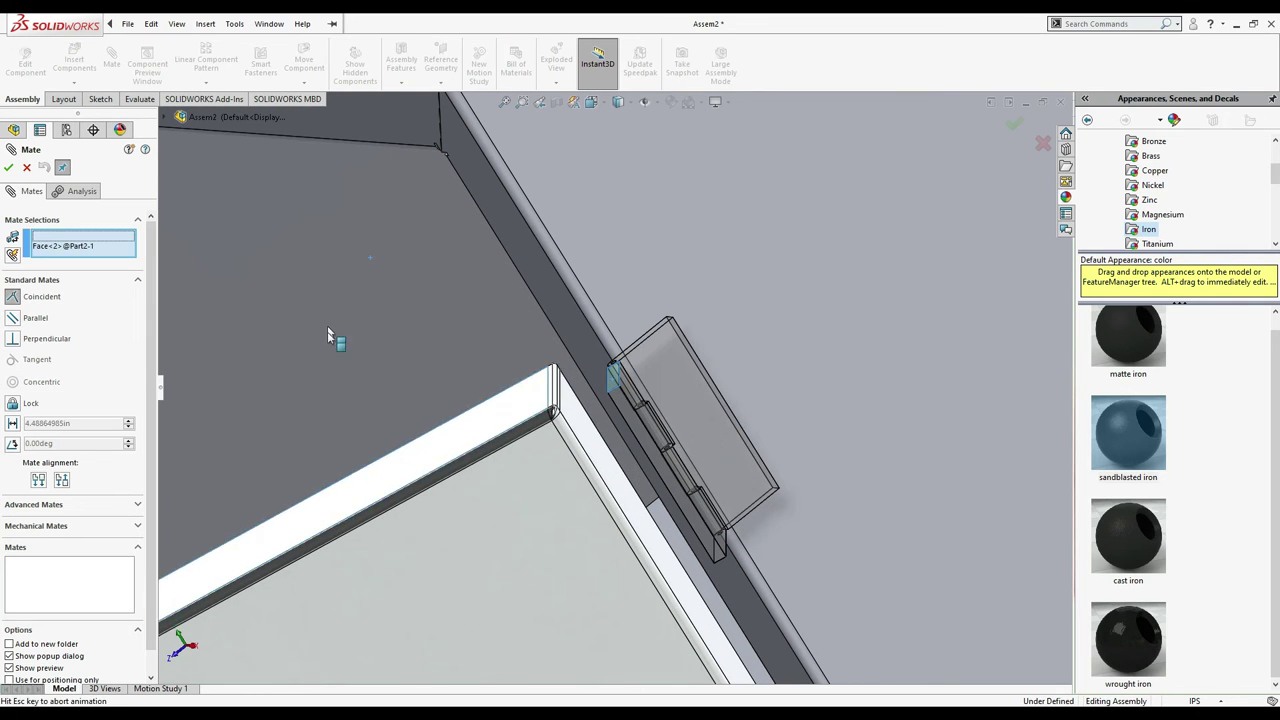
pyautogui.click(13, 423)
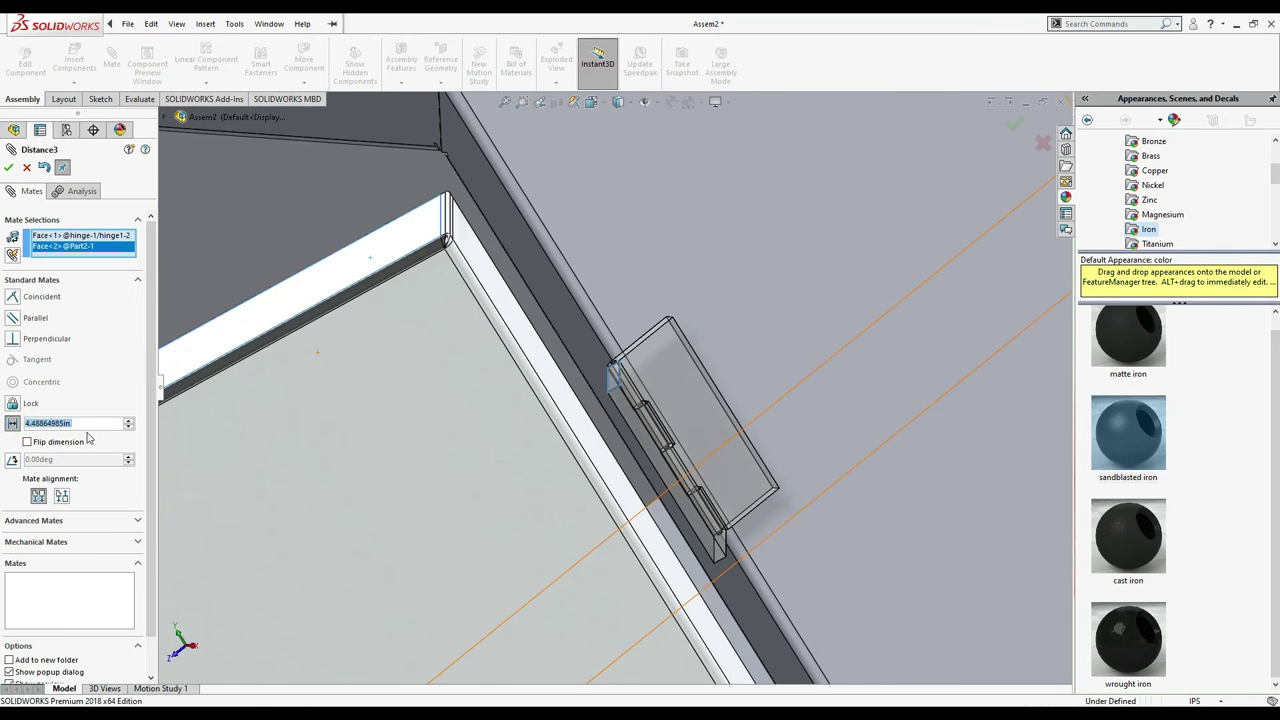
pyautogui.write('5')
pyautogui.click(246, 456)
pyautogui.scroll(4, 400, 429)
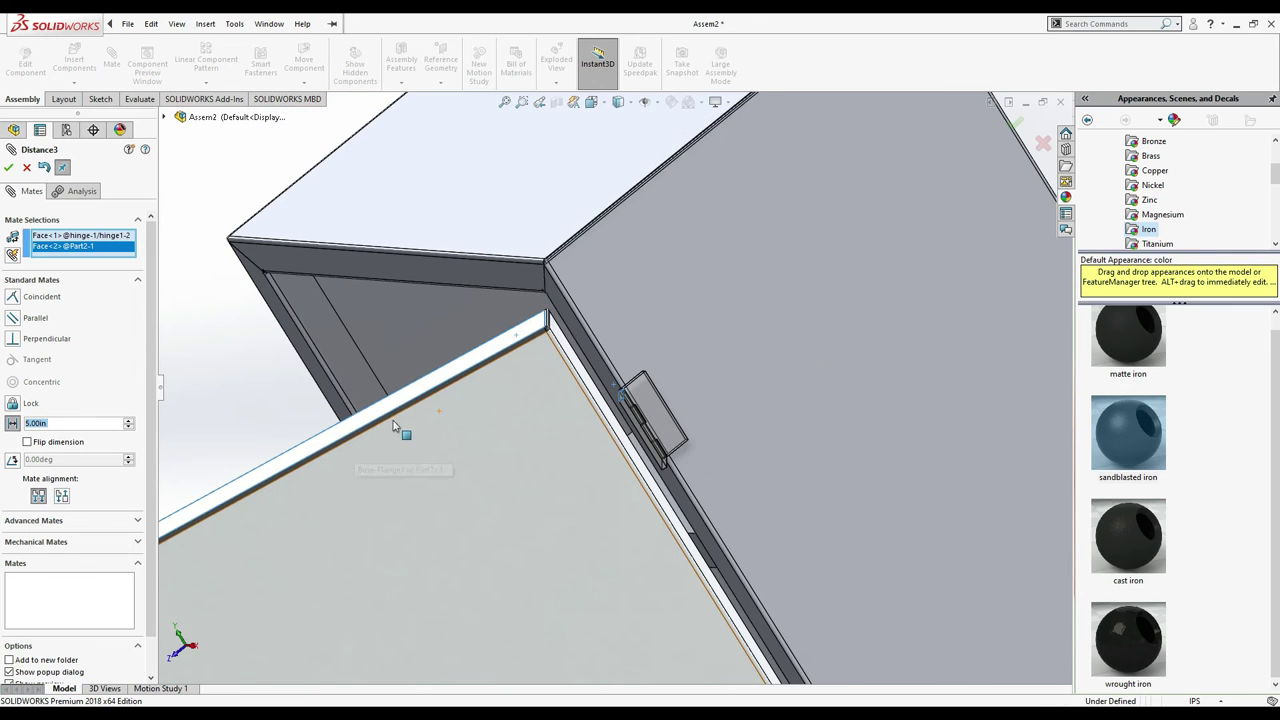
pyautogui.click(8, 168)
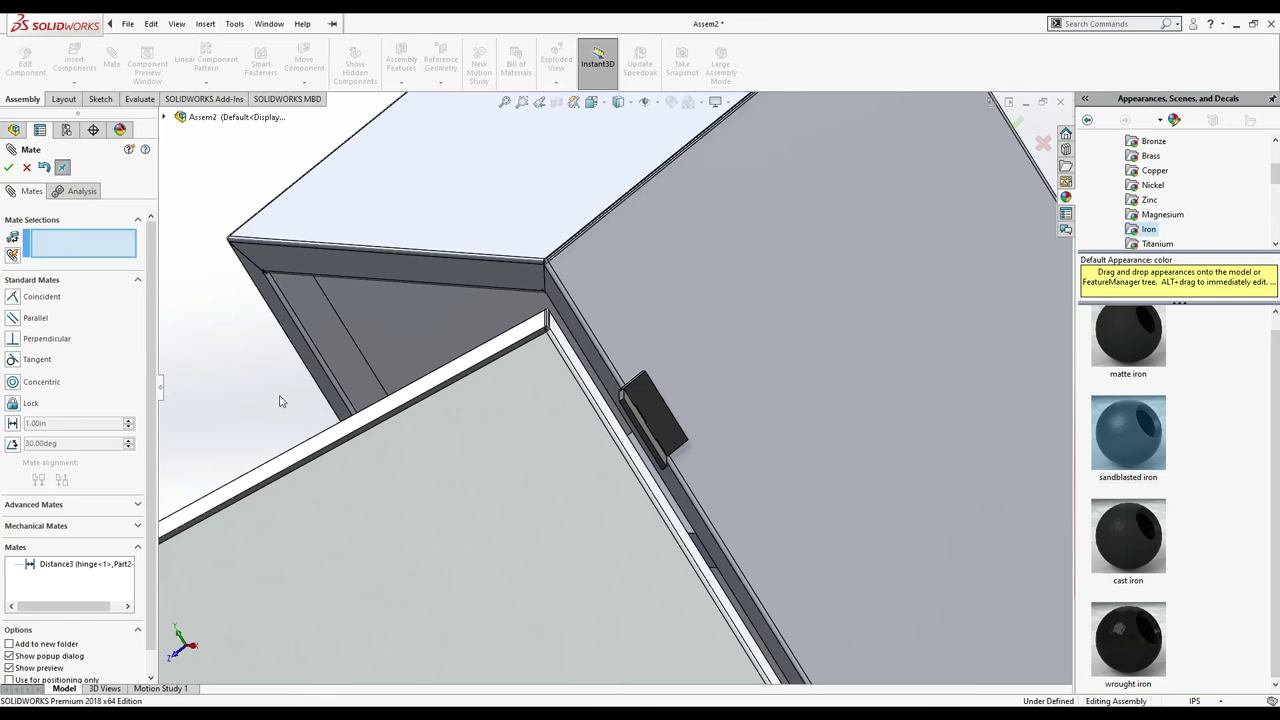
pyautogui.press('space')
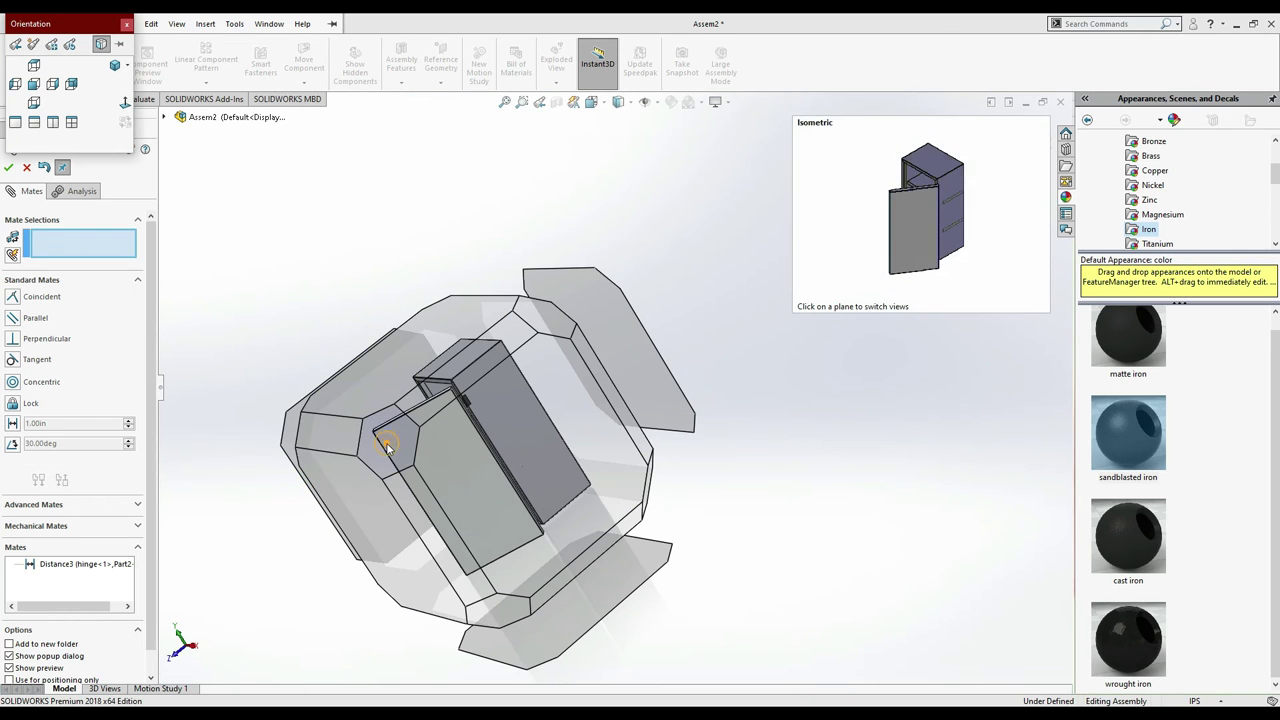
# - Switch to the isometric view and swing the door around its hinge
pyautogui.click(387, 447)
pyautogui.click(541, 487)
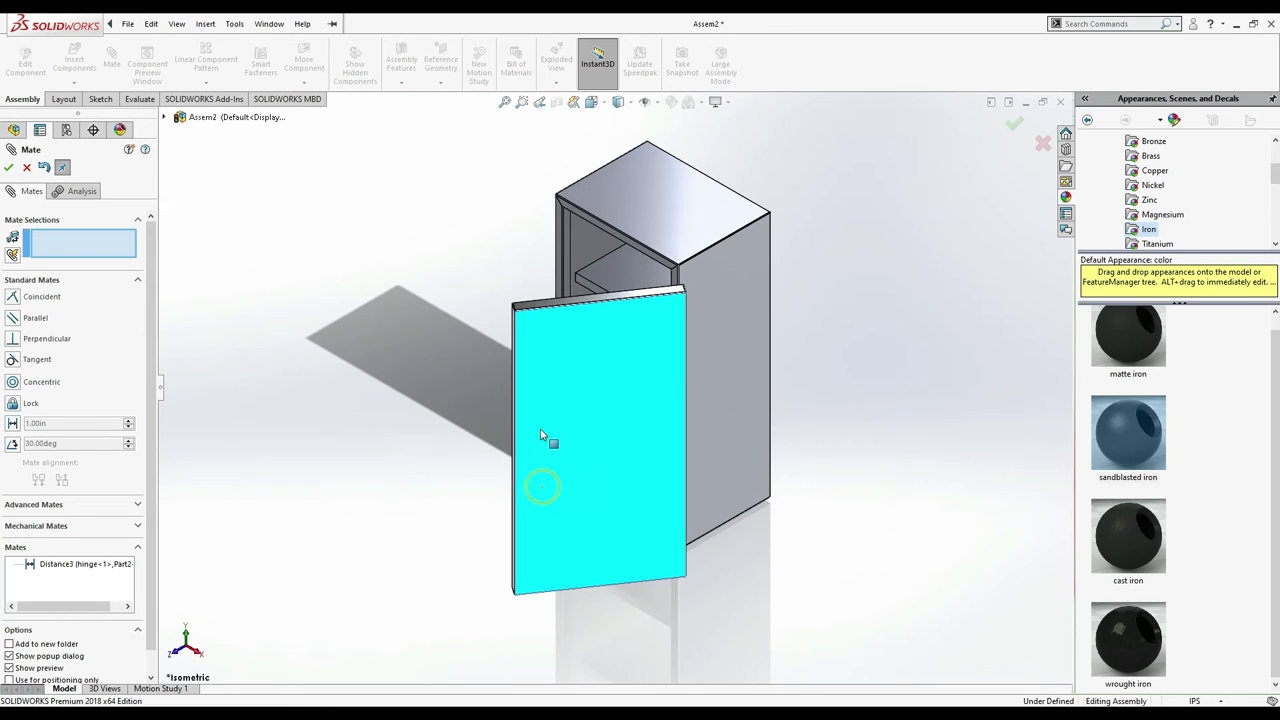
pyautogui.moveTo(540, 435); pyautogui.dragTo(575, 380)
pyautogui.scroll(10, 665, 300)
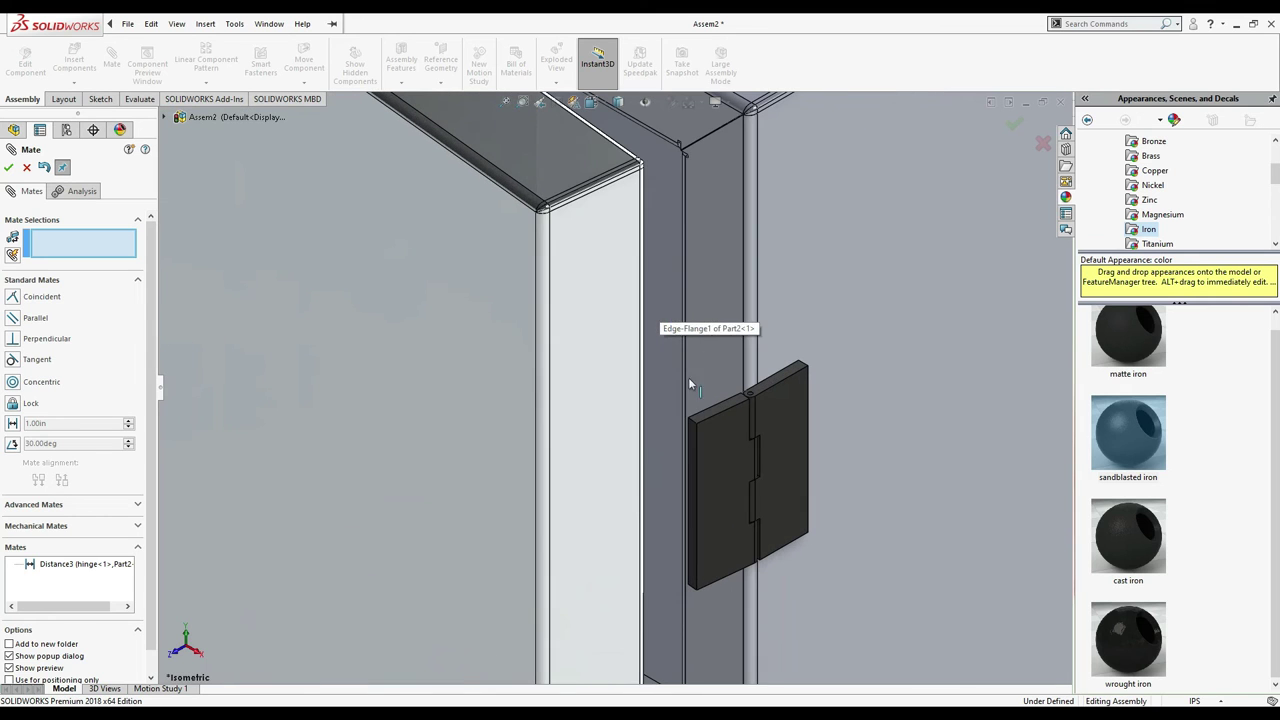
pyautogui.moveTo(705, 484)
pyautogui.mouseDown()
pyautogui.moveTo(771, 503)
pyautogui.moveTo(749, 514)
pyautogui.moveTo(700, 500)
pyautogui.mouseUp()
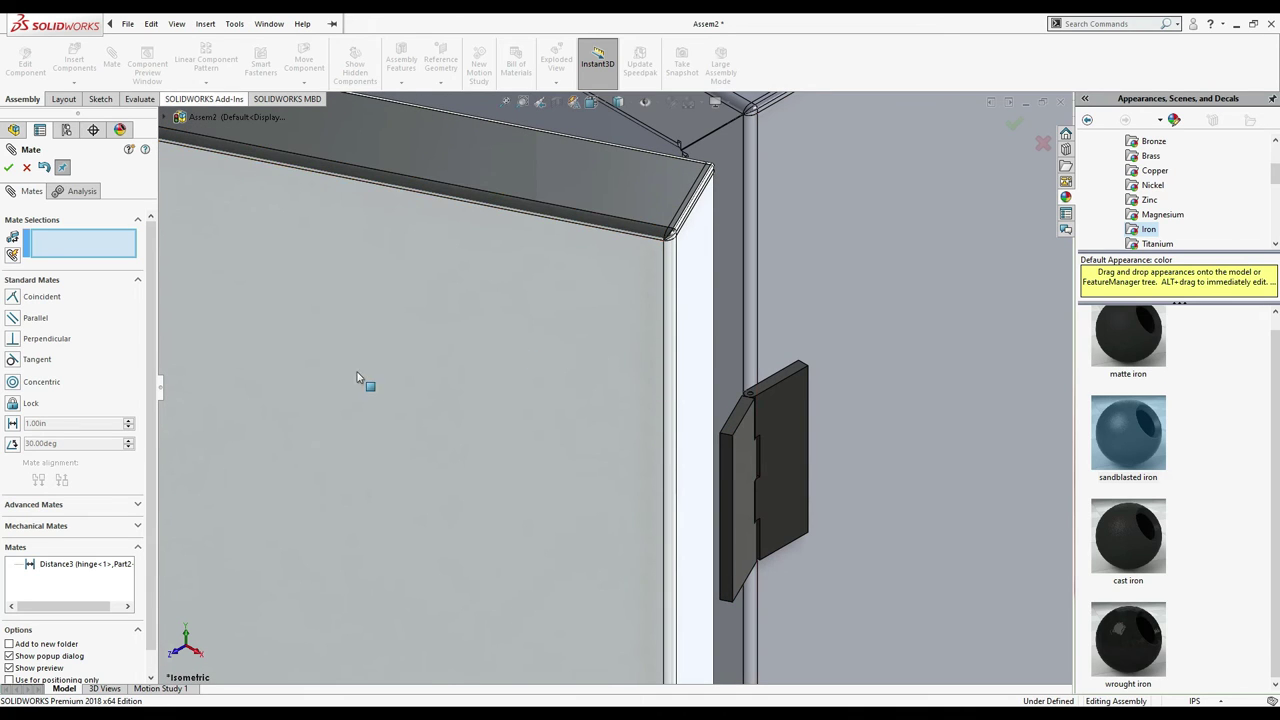
# - Add Coincident9 joining the hinge leaf face to the door face, then check the door's swing
pyautogui.click(727, 477)
pyautogui.click(574, 488)
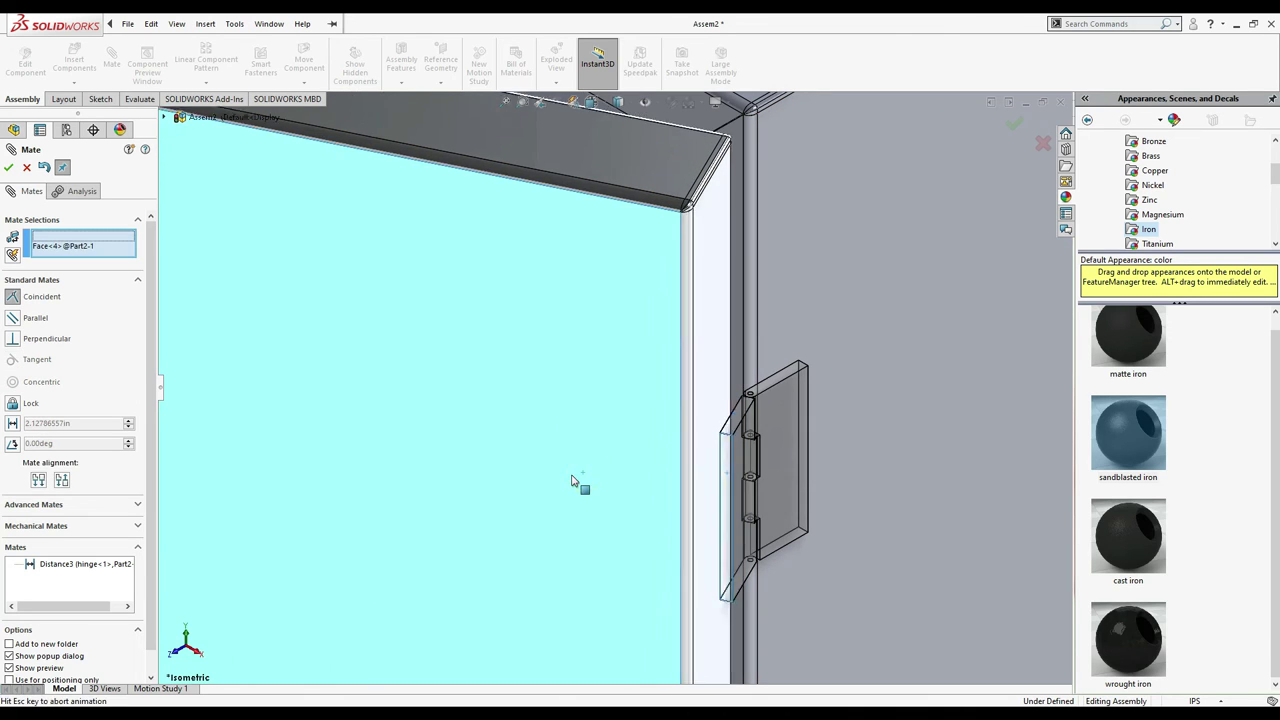
pyautogui.click(726, 506)
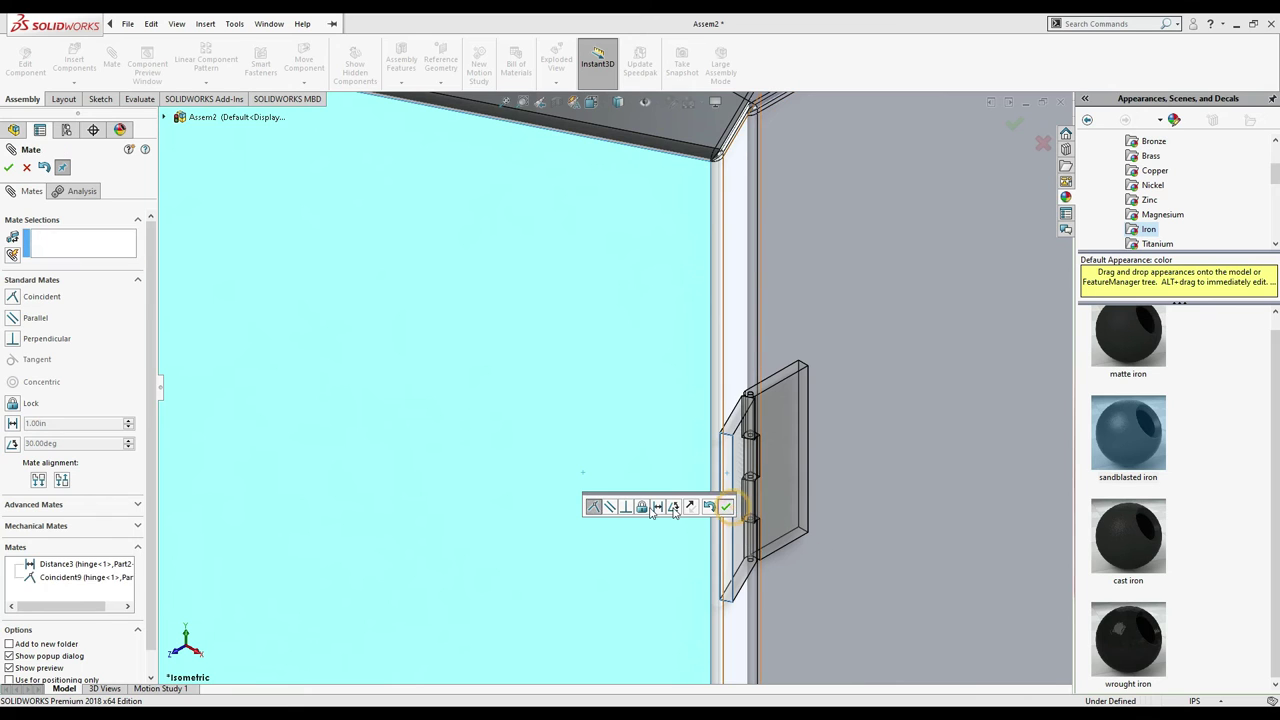
pyautogui.moveTo(440, 470); pyautogui.dragTo(520, 426)
pyautogui.scroll(-3, 685, 413)
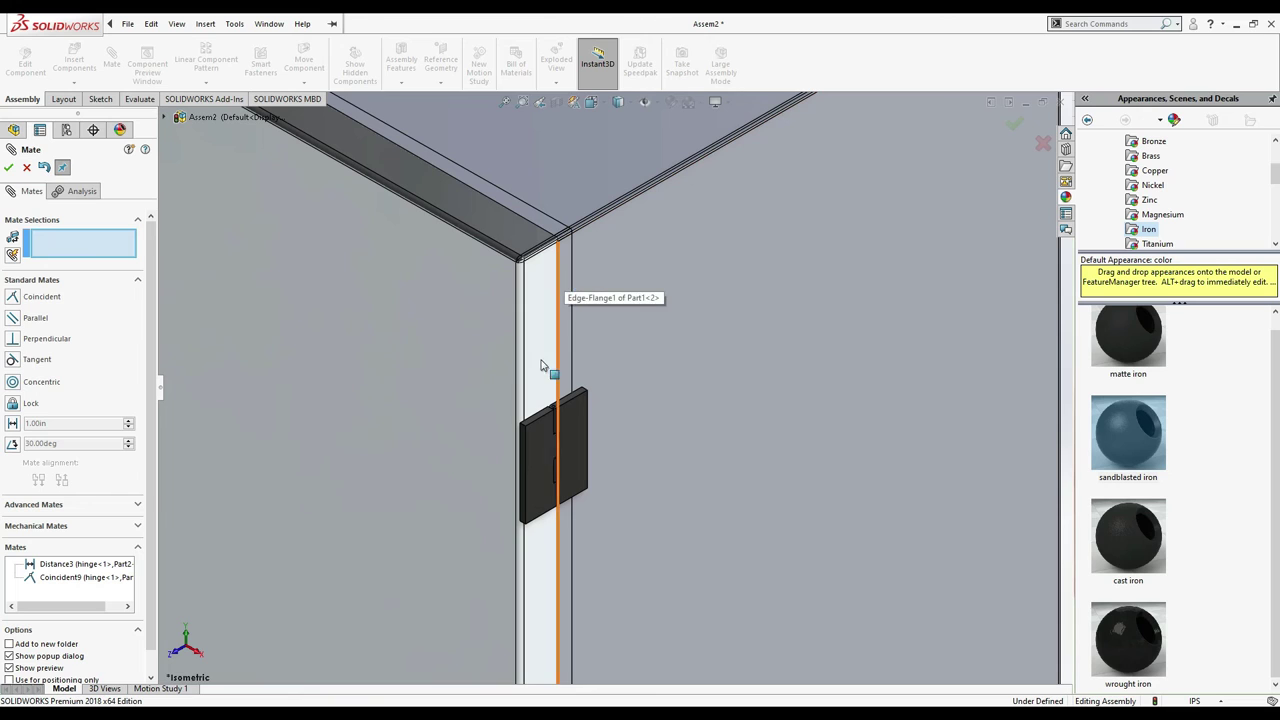
pyautogui.click(27, 168)
# - Open Part2, set Edge-Flange1 length to 1.00in, save, and close back to Assem2
pyautogui.rightClick(423, 406)
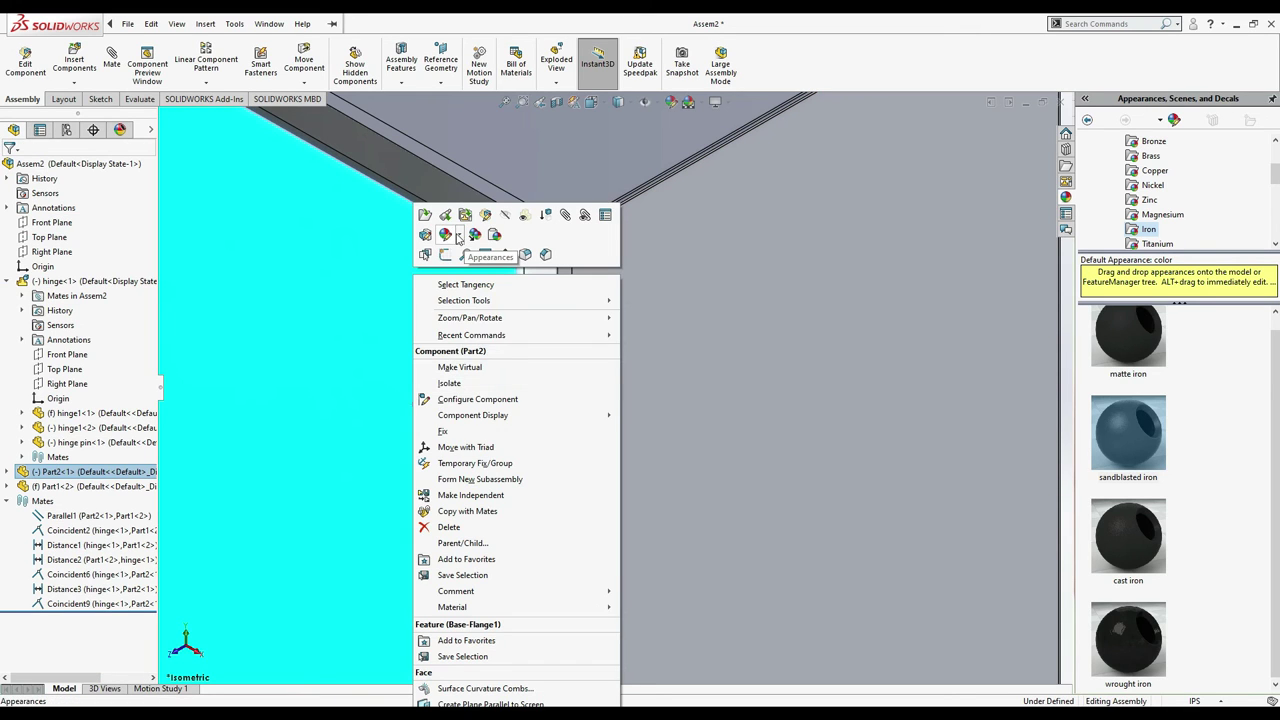
pyautogui.click(424, 215)
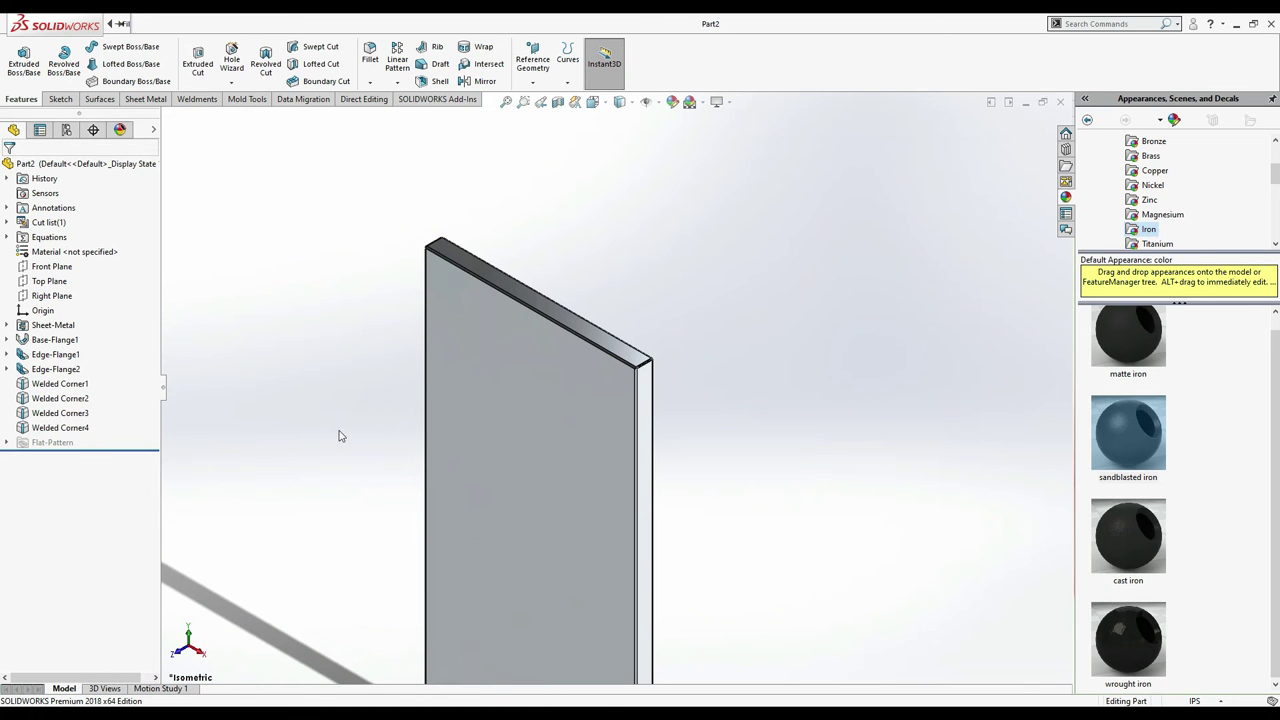
pyautogui.click(643, 414)
pyautogui.click(40, 356)
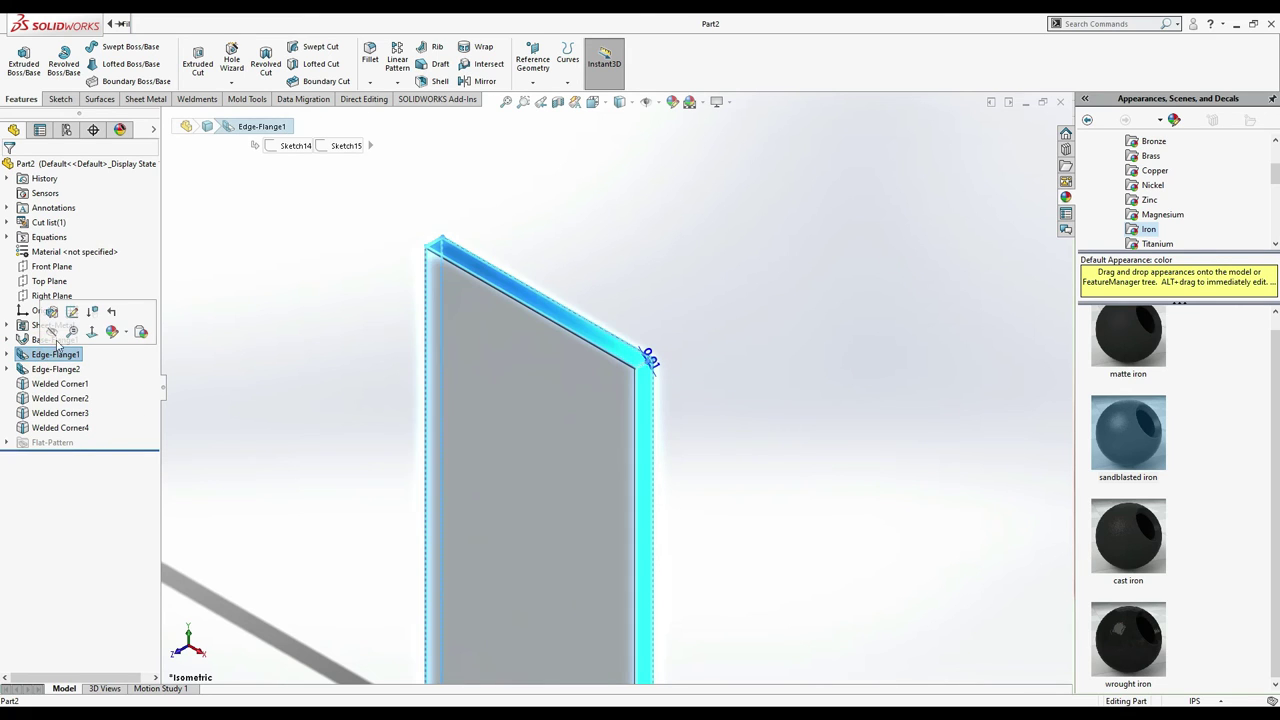
pyautogui.click(59, 313)
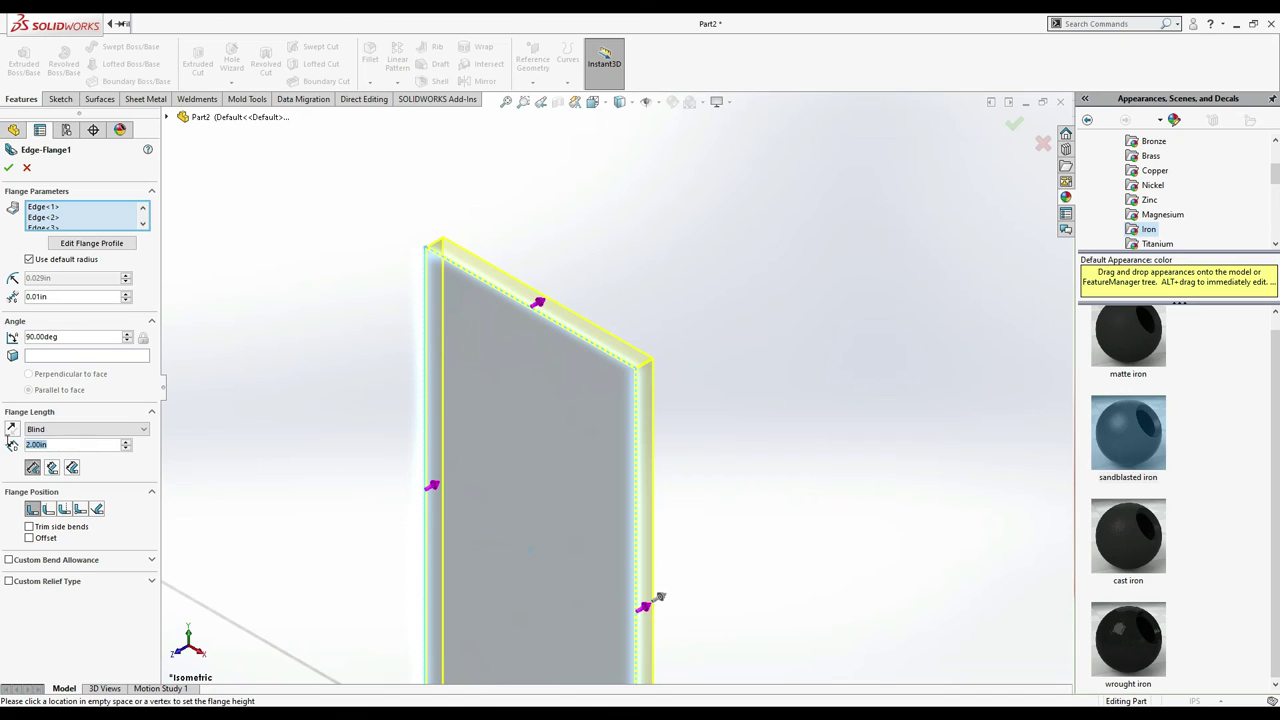
pyautogui.write('1')
pyautogui.press('Return')
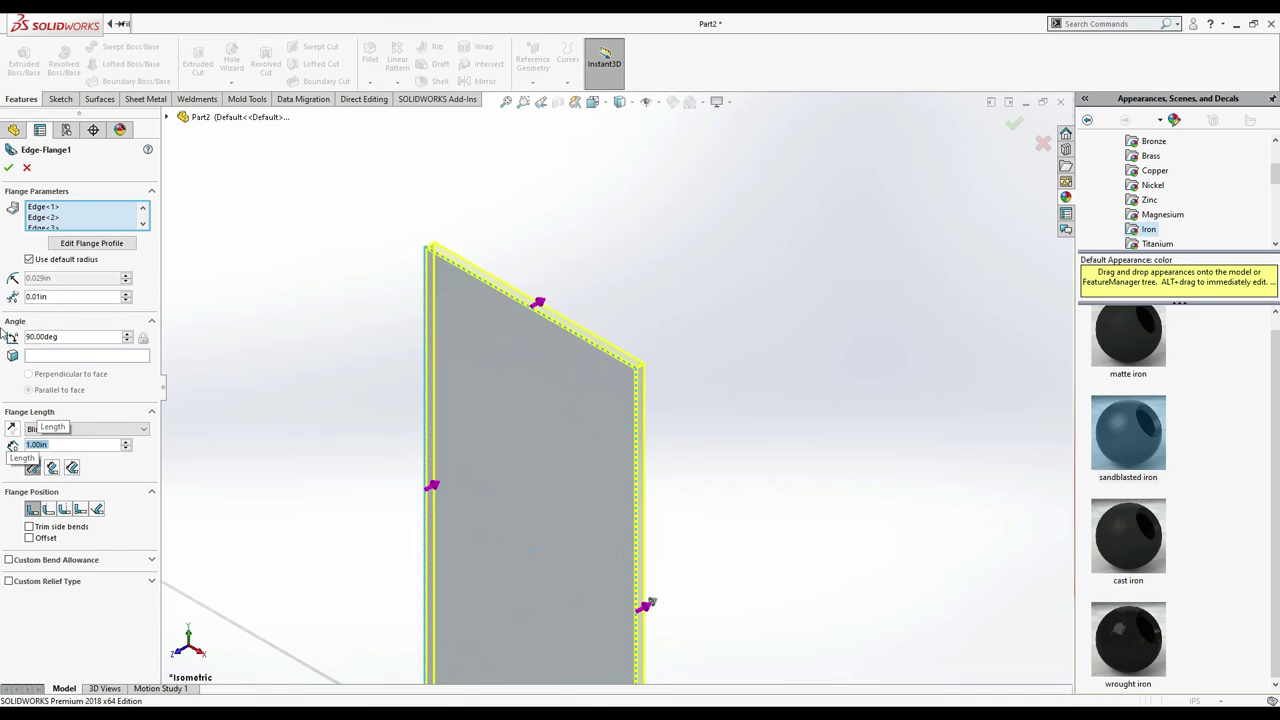
pyautogui.click(9, 167)
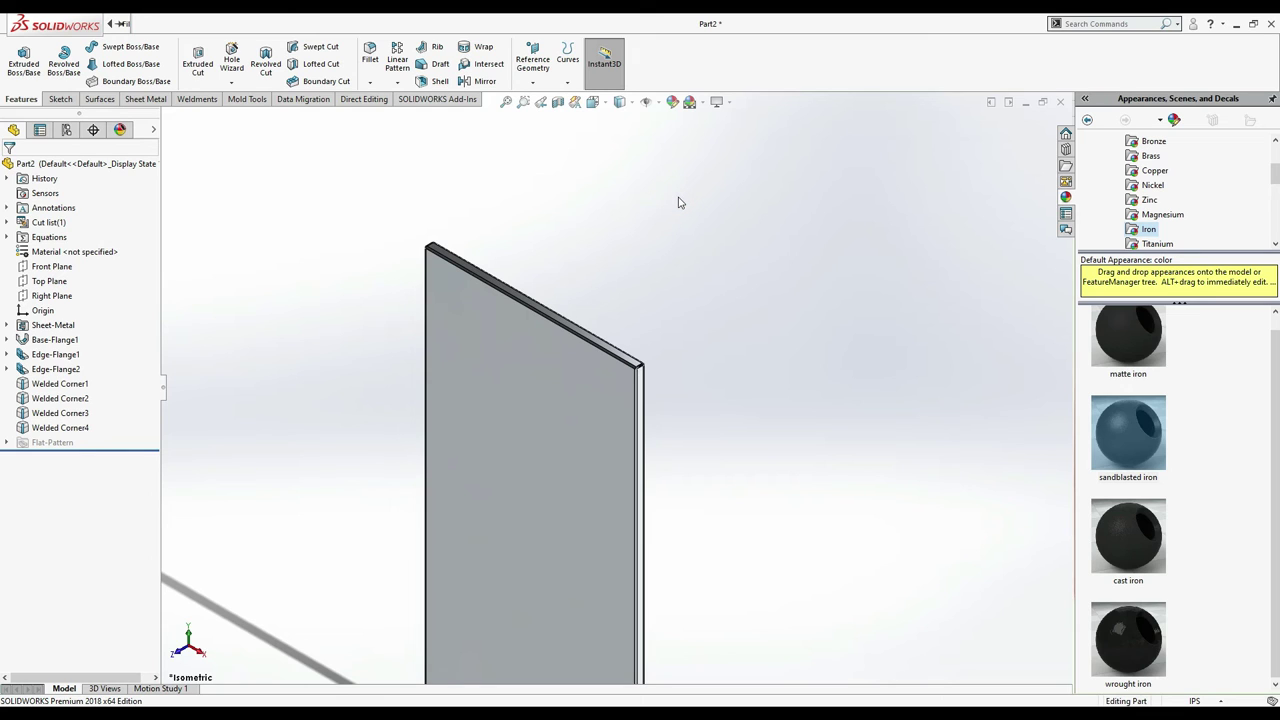
pyautogui.hotkey('ctrl', 's')
pyautogui.click(1060, 103)
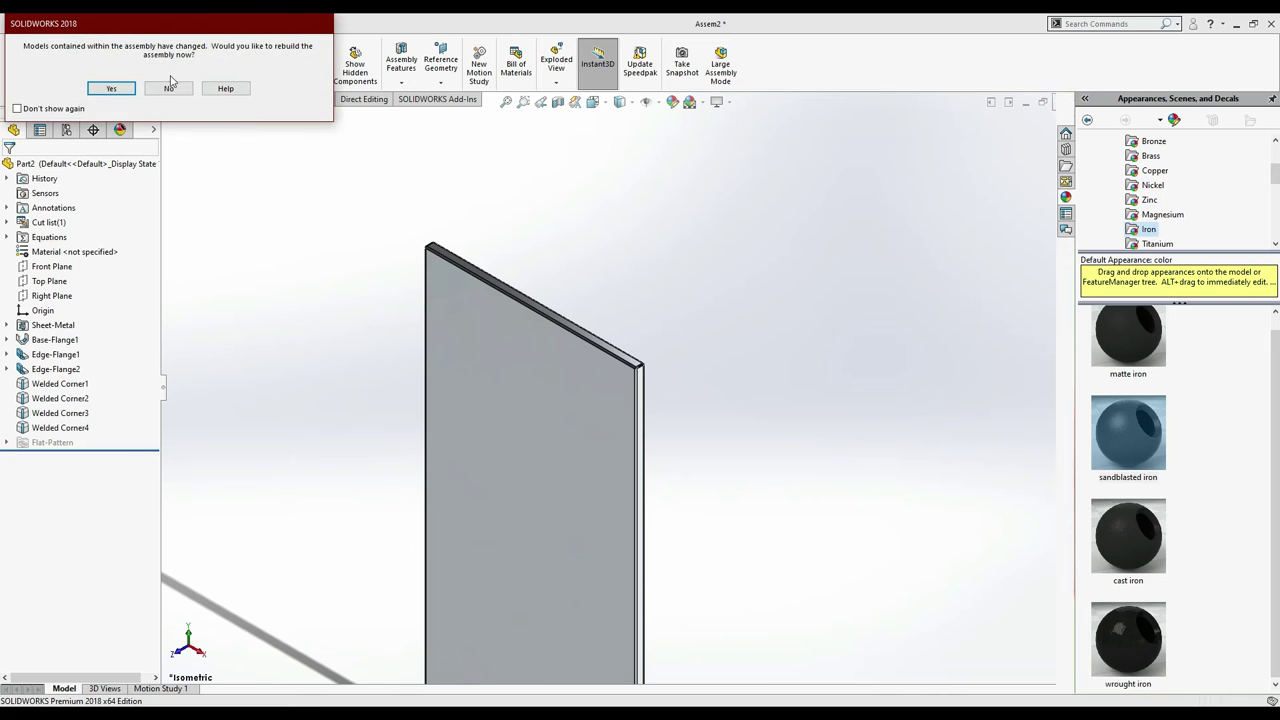
pyautogui.click(122, 89)
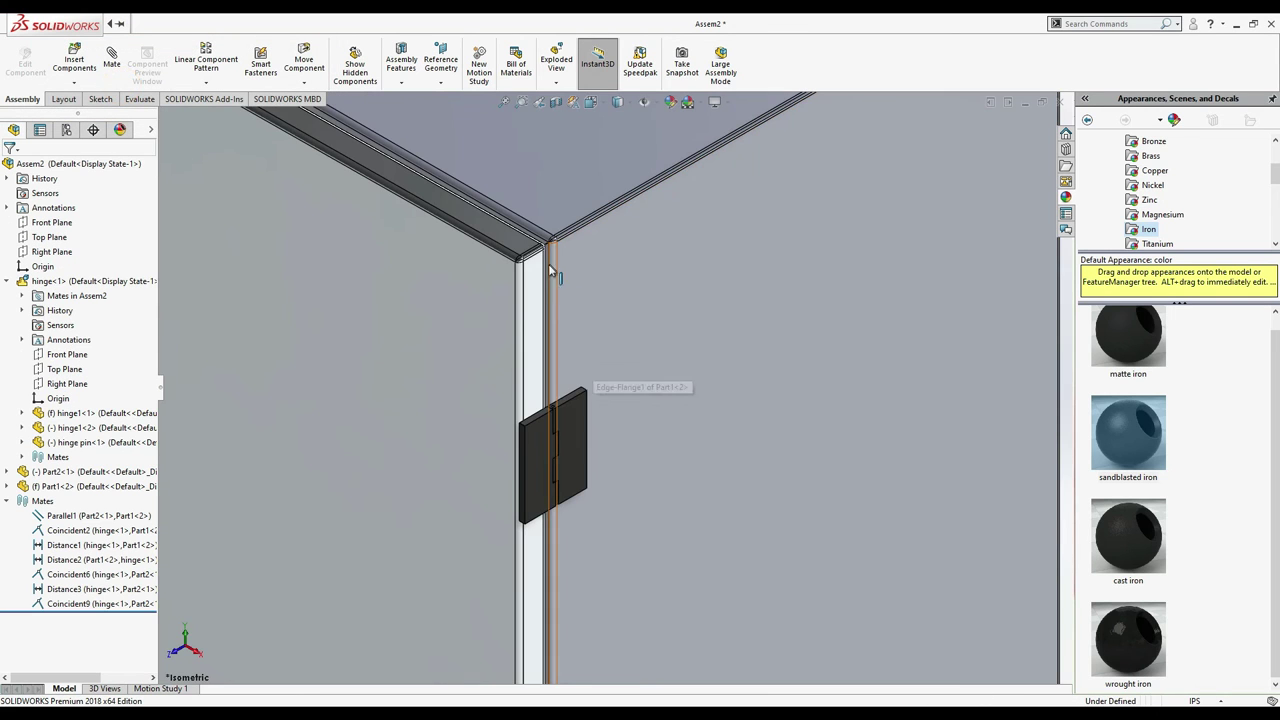
pyautogui.scroll(6, 439, 375)
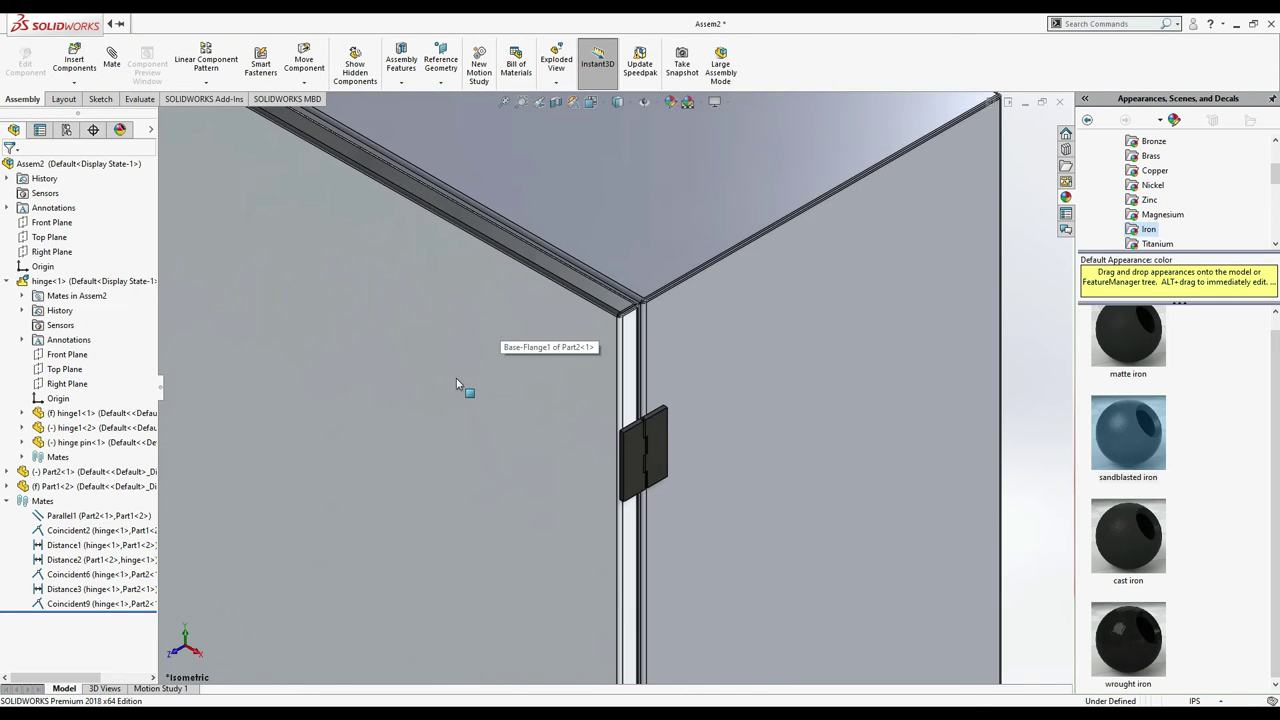
pyautogui.moveTo(410, 375); pyautogui.dragTo(412, 411)
pyautogui.scroll(-5, 560, 320)
pyautogui.scroll(-6, 600, 325)
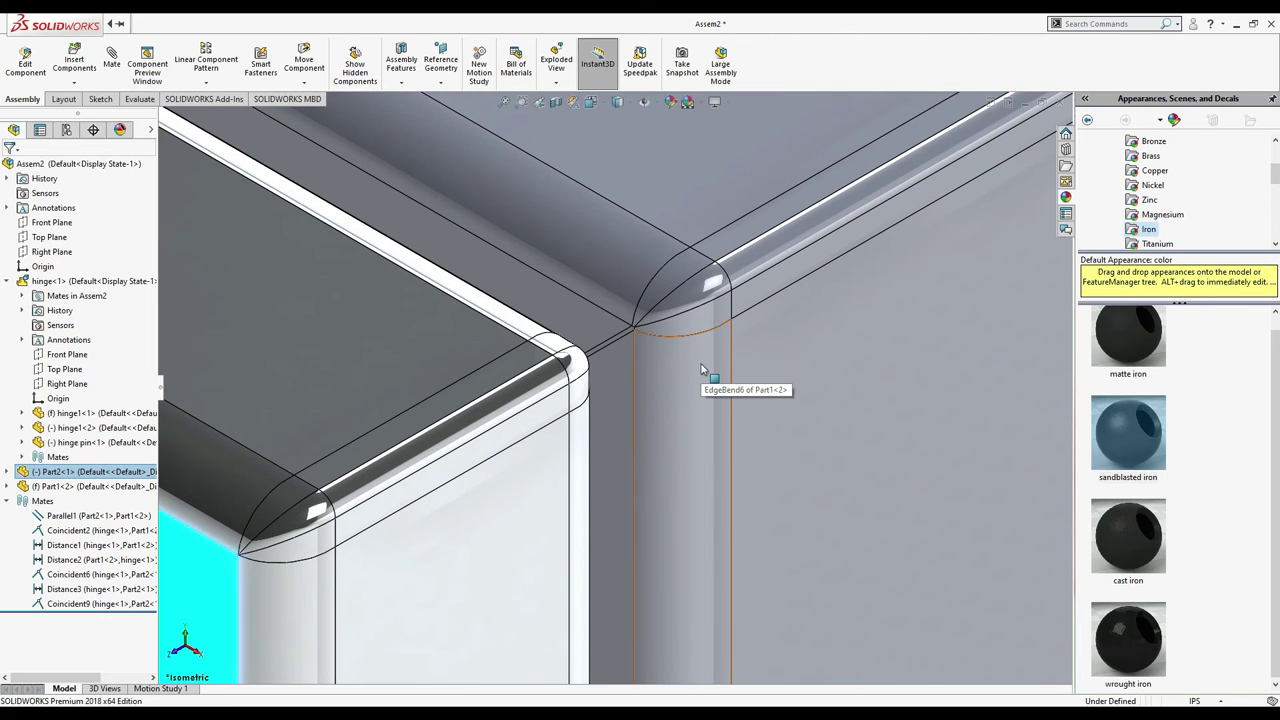
pyautogui.scroll(-2, 702, 371)
pyautogui.scroll(-3, 702, 371)
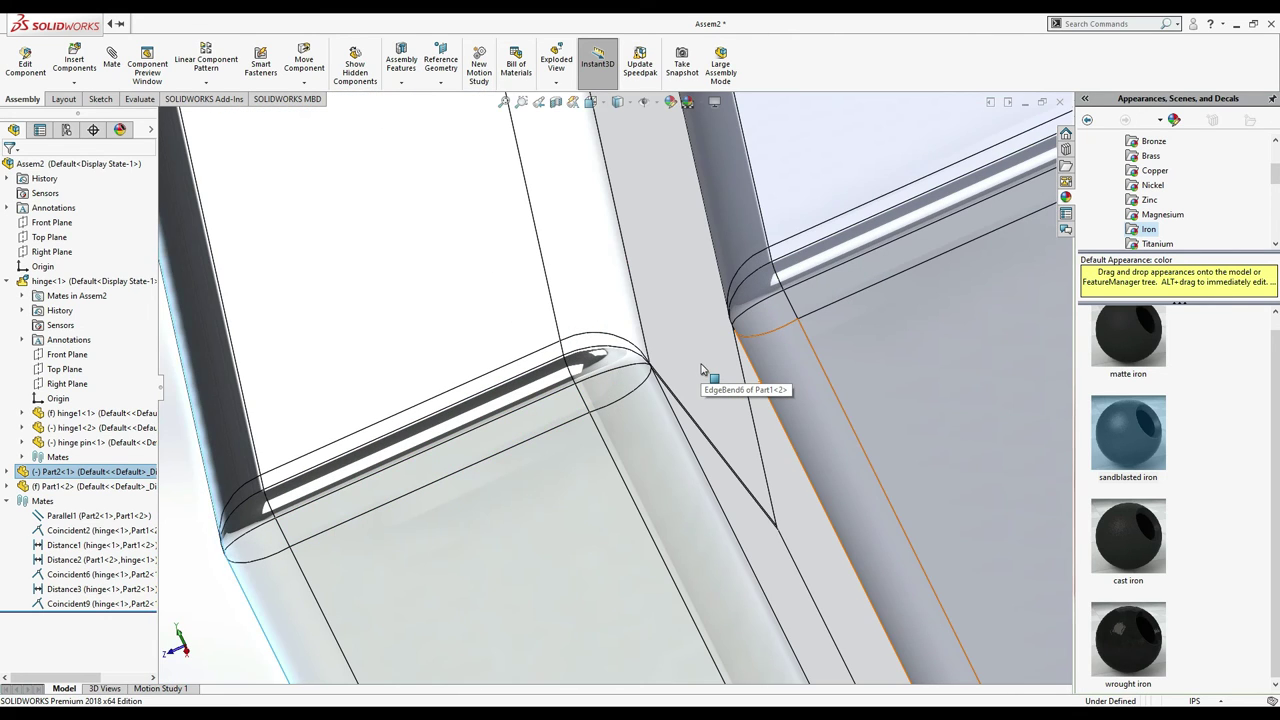
pyautogui.scroll(-2, 702, 371)
pyautogui.scroll(6, 702, 371)
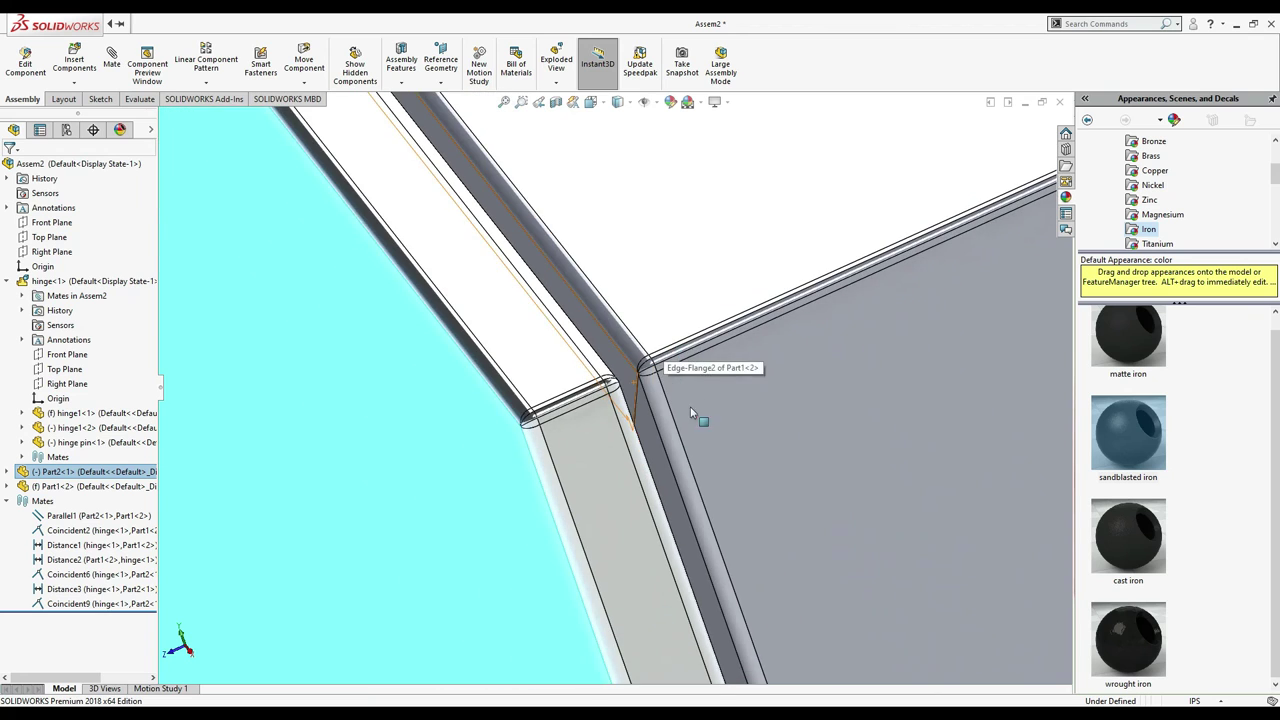
pyautogui.scroll(8, 700, 590)
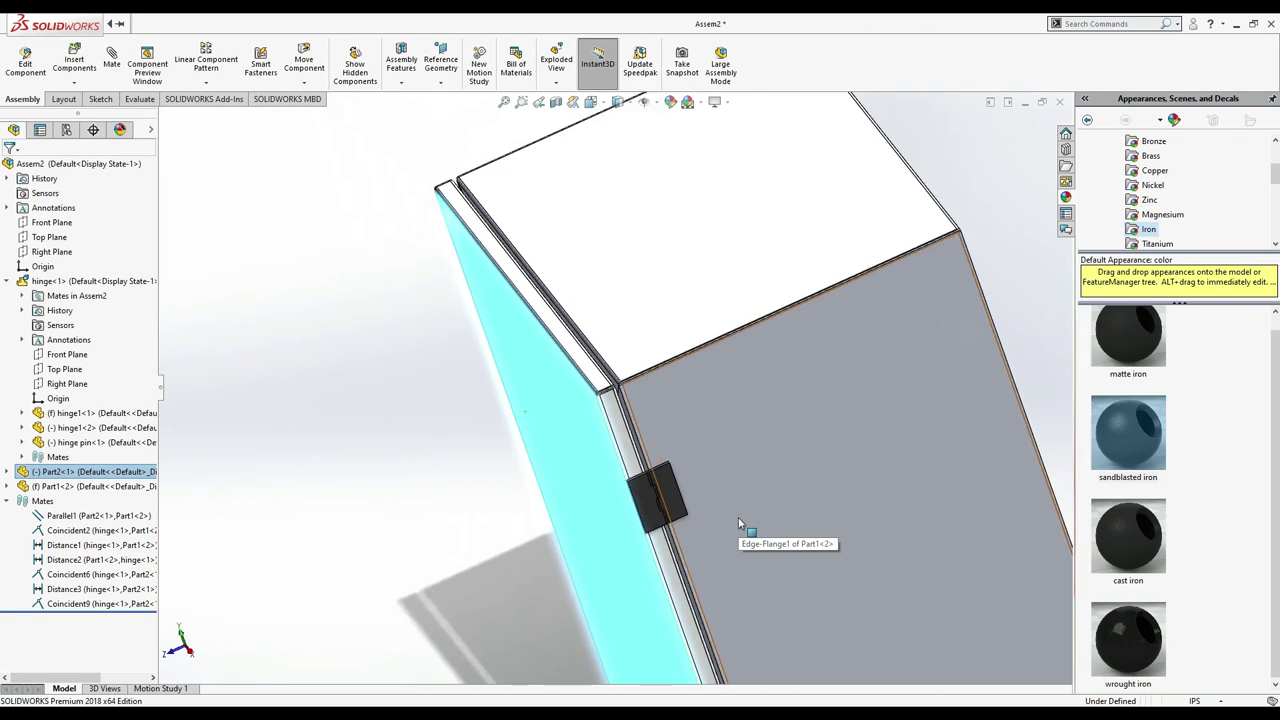
pyautogui.scroll(2, 658, 547)
pyautogui.click(279, 387)
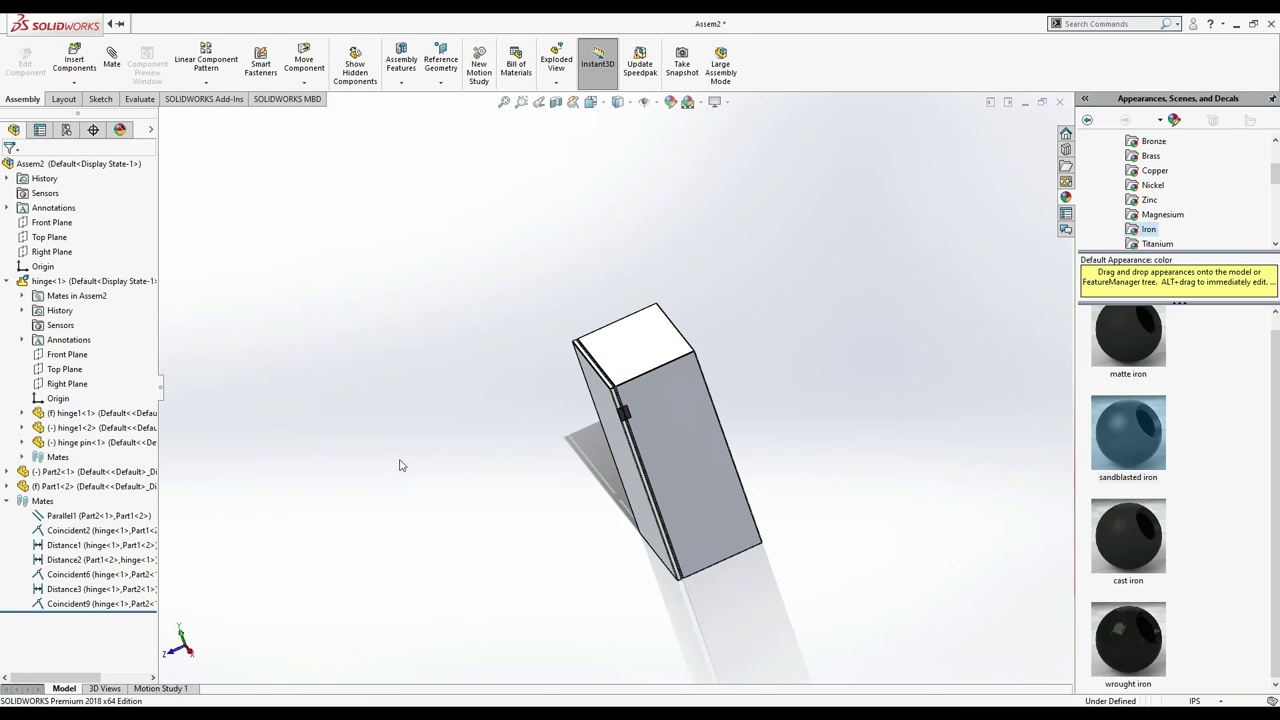
pyautogui.hotkey('ctrl', 'Up')
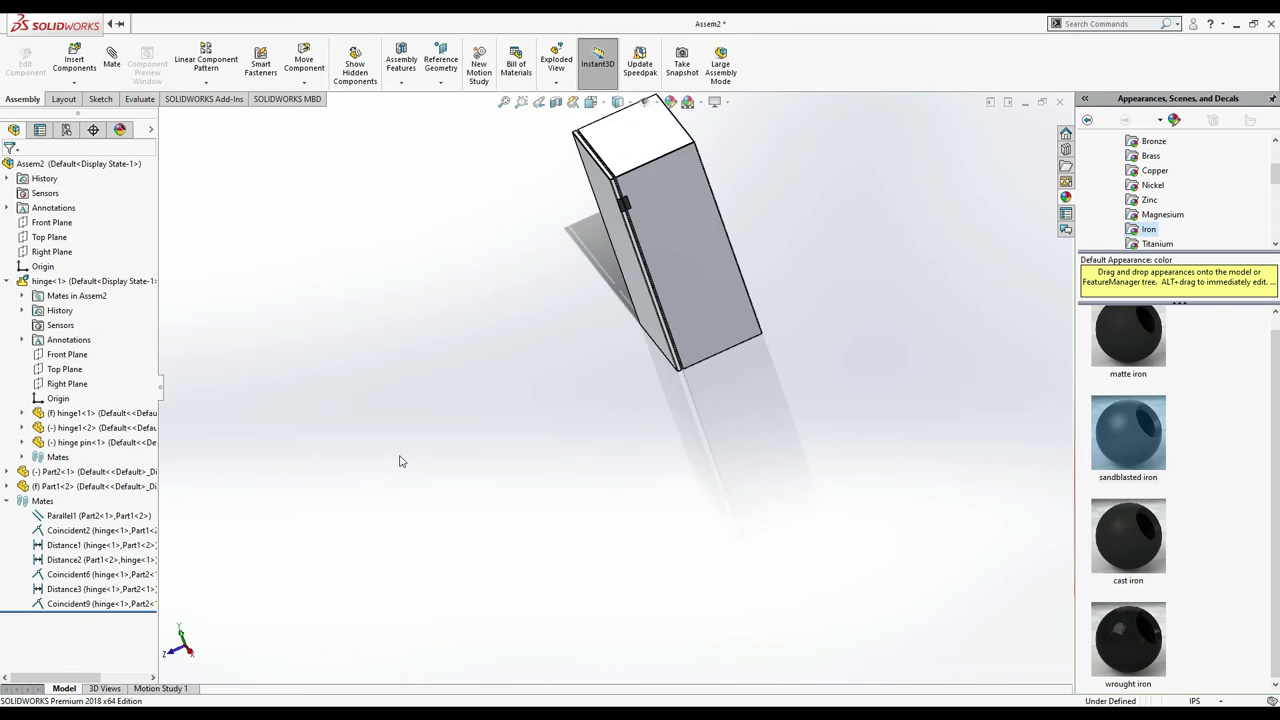
pyautogui.scroll(-5, 763, 206)
pyautogui.scroll(4, 507, 345)
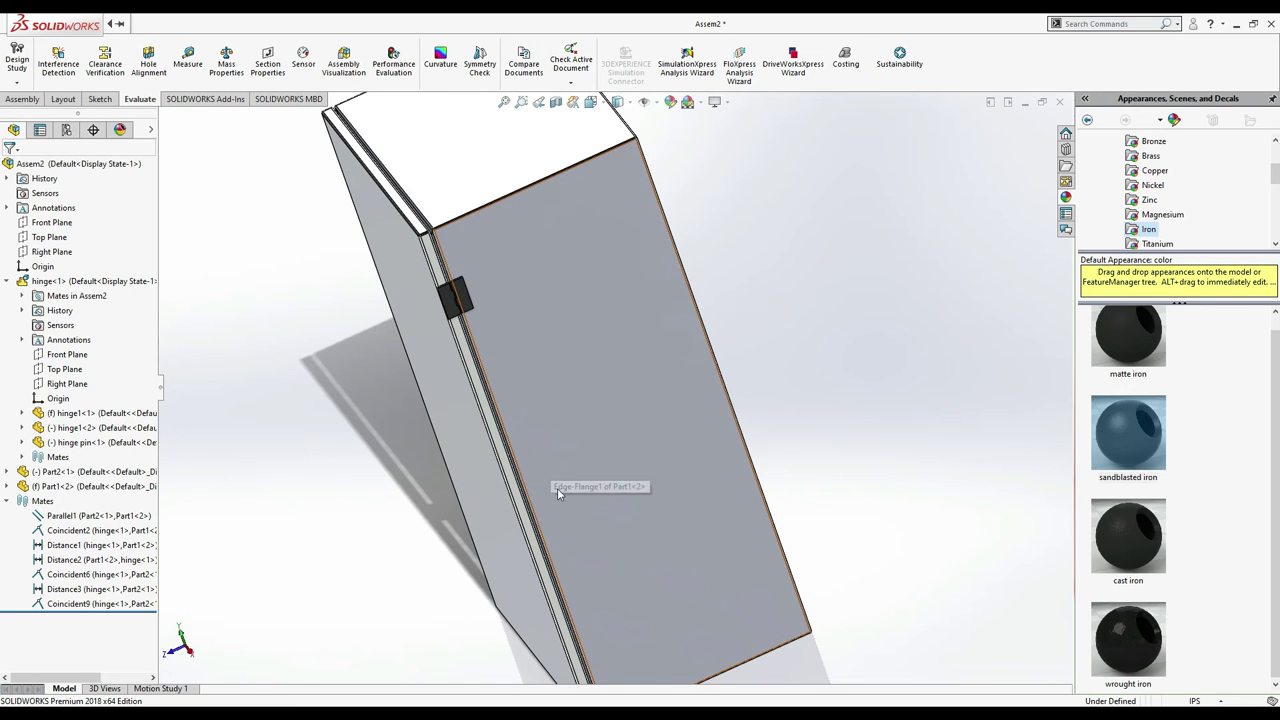
pyautogui.scroll(2, 629, 656)
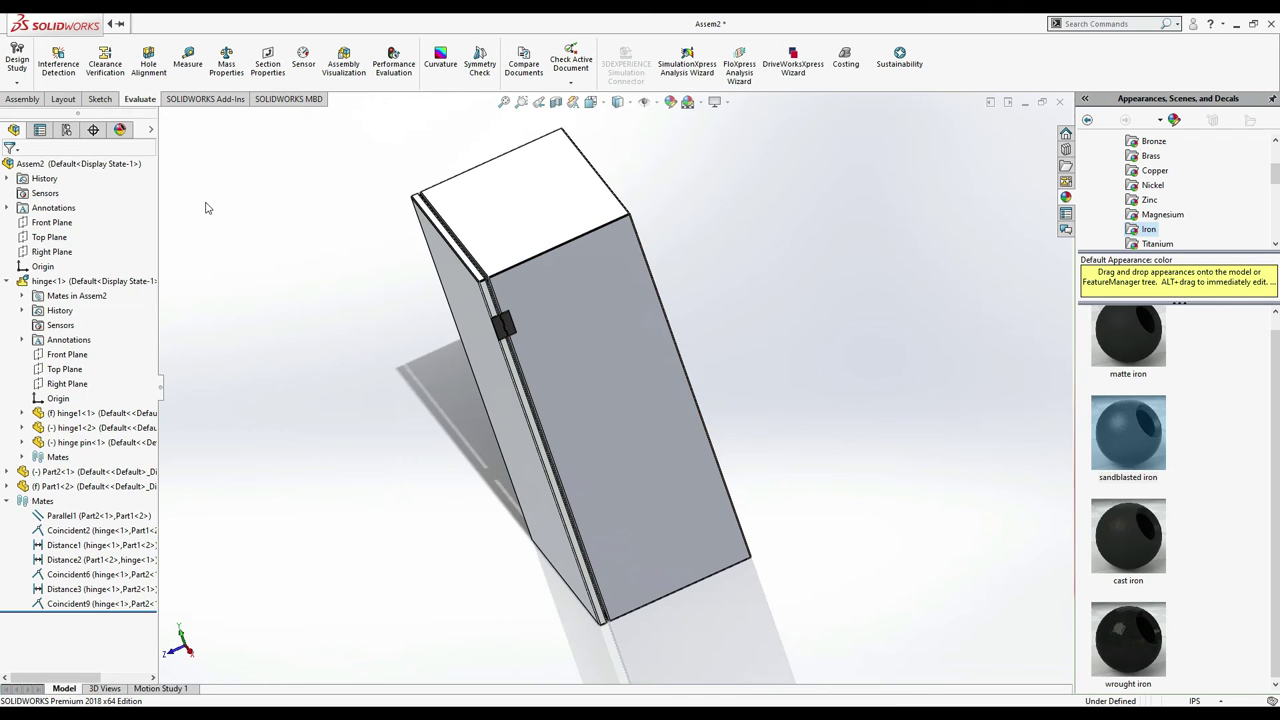
pyautogui.click(22, 99)
# - Insert the hinge part beside the door and delete the stray copy
pyautogui.click(74, 62)
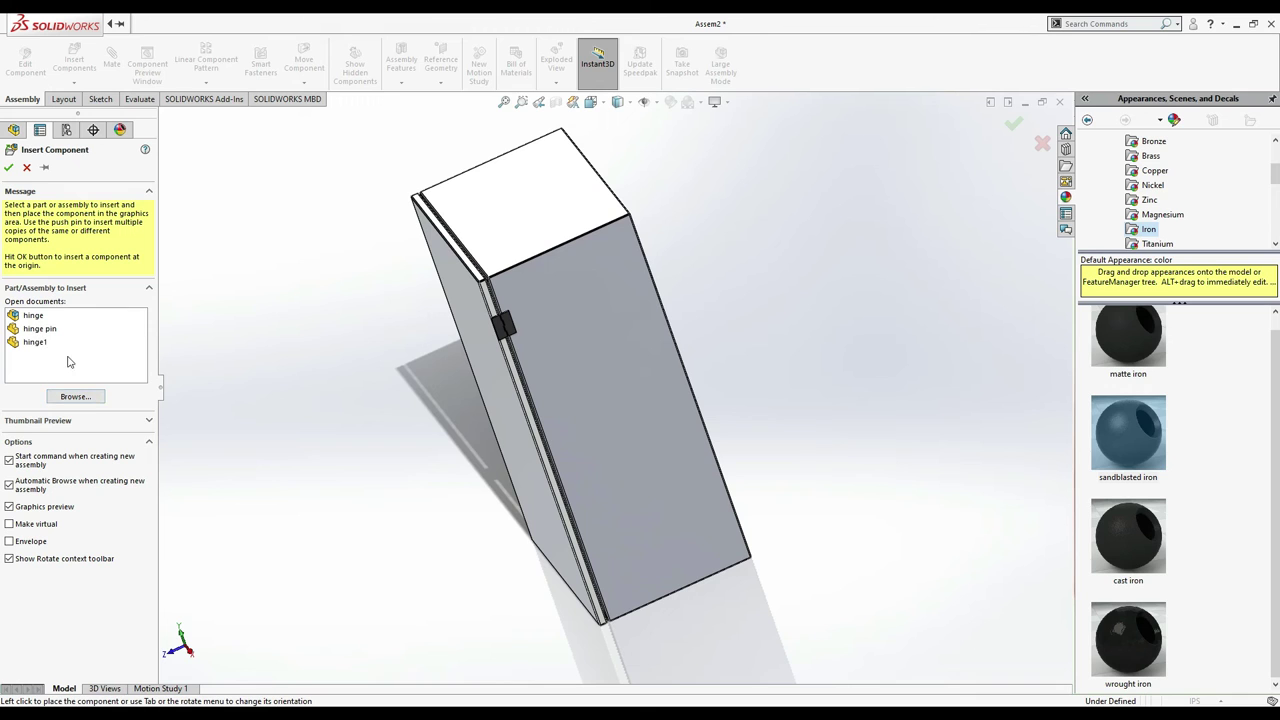
pyautogui.click(73, 398)
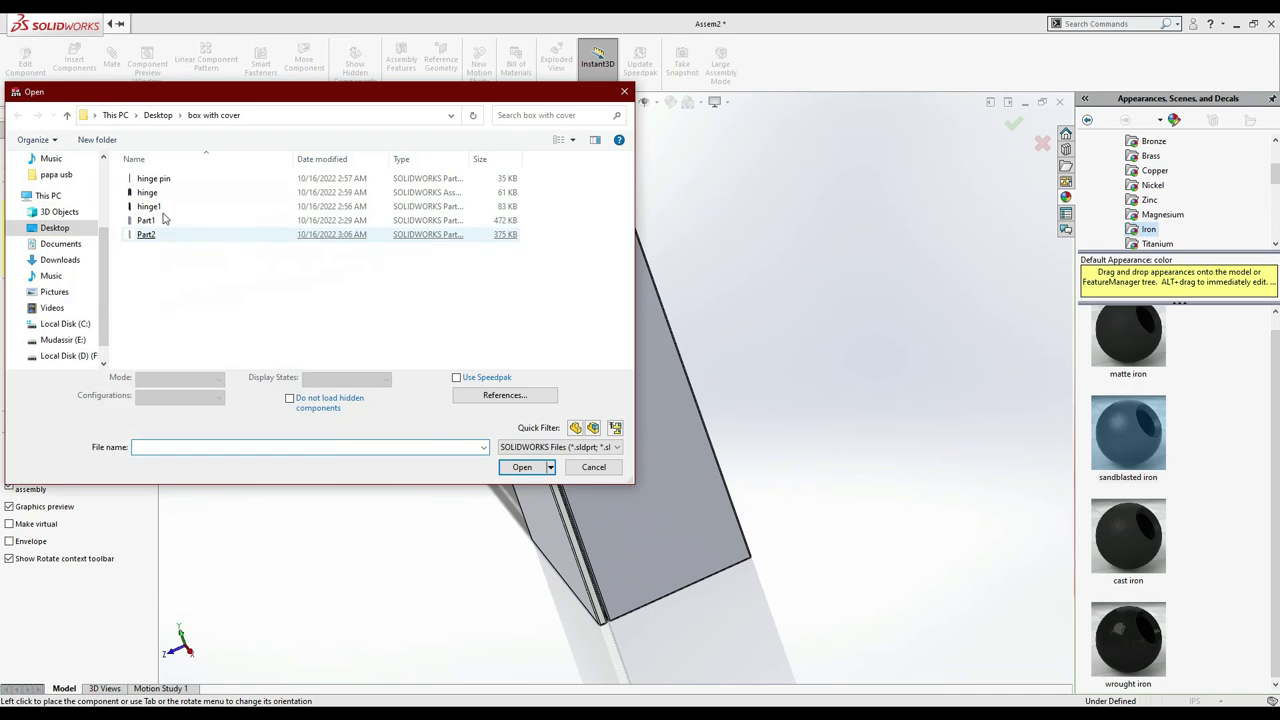
pyautogui.doubleClick(150, 193)
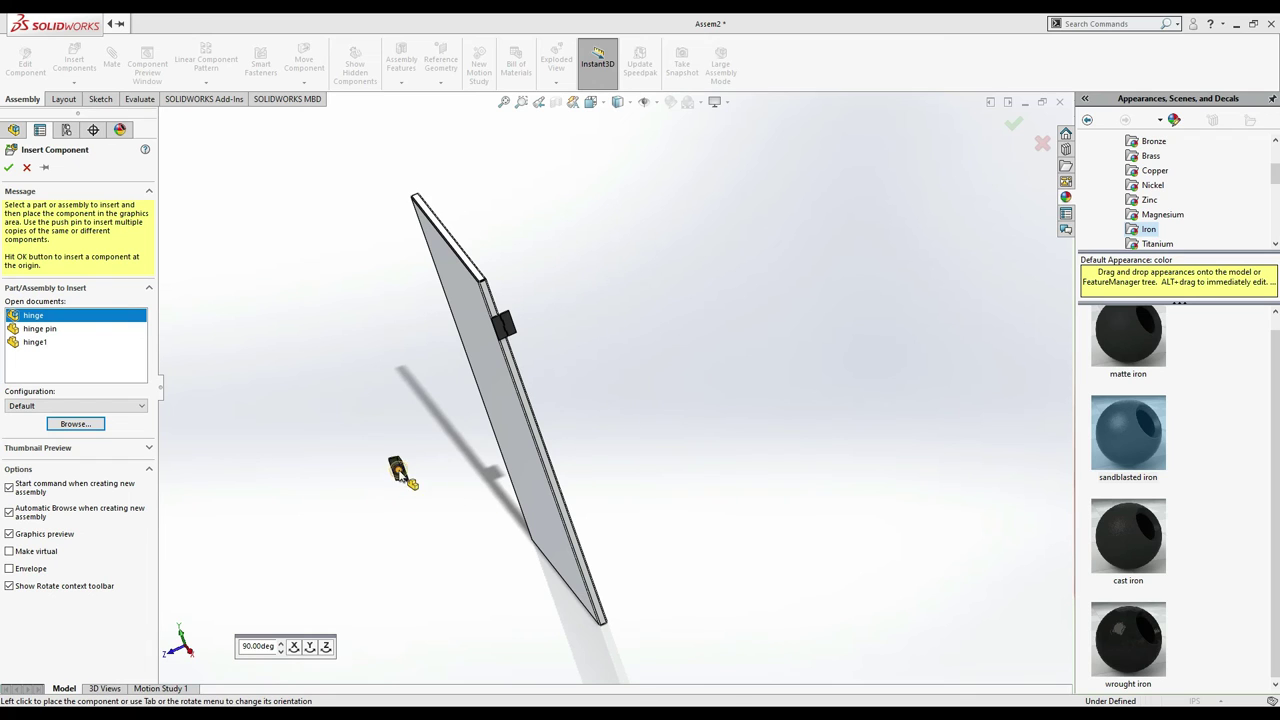
pyautogui.click(398, 466)
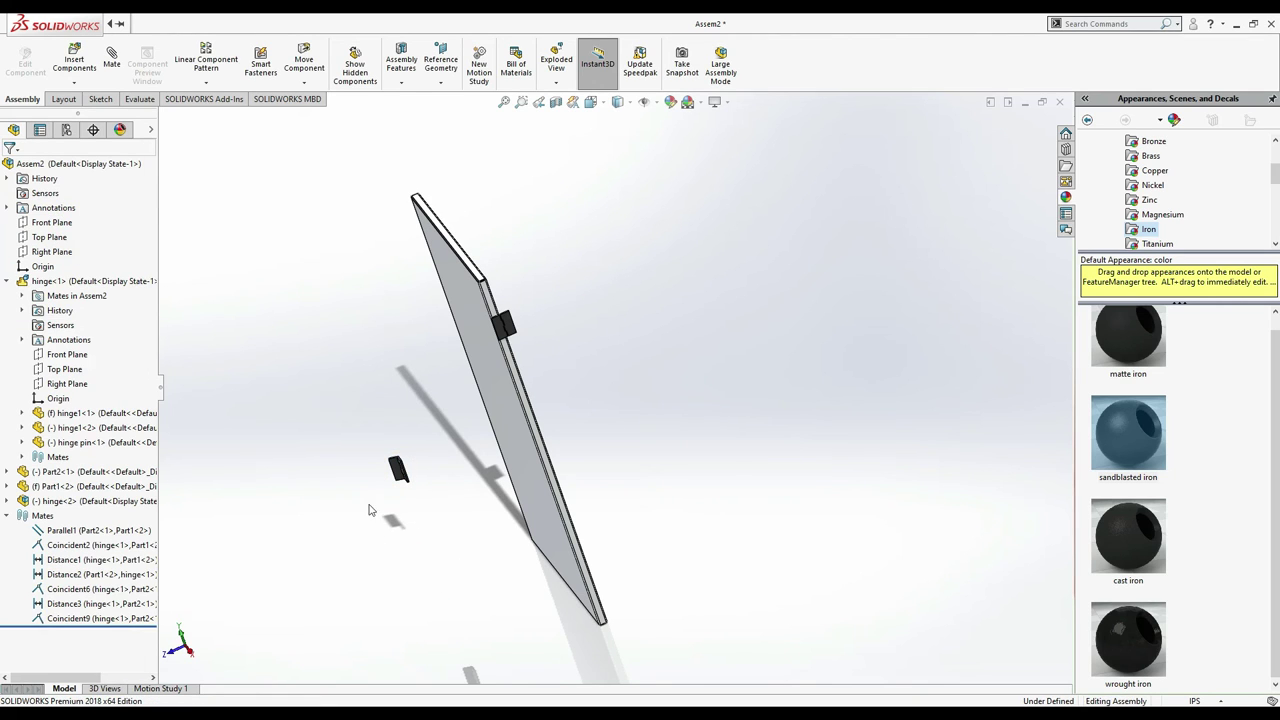
pyautogui.moveTo(396, 473); pyautogui.dragTo(428, 574)
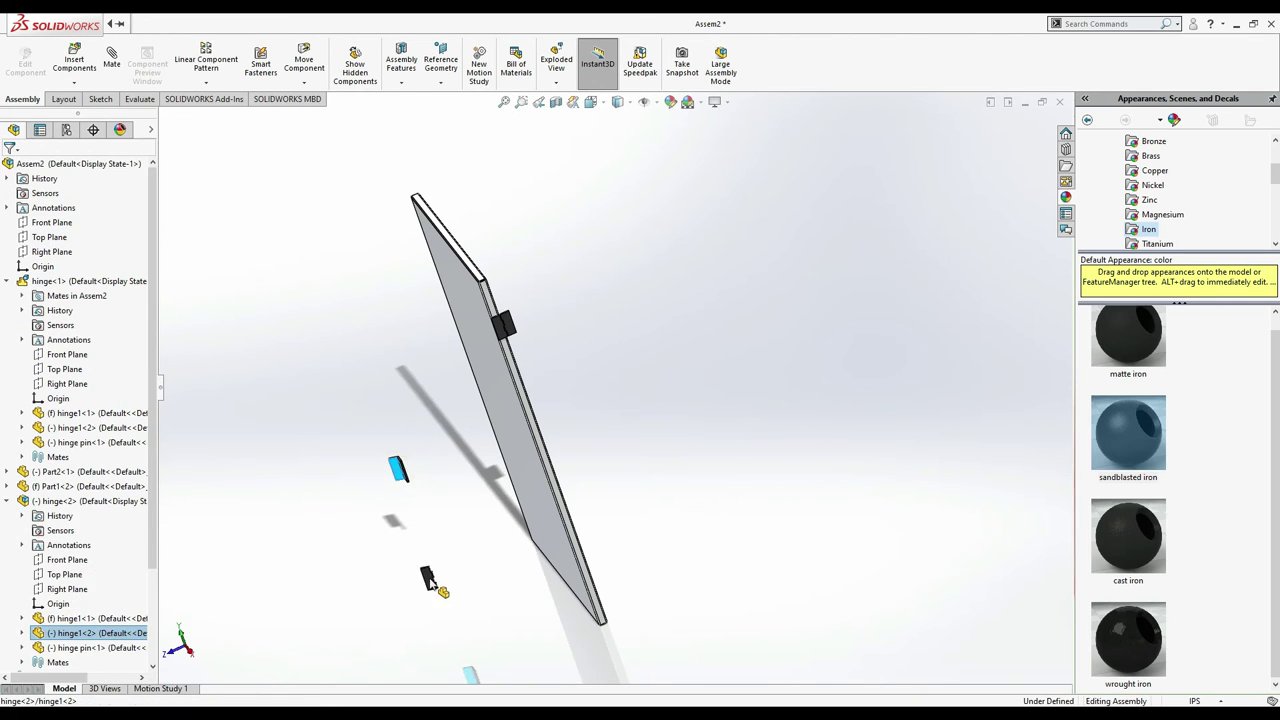
pyautogui.moveTo(416, 509); pyautogui.dragTo(216, 410)
pyautogui.moveTo(256, 462); pyautogui.dragTo(194, 381)
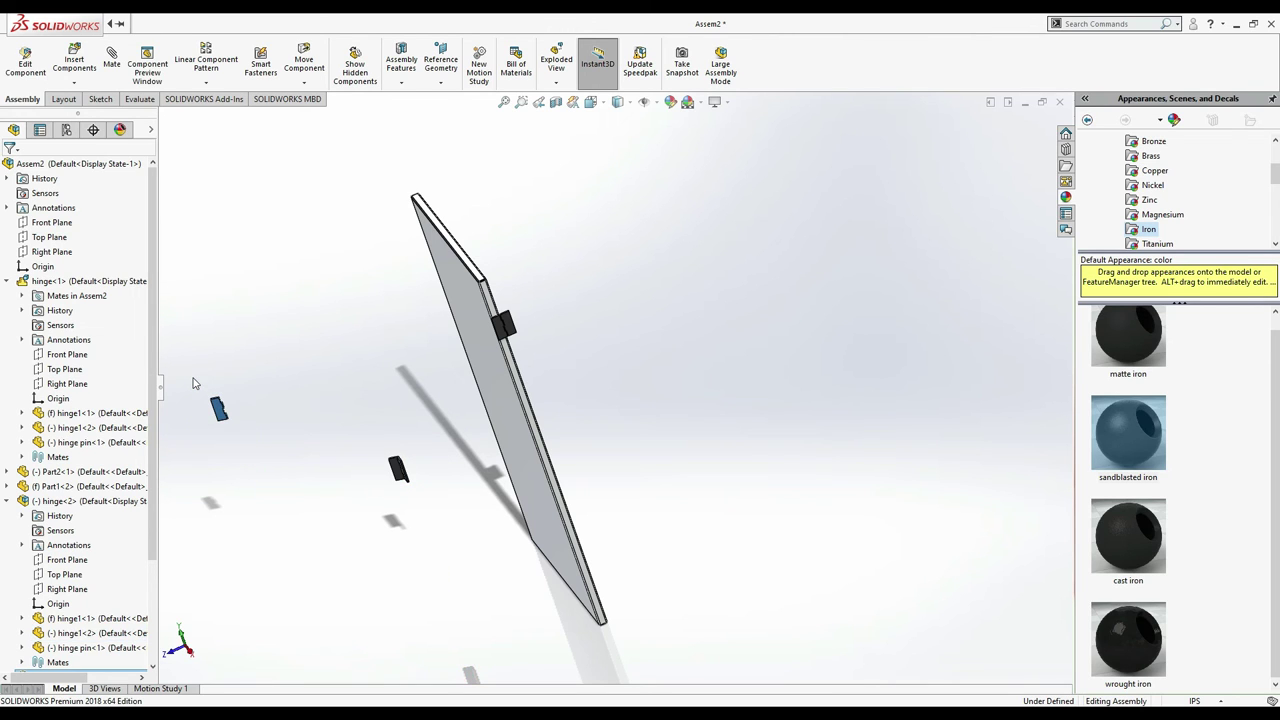
pyautogui.press('Delete')
pyautogui.click(1058, 206)
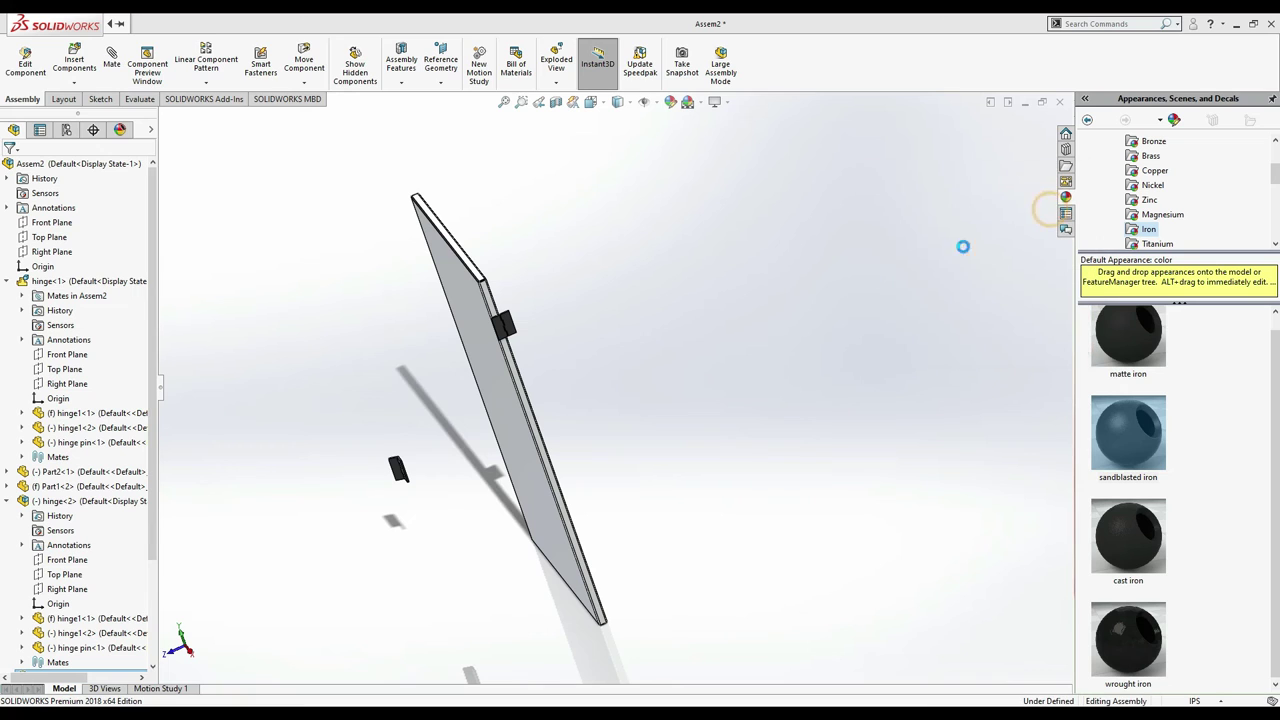
# - Copy hinge<2> from the tree to add hinge<3> to the assembly
pyautogui.click(9, 500)
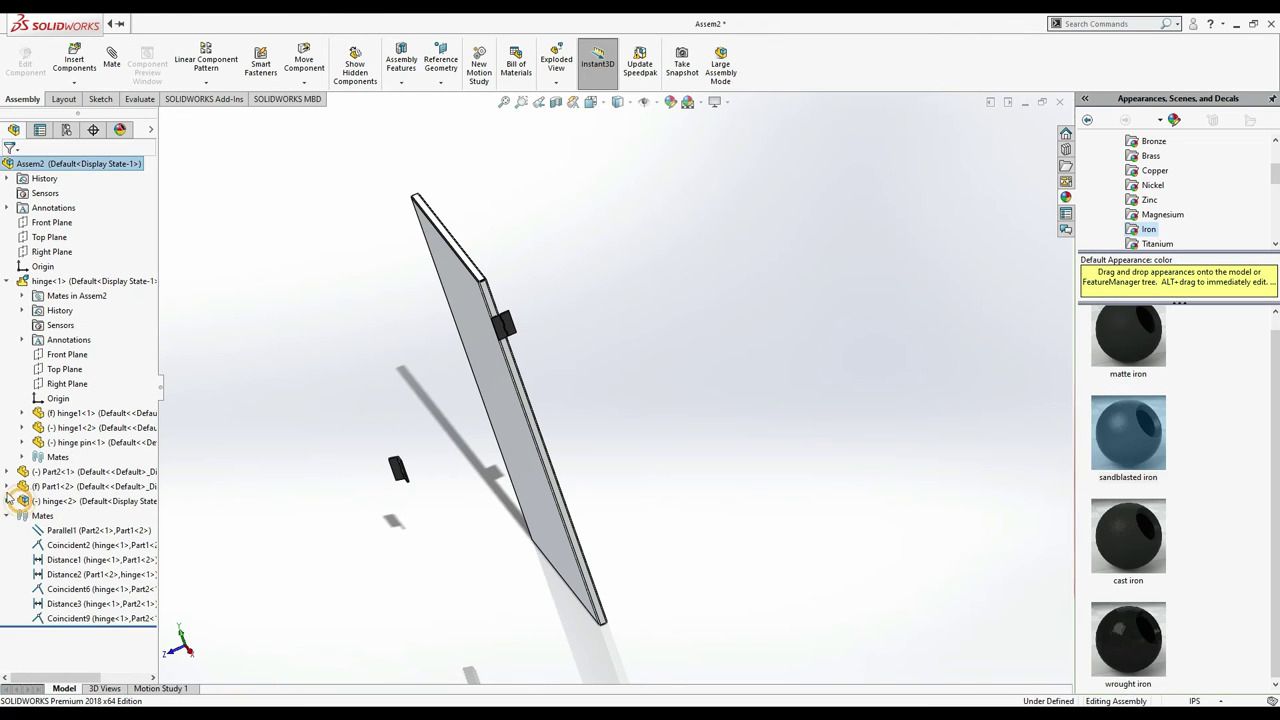
pyautogui.click(7, 282)
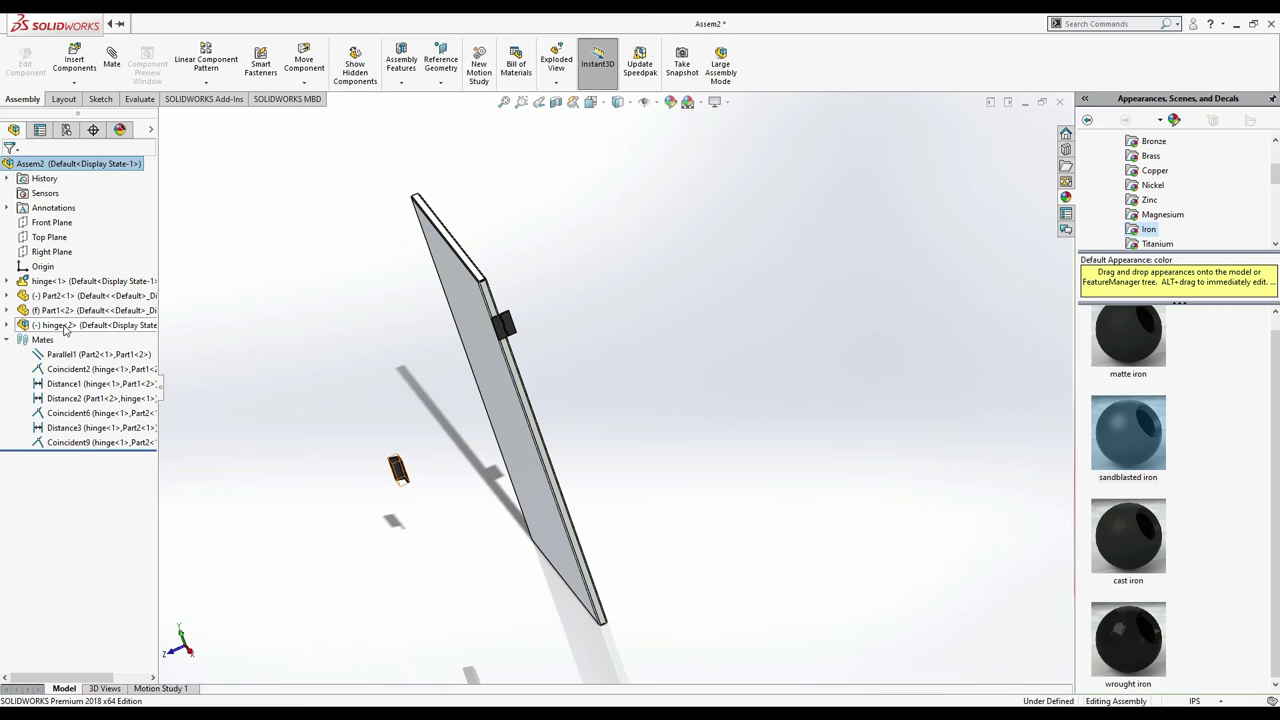
pyautogui.moveTo(65, 330); pyautogui.dragTo(386, 558)
pyautogui.click(488, 592)
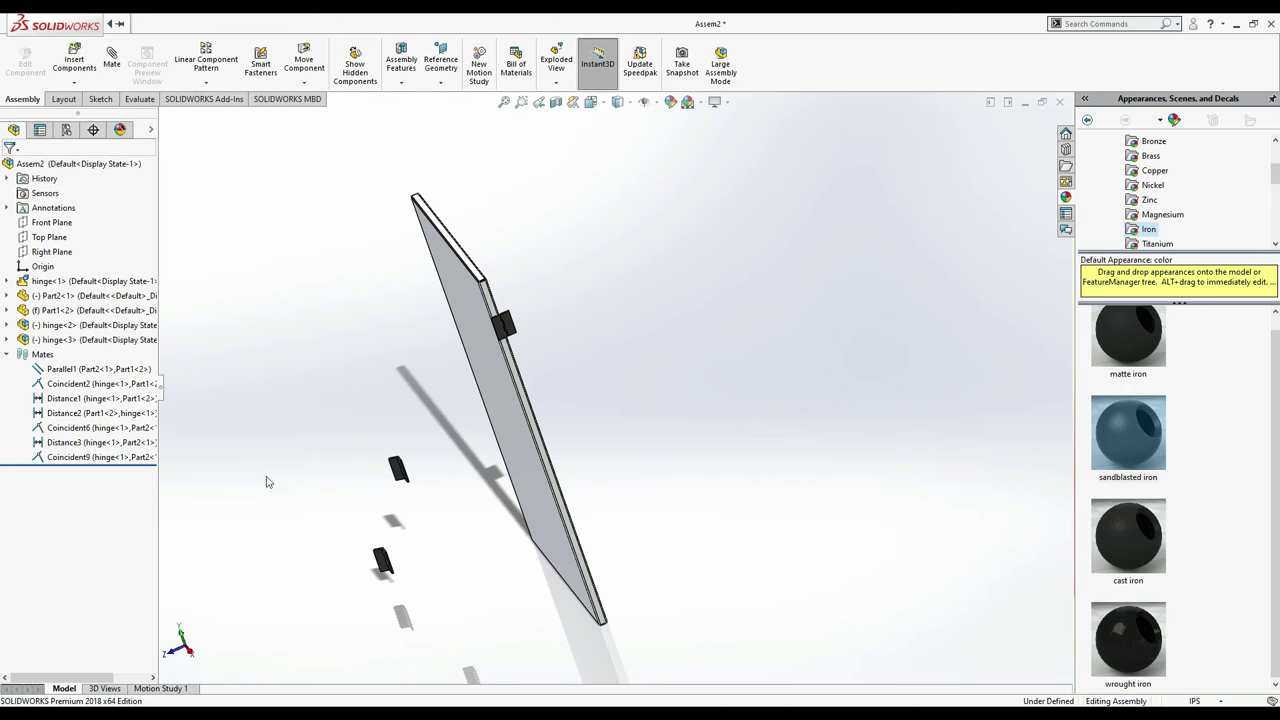
pyautogui.click(25, 338)
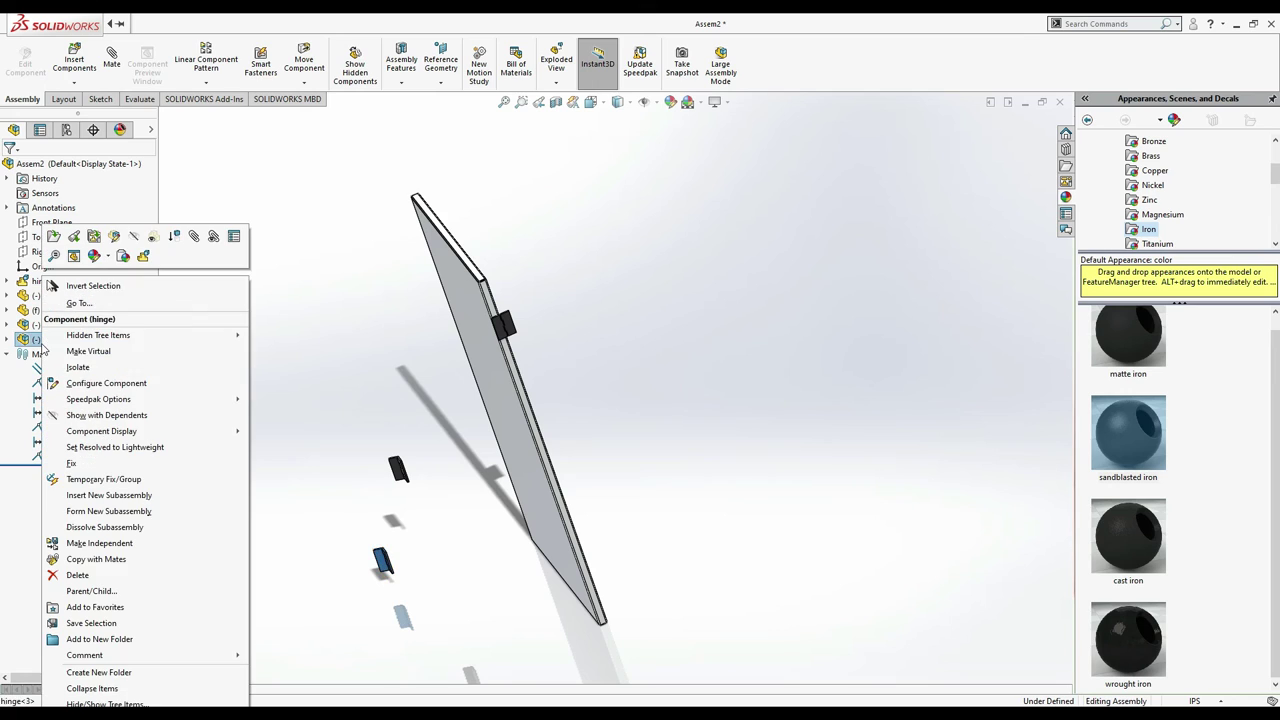
pyautogui.rightClick(25, 338)
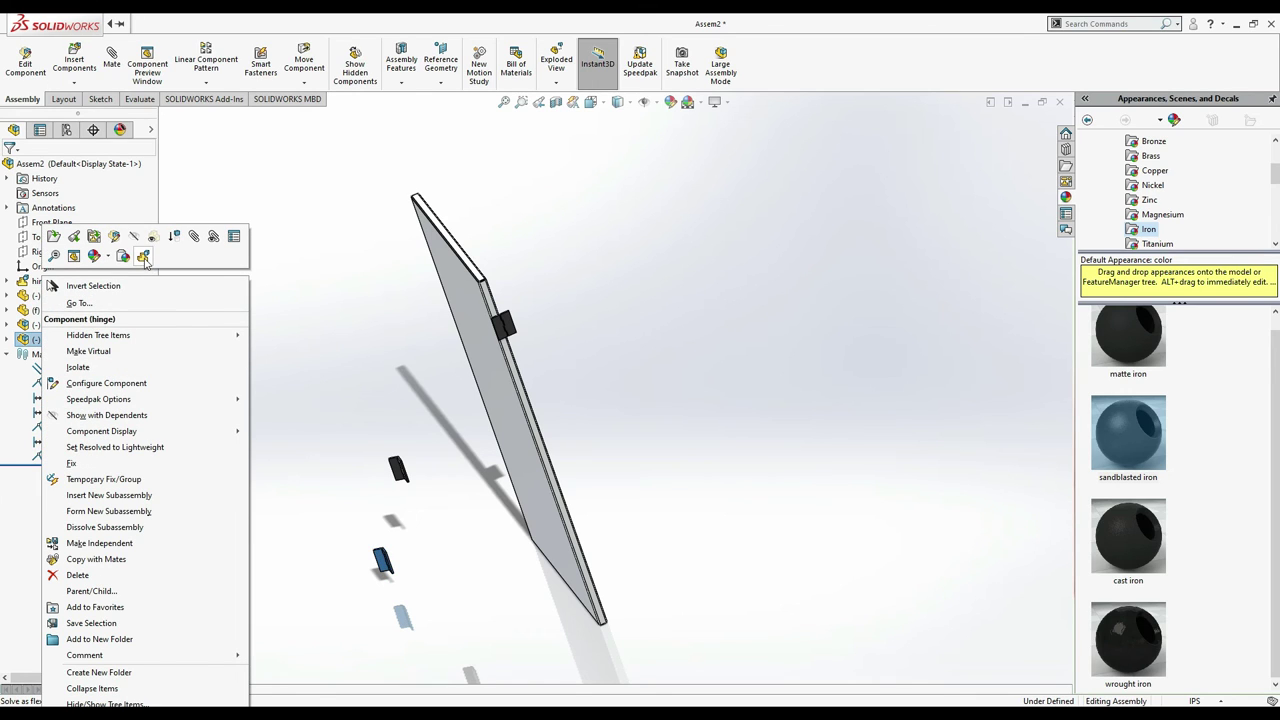
# - Make hinge<3> and hinge<2> flexible
pyautogui.click(144, 258)
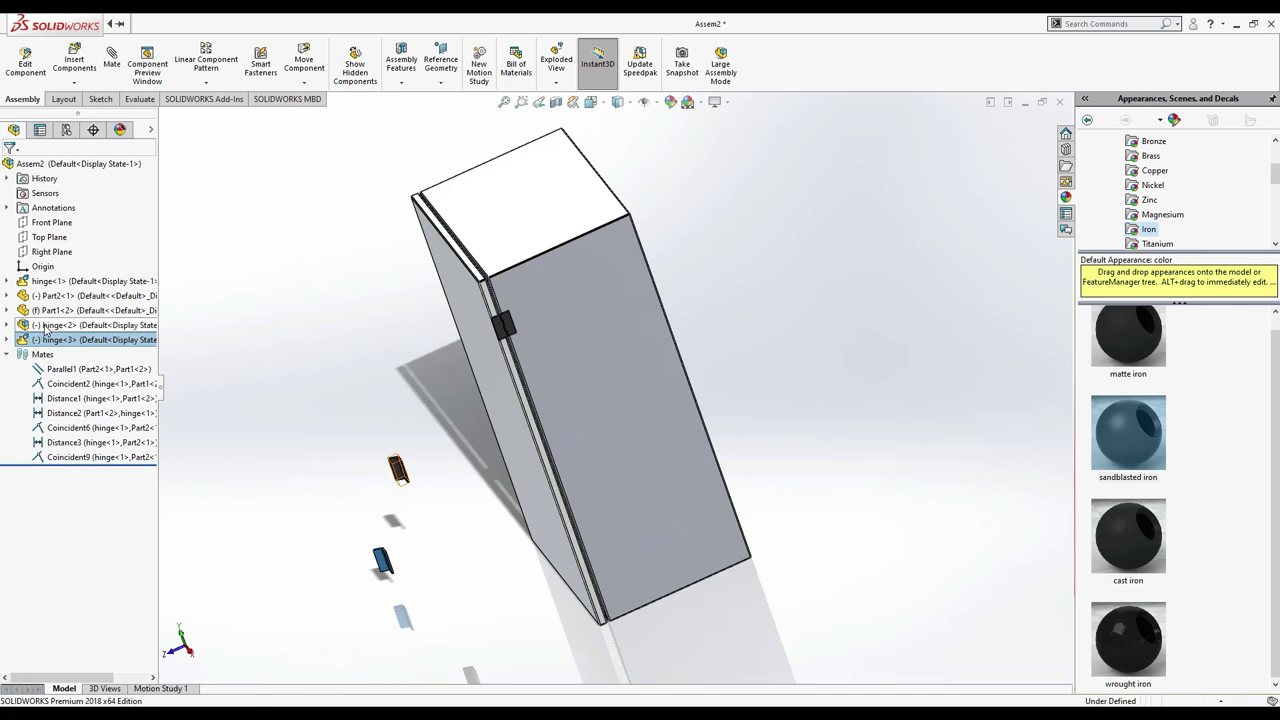
pyautogui.rightClick(45, 327)
pyautogui.click(138, 257)
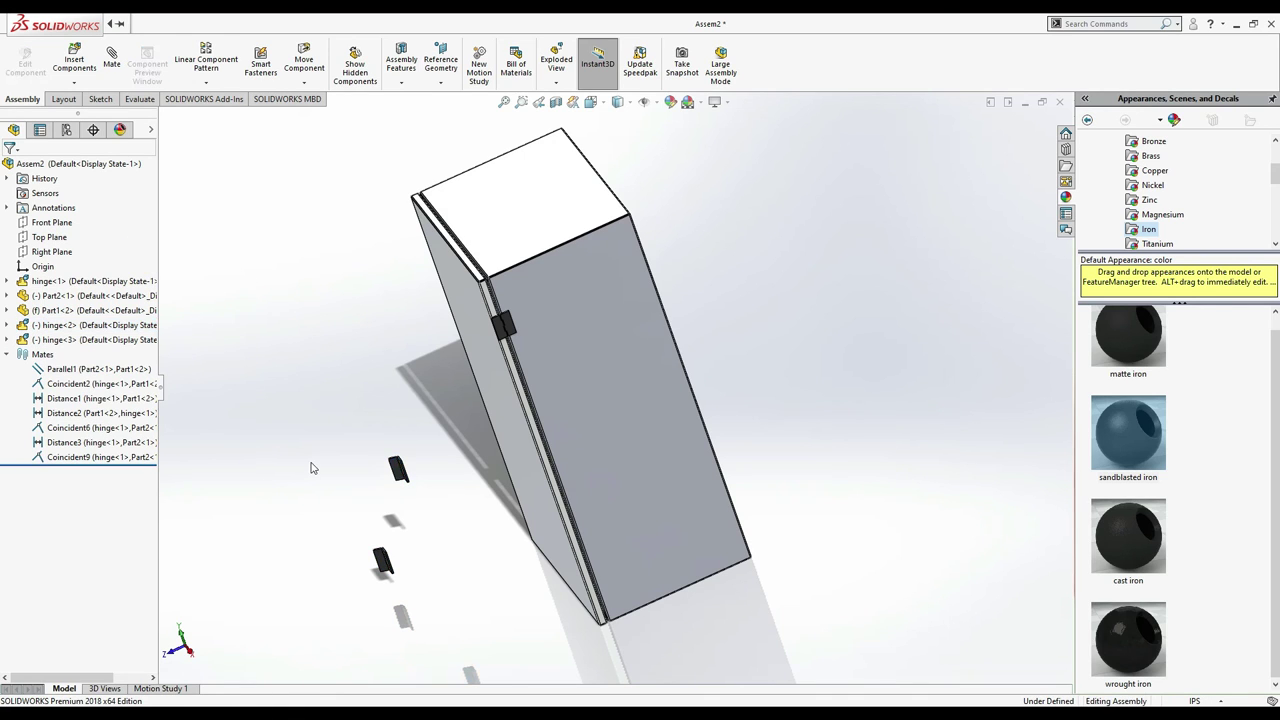
# - Drag a leaf of hinge<2> down toward the door's lower edge
pyautogui.scroll(-3, 398, 472)
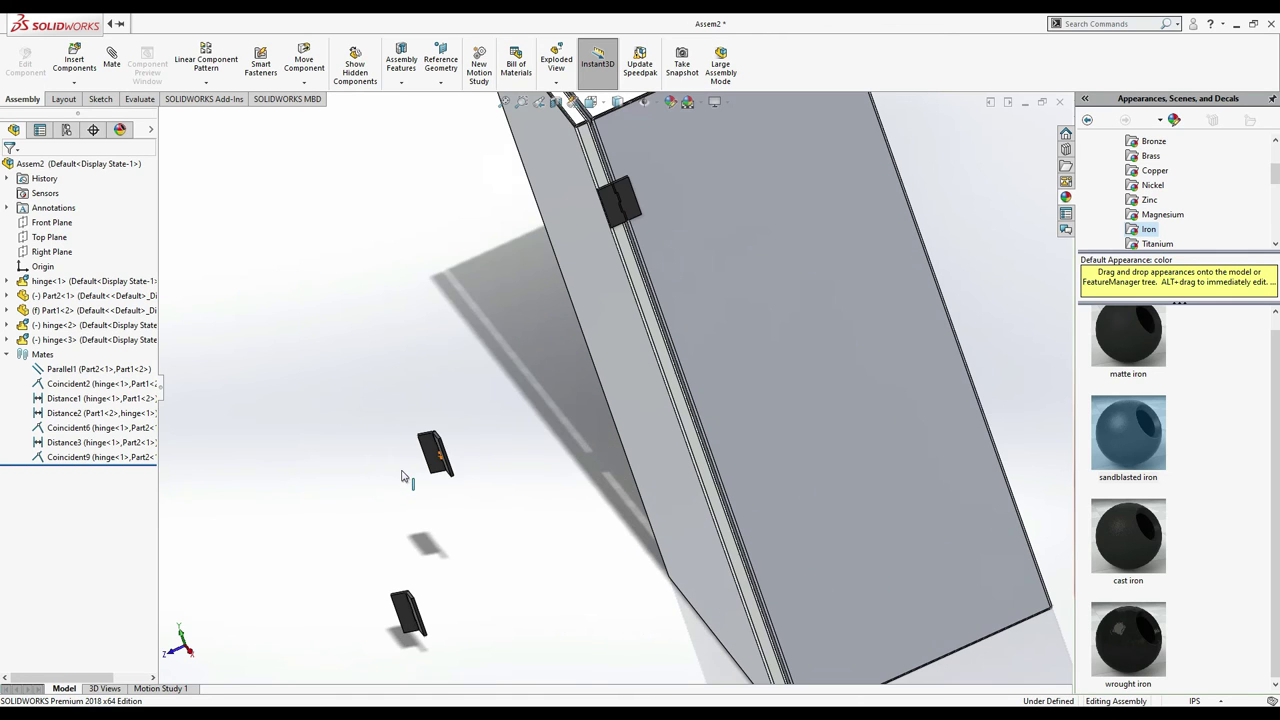
pyautogui.moveTo(437, 462); pyautogui.dragTo(688, 380)
pyautogui.moveTo(608, 537); pyautogui.dragTo(530, 509)
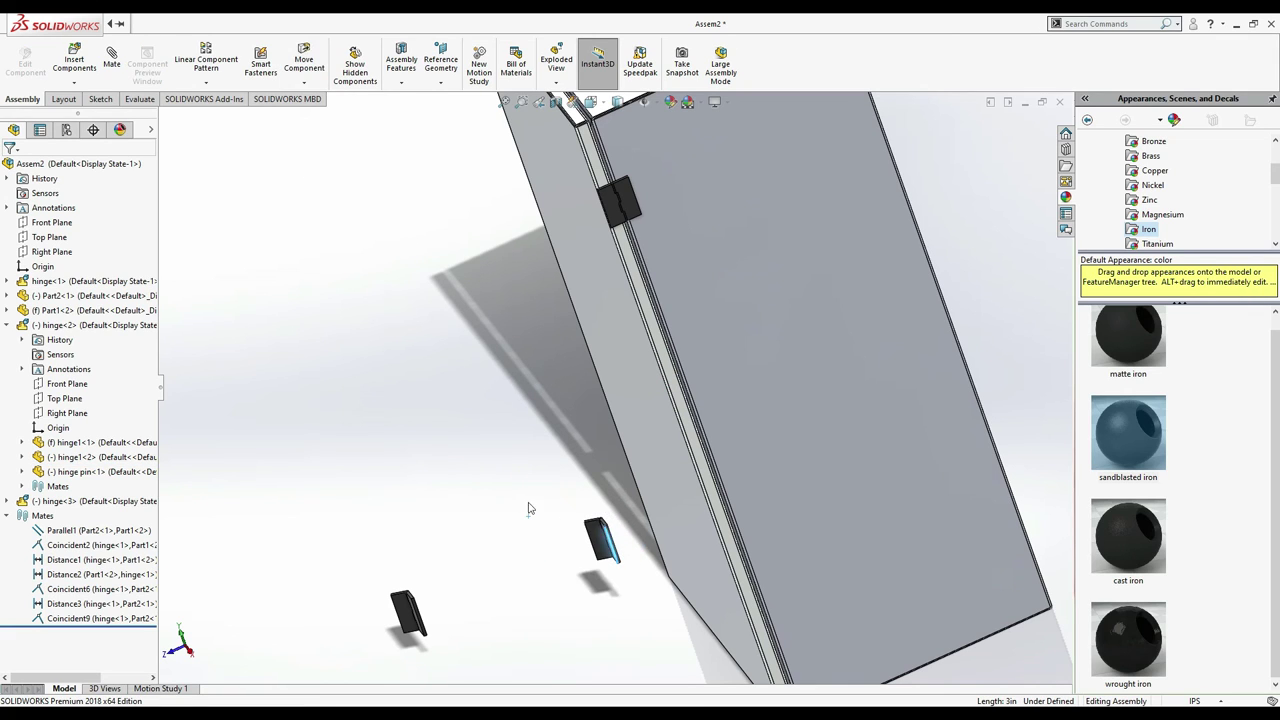
# - Slide hinge<2> down along the door while turning the view to face the door
pyautogui.moveTo(486, 477); pyautogui.dragTo(488, 482, button='middle')
pyautogui.hotkey('ctrl', '8')
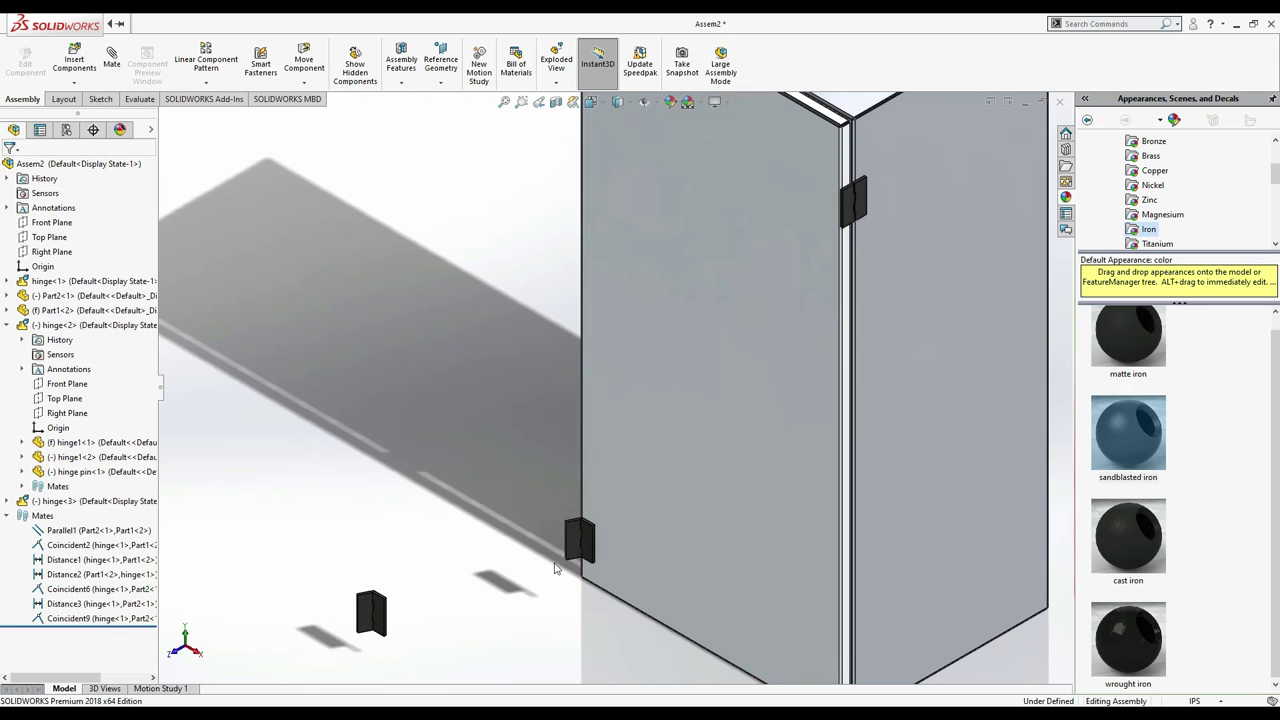
pyautogui.moveTo(990, 536); pyautogui.dragTo(1025, 635)
pyautogui.press('Up')
pyautogui.press('Up')
pyautogui.press('Down')
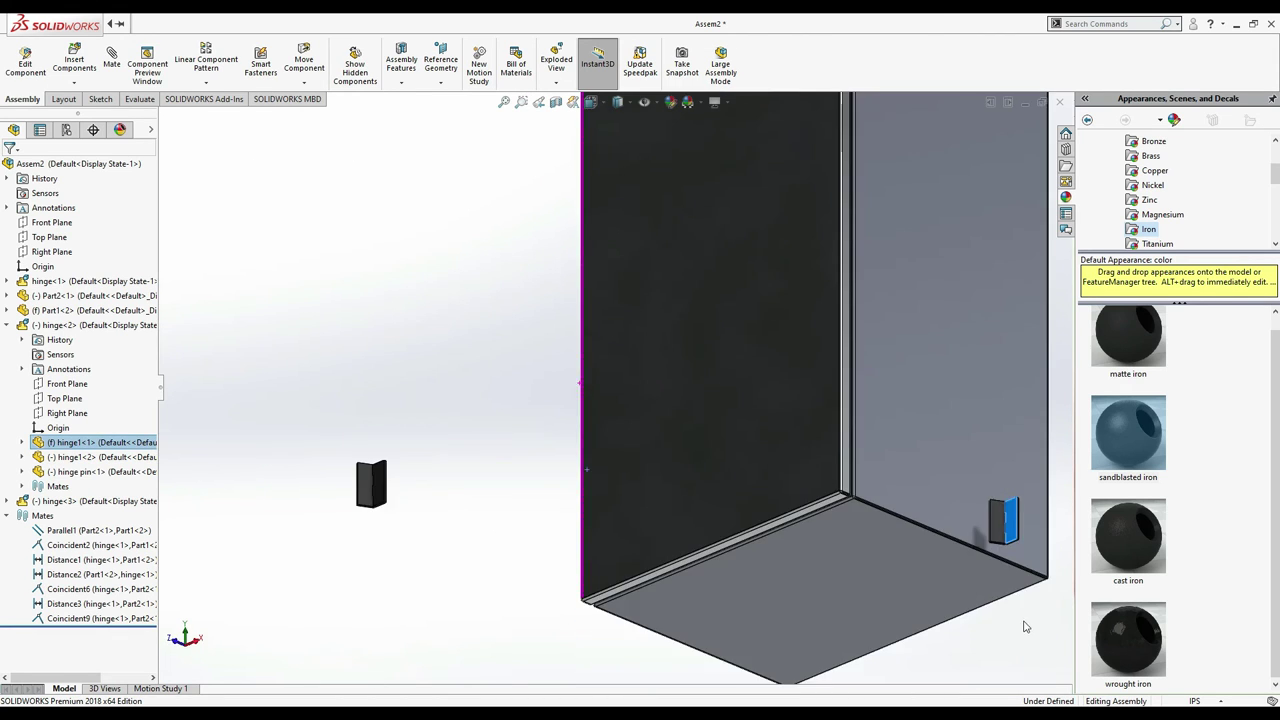
pyautogui.press('Down')
pyautogui.press('Up')
pyautogui.press('Up')
pyautogui.press('Right')
pyautogui.press('Right')
pyautogui.press('Right')
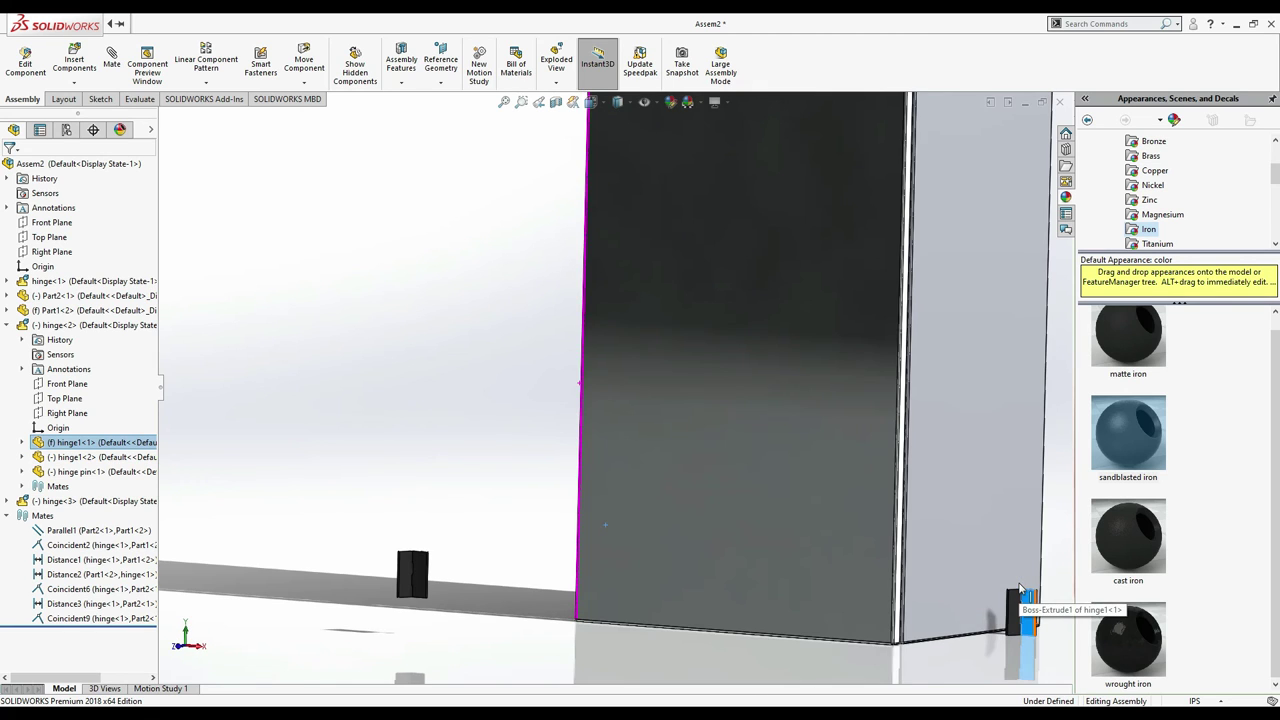
# - Lift the hinge up to the door's edge and select the door's edge-flange face
pyautogui.moveTo(975, 613); pyautogui.dragTo(1055, 548)
pyautogui.press('Right')
pyautogui.press('Right')
pyautogui.press('Right')
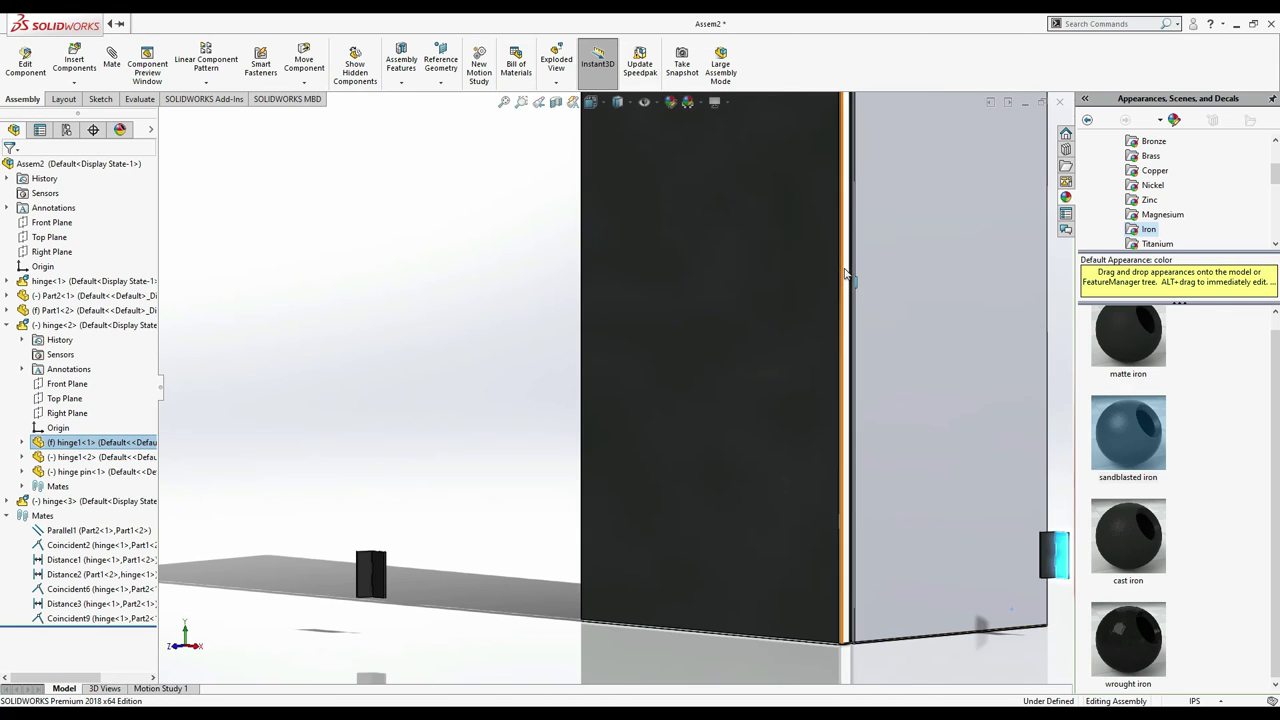
pyautogui.click(848, 270)
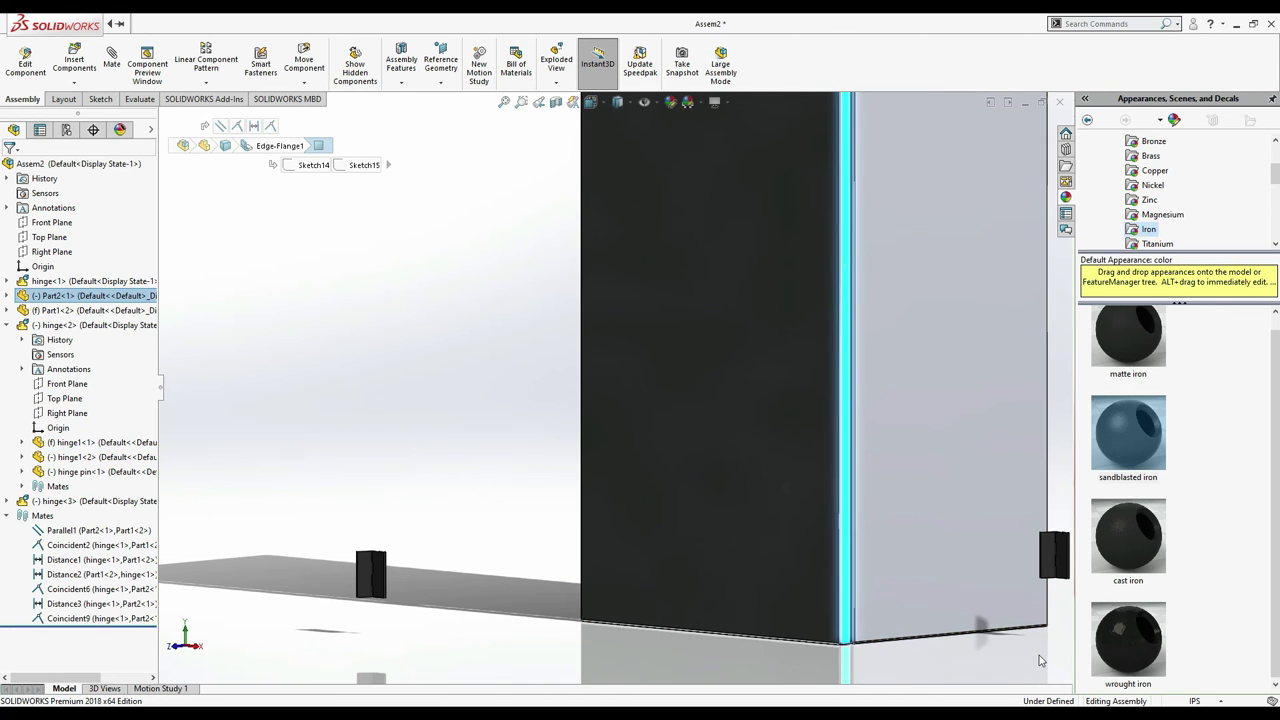
pyautogui.press('Left')
pyautogui.press('Left')
pyautogui.press('Left')
pyautogui.press('Left')
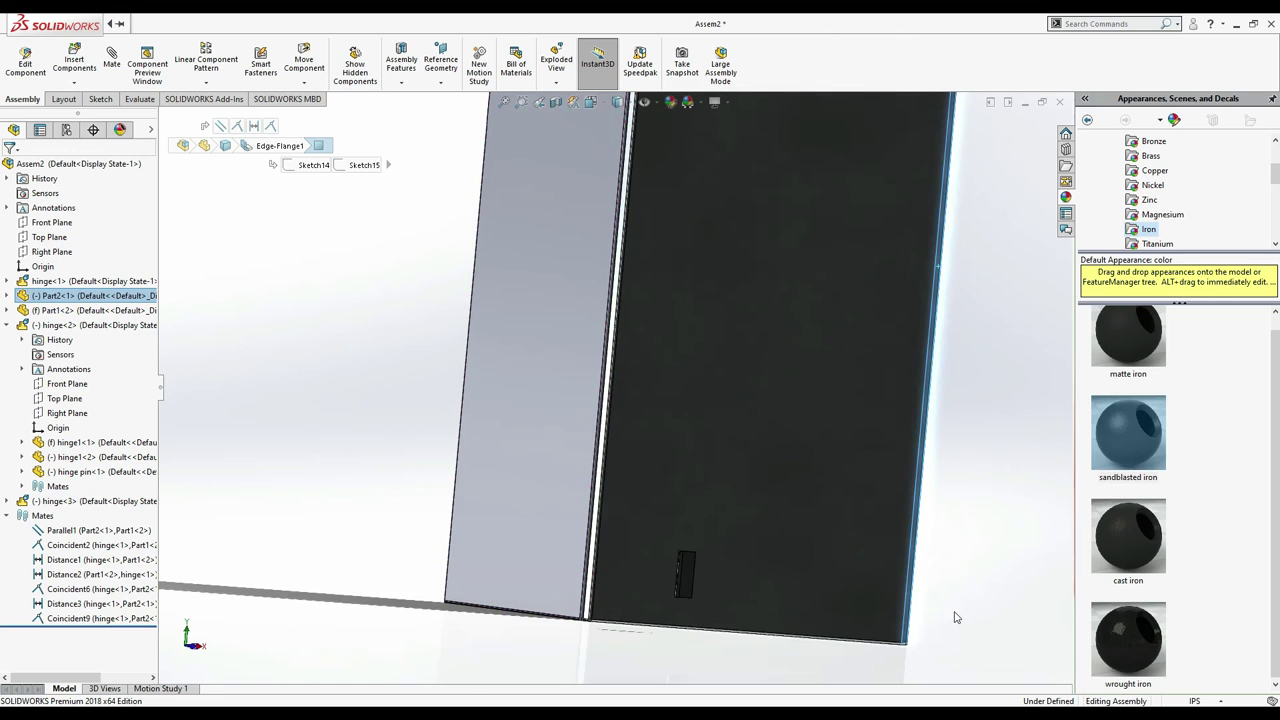
pyautogui.press('Left')
pyautogui.press('Left')
pyautogui.press('Left')
pyautogui.press('Left')
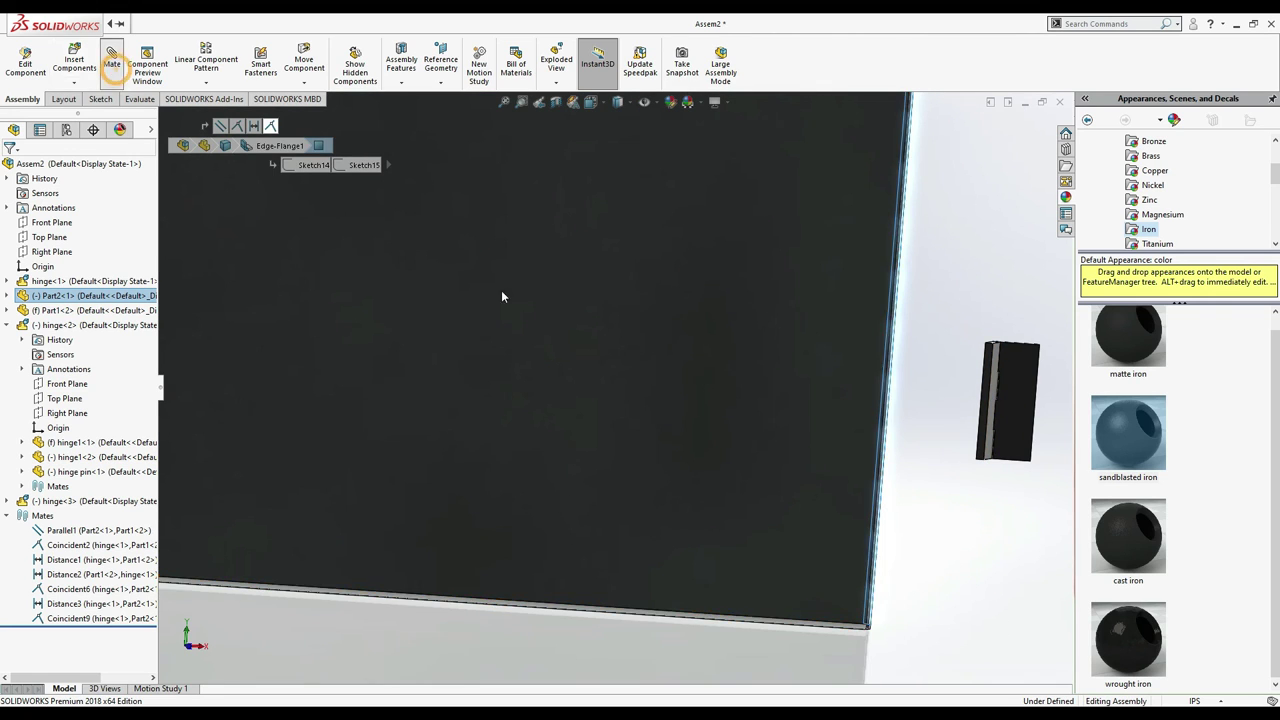
# - Mate the hinge plate face coincident to the cabinet frame face as Coincident10
pyautogui.click(991, 396)
pyautogui.press('Down')
pyautogui.press('Down')
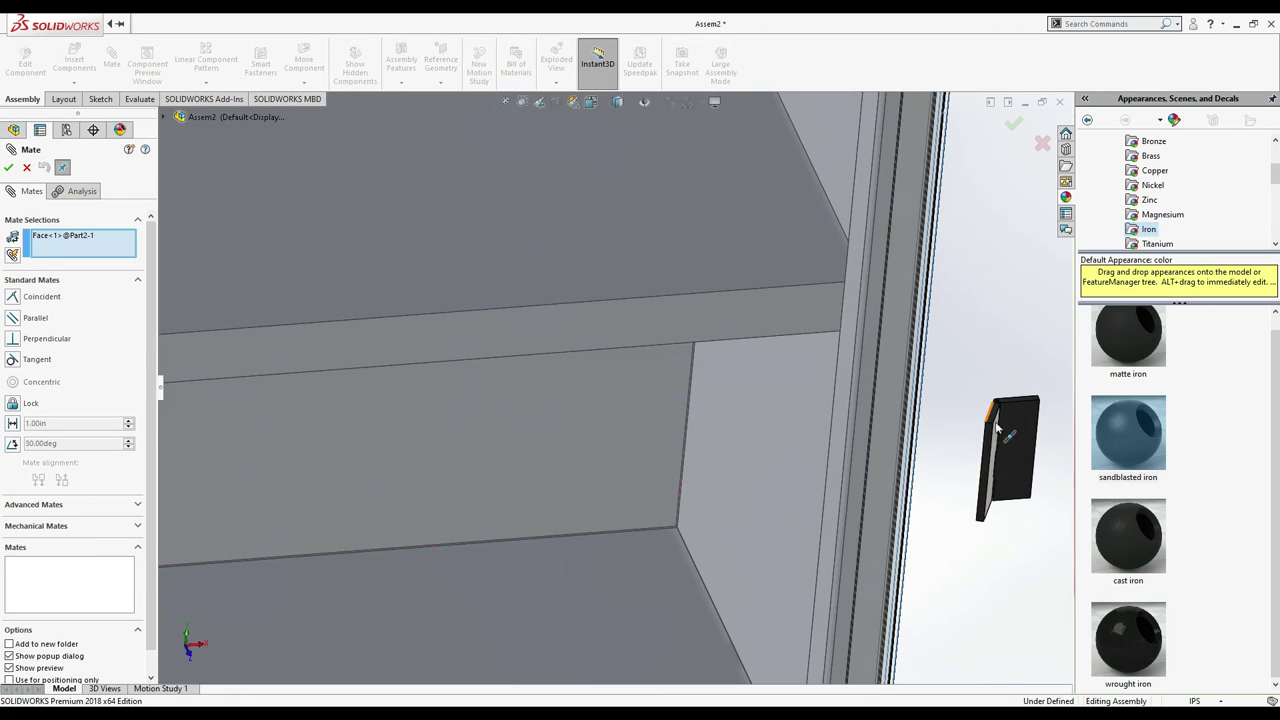
pyautogui.press('Down')
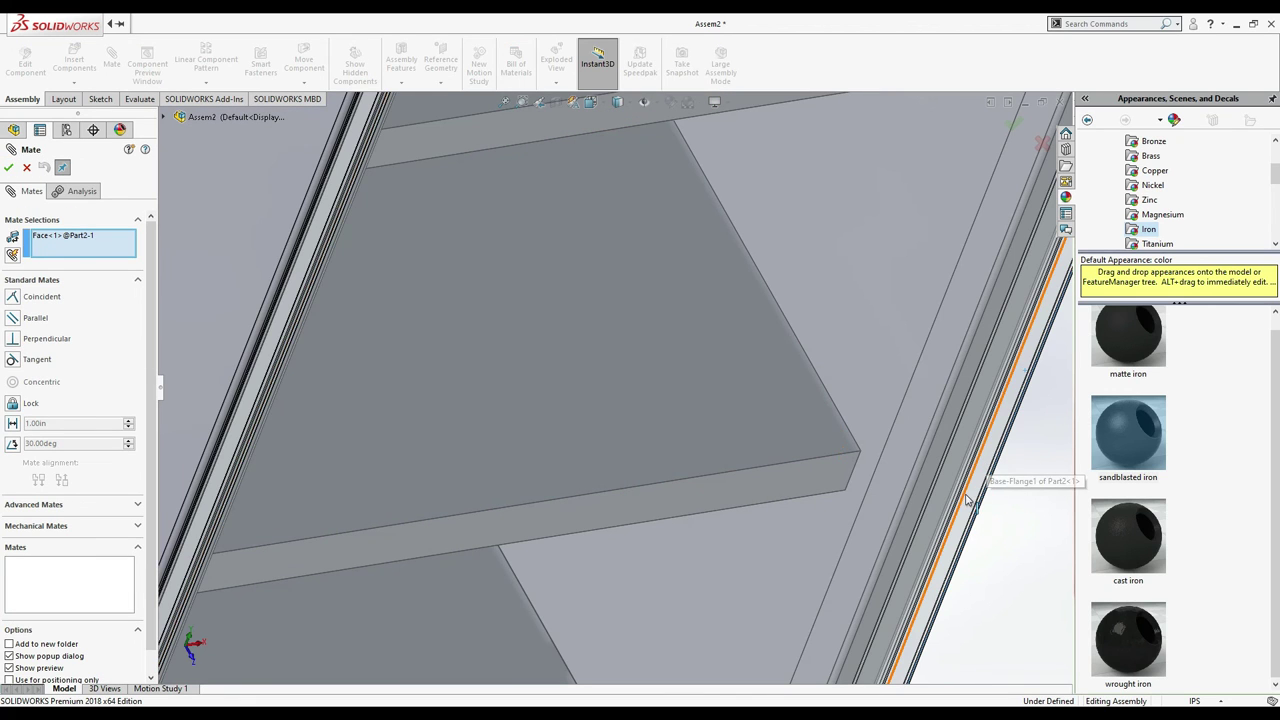
pyautogui.press('Down')
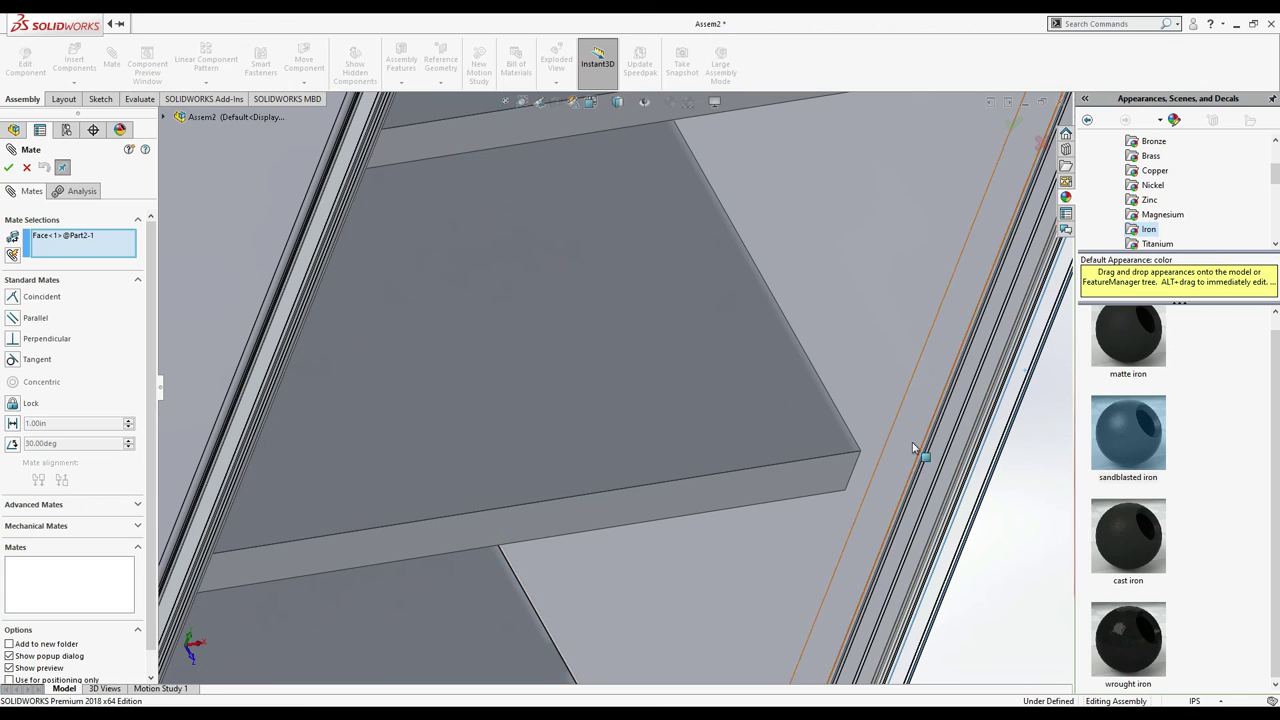
pyautogui.press('Down')
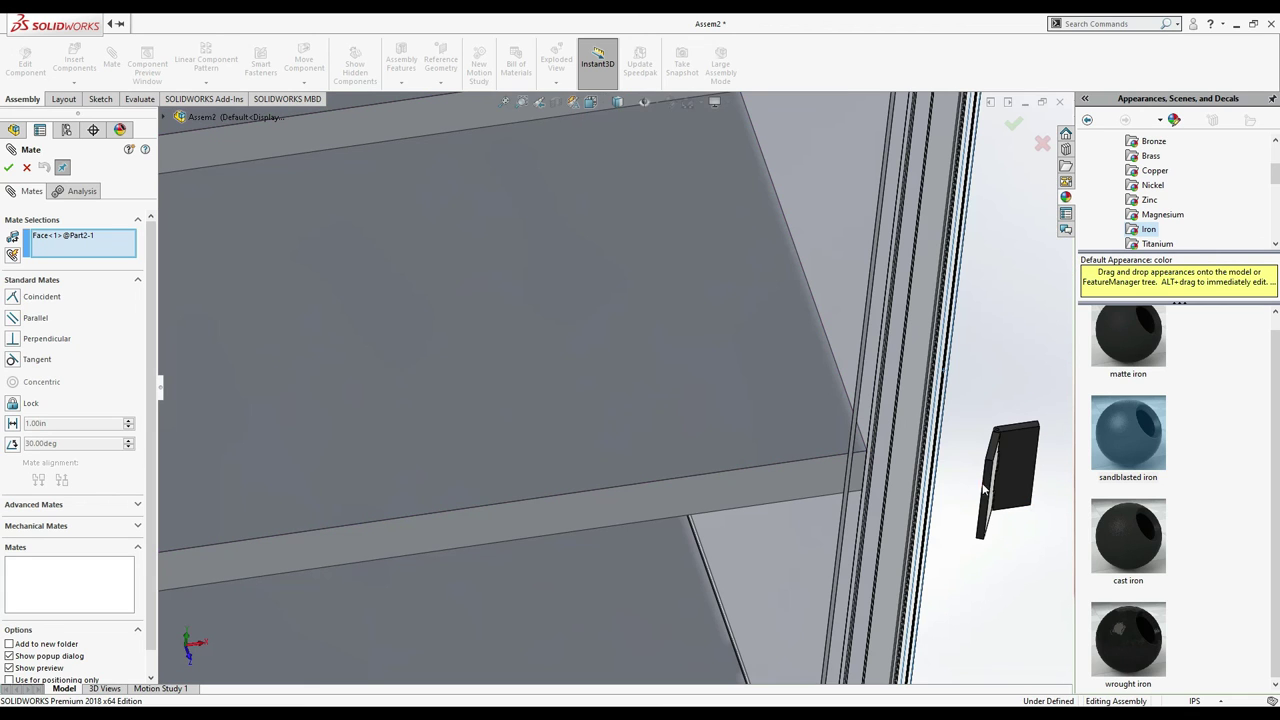
pyautogui.moveTo(993, 462)
pyautogui.mouseDown()
pyautogui.moveTo(1050, 590)
pyautogui.moveTo(1080, 612)
pyautogui.moveTo(1014, 600)
pyautogui.mouseUp()
pyautogui.press('Up')
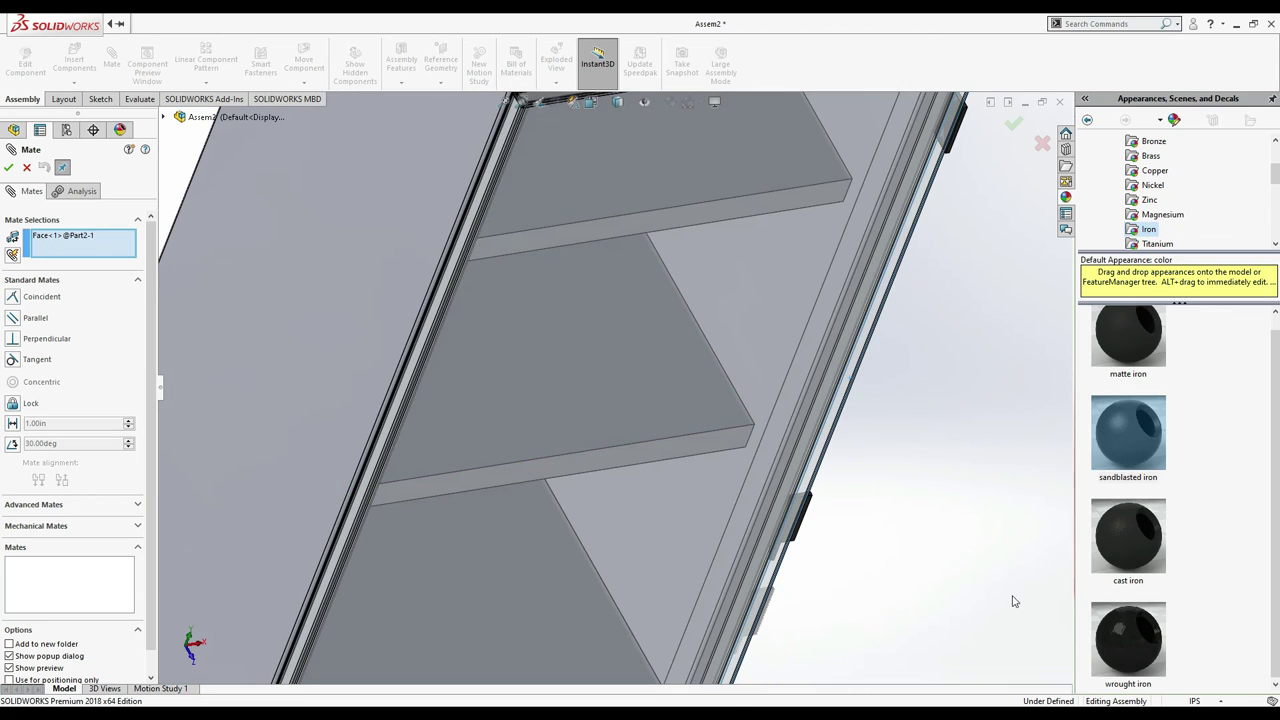
pyautogui.moveTo(805, 520); pyautogui.dragTo(933, 553)
pyautogui.click(903, 568)
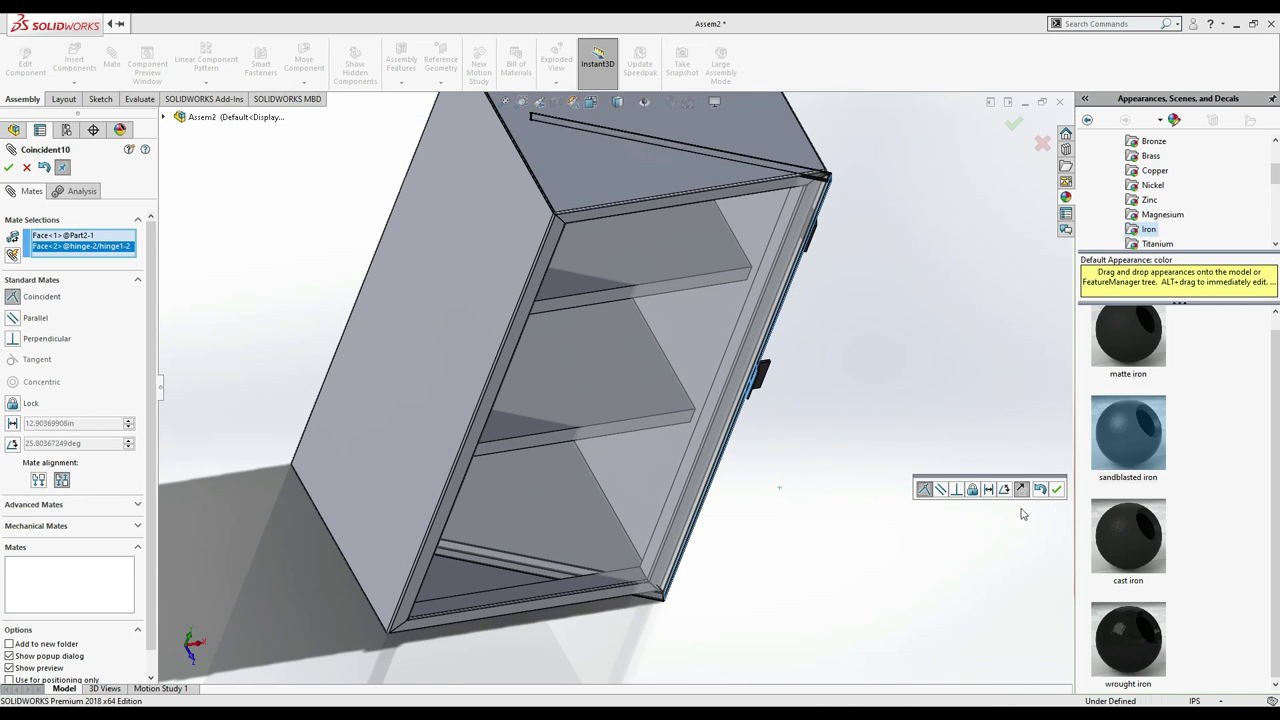
pyautogui.click(1057, 494)
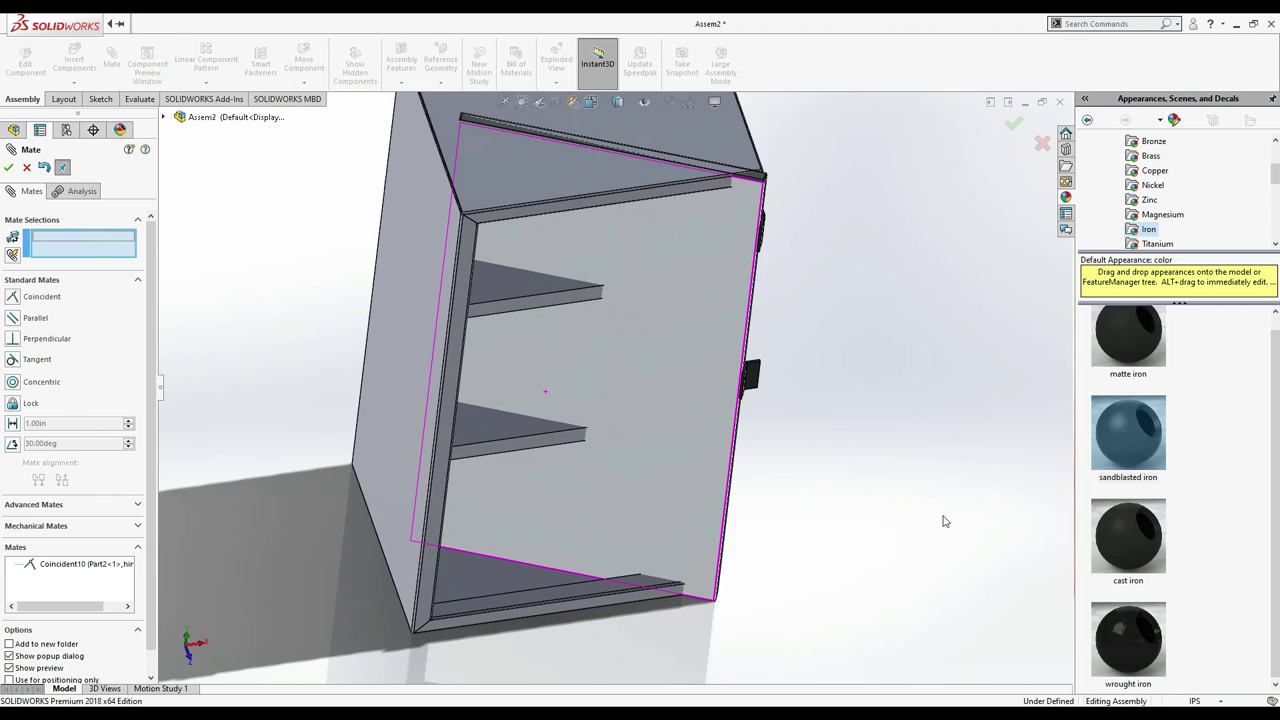
# - Mate the door edge face coincident to the hinge face as Coincident11, then view isometric
pyautogui.moveTo(943, 520); pyautogui.dragTo(591, 409, button='middle')
pyautogui.click(663, 323)
pyautogui.scroll(-5, 597, 414)
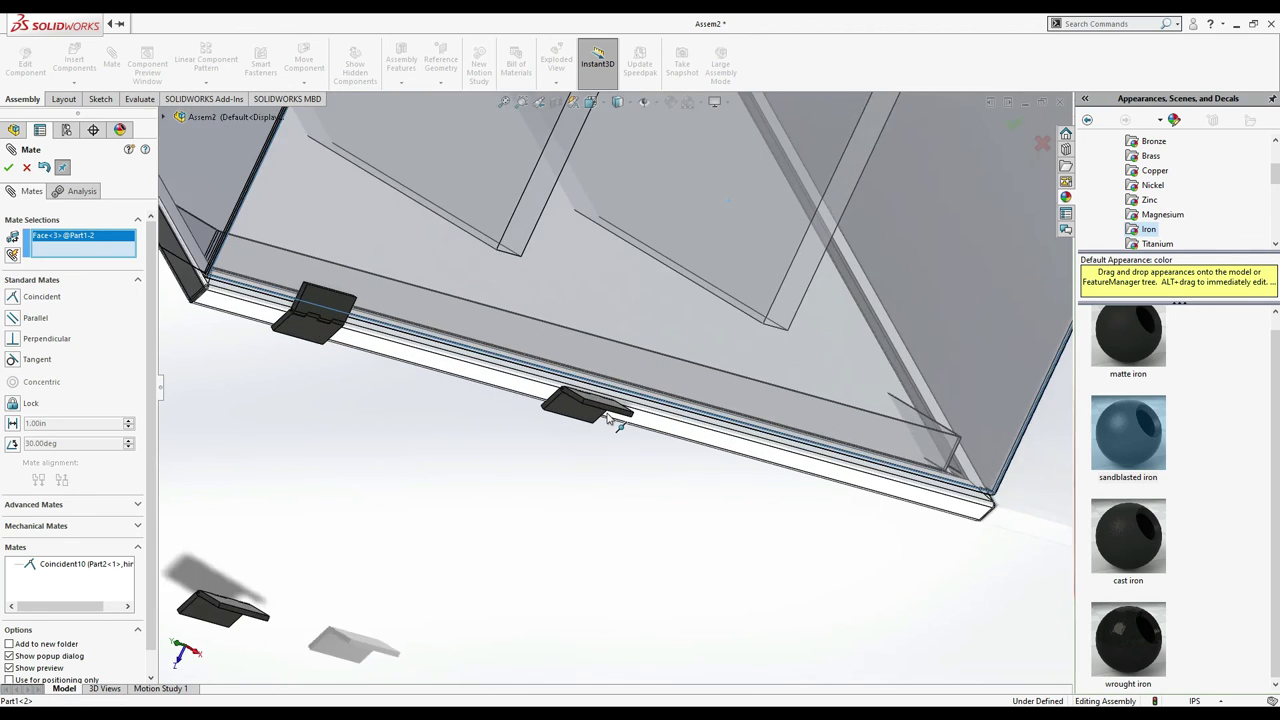
pyautogui.click(606, 397)
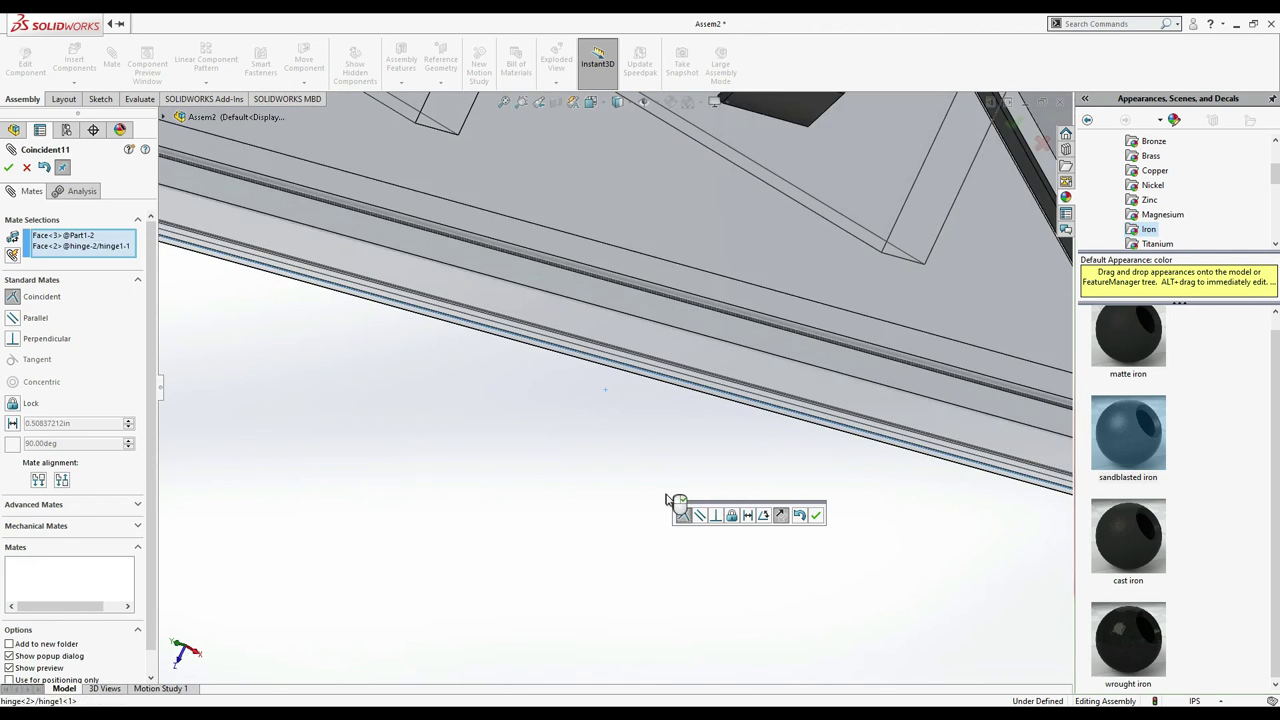
pyautogui.scroll(6, 671, 505)
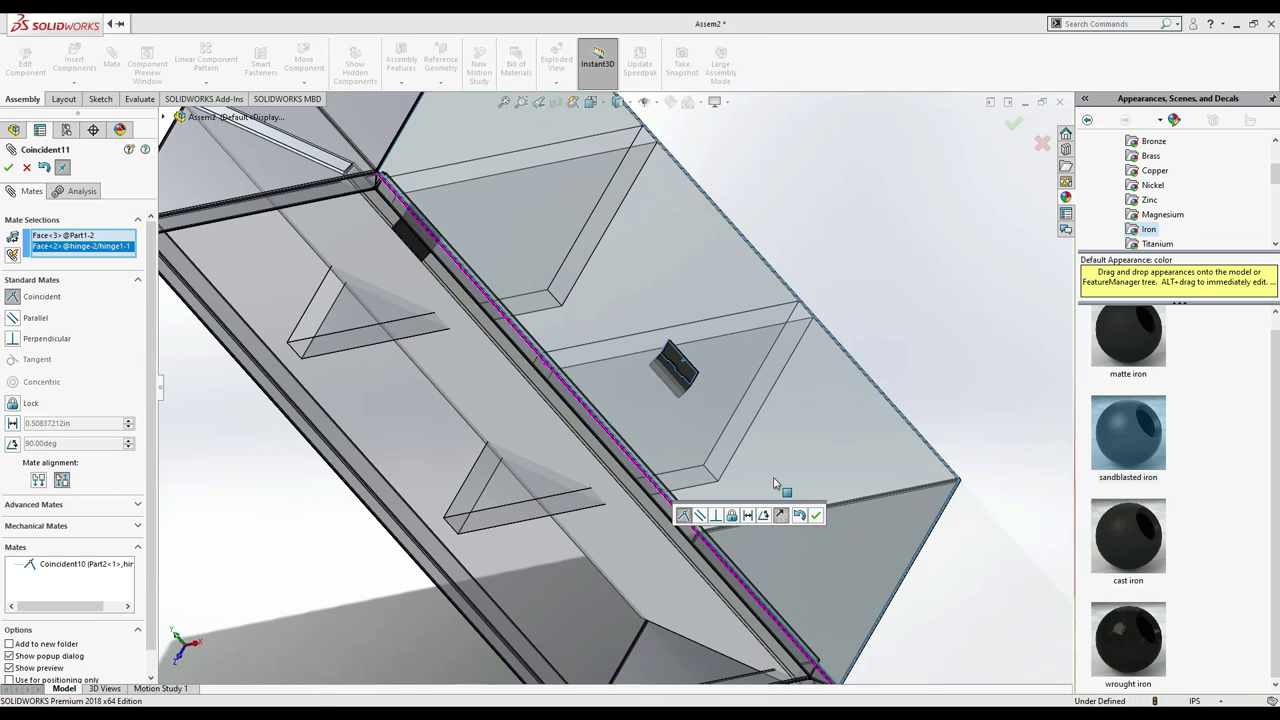
pyautogui.click(817, 515)
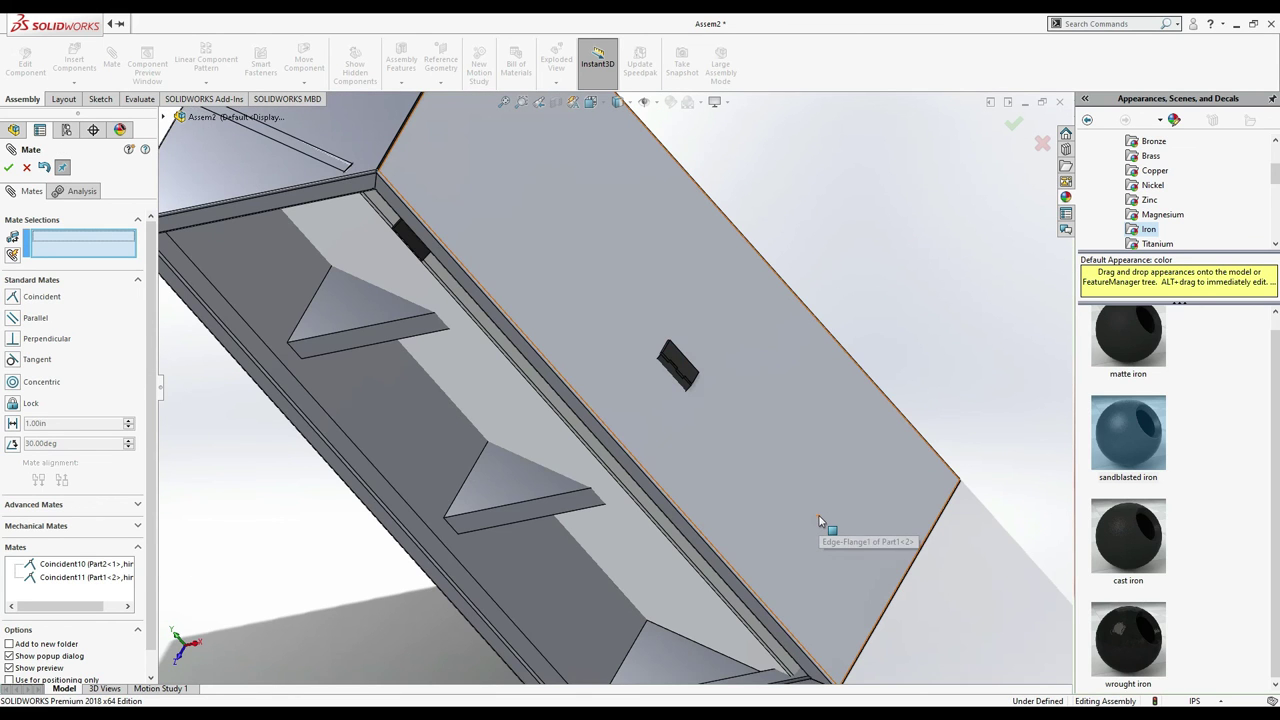
pyautogui.hotkey('ctrl', '7')
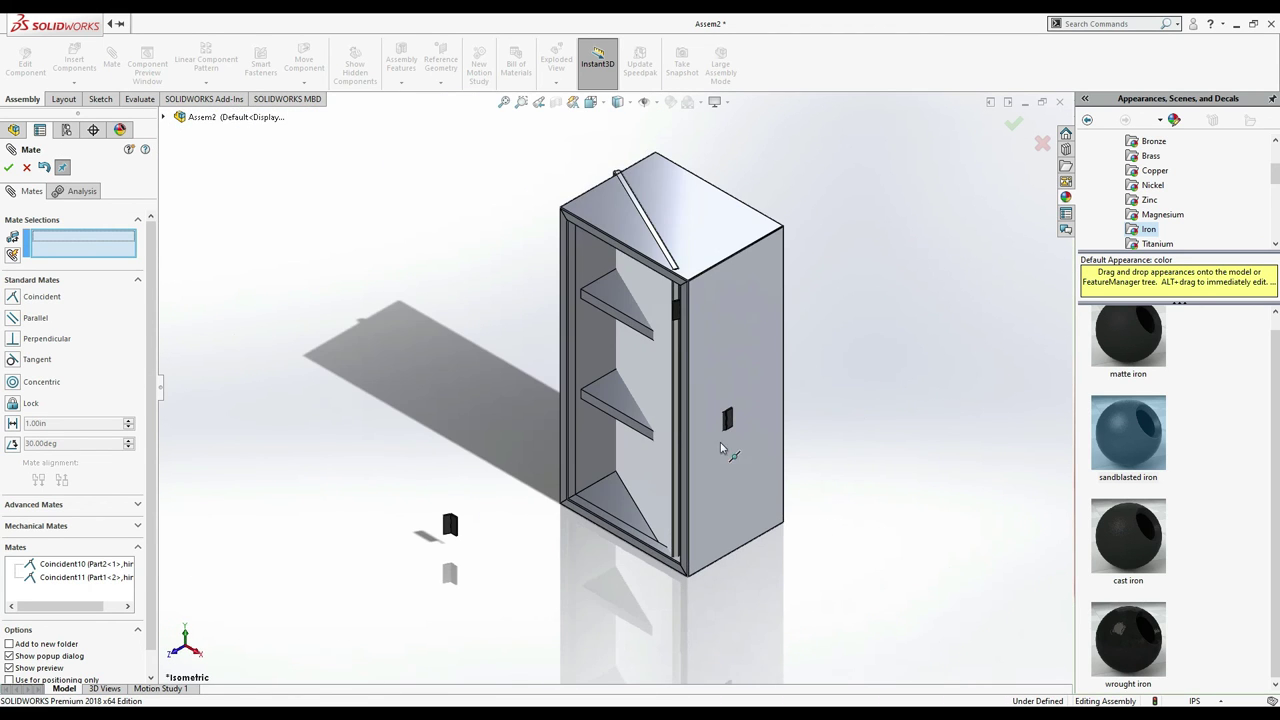
# - Swing the door open and mate the third hinge's face coincident with the cabinet face
pyautogui.moveTo(640, 290); pyautogui.dragTo(490, 400)
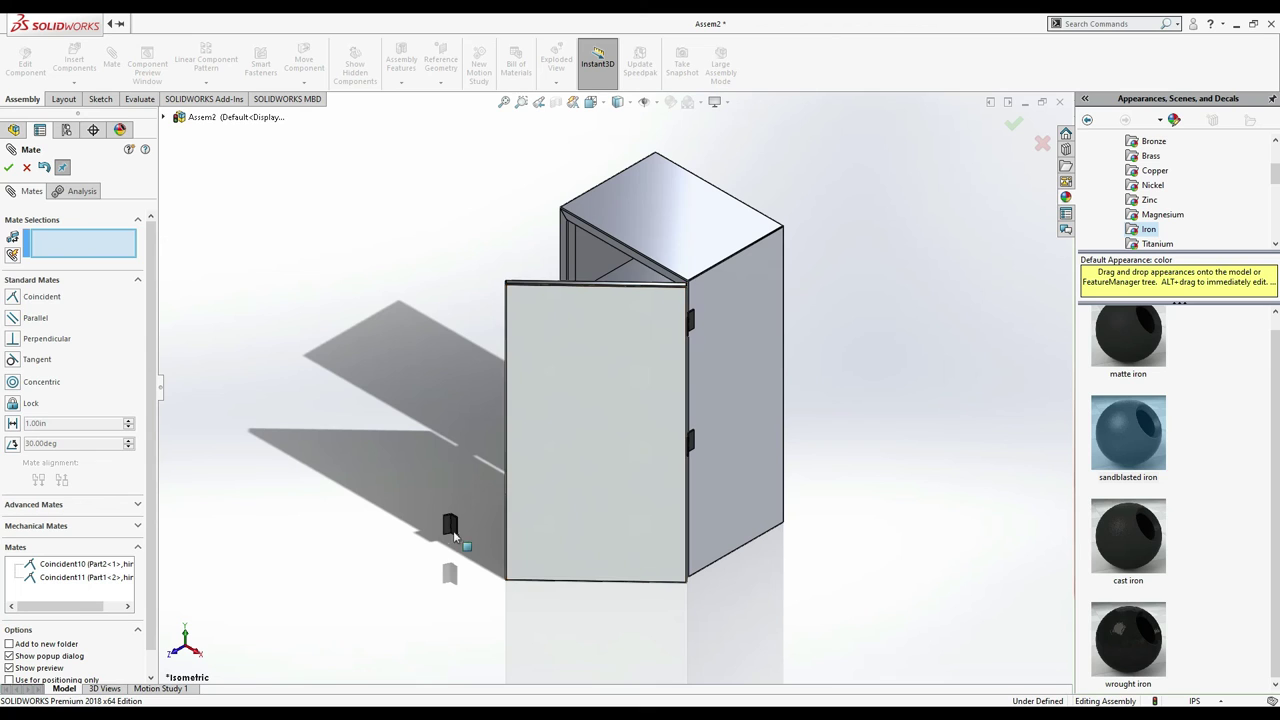
pyautogui.moveTo(450, 530); pyautogui.dragTo(658, 652)
pyautogui.scroll(-6, 673, 648)
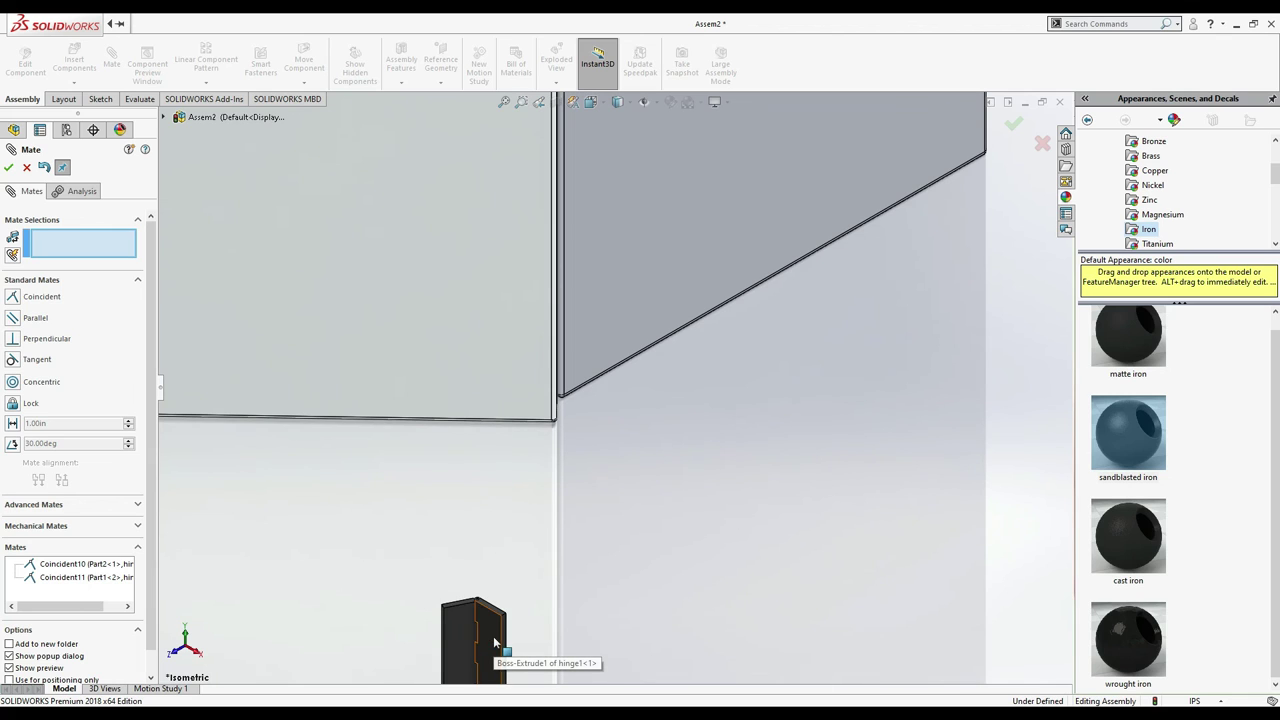
pyautogui.moveTo(493, 636); pyautogui.dragTo(588, 506)
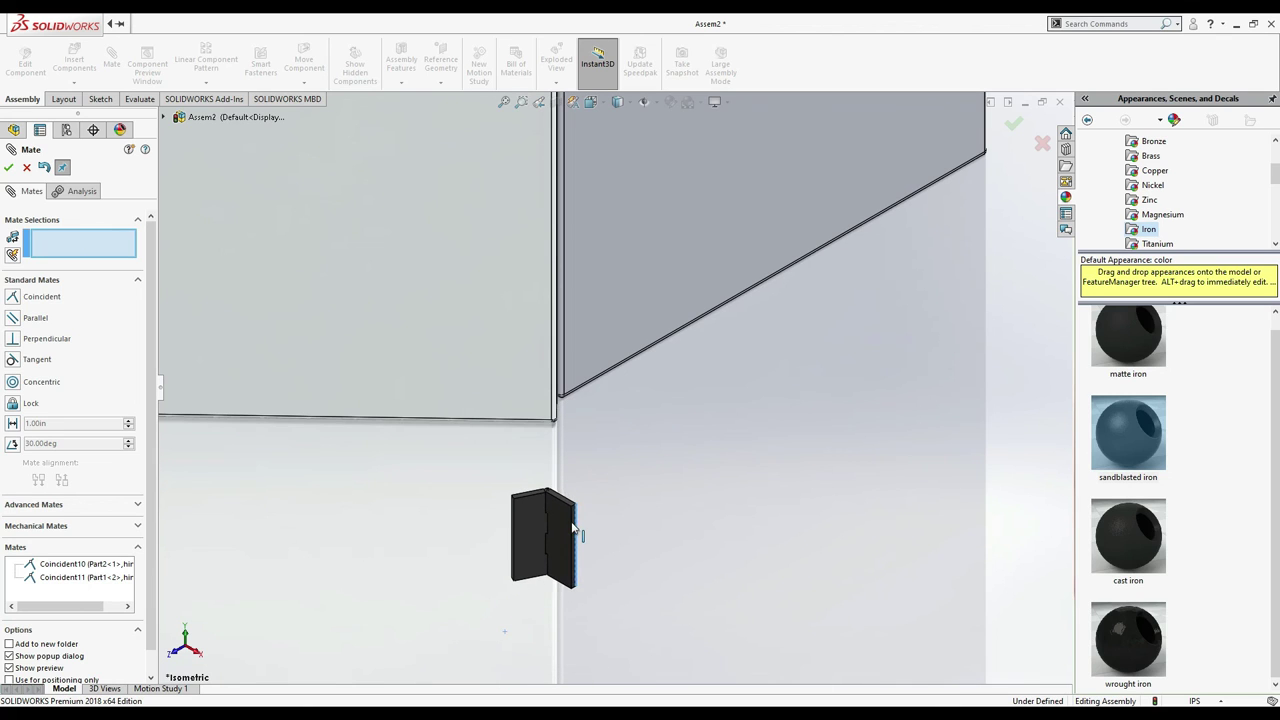
pyautogui.click(591, 331)
pyautogui.moveTo(663, 506); pyautogui.dragTo(688, 528, button='middle')
pyautogui.click(715, 535)
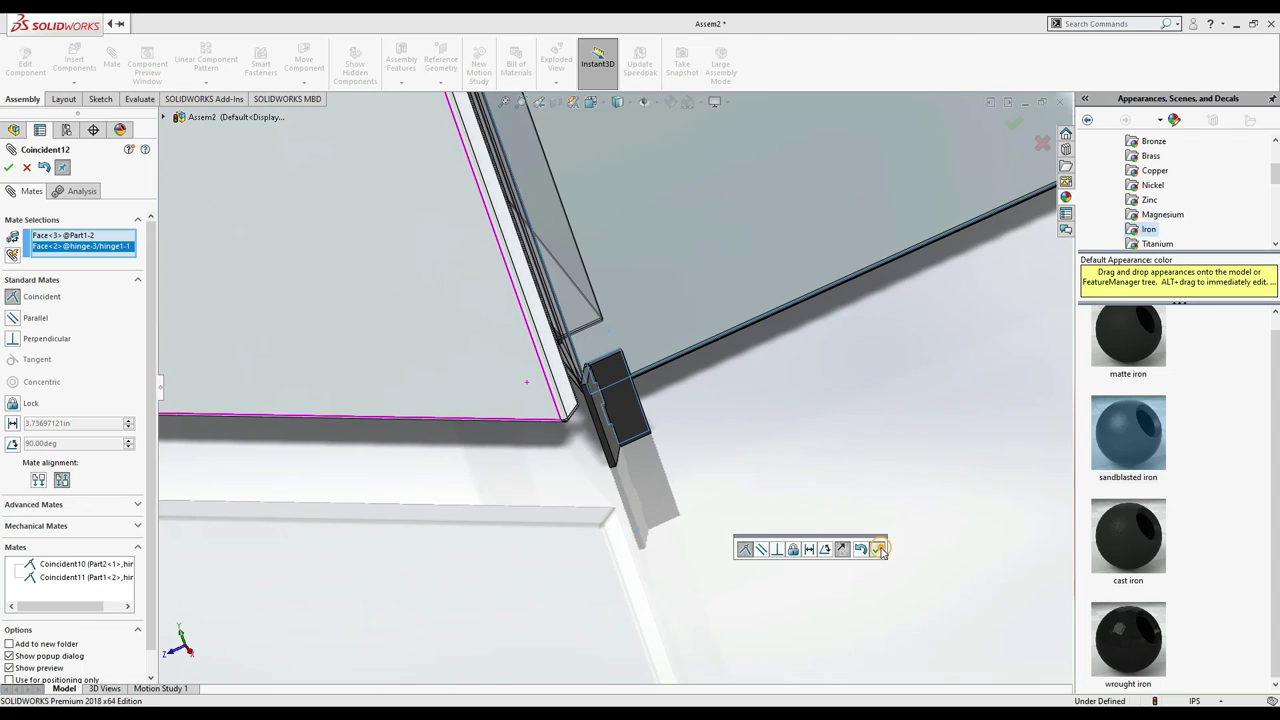
pyautogui.click(879, 549)
# - Mate the hinge coincident to the plate's edge face, after removing a wrongly picked face
pyautogui.click(488, 383)
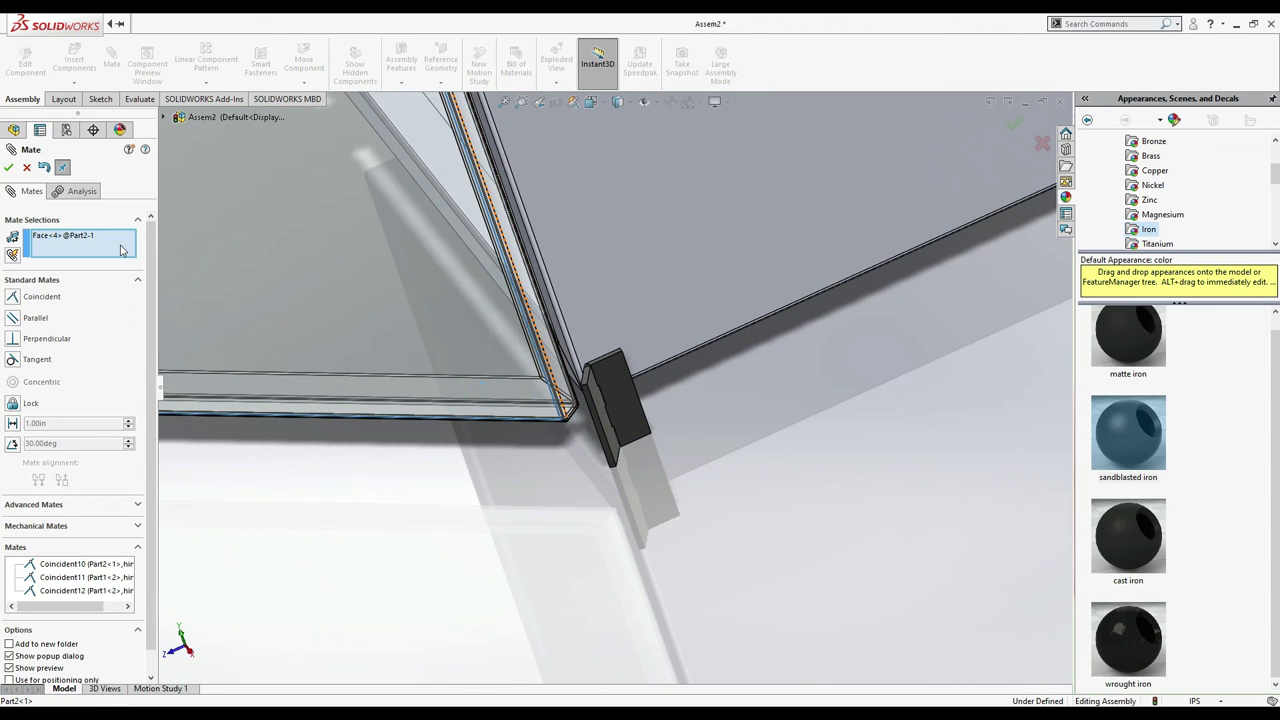
pyautogui.click(60, 236)
pyautogui.press('Delete')
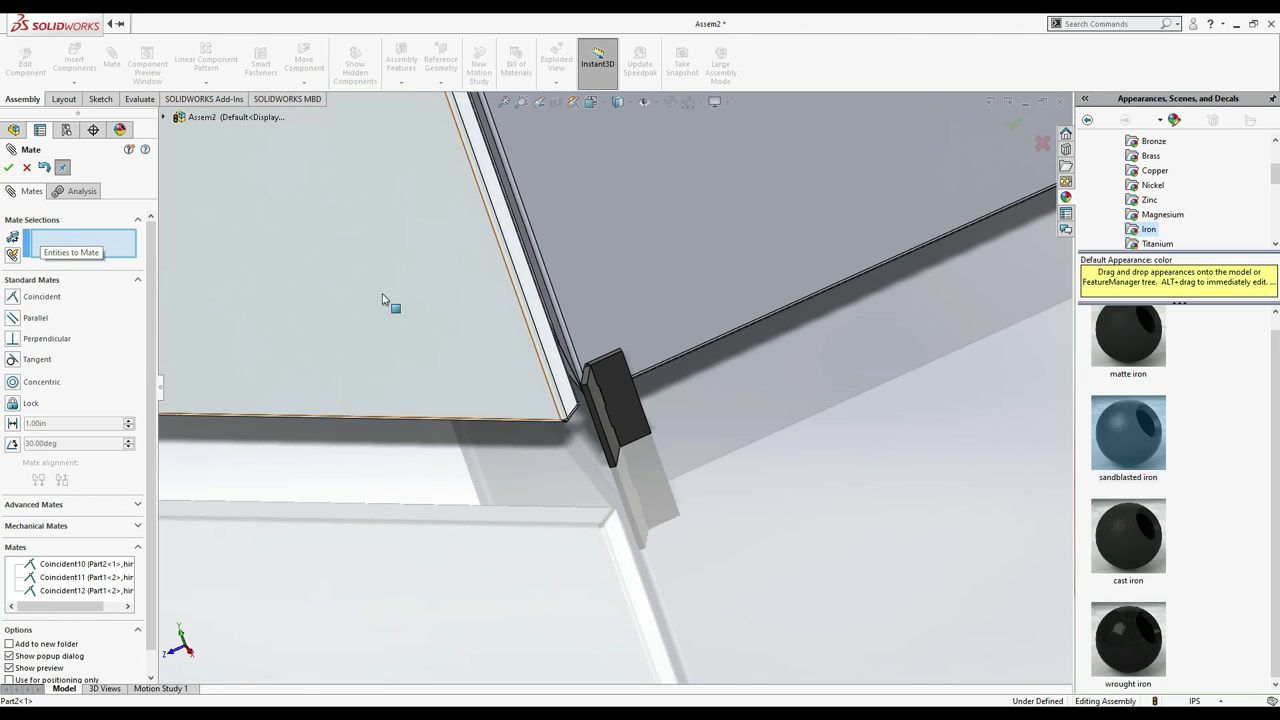
pyautogui.click(562, 360)
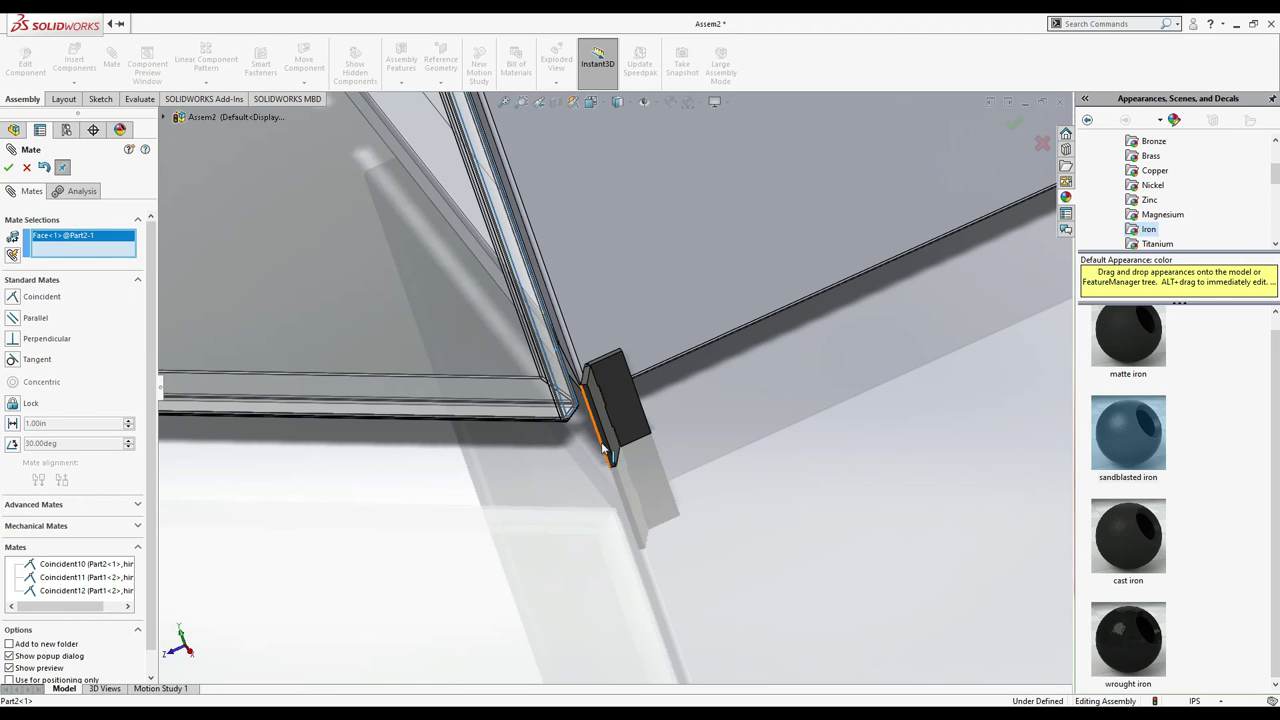
pyautogui.moveTo(606, 450); pyautogui.dragTo(663, 405)
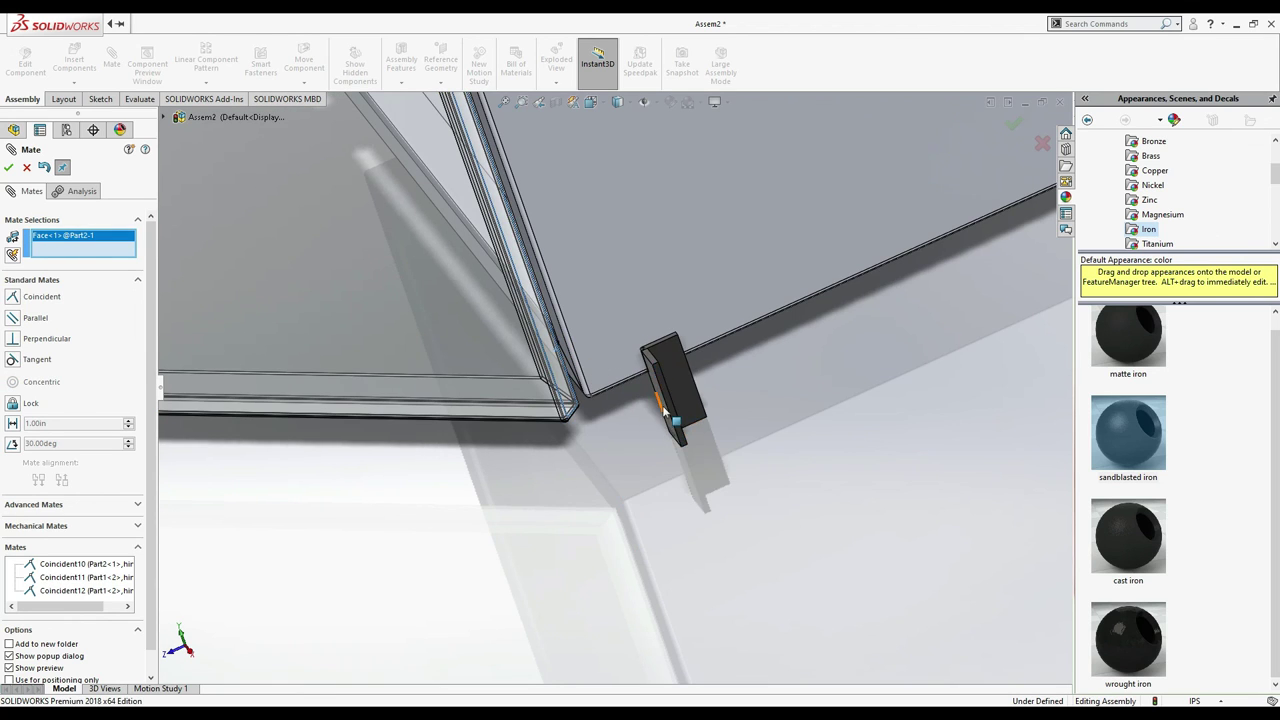
pyautogui.click(663, 405)
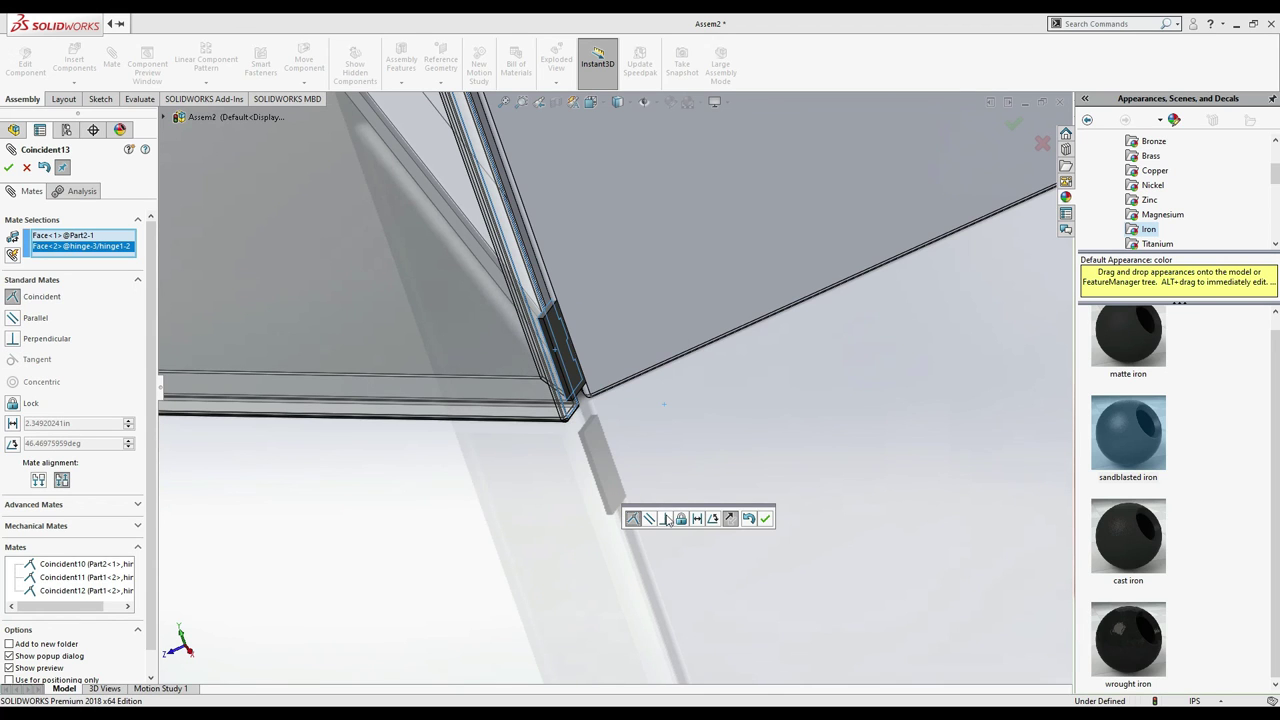
pyautogui.click(766, 521)
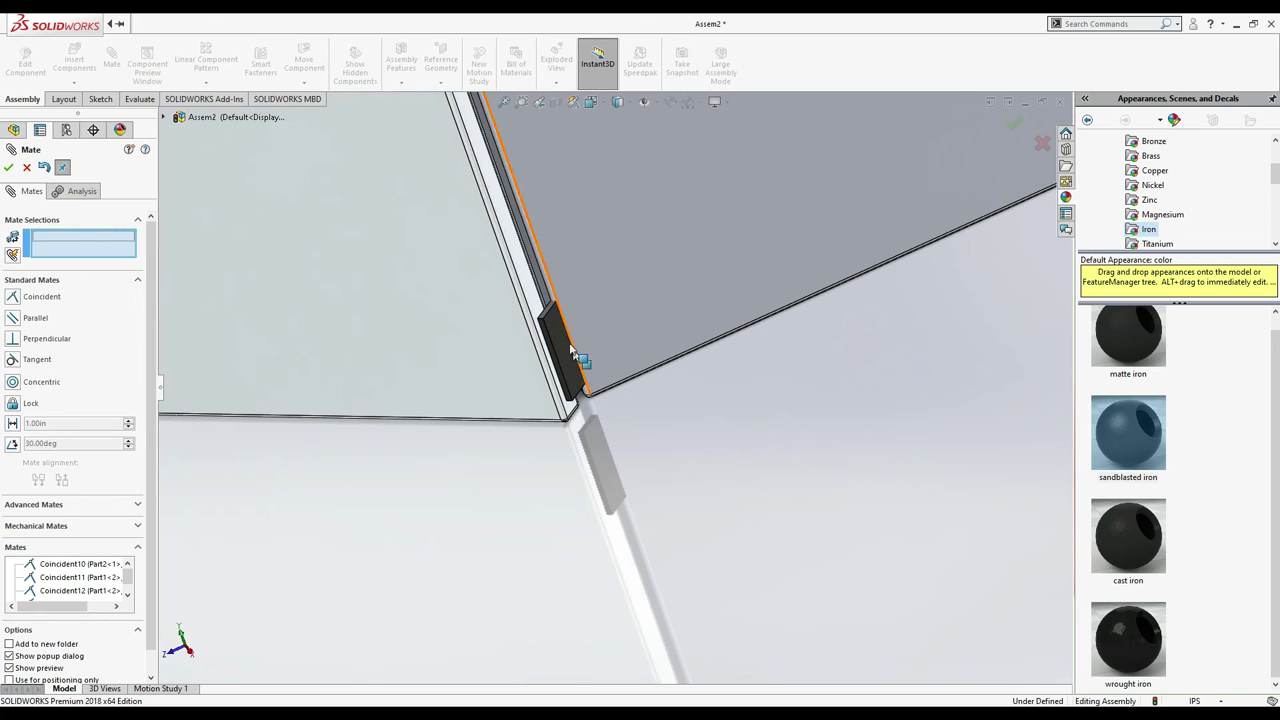
# - Add two more hinge-to-plate coincident mates, the second being Coincident15
pyautogui.moveTo(565, 344); pyautogui.dragTo(611, 437)
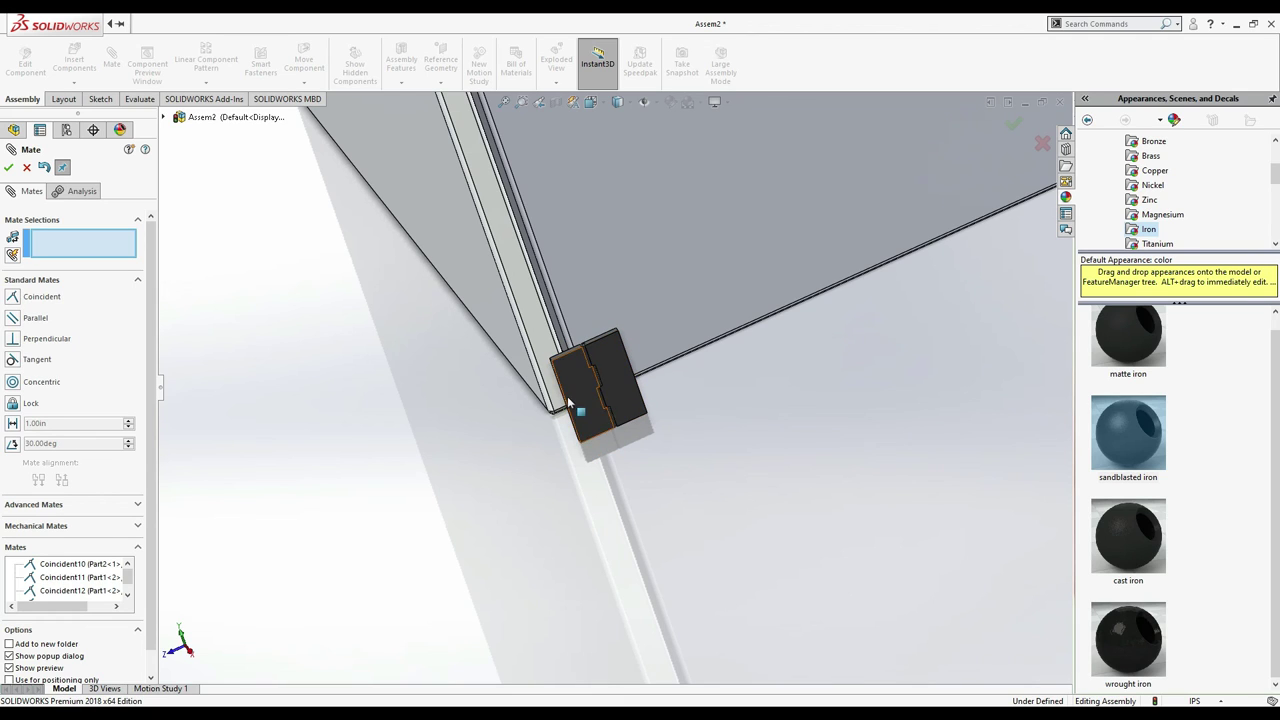
pyautogui.moveTo(568, 403); pyautogui.dragTo(582, 394)
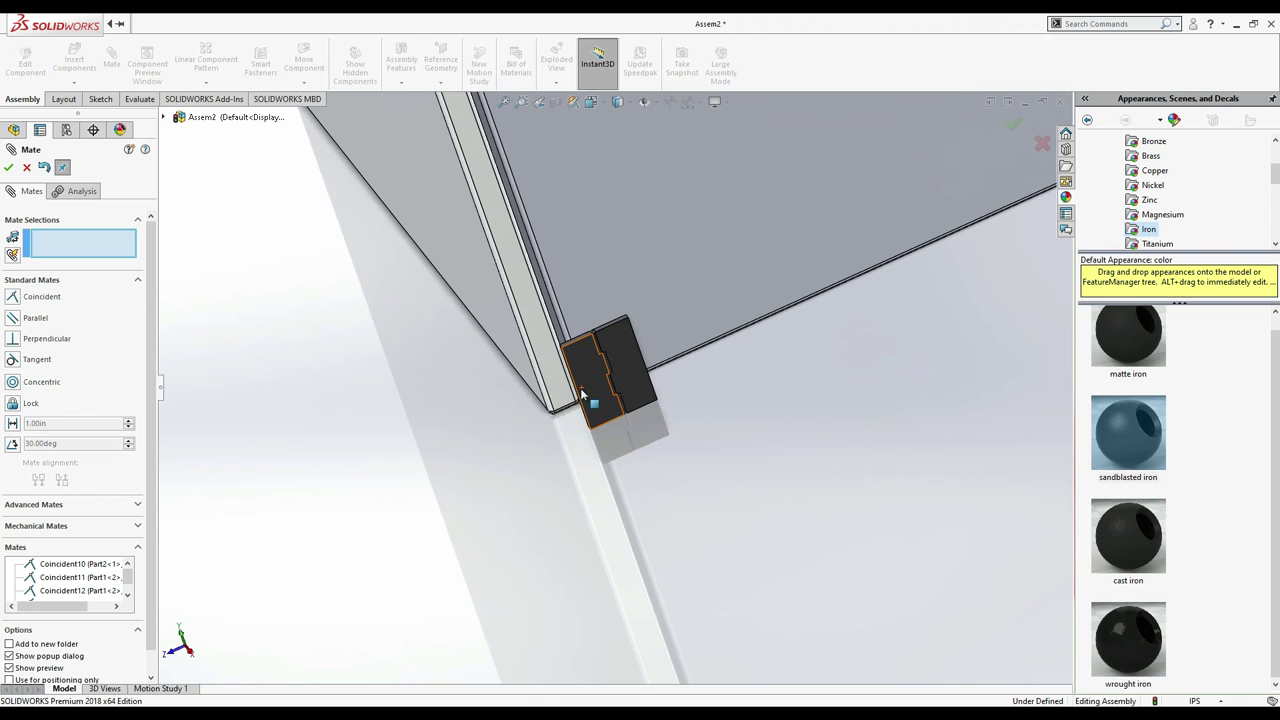
pyautogui.press('Right')
pyautogui.press('Right')
pyautogui.press('Right')
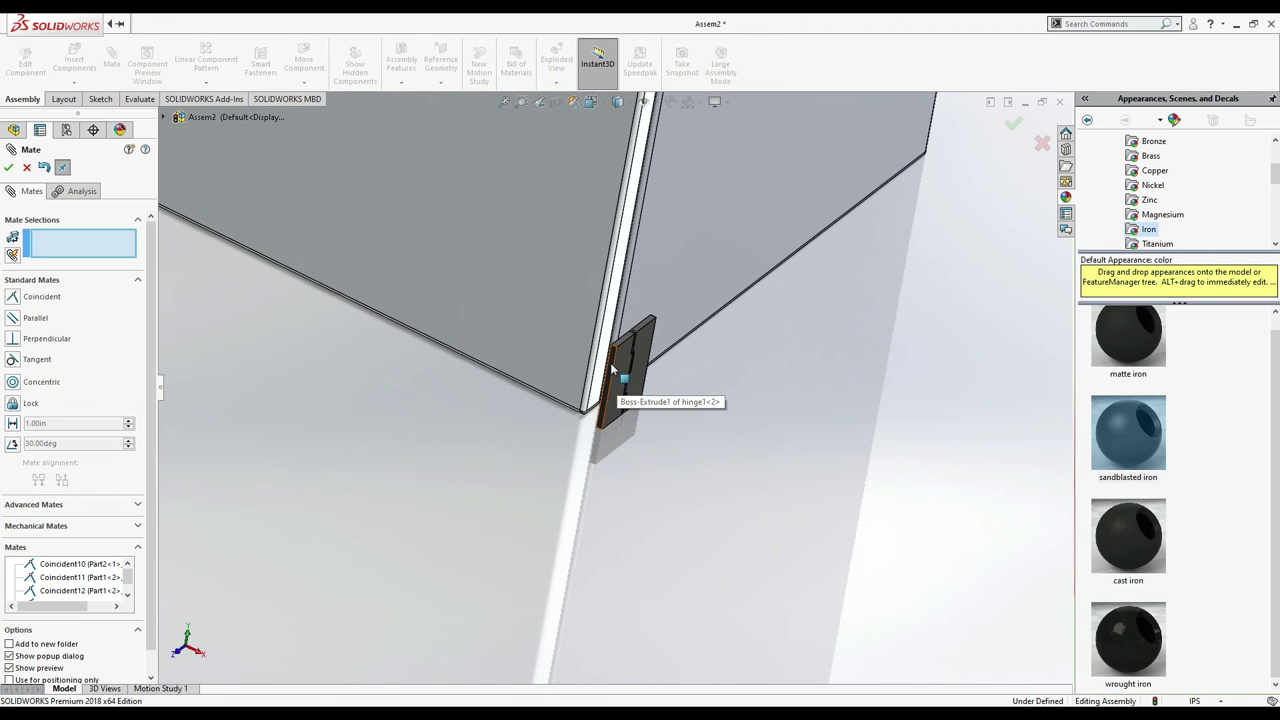
pyautogui.click(613, 370)
pyautogui.click(572, 346)
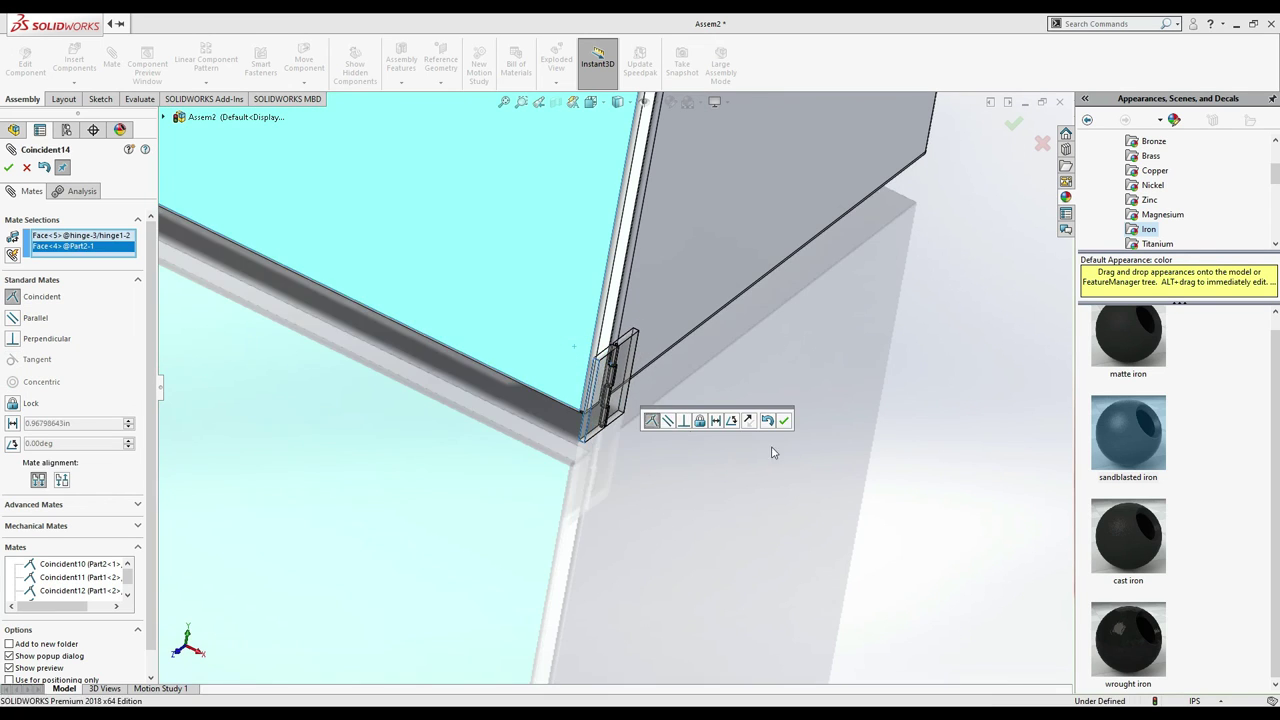
pyautogui.click(786, 421)
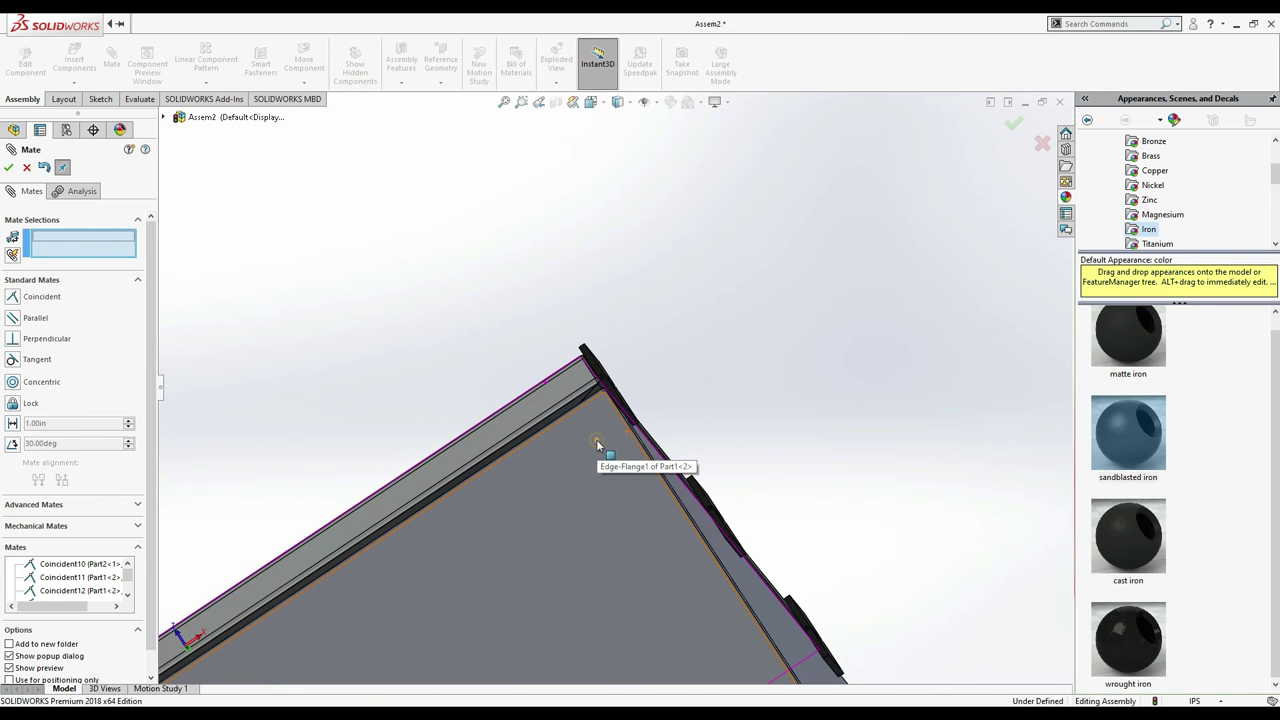
pyautogui.click(600, 446)
pyautogui.click(613, 394)
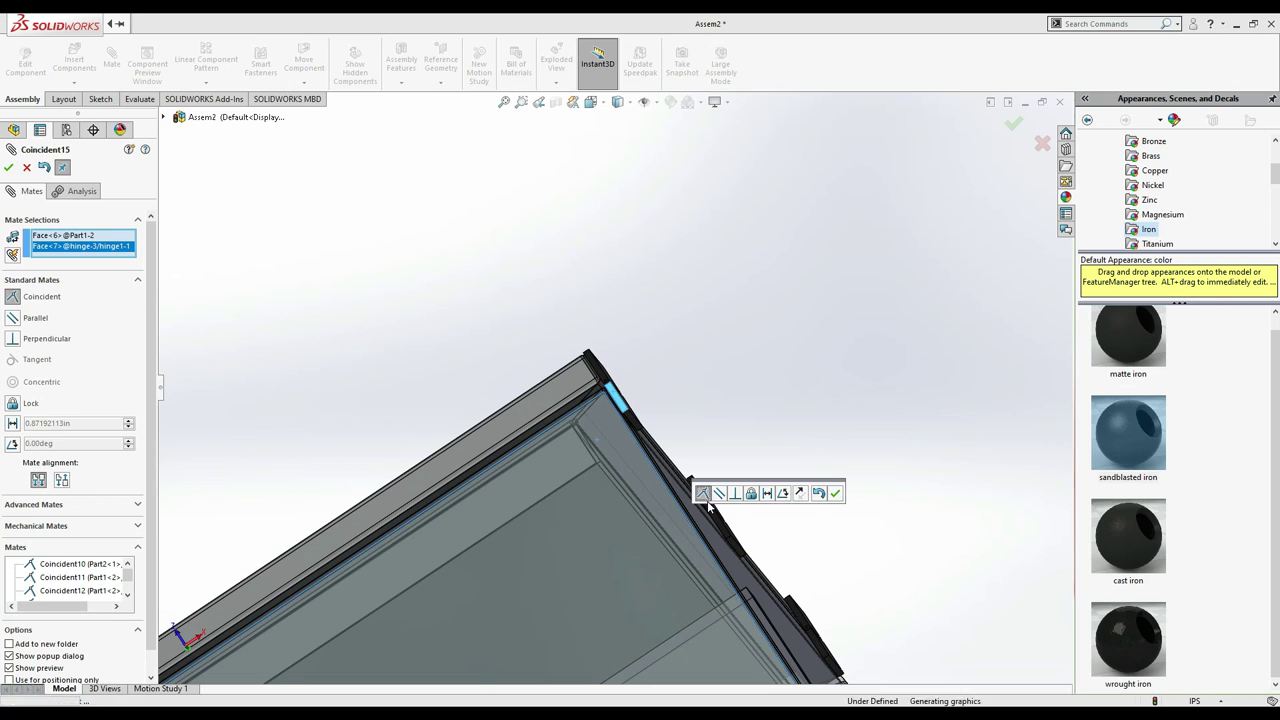
pyautogui.click(836, 494)
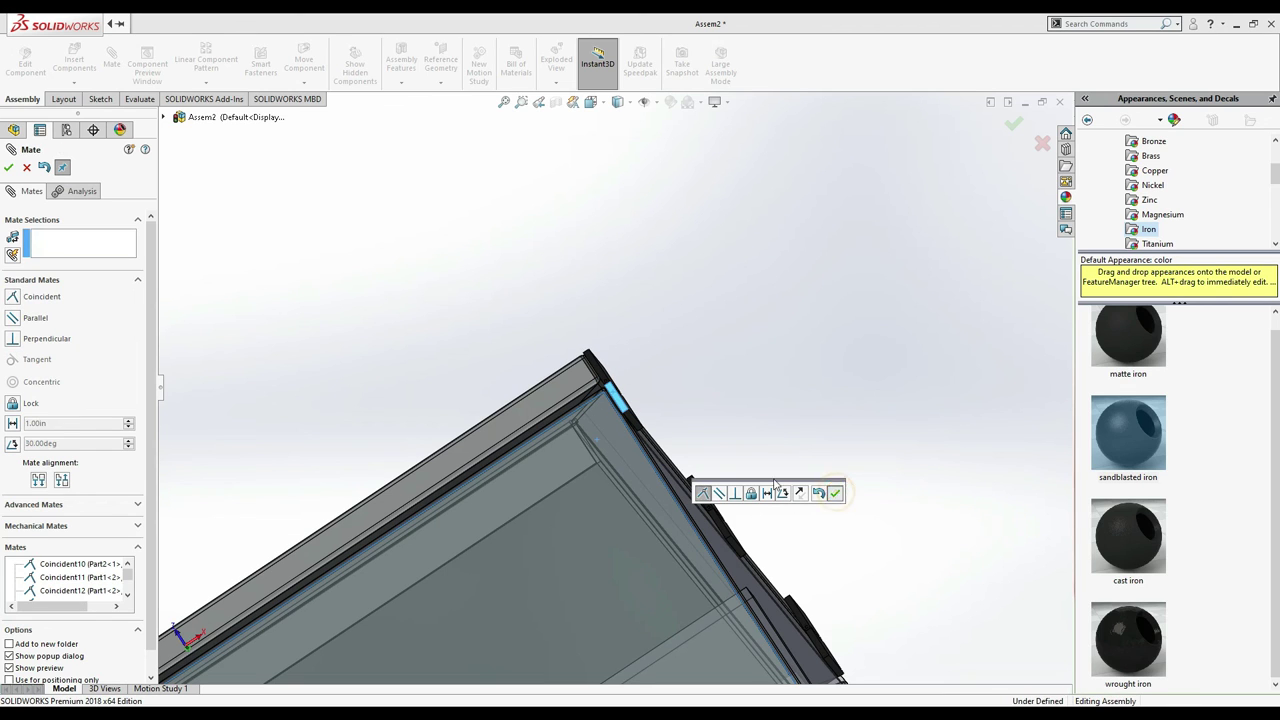
# - Clear a wrong hinge-edge and door-face pick, then pair the second hinge's face with the cabinet face
pyautogui.scroll(-5, 681, 440)
pyautogui.moveTo(680, 448); pyautogui.dragTo(671, 372, button='middle')
pyautogui.scroll(-5, 655, 245)
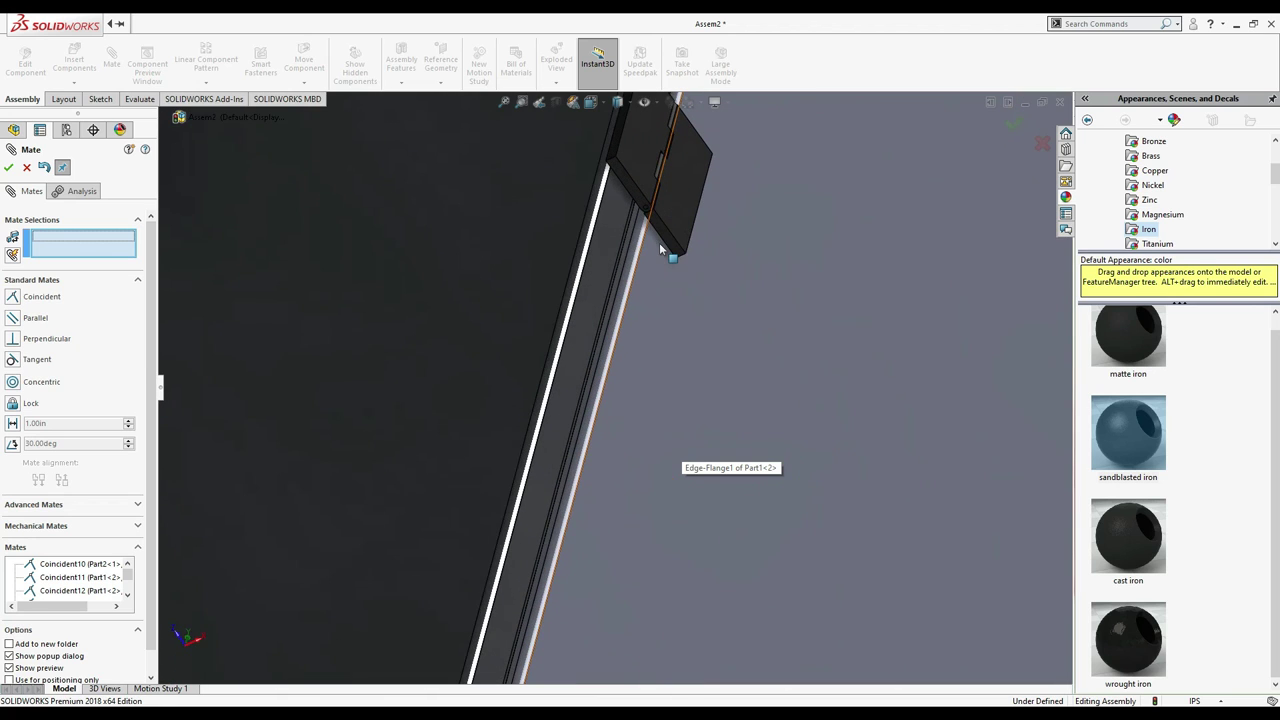
pyautogui.click(665, 239)
pyautogui.click(670, 247)
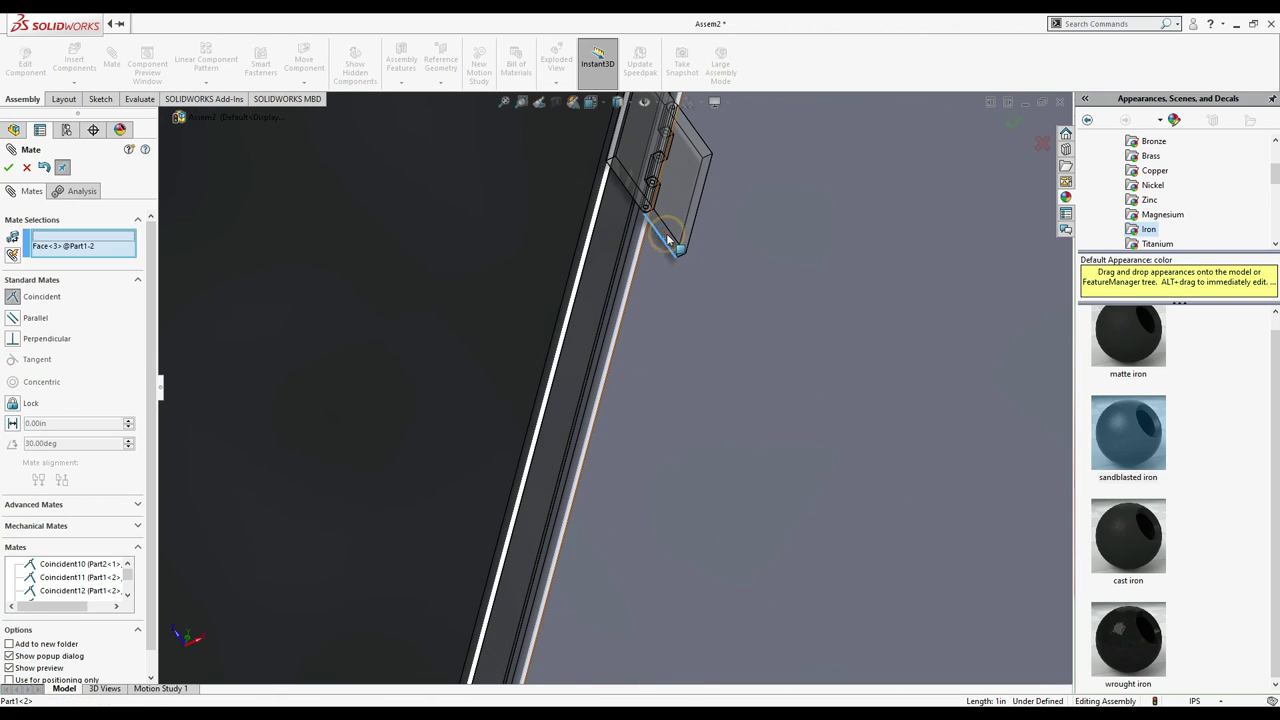
pyautogui.click(60, 235)
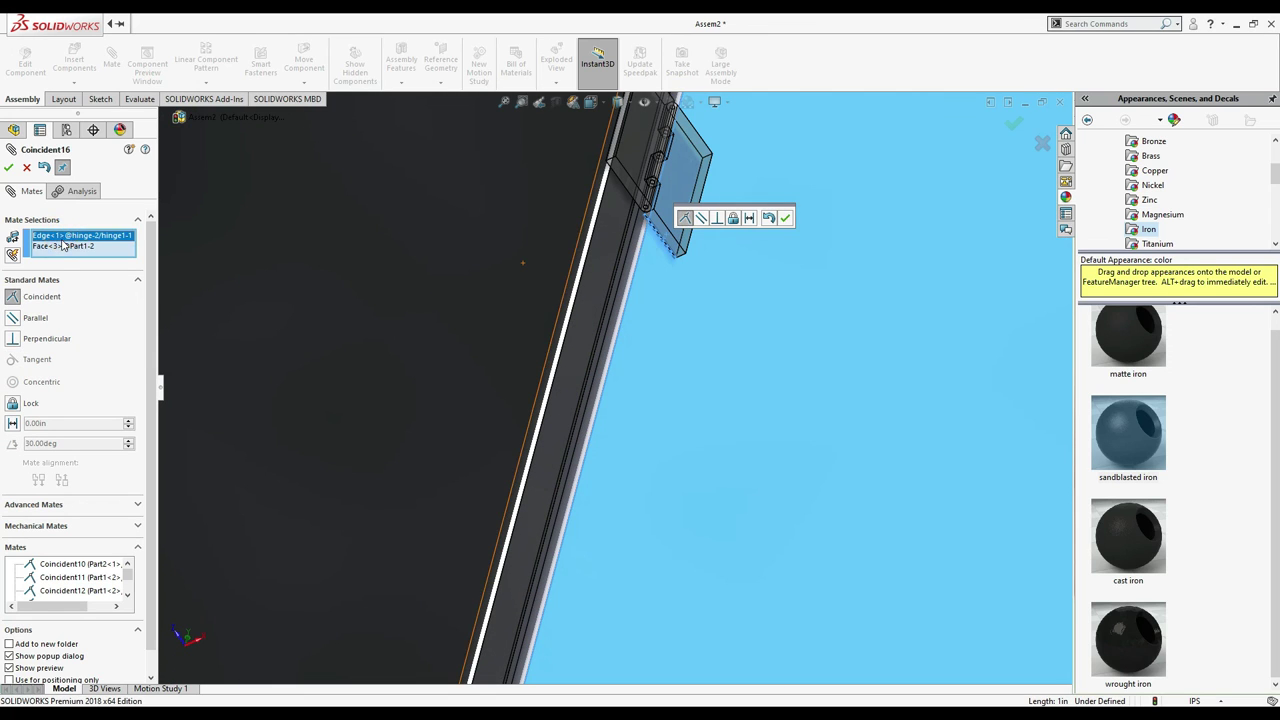
pyautogui.press('Delete')
pyautogui.scroll(-3, 548, 398)
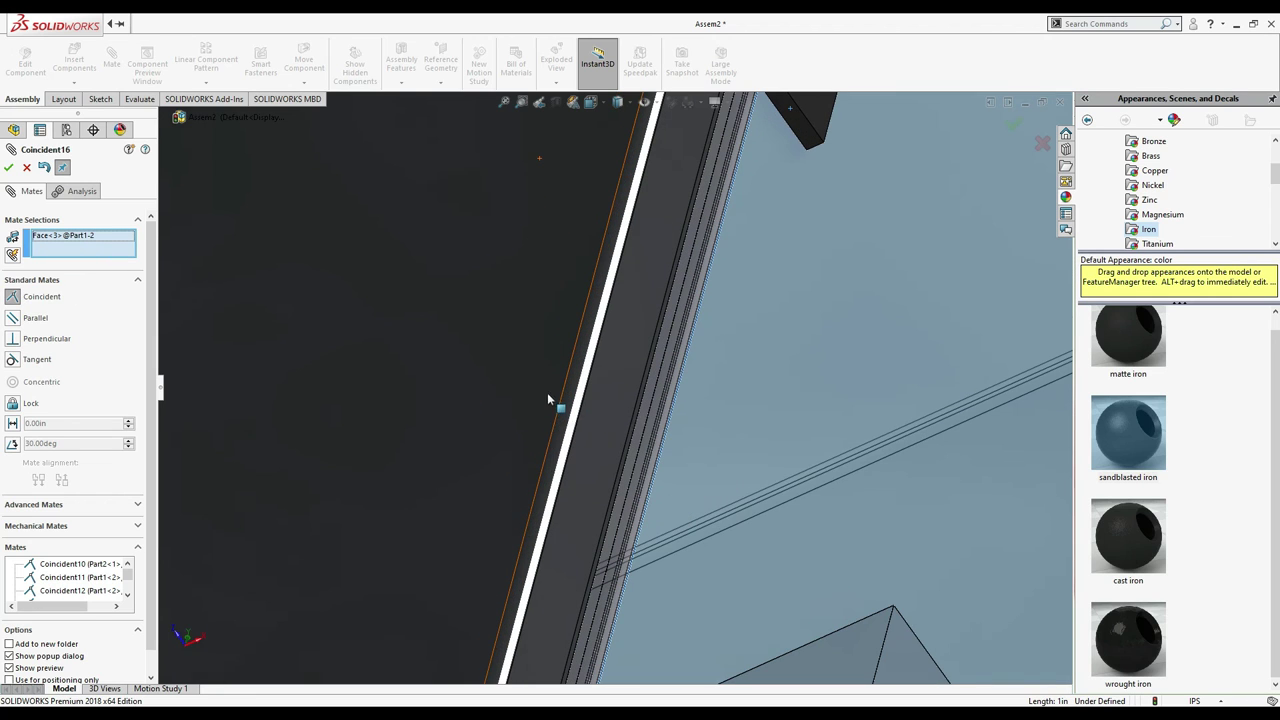
pyautogui.click(85, 240)
pyautogui.press('Delete')
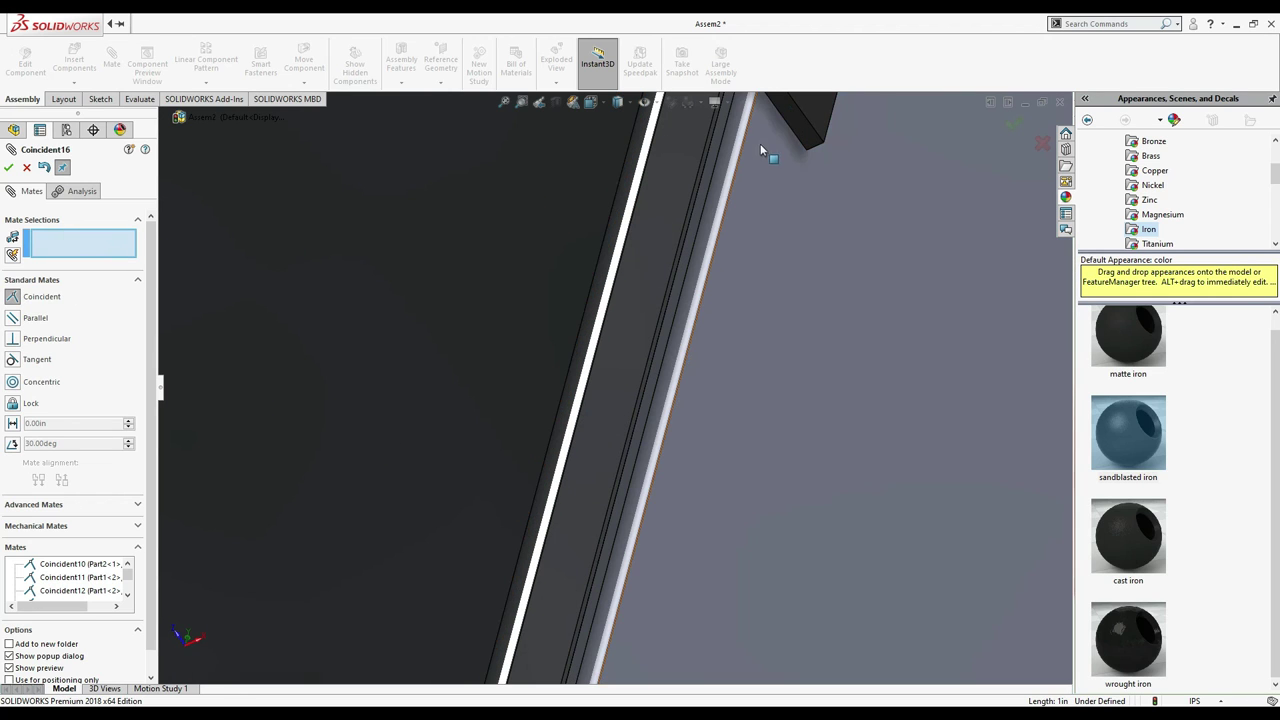
pyautogui.click(797, 129)
pyautogui.scroll(5, 800, 340)
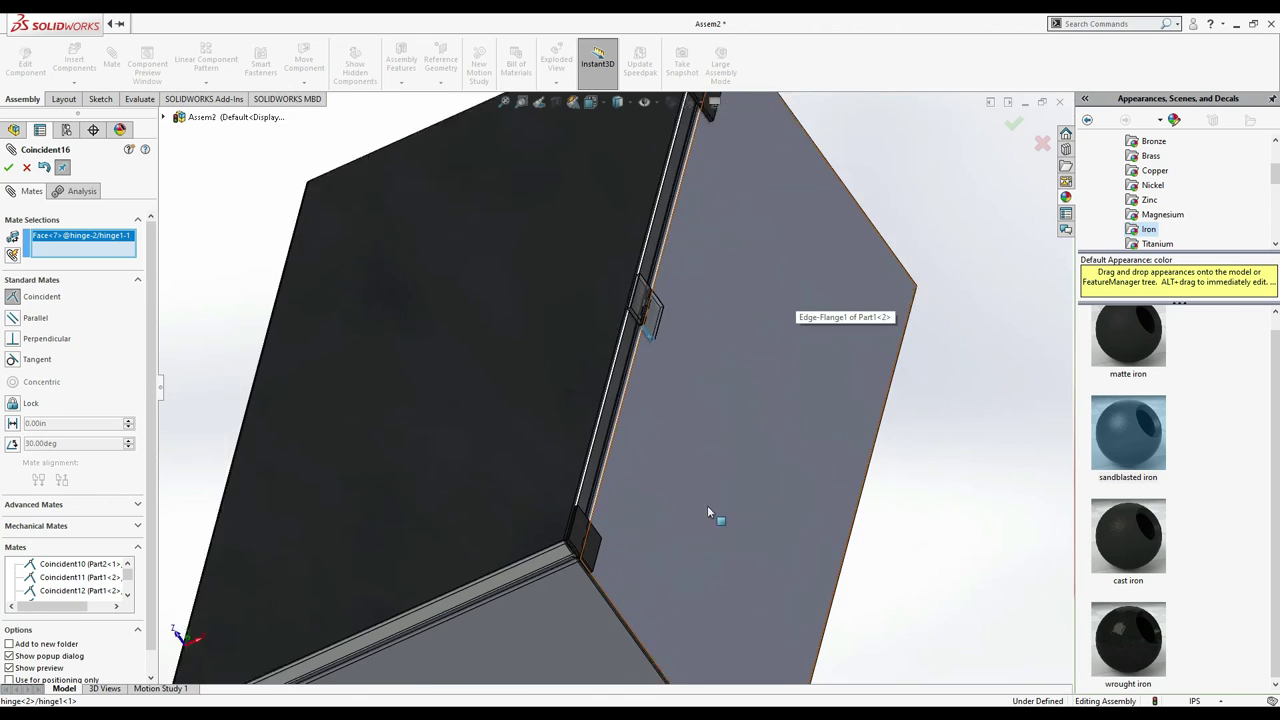
pyautogui.click(592, 591)
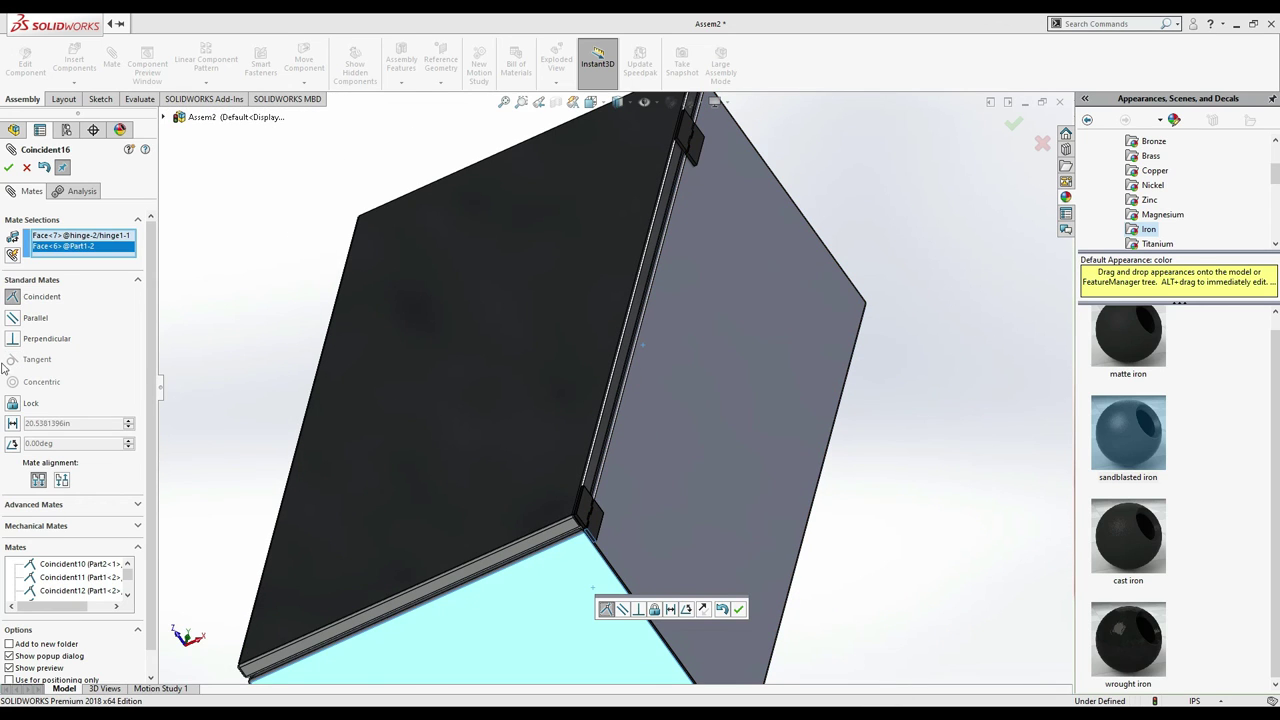
# - Make the hinge-to-cabinet mate a 24.00in Distance mate and accept it
pyautogui.click(12, 423)
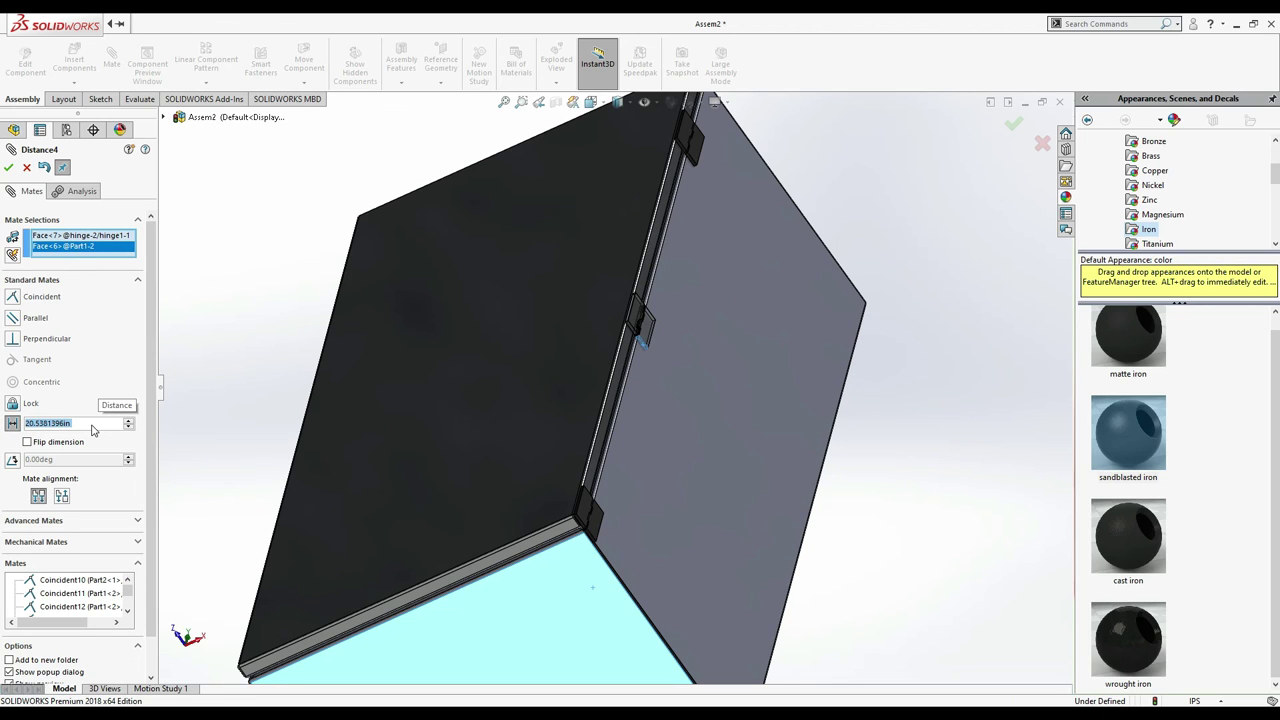
pyautogui.write('24')
pyautogui.press('Return')
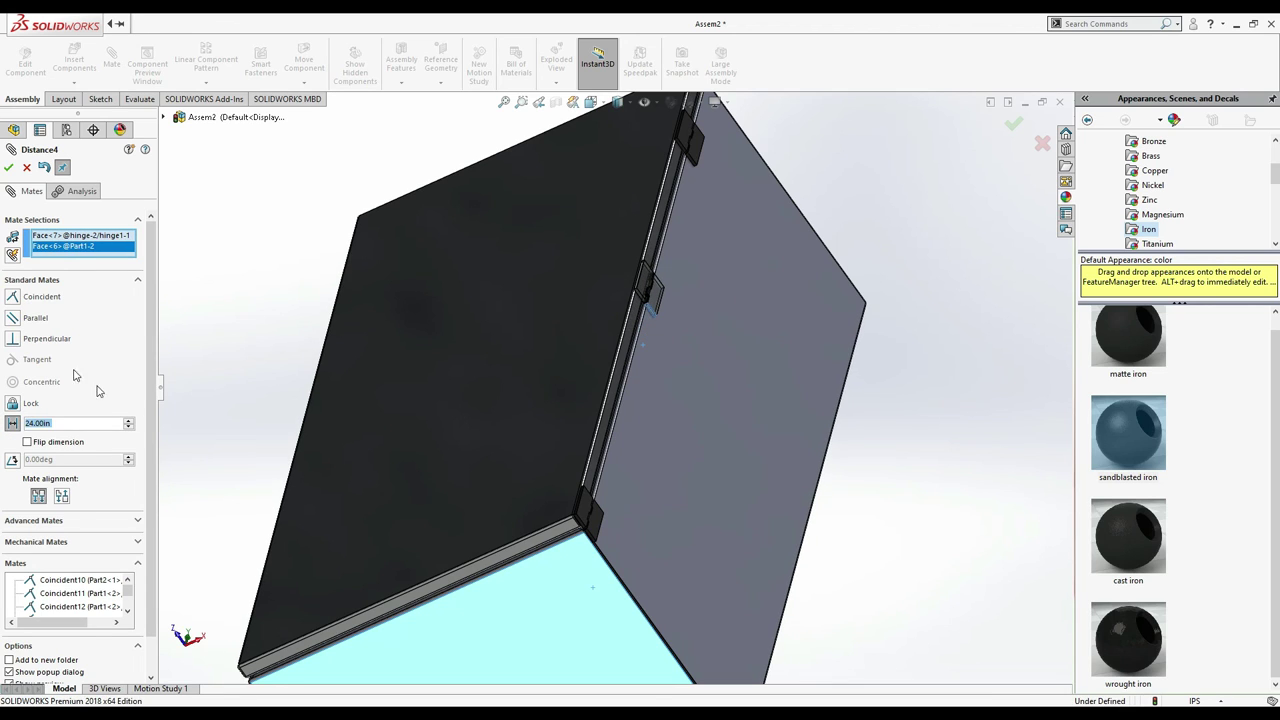
pyautogui.click(9, 168)
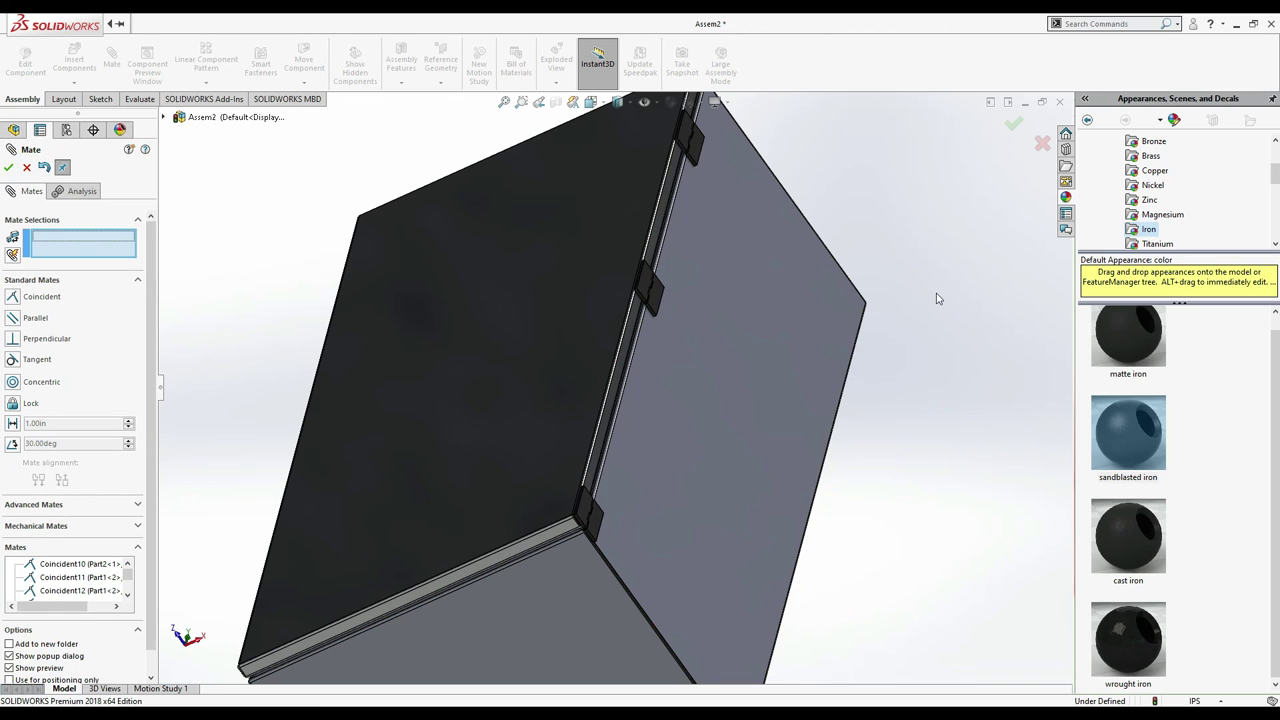
# - In isometric view, mate the hinge's thin side face coincident with the door face
pyautogui.press('Up')
pyautogui.press('Up')
pyautogui.press('Up')
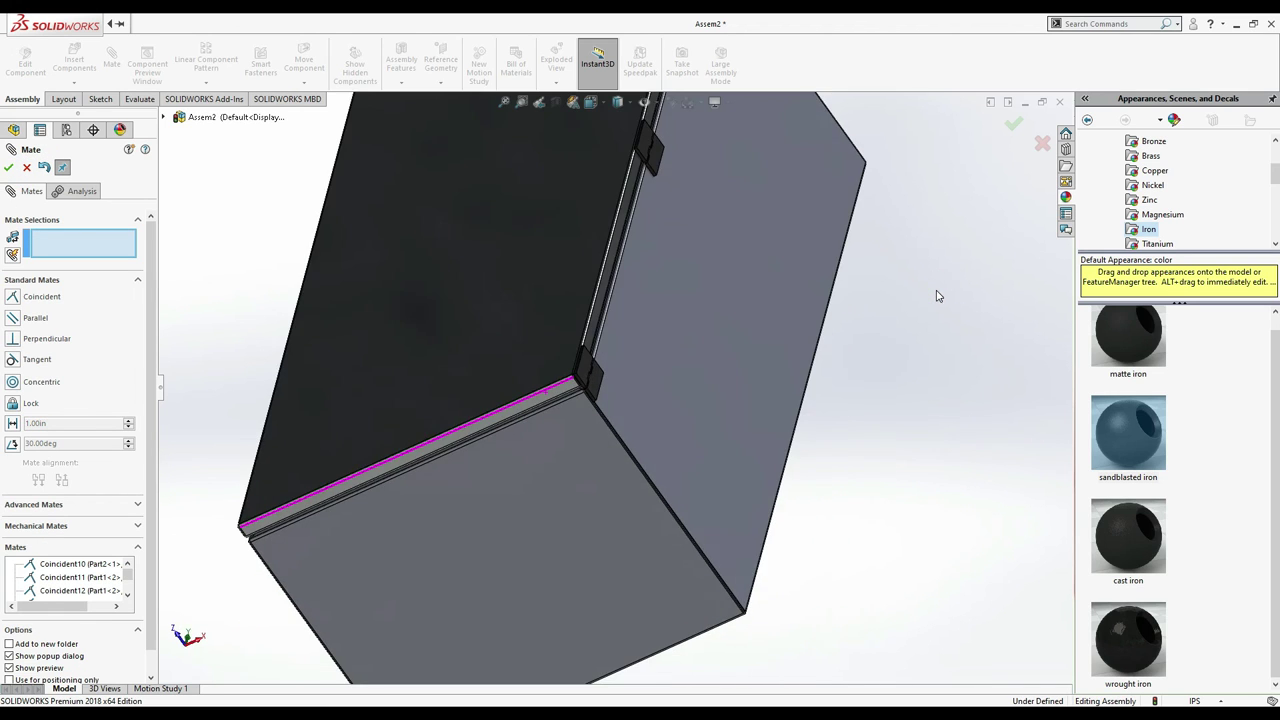
pyautogui.moveTo(937, 296); pyautogui.dragTo(834, 314, button='middle')
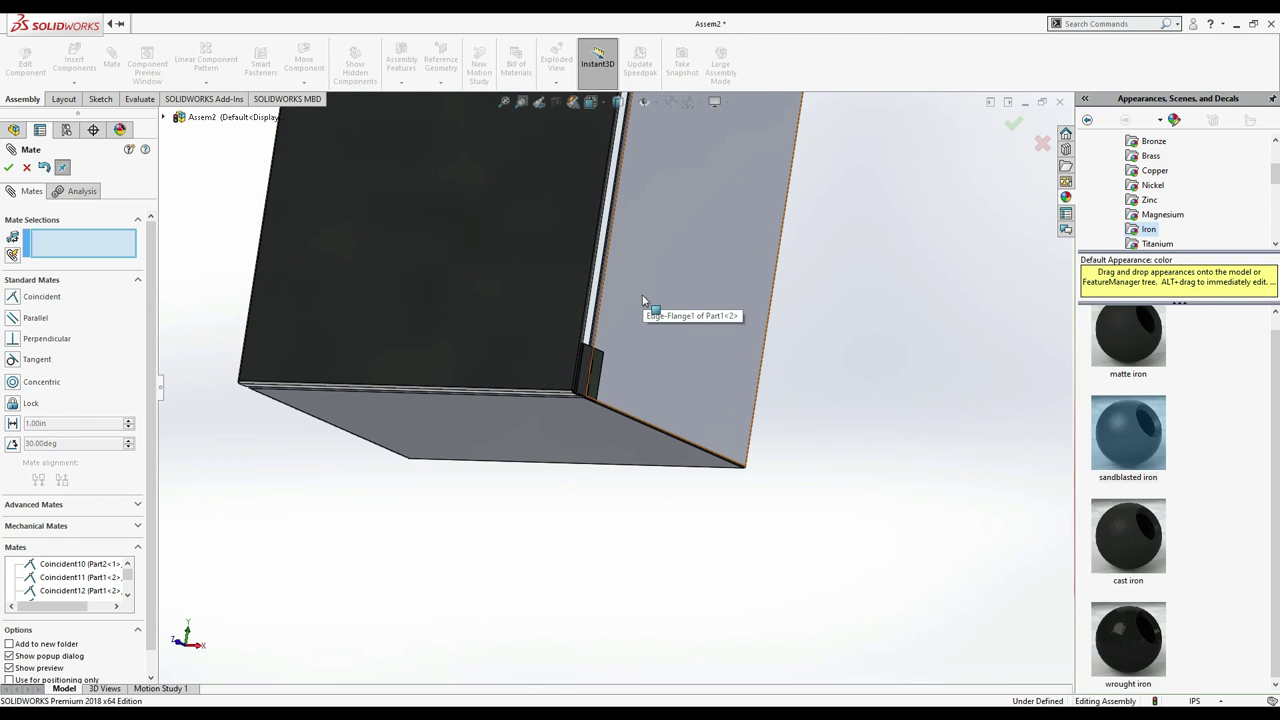
pyautogui.hotkey('ctrl', '7')
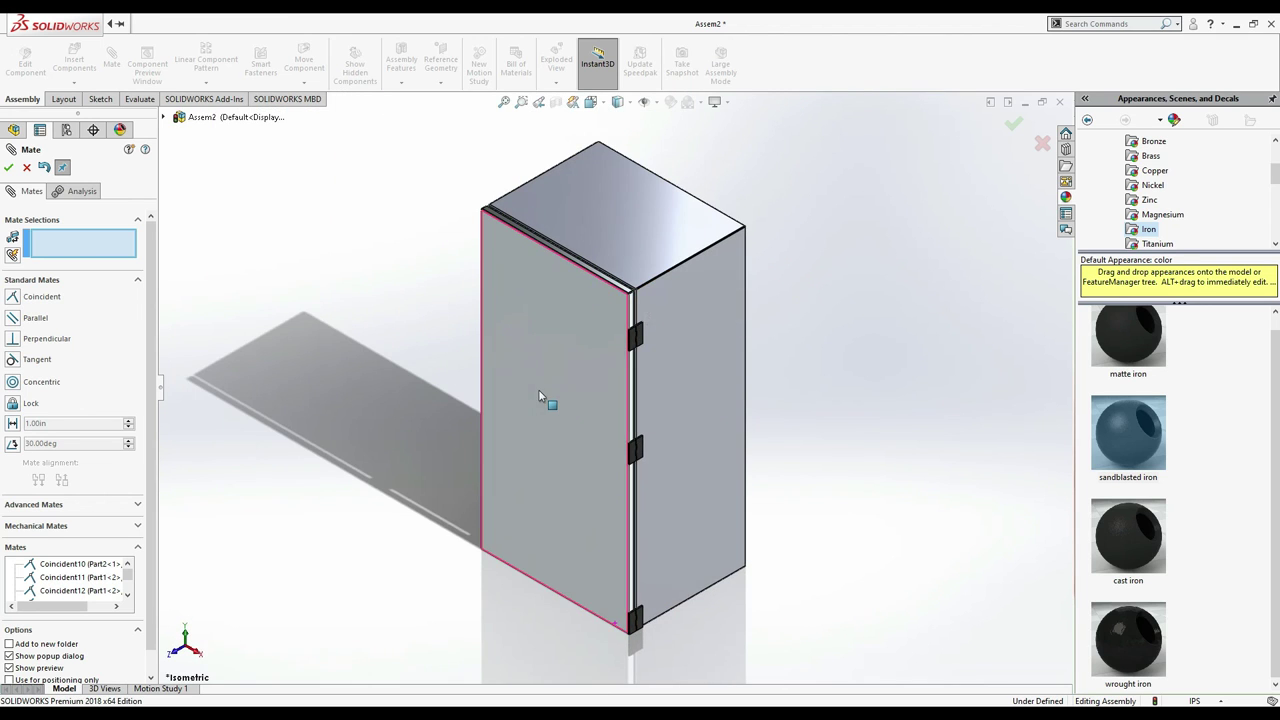
pyautogui.click(539, 392)
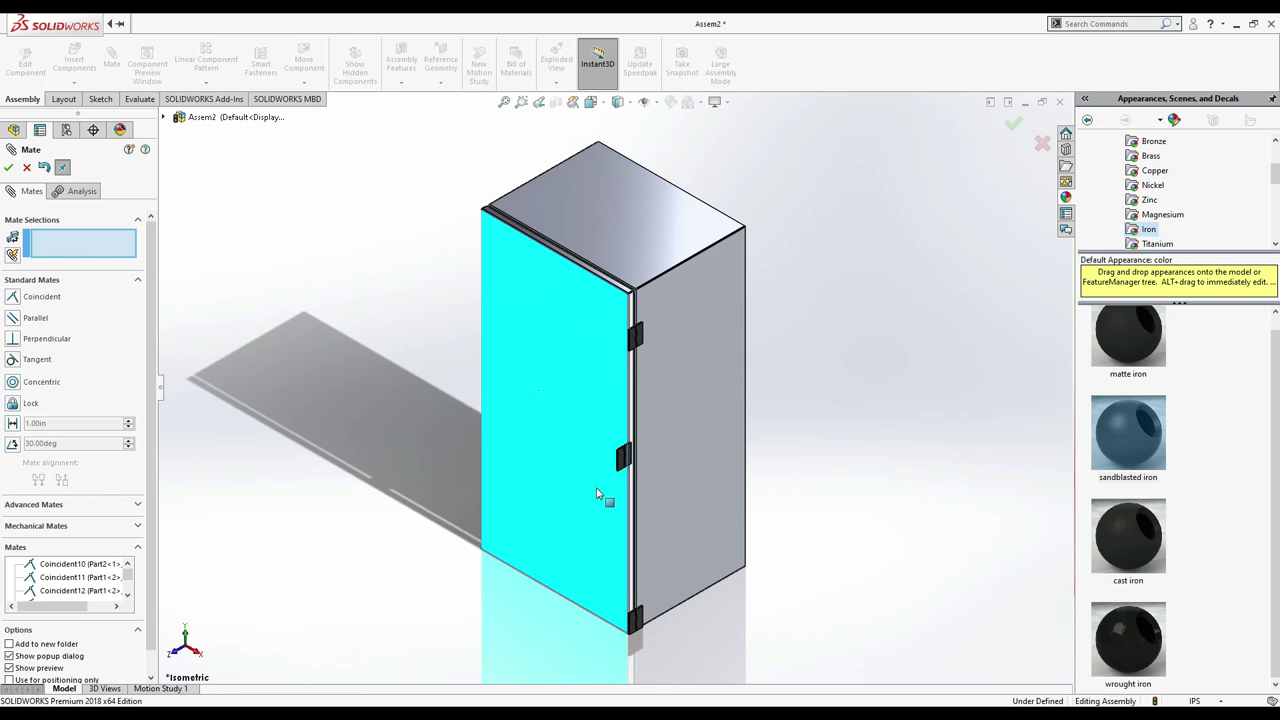
pyautogui.scroll(-8, 611, 465)
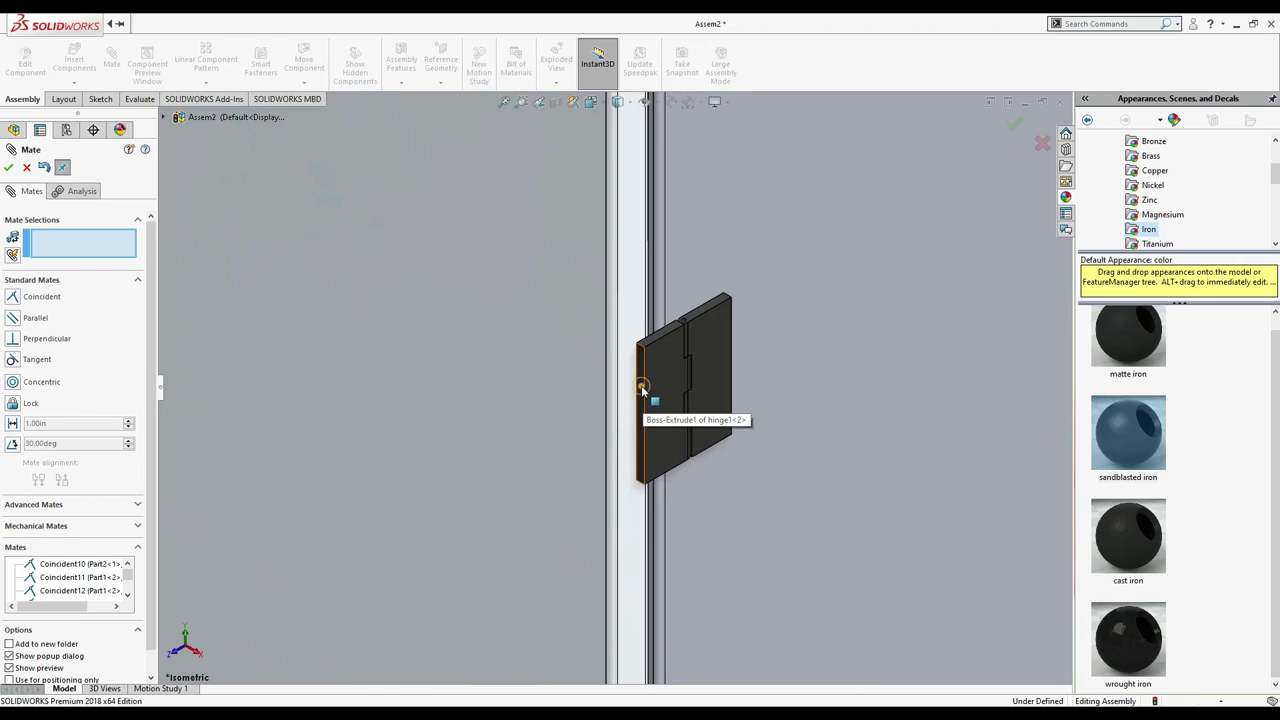
pyautogui.click(642, 392)
pyautogui.click(571, 388)
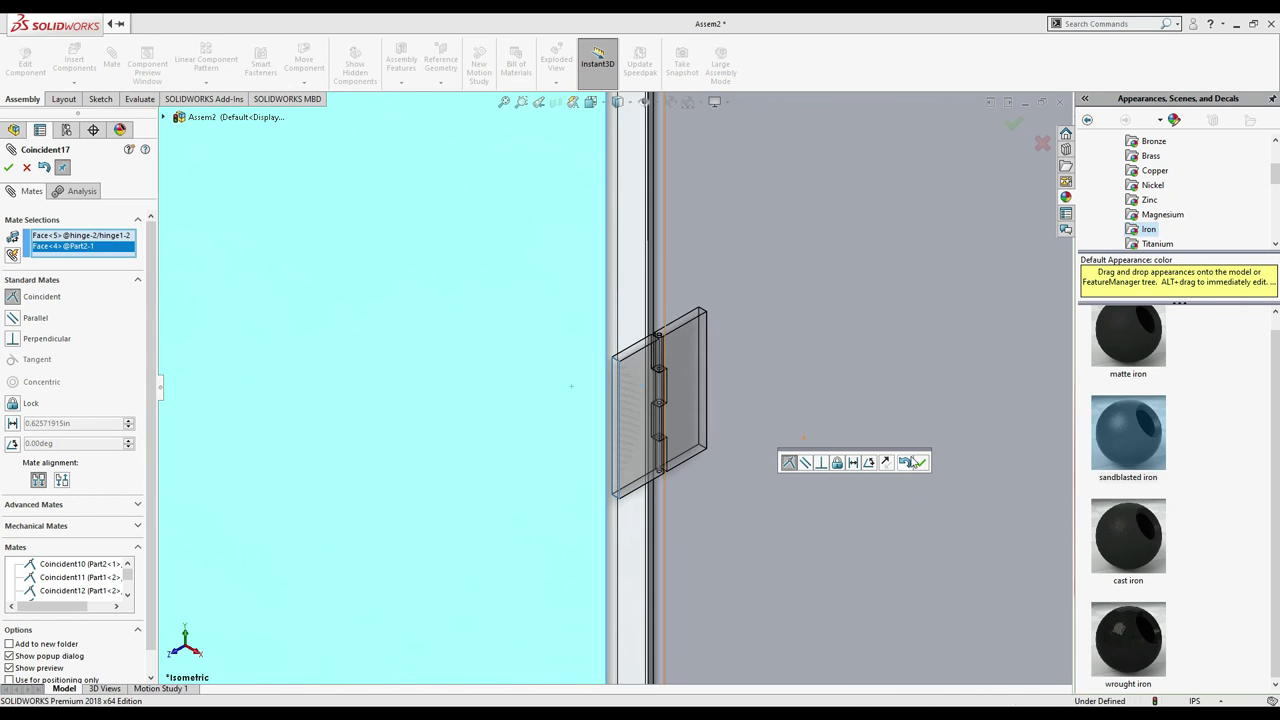
pyautogui.click(917, 461)
# - Close the Mate PropertyManager and drag the door open on its hinges
pyautogui.click(27, 167)
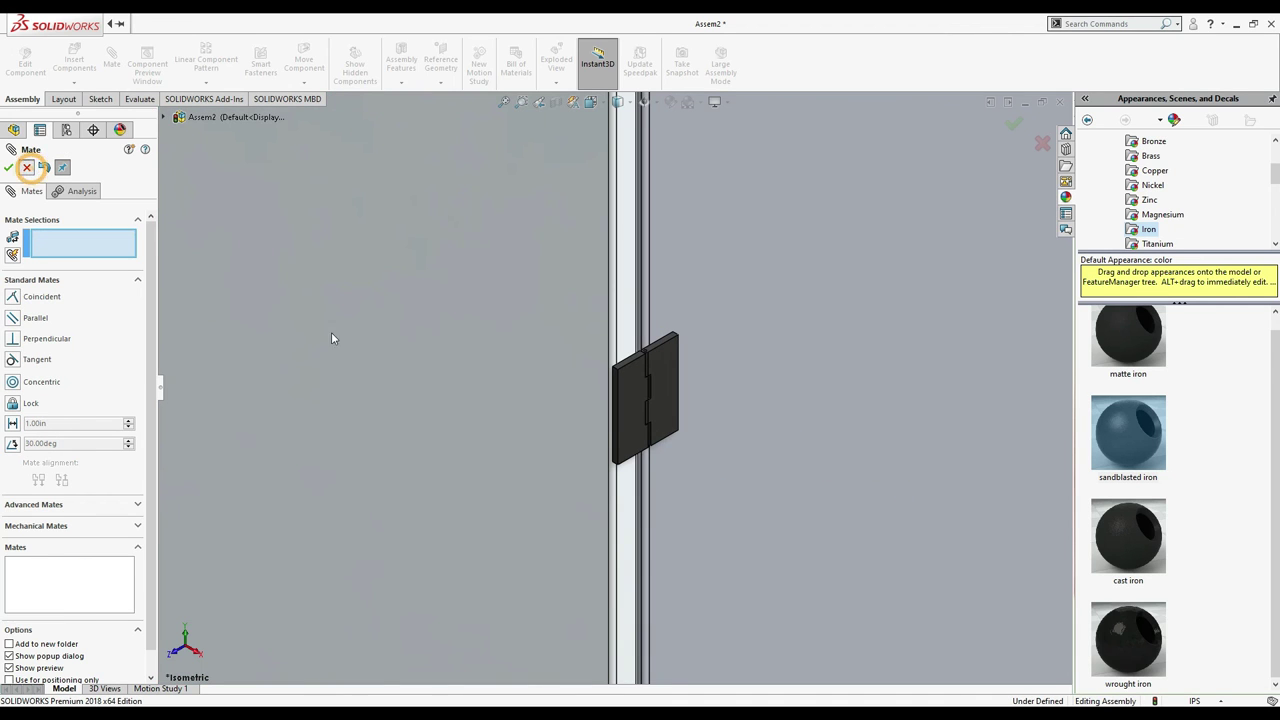
pyautogui.scroll(6, 443, 408)
pyautogui.moveTo(475, 328); pyautogui.dragTo(452, 546)
pyautogui.press('Escape')
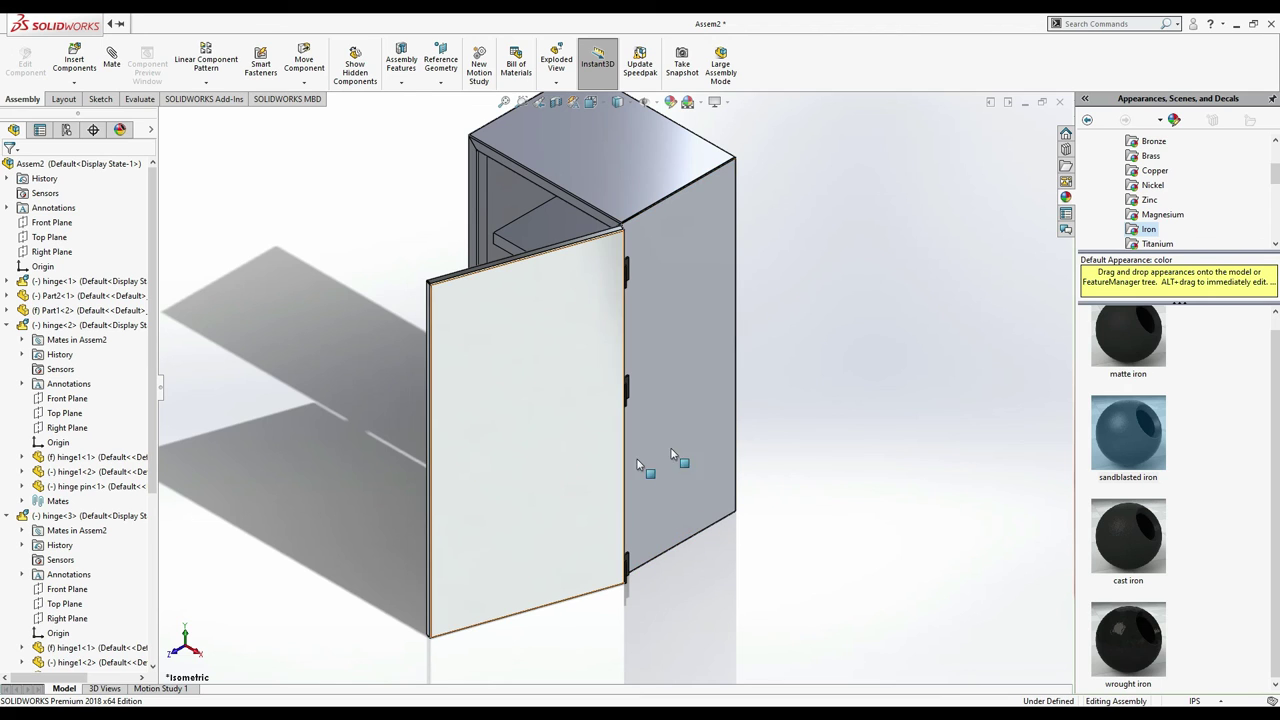
# - Browse Part1<2>'s Appearances, pick sandblasted iron, and deselect the cabinet body
pyautogui.click(660, 158)
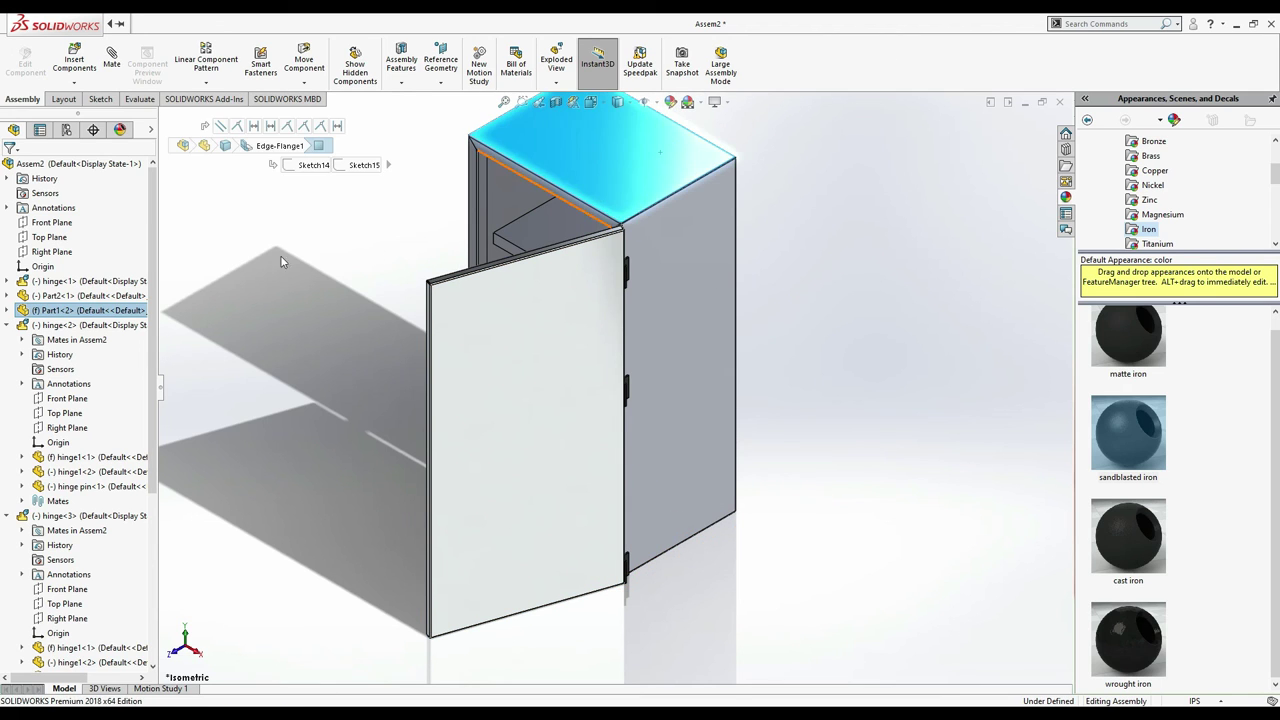
pyautogui.rightClick(83, 313)
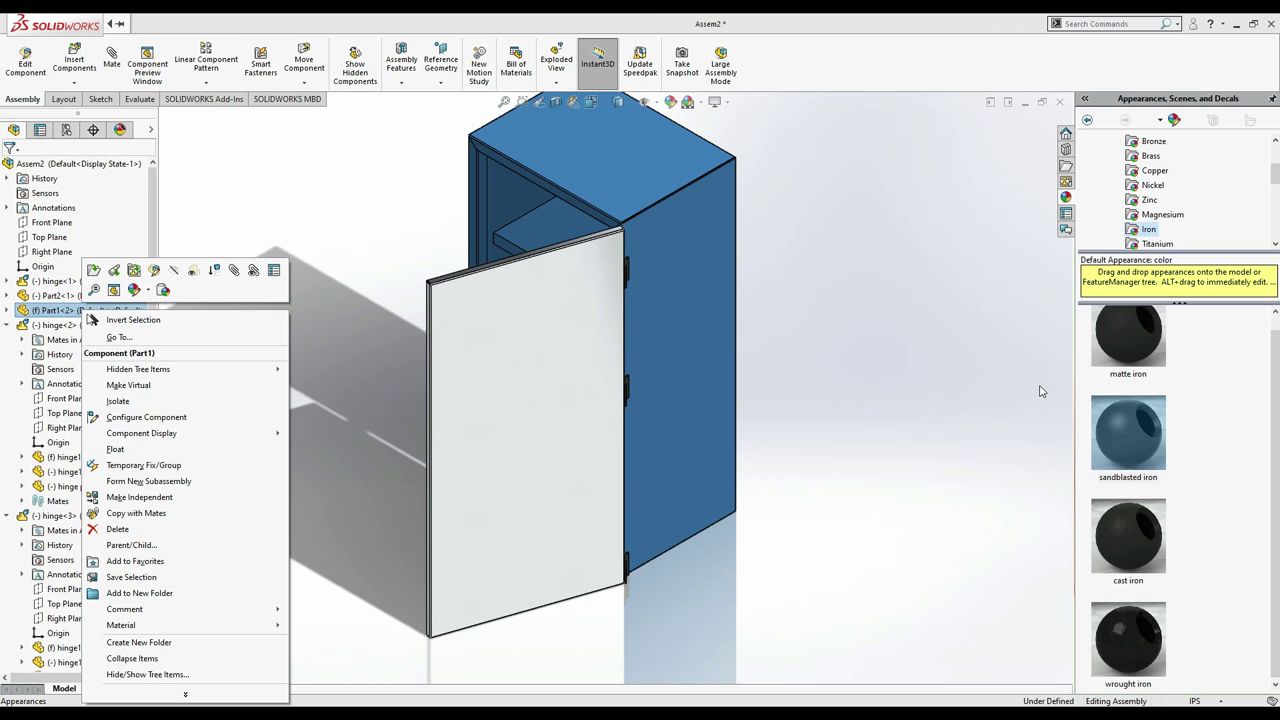
pyautogui.click(148, 291)
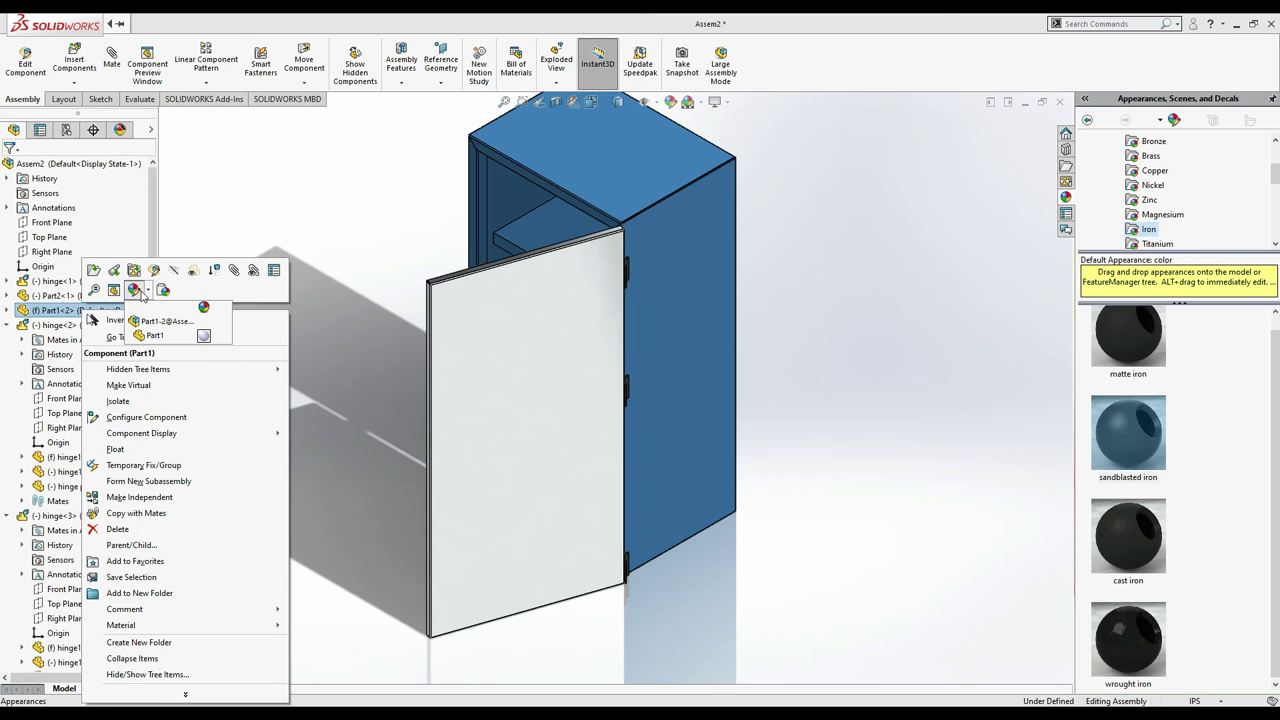
pyautogui.click(1137, 428)
pyautogui.click(842, 446)
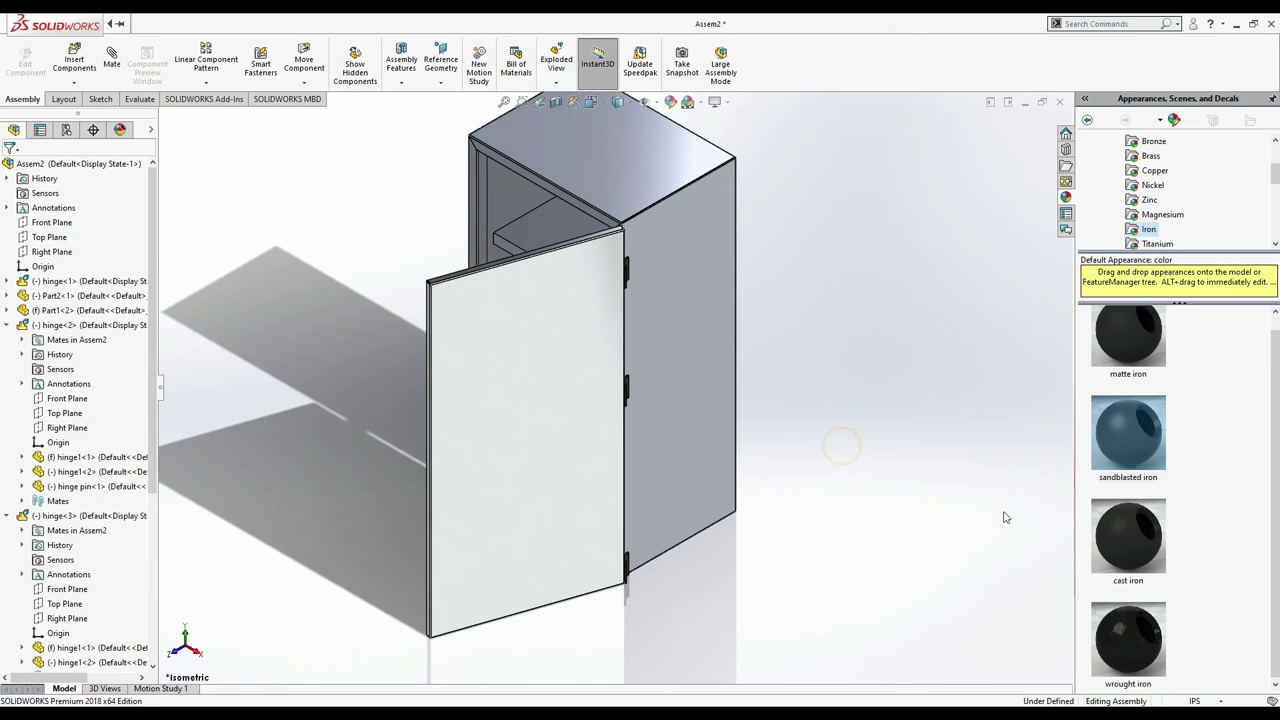
# - Apply wrought iron to the cabinet's right side panel and try selecting the door and hinges
pyautogui.click(668, 216)
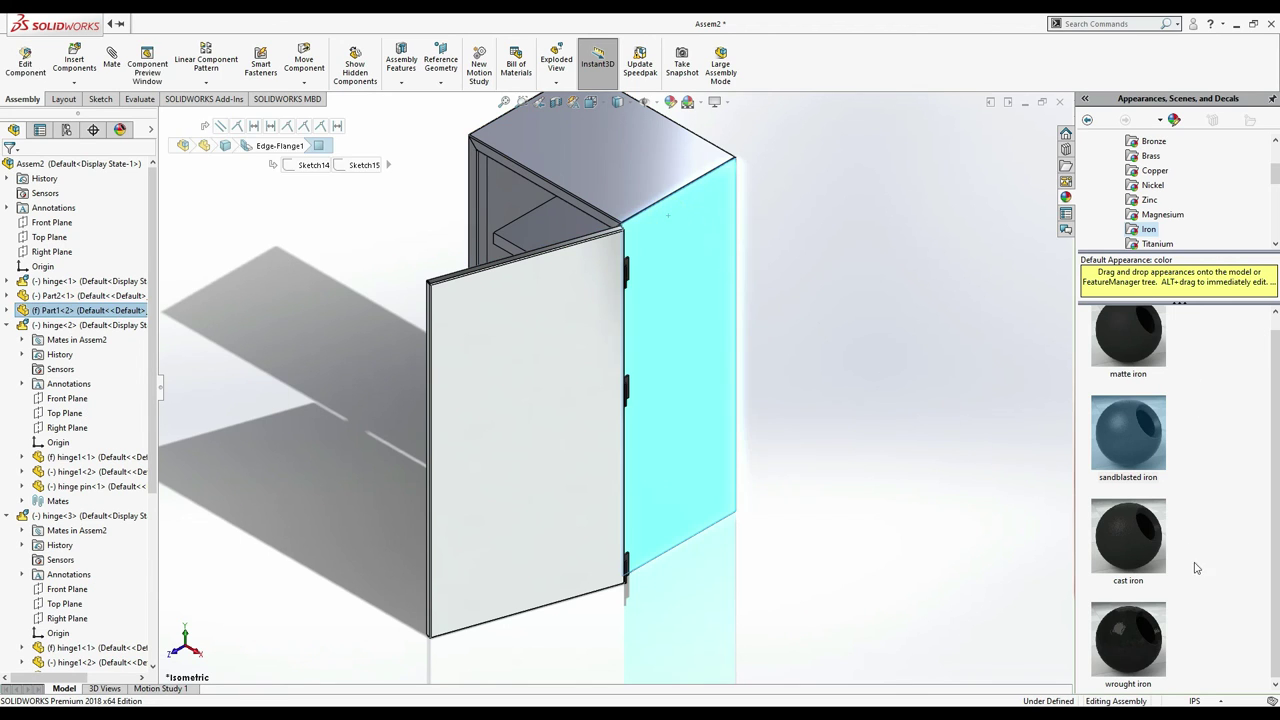
pyautogui.click(1140, 632)
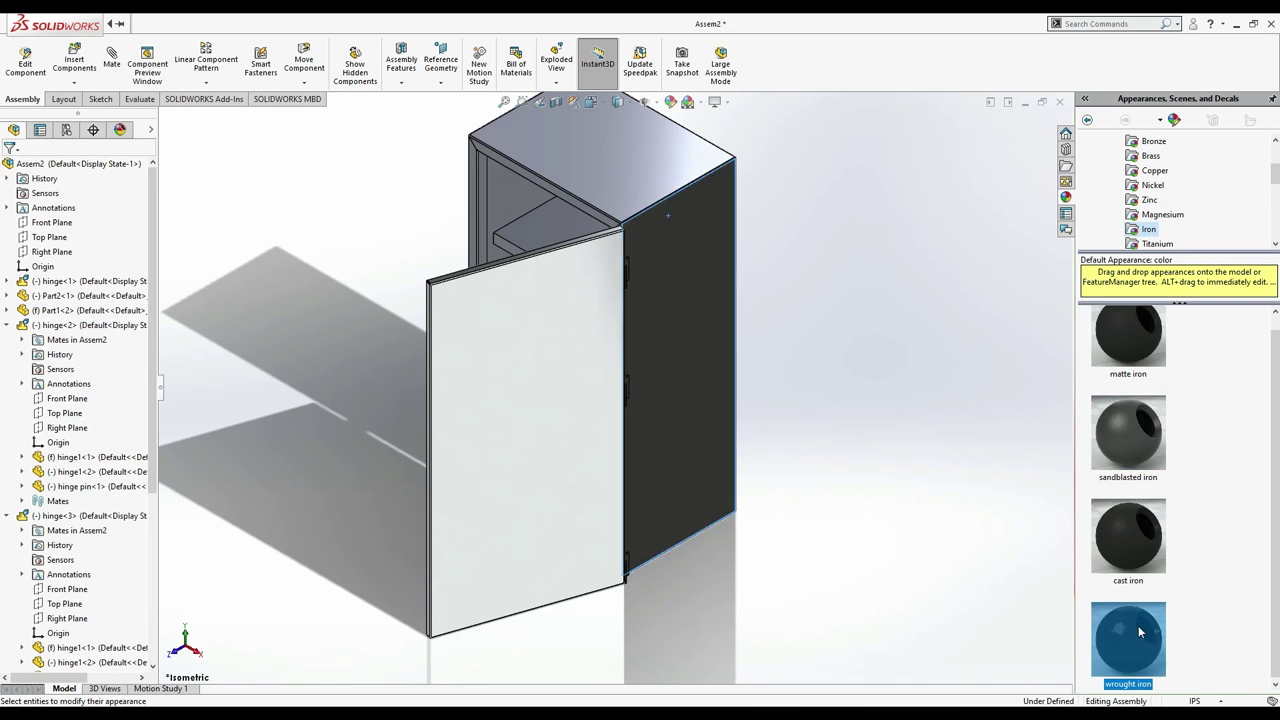
pyautogui.moveTo(716, 255); pyautogui.dragTo(478, 212)
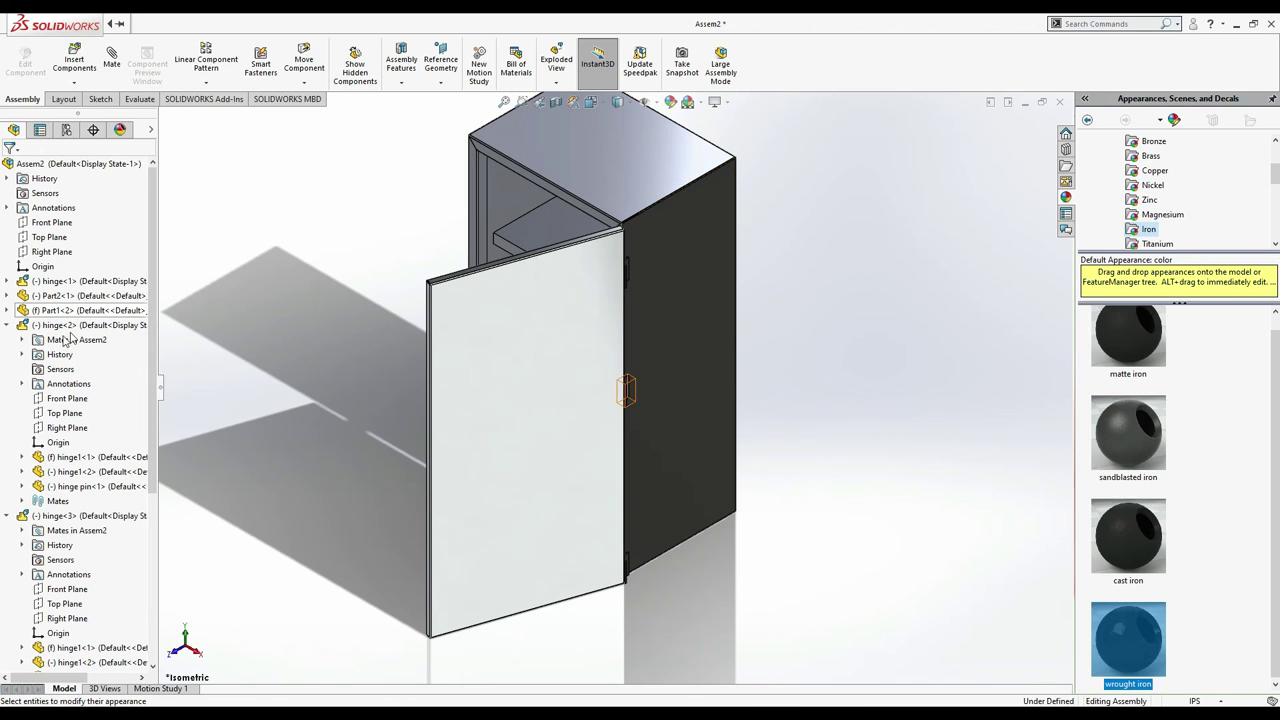
pyautogui.moveTo(625, 390); pyautogui.dragTo(632, 326)
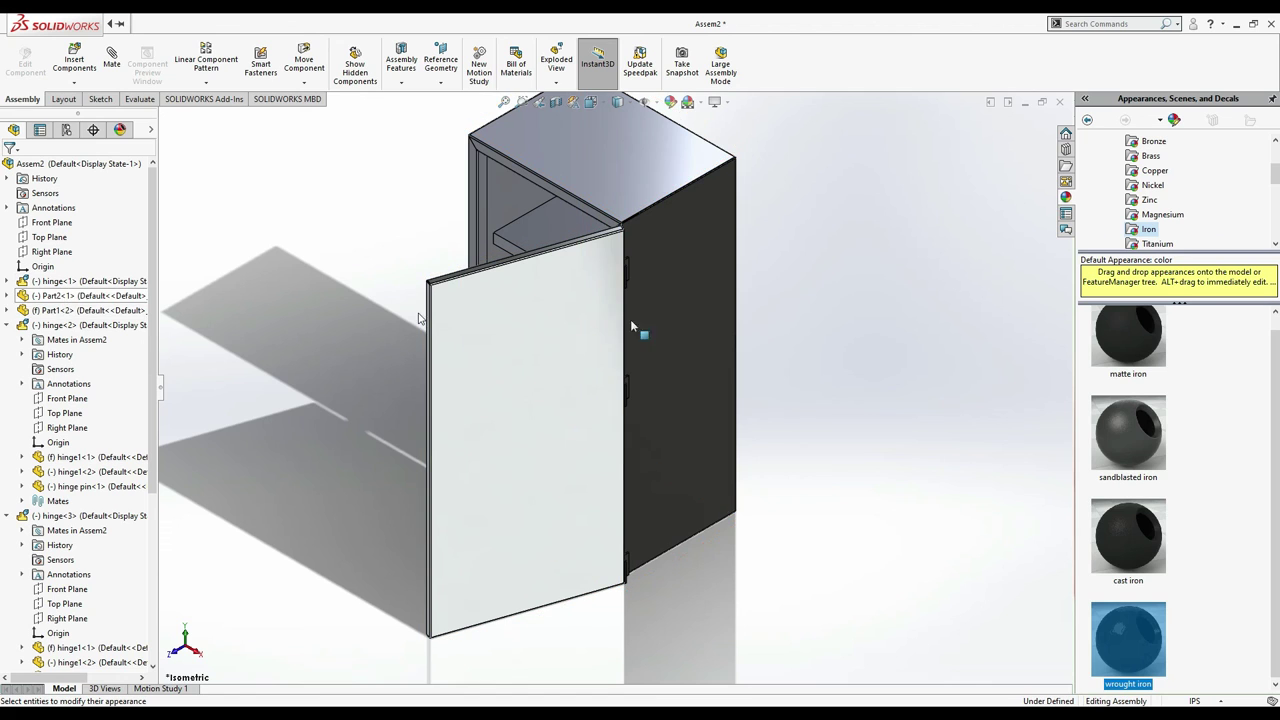
pyautogui.moveTo(962, 608); pyautogui.dragTo(176, 116)
pyautogui.click(916, 411)
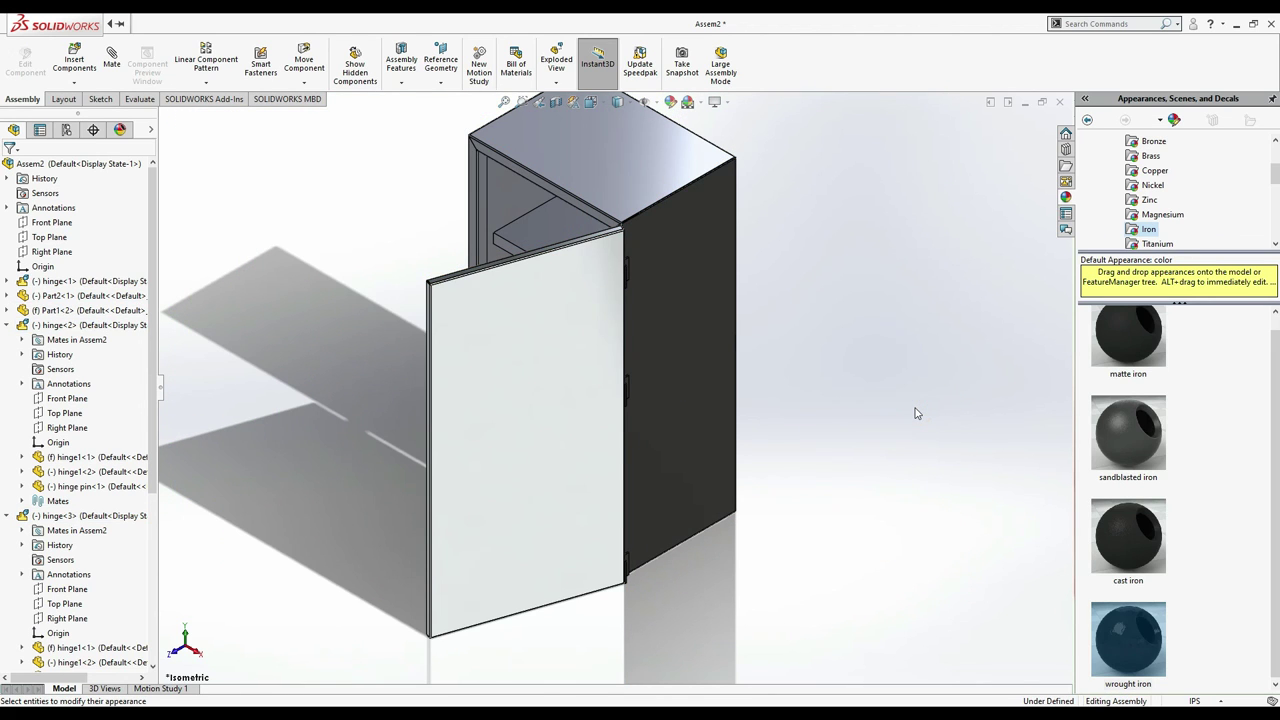
# - Select all components with Ctrl+A and apply polished steel from the Metal appearances
pyautogui.hotkey('ctrl', 'a')
pyautogui.scroll(1, 1220, 488)
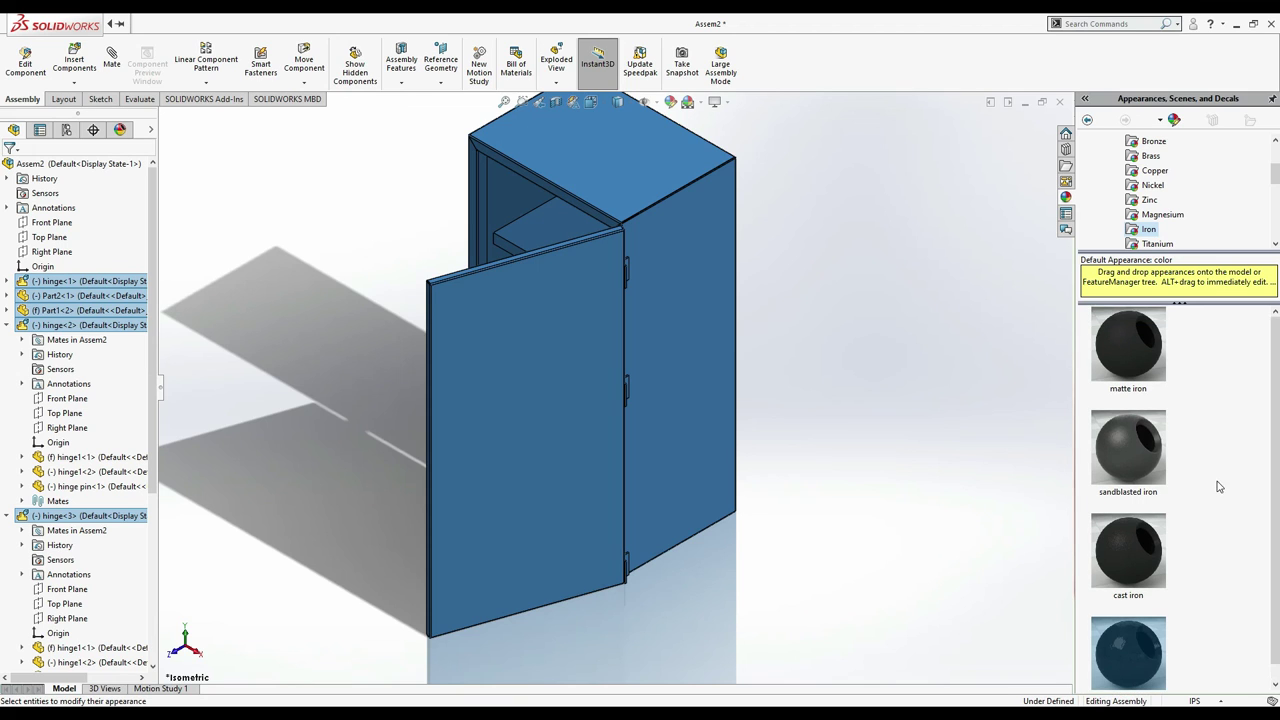
pyautogui.scroll(3, 1150, 190)
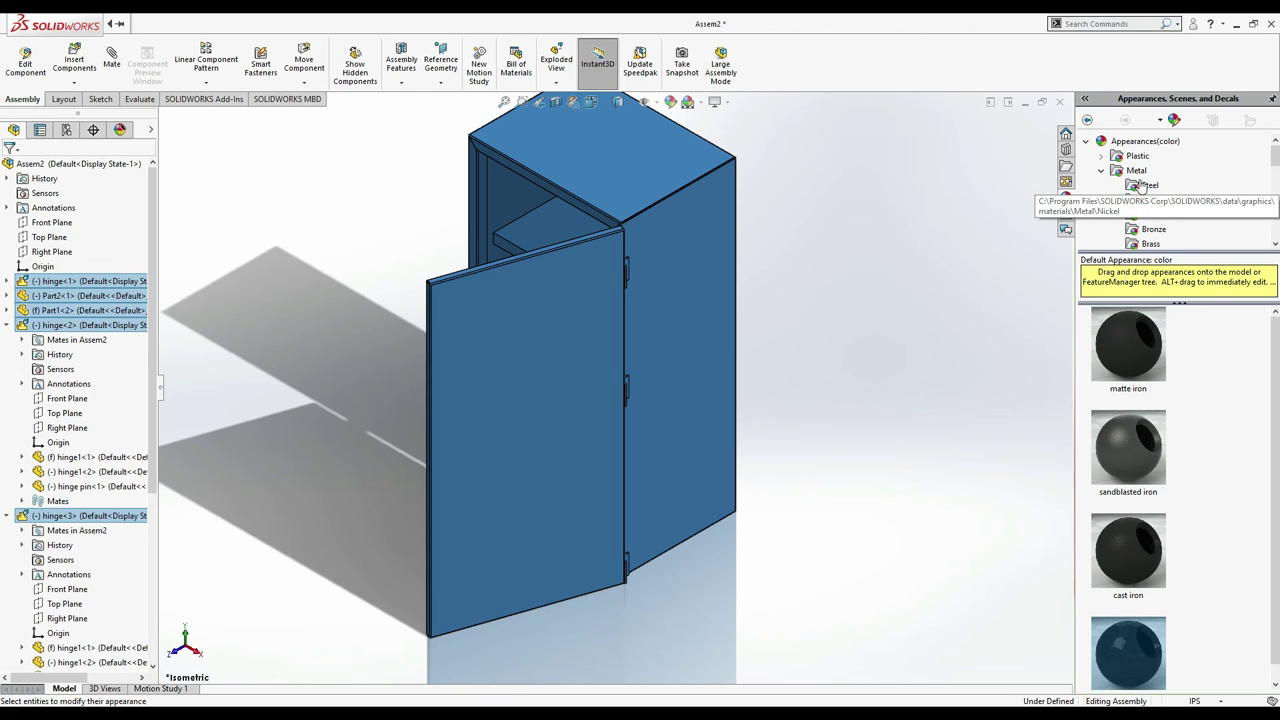
pyautogui.click(1136, 170)
pyautogui.doubleClick(1137, 378)
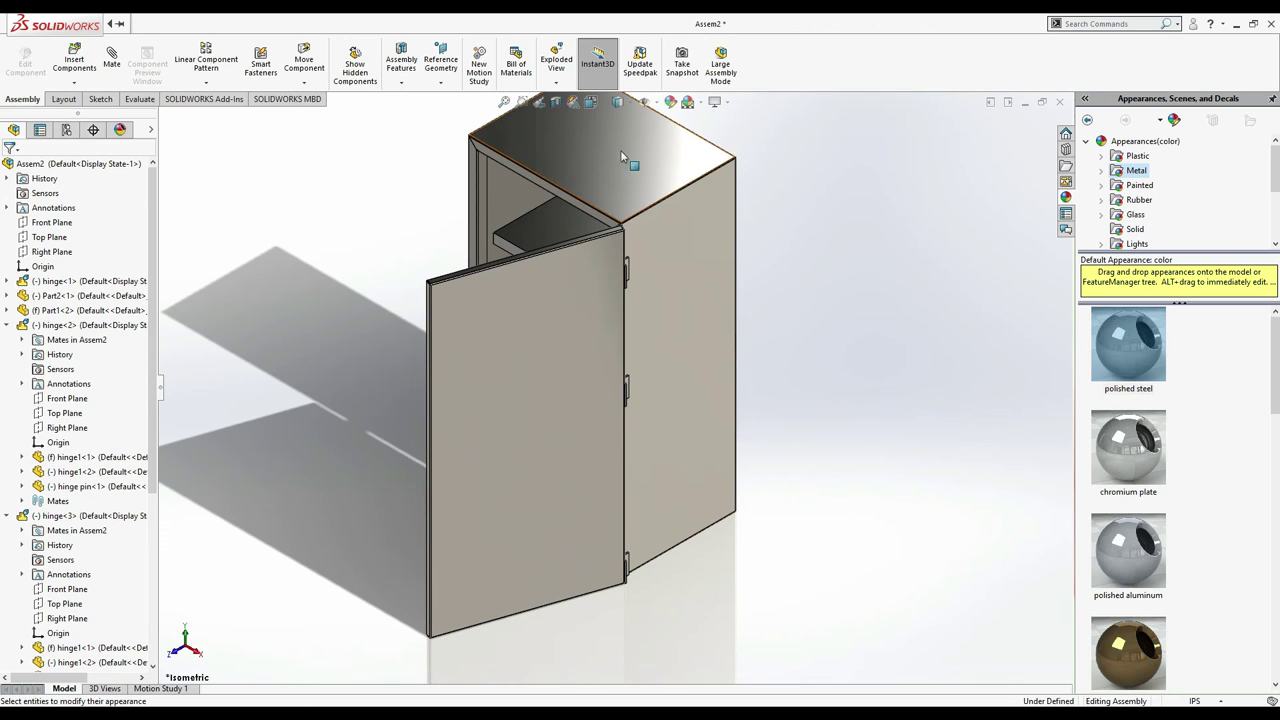
# - Turn on Perspective, hide the FeatureManager tree, and swing the door open and back to test it
pyautogui.click(720, 103)
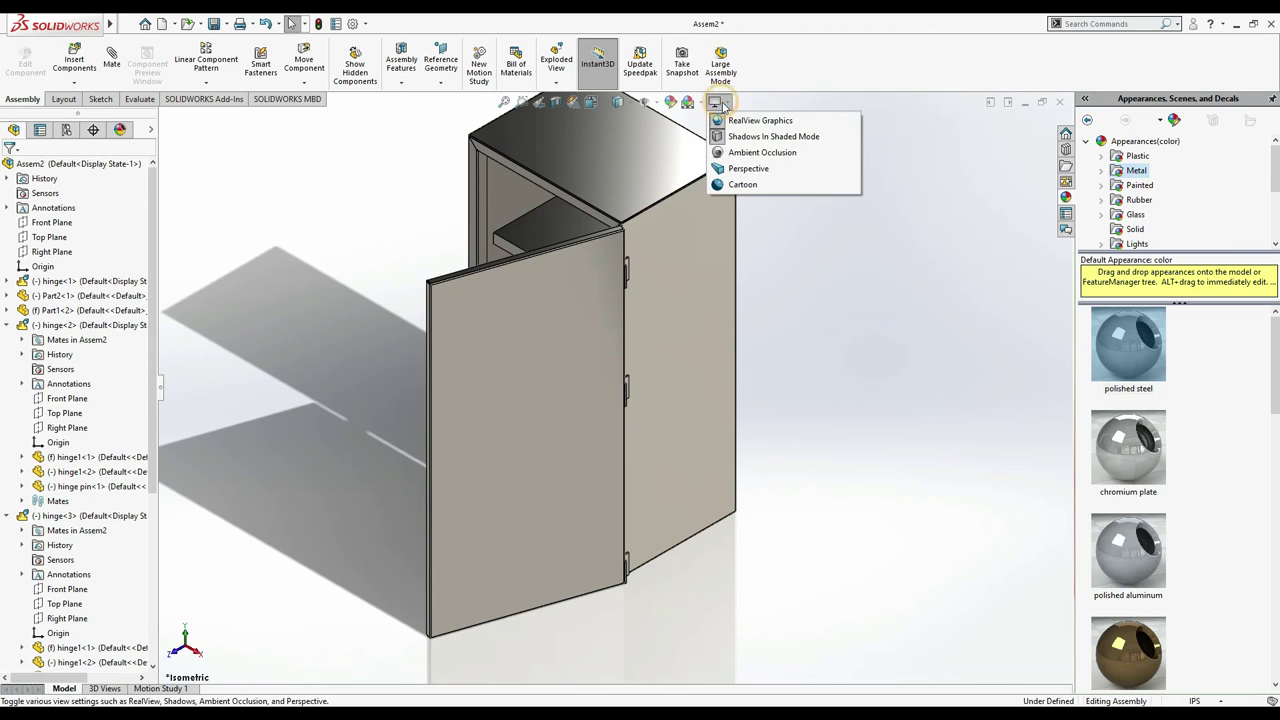
pyautogui.click(748, 168)
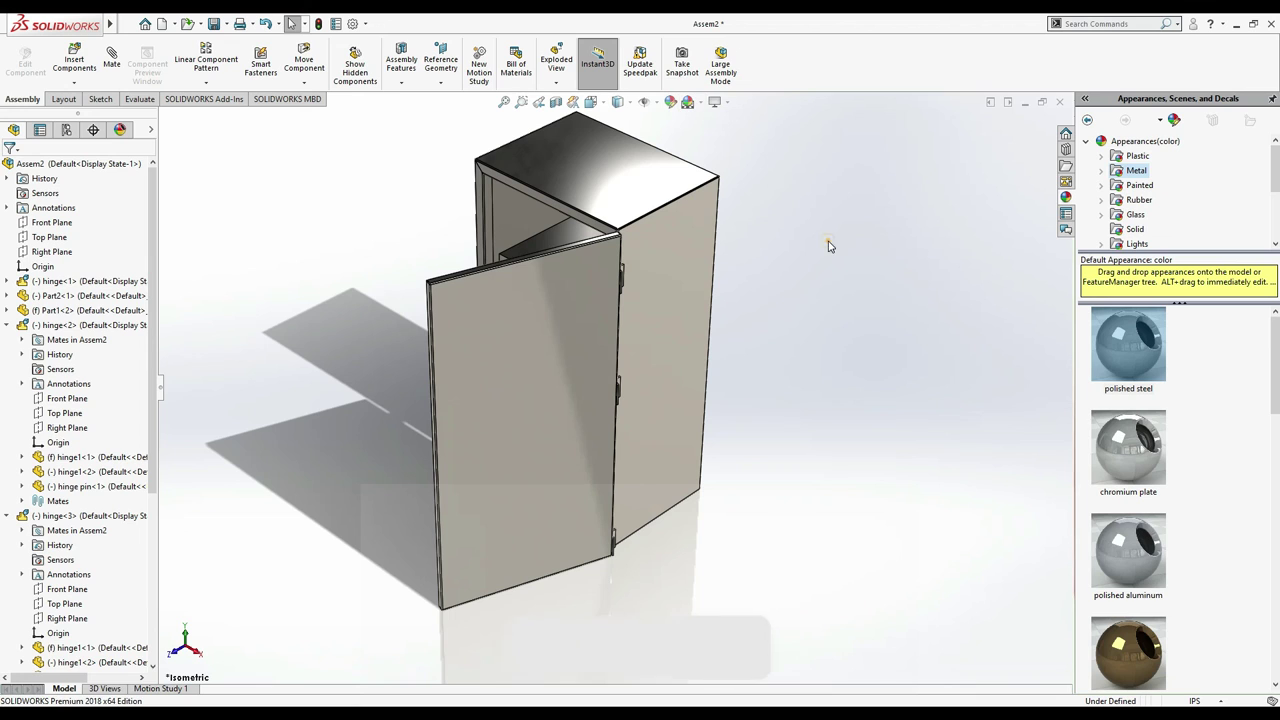
pyautogui.click(161, 386)
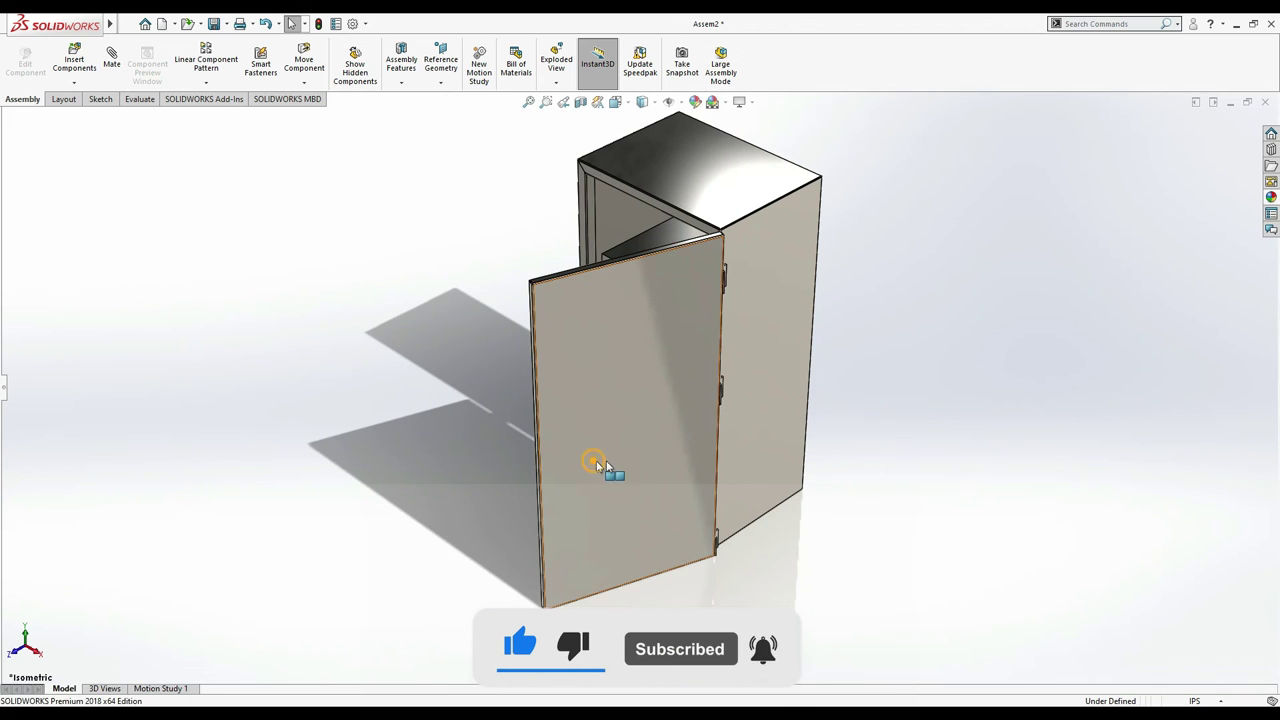
pyautogui.moveTo(596, 465); pyautogui.dragTo(700, 480)
pyautogui.moveTo(700, 480); pyautogui.dragTo(600, 465)
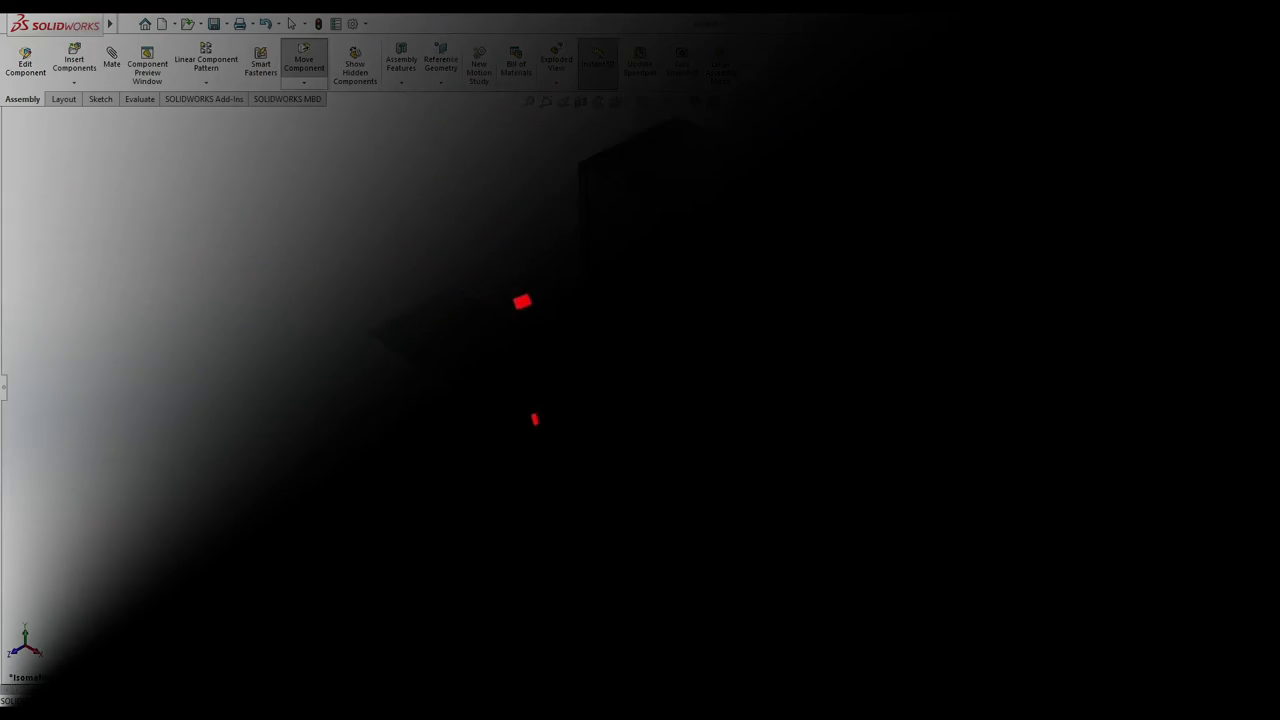